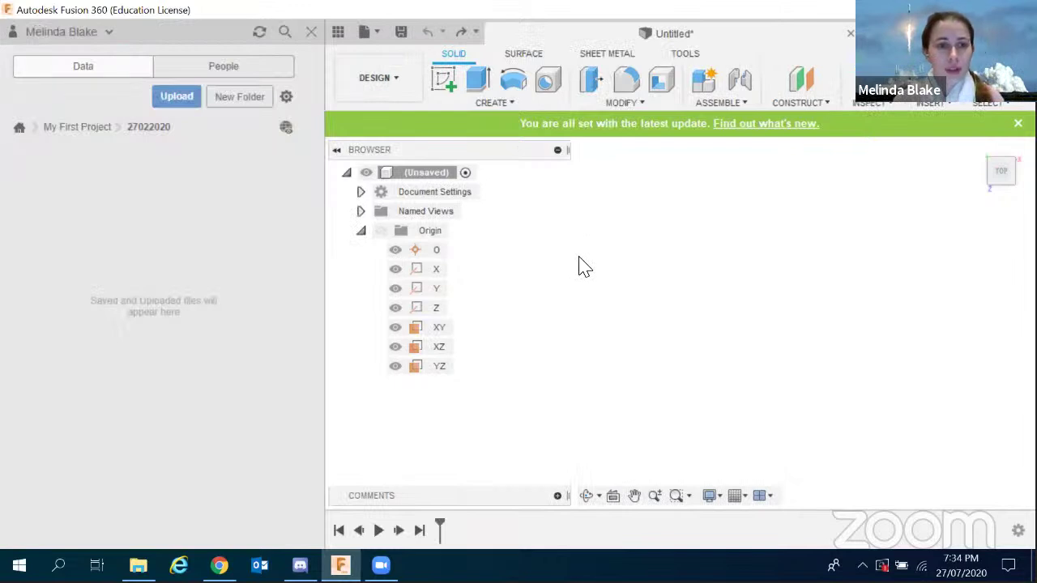
# Browse the contents of My First Project, reopen its 27022020 folder and close the data panel.
pyautogui.click(80, 127)
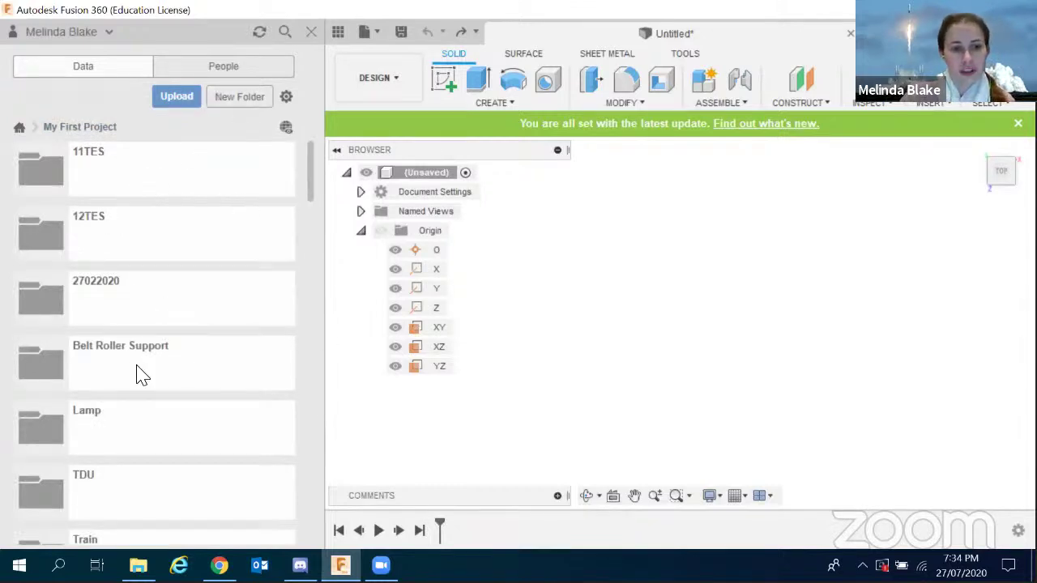
pyautogui.scroll(-1, 138, 373)
pyautogui.scroll(-6, 139, 373)
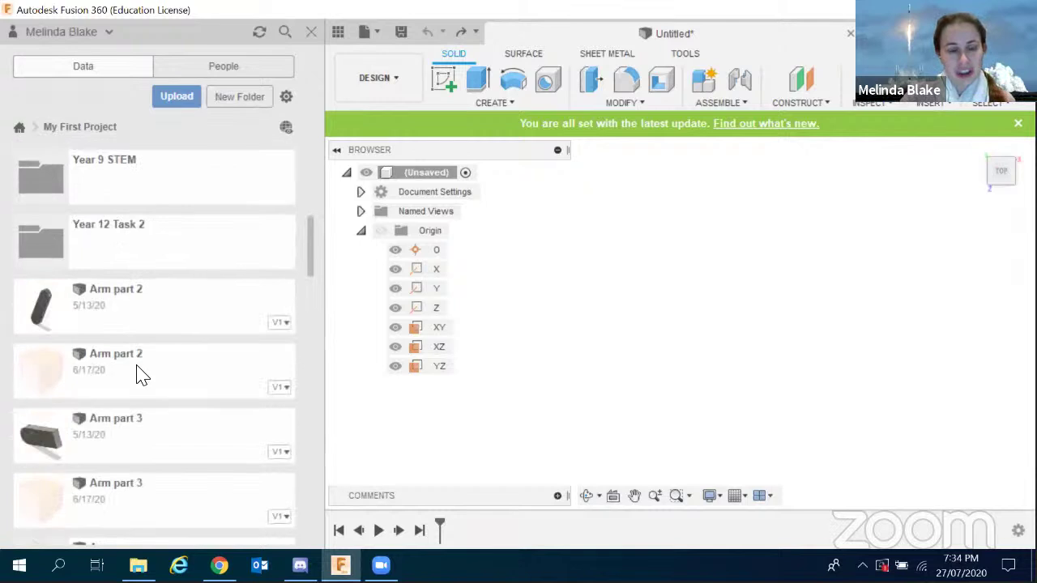
pyautogui.scroll(-1, 138, 373)
pyautogui.scroll(10, 154, 268)
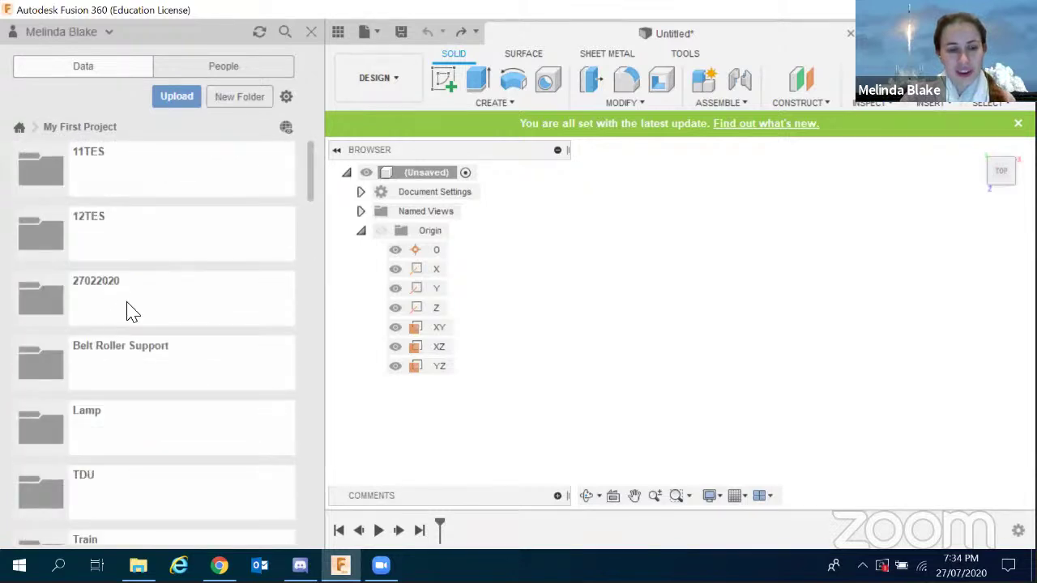
pyautogui.doubleClick(153, 301)
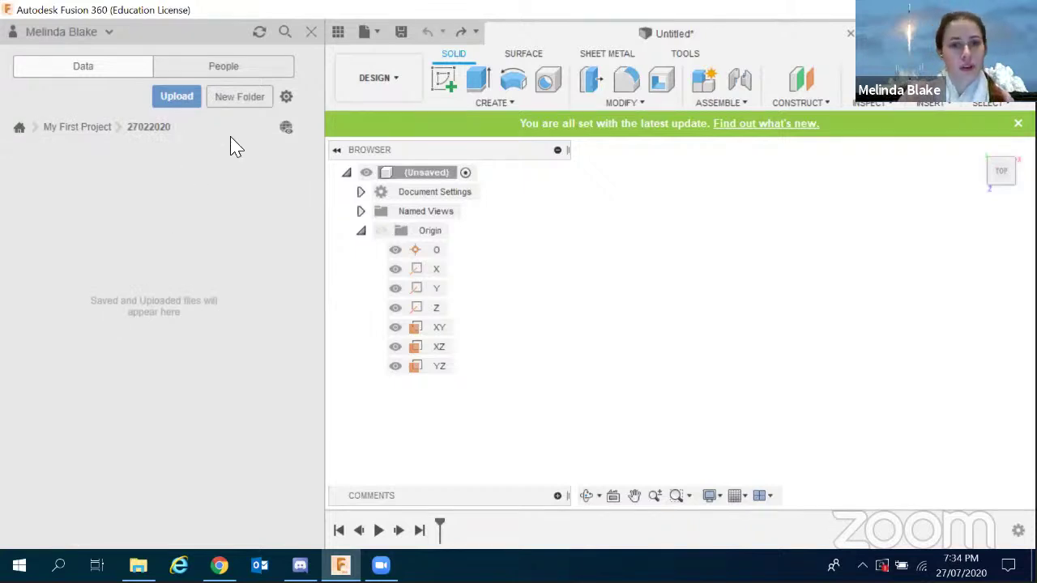
pyautogui.click(311, 32)
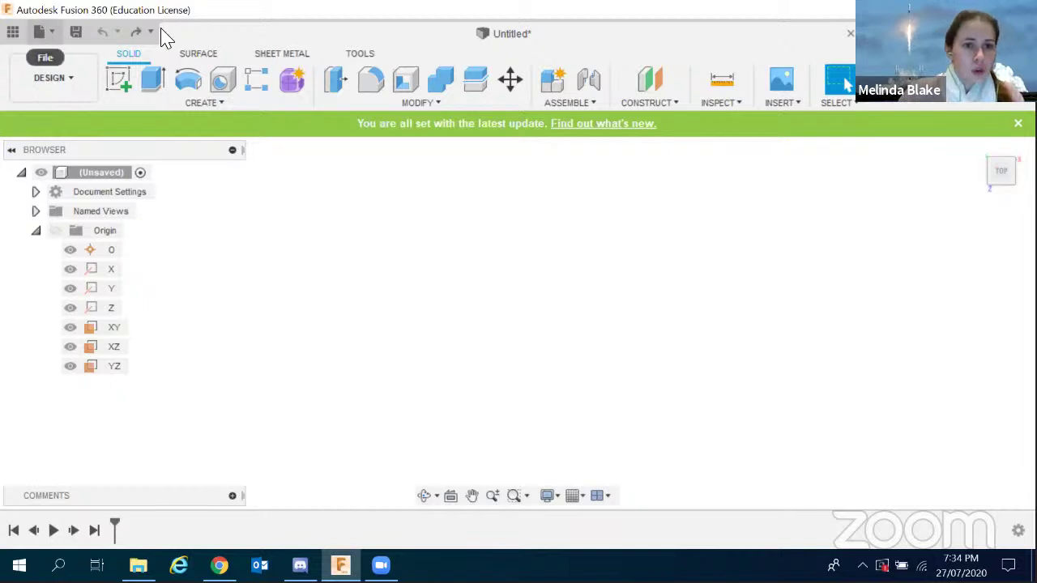
# Examine the file commands and the Surface, Sheet Metal, Tools and Solid toolsets.
pyautogui.click(54, 31)
pyautogui.click(54, 30)
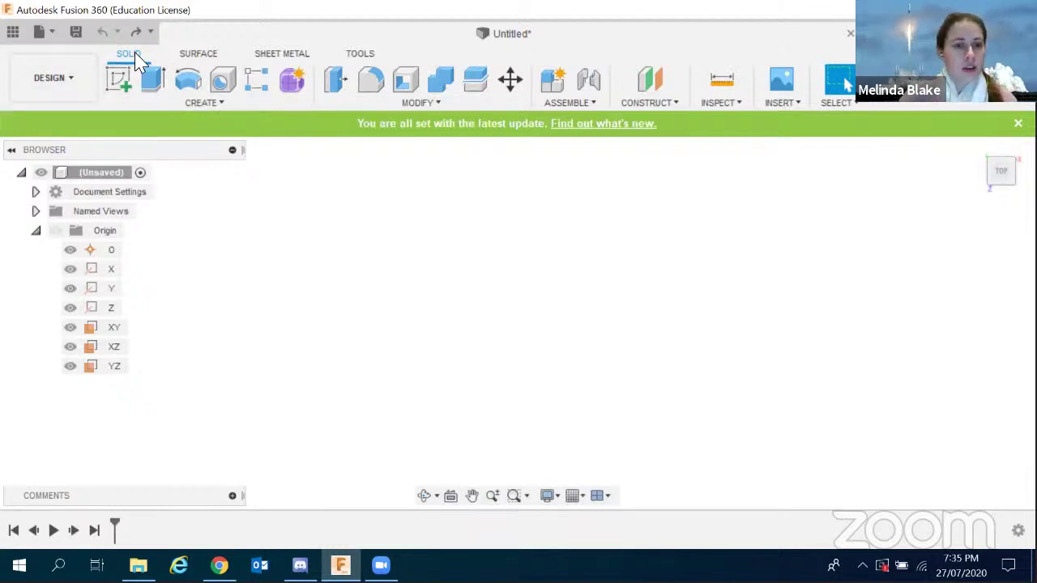
pyautogui.click(206, 61)
pyautogui.click(334, 58)
pyautogui.click(369, 57)
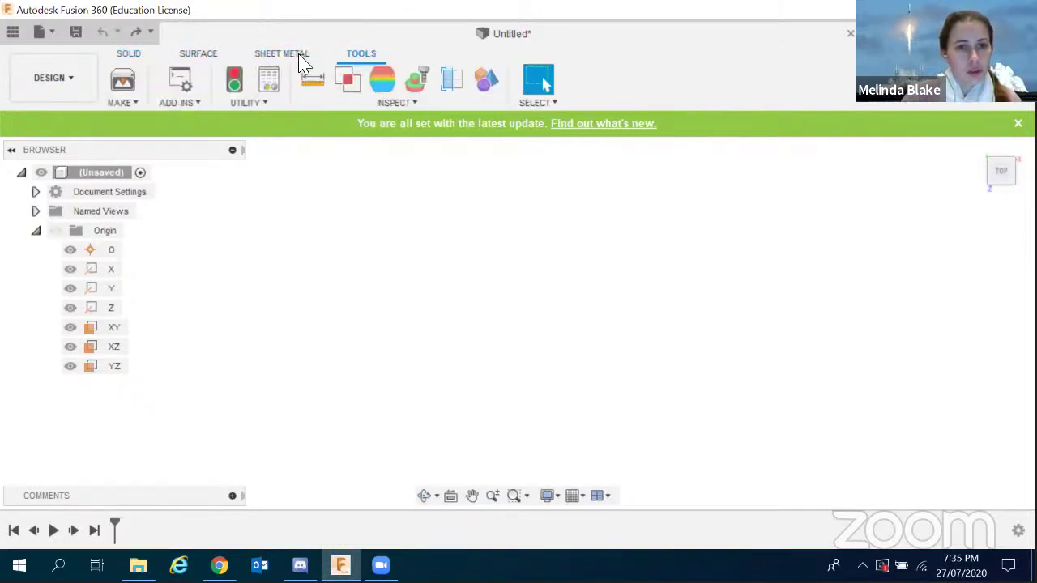
pyautogui.click(267, 58)
pyautogui.click(204, 59)
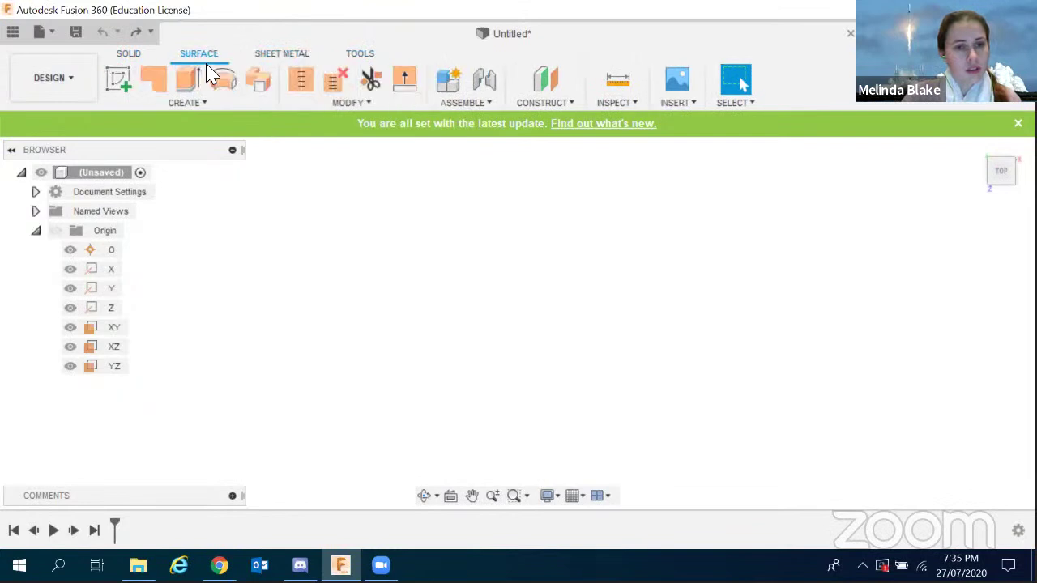
pyautogui.click(129, 56)
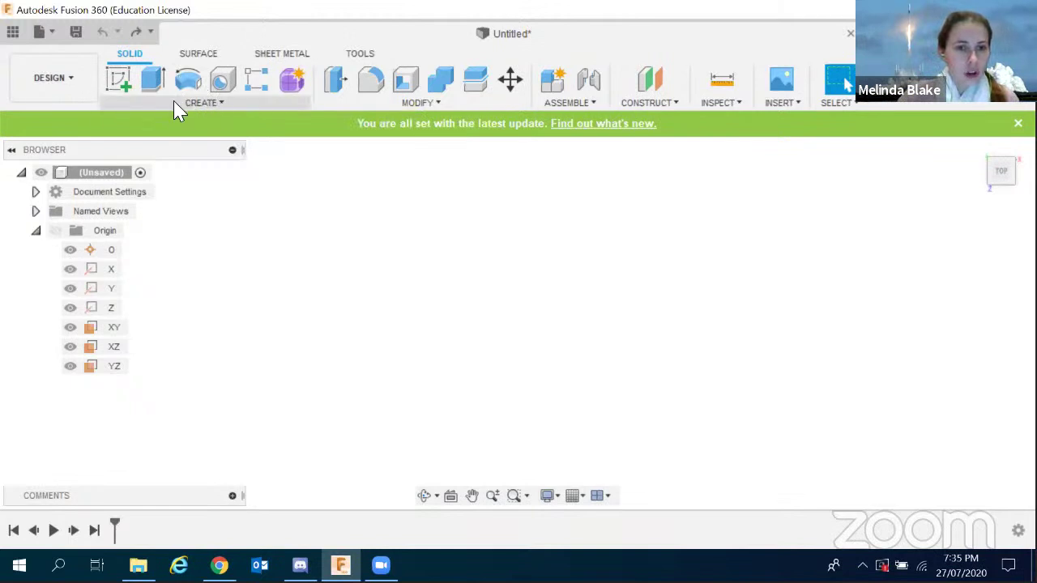
# Review the solid modelling commands for creating, modifying, assembling and constructing geometry.
pyautogui.click(220, 105)
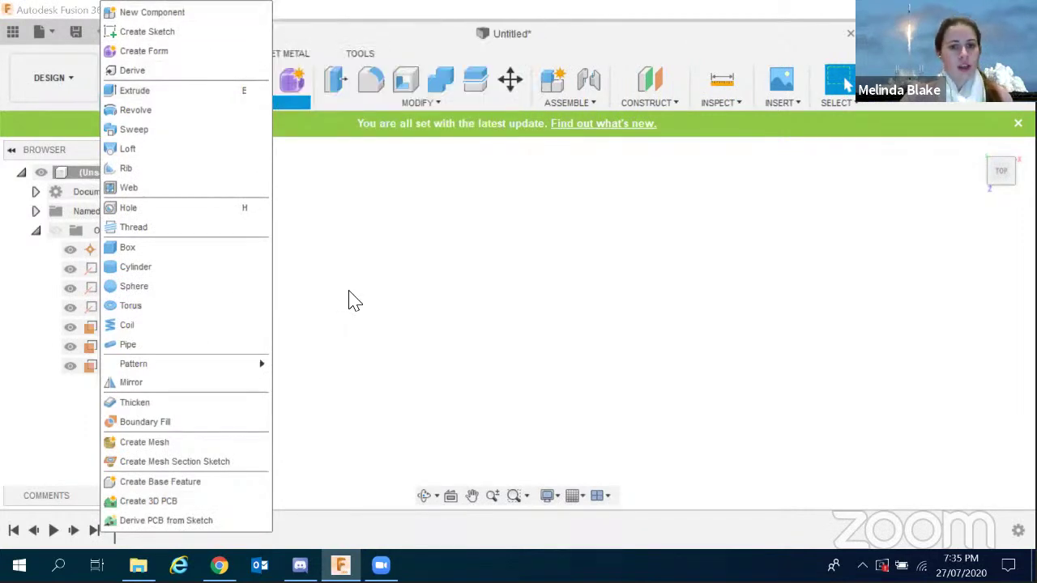
pyautogui.click(348, 300)
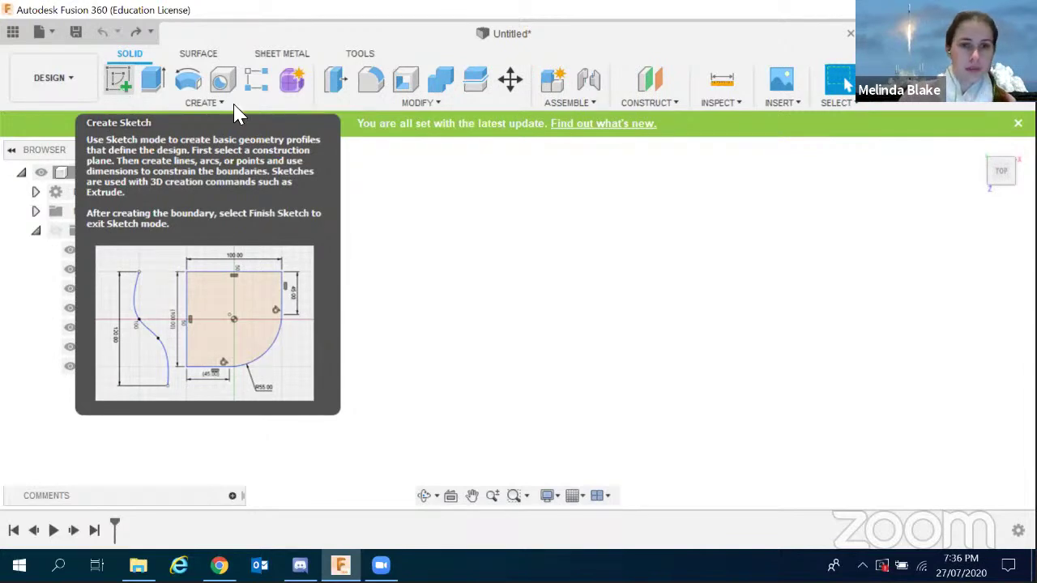
pyautogui.click(420, 106)
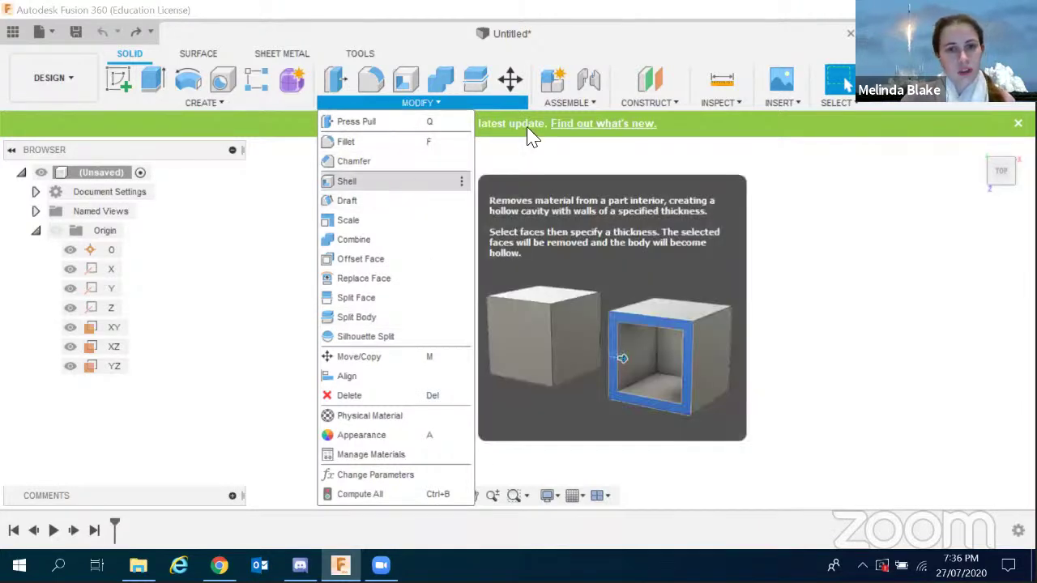
pyautogui.click(671, 241)
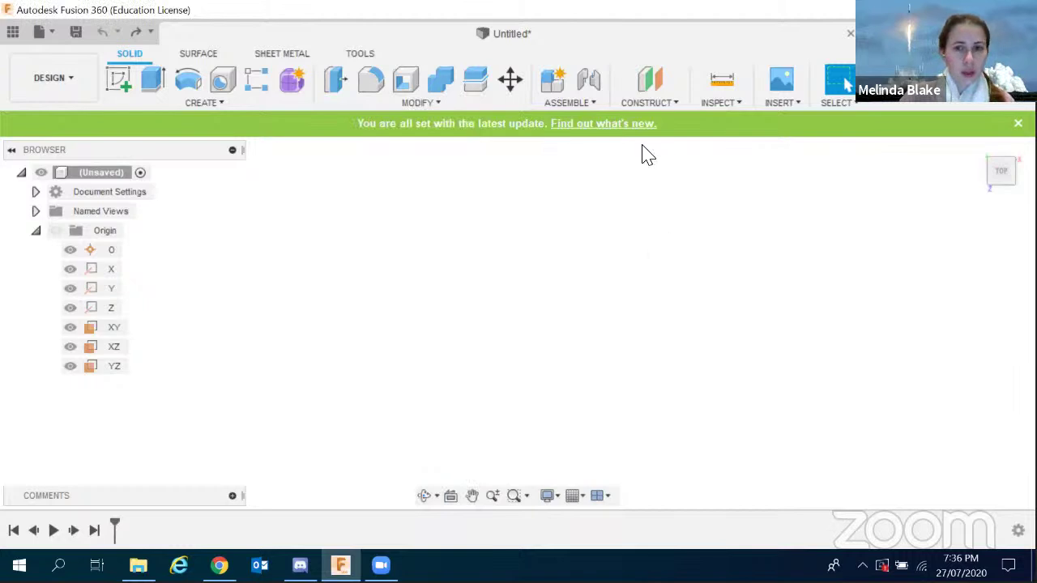
pyautogui.click(585, 103)
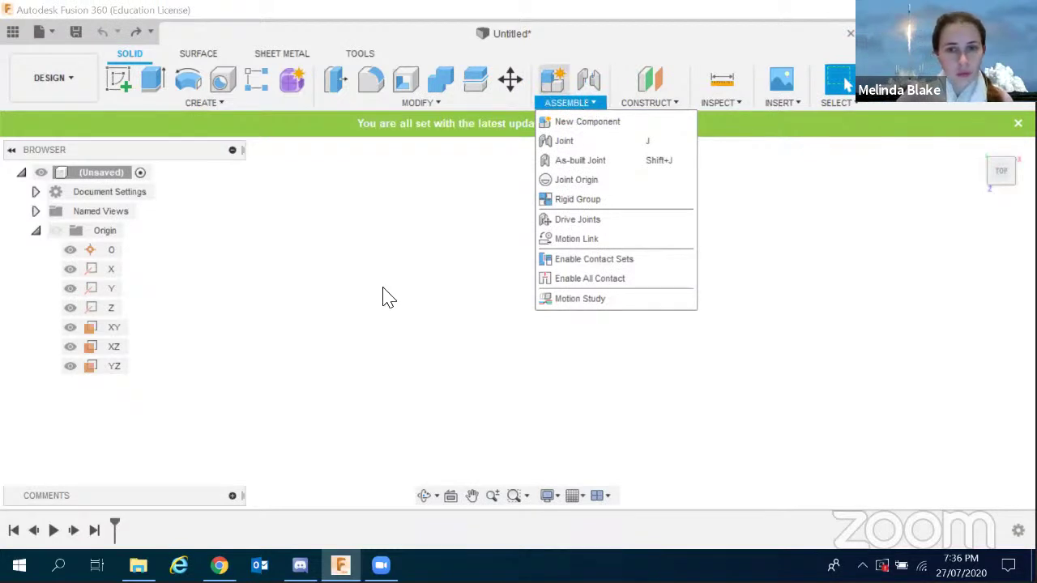
pyautogui.click(739, 205)
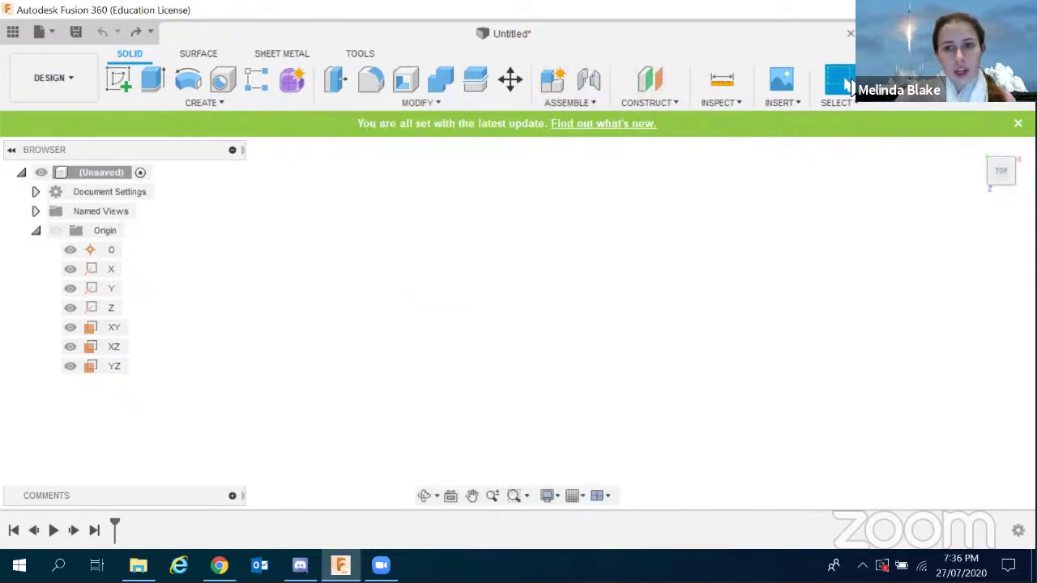
pyautogui.click(672, 105)
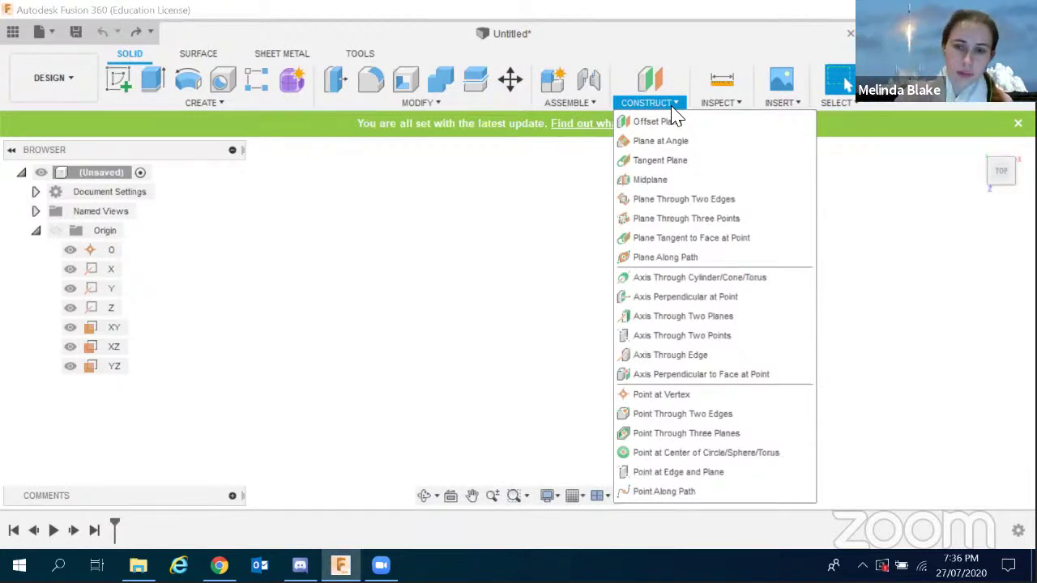
pyautogui.click(435, 257)
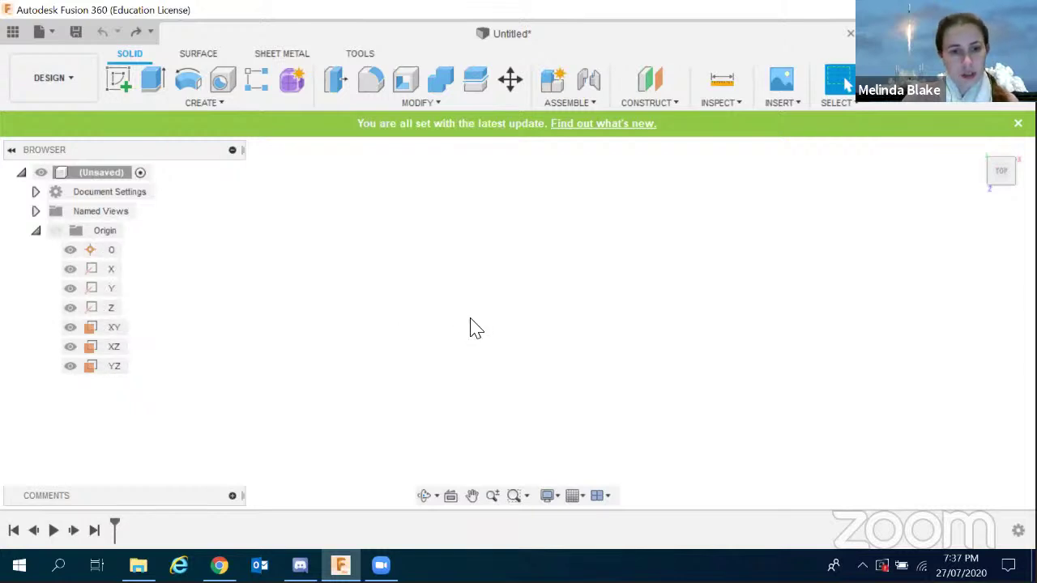
# Look at the empty workspace from several corner and face orientations, finishing on the Right view.
pyautogui.moveTo(998, 180)
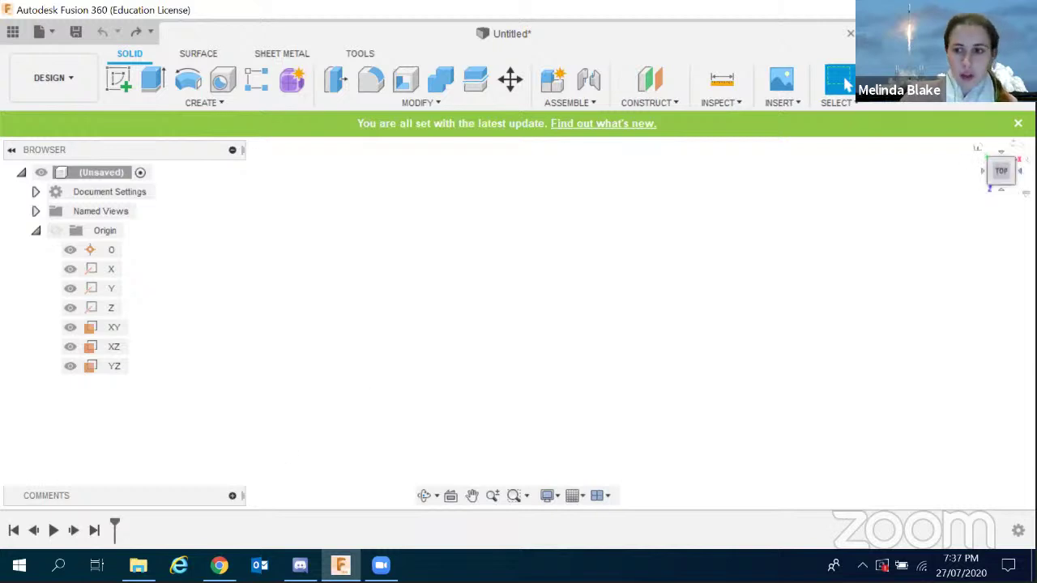
pyautogui.click(1012, 168)
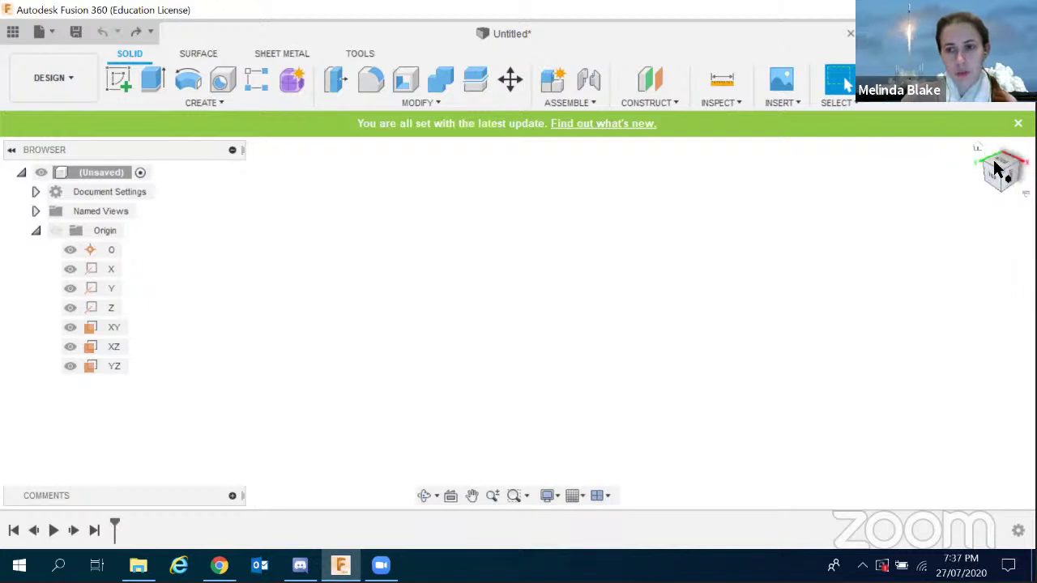
pyautogui.click(1009, 180)
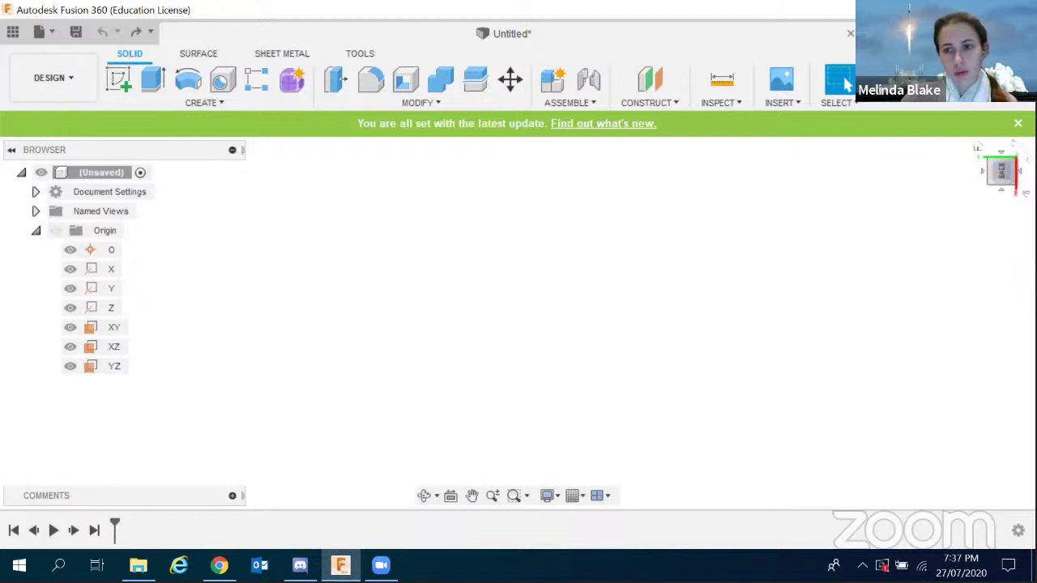
pyautogui.click(989, 183)
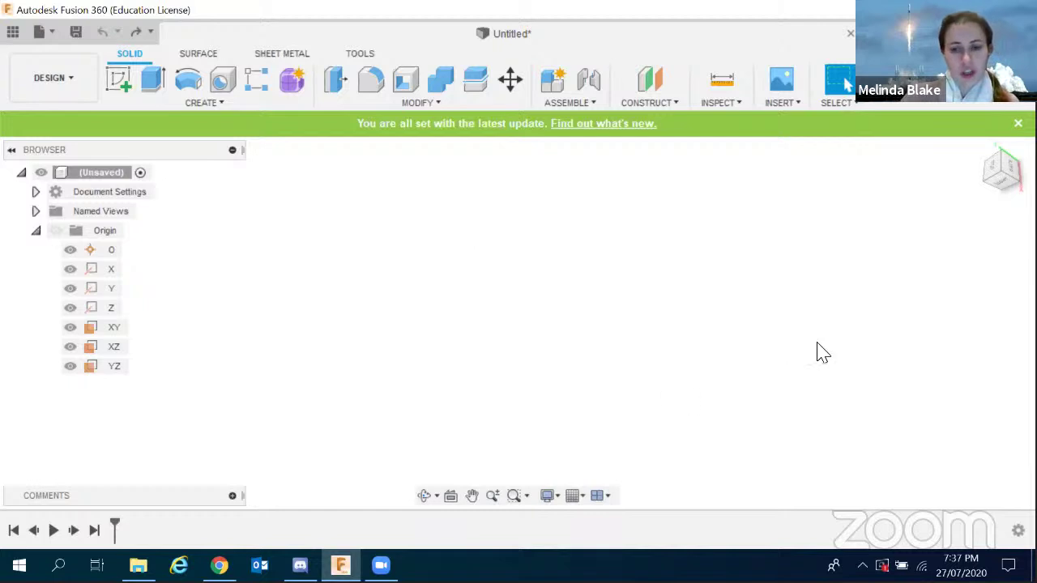
pyautogui.moveTo(991, 180); pyautogui.dragTo(1003, 186)
pyautogui.click(1003, 187)
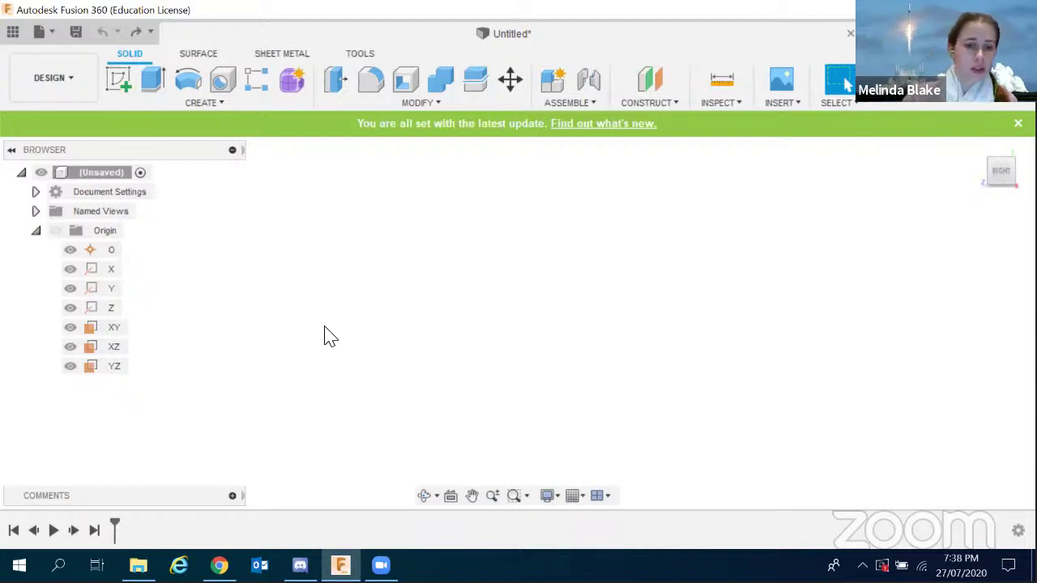
# Check the first CAD Drawings slide in Chrome, return to Fusion 360 and save the design as "Part One" in the 27022020 folder.
pyautogui.click(219, 565)
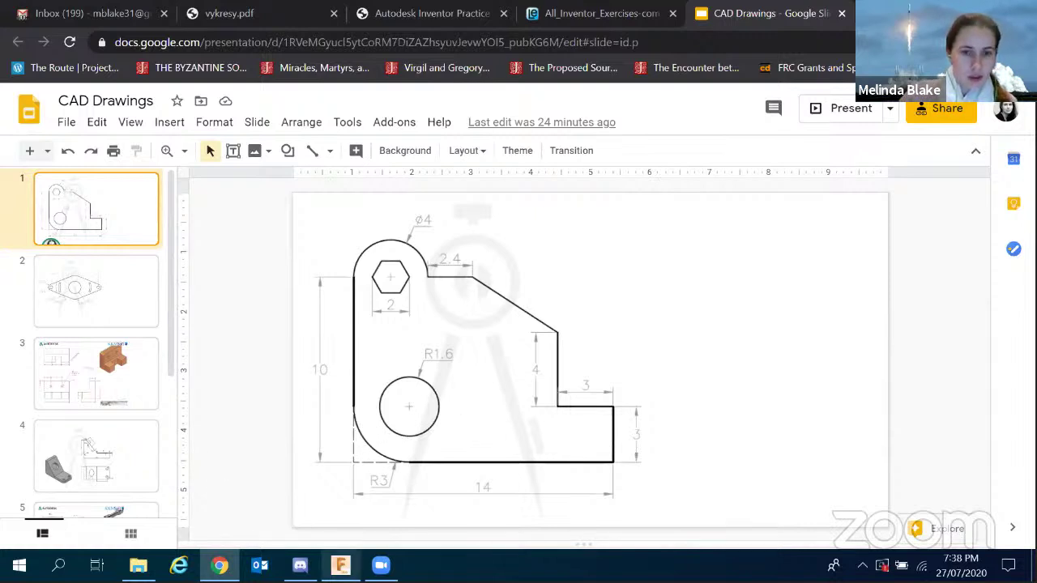
pyautogui.click(340, 565)
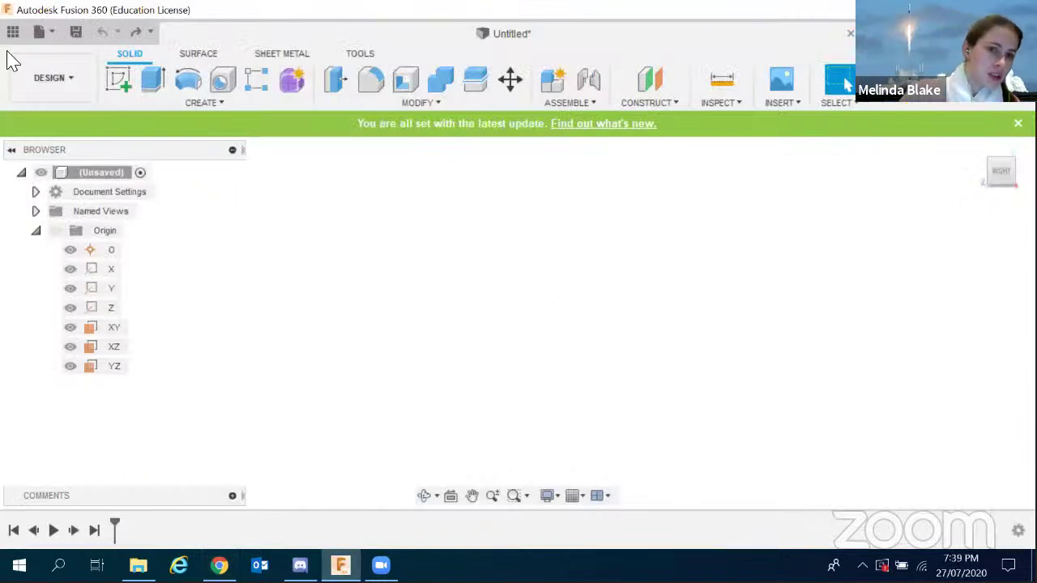
pyautogui.click(75, 34)
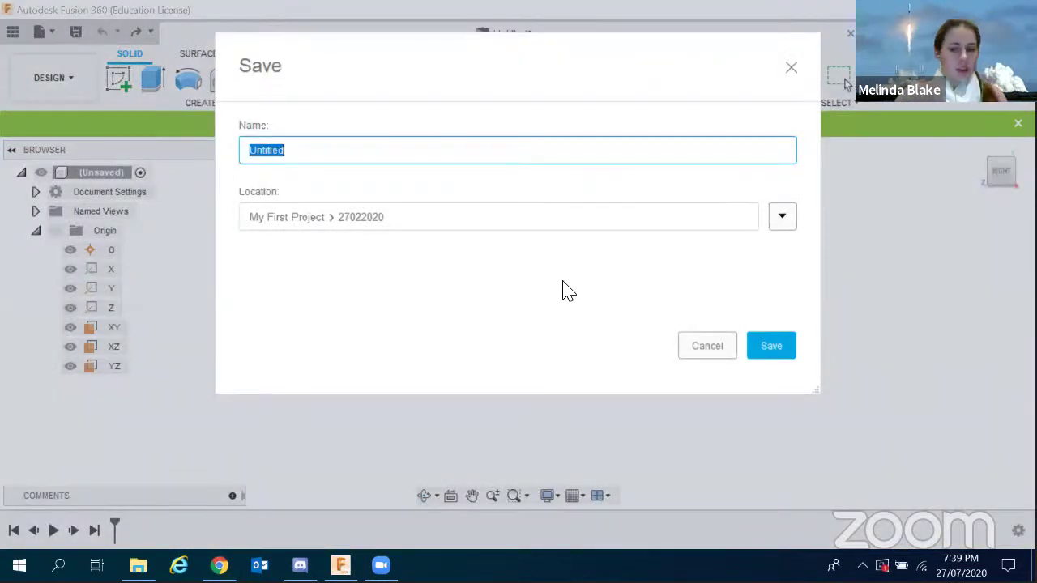
pyautogui.press('BackSpace')
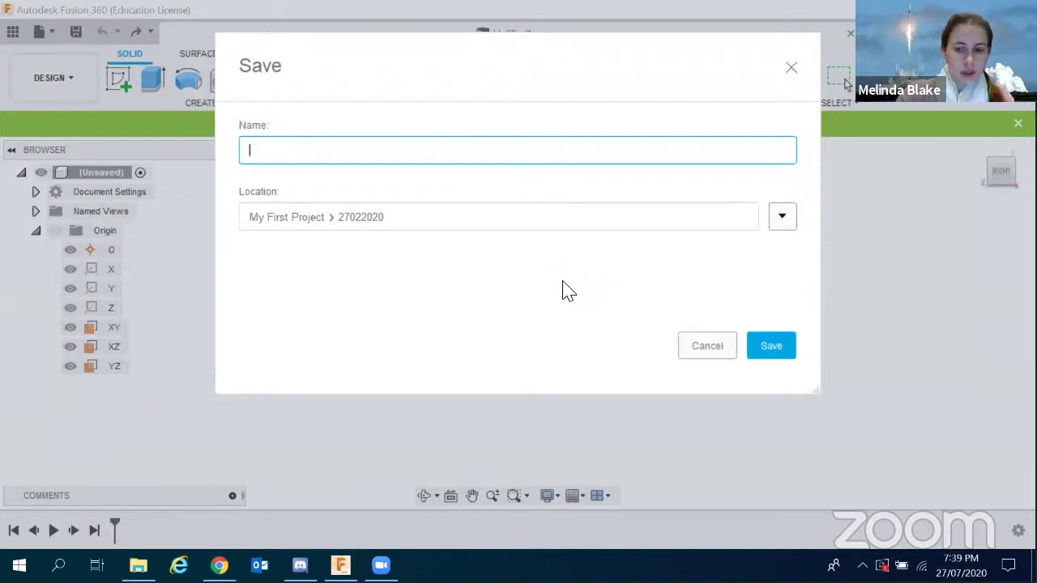
pyautogui.write('Part One')
pyautogui.press('Return')
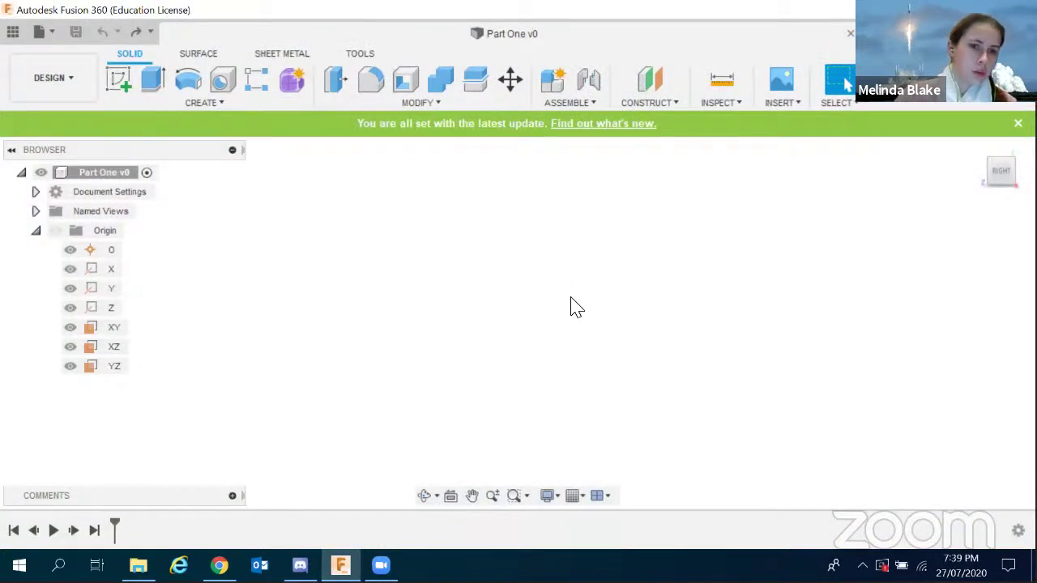
# Start a new sketch on the XY origin plane.
pyautogui.click(121, 79)
pyautogui.click(474, 311)
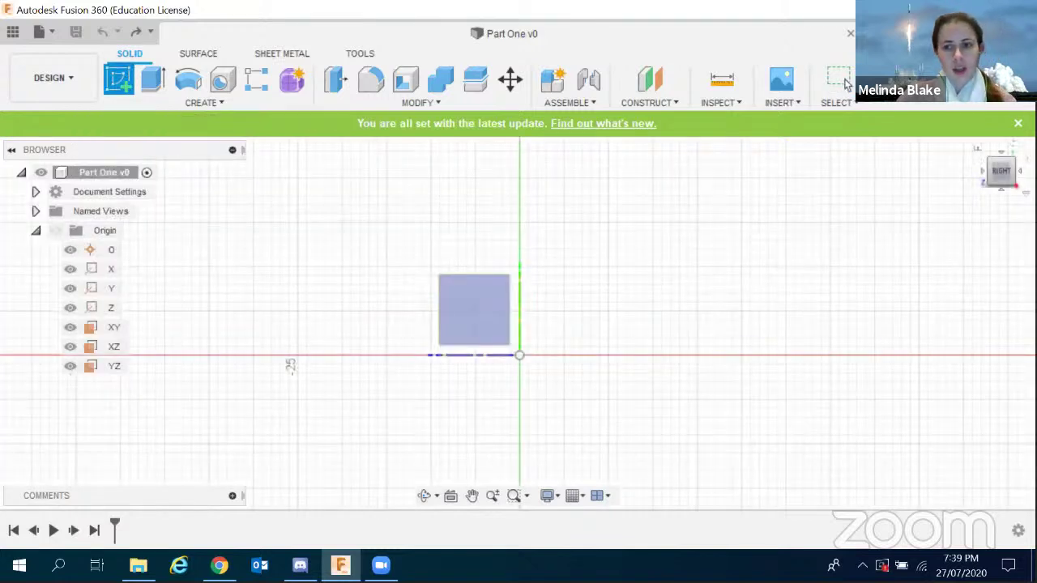
pyautogui.click(997, 168)
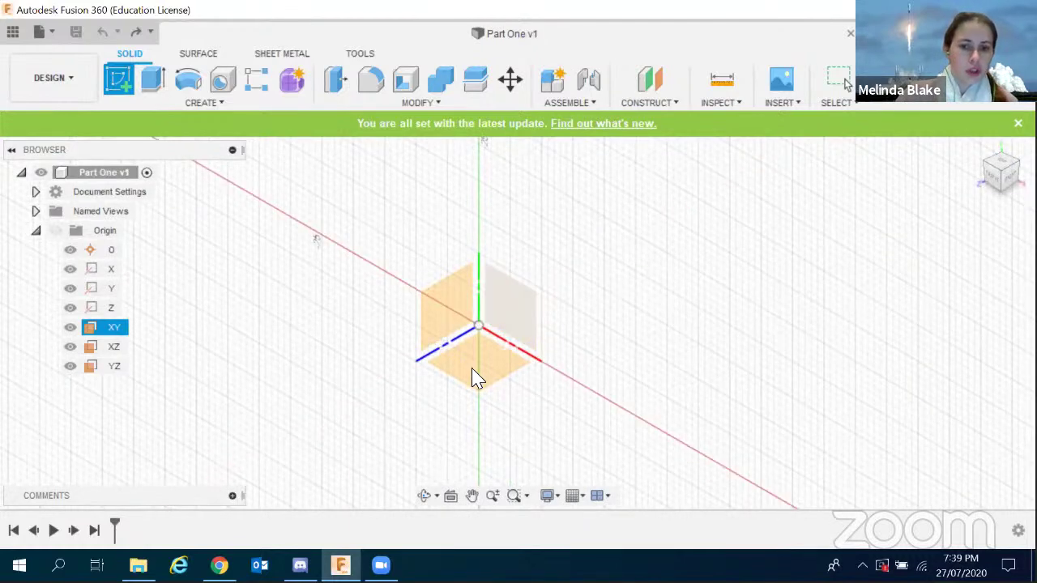
pyautogui.click(500, 318)
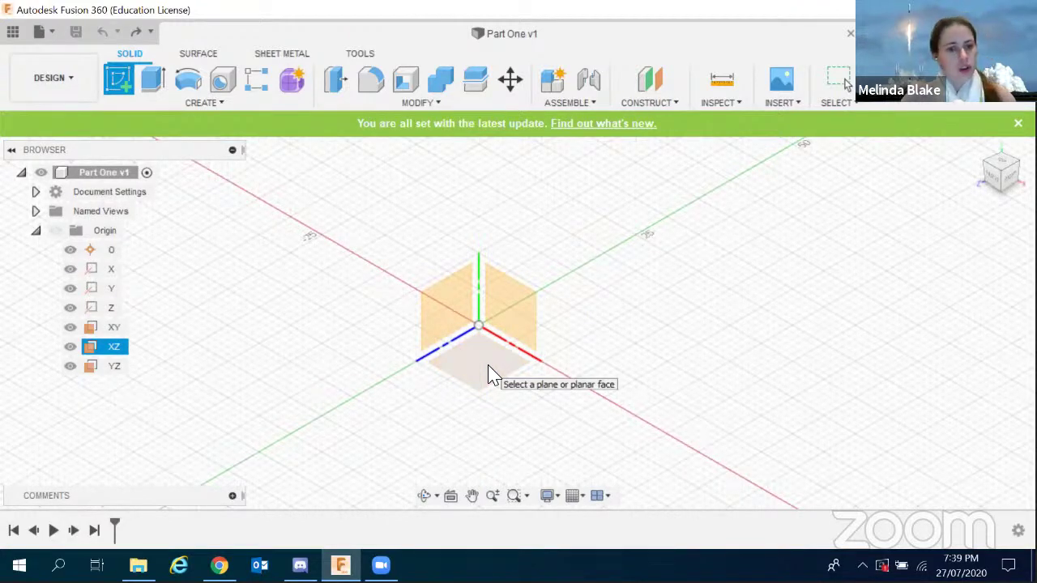
pyautogui.click(508, 316)
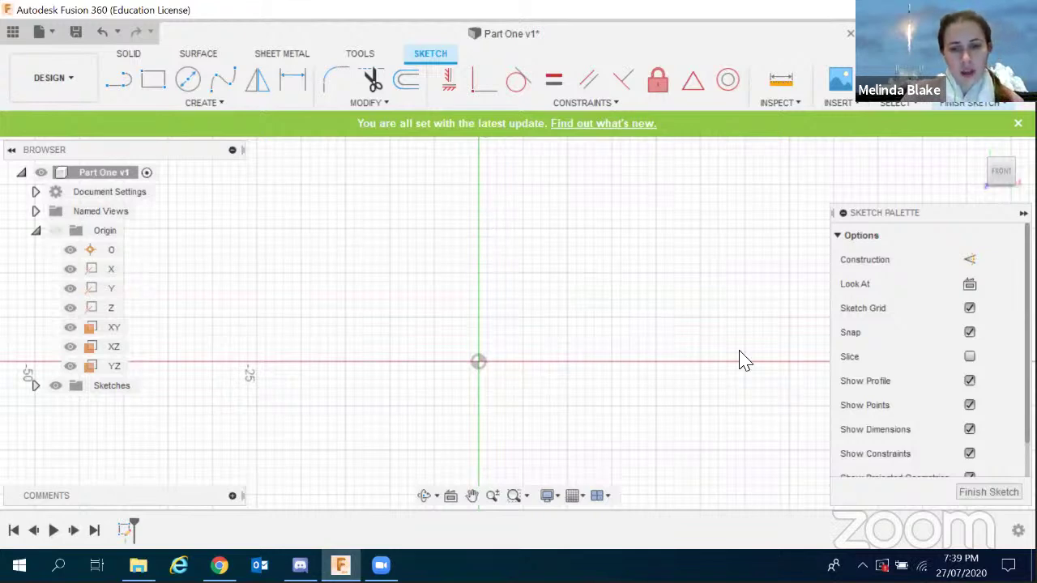
# Review the sketch commands available for creating geometry, modifying it and applying constraints.
pyautogui.scroll(-3, 522, 212)
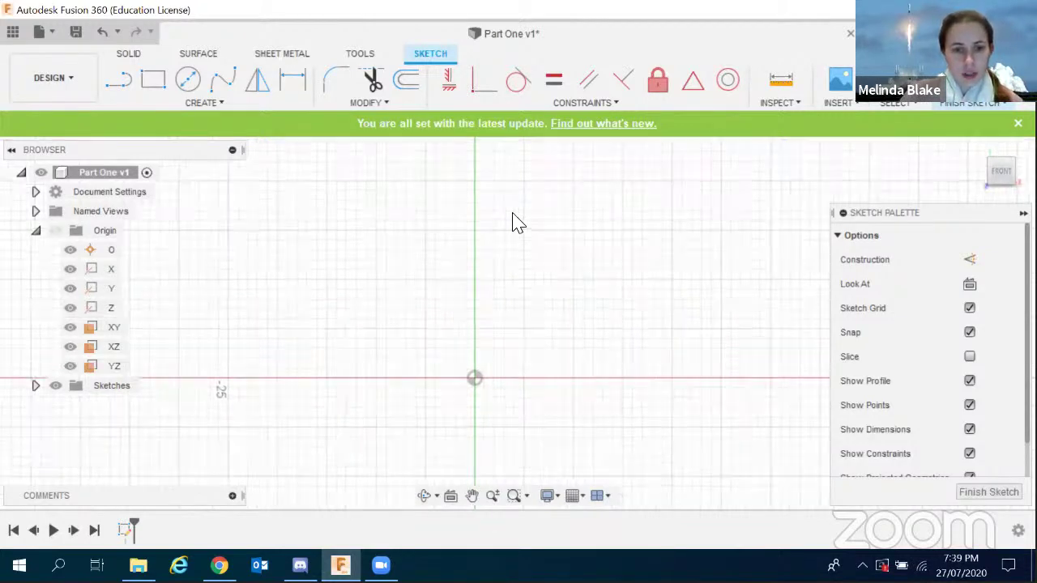
pyautogui.scroll(-2, 513, 215)
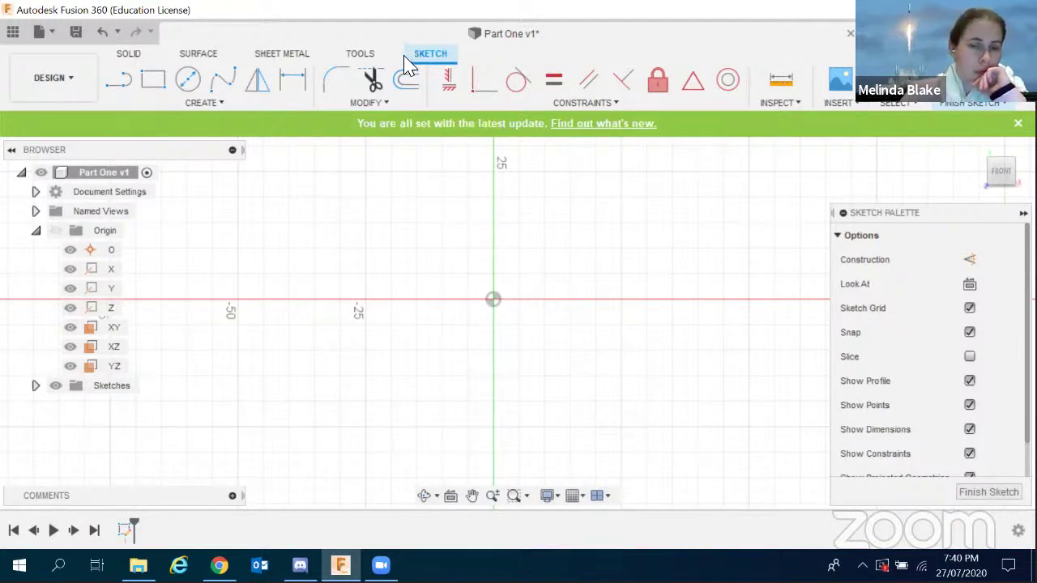
pyautogui.click(224, 105)
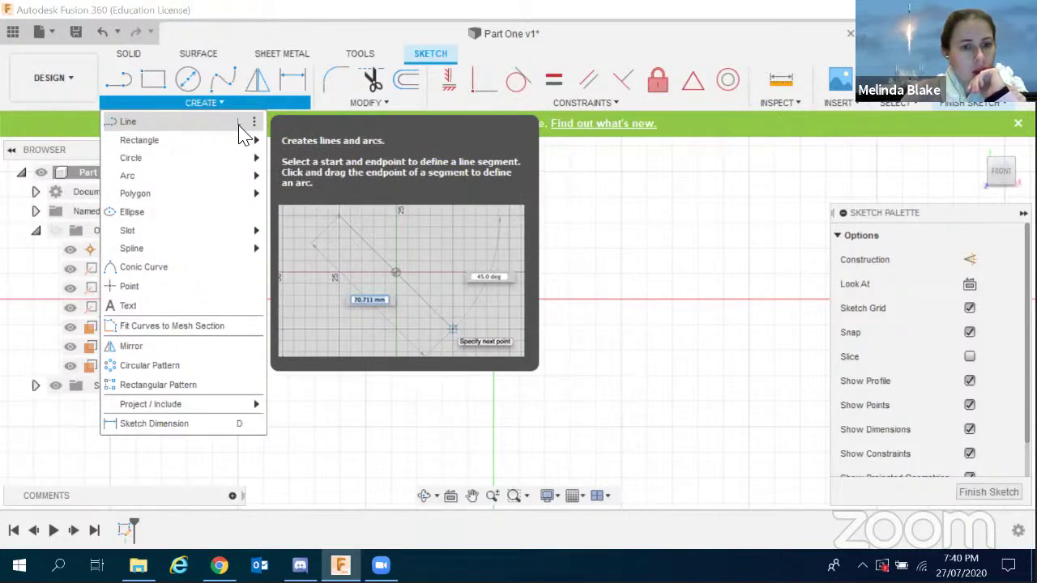
pyautogui.moveTo(239, 152)
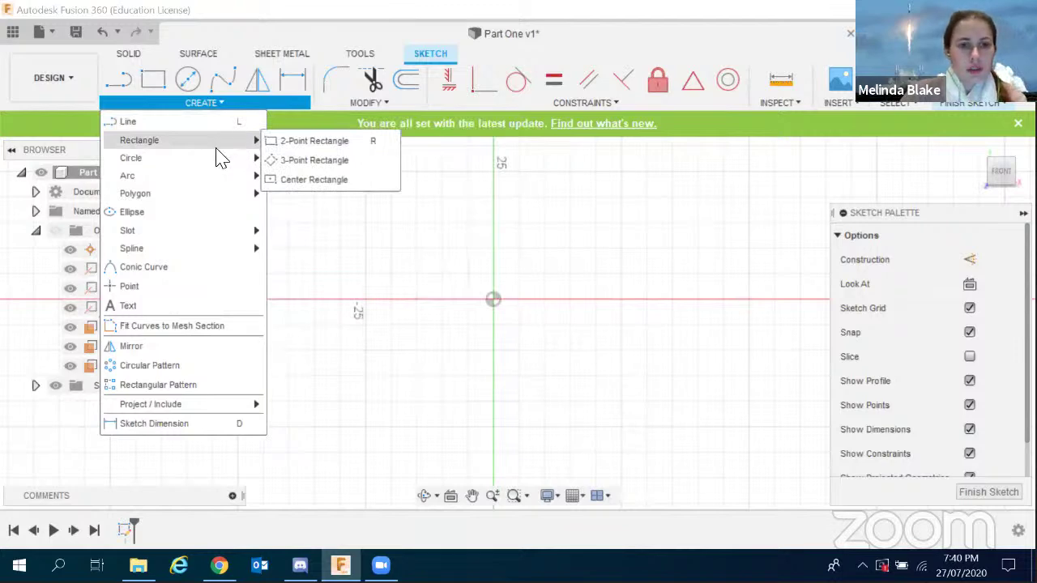
pyautogui.moveTo(209, 166)
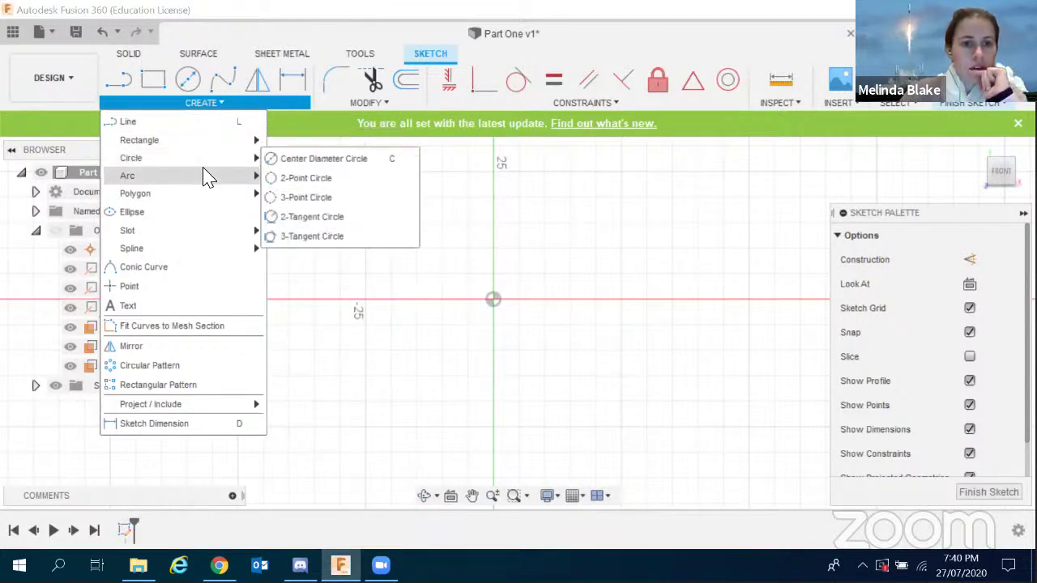
pyautogui.moveTo(208, 203)
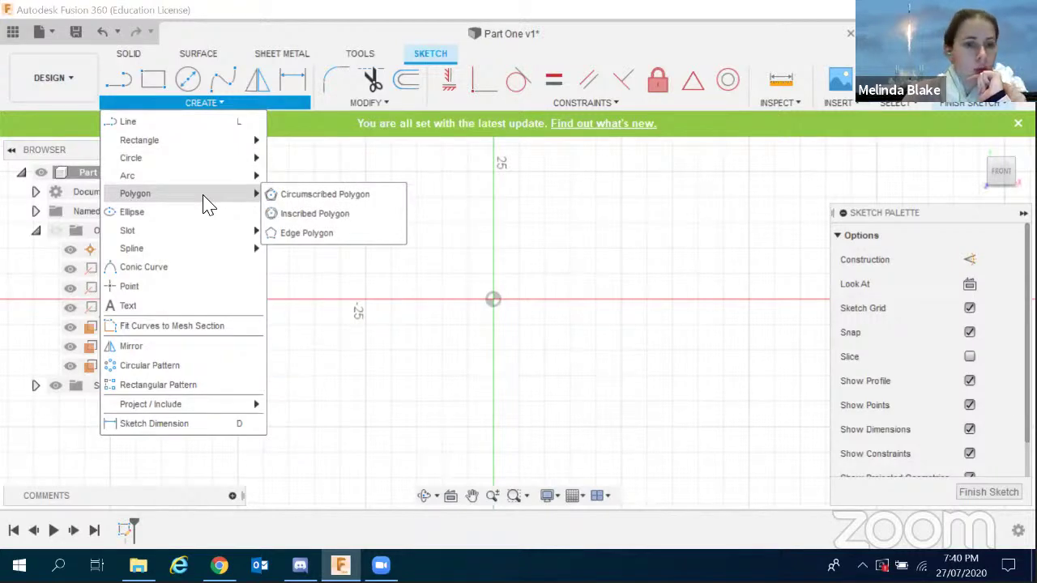
pyautogui.moveTo(195, 242)
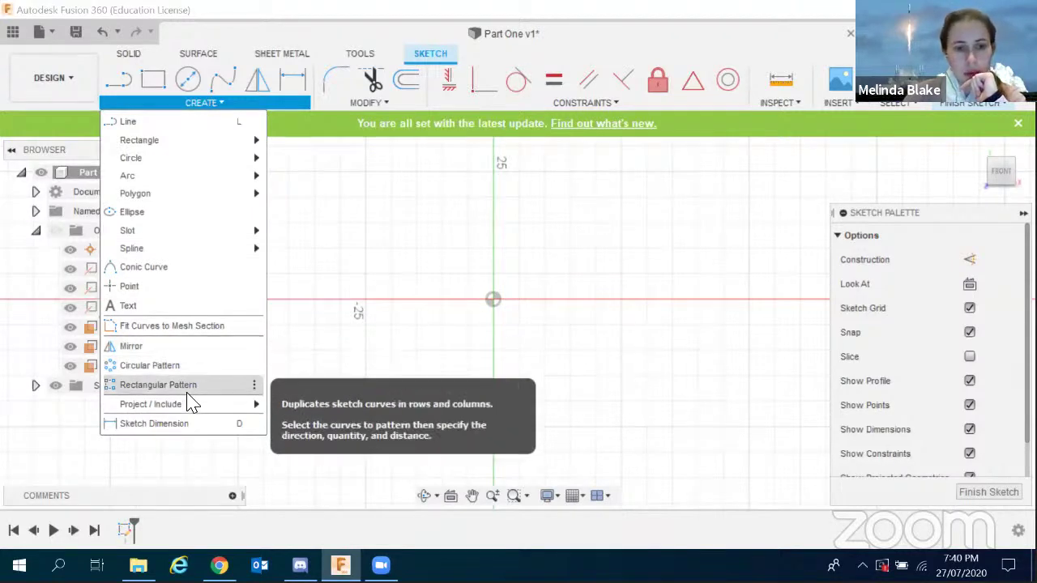
pyautogui.moveTo(191, 412)
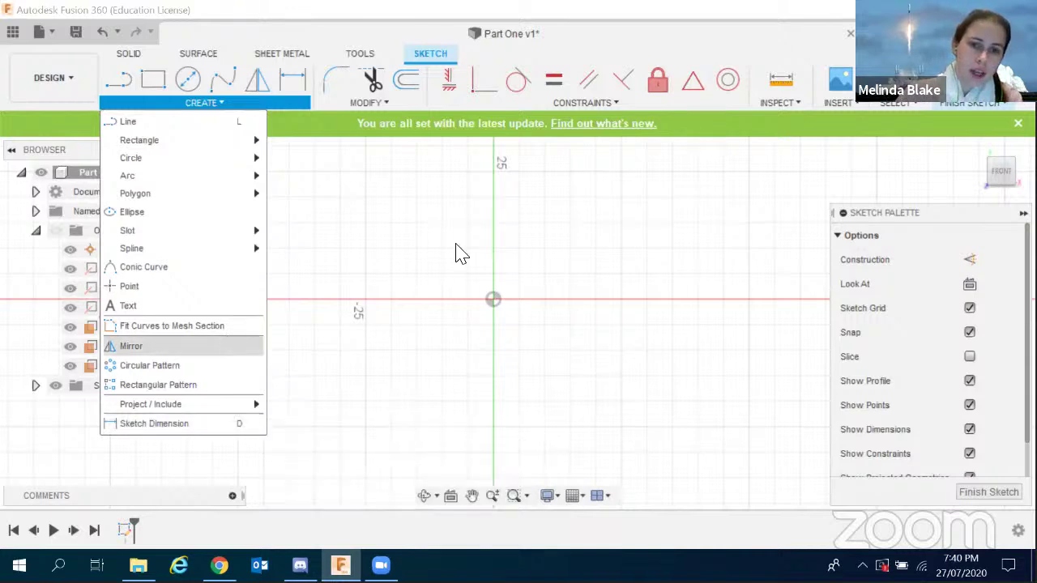
pyautogui.click(444, 224)
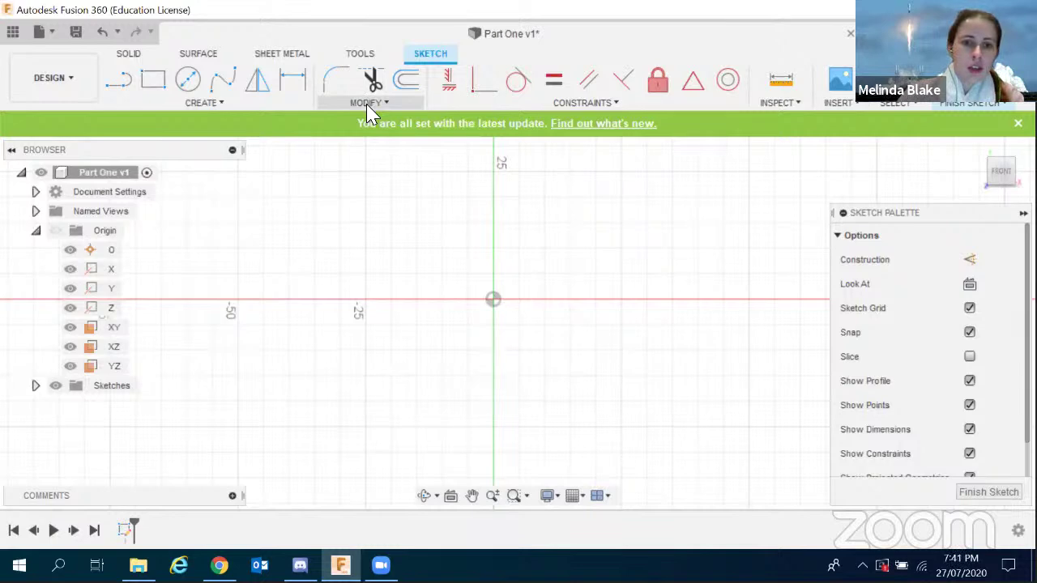
pyautogui.click(367, 107)
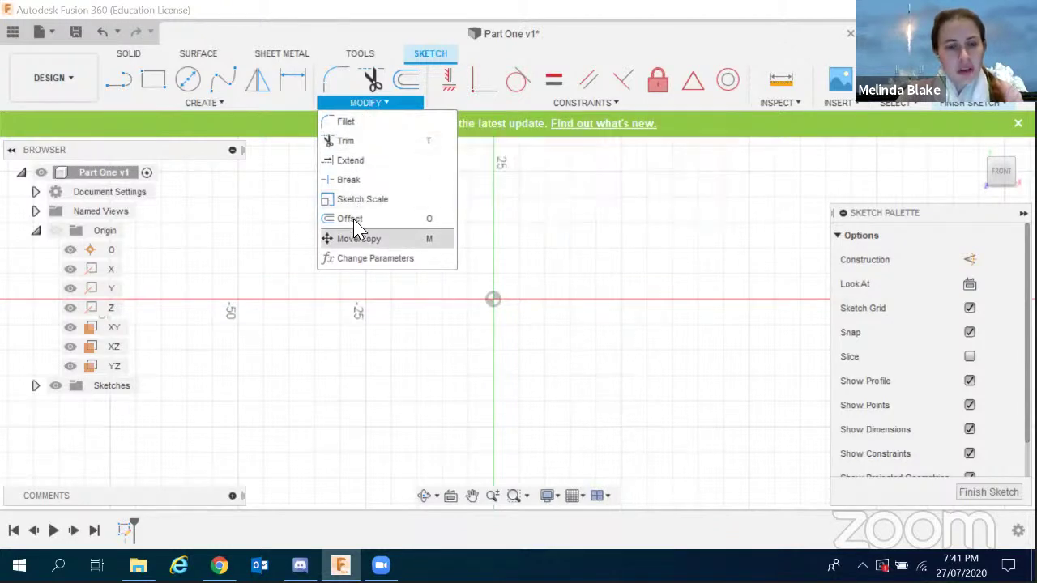
pyautogui.click(276, 230)
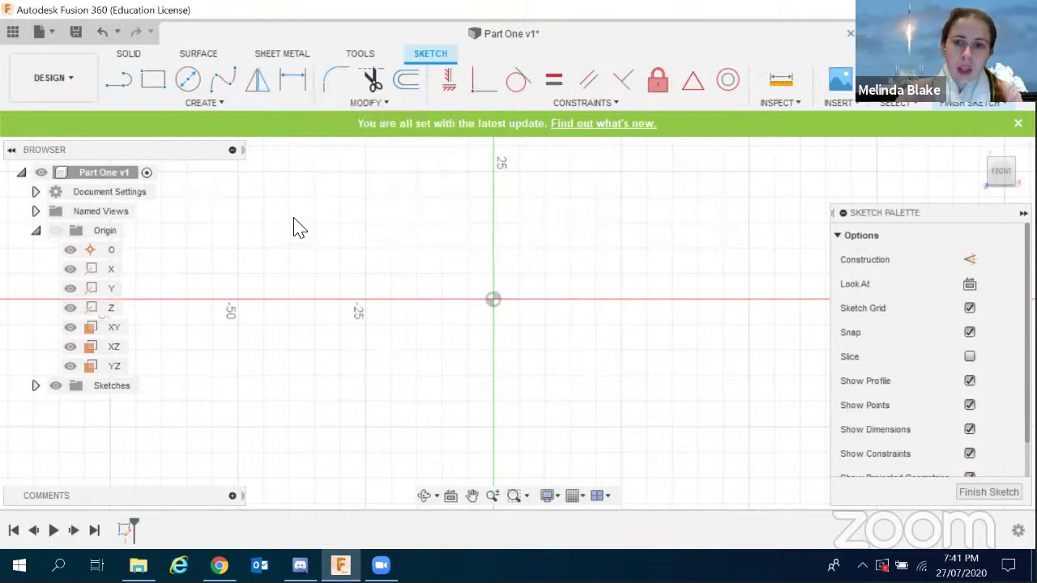
pyautogui.click(600, 105)
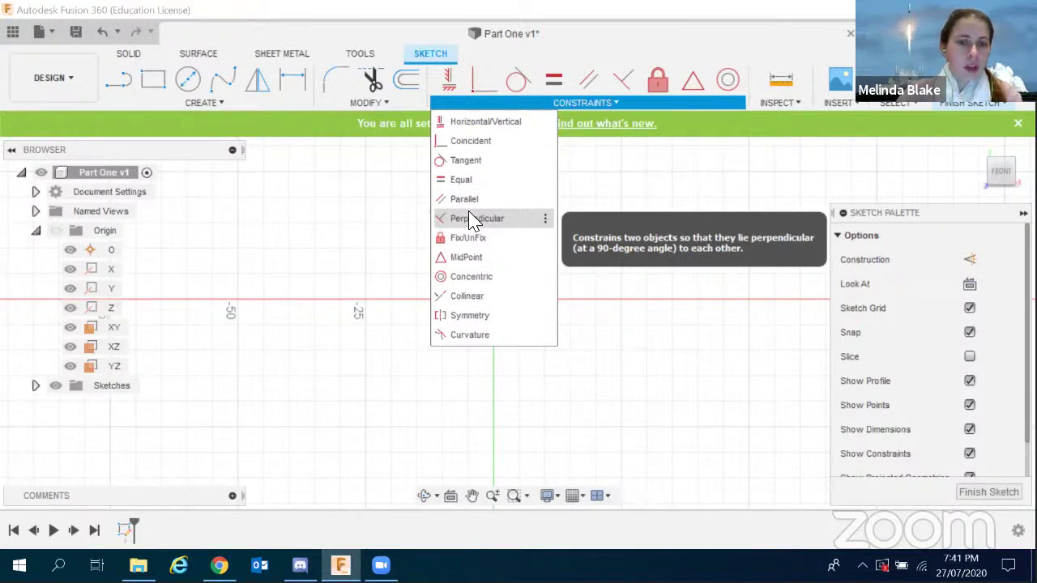
pyautogui.click(614, 221)
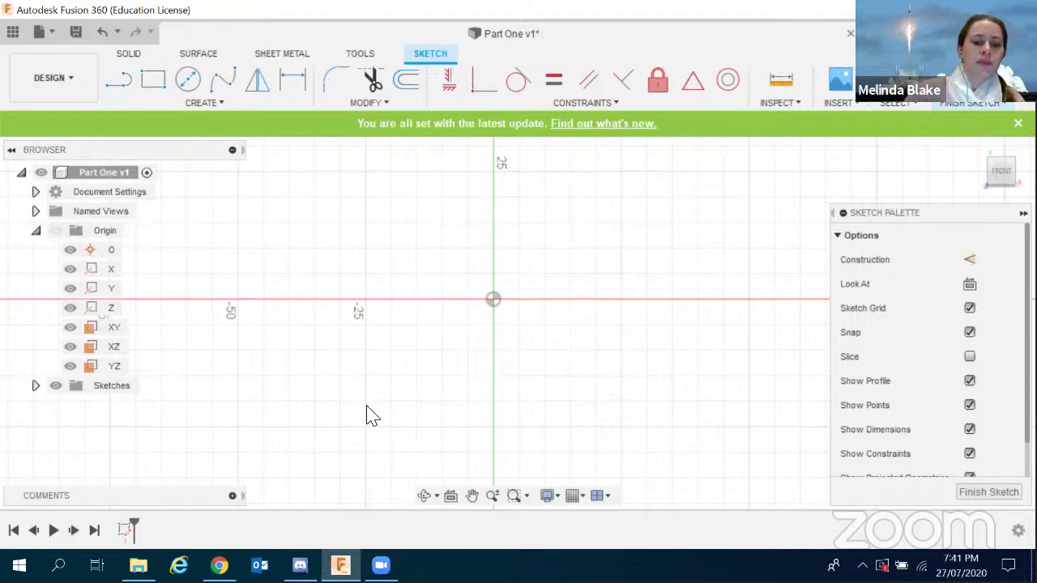
# Check the bracket drawing on the first CAD Drawings slide in Chrome and return to the Fusion 360 sketch.
pyautogui.click(219, 566)
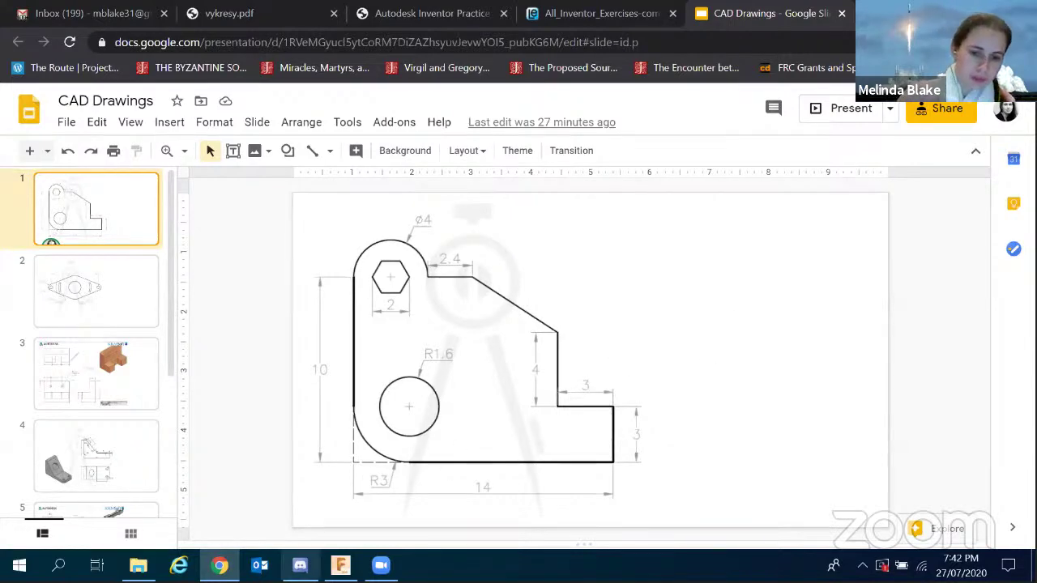
pyautogui.moveTo(341, 565)
pyautogui.click(329, 496)
pyautogui.scroll(2, 632, 176)
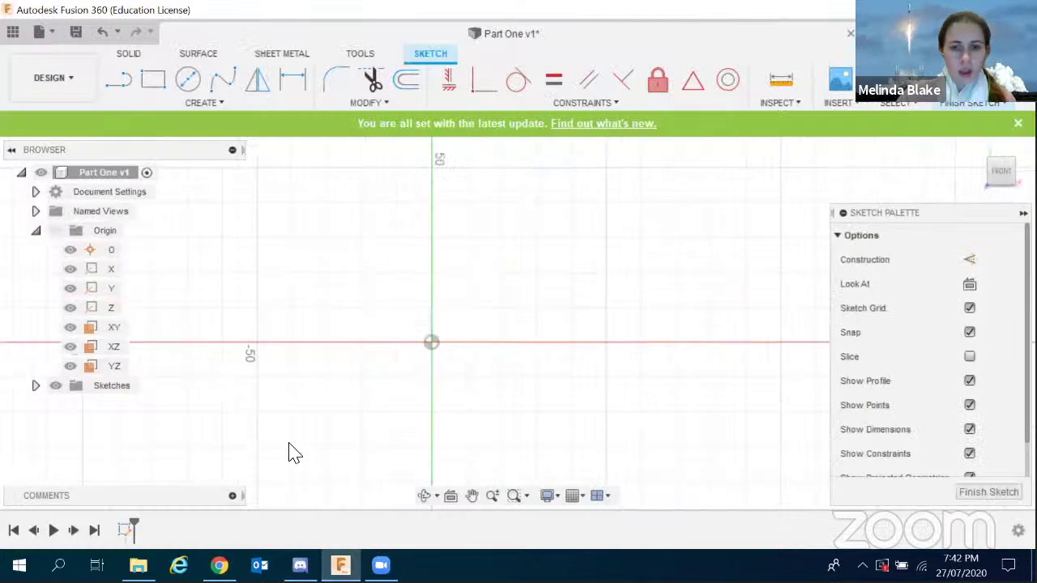
pyautogui.scroll(-3, 333, 430)
pyautogui.scroll(2, 554, 270)
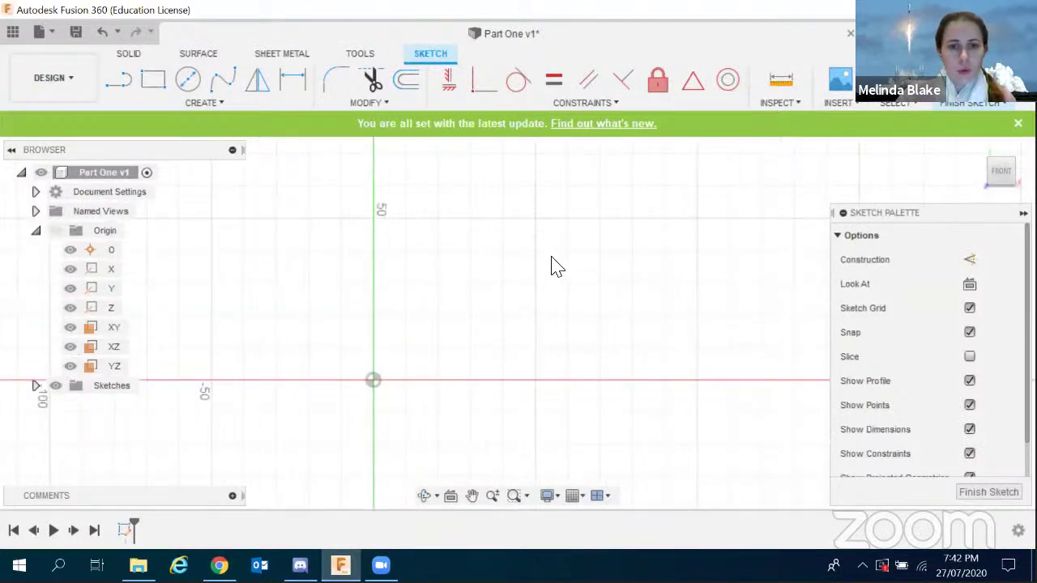
pyautogui.scroll(1, 551, 256)
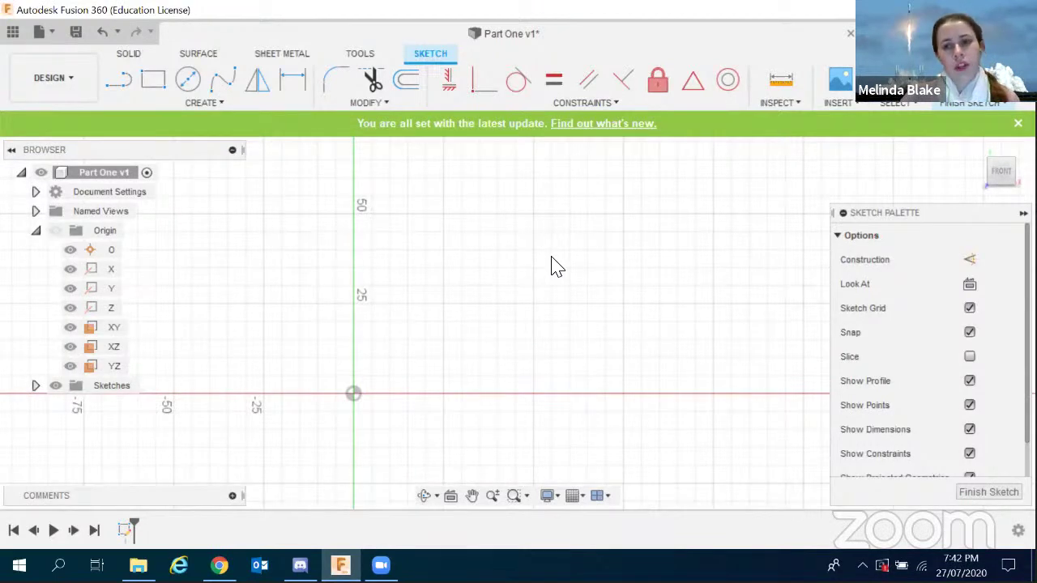
# Project the origin's X and Y axes into the sketch with Projection Link enabled.
pyautogui.click(204, 103)
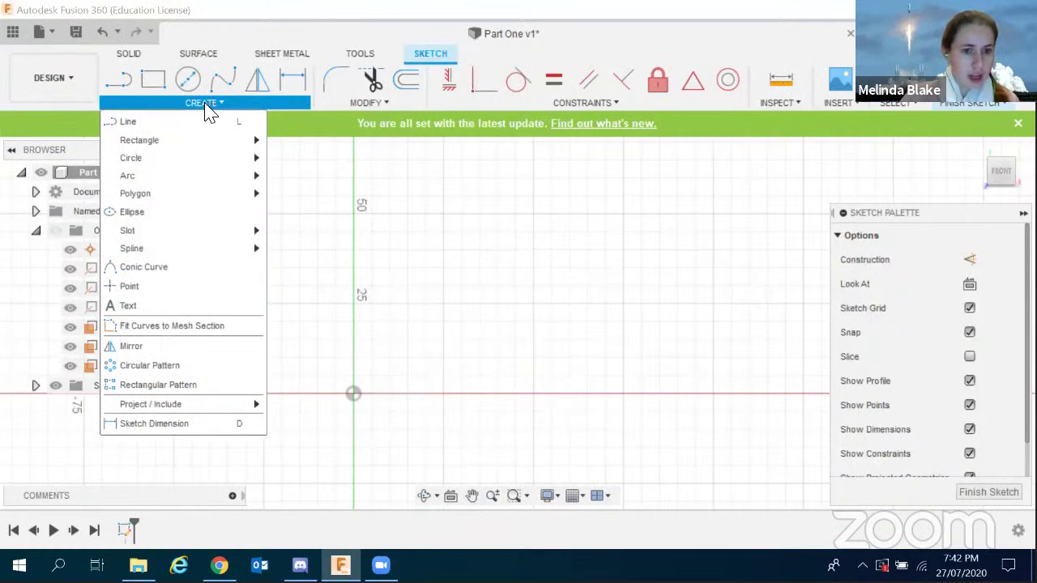
pyautogui.moveTo(215, 411)
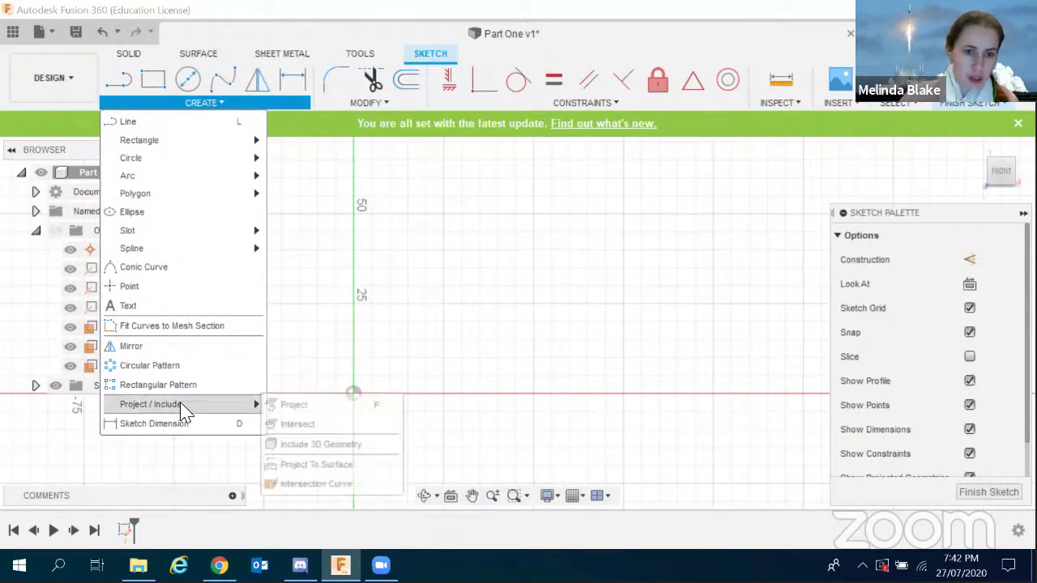
pyautogui.click(293, 405)
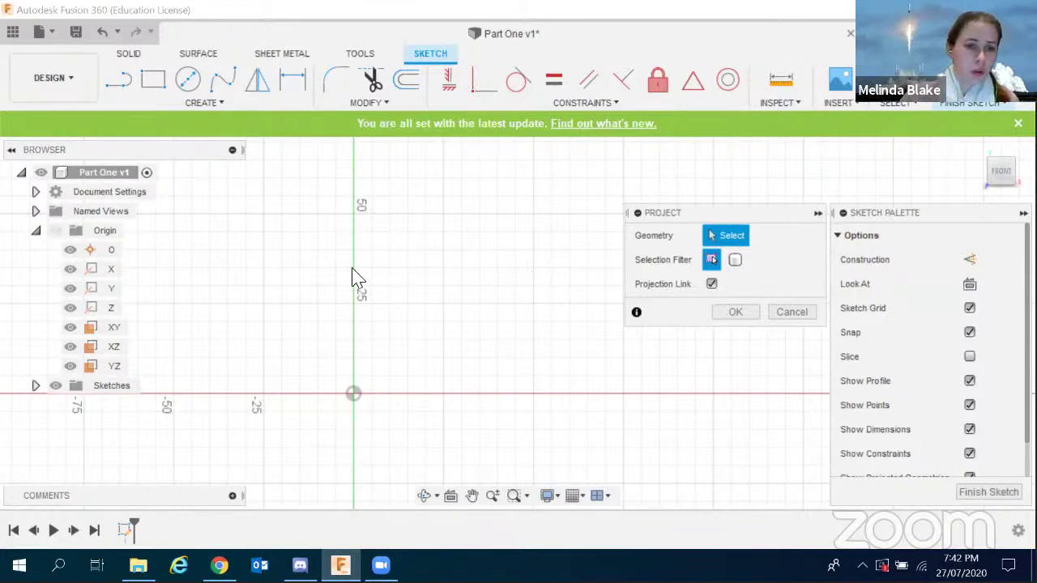
pyautogui.click(116, 271)
pyautogui.click(113, 290)
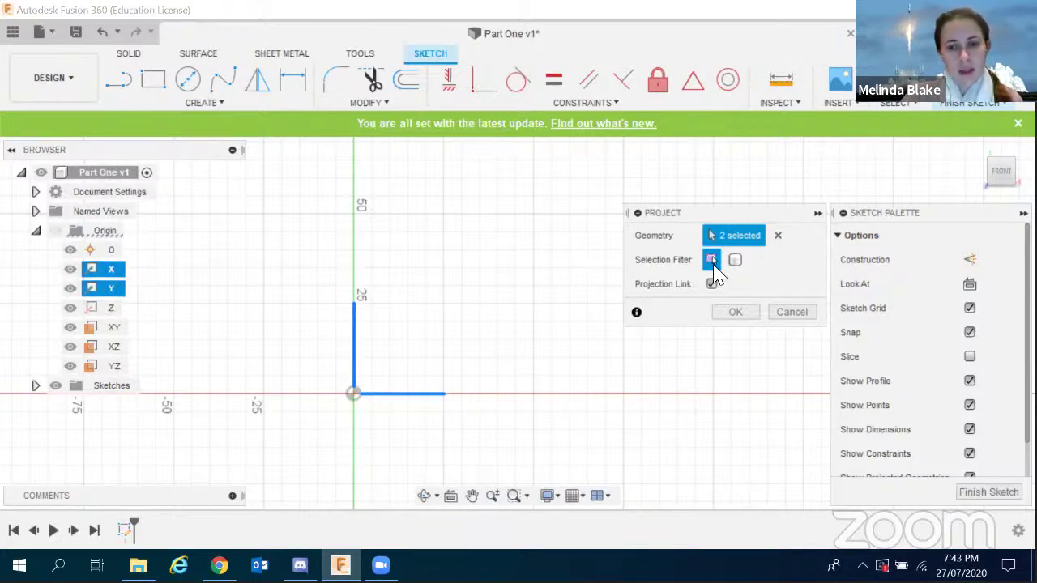
pyautogui.click(735, 312)
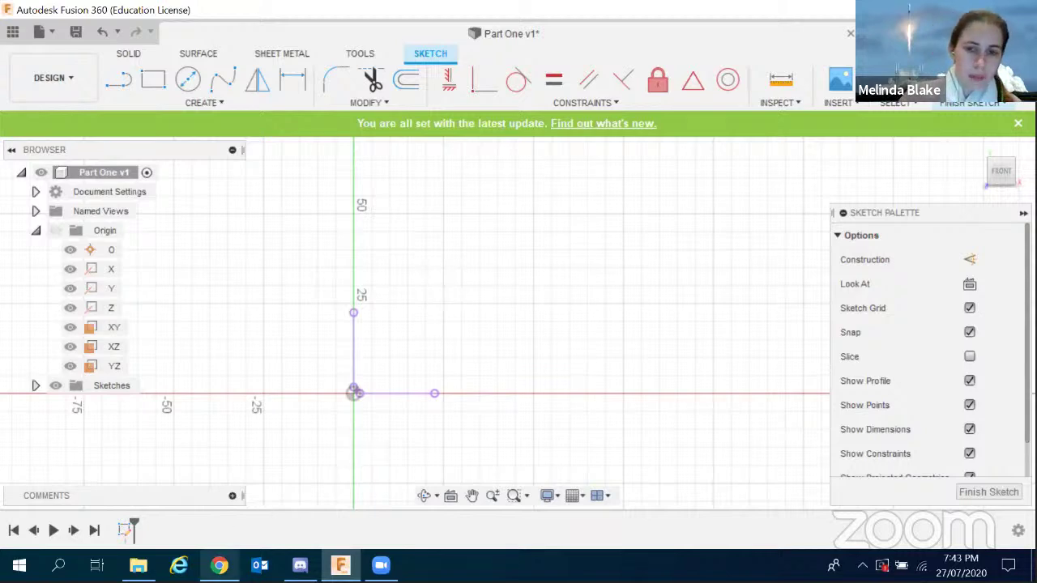
# Recheck the bracket drawing in Chrome, then use the Line tool in Fusion 360 to draw the horizontal base edge from the origin.
pyautogui.click(218, 566)
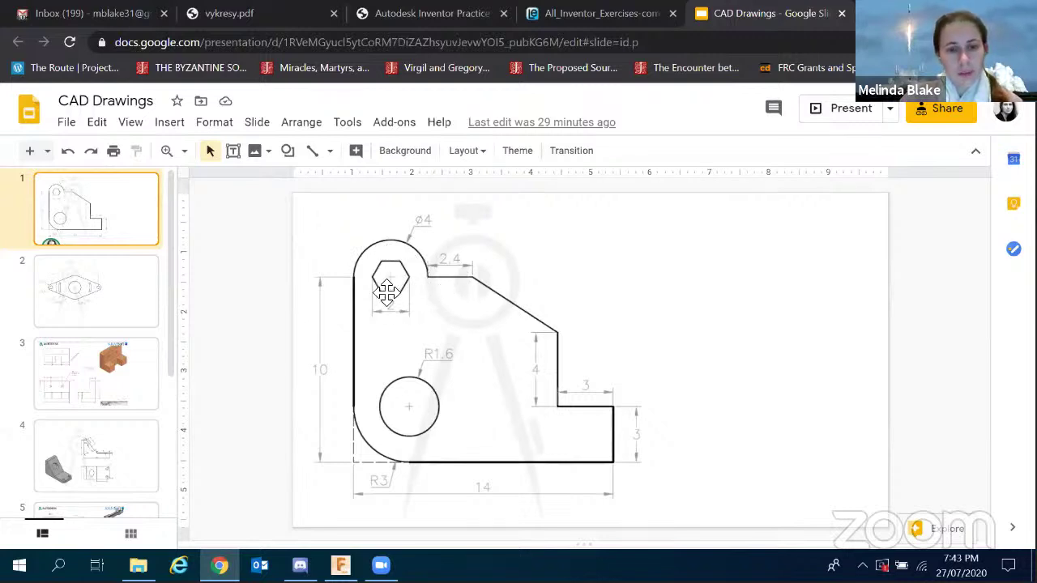
pyautogui.click(340, 565)
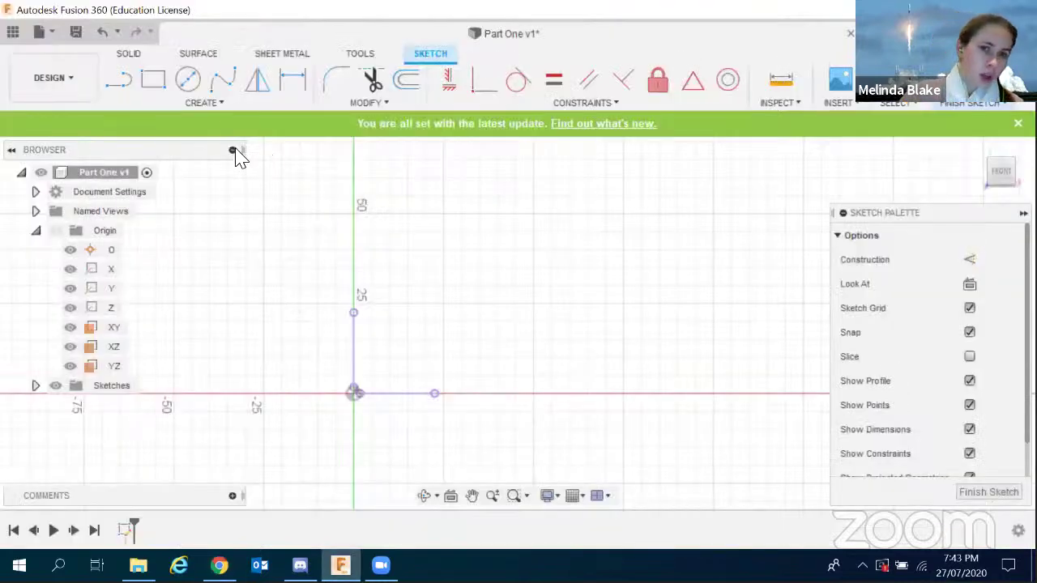
pyautogui.click(207, 104)
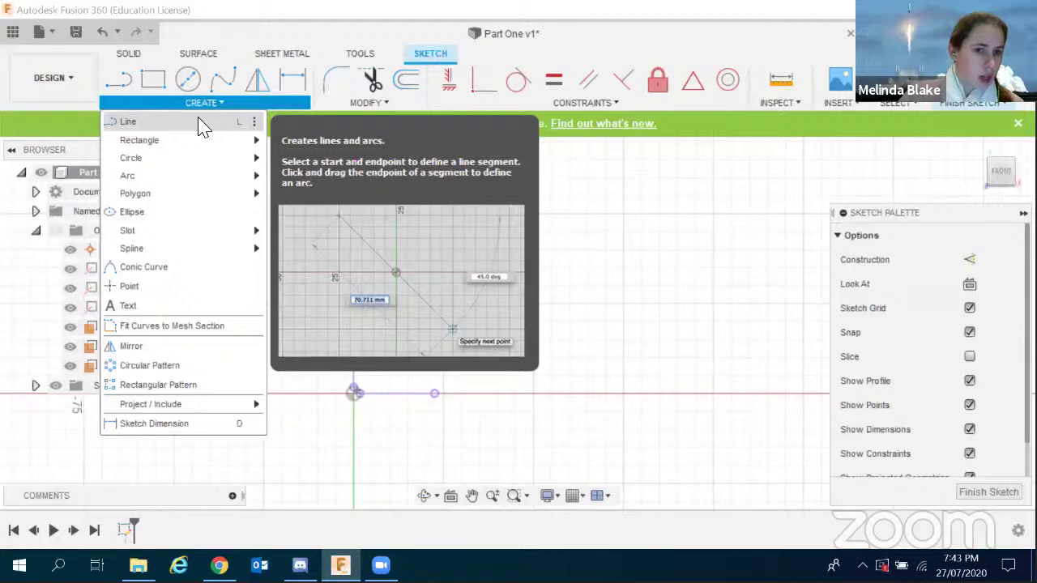
pyautogui.click(128, 121)
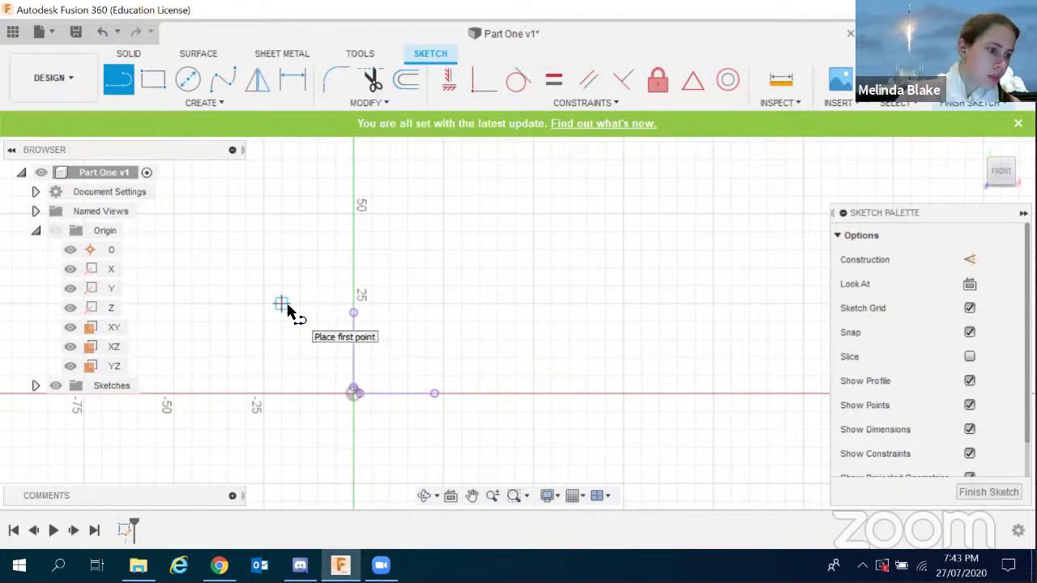
pyautogui.scroll(3, 370, 411)
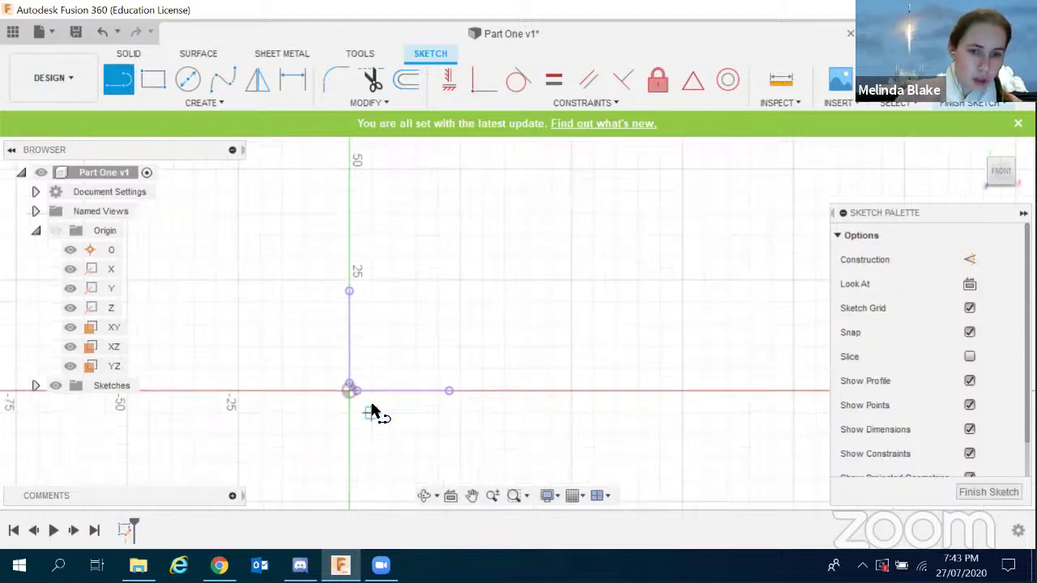
pyautogui.scroll(1, 289, 395)
pyautogui.scroll(1, 290, 389)
pyautogui.scroll(-3, 560, 396)
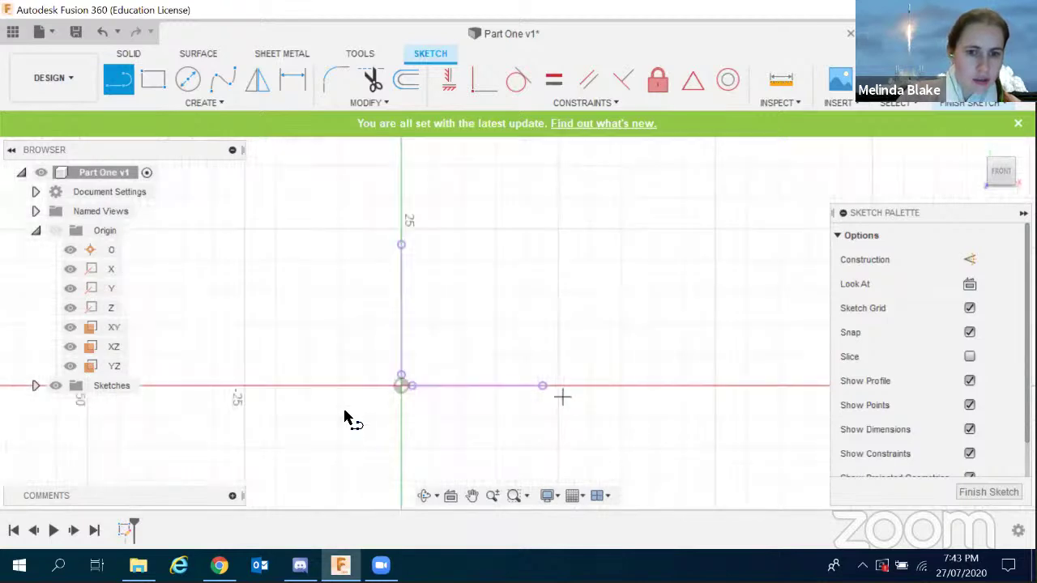
pyautogui.scroll(1, 312, 412)
pyautogui.scroll(1, 312, 408)
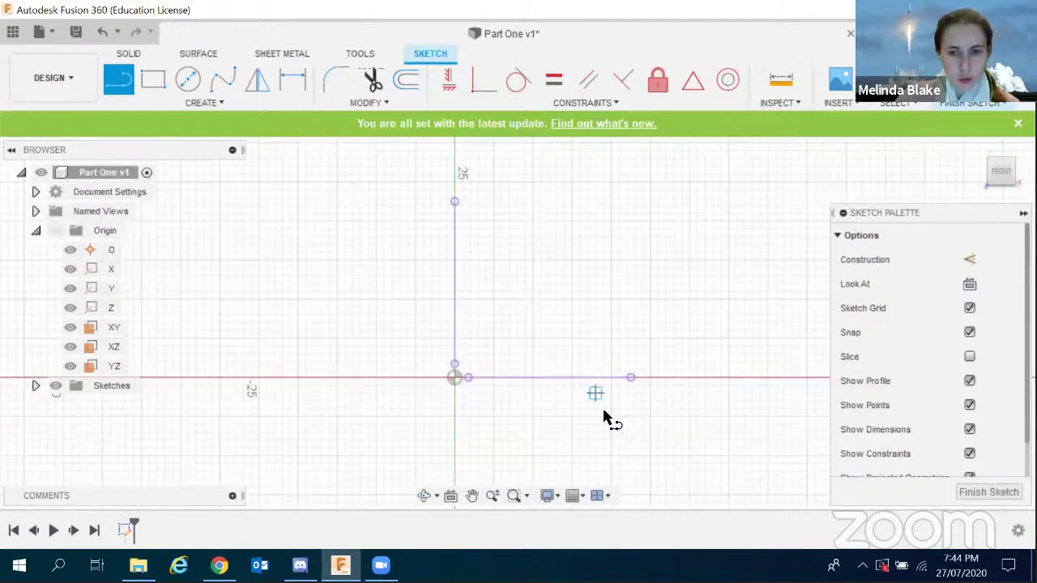
pyautogui.scroll(3, 602, 419)
pyautogui.scroll(-2, 499, 425)
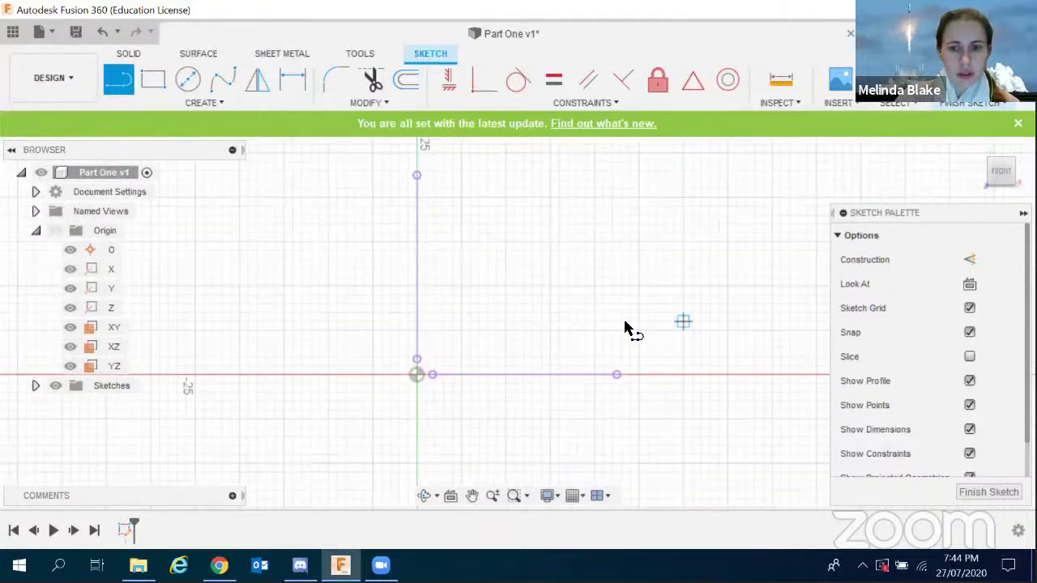
pyautogui.click(419, 379)
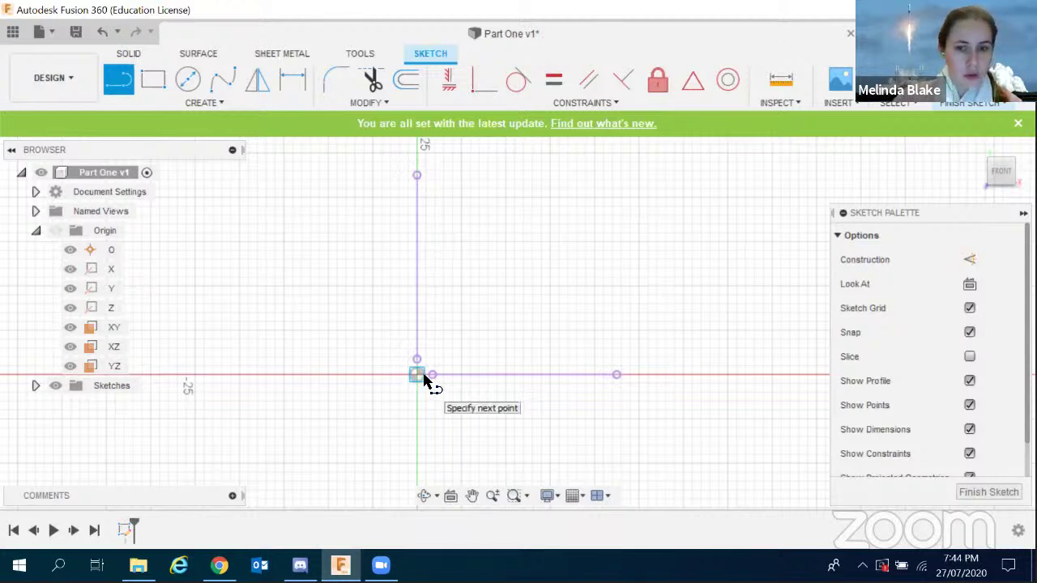
pyautogui.click(563, 376)
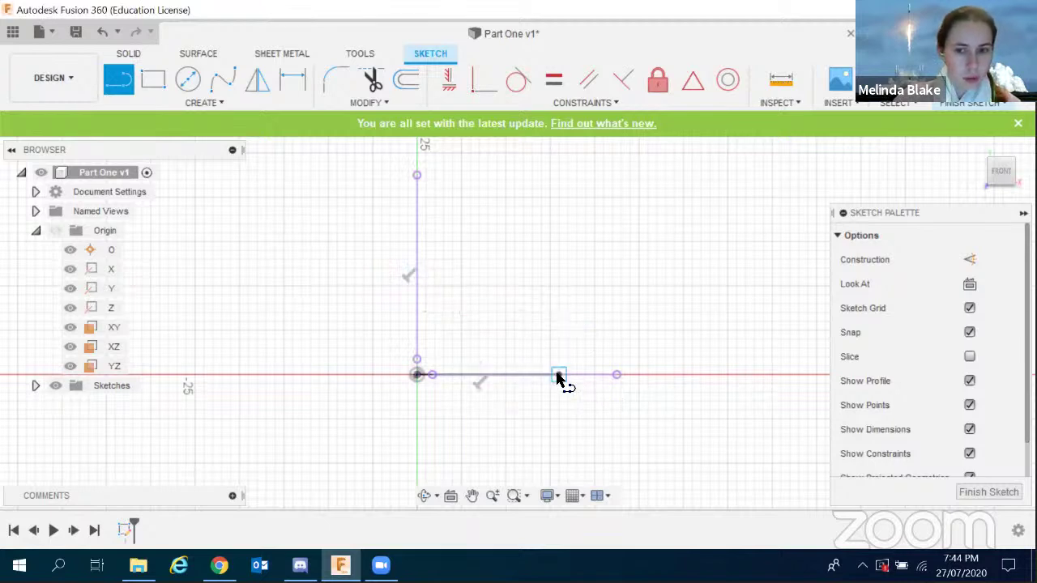
# Draw the bracket's stepped outline upward from the base edge's free end, with a sloped segment finishing in a 3 mm horizontal top edge.
pyautogui.press('Escape')
pyautogui.click(524, 349)
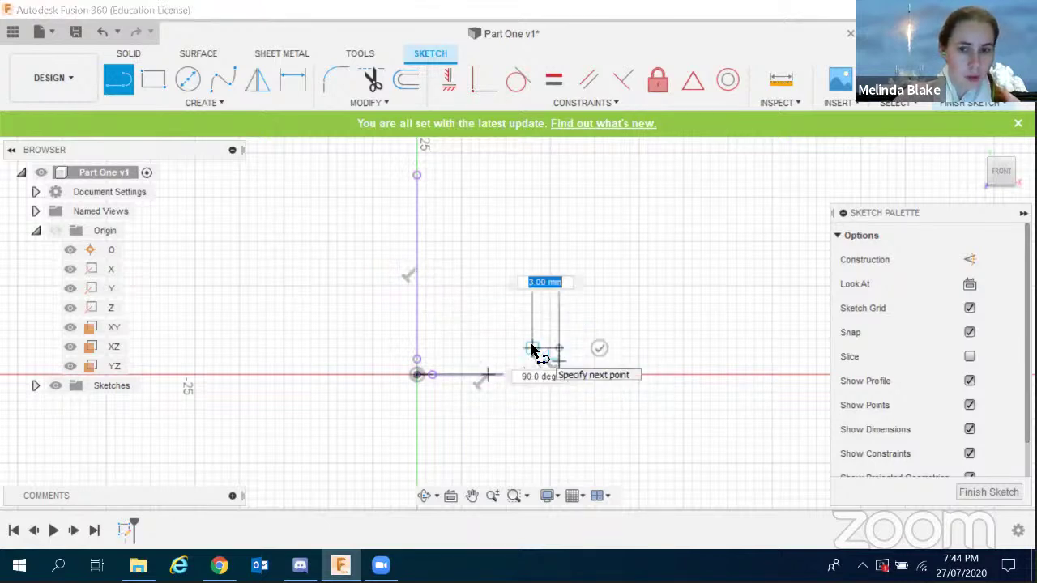
pyautogui.click(524, 293)
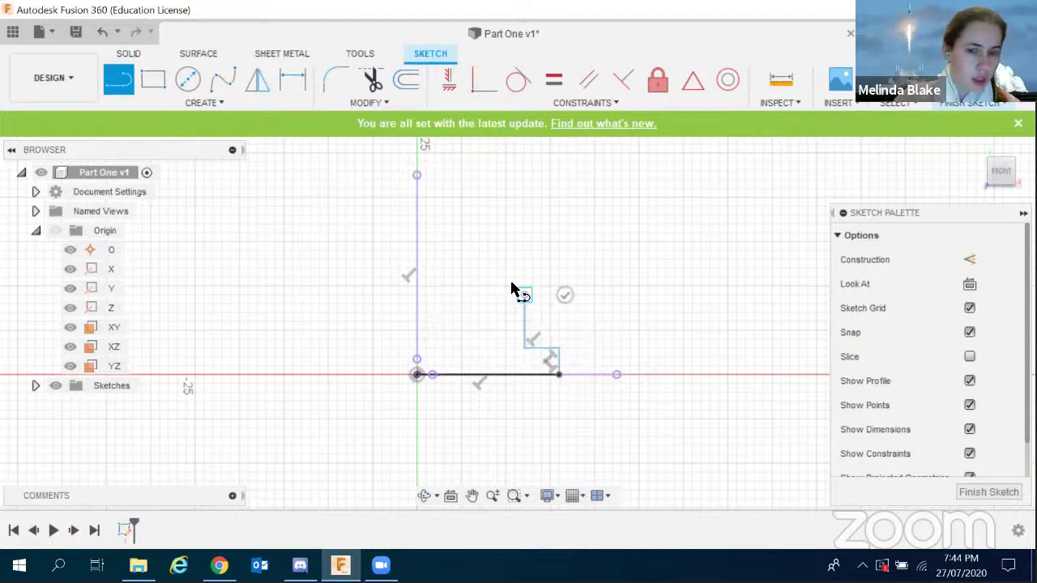
pyautogui.click(470, 260)
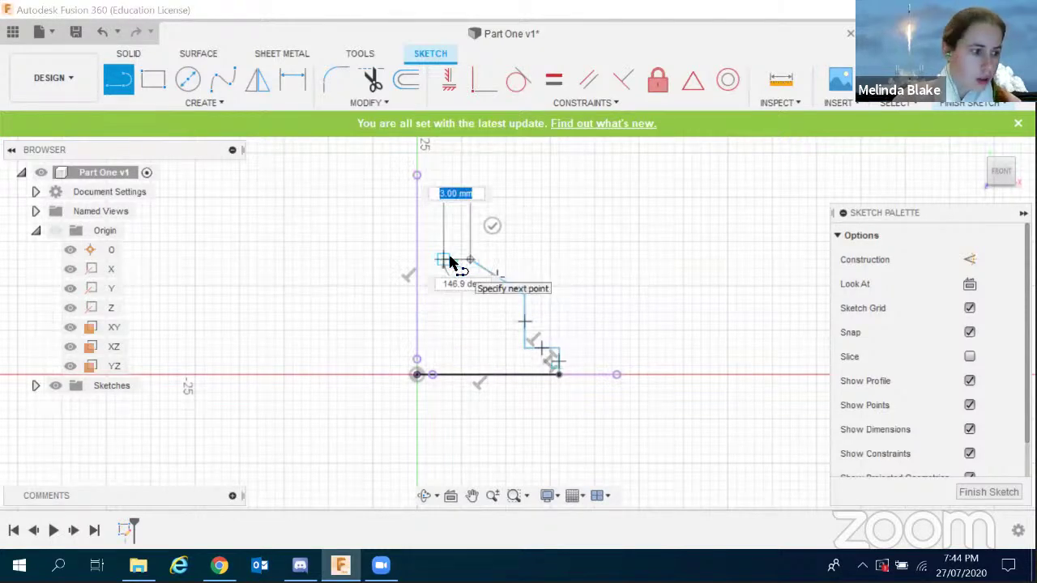
pyautogui.click(445, 260)
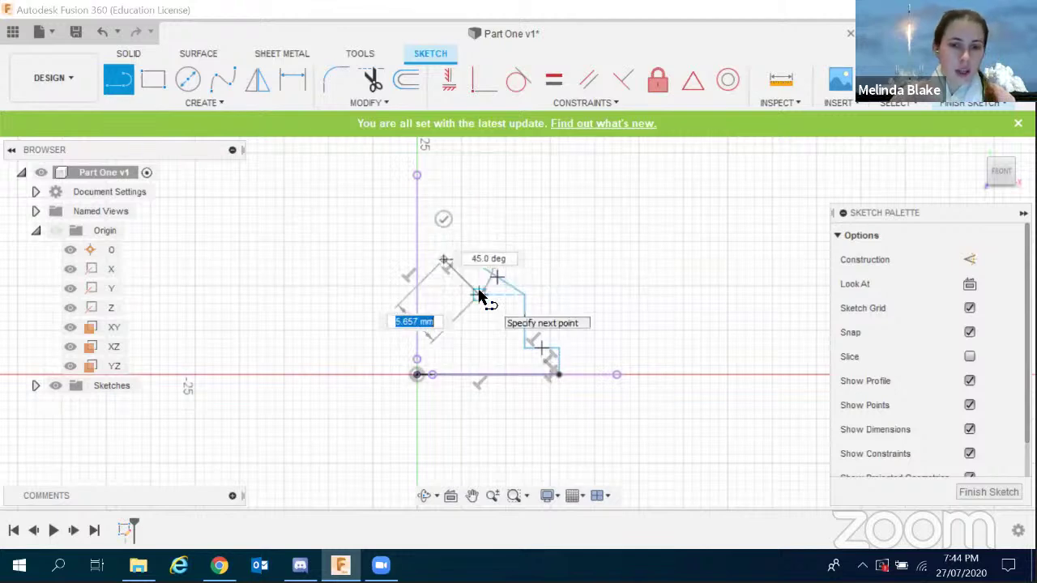
pyautogui.press('Escape')
# Draw a 13 mm vertical line from the origin up the projected Y axis, level with the profile's top edge.
pyautogui.scroll(2, 477, 349)
pyautogui.scroll(1, 394, 365)
pyautogui.scroll(2, 413, 342)
pyautogui.scroll(1, 413, 342)
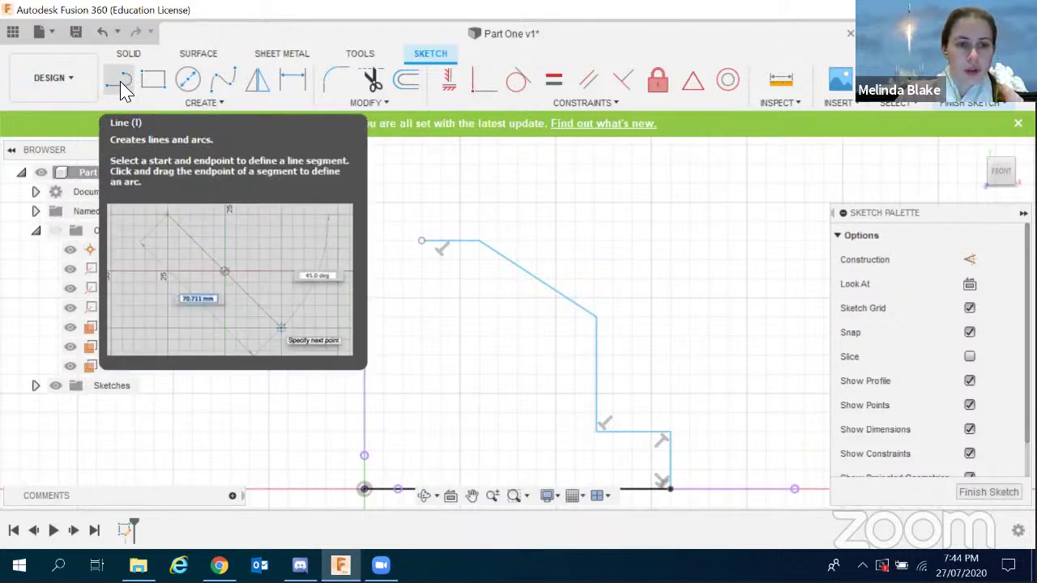
pyautogui.click(120, 85)
pyautogui.moveTo(365, 489); pyautogui.dragTo(363, 250)
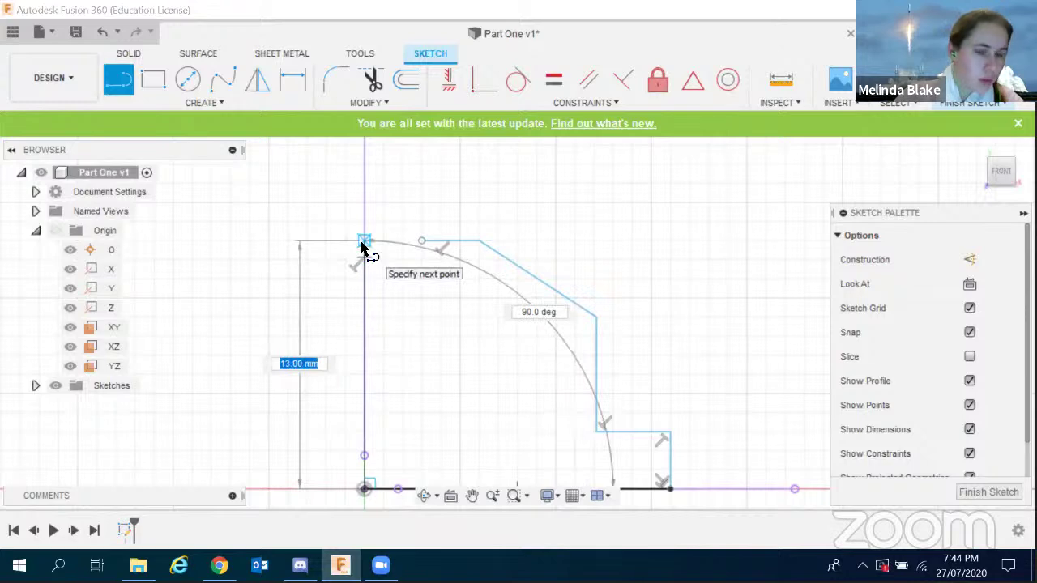
pyautogui.click(362, 245)
pyautogui.scroll(-2, 268, 283)
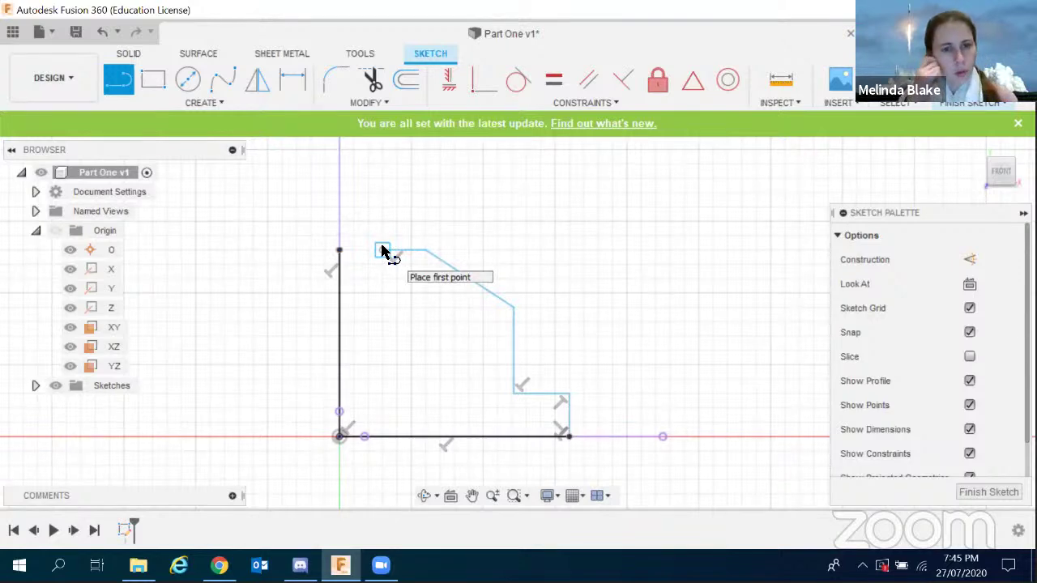
# Close the profile with a semicircular Center Point Arc from the vertical line's upper end to the open end of the short top edge.
pyautogui.click(204, 104)
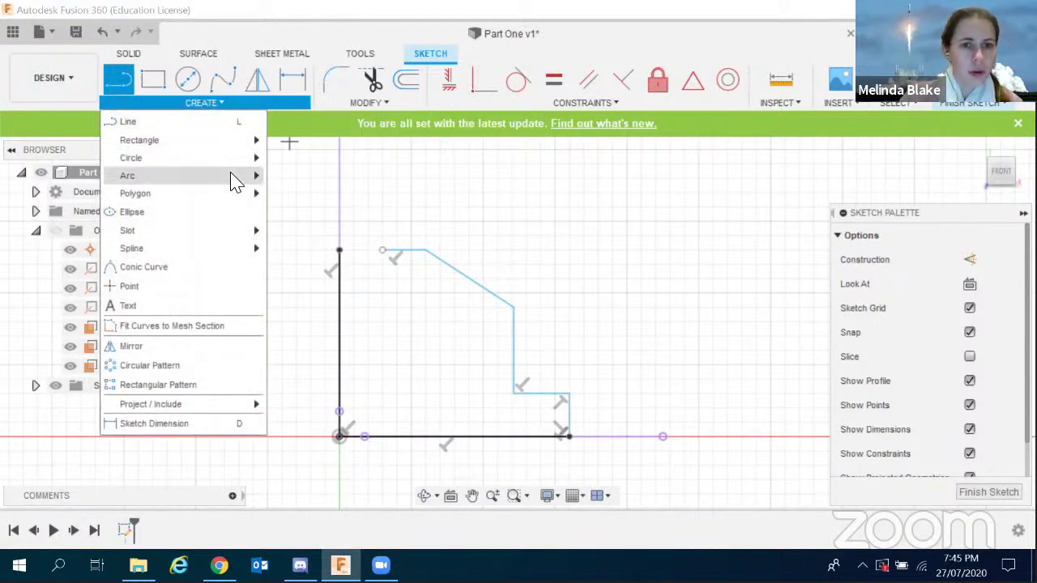
pyautogui.moveTo(233, 180)
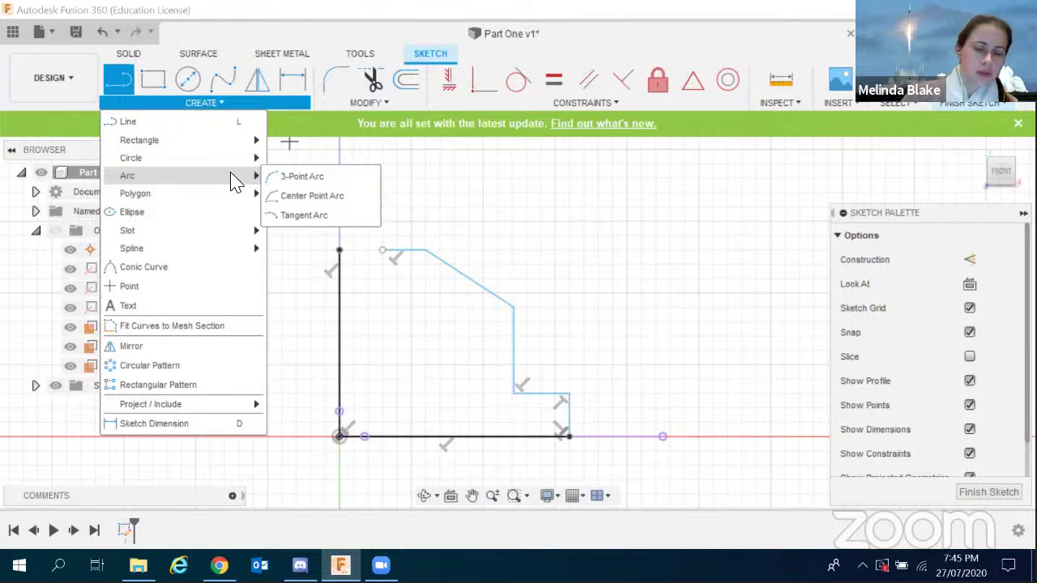
pyautogui.click(329, 197)
pyautogui.scroll(5, 351, 254)
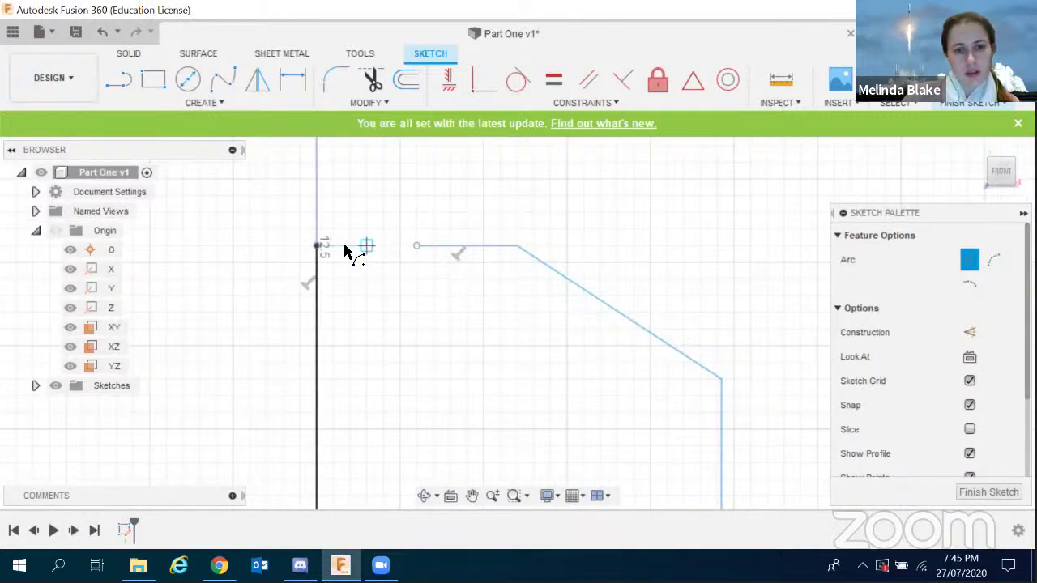
pyautogui.click(317, 245)
pyautogui.click(366, 245)
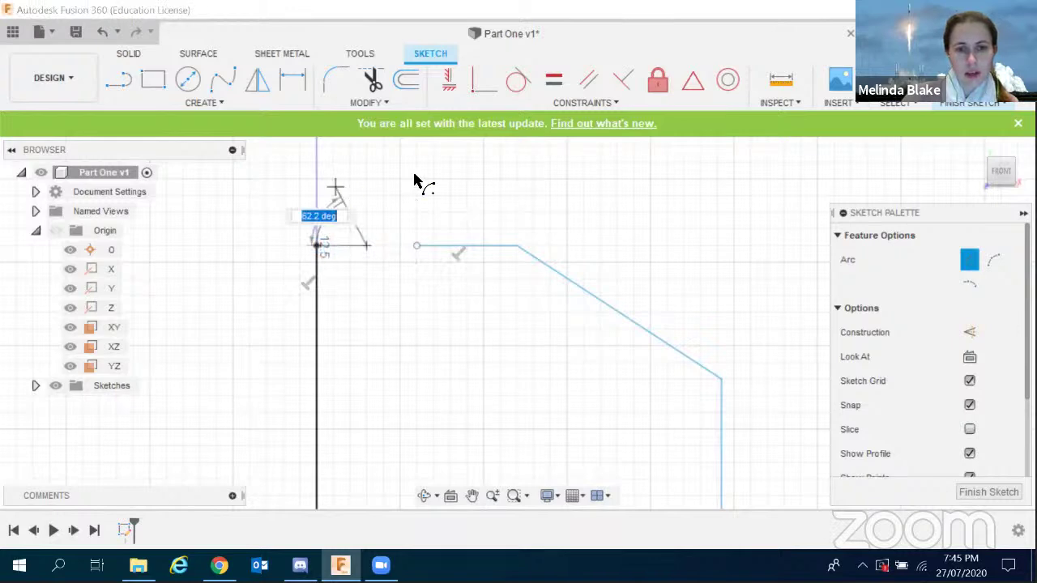
pyautogui.click(418, 248)
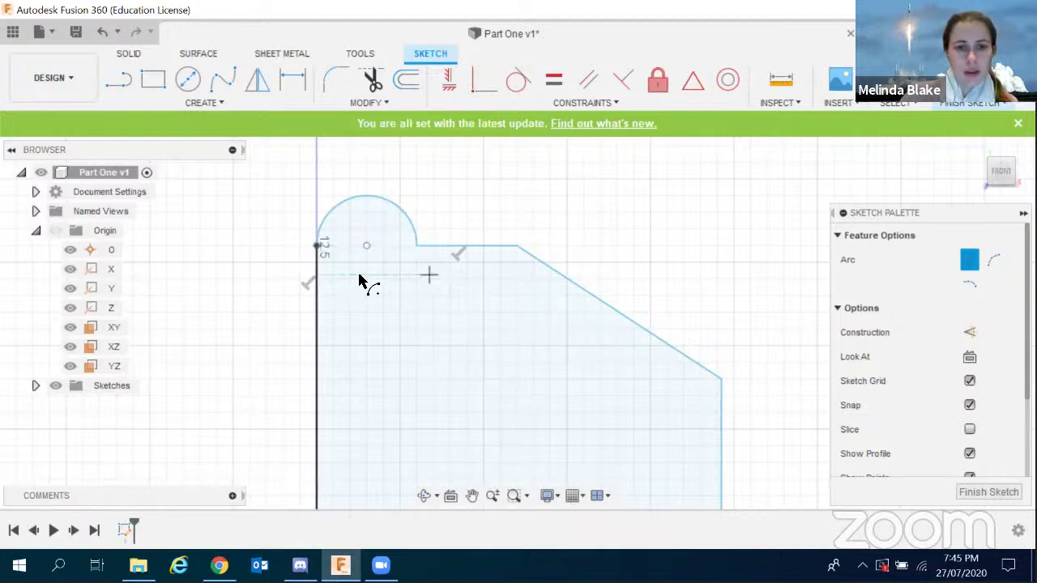
pyautogui.scroll(-4, 364, 275)
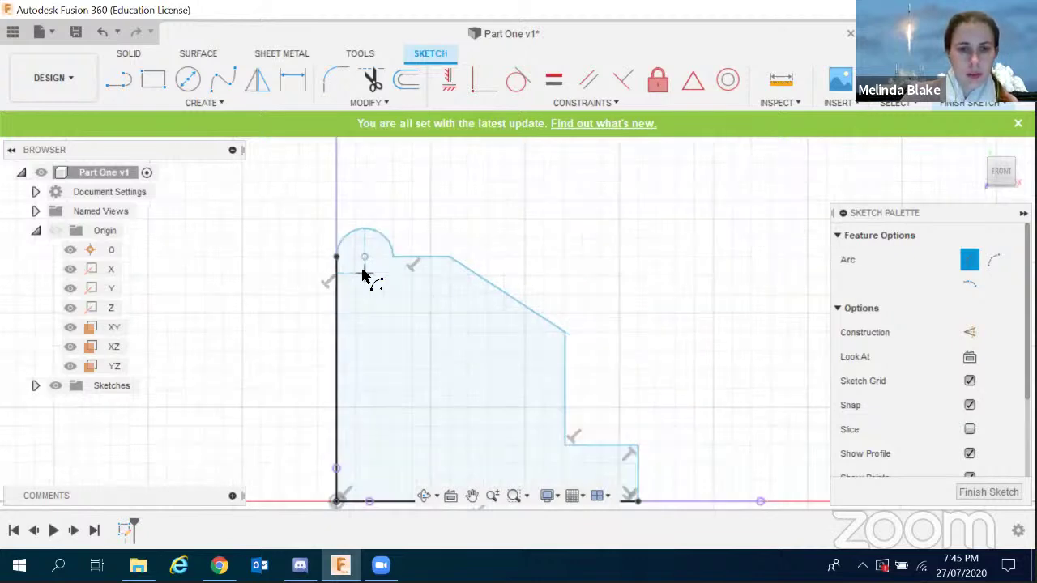
# Draw a trial 3-Point Arc in the empty area beside the profile and undo it.
pyautogui.click(203, 110)
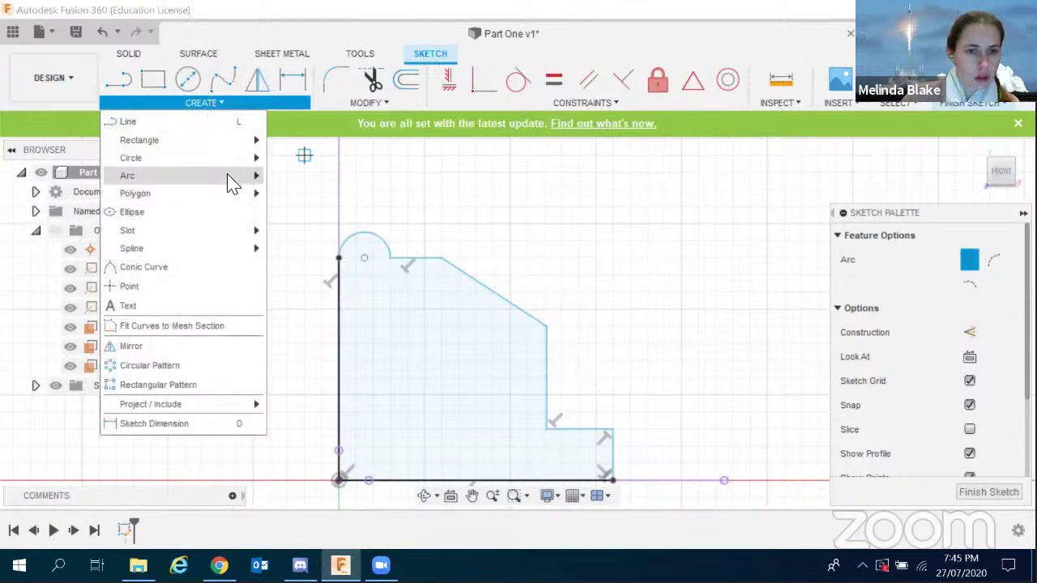
pyautogui.click(275, 175)
pyautogui.click(544, 240)
pyautogui.click(699, 240)
pyautogui.click(622, 206)
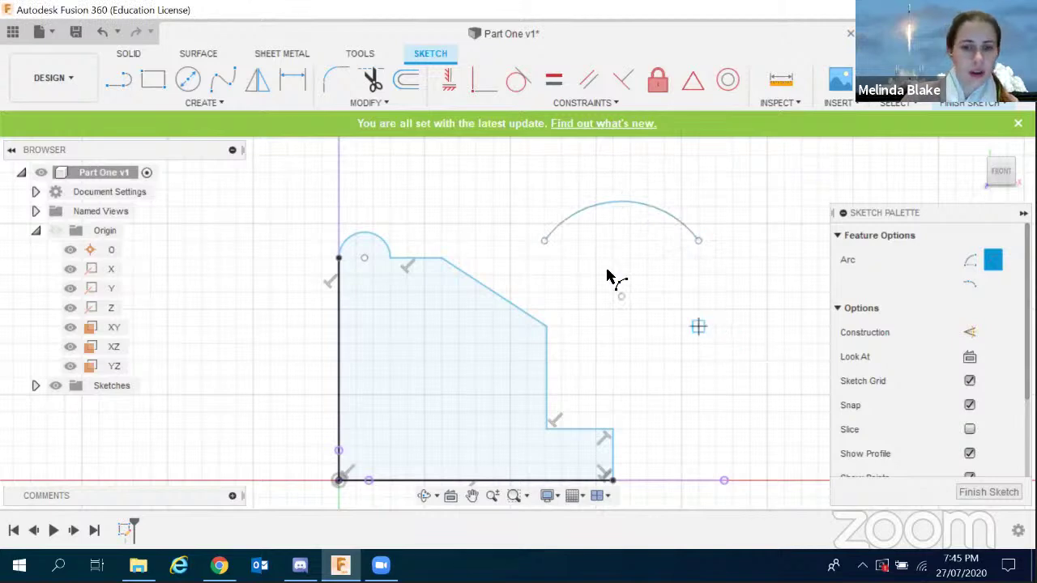
pyautogui.click(543, 241)
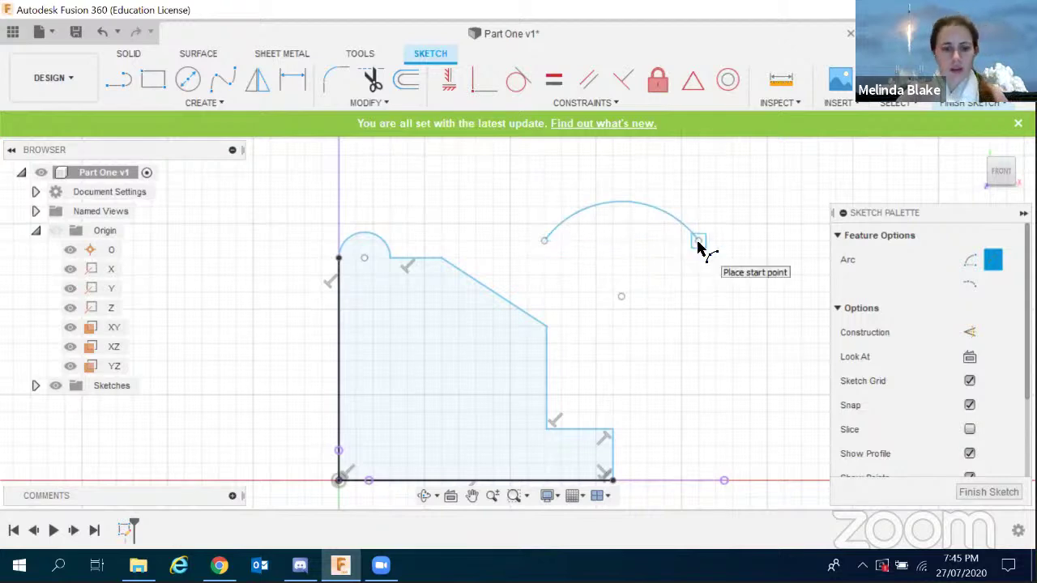
pyautogui.press('Escape')
pyautogui.hotkey('ctrl', 'z')
pyautogui.scroll(-2, 288, 234)
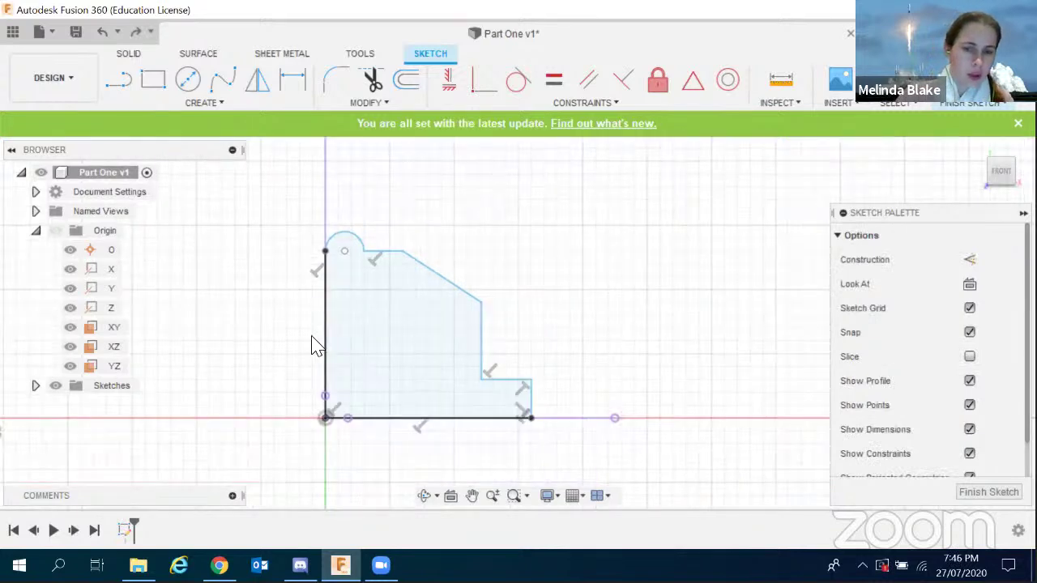
# Draw a Center Diameter Circle inside the profile, near the corner at the origin.
pyautogui.scroll(2, 316, 347)
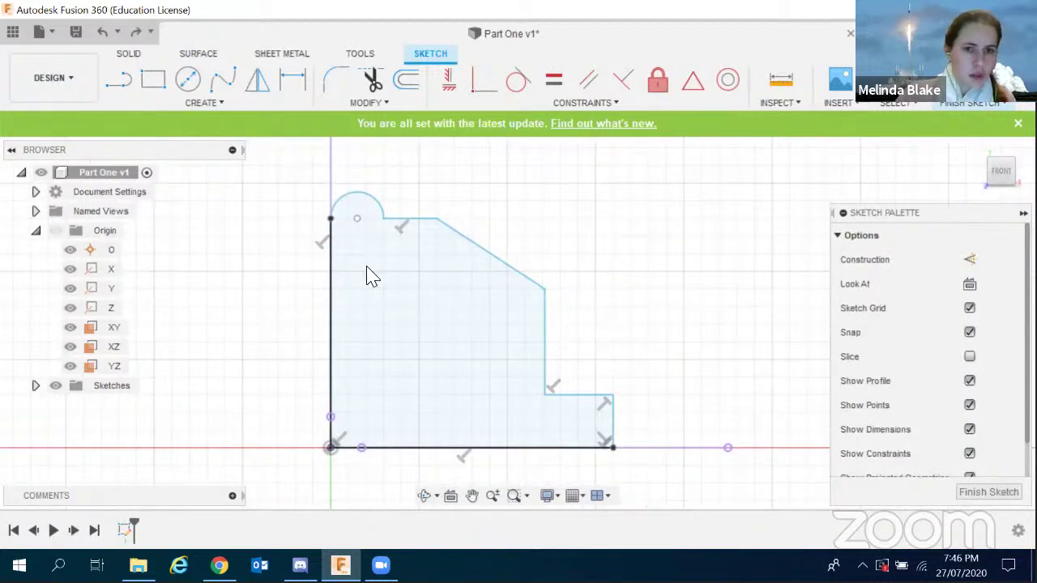
pyautogui.click(192, 78)
pyautogui.click(383, 396)
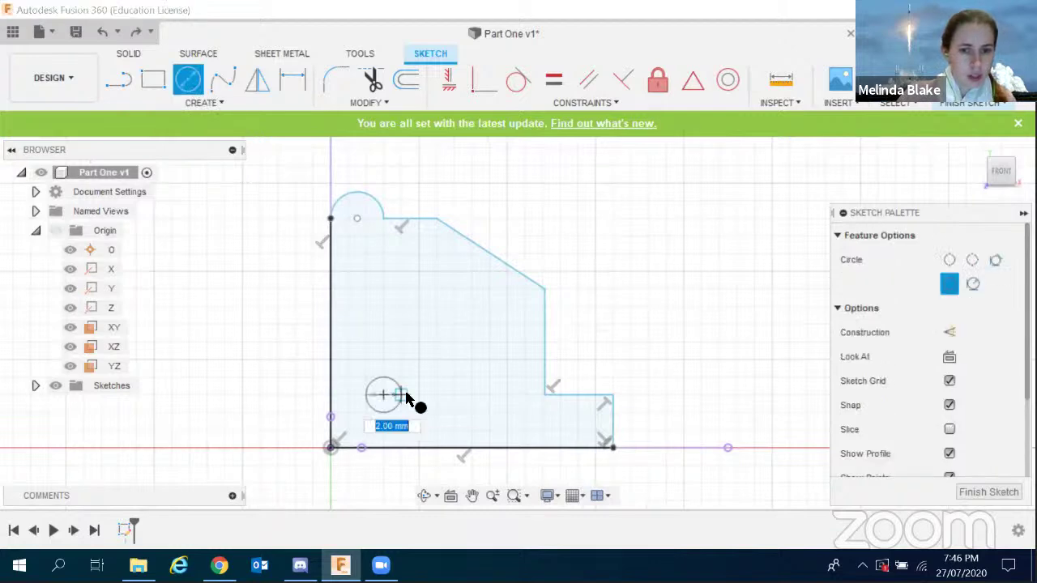
pyautogui.click(417, 403)
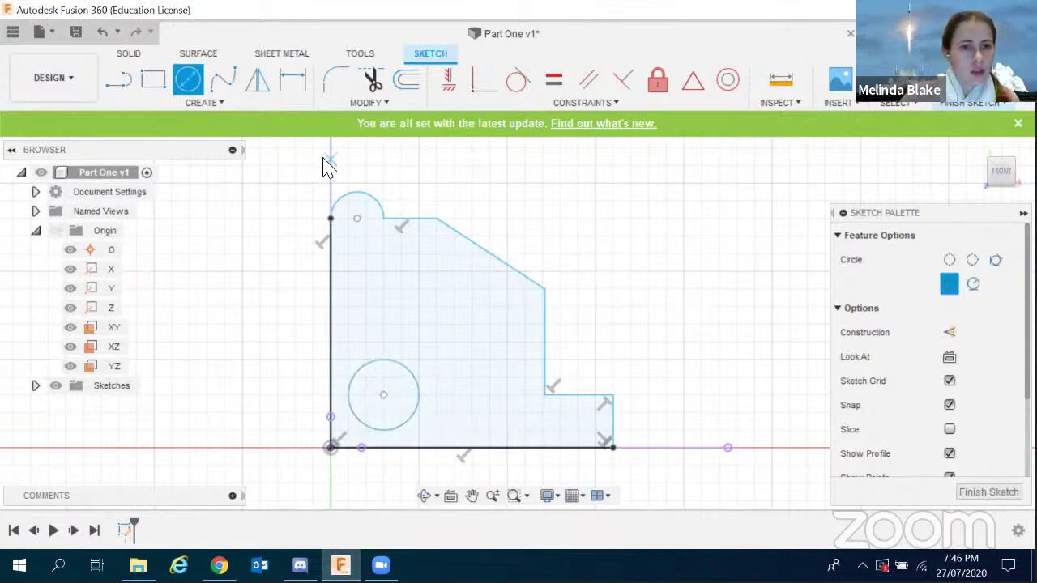
pyautogui.click(201, 101)
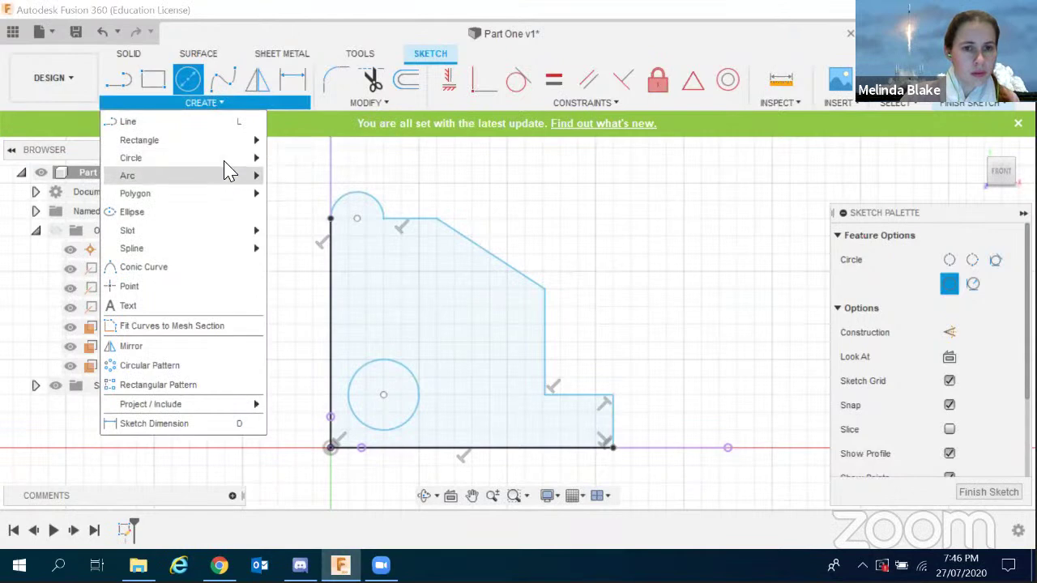
pyautogui.moveTo(229, 170)
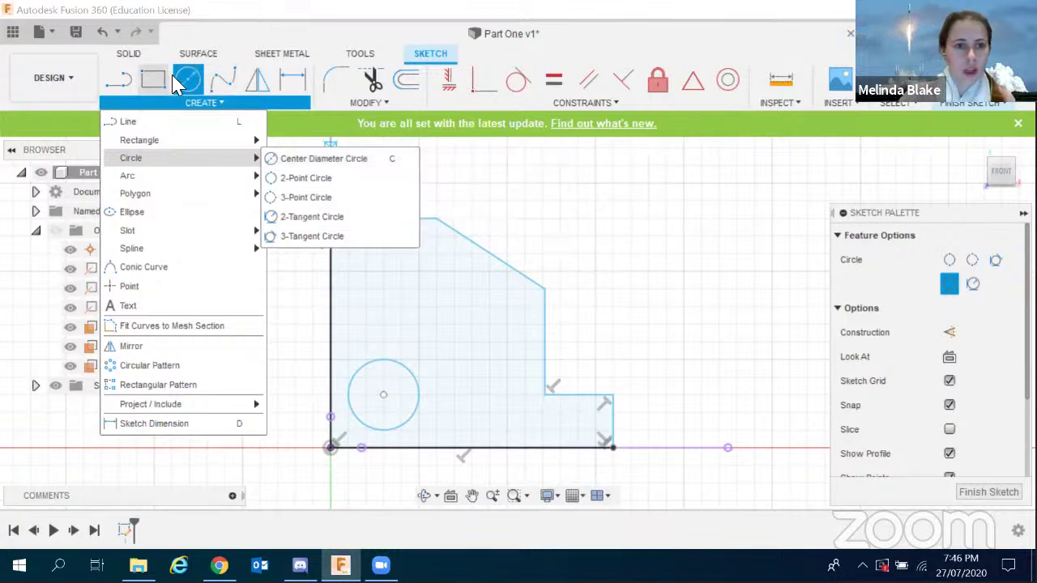
pyautogui.click(191, 82)
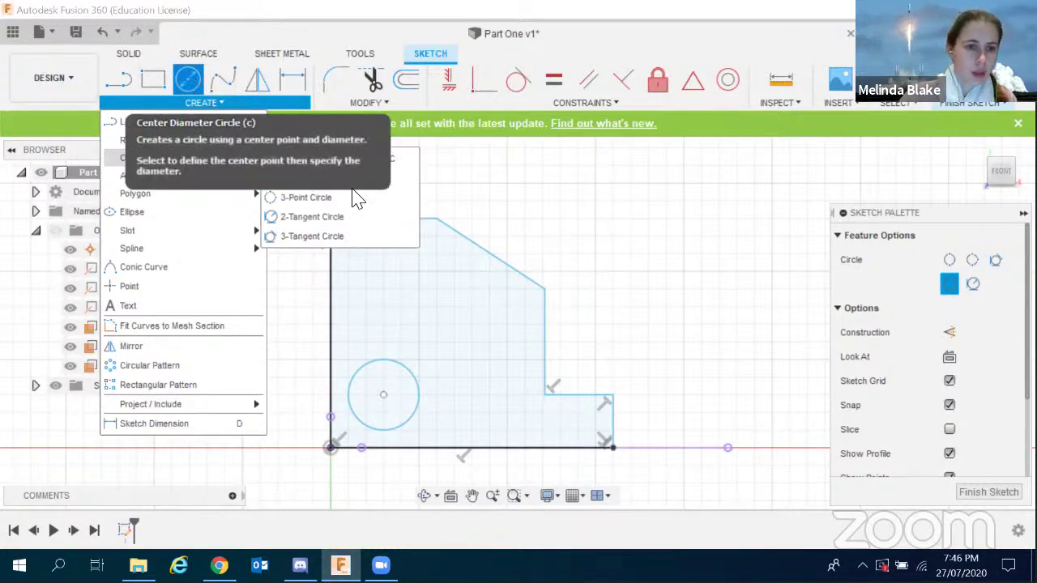
pyautogui.click(665, 220)
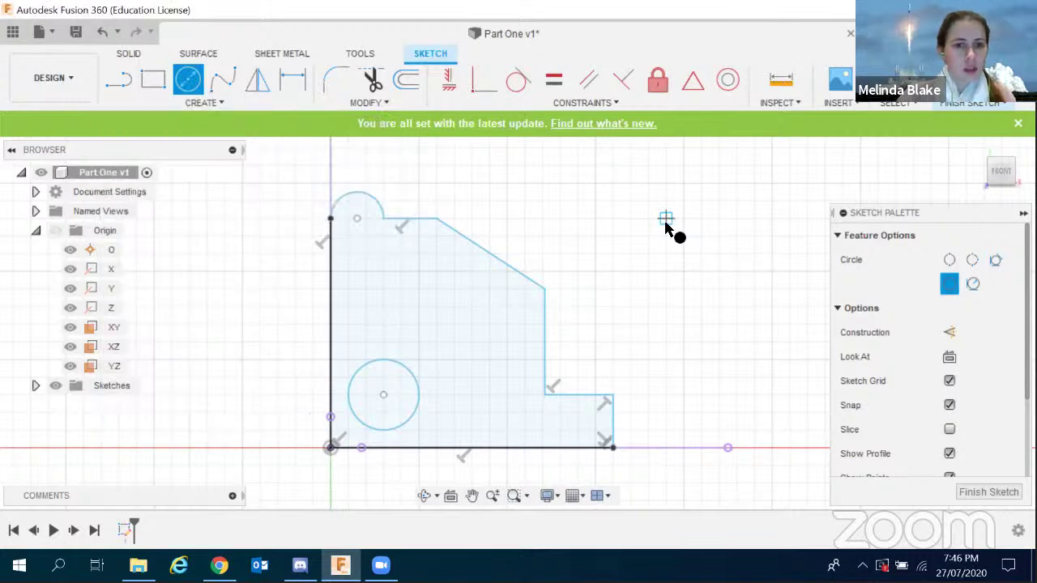
# Draw a six-sided Inscribed Polygon with a 1 mm radius, centred on the semicircular arc's centre point.
pyautogui.click(205, 107)
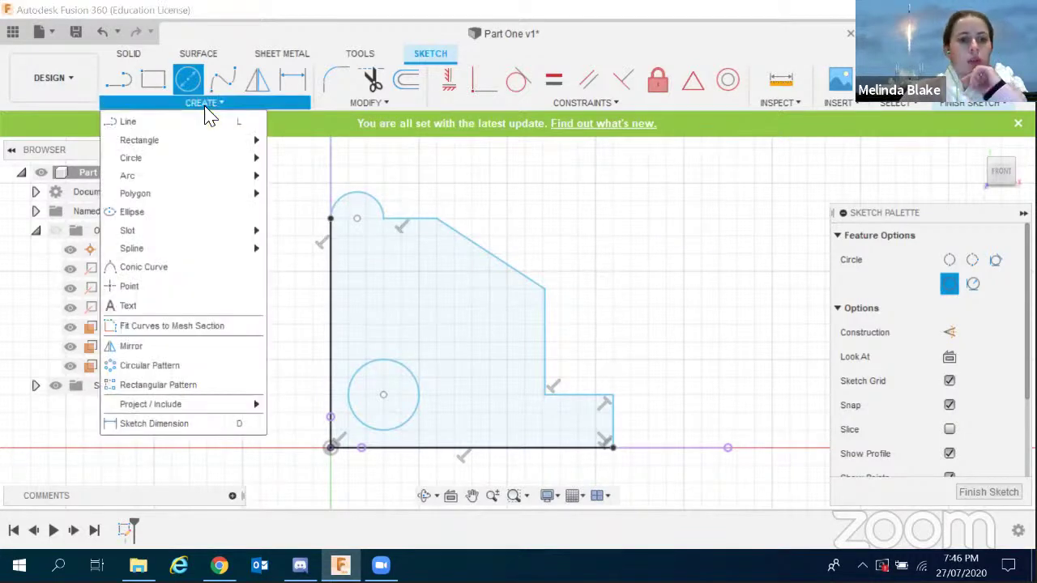
pyautogui.moveTo(235, 198)
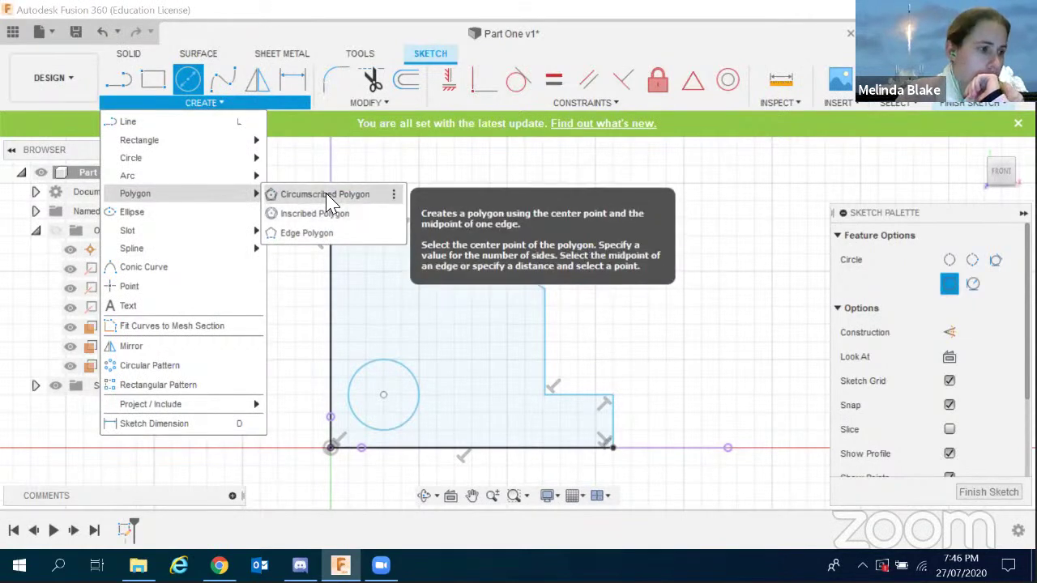
pyautogui.click(328, 215)
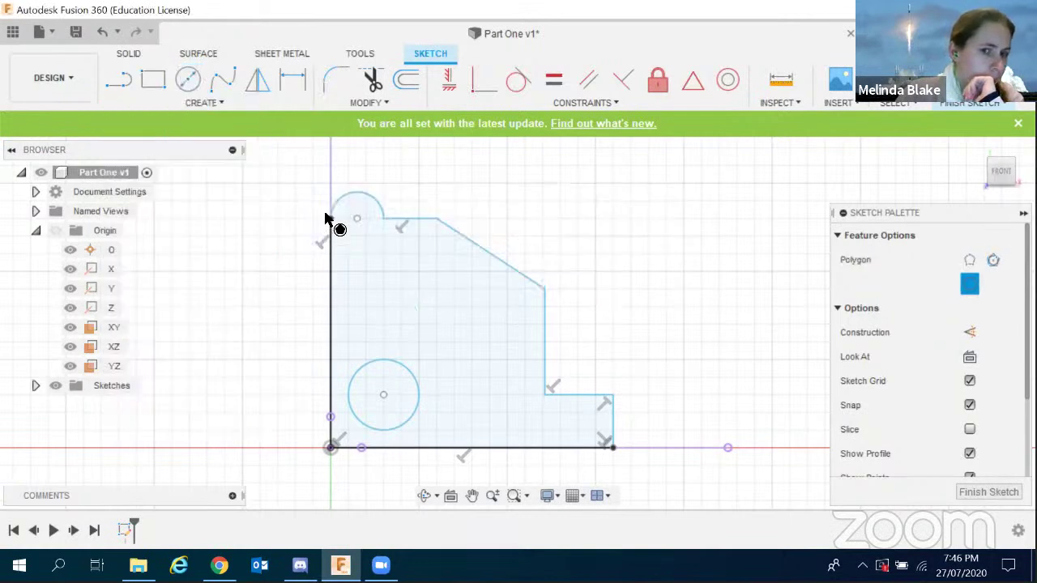
pyautogui.scroll(5, 342, 208)
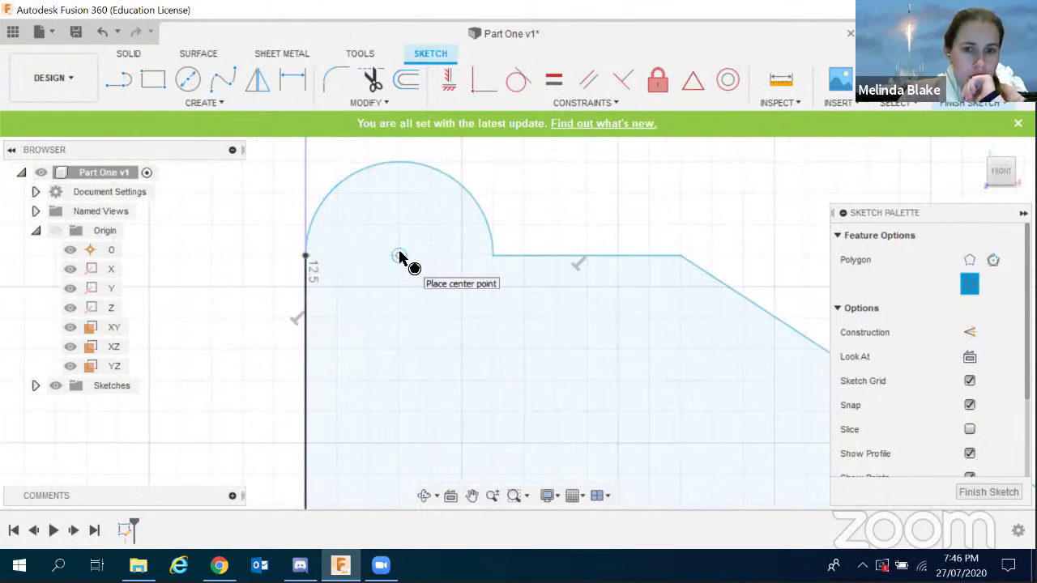
pyautogui.click(410, 256)
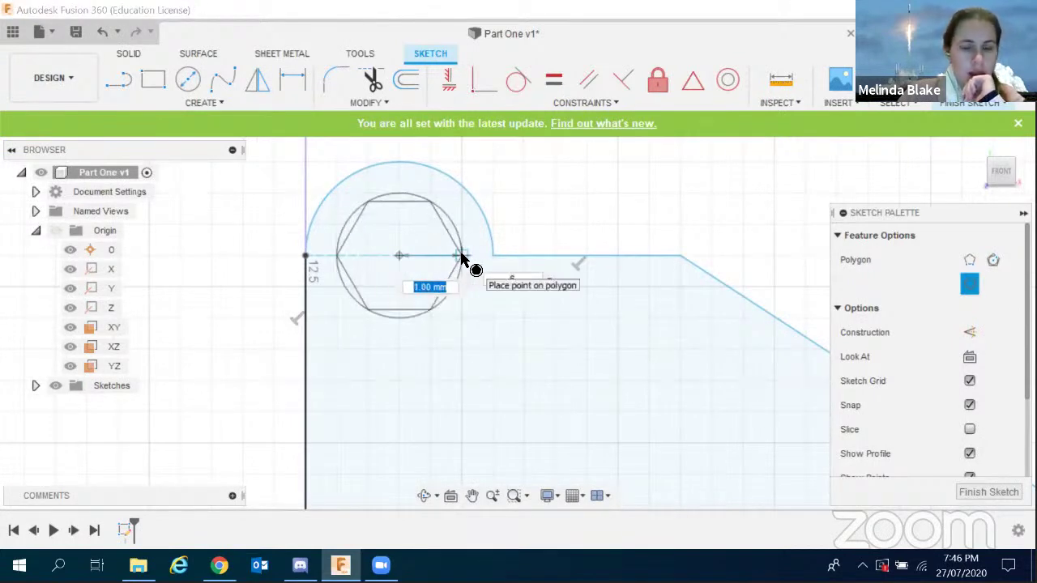
pyautogui.click(461, 257)
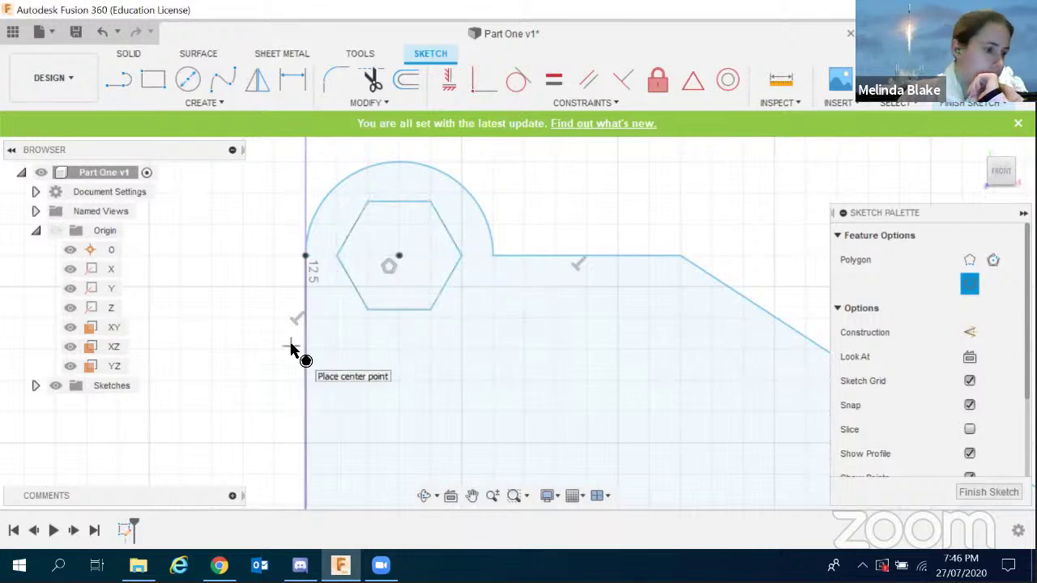
pyautogui.click(215, 108)
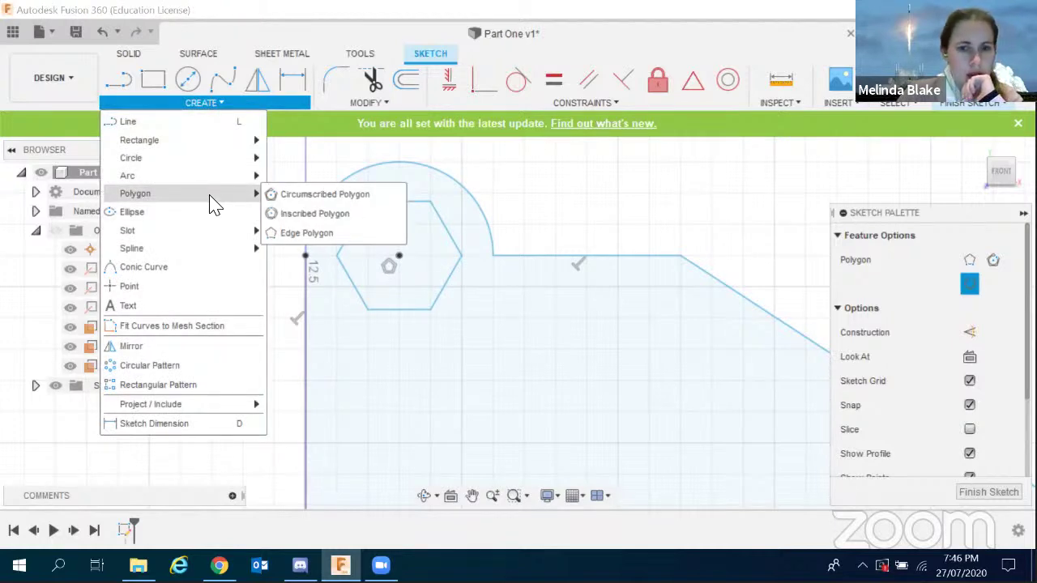
pyautogui.click(640, 216)
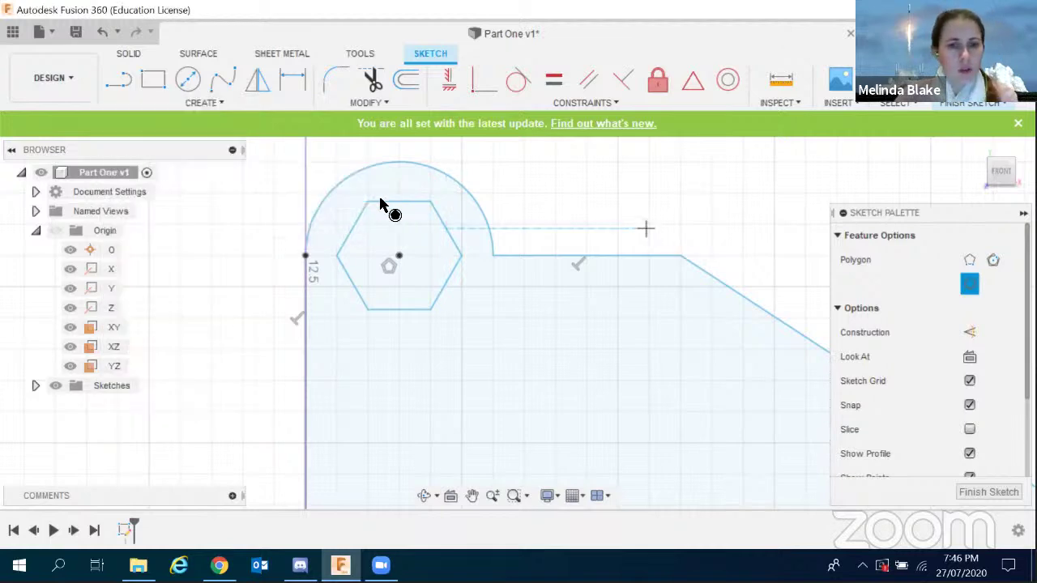
pyautogui.scroll(-4, 382, 204)
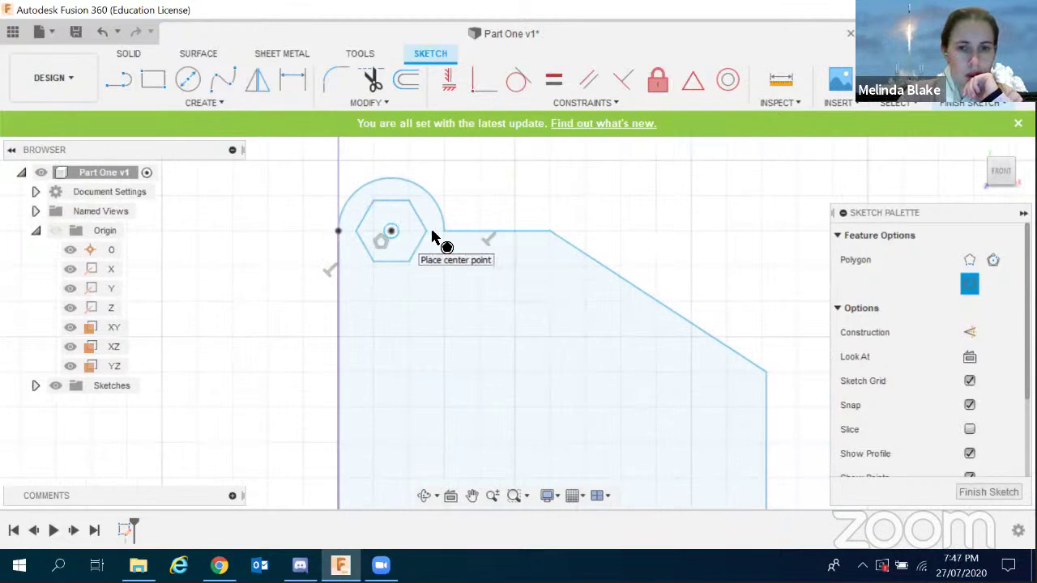
pyautogui.scroll(-3, 289, 220)
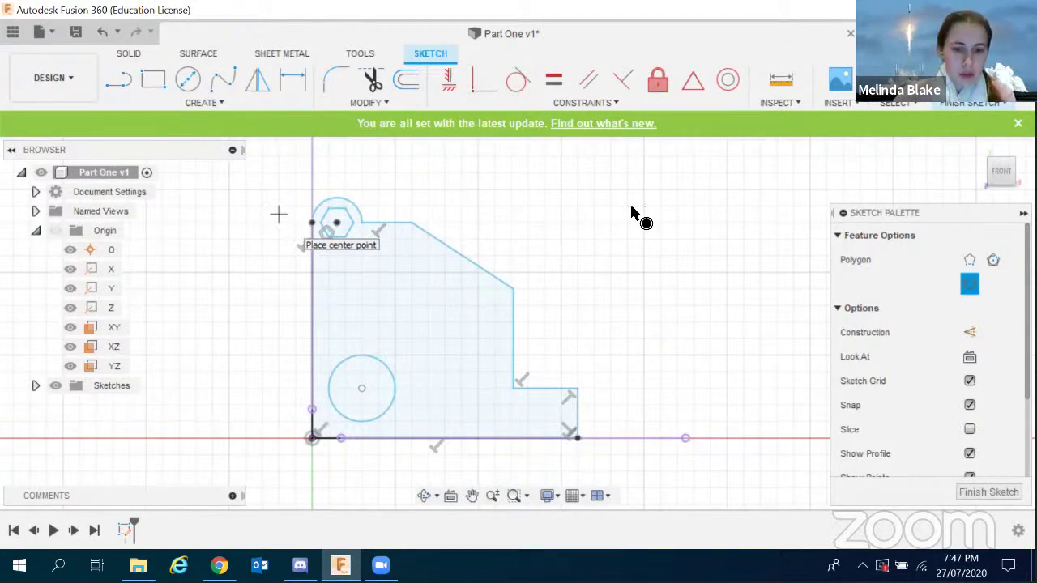
pyautogui.scroll(-1, 631, 208)
pyautogui.scroll(1, 376, 430)
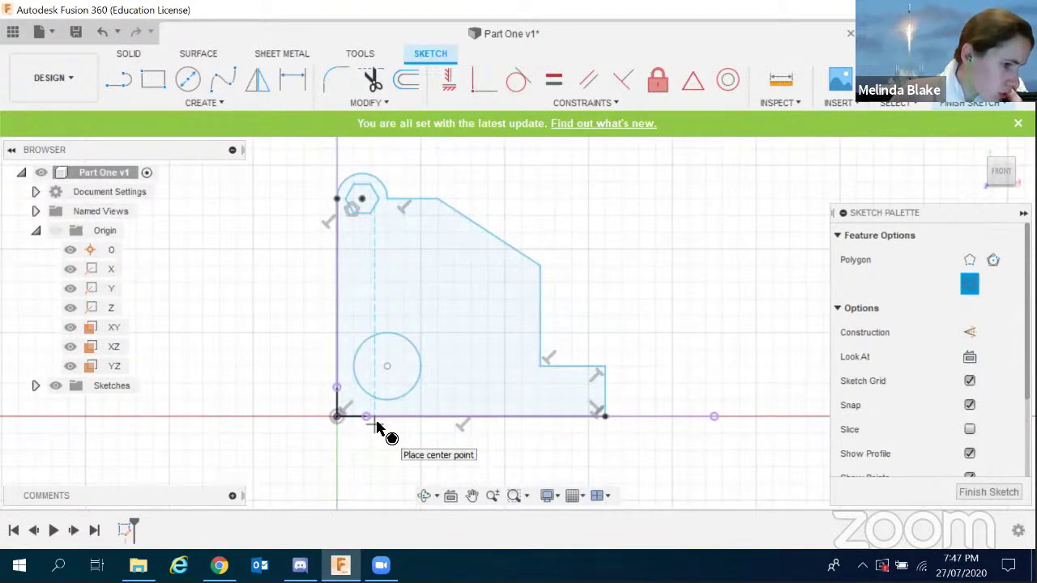
# Add a sketch dimension along the profile's bottom edge from its far corner to the origin and set it to 14 mm.
pyautogui.scroll(-2, 321, 272)
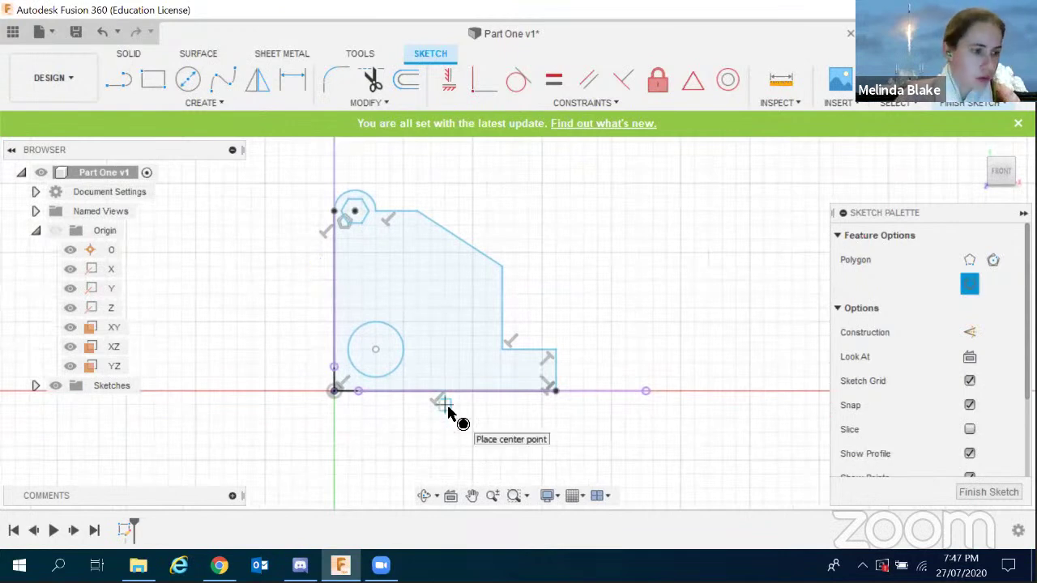
pyautogui.click(207, 109)
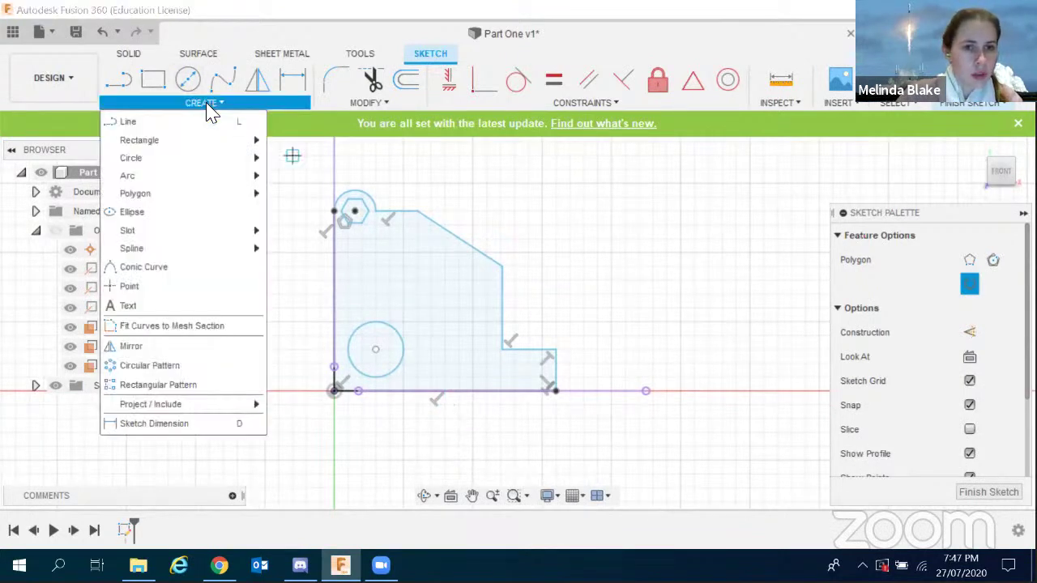
pyautogui.click(182, 429)
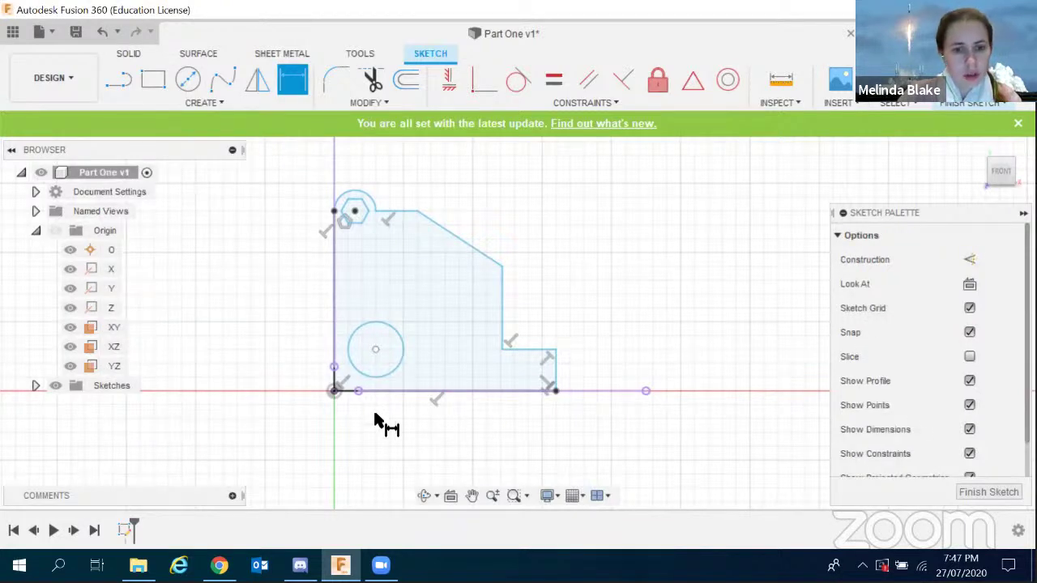
pyautogui.scroll(2, 384, 420)
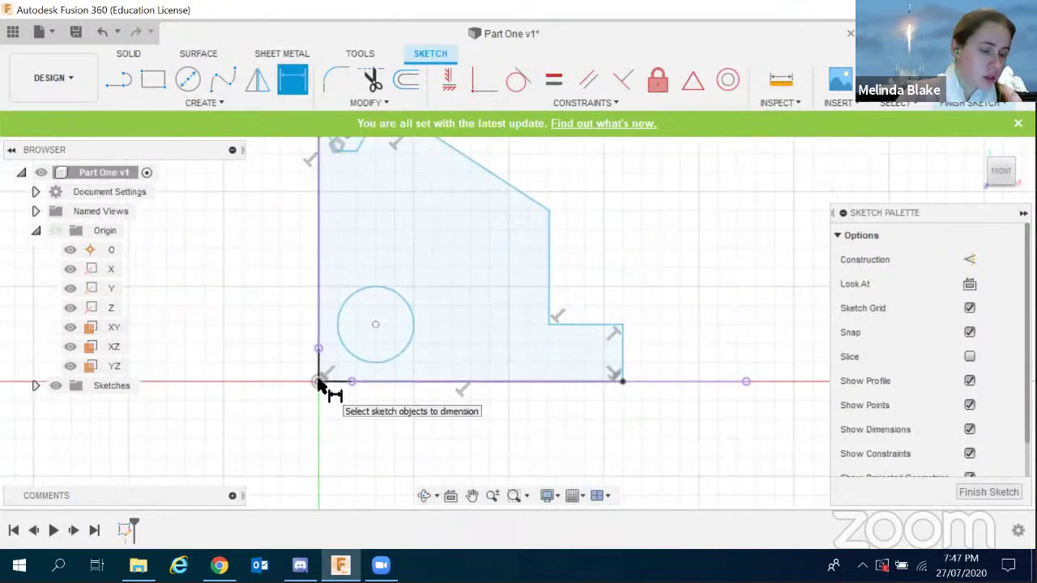
pyautogui.scroll(-2, 345, 381)
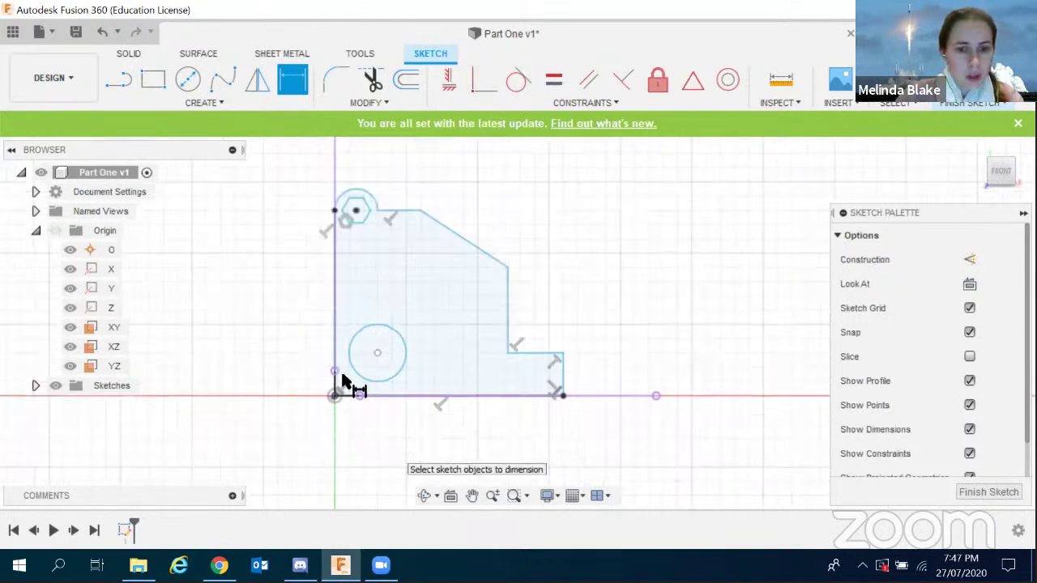
pyautogui.scroll(2, 339, 377)
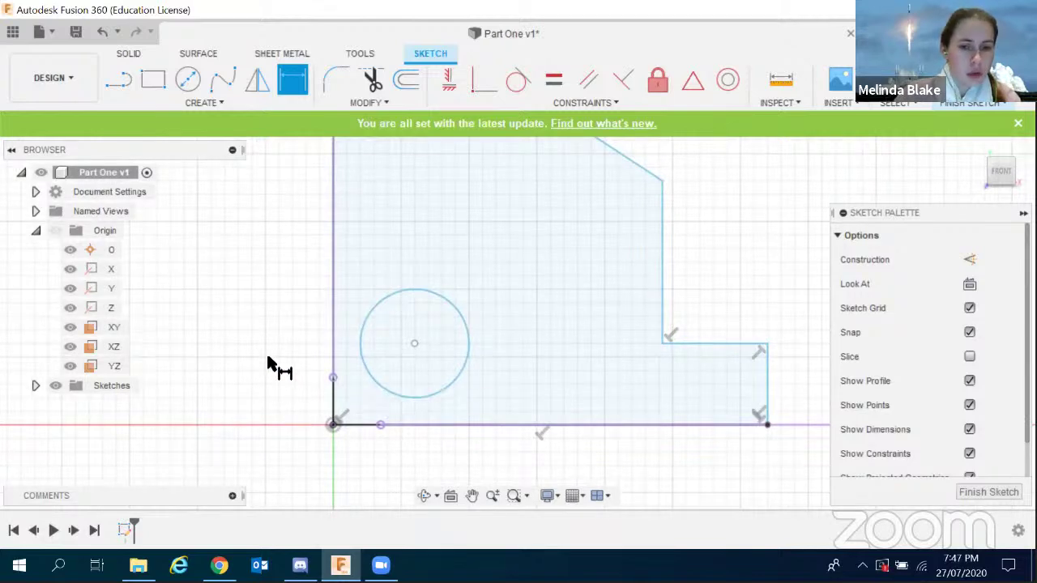
pyautogui.scroll(-1, 276, 365)
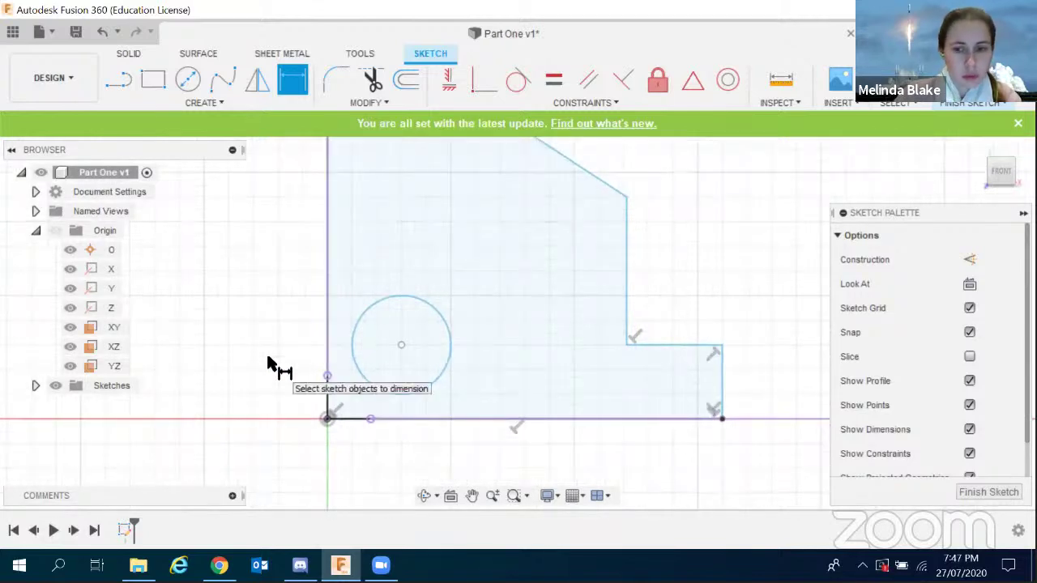
pyautogui.click(721, 420)
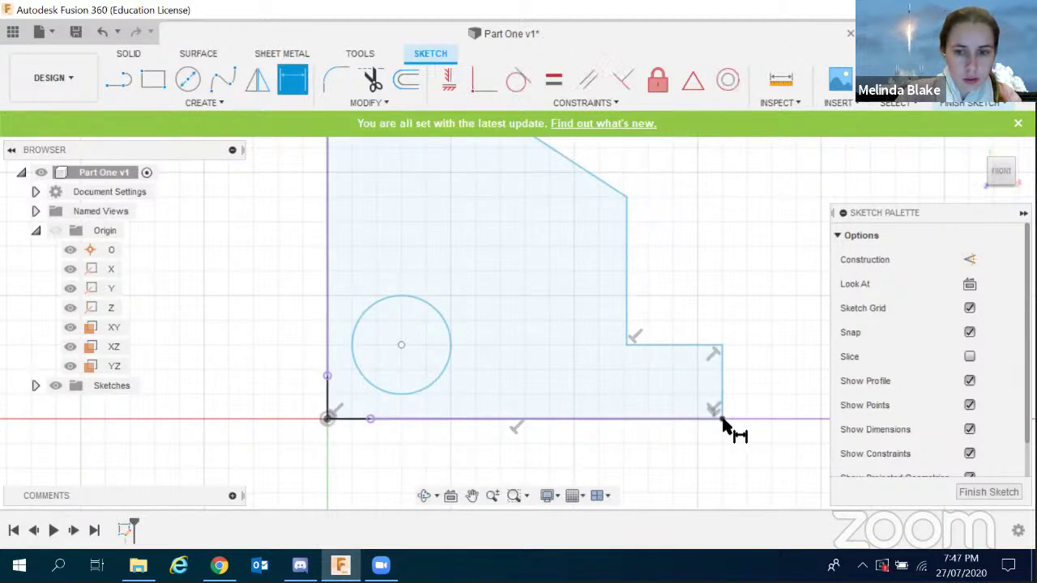
pyautogui.scroll(-2, 597, 422)
pyautogui.scroll(-2, 565, 463)
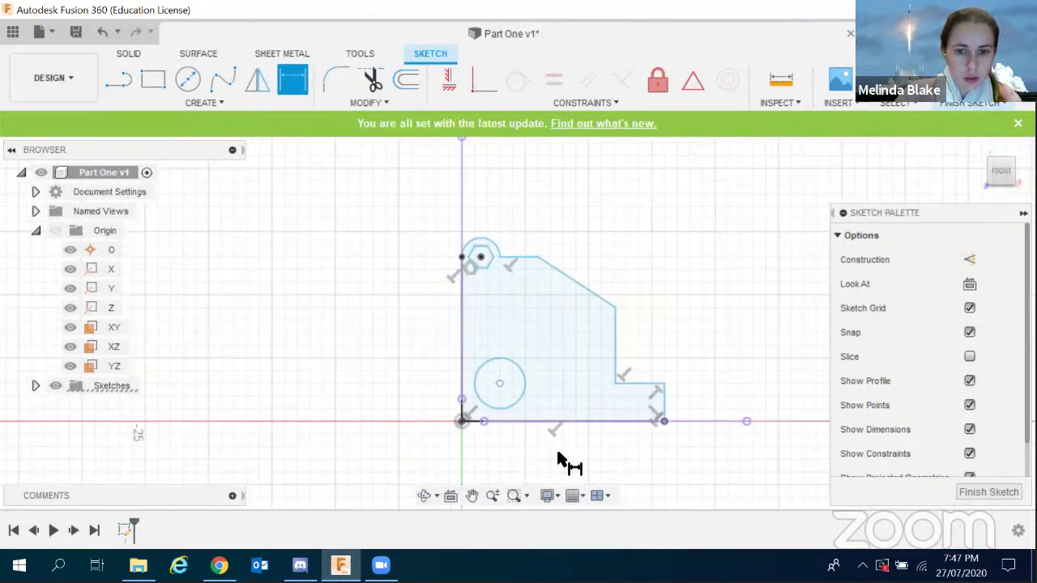
pyautogui.scroll(1, 572, 431)
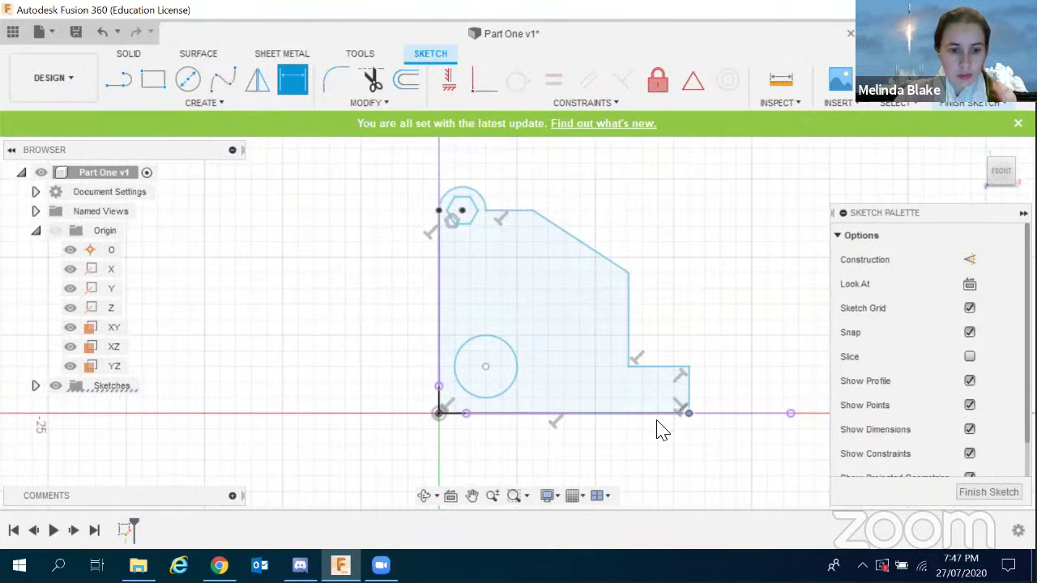
pyautogui.click(687, 415)
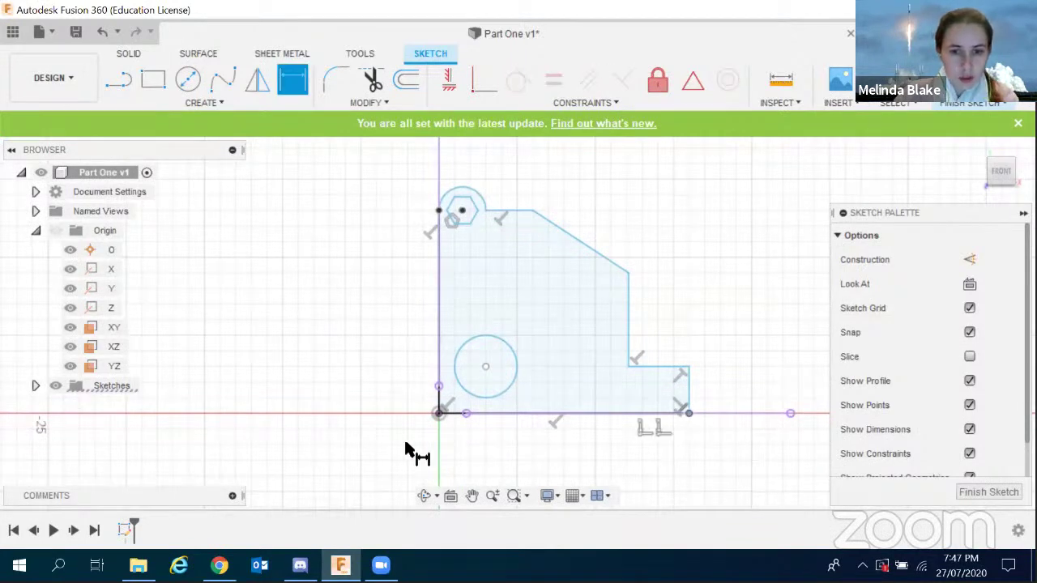
pyautogui.click(439, 413)
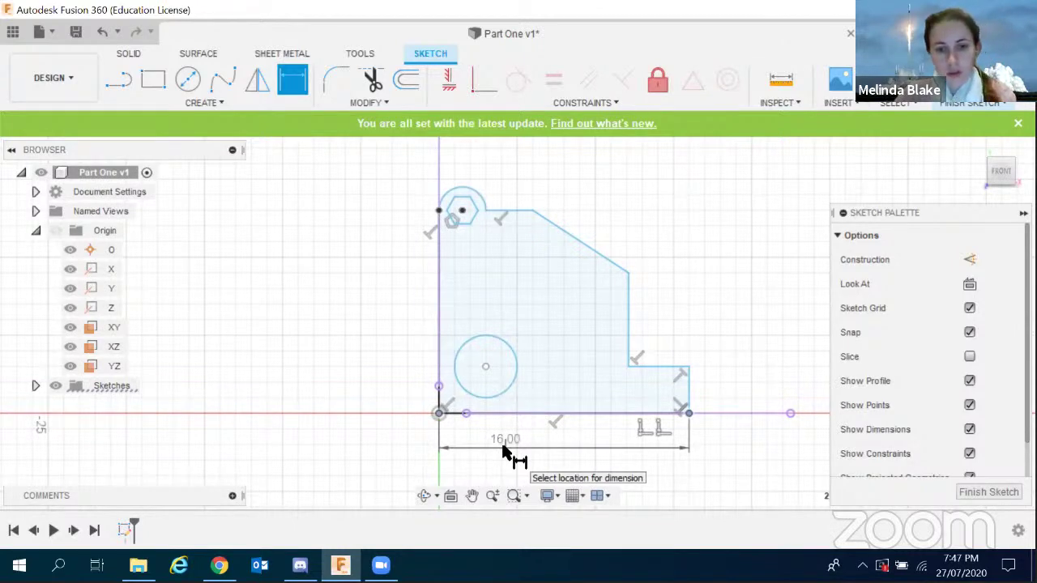
pyautogui.click(551, 460)
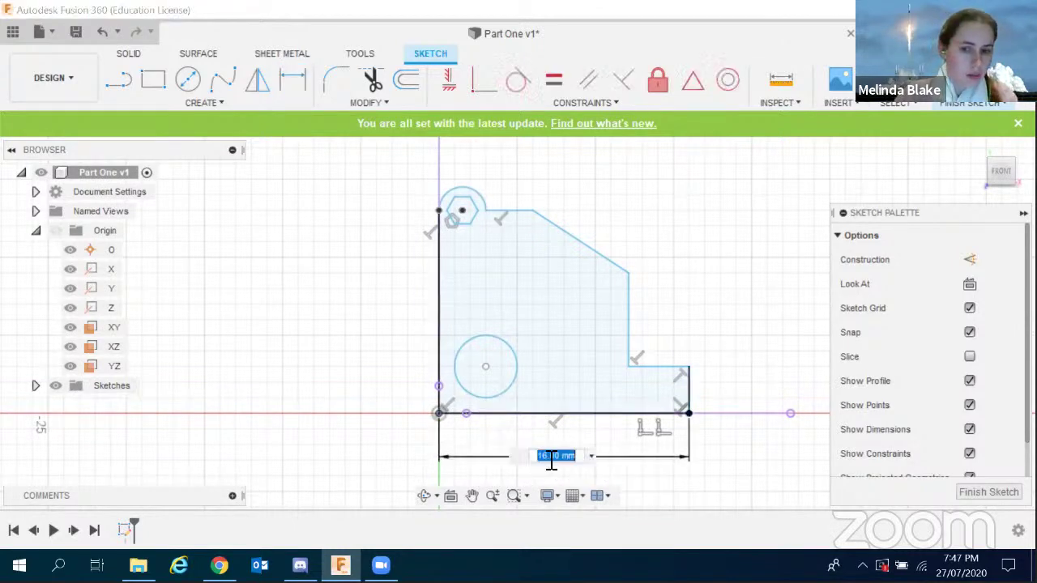
pyautogui.write('14')
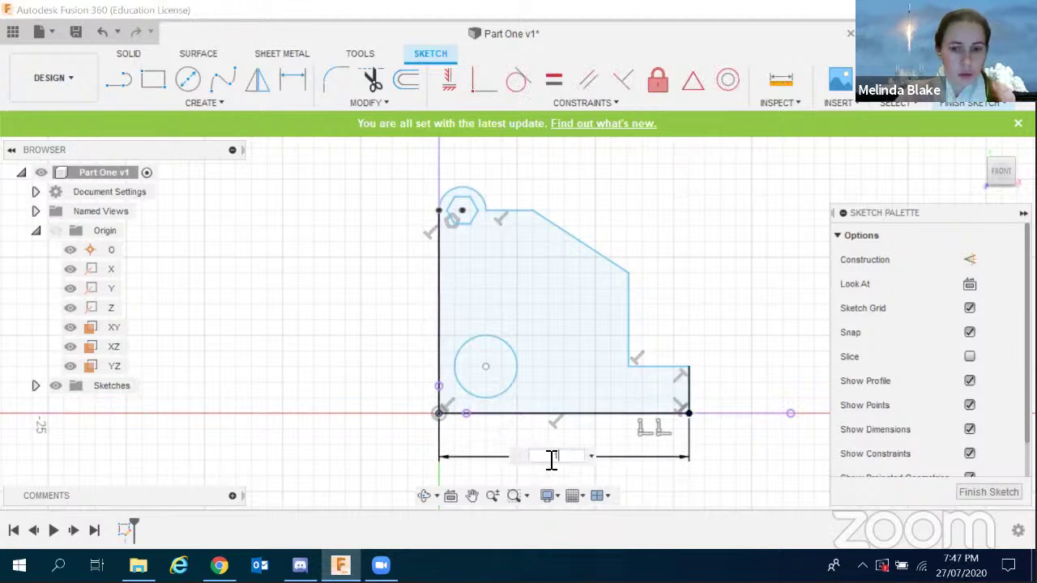
pyautogui.press('Return')
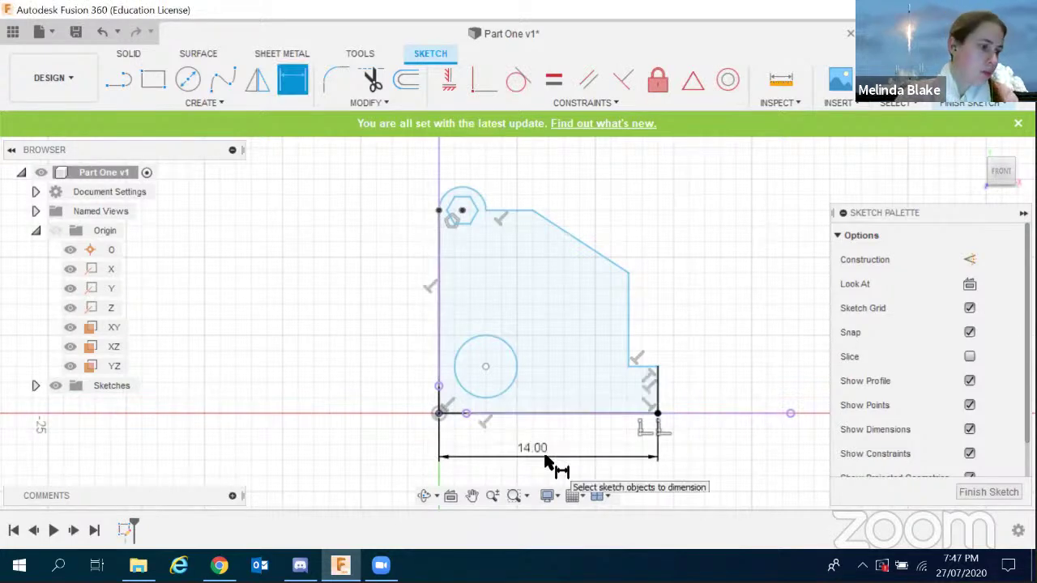
# Dimension the long vertical edge from the origin to its upper endpoint and set it to 10 mm.
pyautogui.click(439, 414)
pyautogui.click(439, 211)
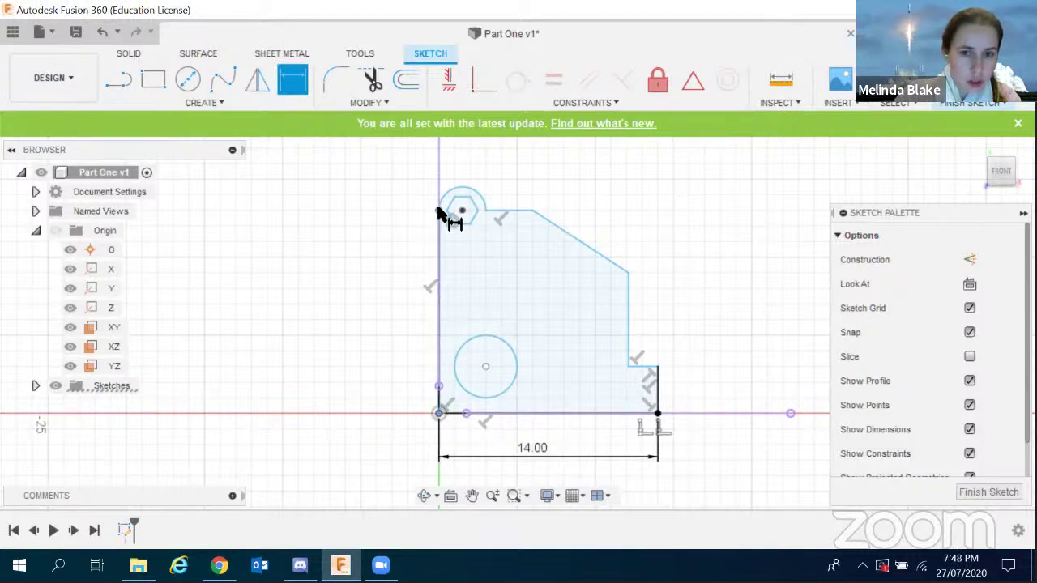
pyautogui.click(390, 278)
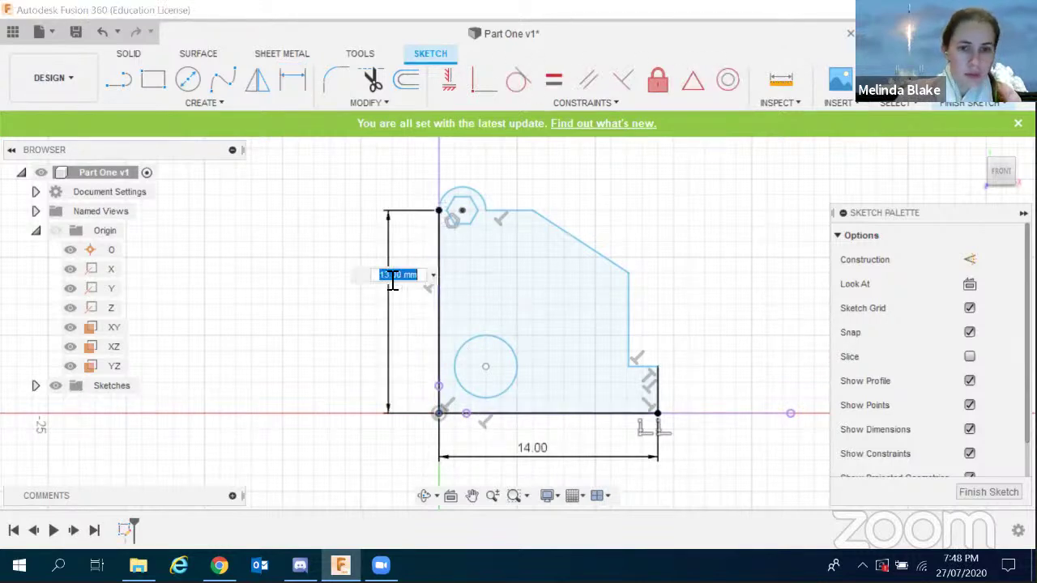
pyautogui.write('10')
pyautogui.press('Return')
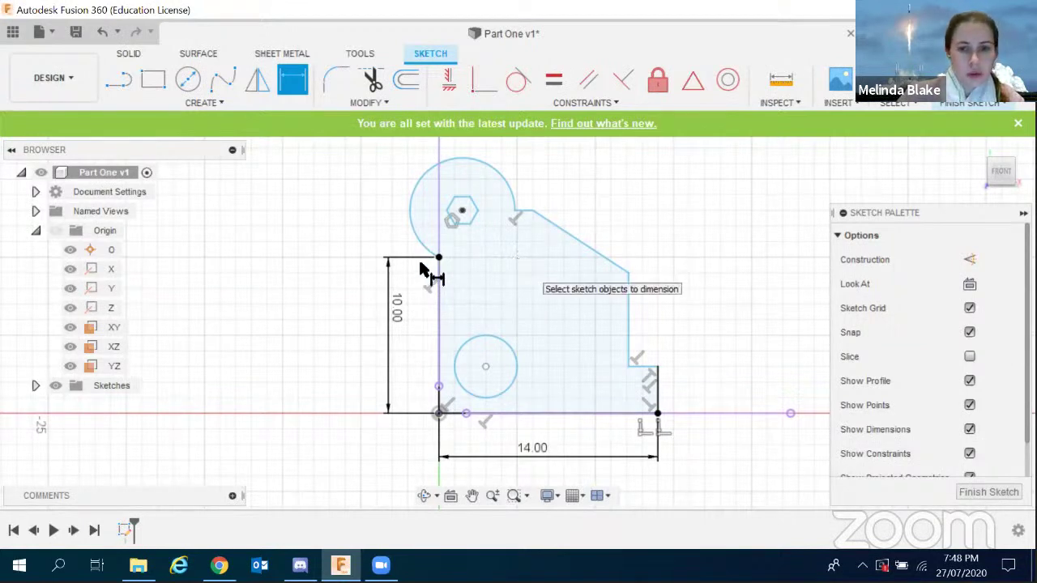
pyautogui.press('Escape')
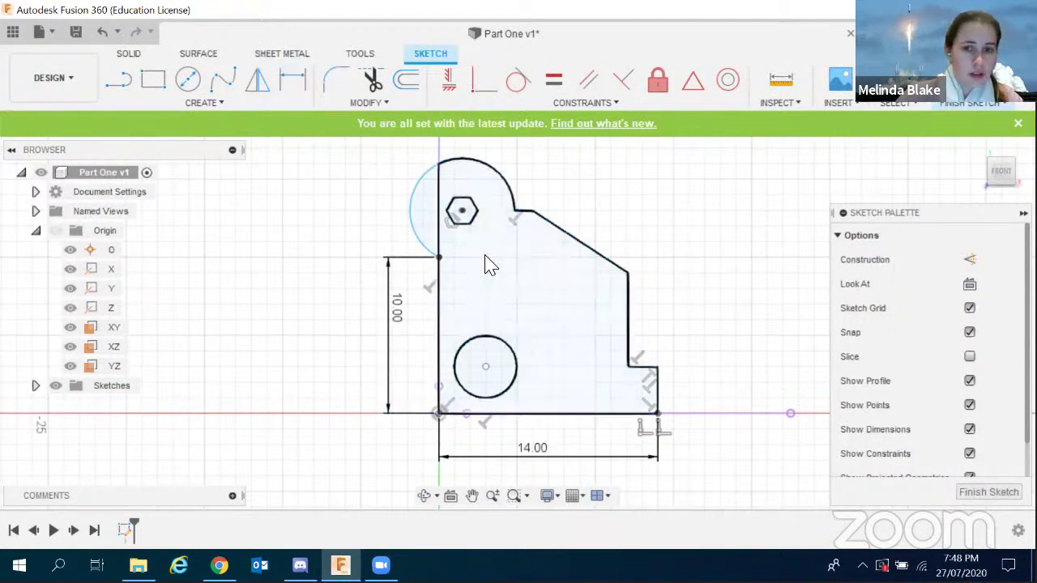
# Apply a Tangent constraint between the large arc and the long vertical edge rising from the origin.
pyautogui.scroll(1, 537, 213)
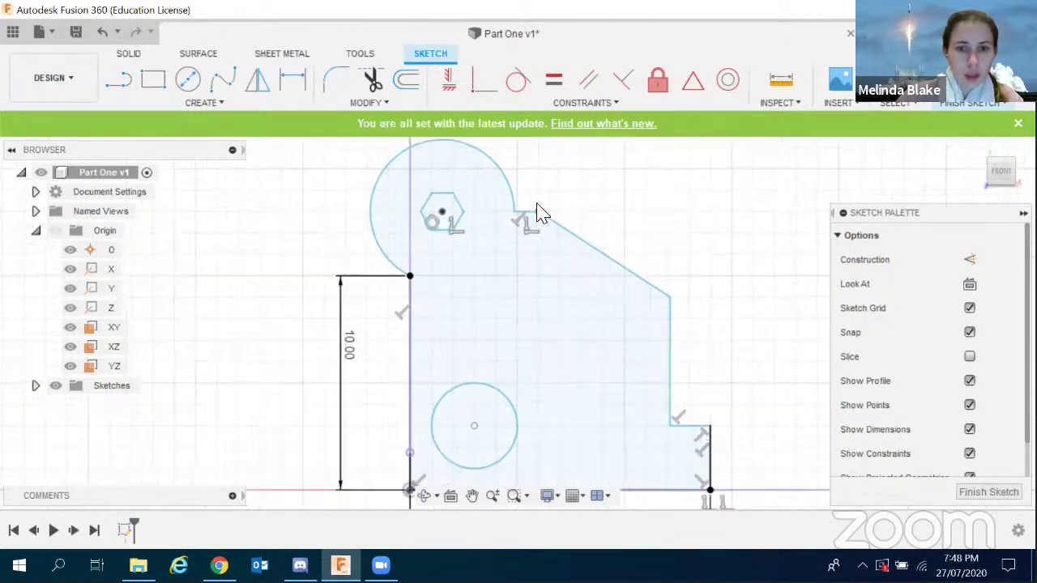
pyautogui.scroll(1, 537, 214)
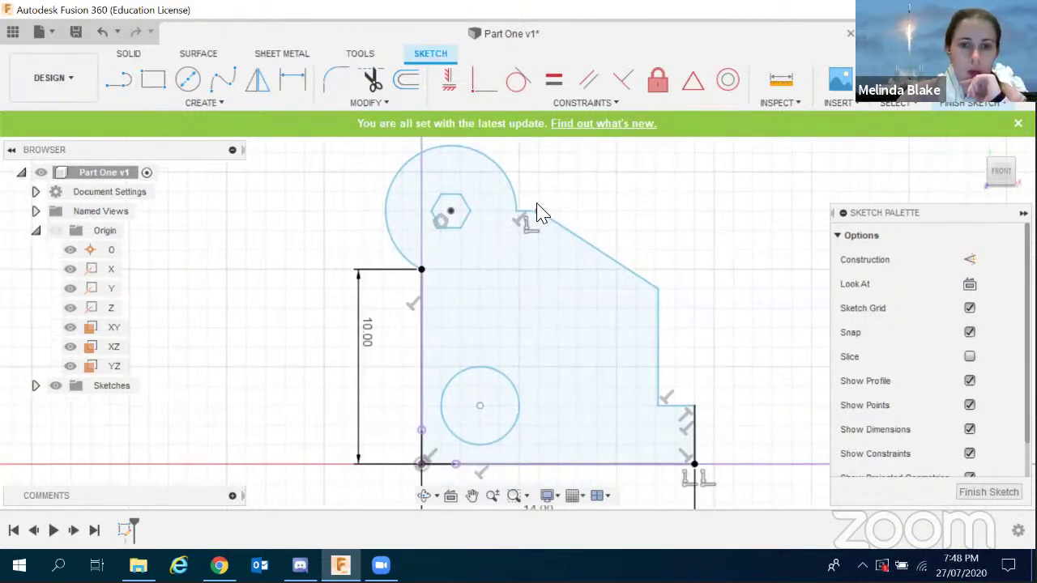
pyautogui.click(593, 104)
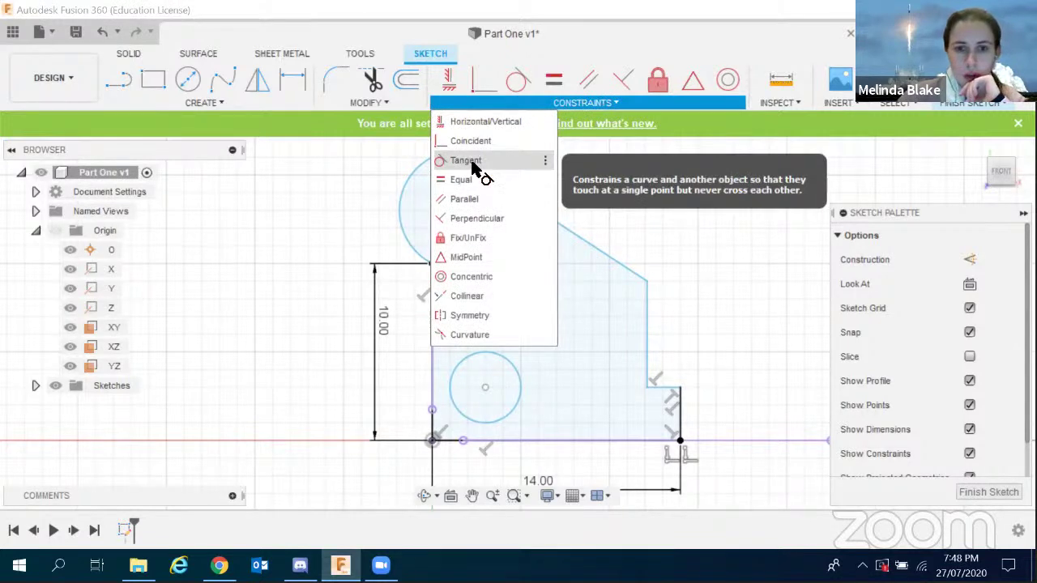
pyautogui.click(477, 166)
pyautogui.click(401, 242)
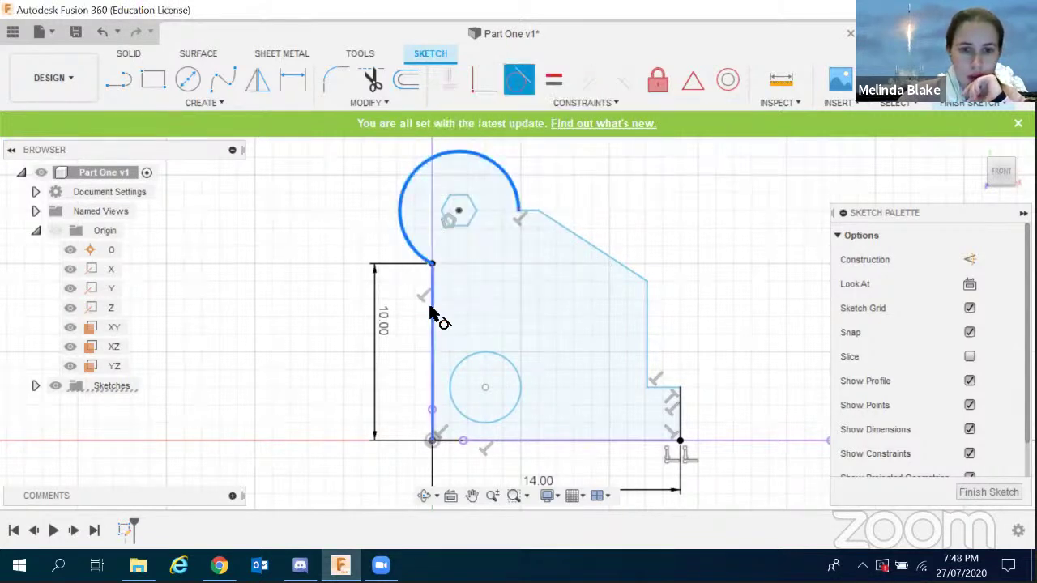
pyautogui.click(433, 314)
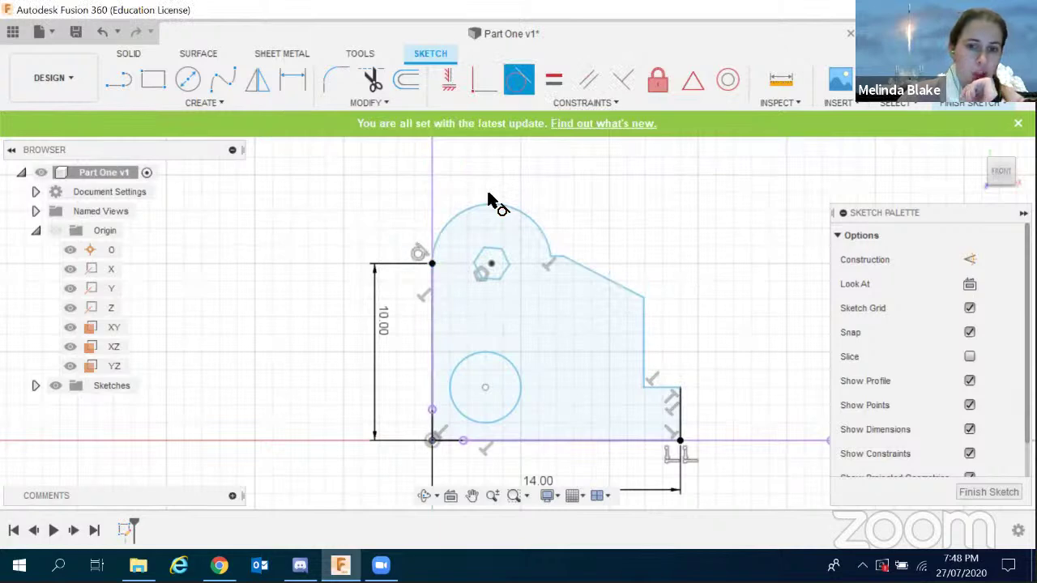
pyautogui.scroll(-2, 349, 188)
pyautogui.scroll(1, 502, 416)
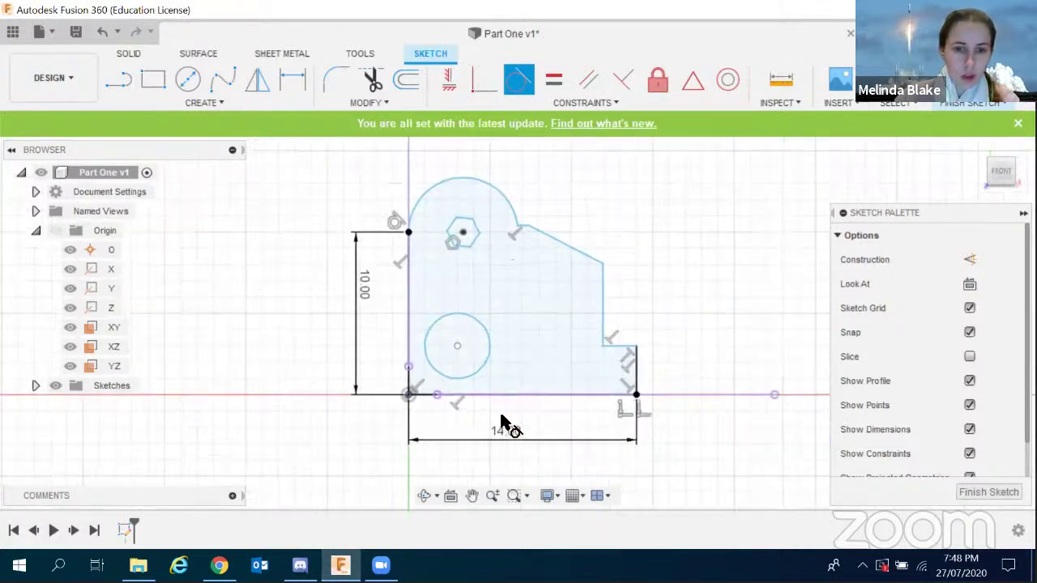
pyautogui.scroll(1, 502, 421)
pyautogui.press('Escape')
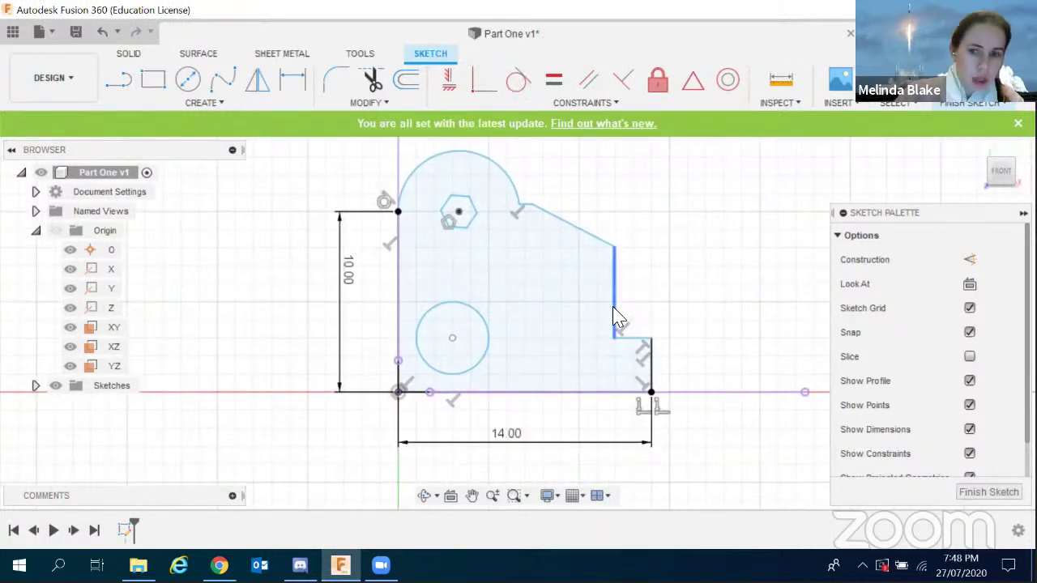
# Dimension the short vertical edge at the far end of the base at 3 mm.
pyautogui.press('d')
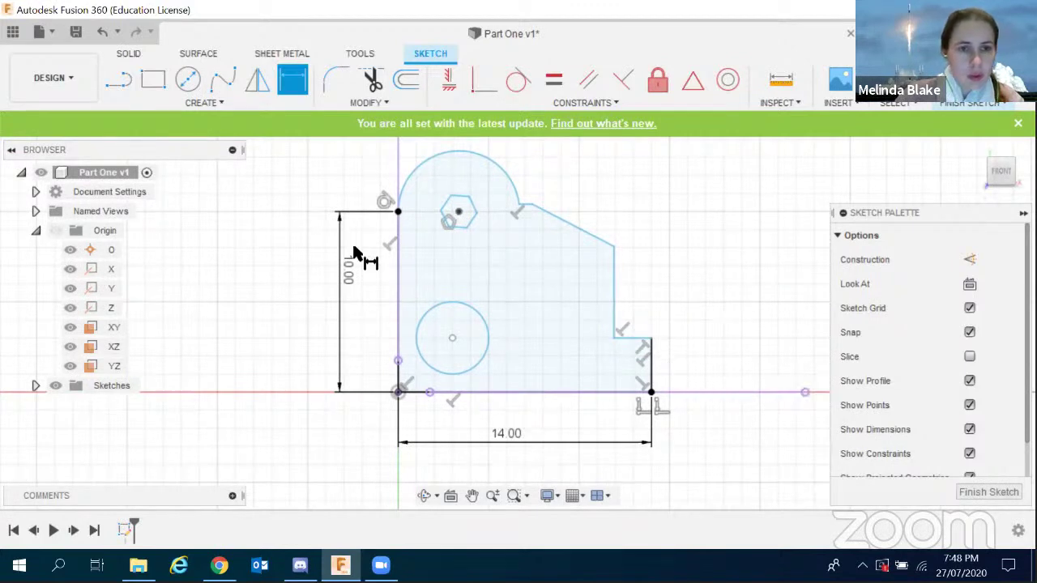
pyautogui.click(652, 369)
pyautogui.click(687, 371)
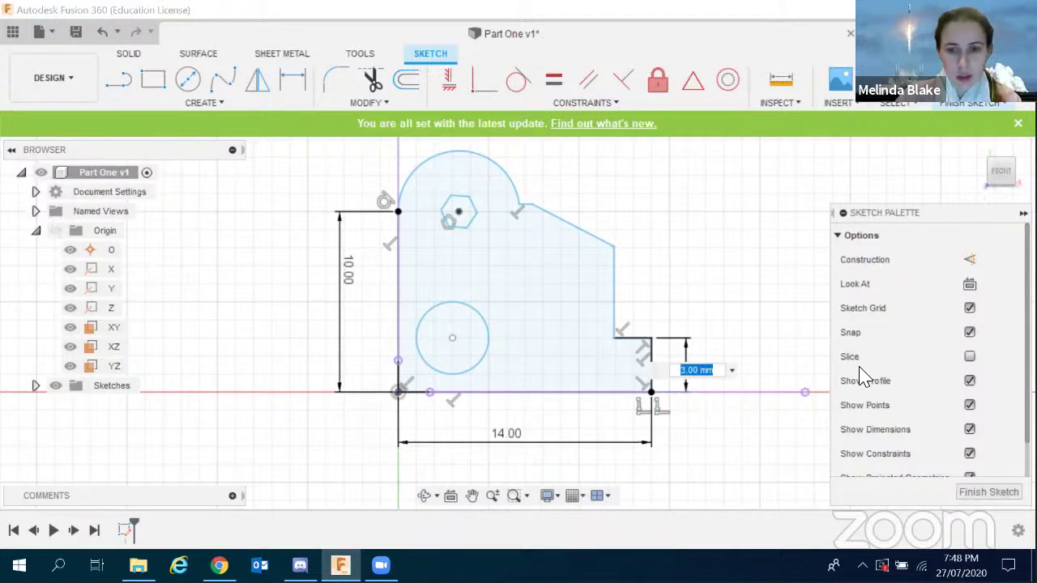
pyautogui.press('Return')
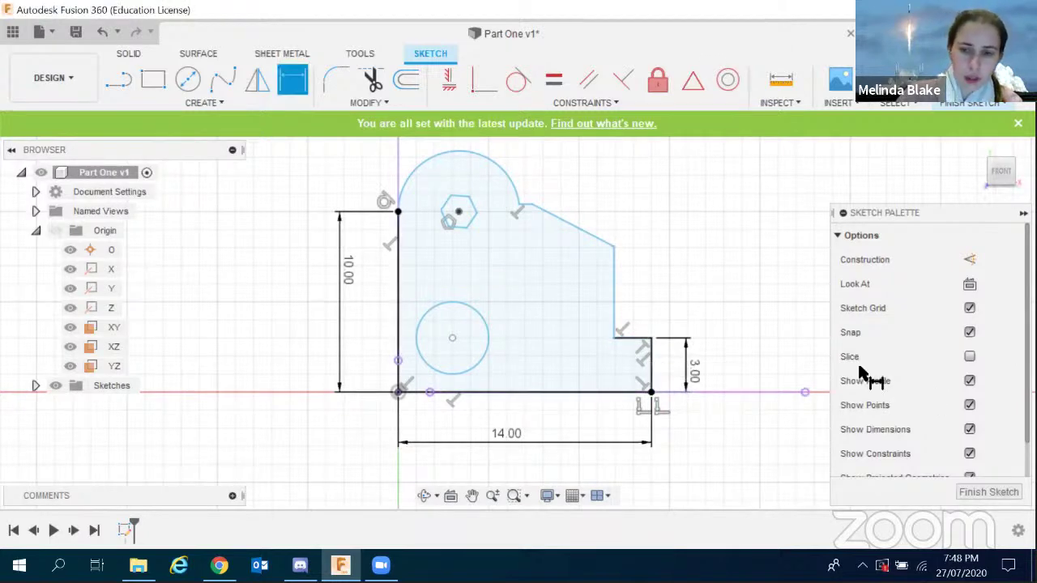
# Dimension the short horizontal edge of the profile's step and set it to 3 mm.
pyautogui.click(636, 338)
pyautogui.click(644, 322)
pyautogui.press('BackSpace')
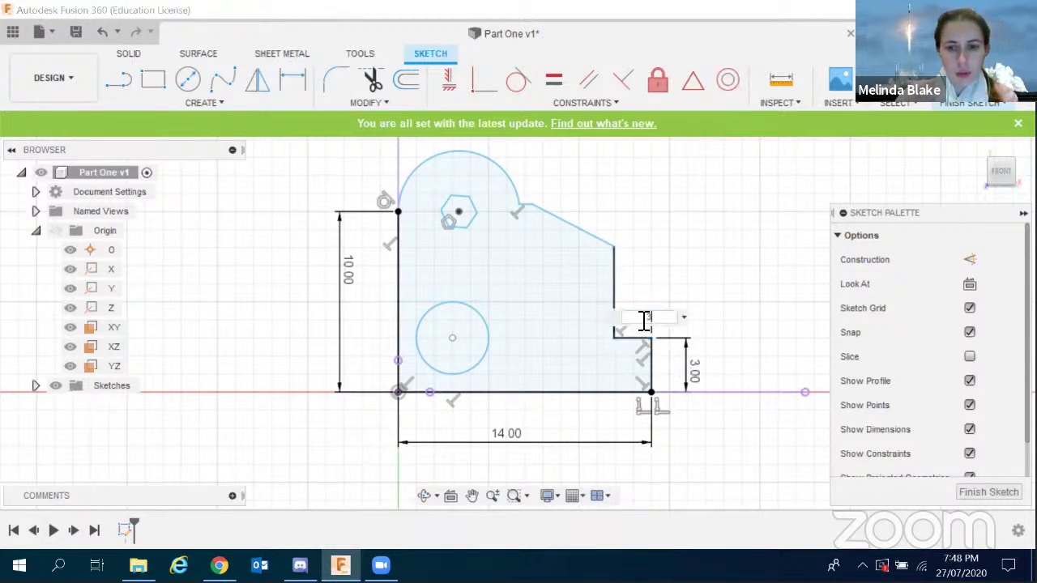
pyautogui.write('3')
pyautogui.press('Return')
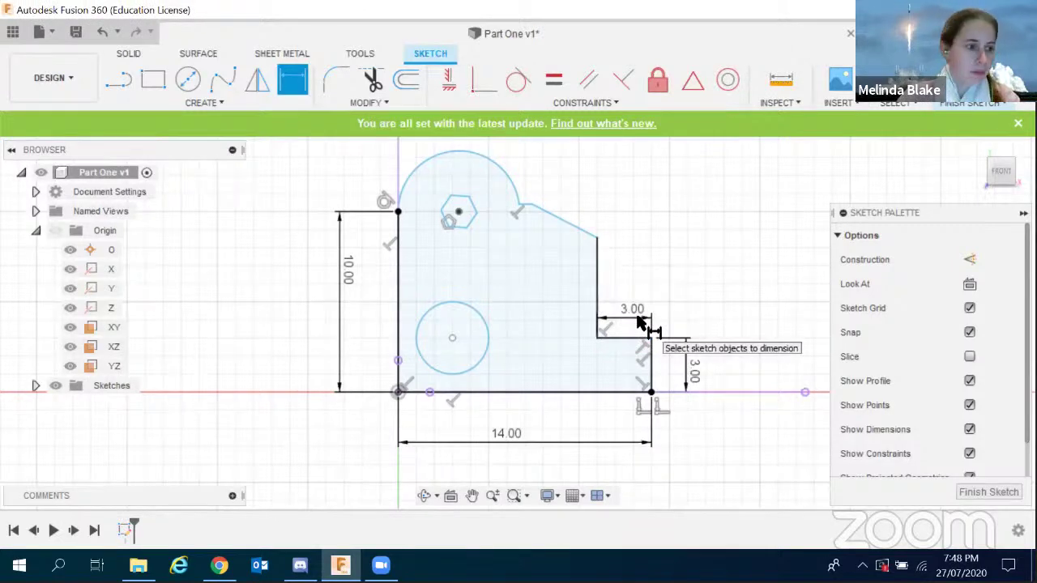
# Dimension the vertical edge between the step and the sloped line and set it to 4 mm.
pyautogui.click(592, 285)
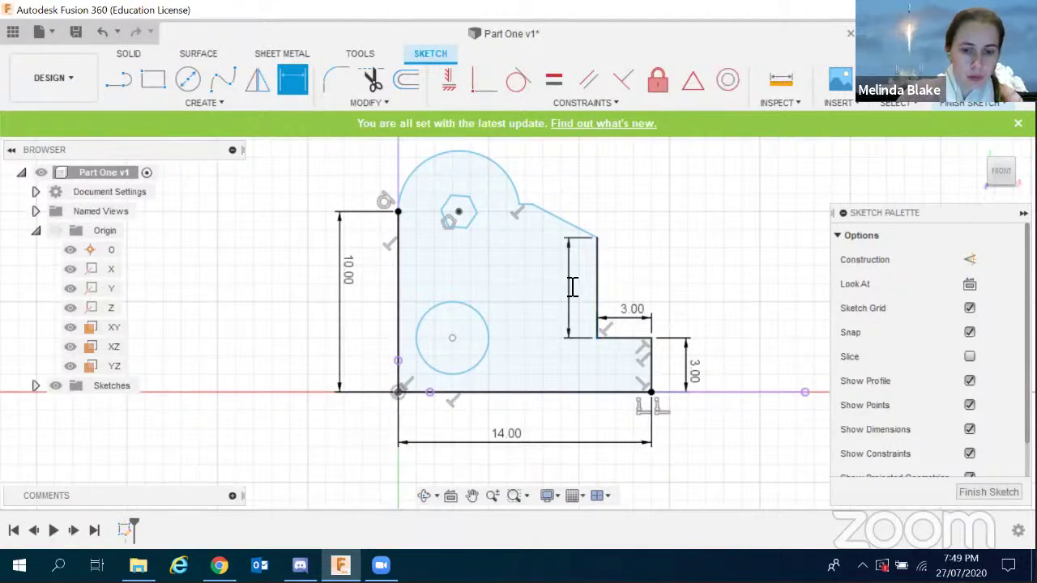
pyautogui.click(572, 287)
pyautogui.write('4')
pyautogui.press('Return')
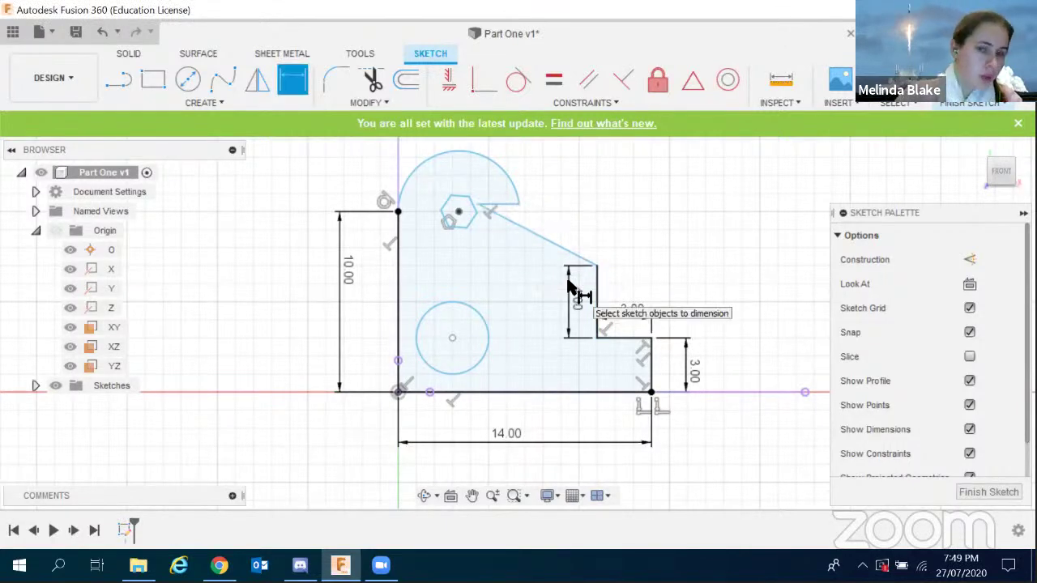
pyautogui.scroll(1, 536, 193)
pyautogui.scroll(-1, 536, 193)
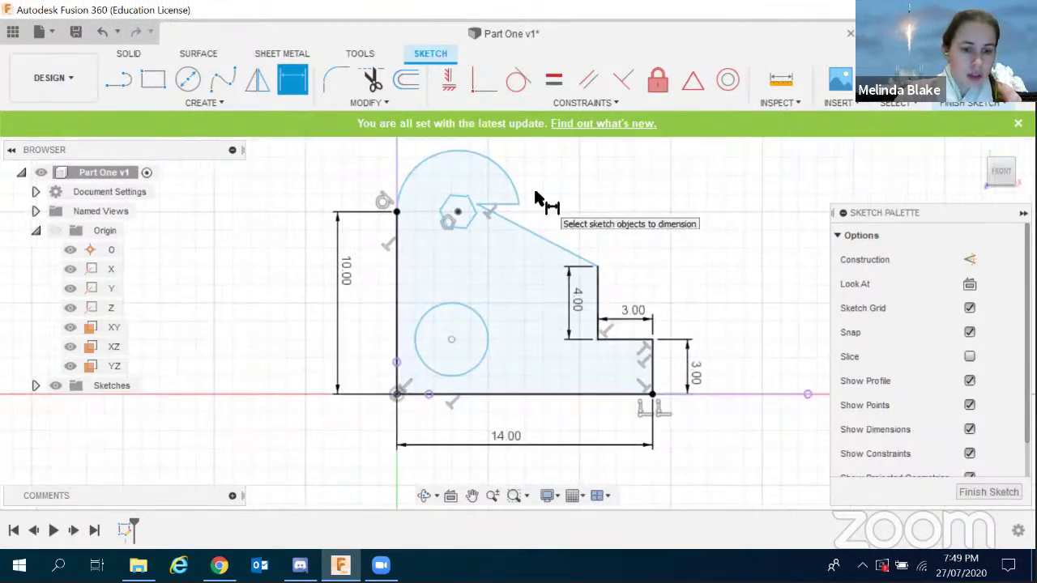
pyautogui.press('Escape')
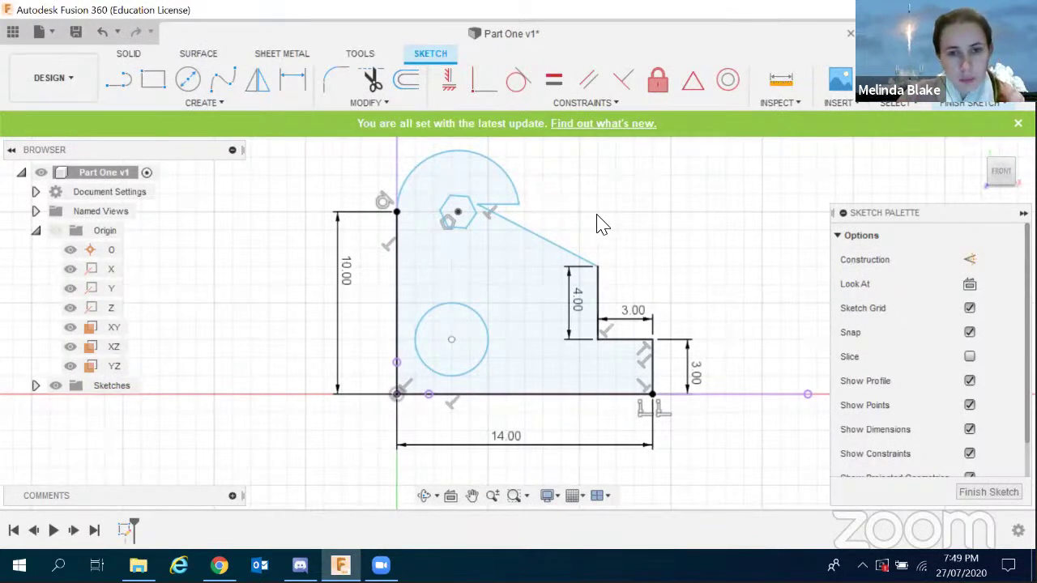
# Move the corner joining the short horizontal edge and the sloped line outward, beyond the open end of the large arc.
pyautogui.click(522, 228)
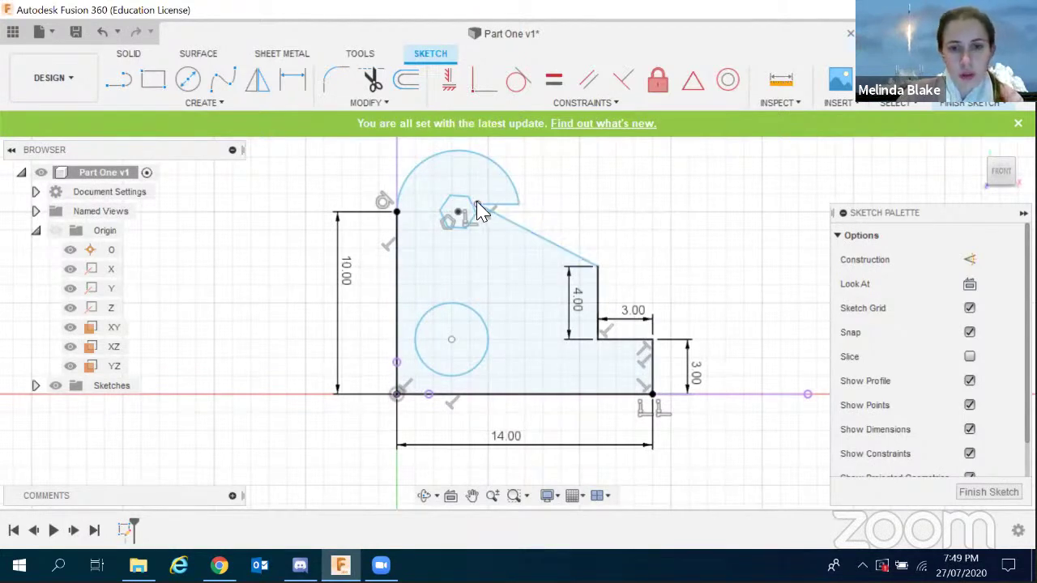
pyautogui.moveTo(476, 203); pyautogui.dragTo(560, 213)
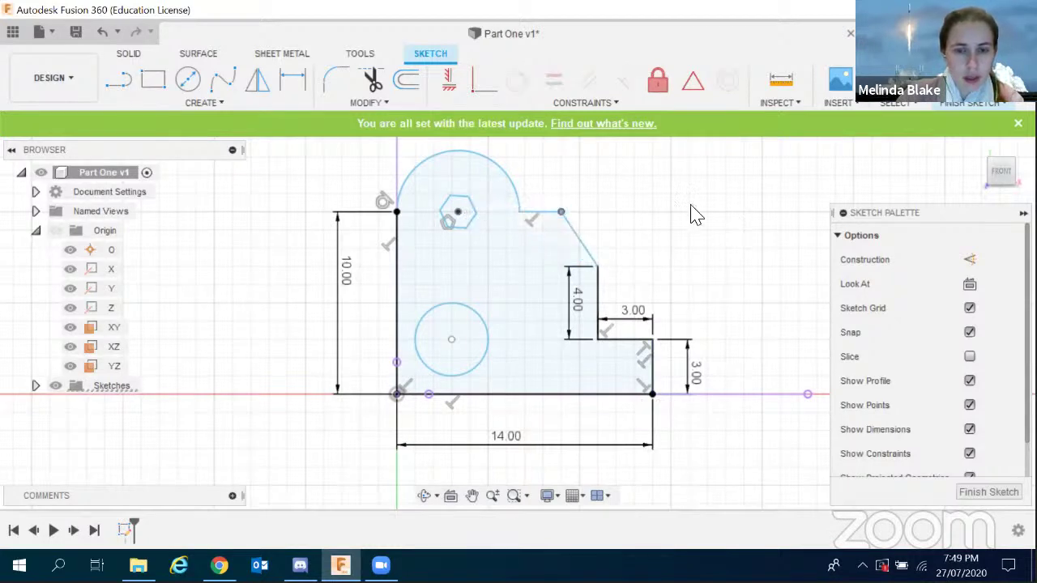
# Dimension the short horizontal edge between the large arc and the sloped line at 2.4 mm.
pyautogui.scroll(1, 695, 215)
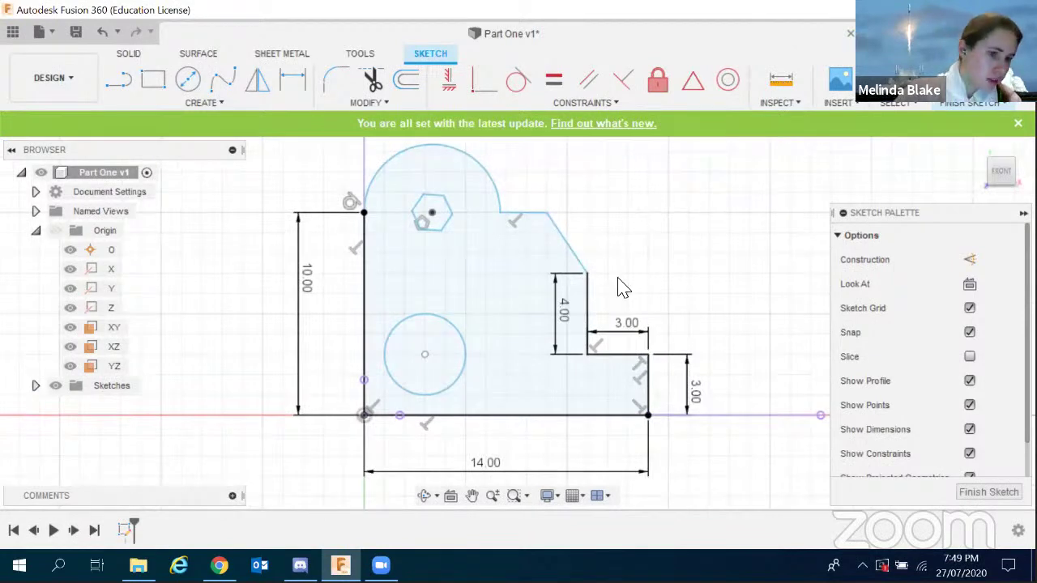
pyautogui.press('d')
pyautogui.click(522, 213)
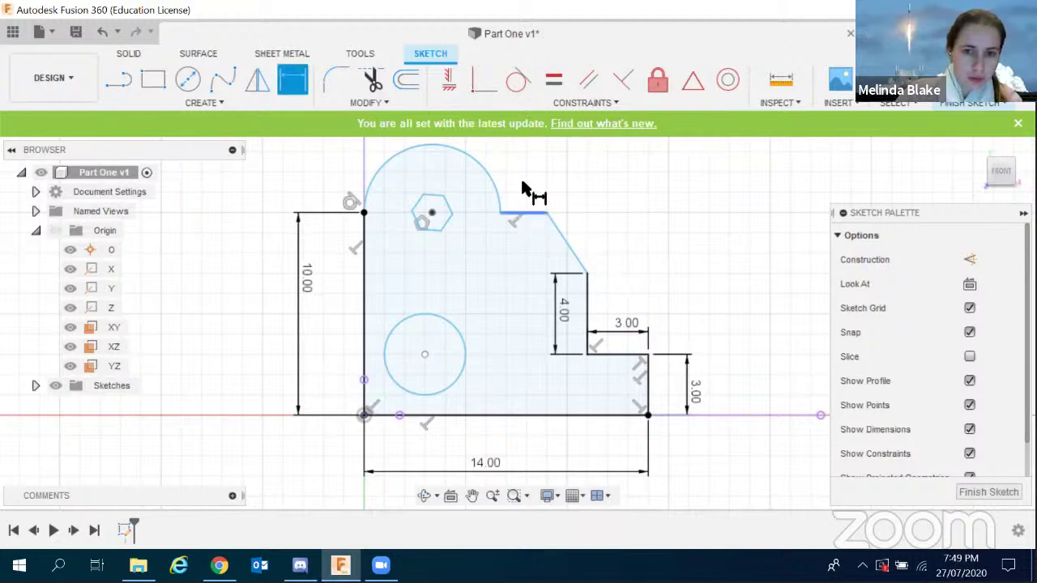
pyautogui.click(527, 191)
pyautogui.write('2.4')
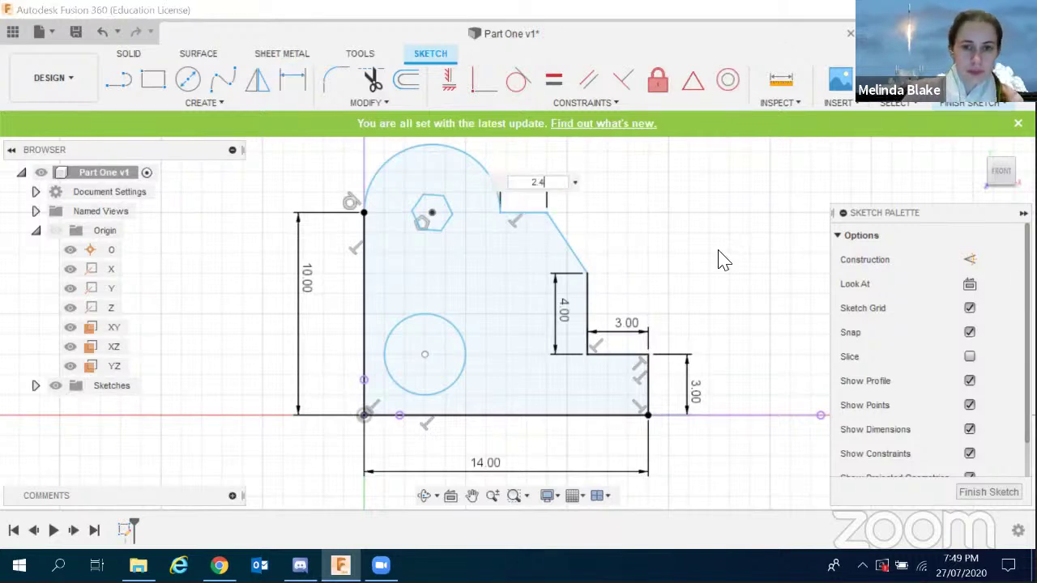
pyautogui.press('Return')
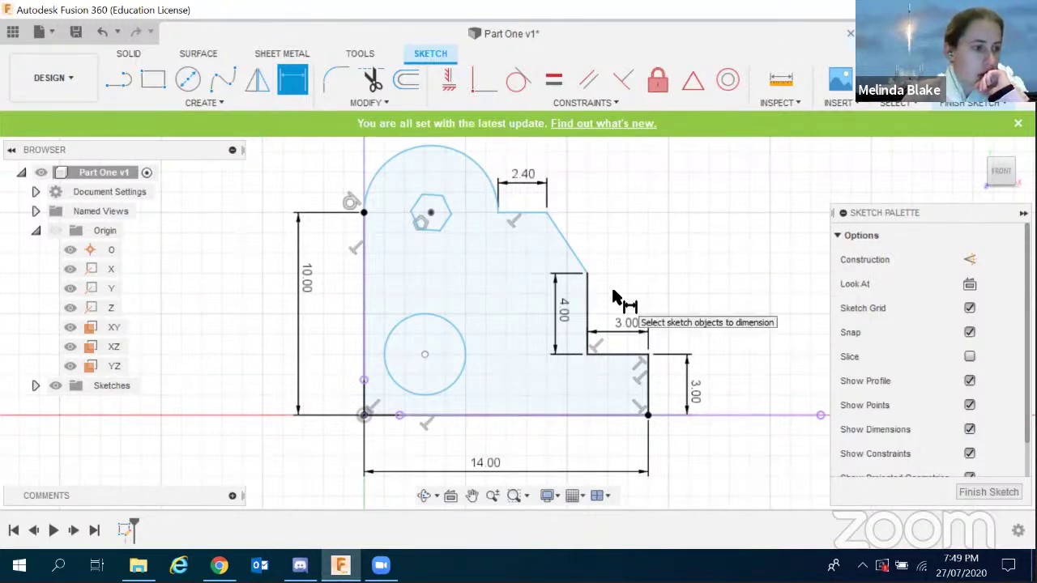
# Dimension the radius of the large arc and set it to 4/2 mm.
pyautogui.scroll(-2, 613, 297)
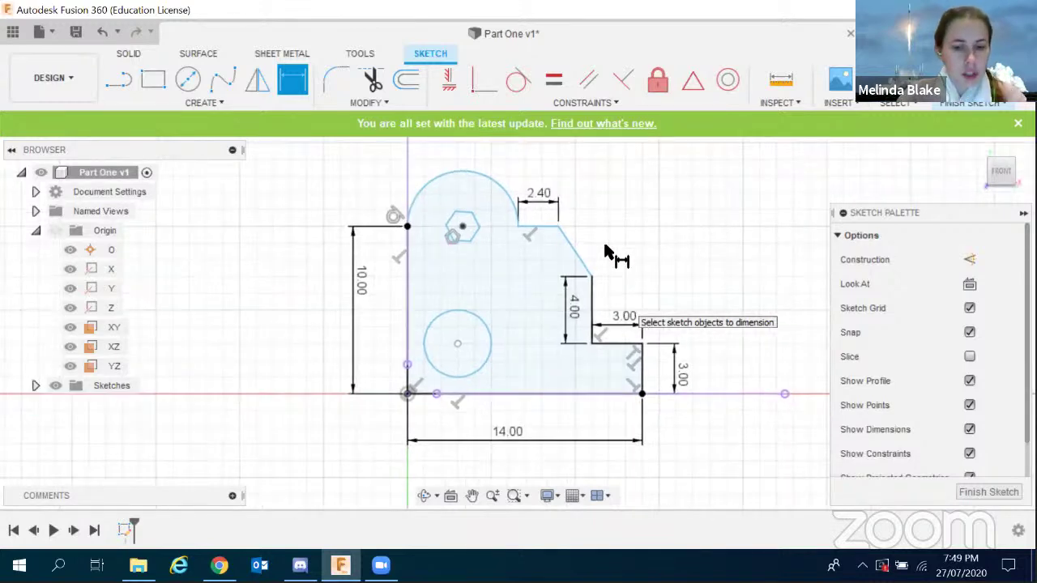
pyautogui.click(513, 185)
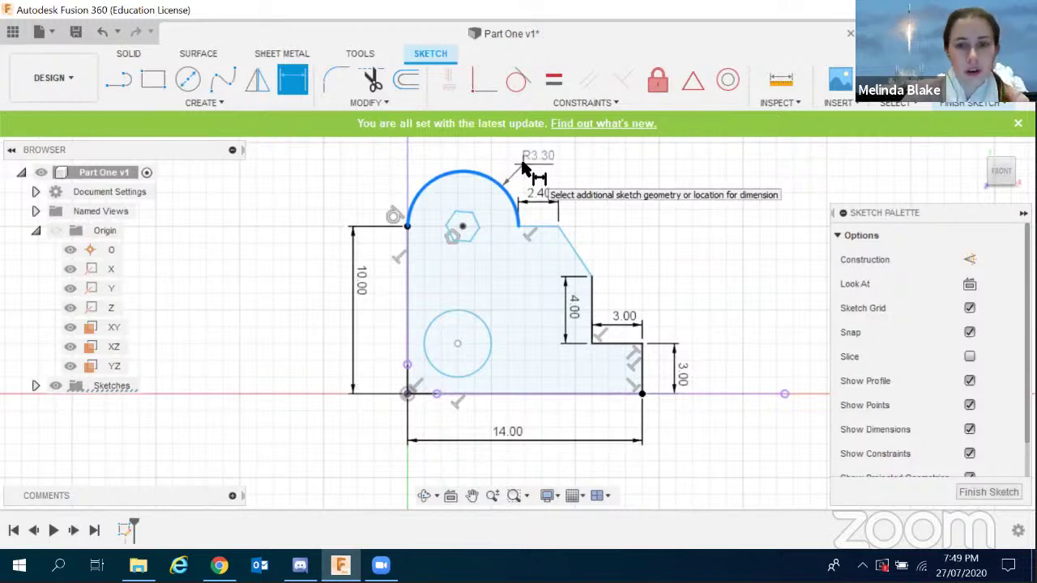
pyautogui.click(525, 166)
pyautogui.write('2')
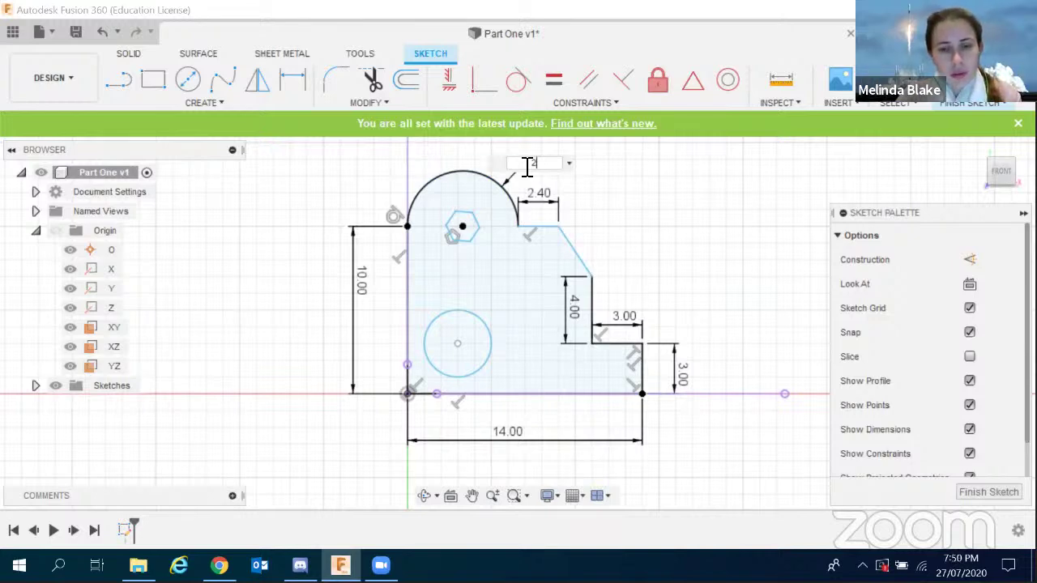
pyautogui.press('BackSpace')
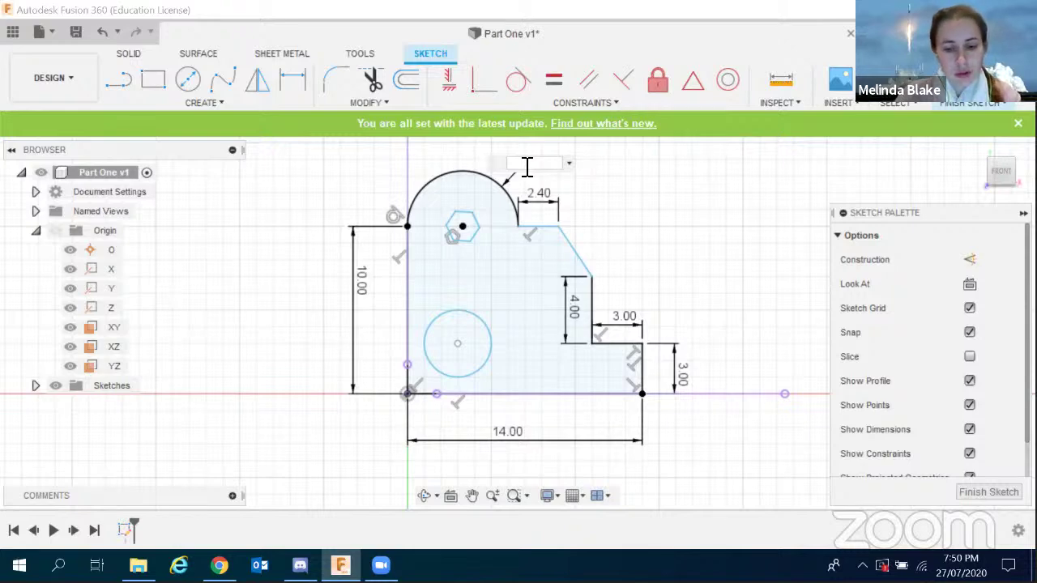
pyautogui.write('4/2')
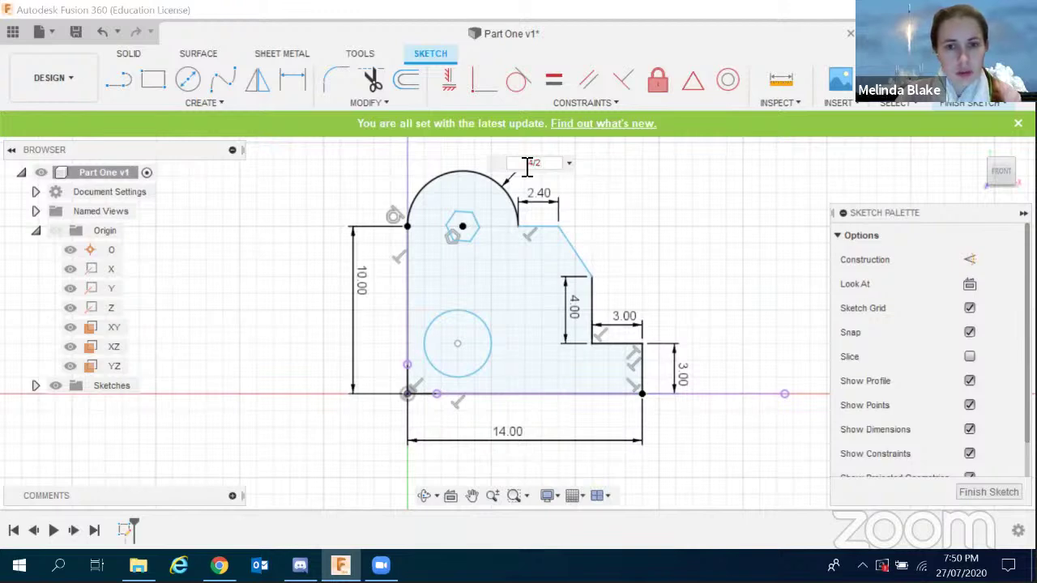
pyautogui.press('Return')
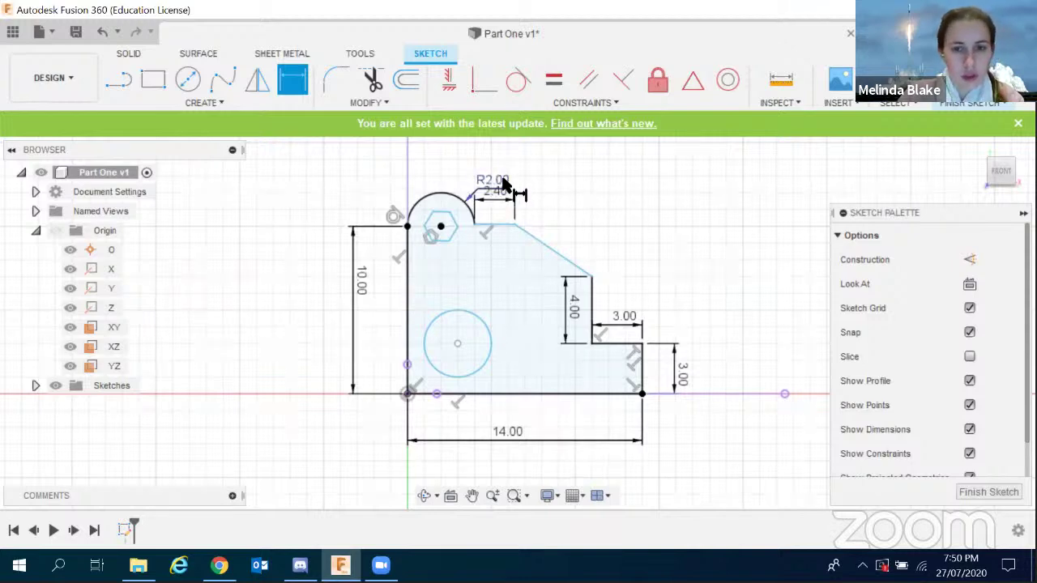
# Shift the short horizontal edge beside the arc upward to test whether it can still move.
pyautogui.scroll(2, 503, 183)
pyautogui.scroll(2, 502, 182)
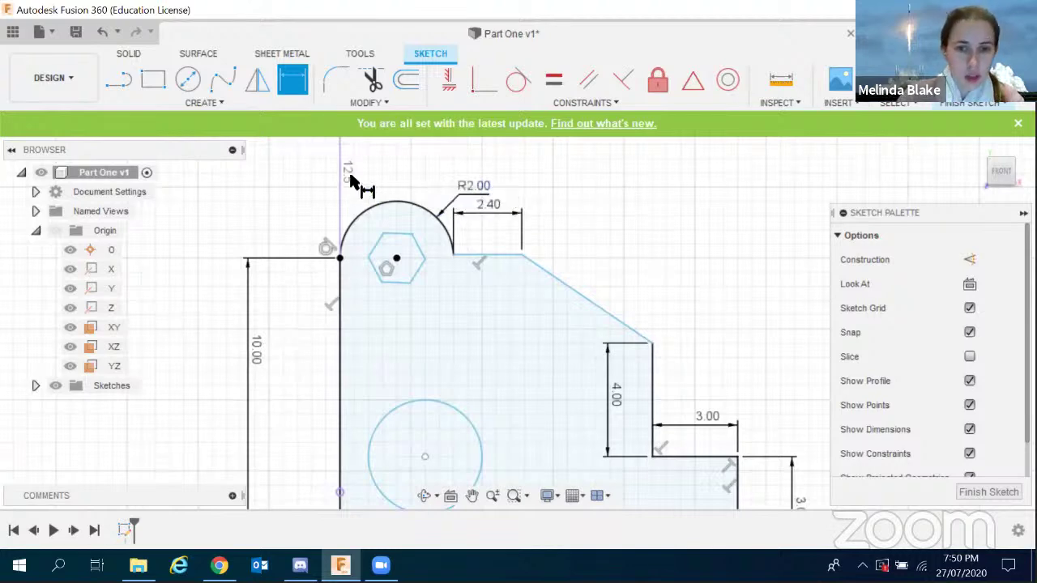
pyautogui.scroll(-2, 354, 181)
pyautogui.scroll(1, 576, 267)
pyautogui.scroll(-2, 576, 267)
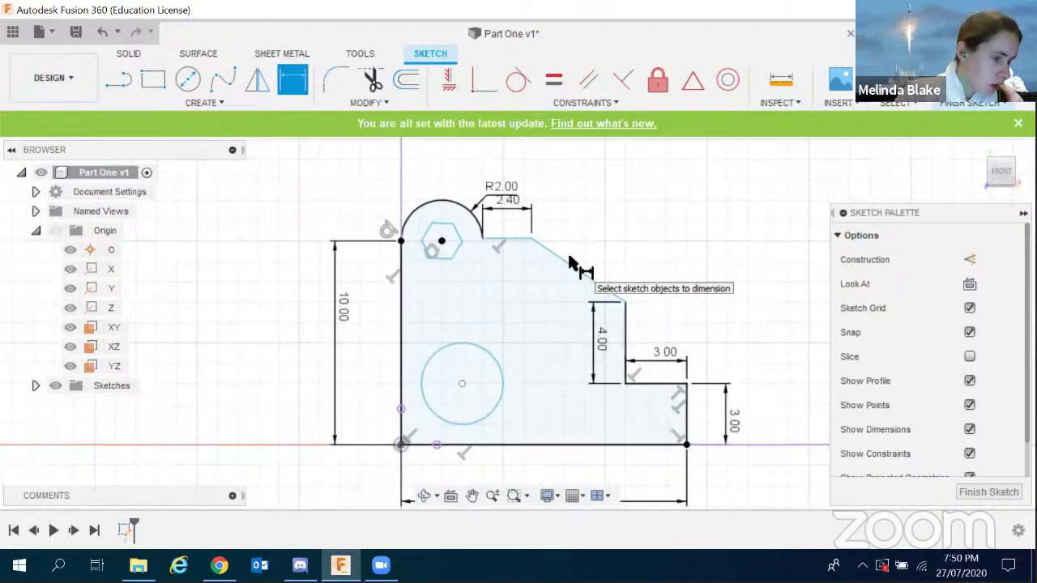
pyautogui.scroll(1, 574, 267)
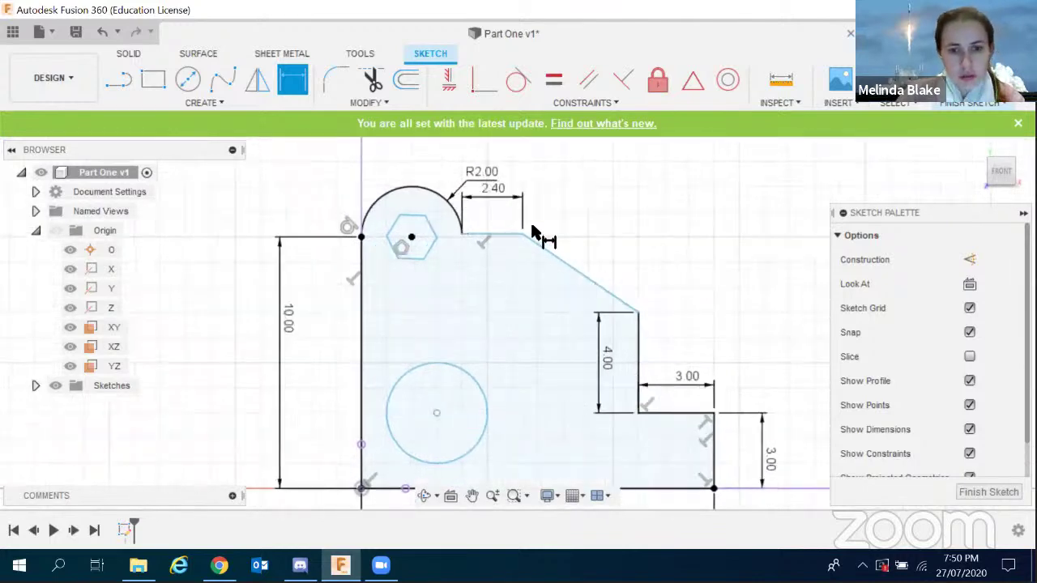
pyautogui.scroll(-1, 539, 231)
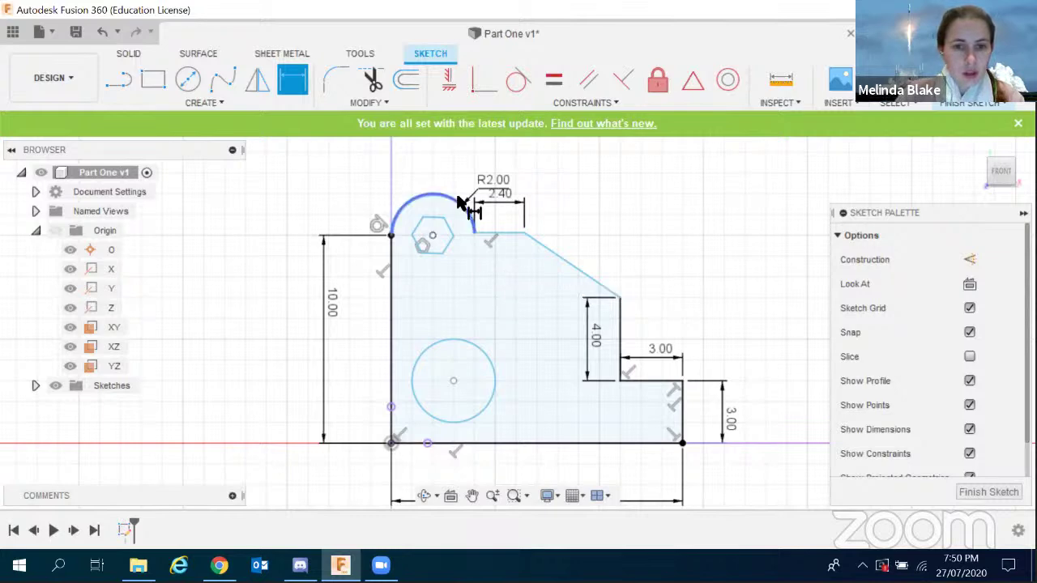
pyautogui.scroll(5, 461, 186)
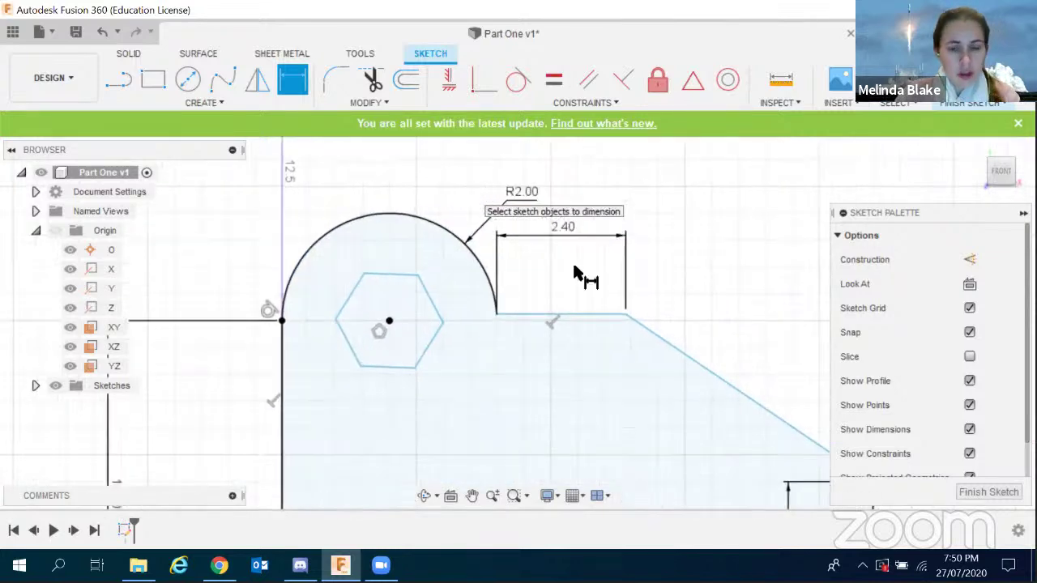
pyautogui.press('Escape')
pyautogui.moveTo(562, 289)
pyautogui.mouseDown()
pyautogui.moveTo(573, 316)
pyautogui.moveTo(565, 279)
pyautogui.mouseUp()
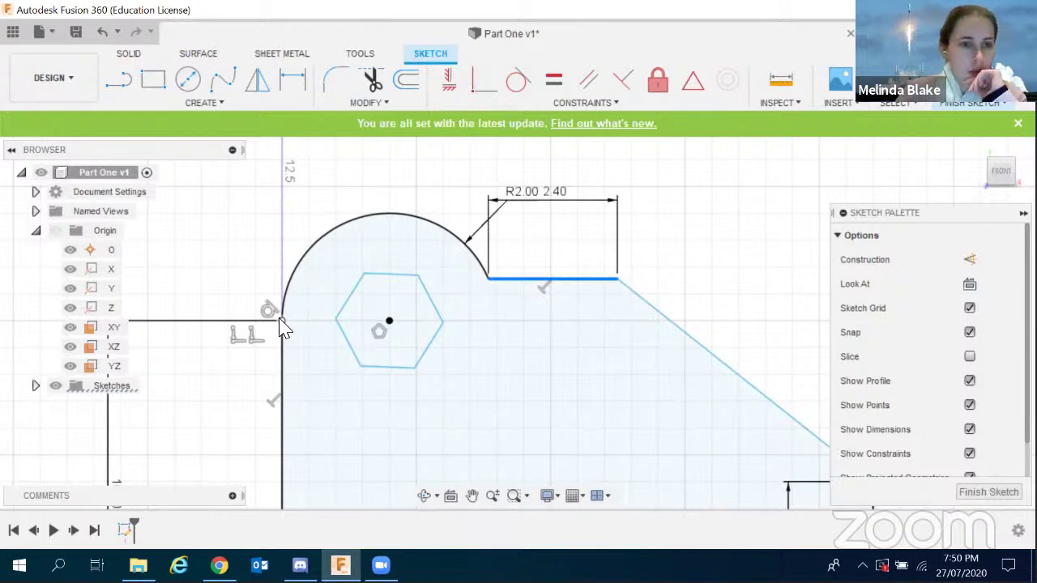
# Enable construction mode, undo its effect on the short horizontal edge, and draw a construction line between the arc's two endpoints.
pyautogui.click(972, 261)
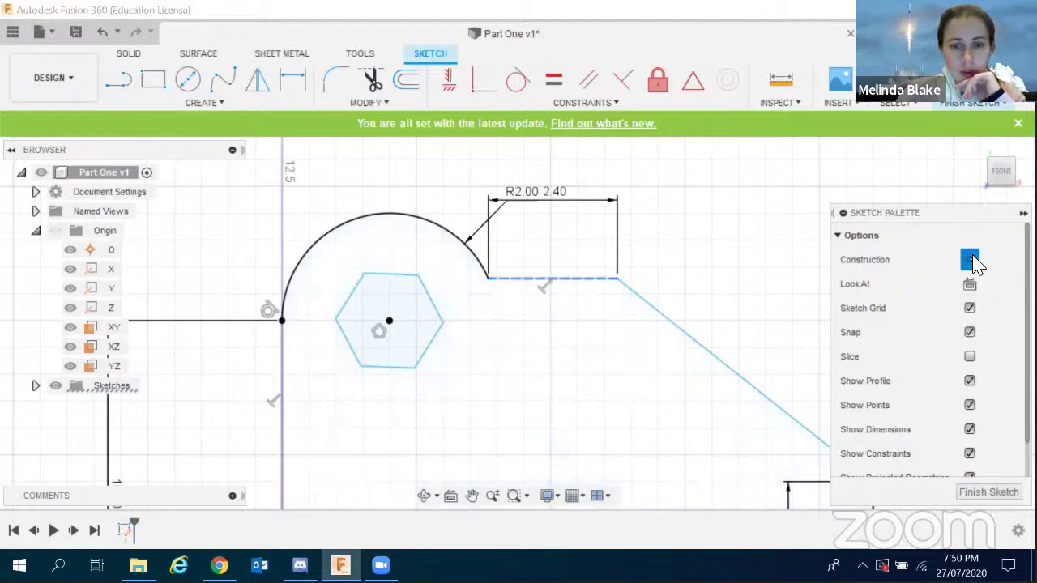
pyautogui.click(788, 224)
pyautogui.hotkey('ctrl', 'z')
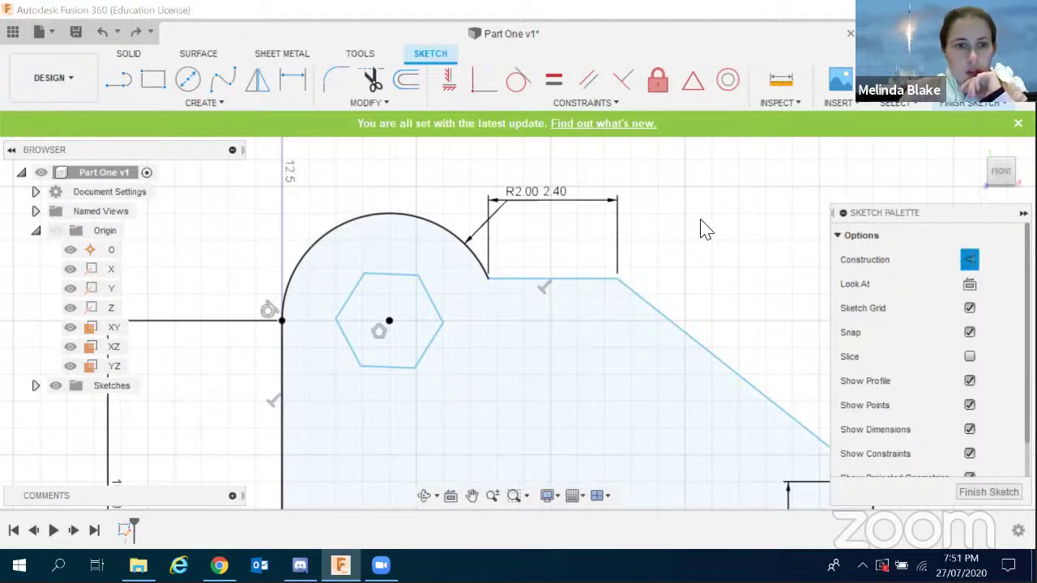
pyautogui.click(115, 84)
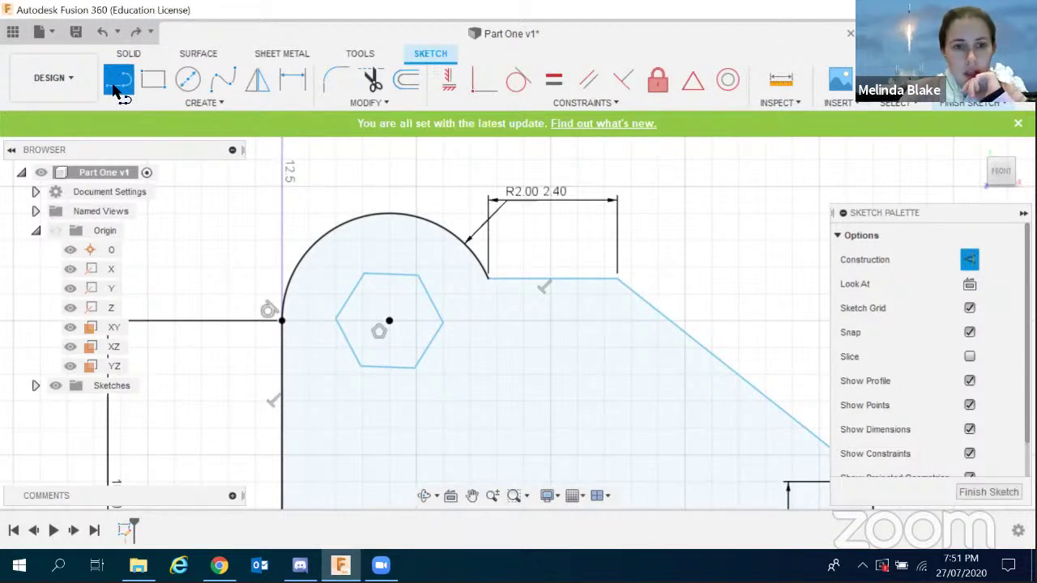
pyautogui.click(281, 321)
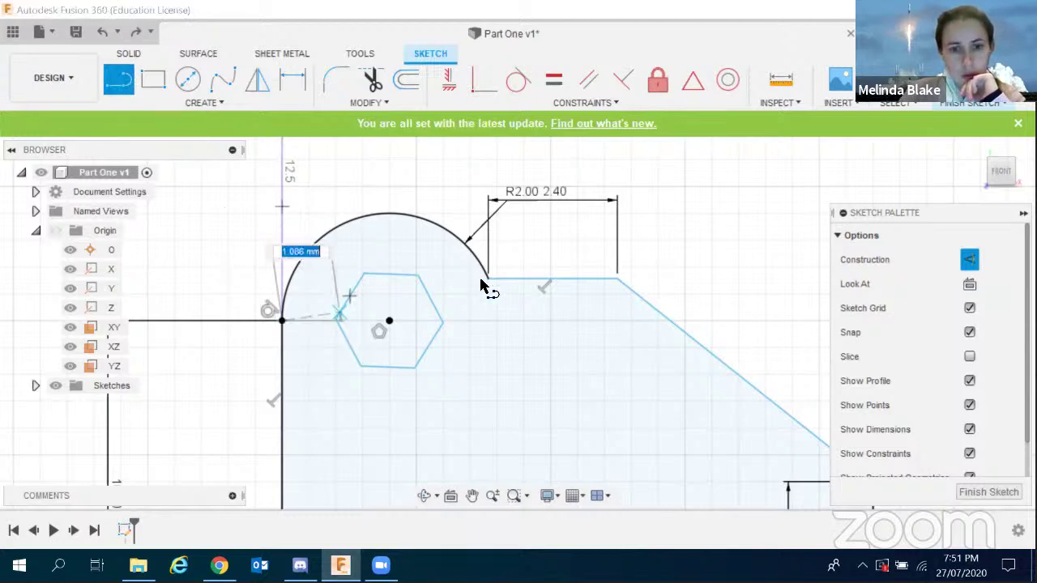
pyautogui.click(487, 278)
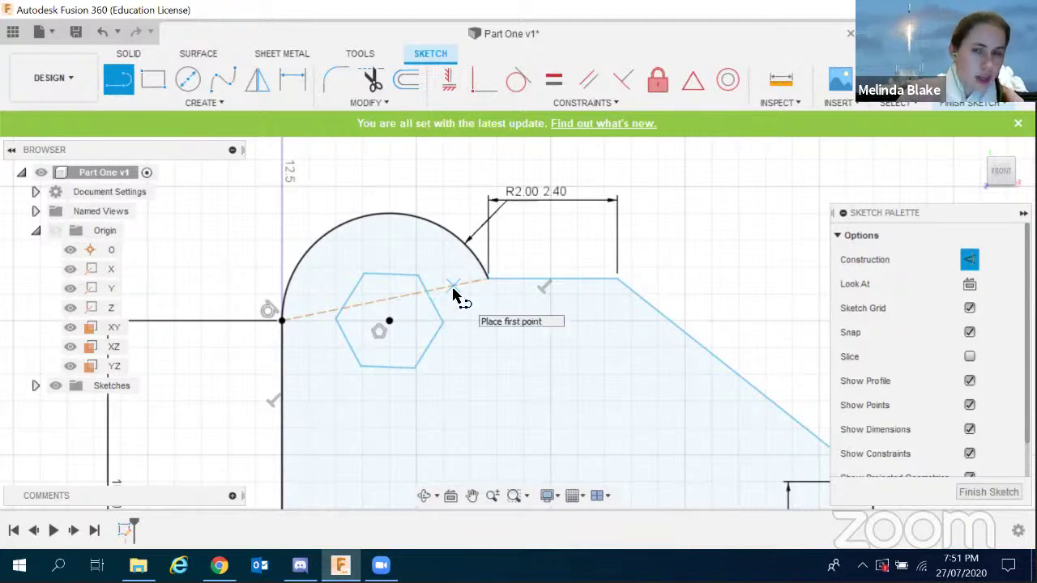
# Apply a Horizontal/Vertical constraint to the construction line joining the arc's endpoints.
pyautogui.click(606, 106)
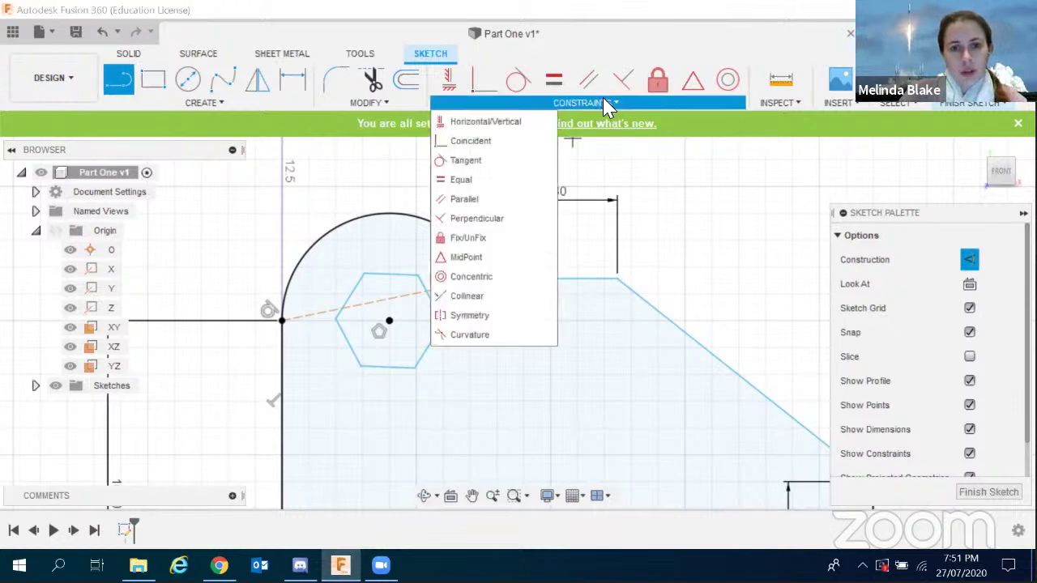
pyautogui.click(525, 129)
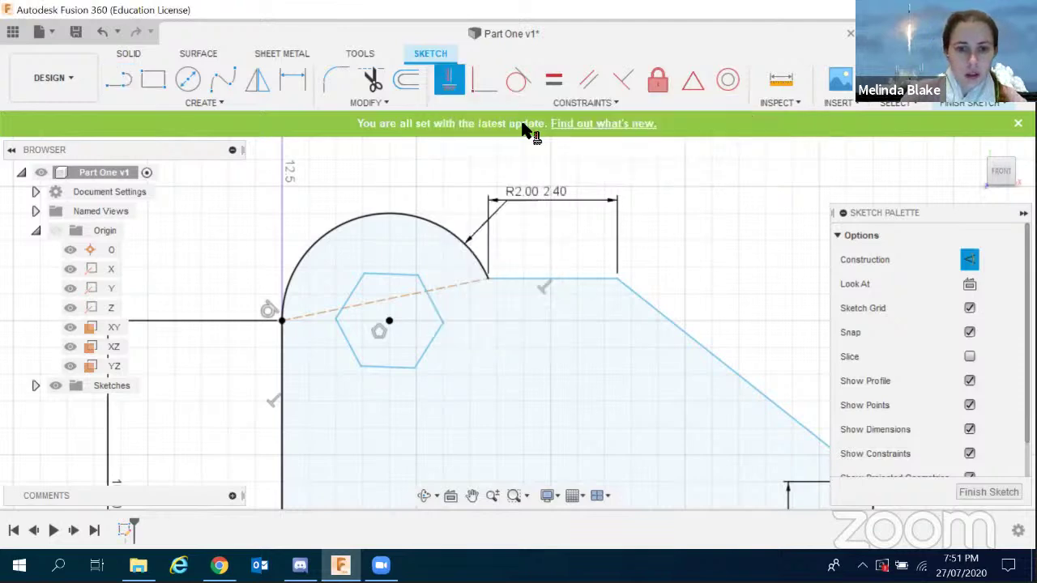
pyautogui.click(469, 291)
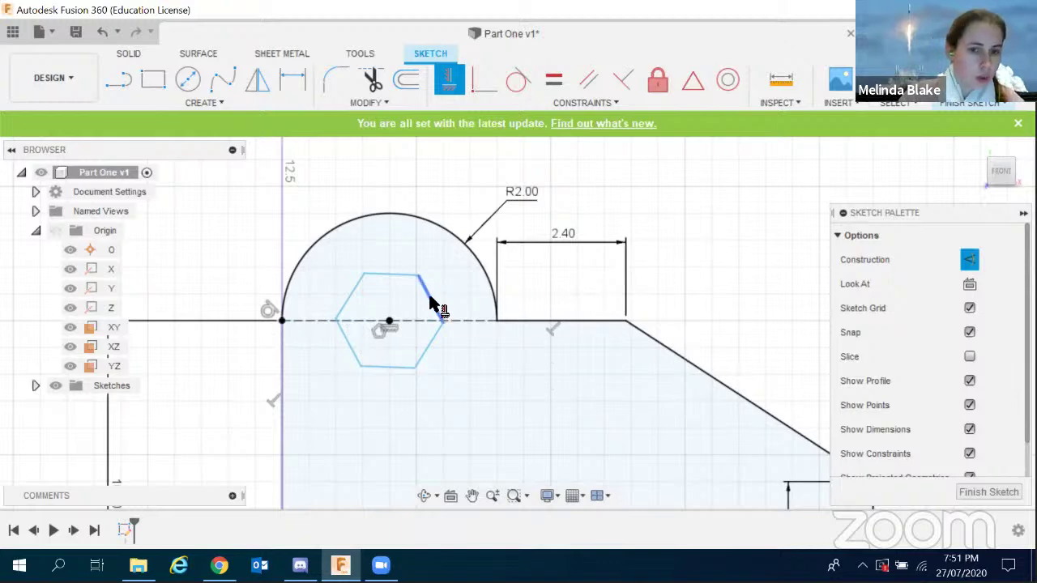
pyautogui.press('Escape')
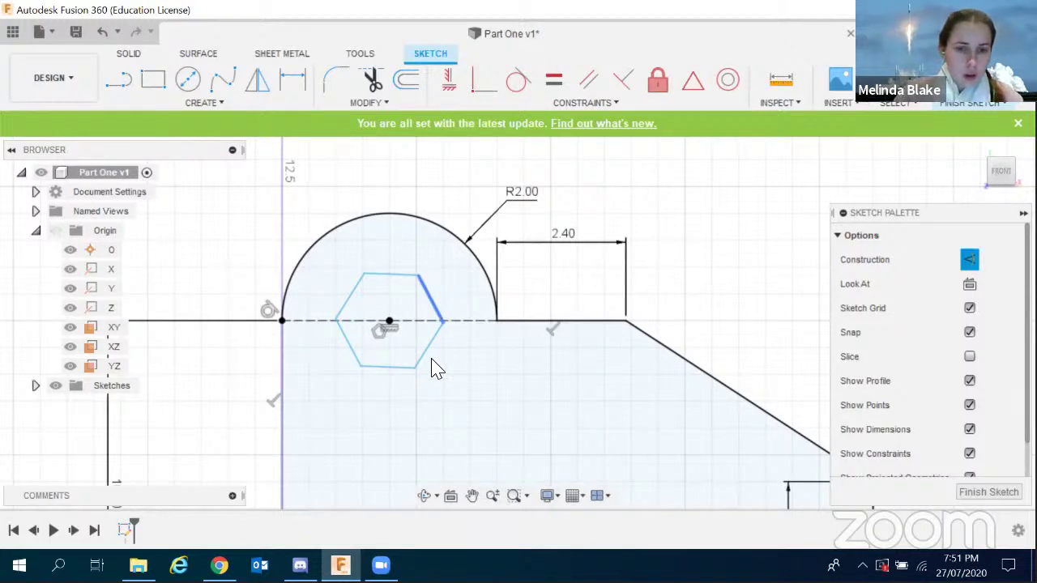
# Clear the selection of the hexagon's centre point and turn off construction mode.
pyautogui.scroll(2, 394, 324)
pyautogui.click(380, 311)
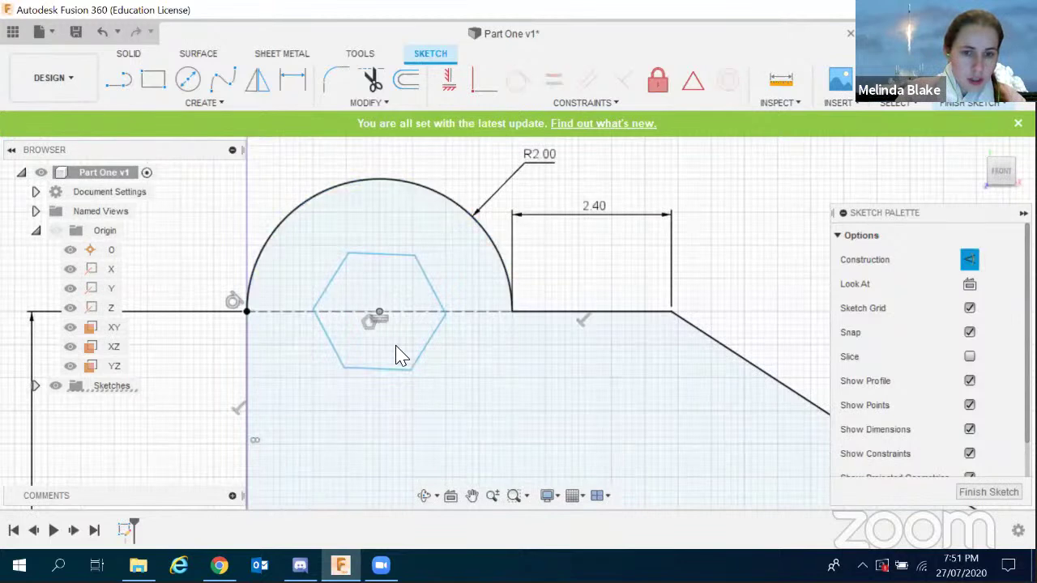
pyautogui.press('Escape')
pyautogui.click(964, 256)
# Rotate the hexagon about its centre by its corners to test its remaining freedom of movement.
pyautogui.moveTo(416, 259); pyautogui.dragTo(426, 354)
pyautogui.moveTo(428, 253); pyautogui.dragTo(389, 361)
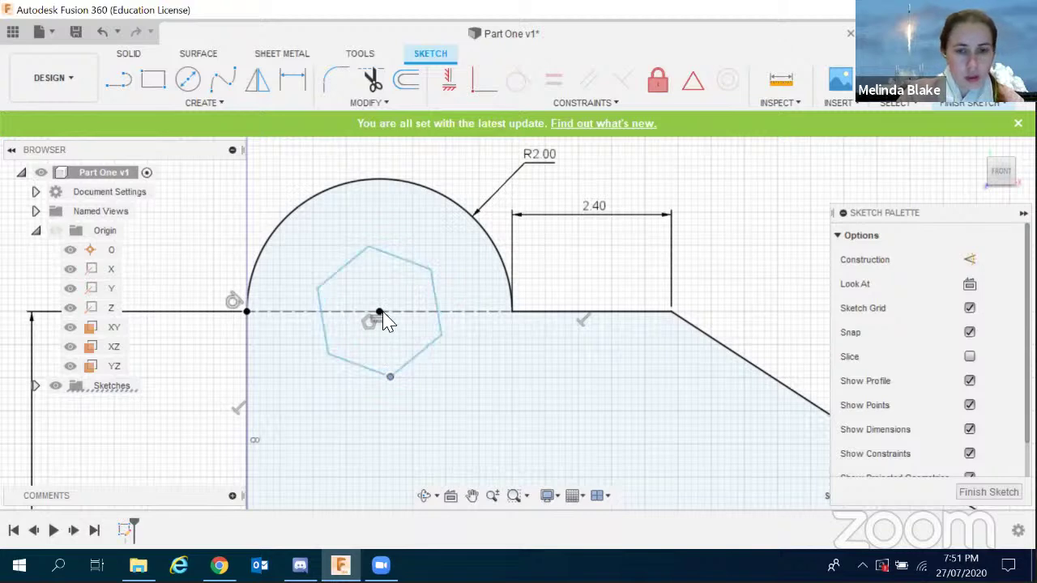
pyautogui.scroll(-3, 487, 308)
pyautogui.scroll(2, 462, 320)
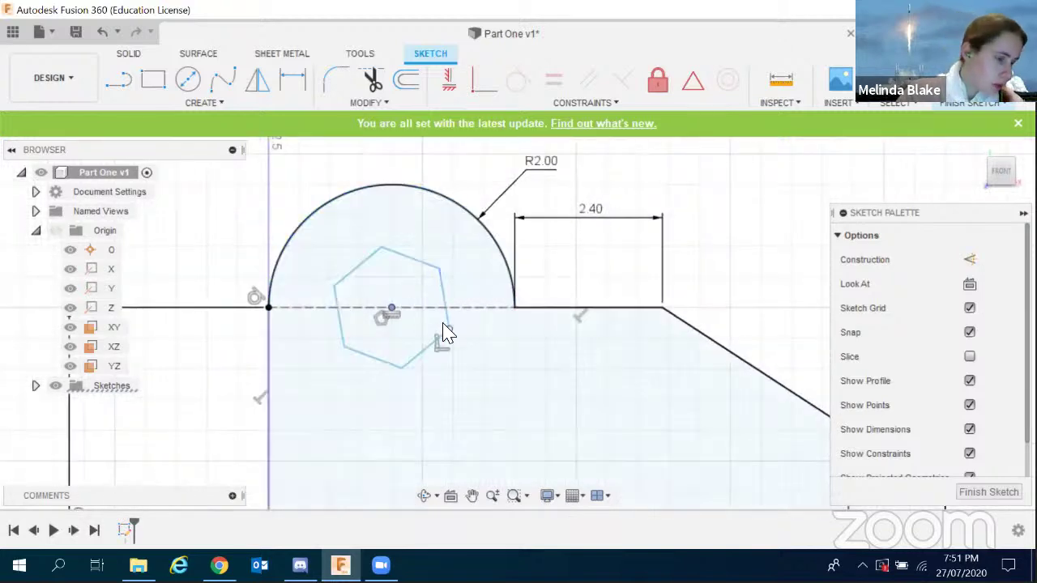
pyautogui.click(397, 334)
pyautogui.moveTo(446, 335)
pyautogui.mouseDown()
pyautogui.moveTo(455, 310)
pyautogui.moveTo(452, 323)
pyautogui.mouseUp()
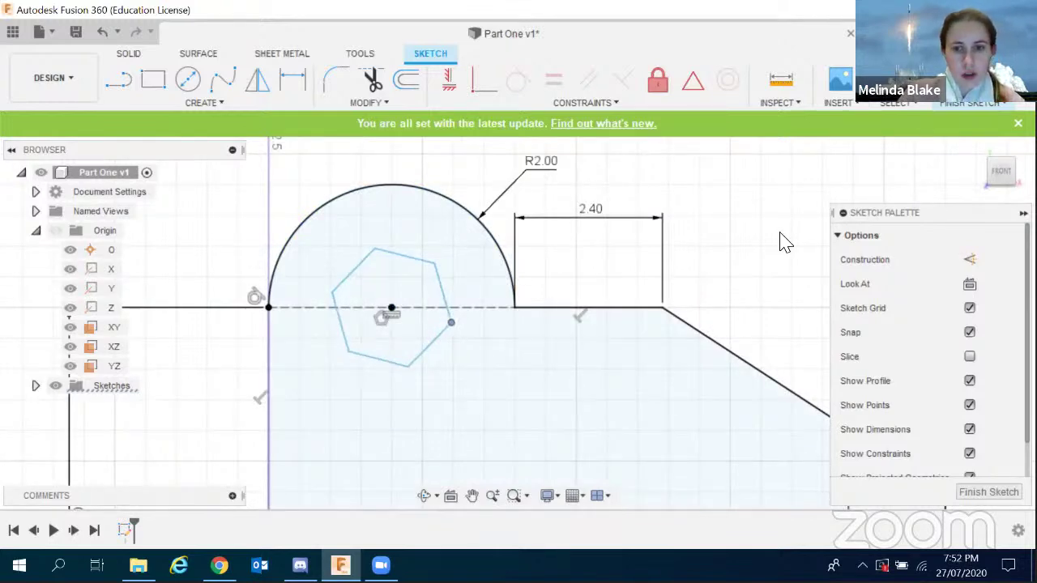
# Apply a Coincident constraint between the hexagon corner nearest the short horizontal edge and the construction line.
pyautogui.click(579, 103)
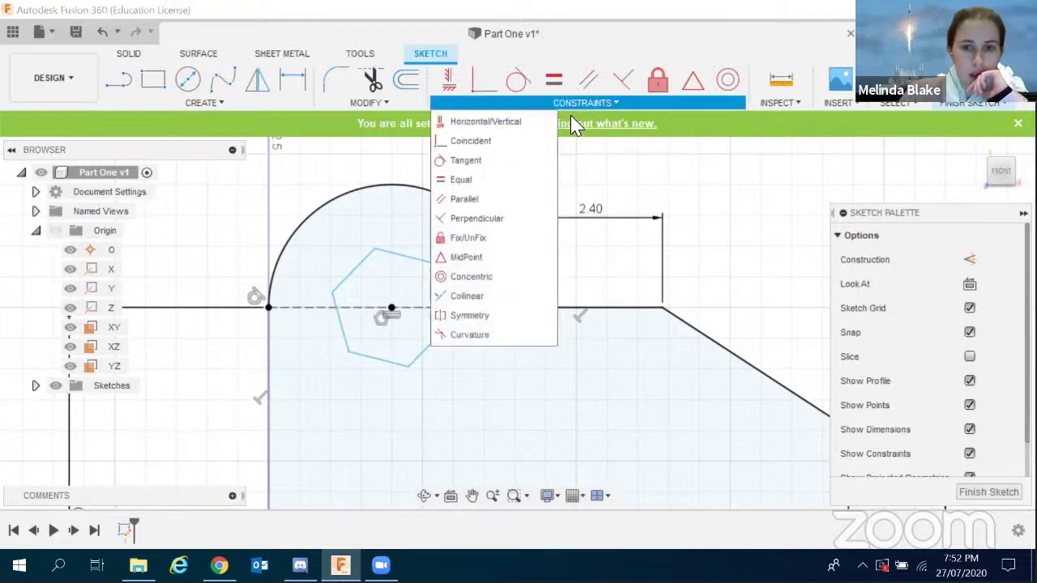
pyautogui.click(499, 141)
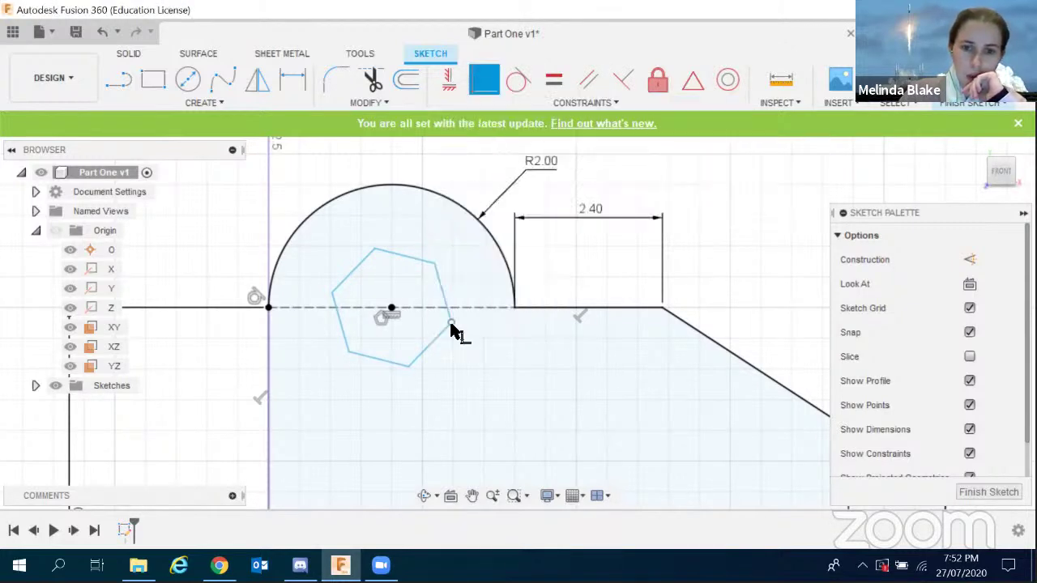
pyautogui.click(451, 326)
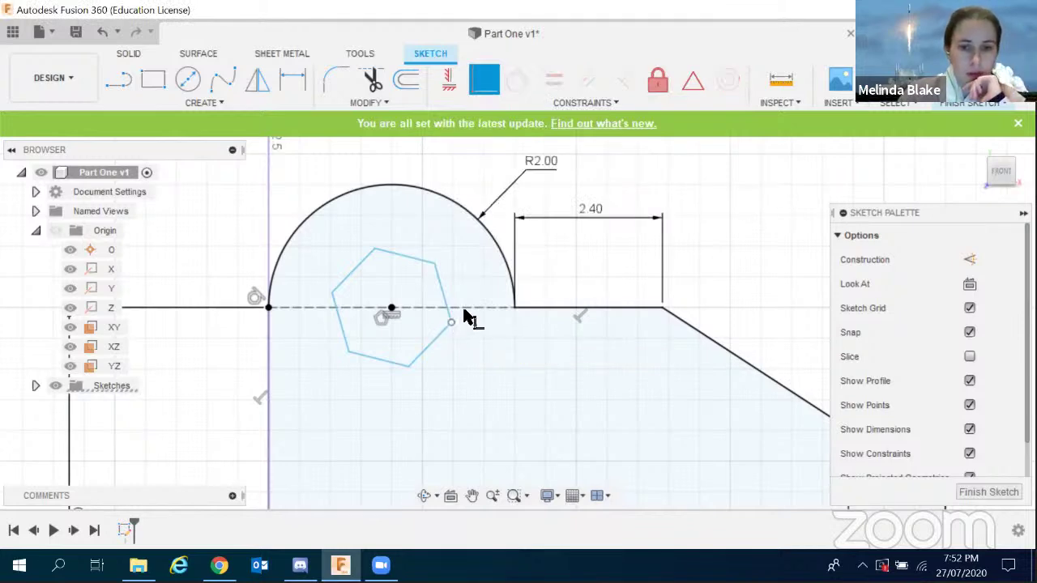
pyautogui.click(472, 308)
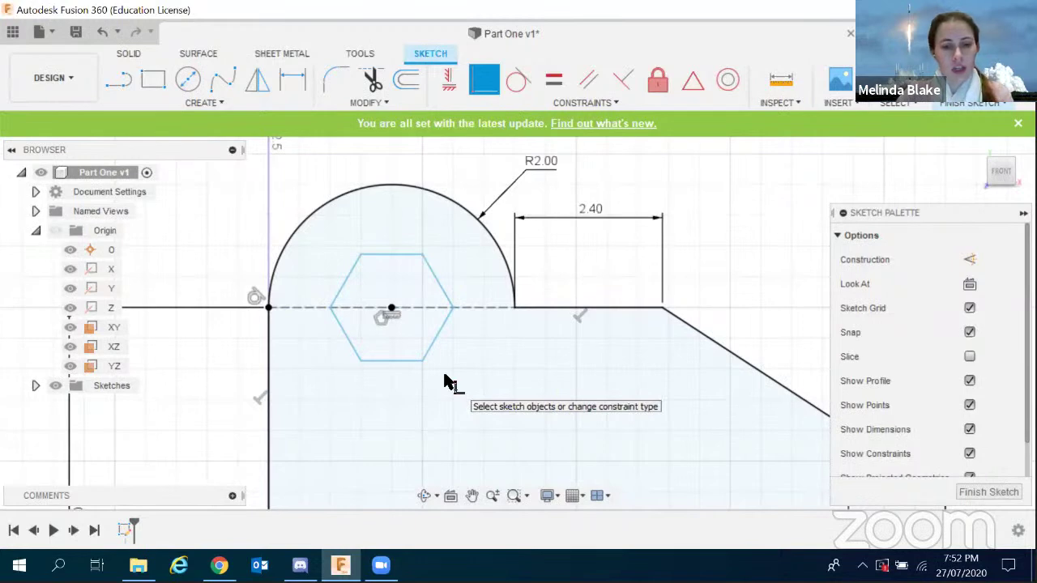
# Dimension the hexagon between its two opposite corners on the construction line at 2.00 mm.
pyautogui.press('d')
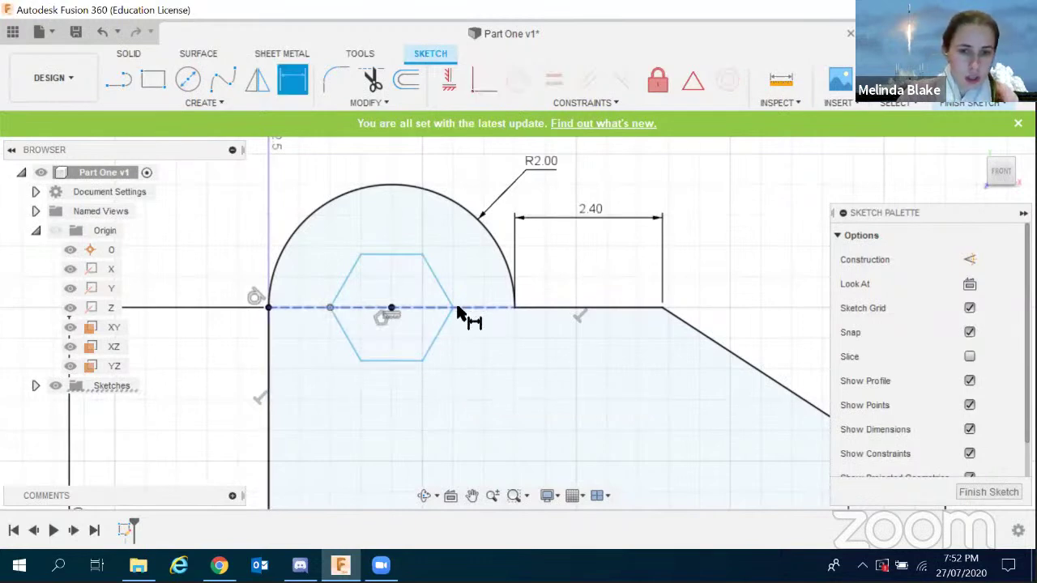
pyautogui.click(452, 307)
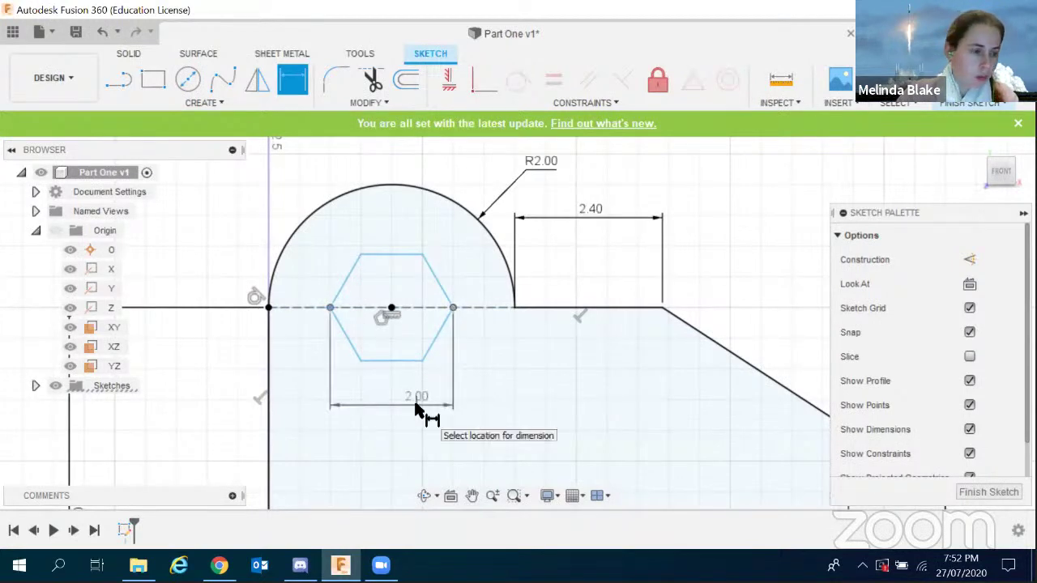
pyautogui.click(415, 410)
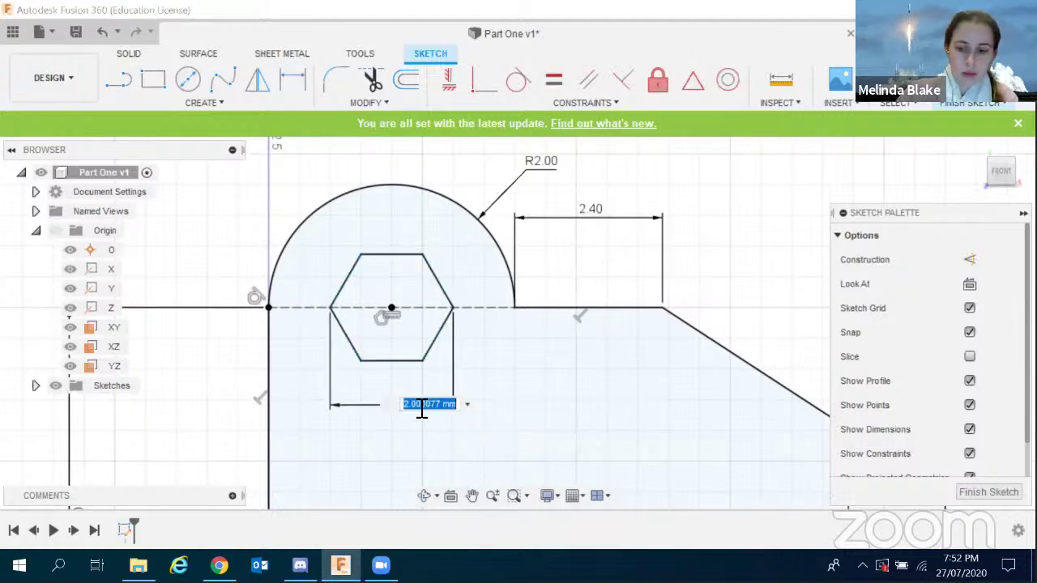
pyautogui.press('Return')
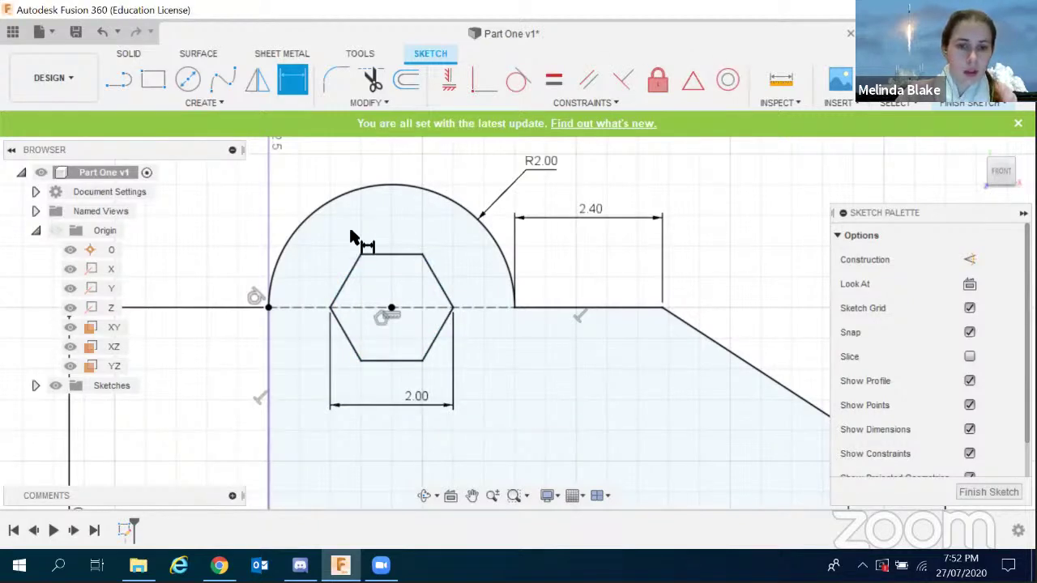
# Dimension the lower circle's diameter with the expression 1.6*2 in millimetres and leave the Dimension command.
pyautogui.scroll(-4, 354, 234)
pyautogui.scroll(-3, 354, 234)
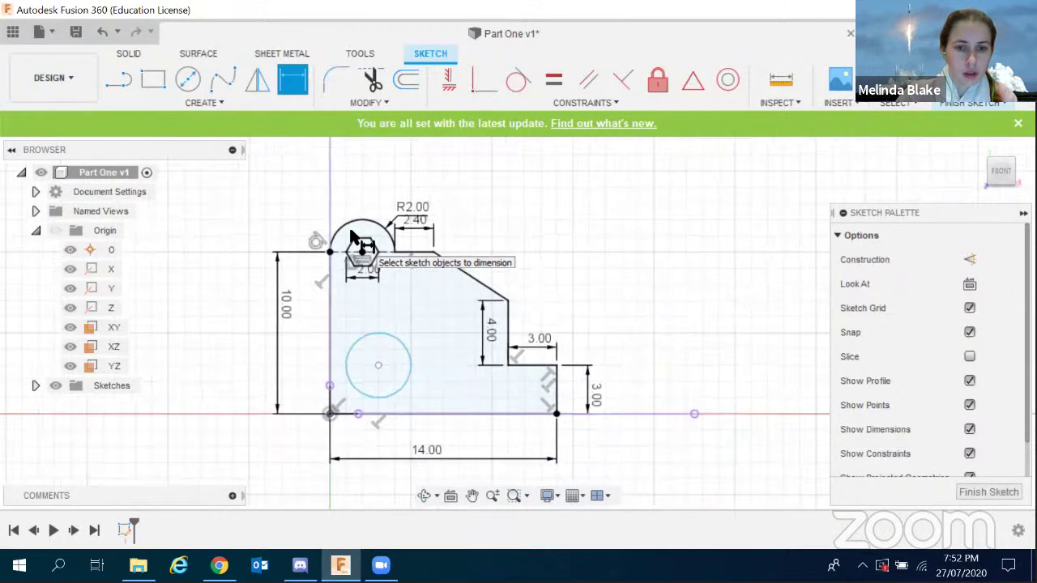
pyautogui.scroll(3, 316, 470)
pyautogui.scroll(1, 316, 470)
pyautogui.scroll(1, 757, 238)
pyautogui.scroll(-1, 753, 238)
pyautogui.scroll(1, 378, 424)
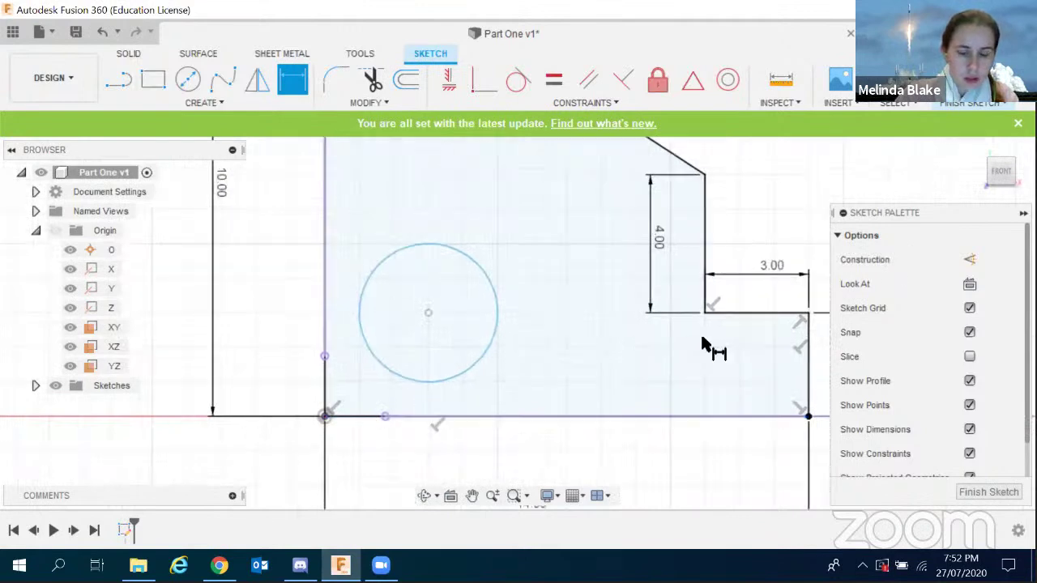
pyautogui.click(501, 317)
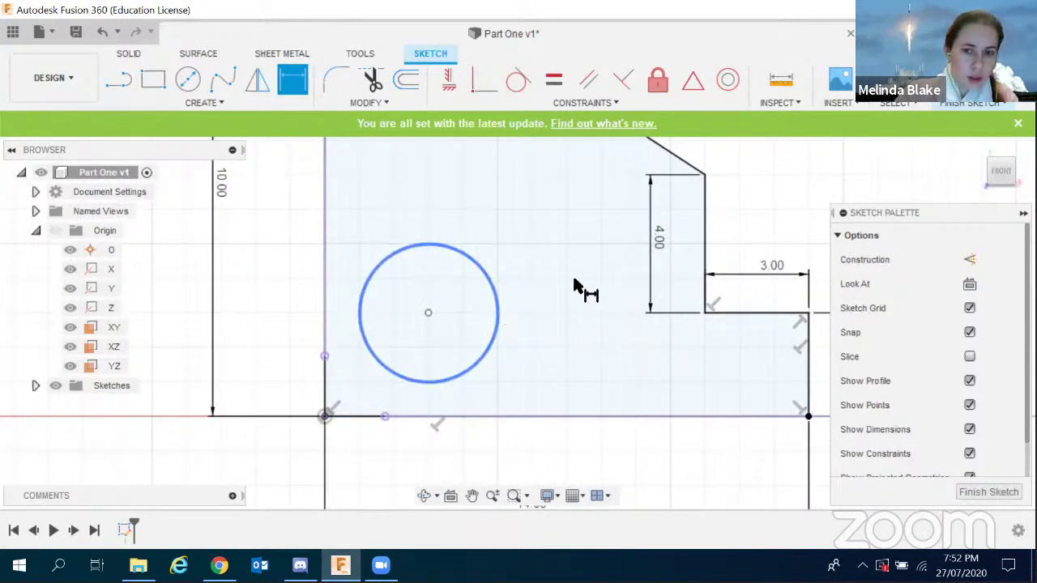
pyautogui.click(576, 283)
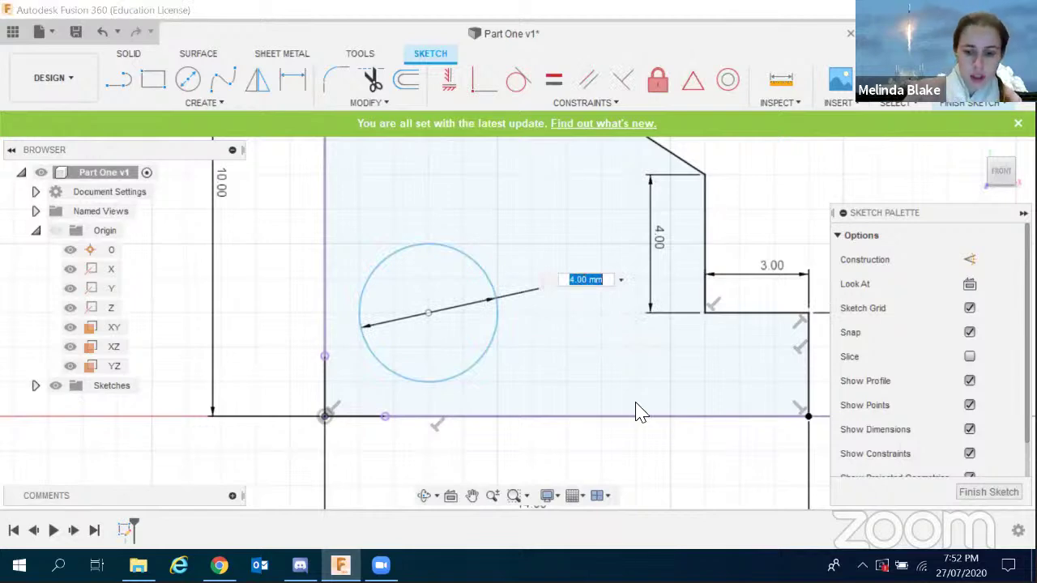
pyautogui.write('1.6*2')
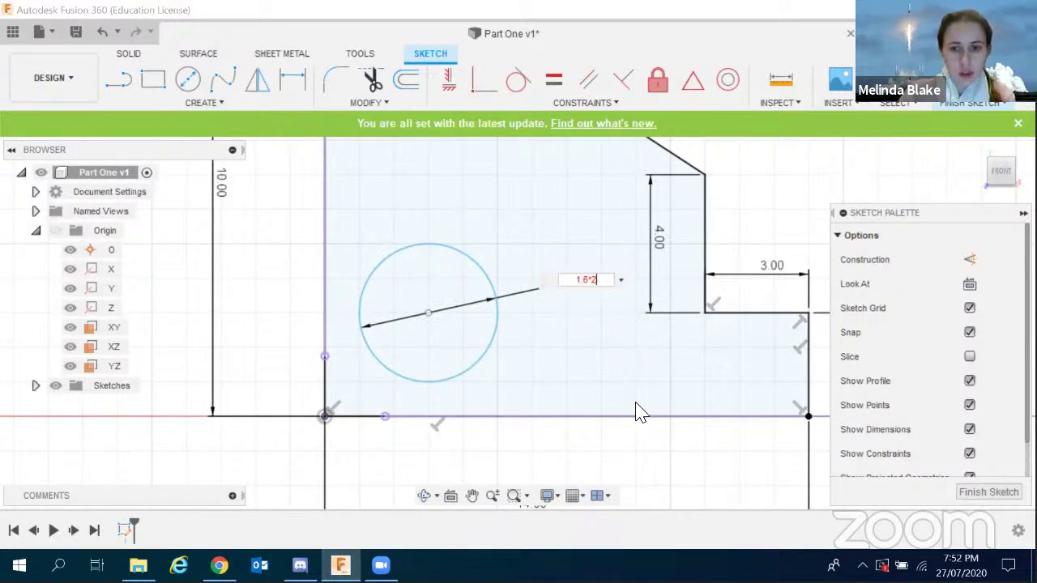
pyautogui.press('Return')
pyautogui.press('Escape')
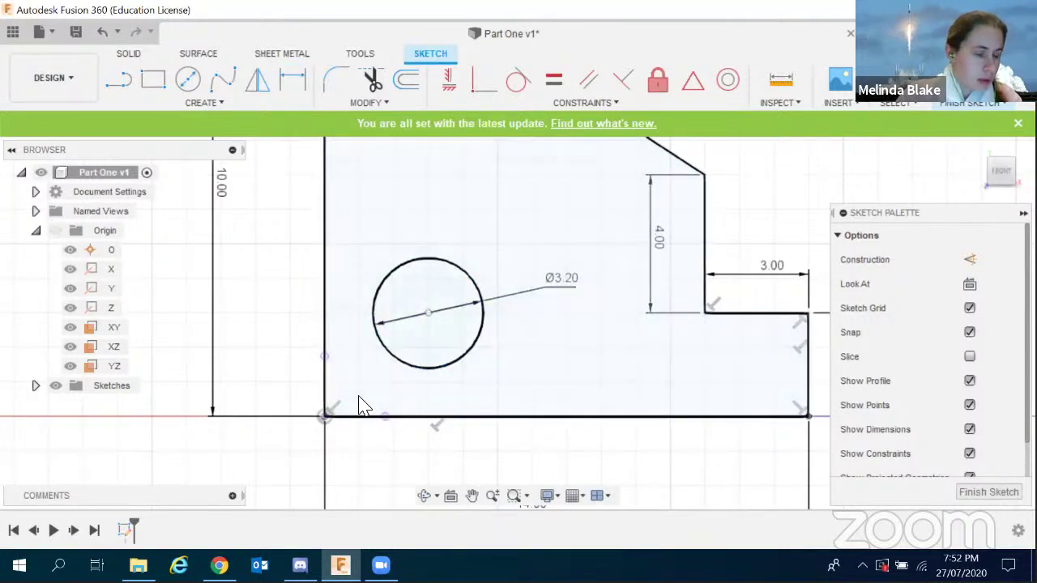
# Fillet the profile corner at the origin, between the long vertical edge and the base edge, with a 3 mm radius.
pyautogui.scroll(-2, 264, 282)
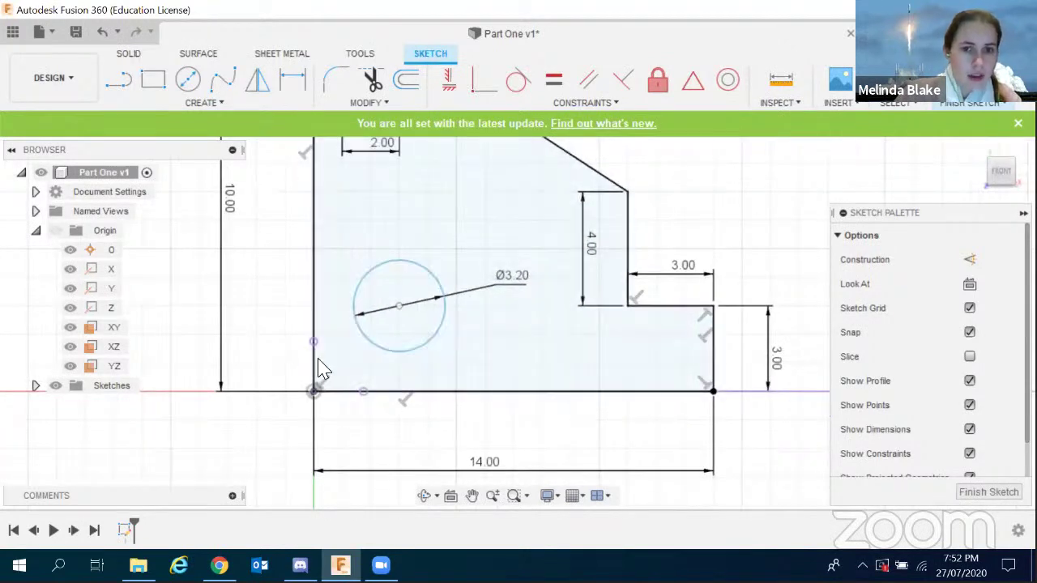
pyautogui.click(339, 87)
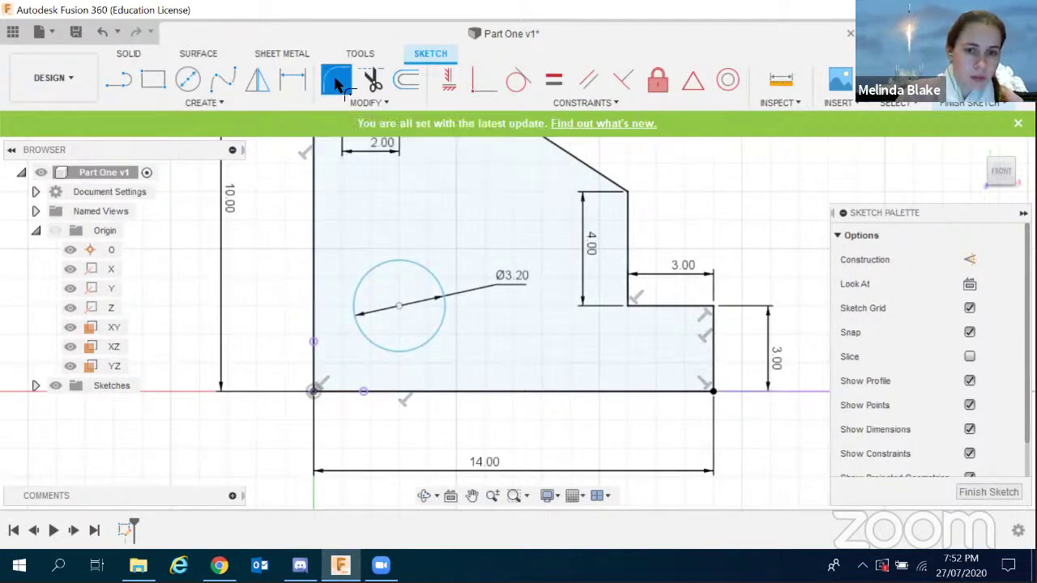
pyautogui.scroll(2, 314, 389)
pyautogui.click(316, 380)
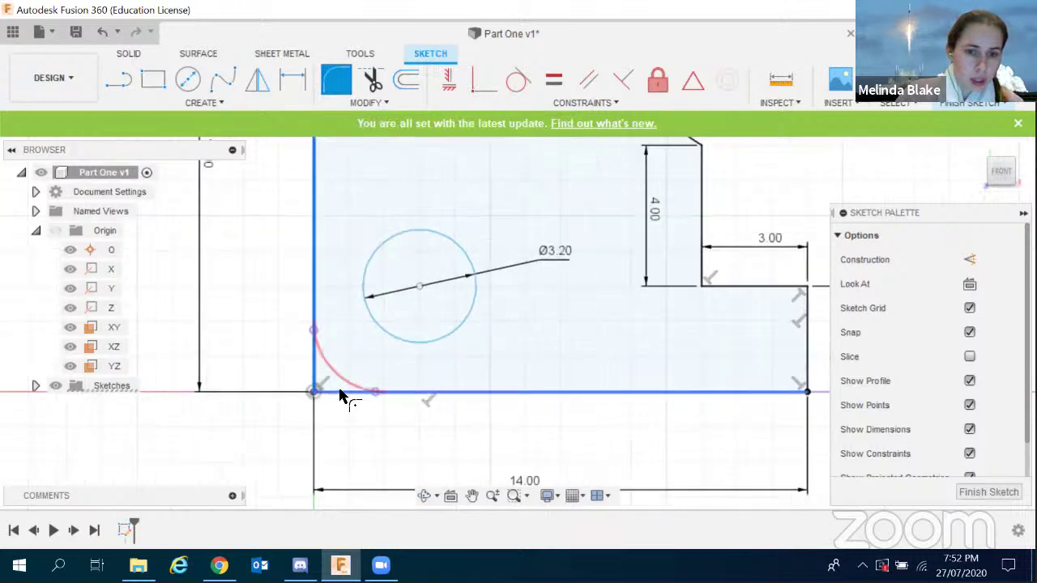
pyautogui.click(343, 392)
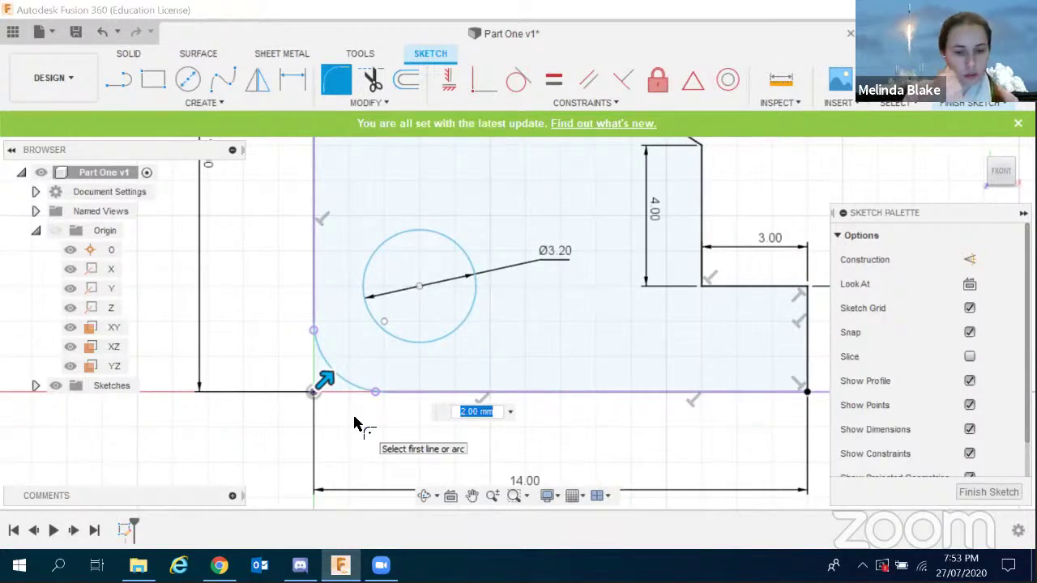
pyautogui.write('3')
pyautogui.press('Return')
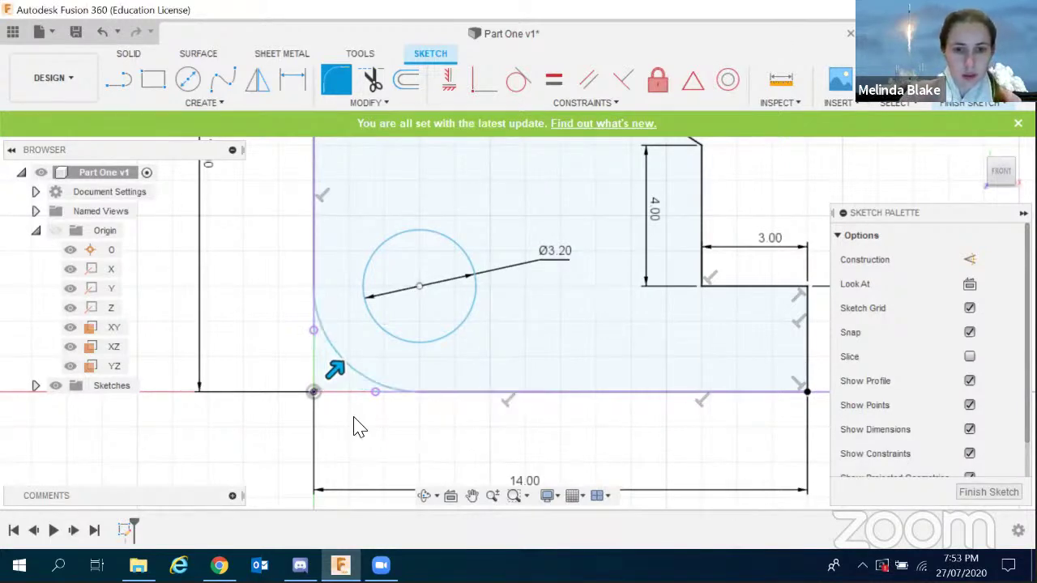
# Move the lower circle away from the fillet's centre point so that both centres can be selected separately.
pyautogui.scroll(-3, 403, 323)
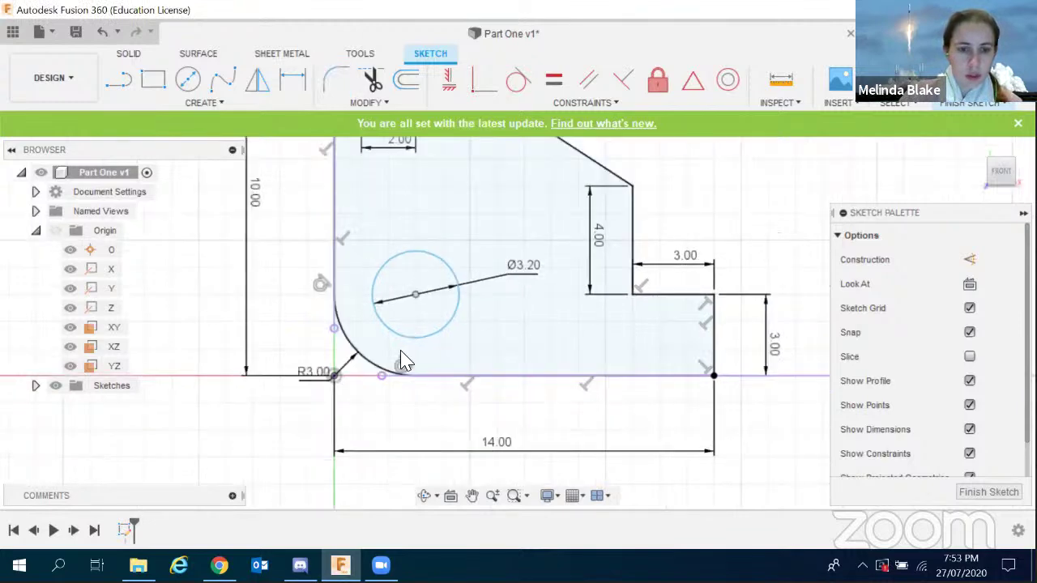
pyautogui.scroll(-1, 398, 352)
pyautogui.scroll(3, 398, 353)
pyautogui.scroll(-1, 389, 384)
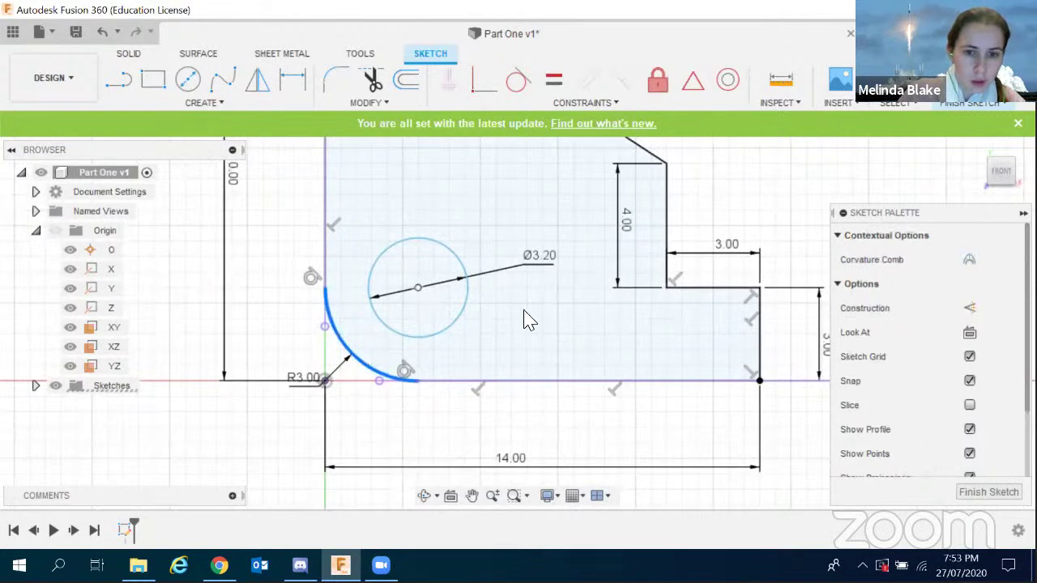
pyautogui.click(417, 293)
pyautogui.moveTo(418, 293); pyautogui.dragTo(535, 314)
pyautogui.click(584, 377)
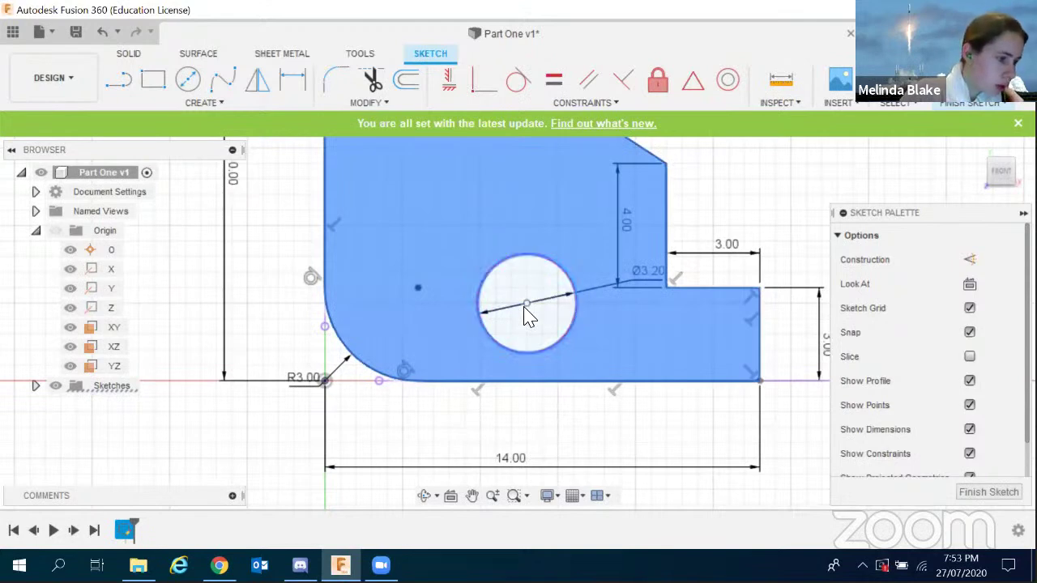
# Apply a Coincident constraint between the lower circle's centre and the centre point of the 3 mm fillet.
pyautogui.click(528, 302)
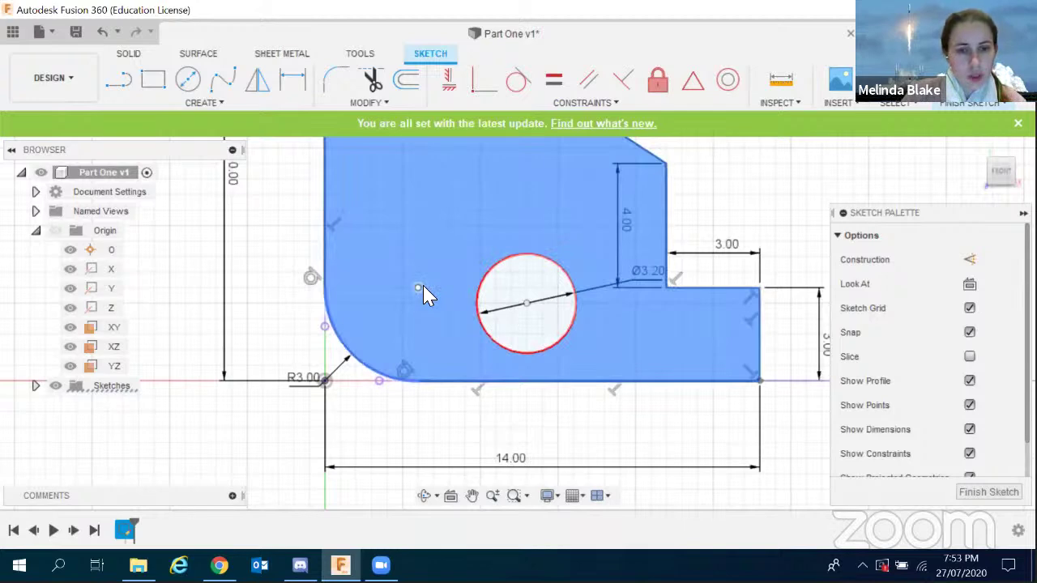
pyautogui.click(420, 287)
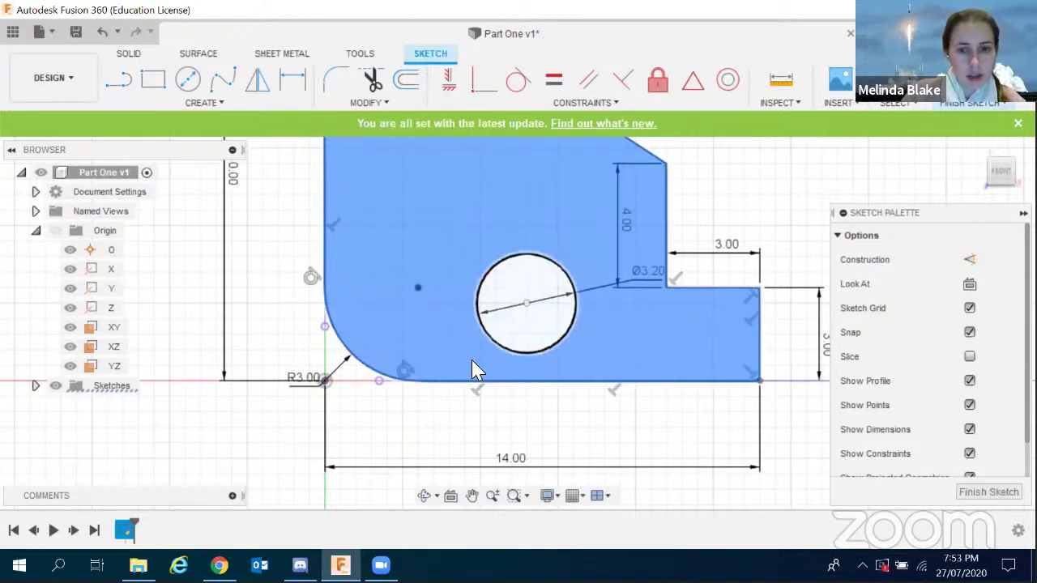
pyautogui.click(484, 80)
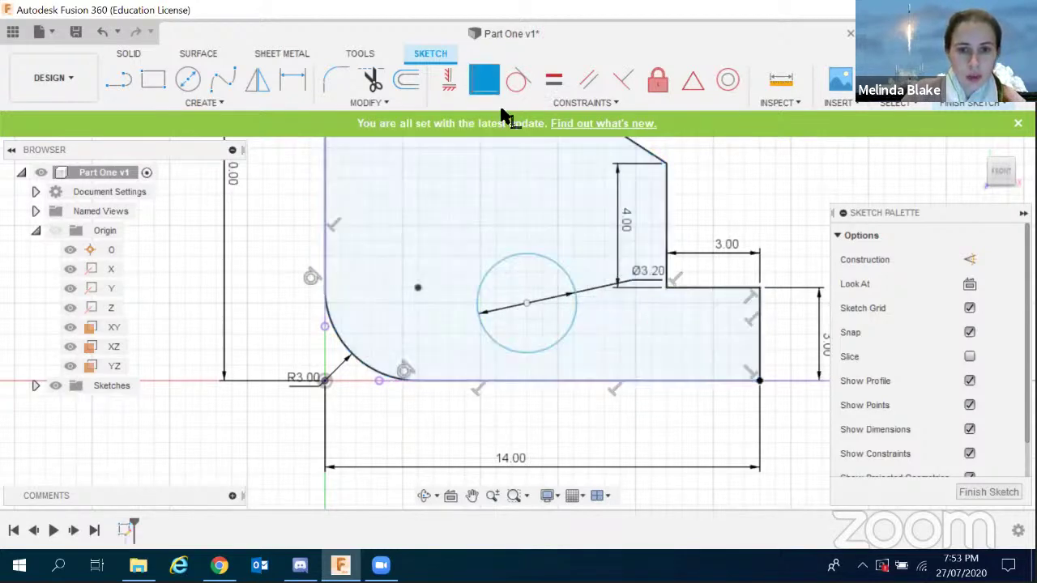
pyautogui.click(527, 303)
pyautogui.click(419, 289)
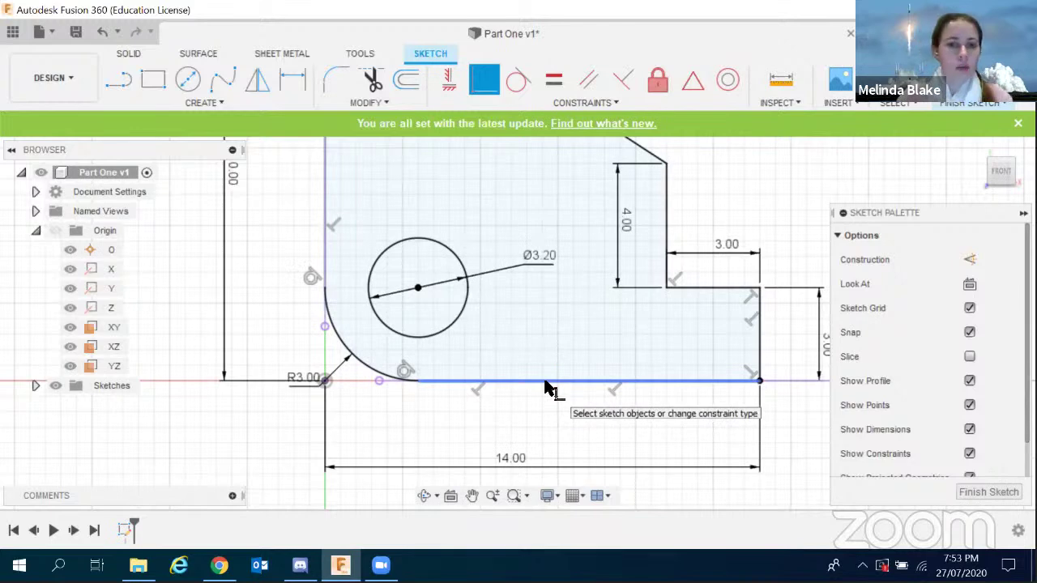
pyautogui.press('Escape')
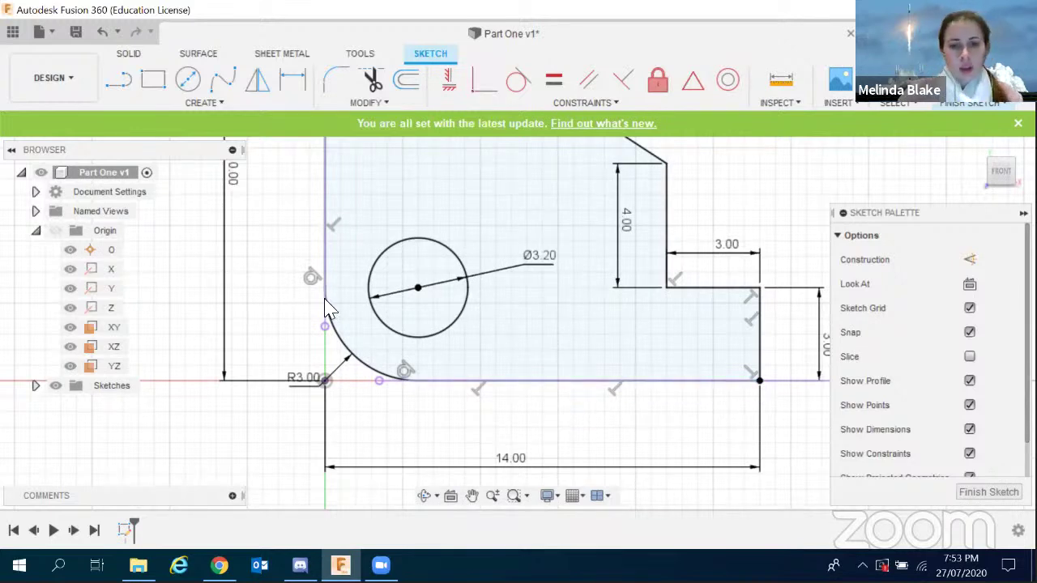
# Finish the bracket profile sketch.
pyautogui.scroll(-3, 598, 445)
pyautogui.scroll(-2, 556, 186)
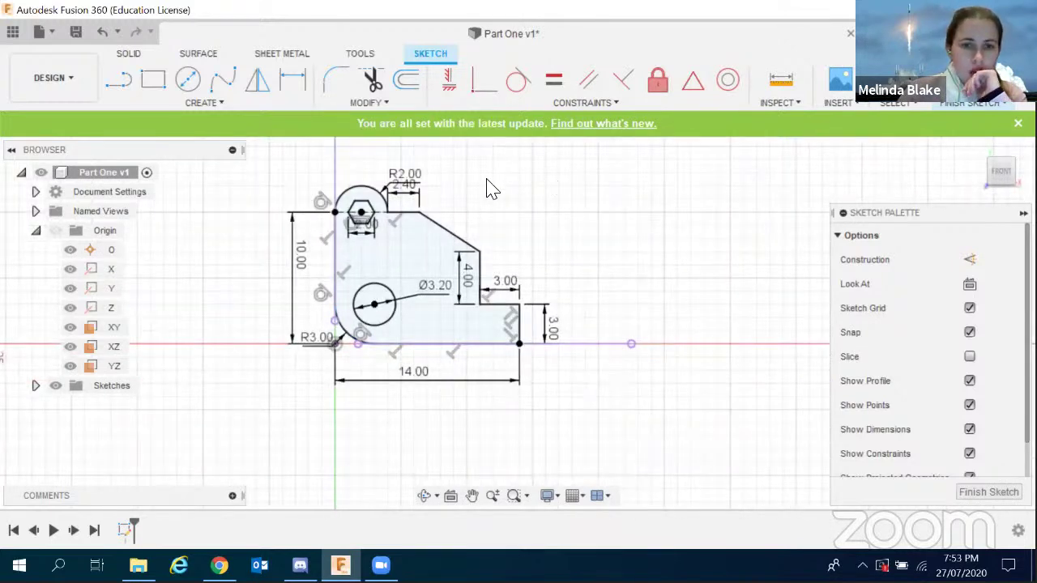
pyautogui.scroll(1, 492, 188)
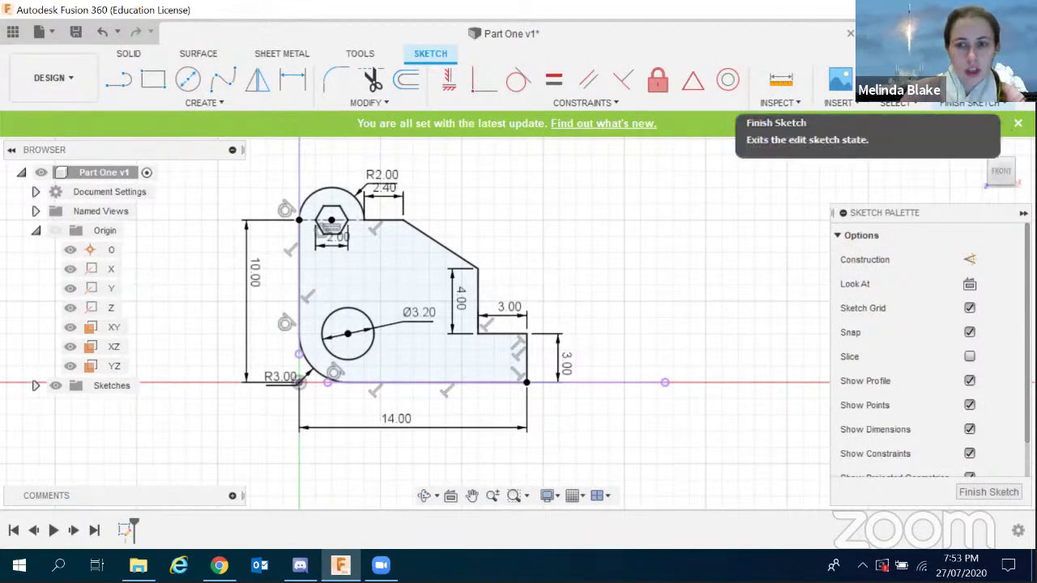
pyautogui.click(969, 81)
# Extrude the bracket profile 2 mm to one side as a new body, leaving the circular and hexagonal holes open.
pyautogui.scroll(-2, 775, 452)
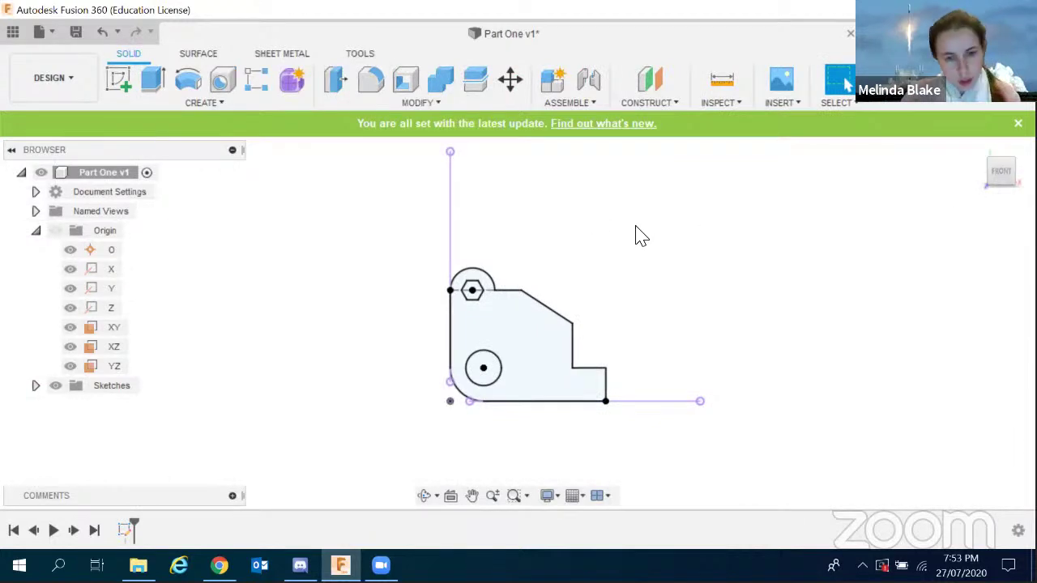
pyautogui.moveTo(809, 307)
pyautogui.keyDown('shift'); pyautogui.mouseDown(button='middle')
pyautogui.moveTo(753, 340)
pyautogui.moveTo(769, 340)
pyautogui.moveTo(760, 355)
pyautogui.mouseUp(button='middle'); pyautogui.keyUp('shift')
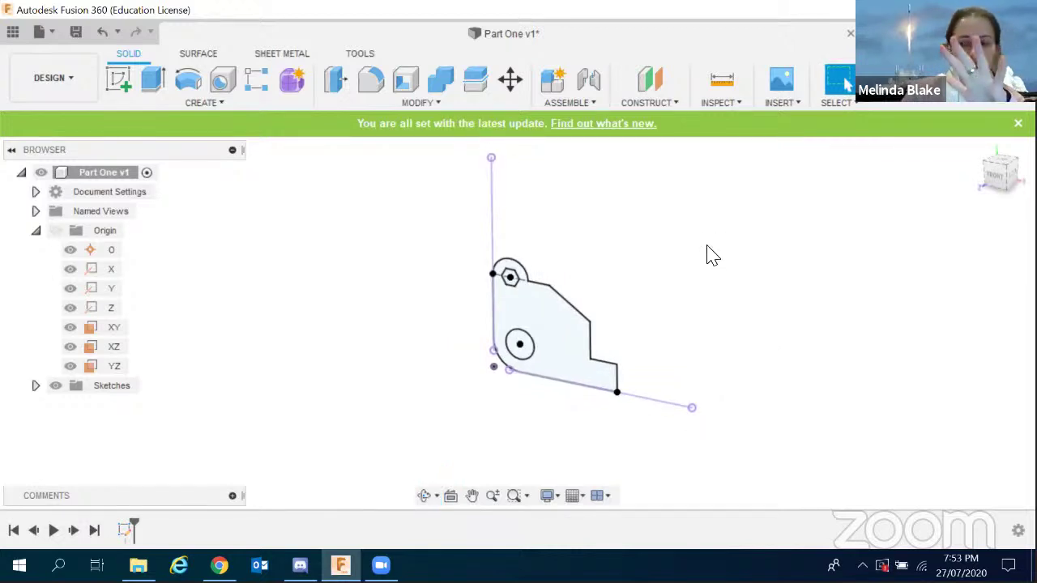
pyautogui.click(154, 79)
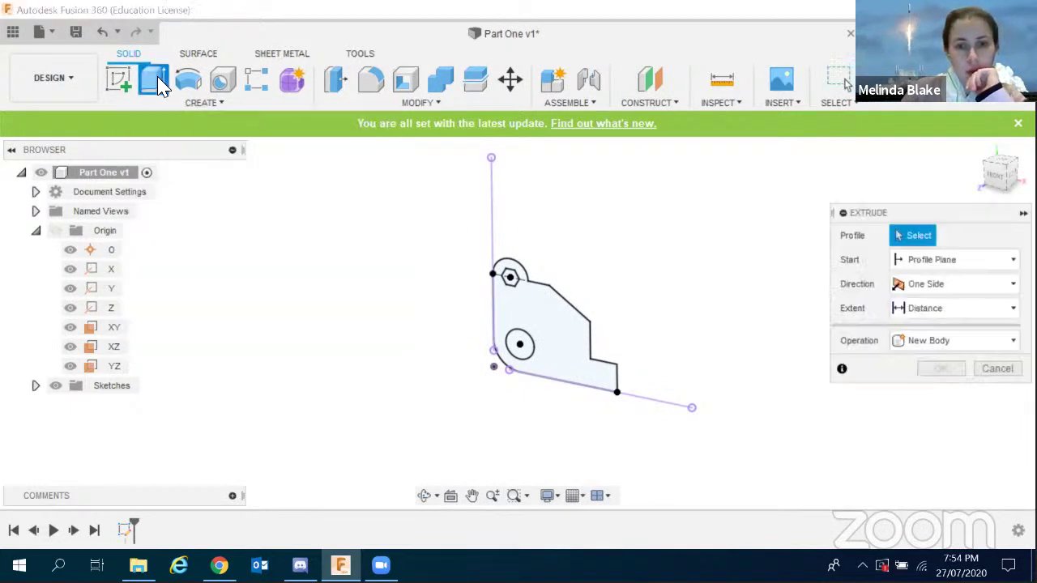
pyautogui.click(540, 312)
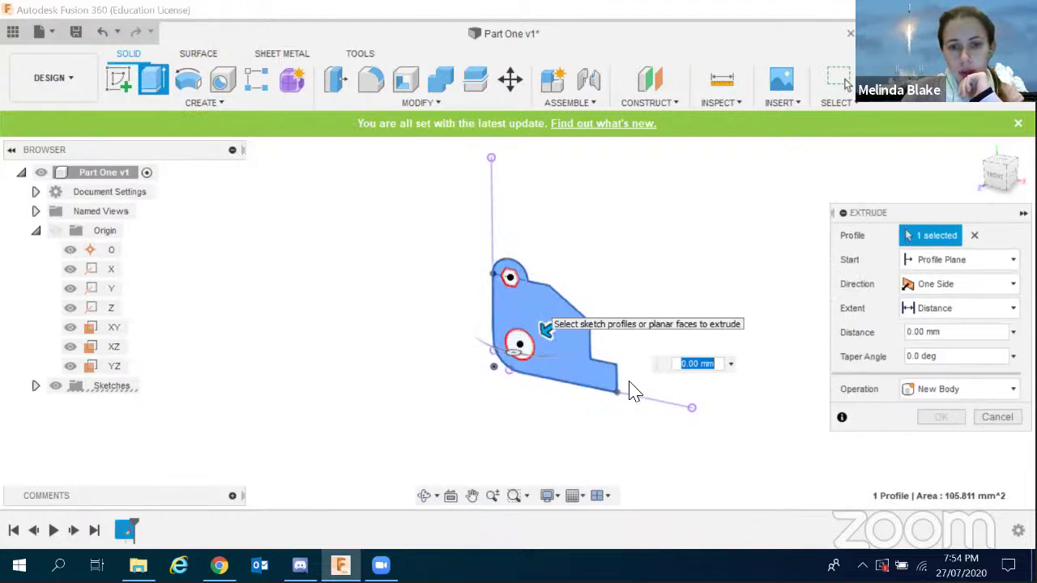
pyautogui.scroll(2, 634, 392)
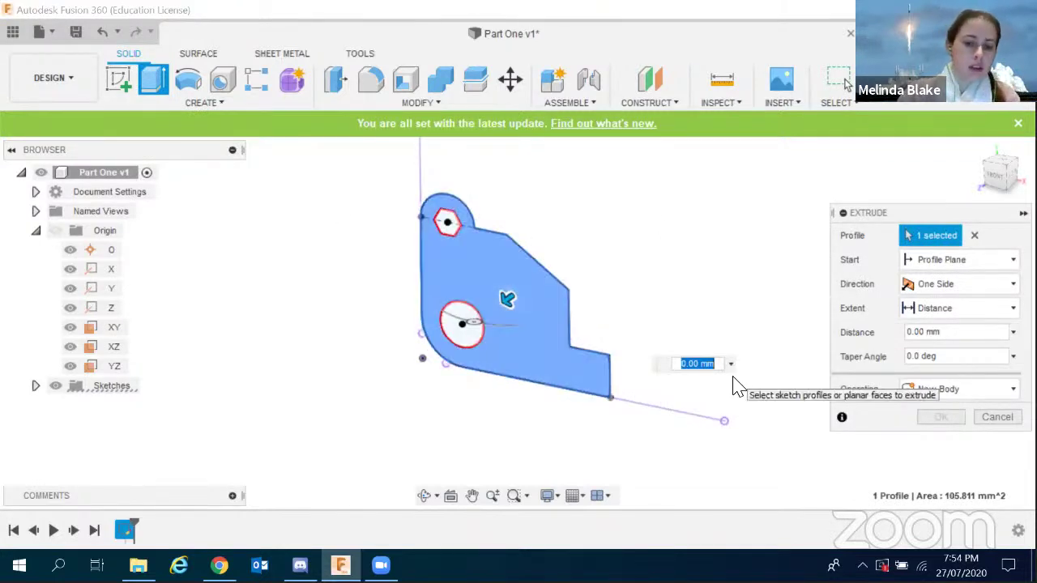
pyautogui.write('5')
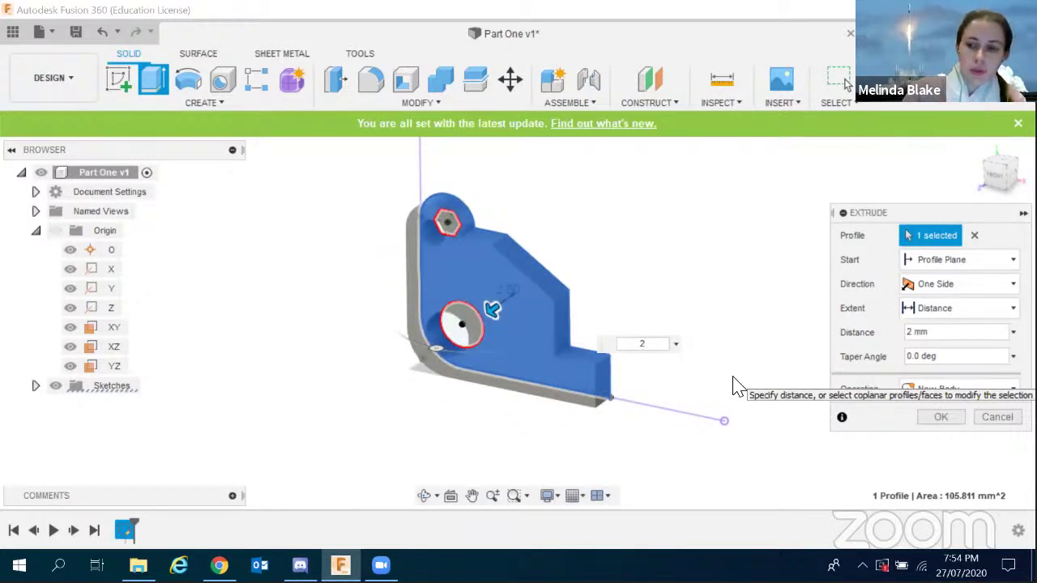
pyautogui.press('Return')
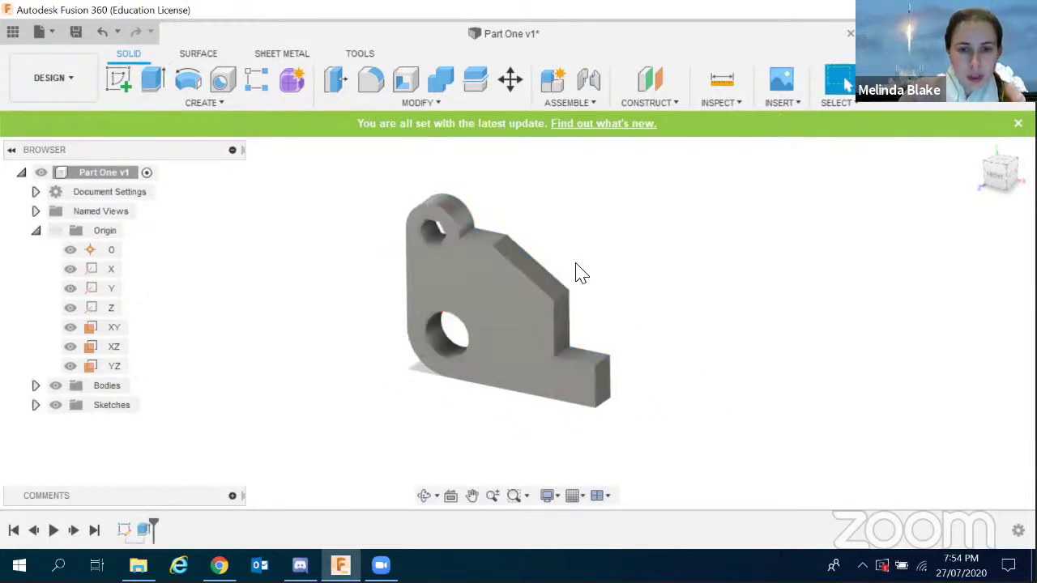
# Examine the extruded bracket from the back and from underneath.
pyautogui.scroll(2, 564, 267)
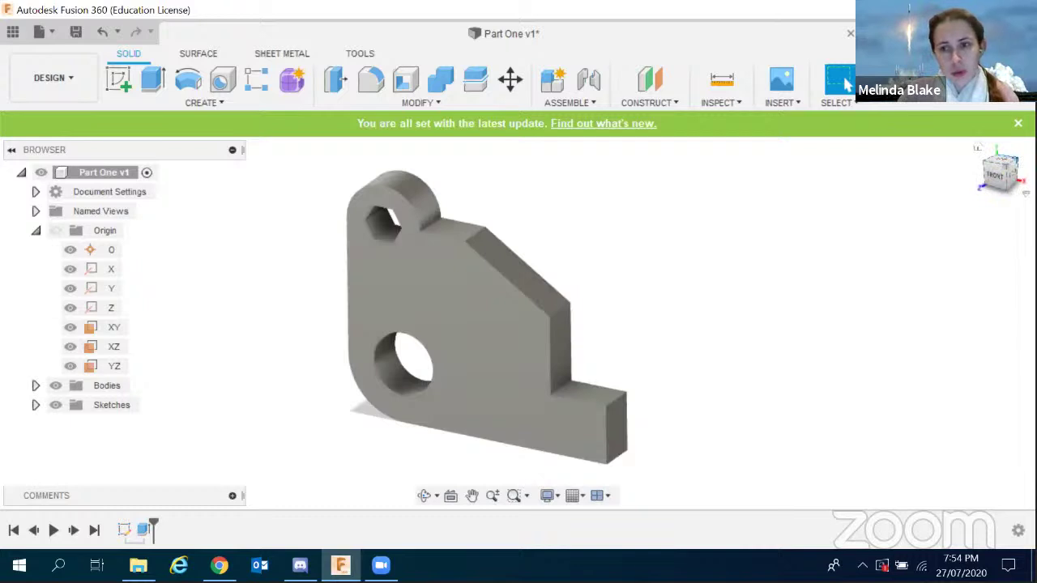
pyautogui.click(1013, 161)
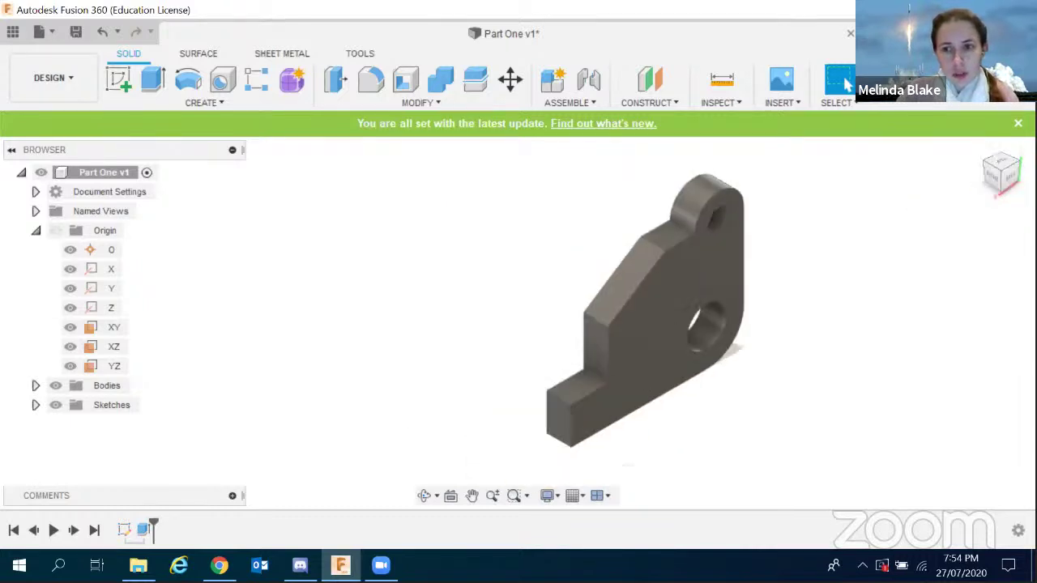
pyautogui.click(1016, 186)
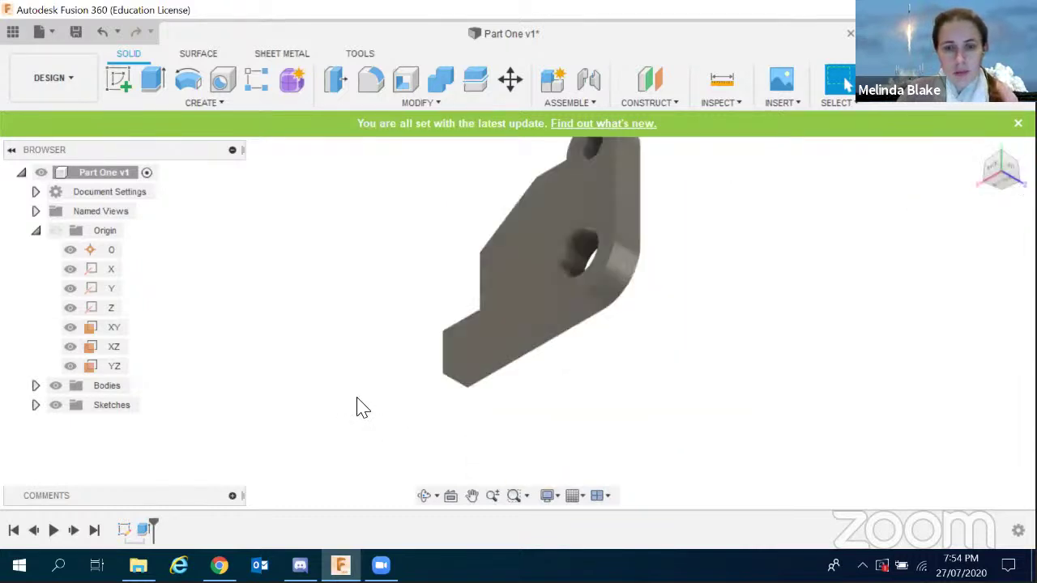
# Save the Part One design with the extruded bracket.
pyautogui.click(1009, 159)
pyautogui.moveTo(743, 308); pyautogui.dragTo(500, 354, button='middle')
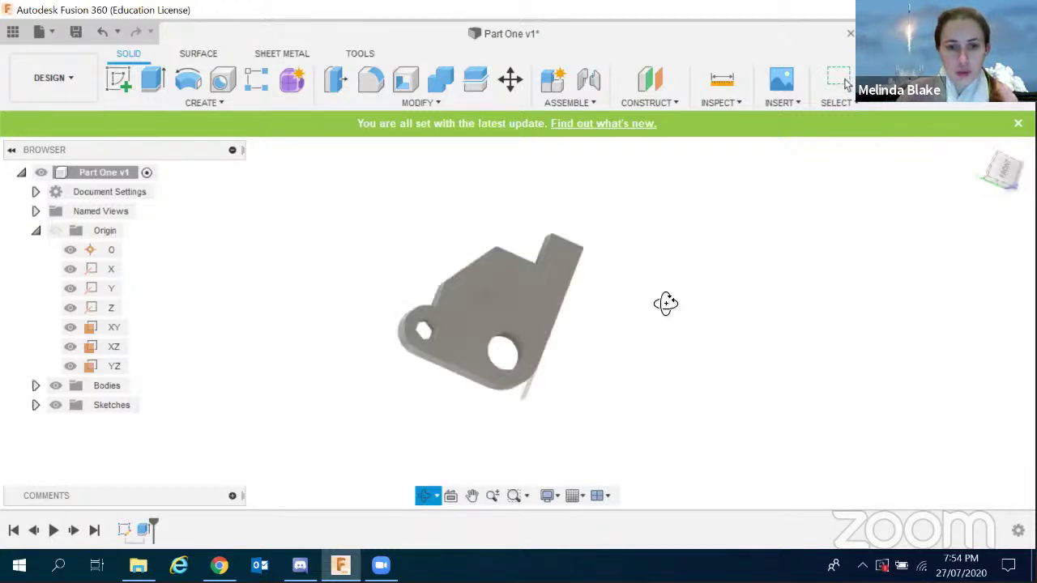
pyautogui.keyDown('shift'); pyautogui.moveTo(666, 304); pyautogui.dragTo(489, 238, button='middle'); pyautogui.keyUp('shift')
pyautogui.keyDown('shift'); pyautogui.moveTo(424, 331); pyautogui.dragTo(692, 299, button='middle'); pyautogui.keyUp('shift')
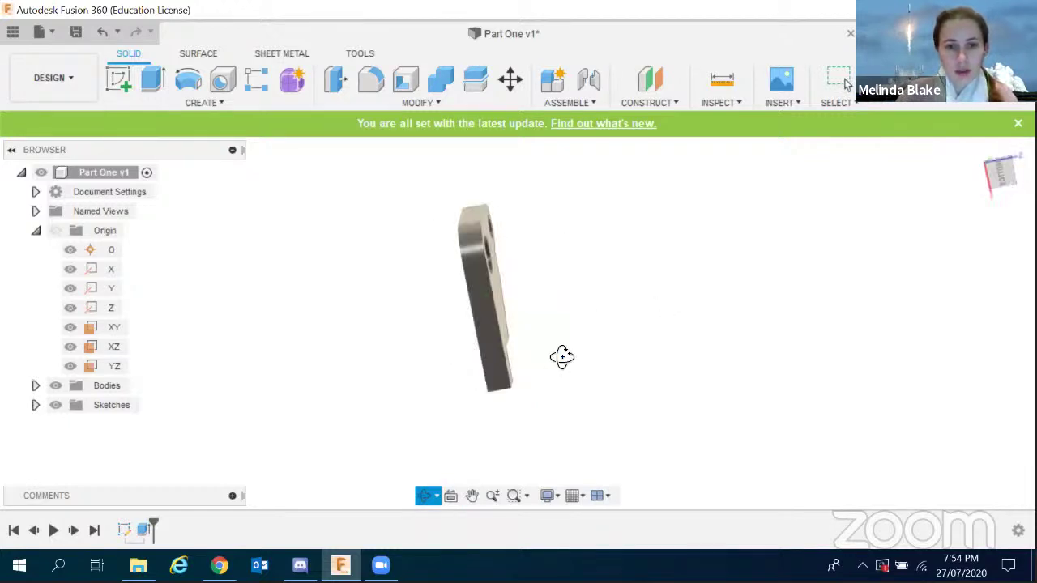
pyautogui.keyDown('shift'); pyautogui.moveTo(578, 472); pyautogui.dragTo(336, 467, button='middle'); pyautogui.keyUp('shift')
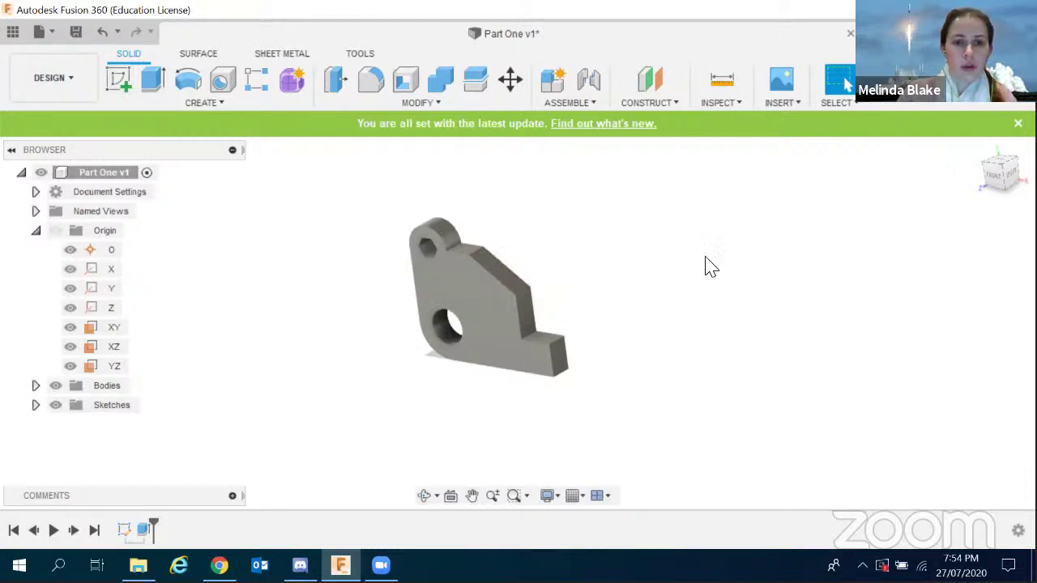
pyautogui.click(76, 32)
pyautogui.click(520, 299)
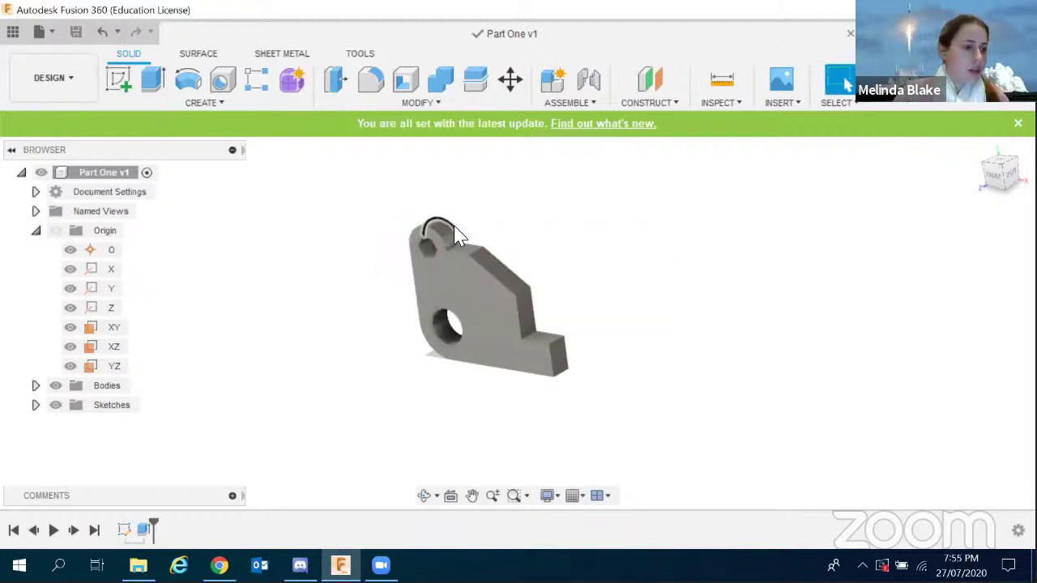
# Switch to the CAD Drawings presentation in Chrome, view the flange drawing on slide 2, and return to Fusion 360.
pyautogui.click(220, 565)
pyautogui.click(125, 296)
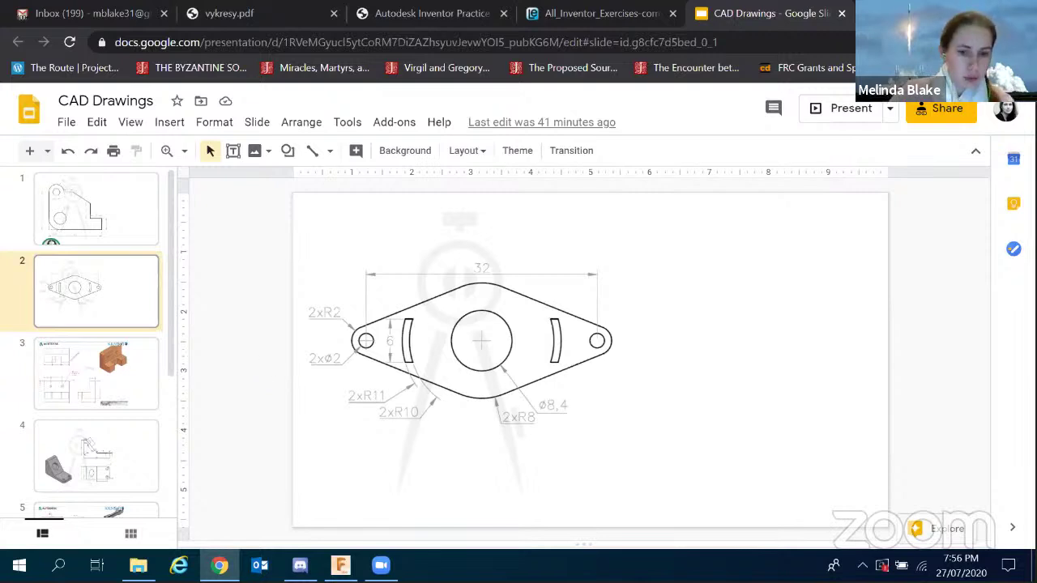
pyautogui.click(340, 565)
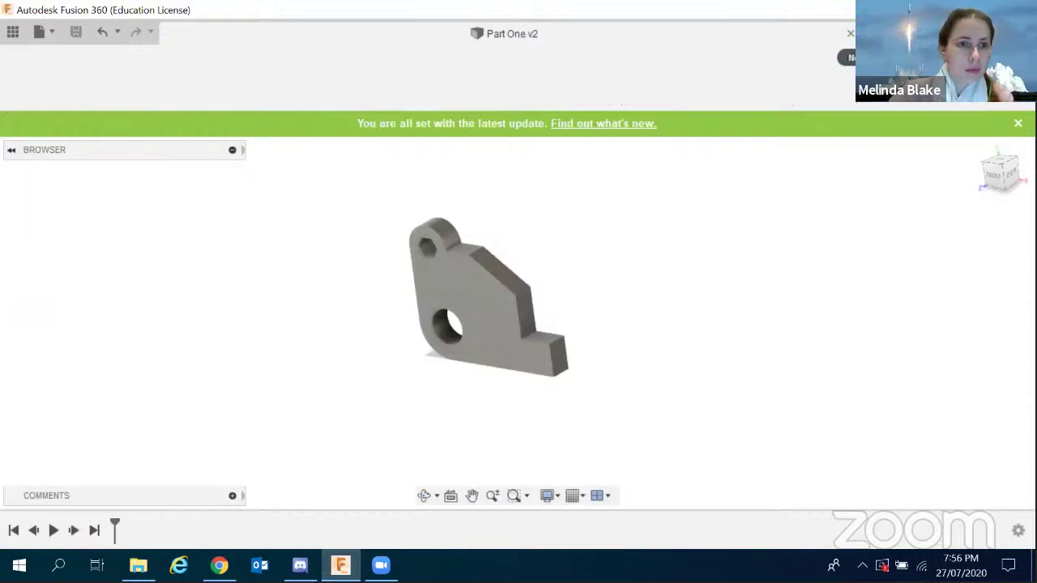
# Create a new empty design and save it as Part 2 in the 27022020 folder of My First Project.
pyautogui.hotkey('ctrl', 's')
pyautogui.write('Part')
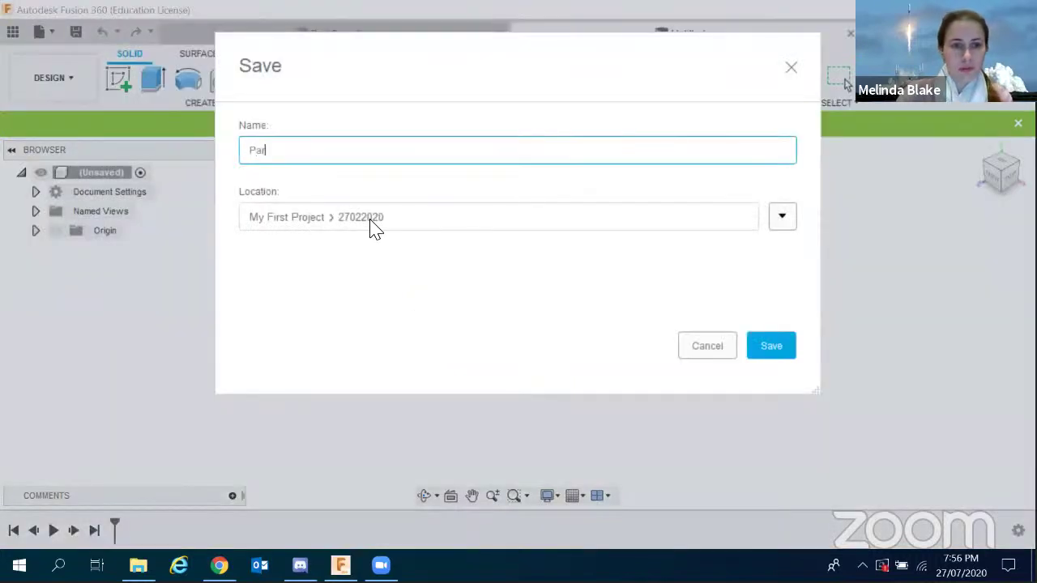
pyautogui.write(' 1')
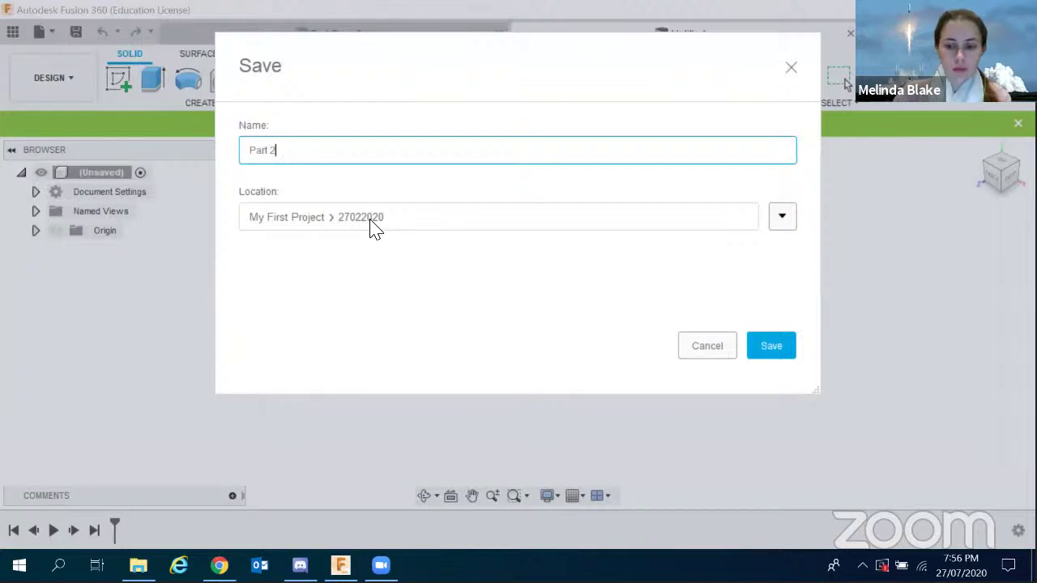
pyautogui.press('Return')
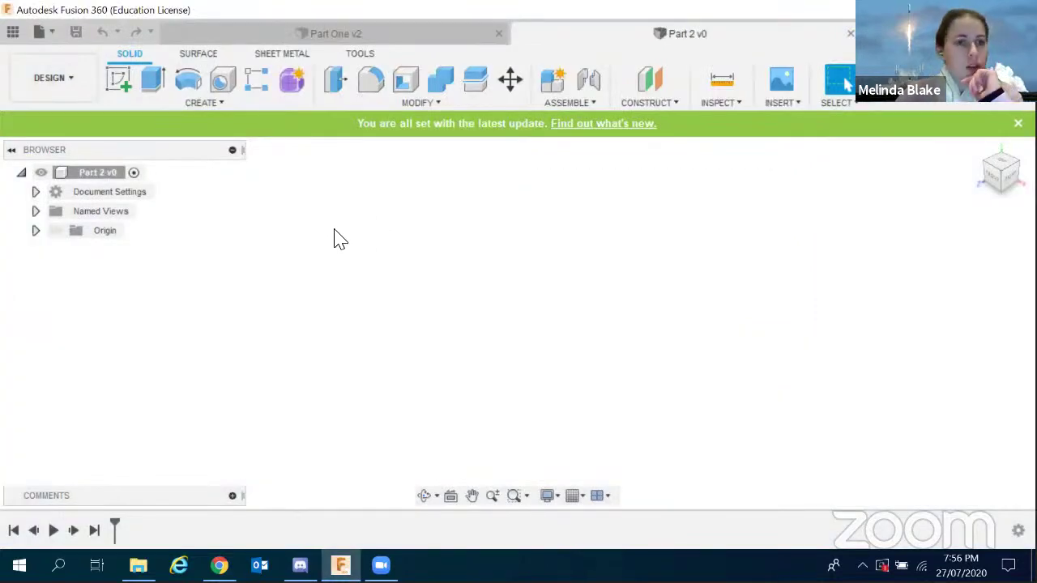
# Start a new sketch on the XY origin plane.
pyautogui.click(117, 84)
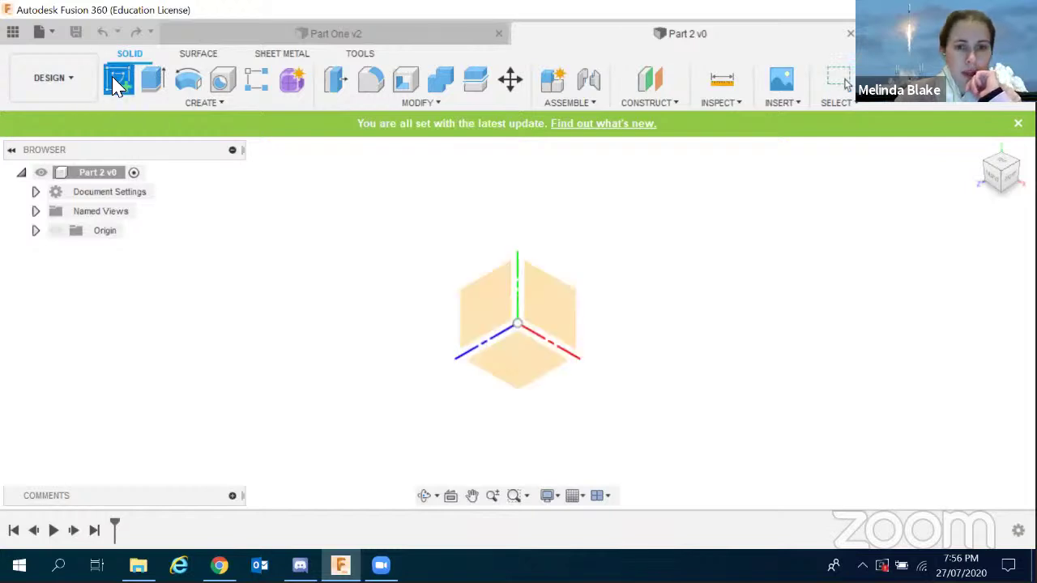
pyautogui.click(35, 230)
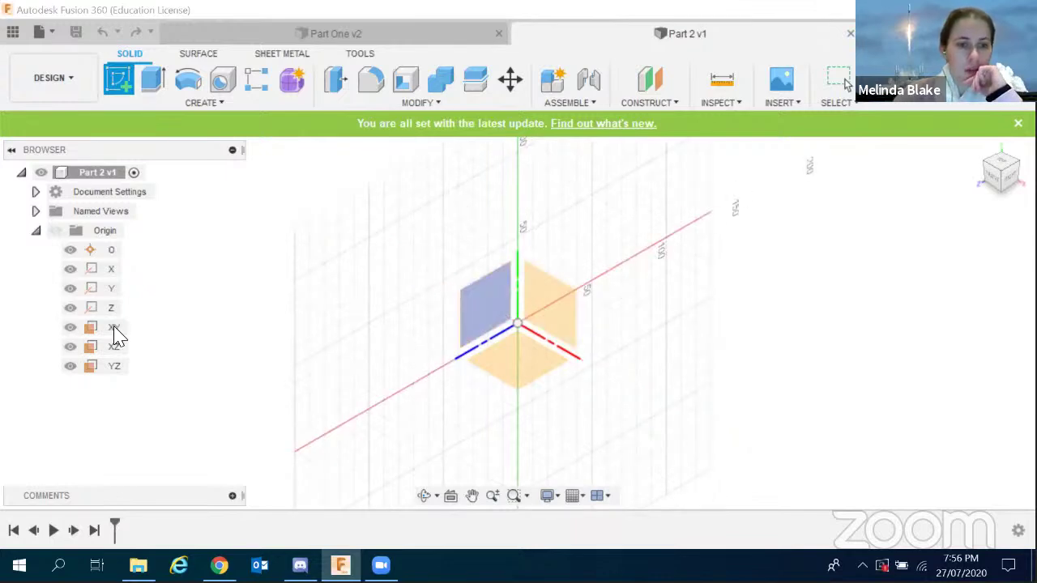
pyautogui.click(537, 301)
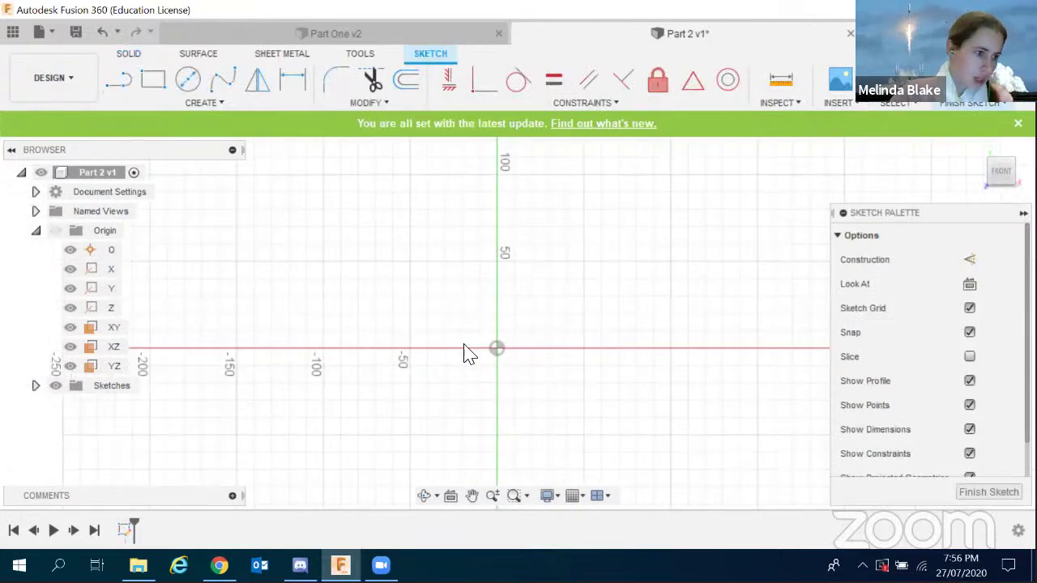
# Project the X and Y origin axes into the sketch with Projection Link on.
pyautogui.scroll(4, 503, 364)
pyautogui.scroll(3, 503, 372)
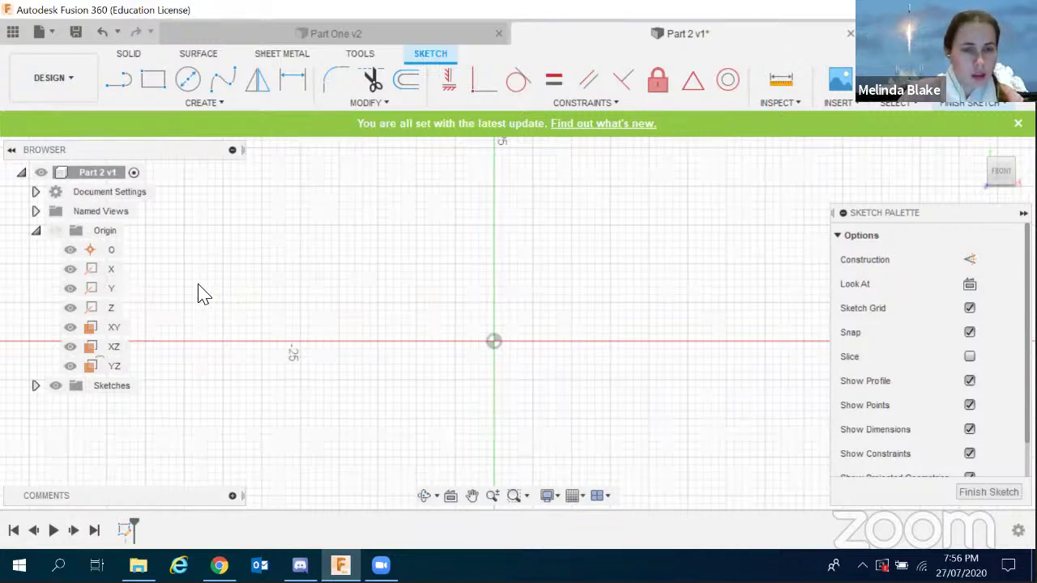
pyautogui.click(201, 104)
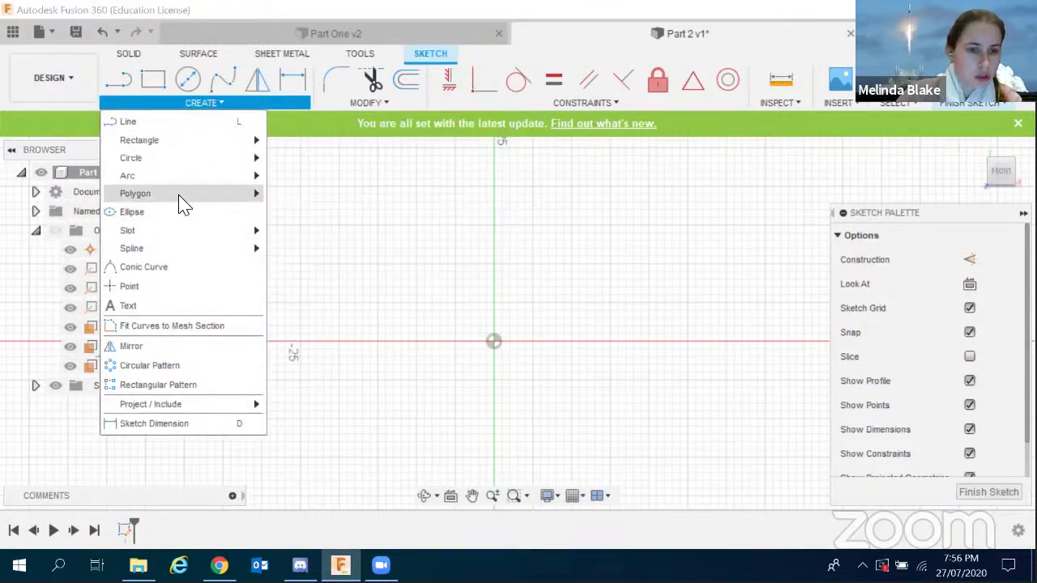
pyautogui.moveTo(243, 405)
pyautogui.click(297, 407)
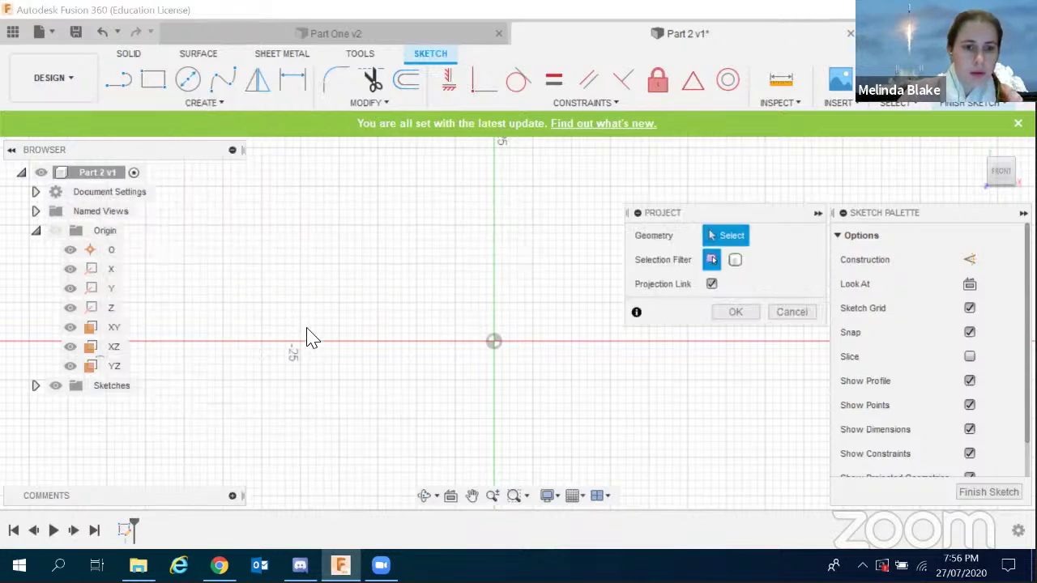
pyautogui.click(109, 271)
pyautogui.click(111, 291)
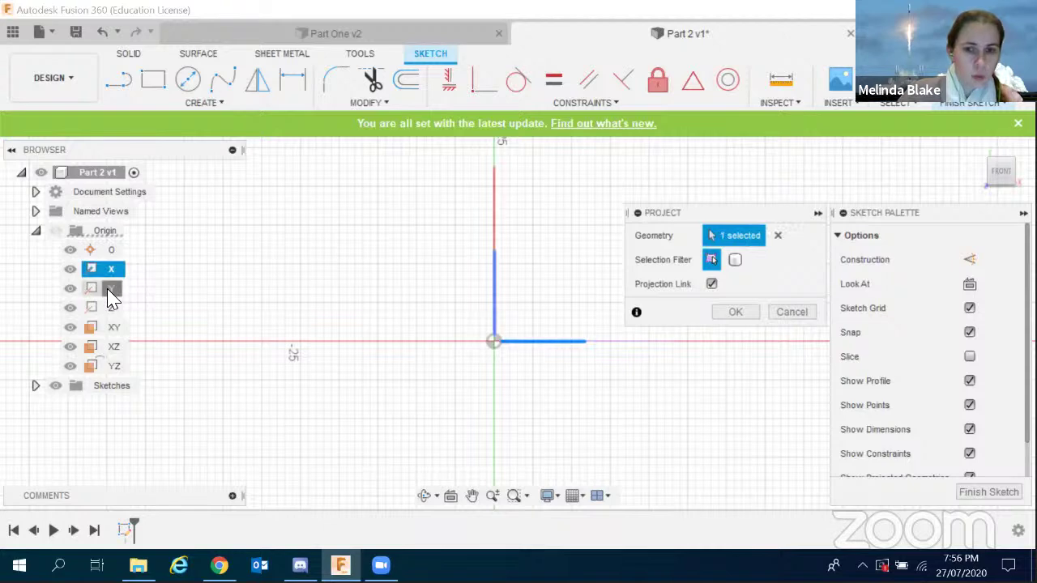
pyautogui.click(743, 314)
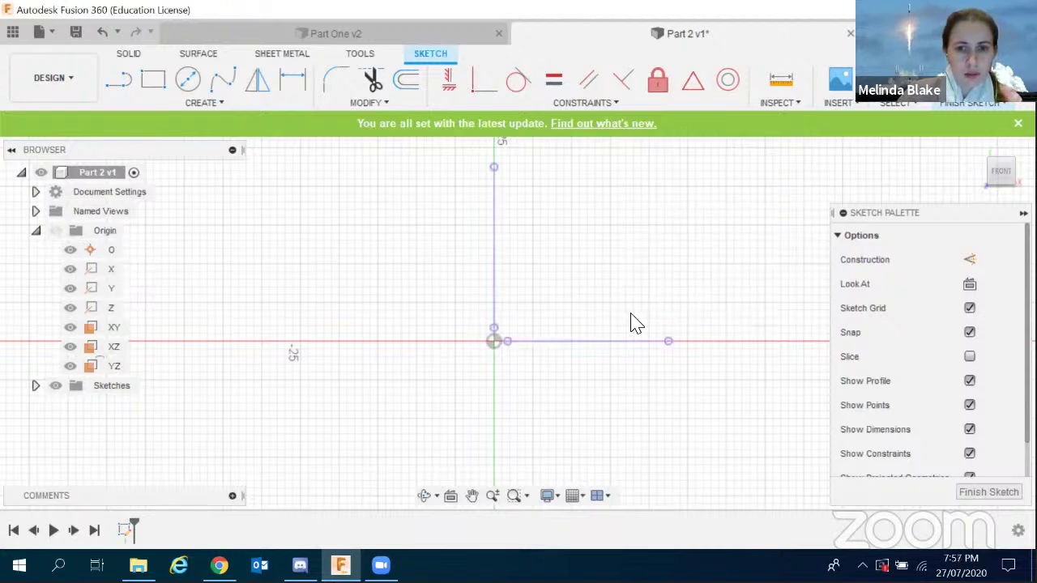
# Sketch a center diameter circle about 18 mm across, centred on the origin.
pyautogui.scroll(-1, 449, 374)
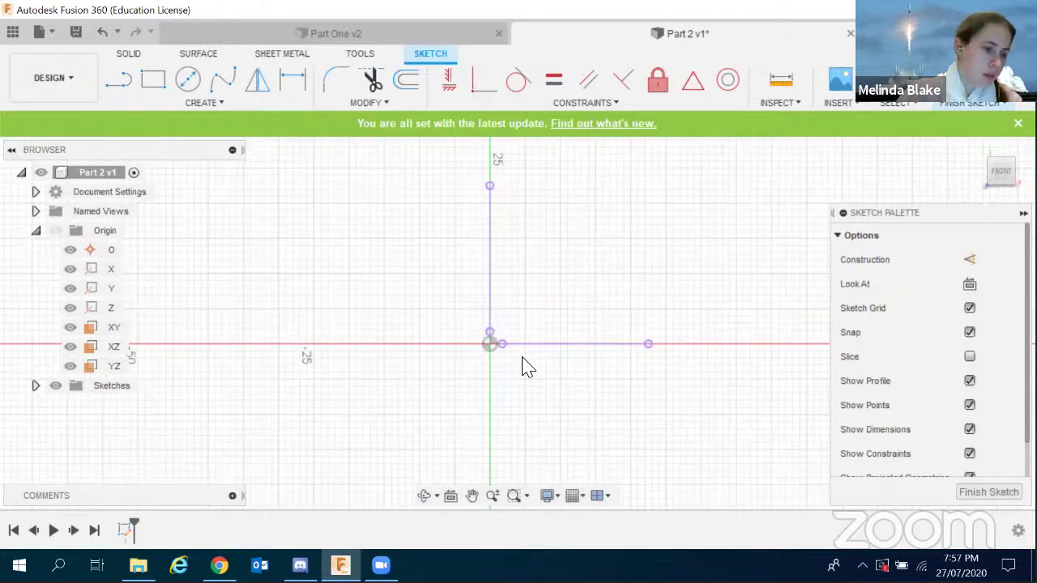
pyautogui.click(186, 81)
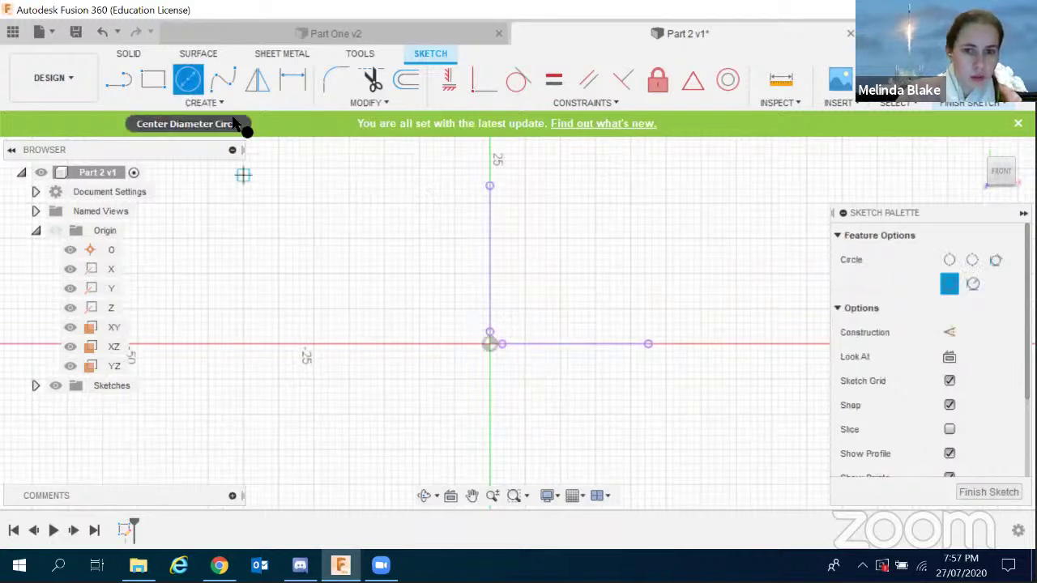
pyautogui.click(490, 344)
pyautogui.click(549, 313)
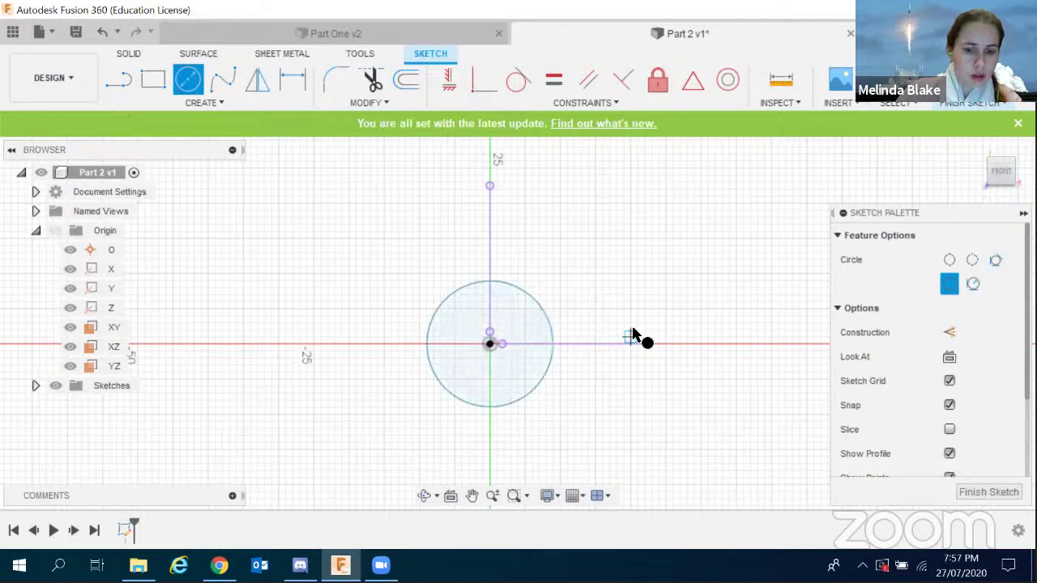
# Dimension the circle at the origin with a diameter of 8.4 mm.
pyautogui.press('d')
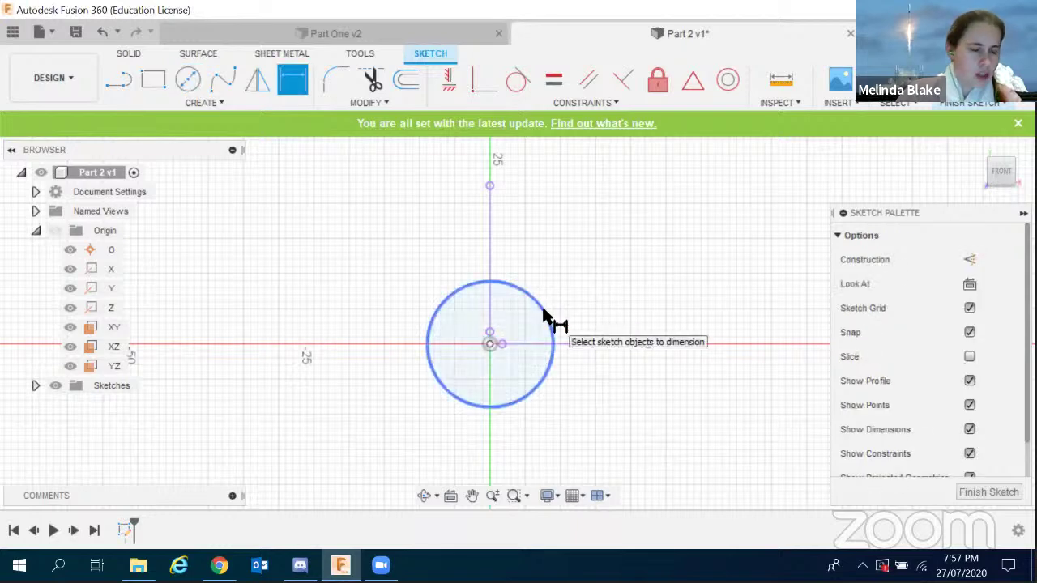
pyautogui.click(544, 316)
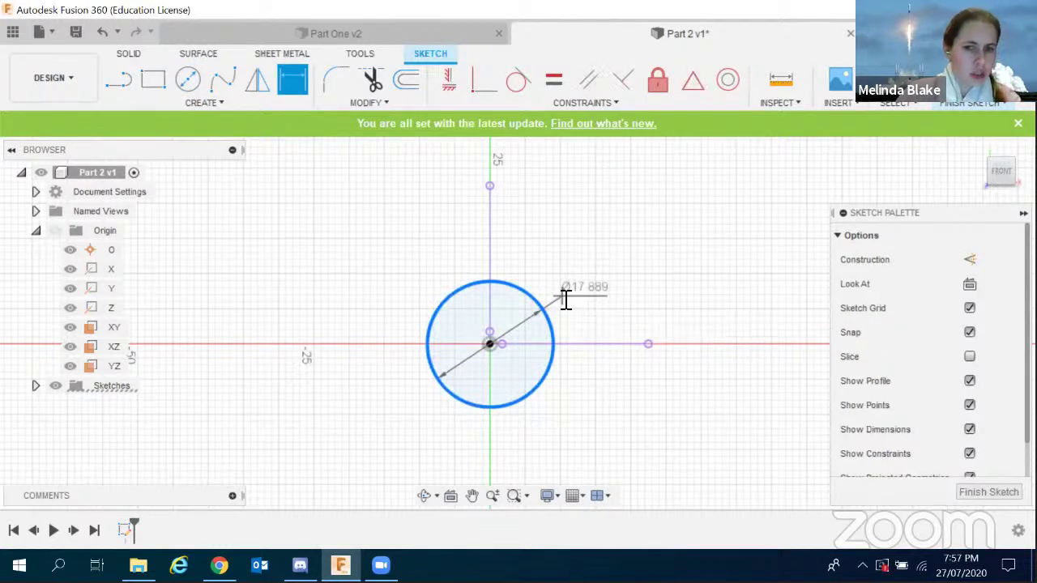
pyautogui.click(566, 298)
pyautogui.write('8.4')
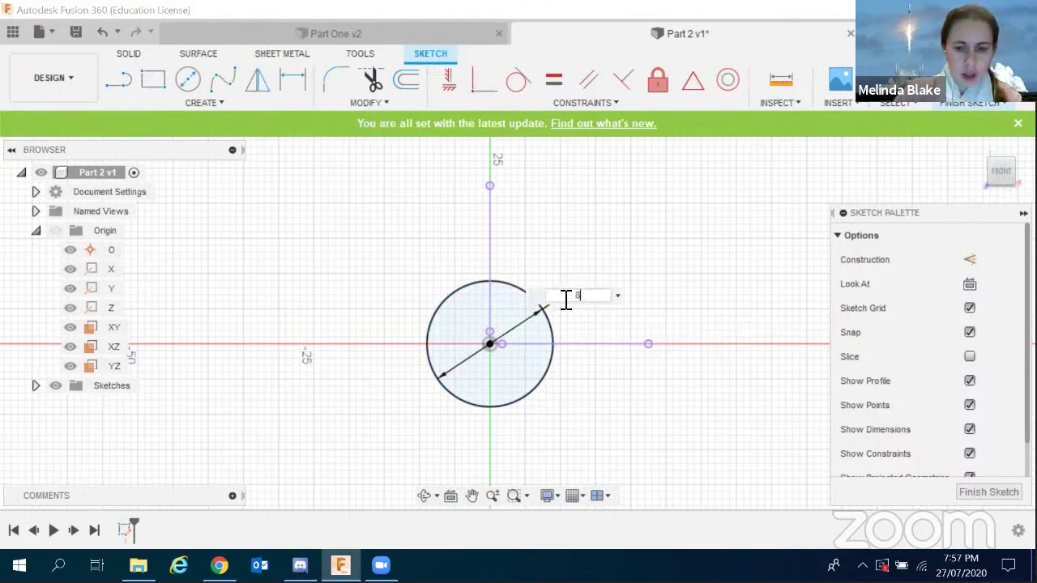
pyautogui.press('BackSpace')
pyautogui.press('BackSpace')
pyautogui.write('.4')
pyautogui.press('Return')
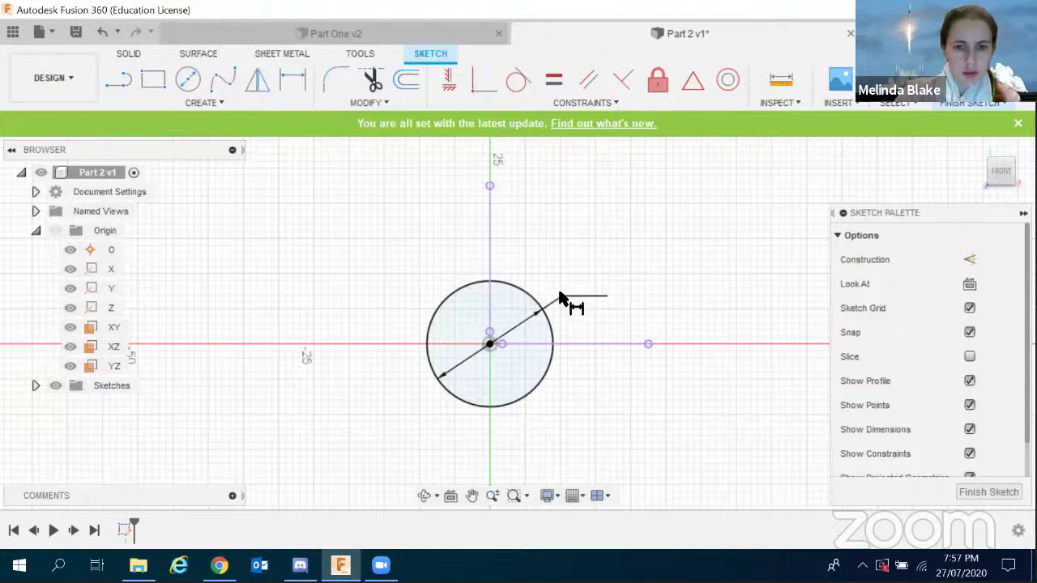
# Sketch a construction circle about 20.6 mm in diameter around the 8.4 mm circle, centred on the origin.
pyautogui.scroll(1, 516, 392)
pyautogui.scroll(2, 515, 392)
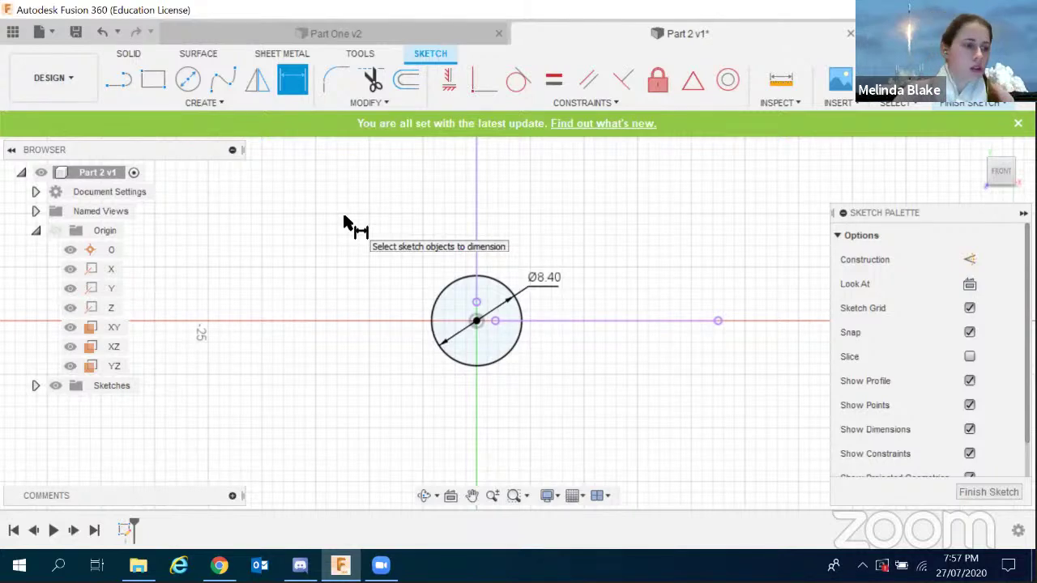
pyautogui.click(191, 83)
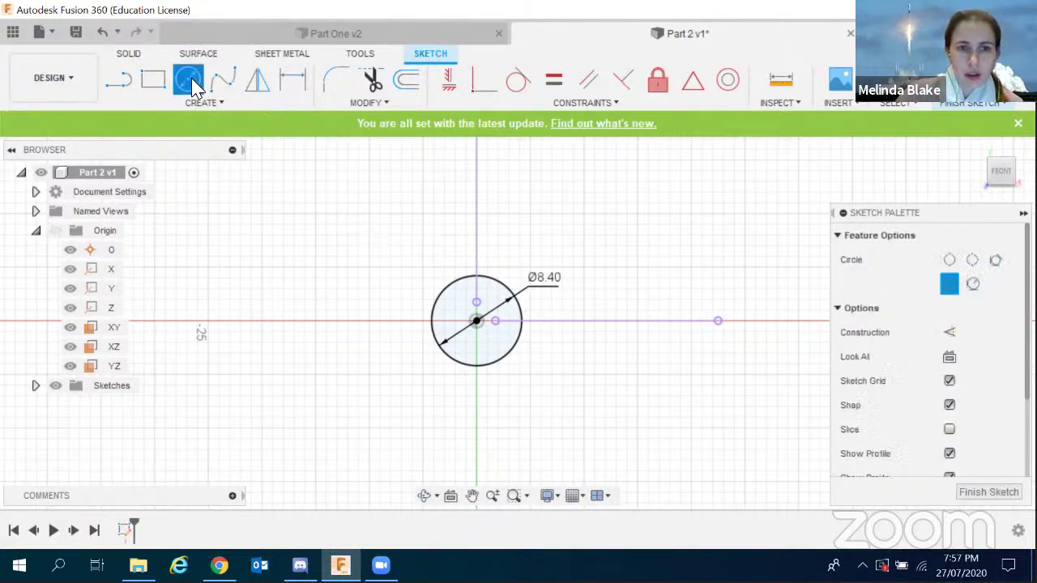
pyautogui.click(951, 334)
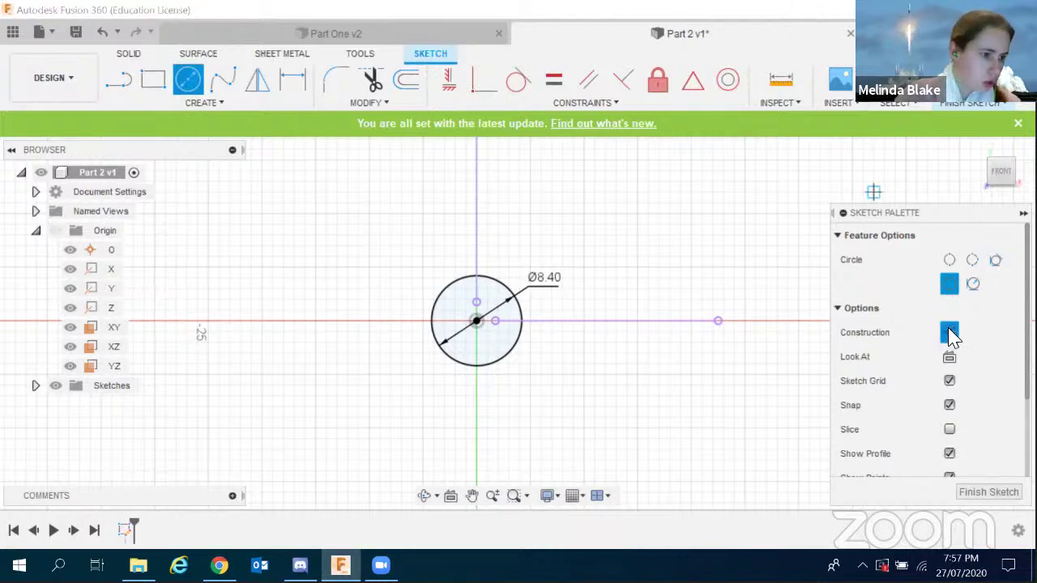
pyautogui.click(950, 333)
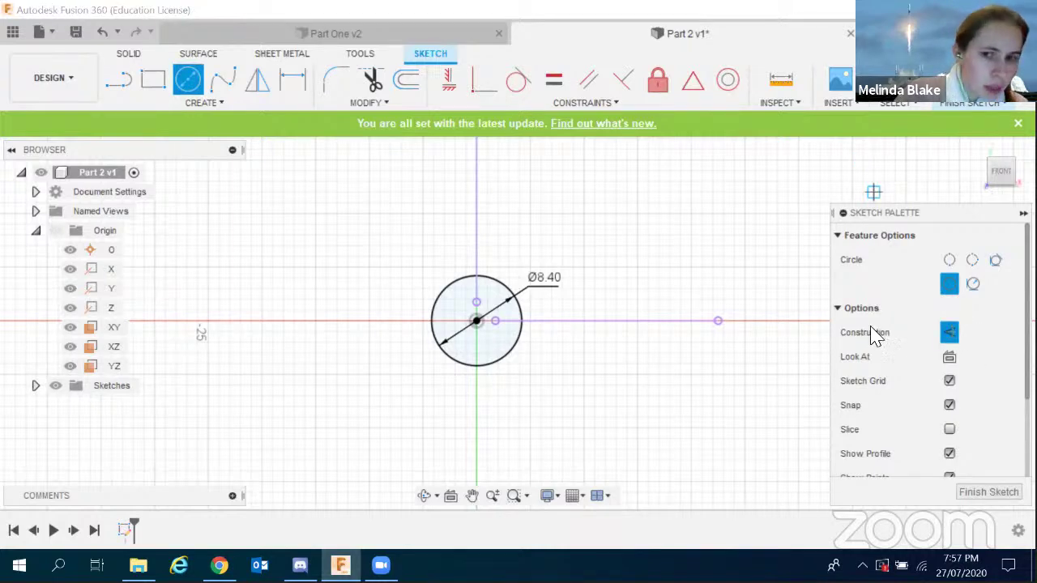
pyautogui.click(477, 322)
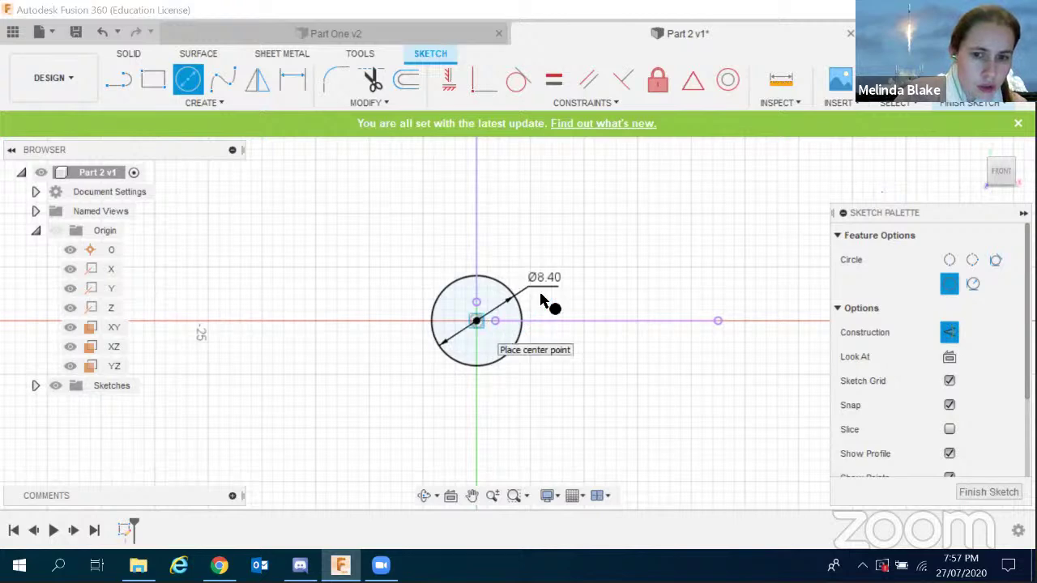
pyautogui.click(572, 269)
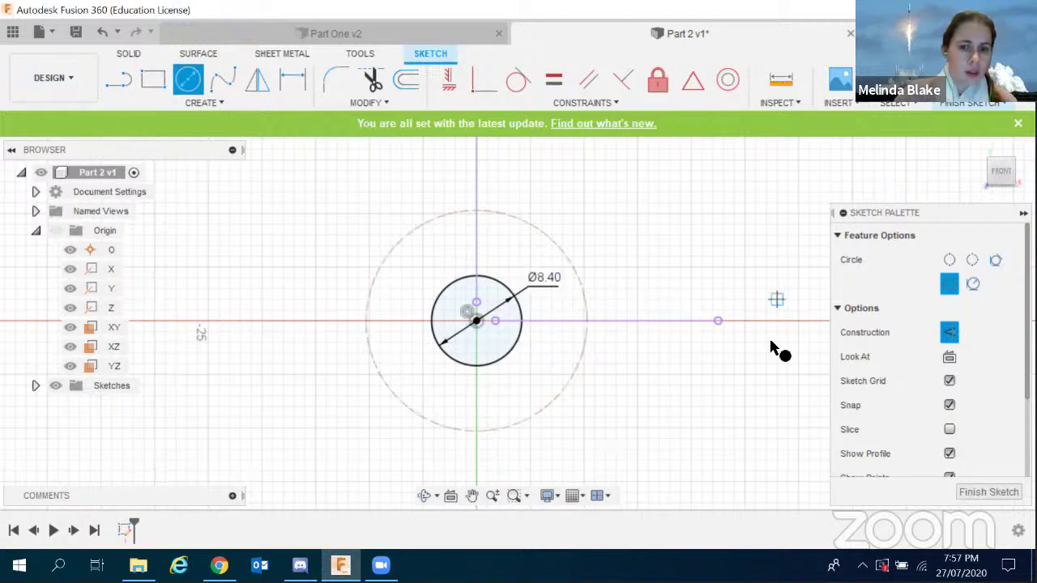
# Dimension the construction circle with a diameter of 16 mm.
pyautogui.press('d')
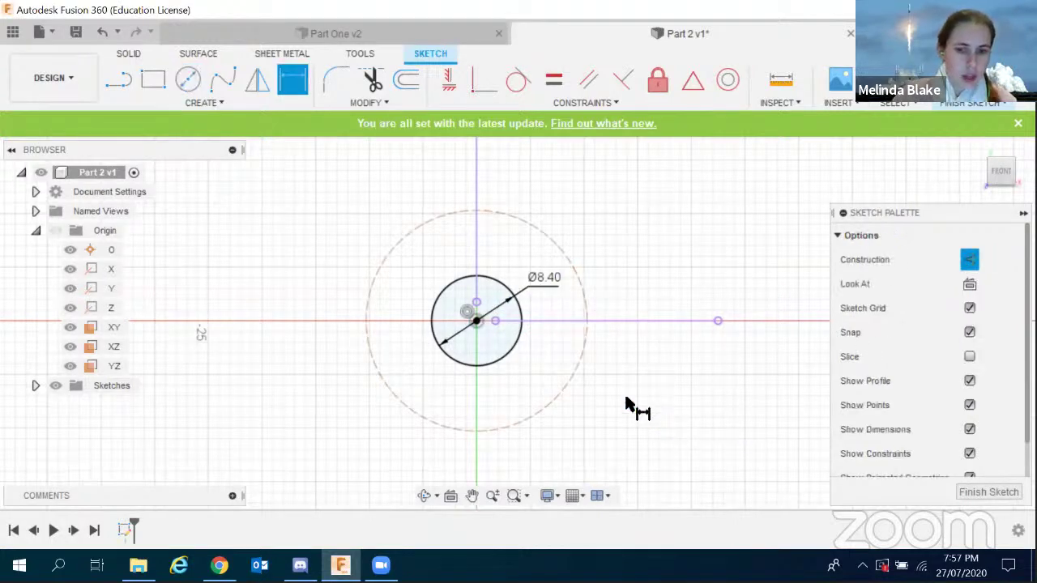
pyautogui.click(577, 387)
pyautogui.click(600, 444)
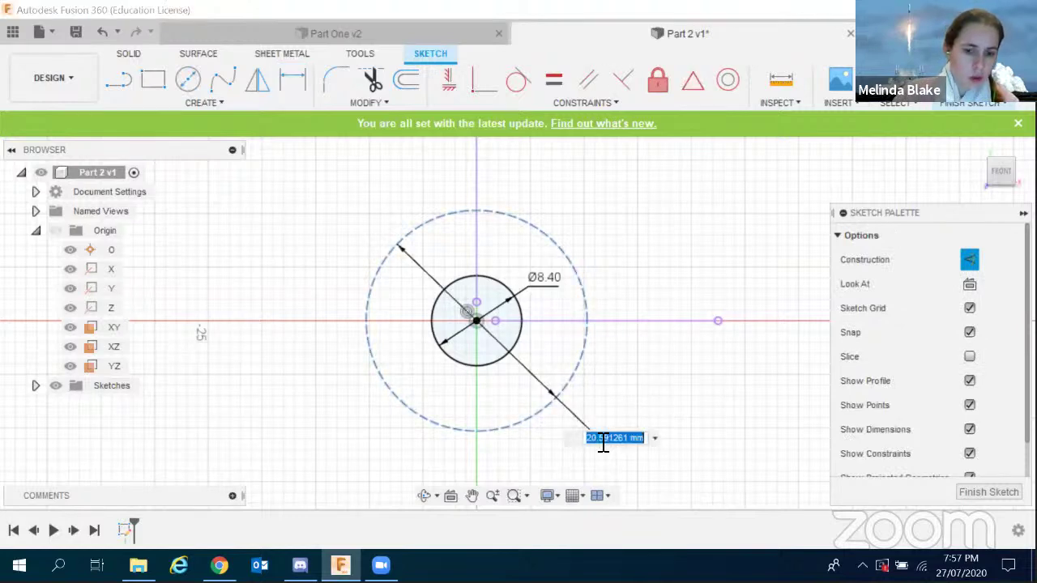
pyautogui.write('8')
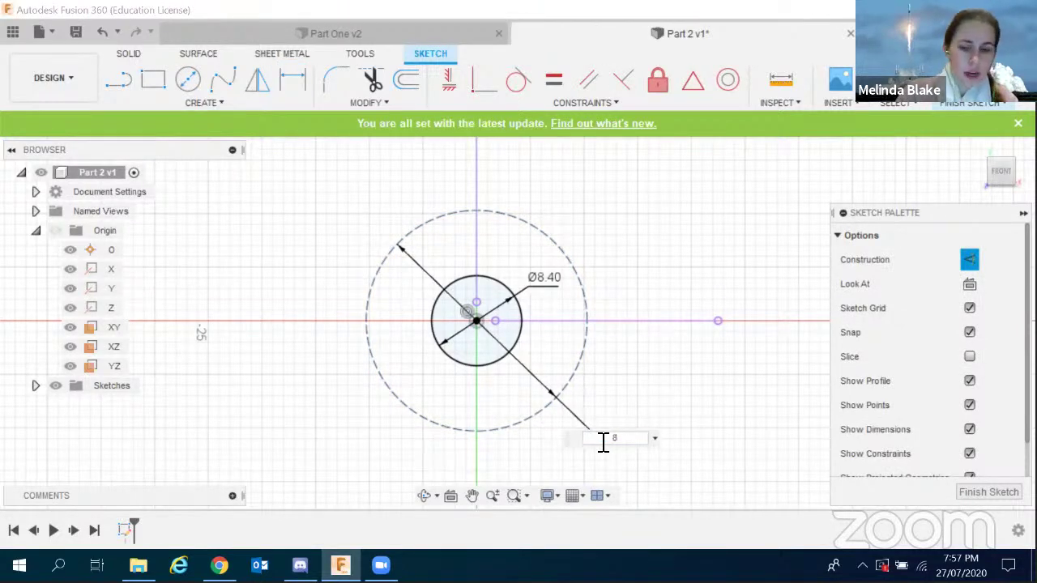
pyautogui.press('BackSpace')
pyautogui.write('16')
pyautogui.press('Return')
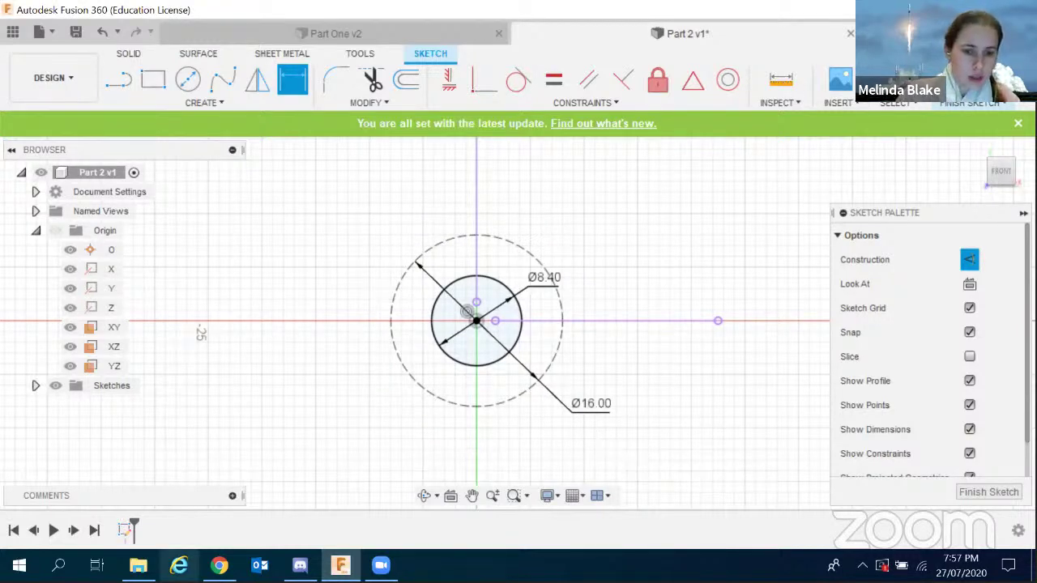
# Switch to the CAD Drawings presentation in Chrome to check the flange drawing's remaining dimensions.
pyautogui.click(218, 565)
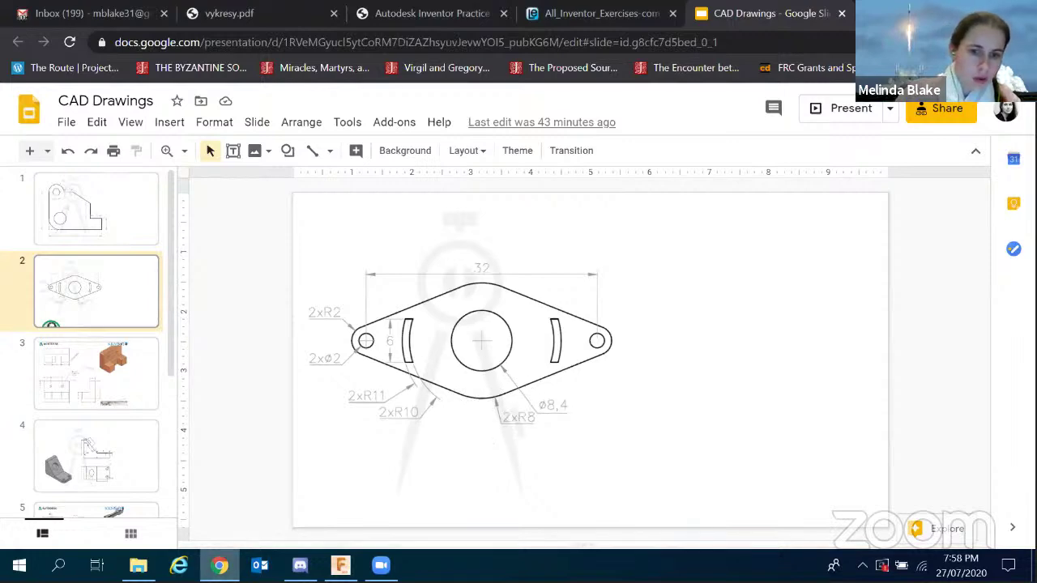
# Return to Fusion 360 and sketch two non-construction 4 mm circles on the horizontal axis, about 18 mm right and 22 mm left of the origin.
pyautogui.hotkey('alt', 'Tab')
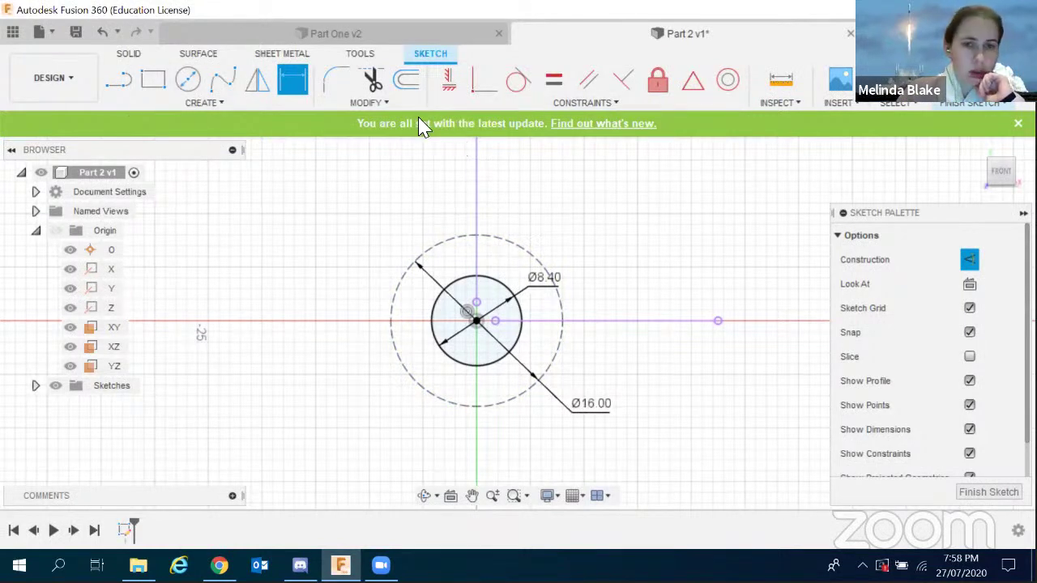
pyautogui.click(967, 268)
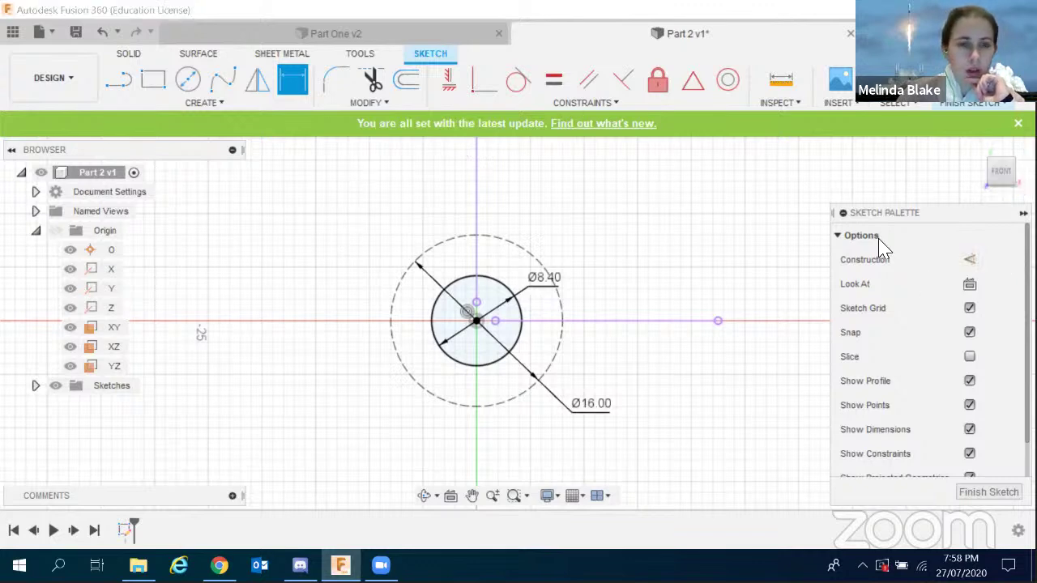
pyautogui.click(188, 79)
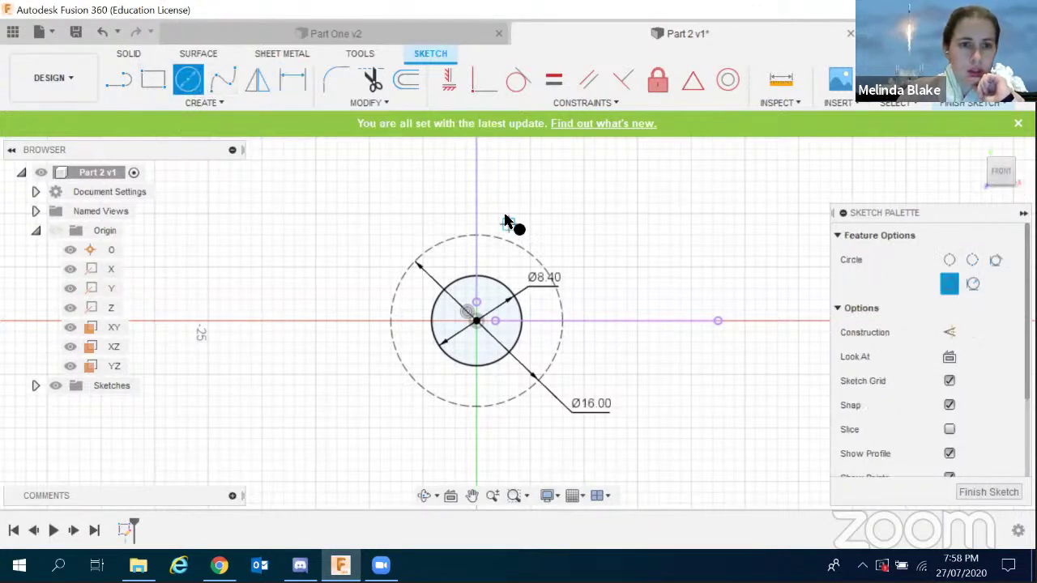
pyautogui.click(670, 321)
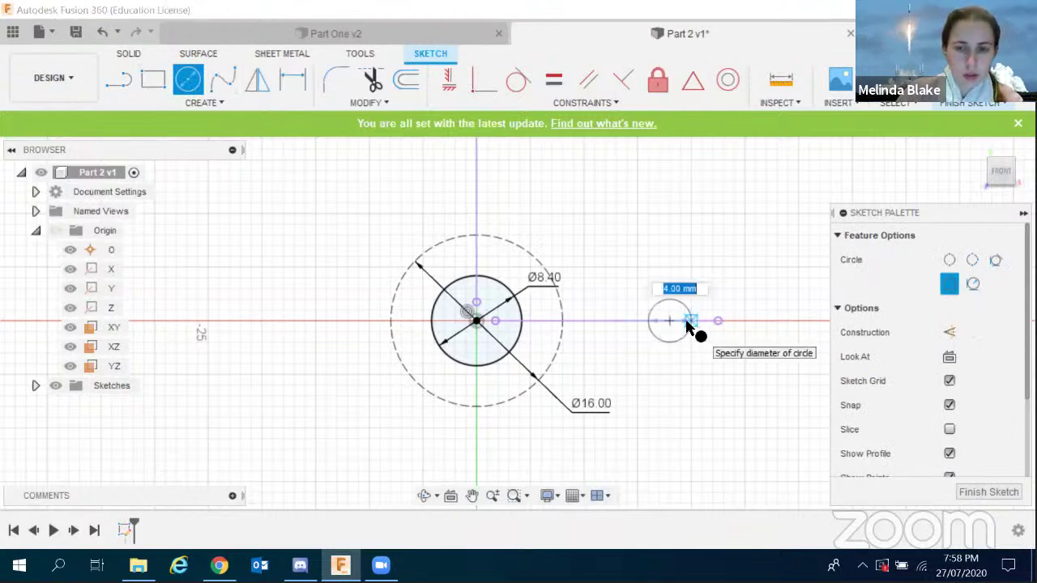
pyautogui.press('Return')
pyautogui.click(241, 321)
pyautogui.click(266, 324)
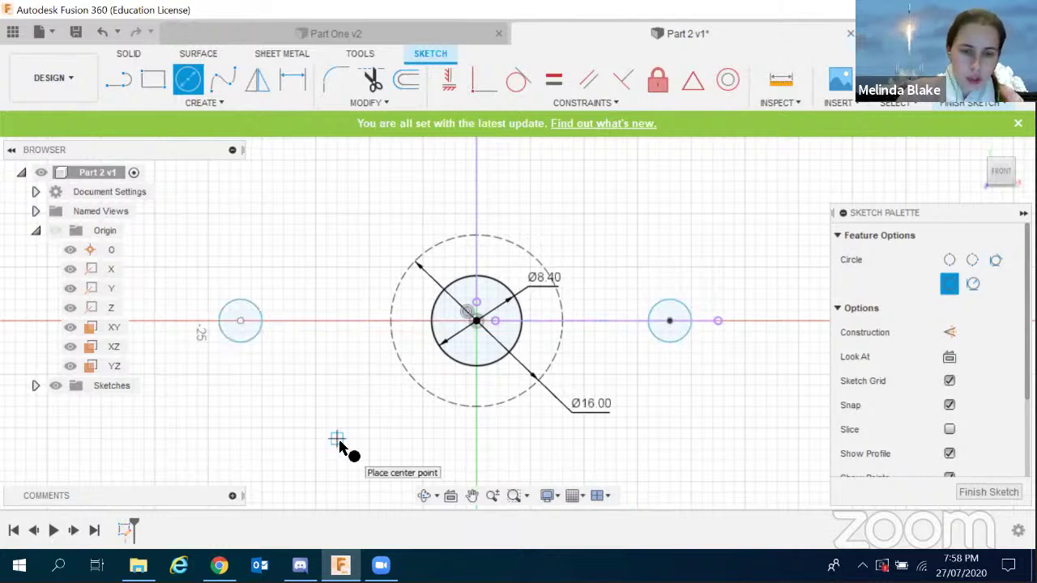
# Dimension the small circle left of the origin with a diameter of 2 mm.
pyautogui.press('d')
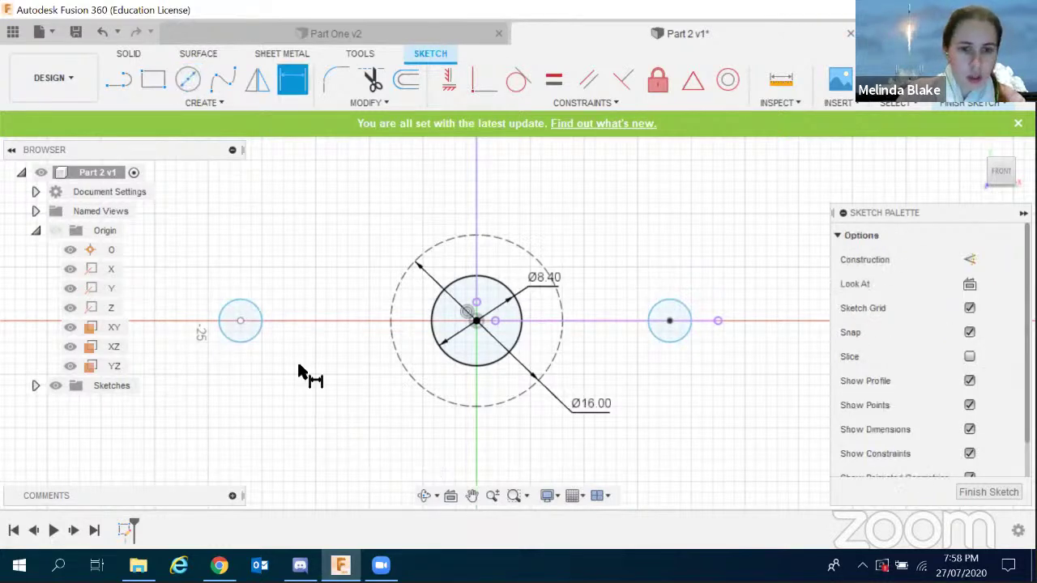
pyautogui.click(242, 344)
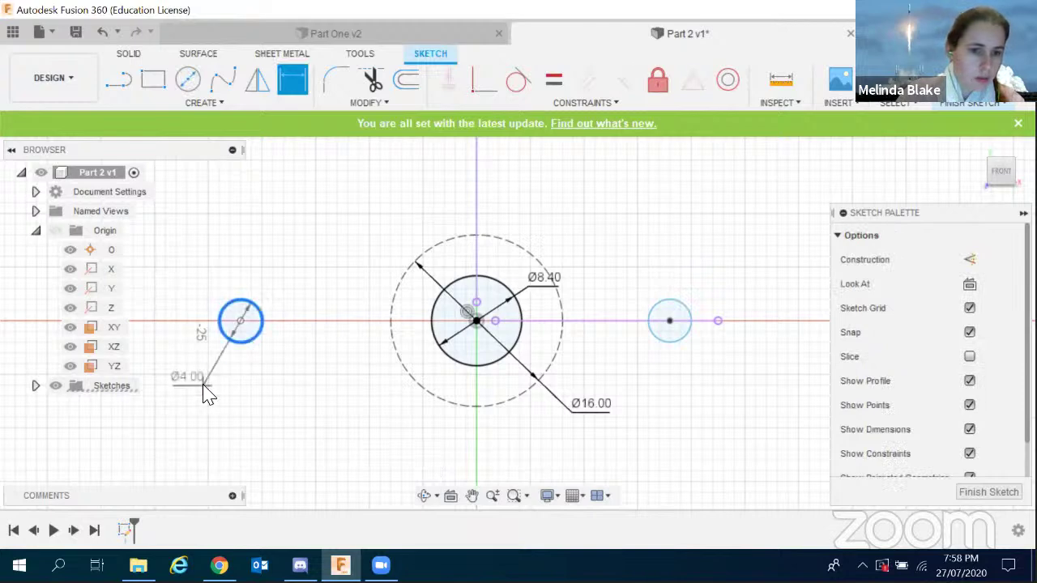
pyautogui.click(207, 387)
pyautogui.write('2')
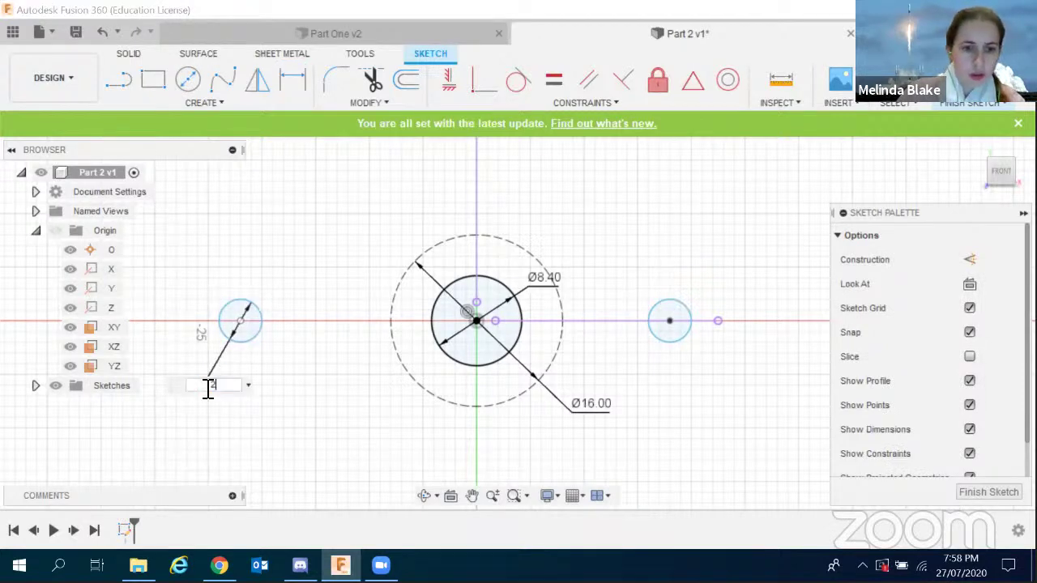
pyautogui.press('Return')
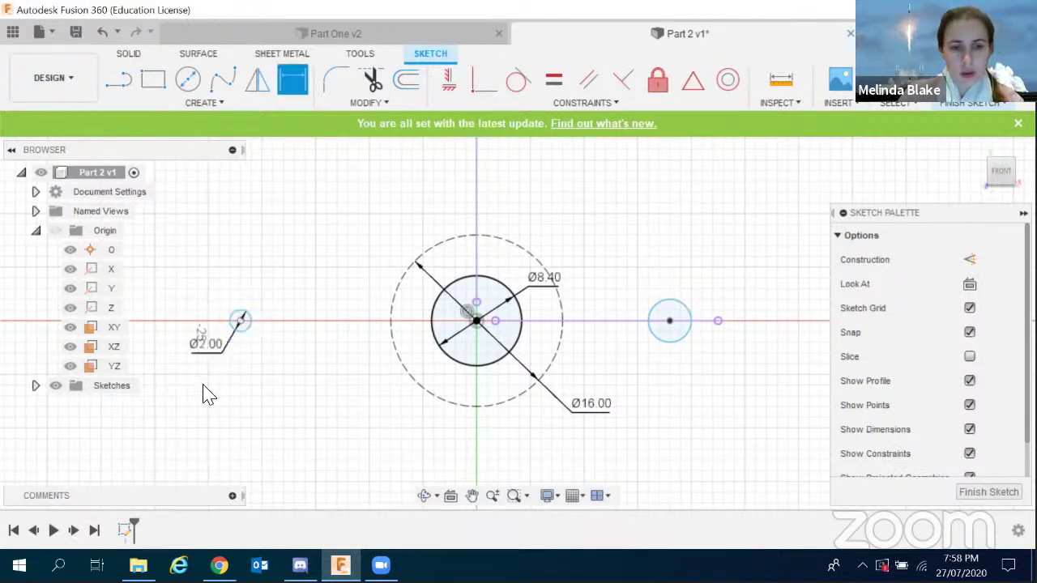
# Dimension the right small circle's diameter by linking it to the left small circle's diameter dimension, d3.
pyautogui.click(683, 341)
pyautogui.click(719, 366)
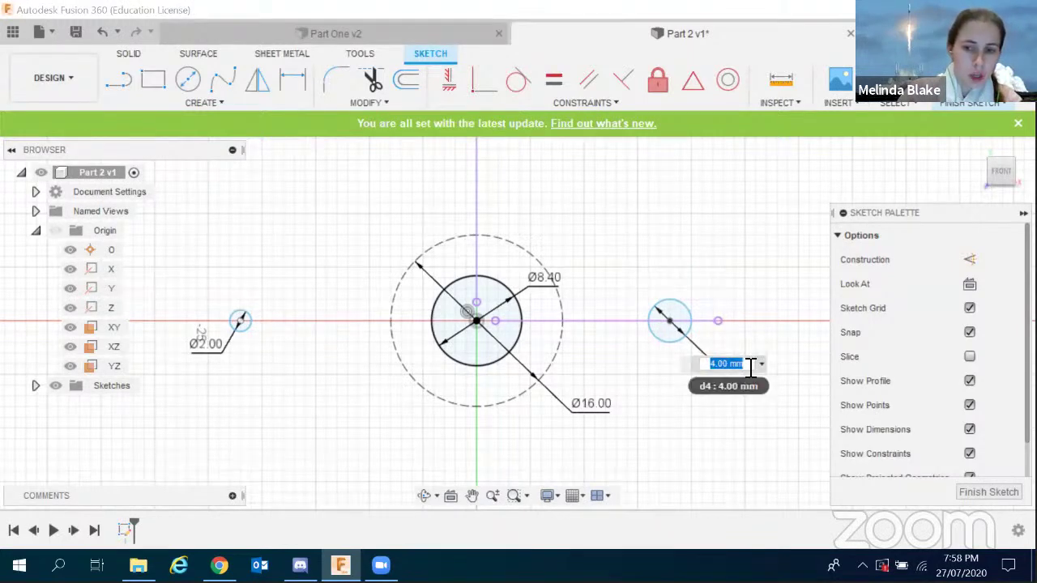
pyautogui.click(205, 352)
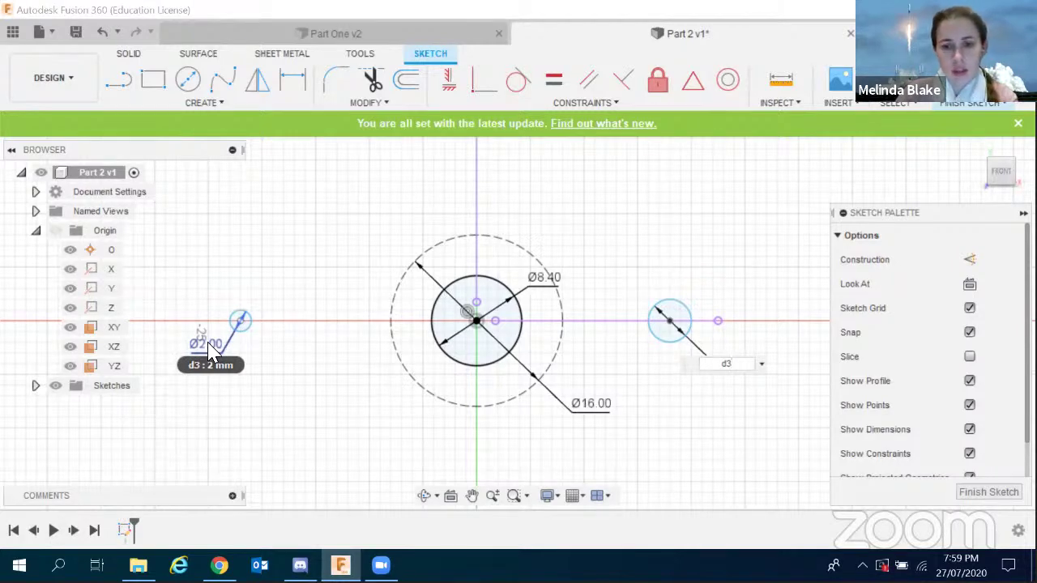
pyautogui.press('Return')
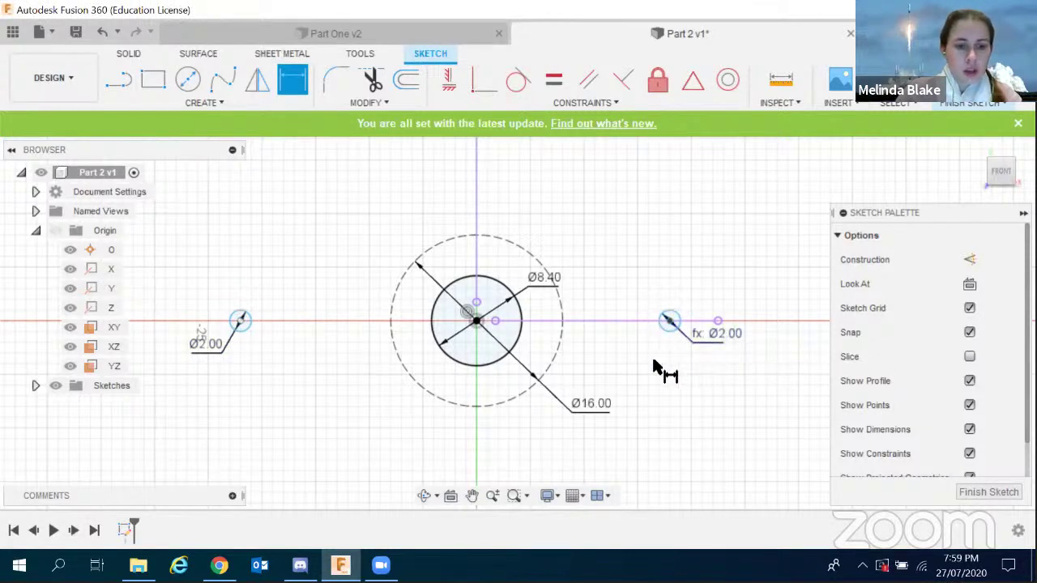
pyautogui.press('Escape')
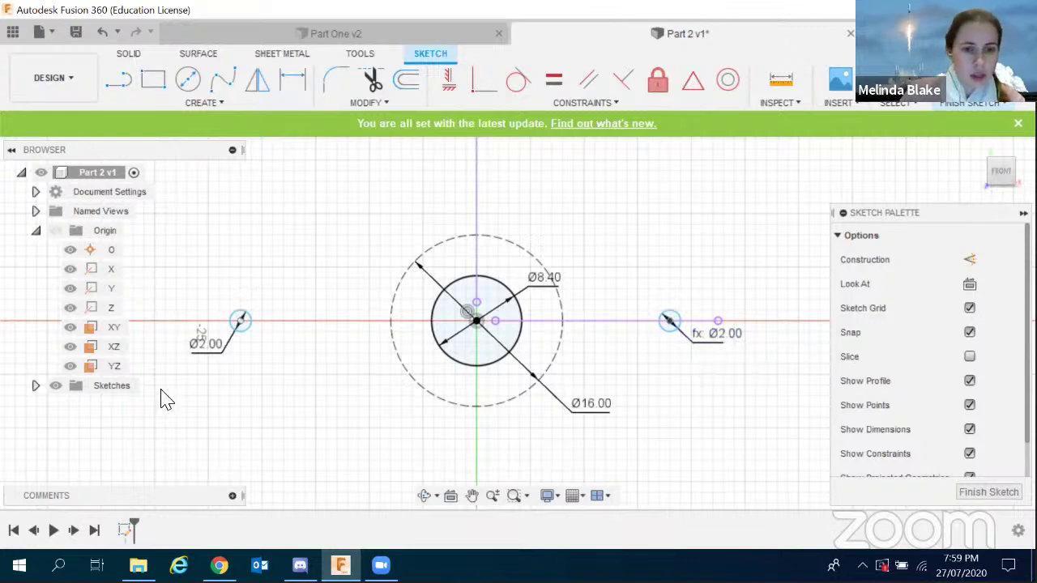
# Test the linked diameters by setting the left small circle to 3 mm and returning it to 2 mm.
pyautogui.doubleClick(214, 347)
pyautogui.write('3')
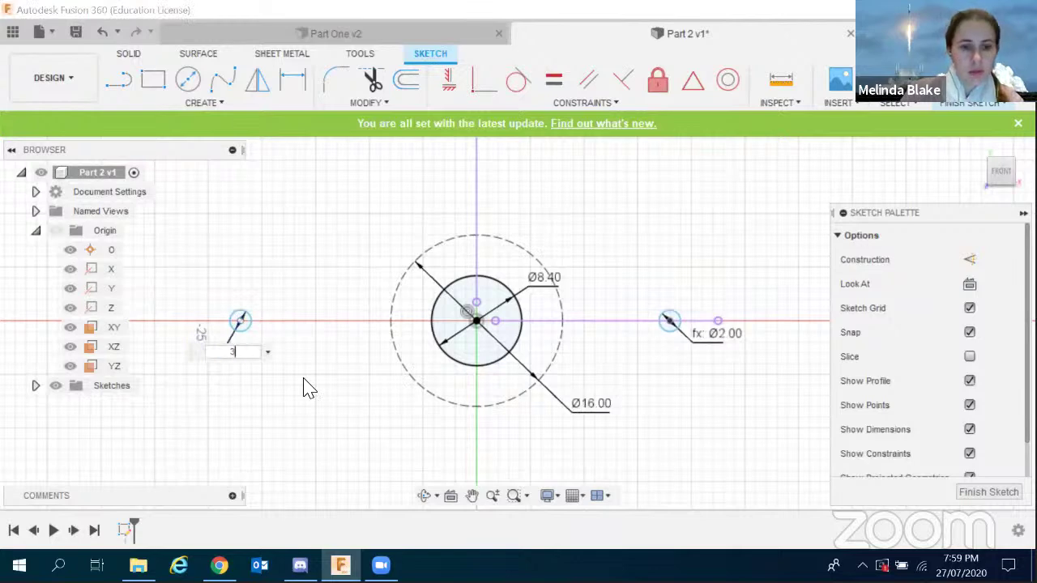
pyautogui.press('Return')
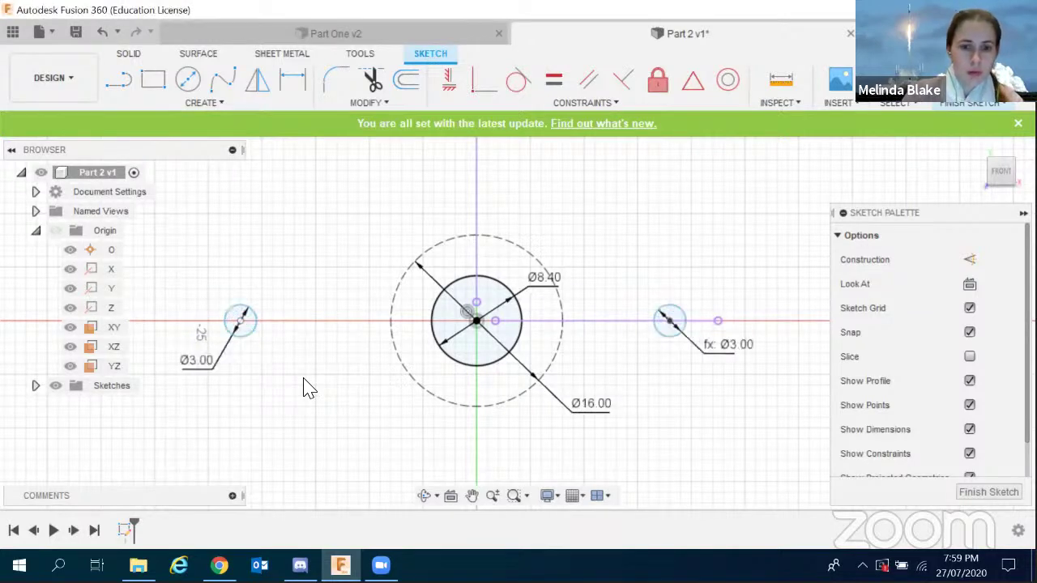
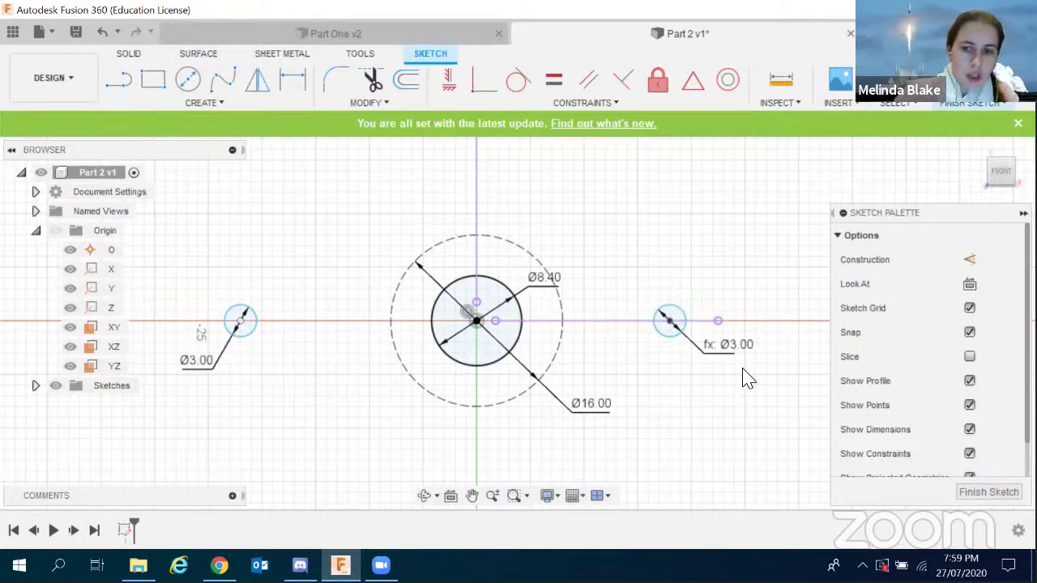
pyautogui.doubleClick(197, 360)
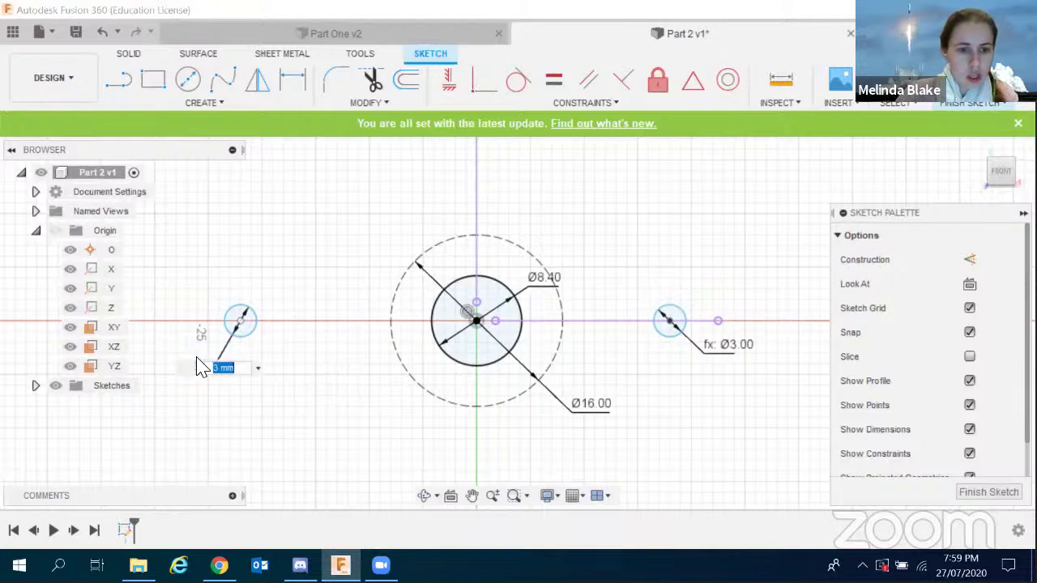
pyautogui.write('2')
pyautogui.press('Return')
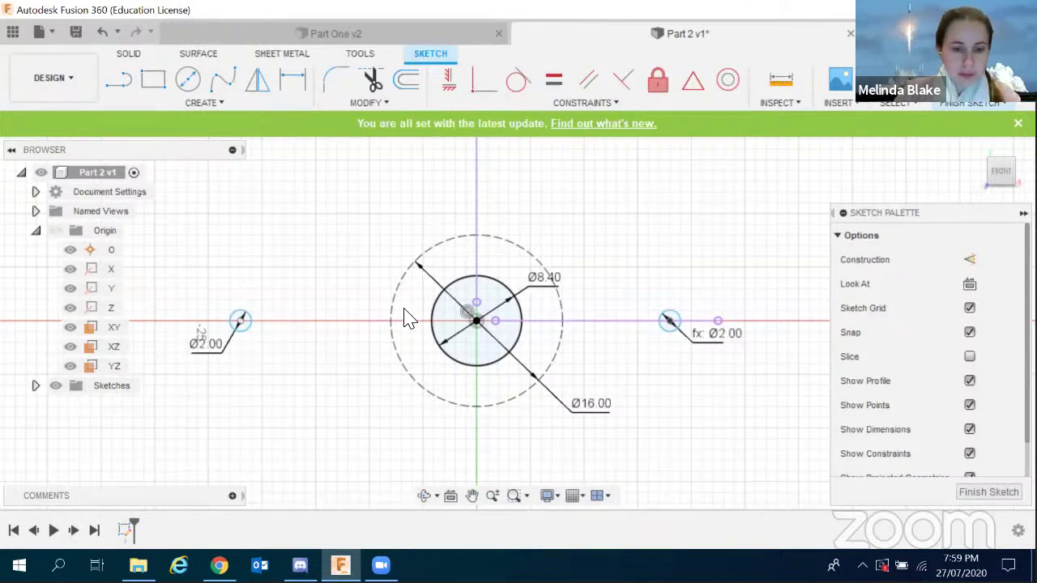
# Dimension the distance between the left small circle's centre and the origin as 16 mm, half of the 32 mm hole spacing.
pyautogui.press('d')
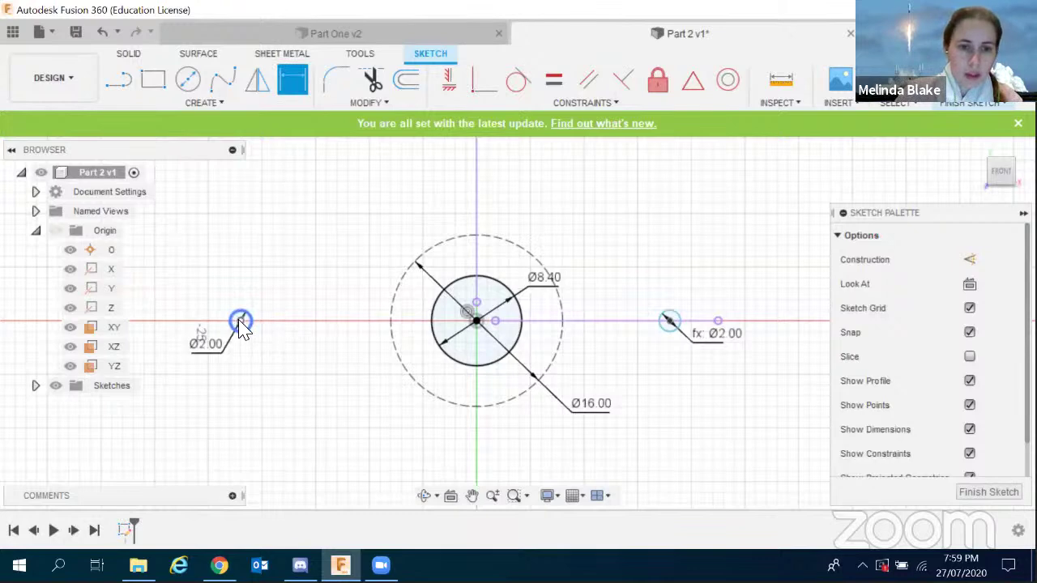
pyautogui.click(242, 324)
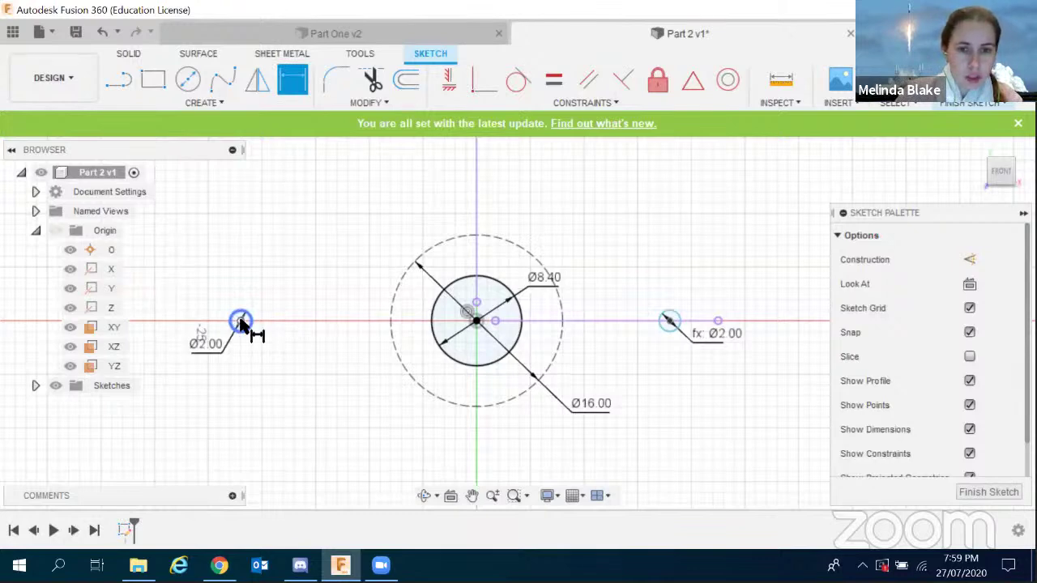
pyautogui.click(475, 322)
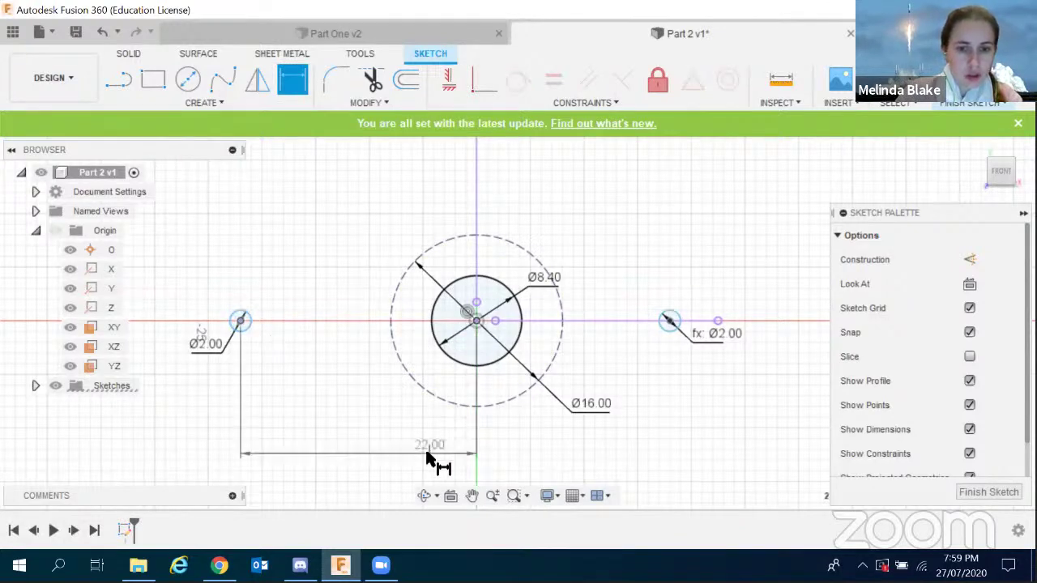
pyautogui.click(430, 459)
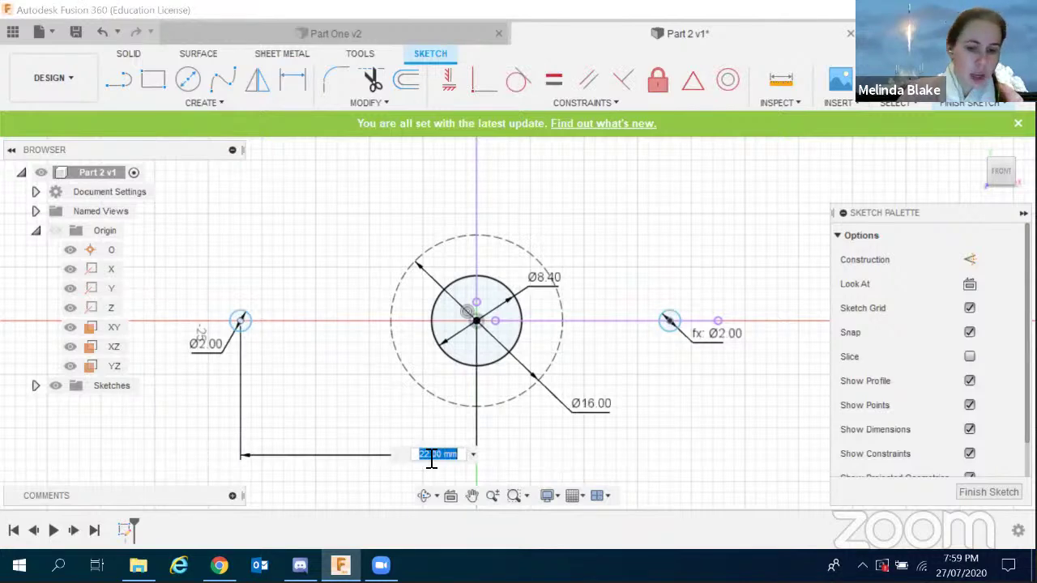
pyautogui.write('22')
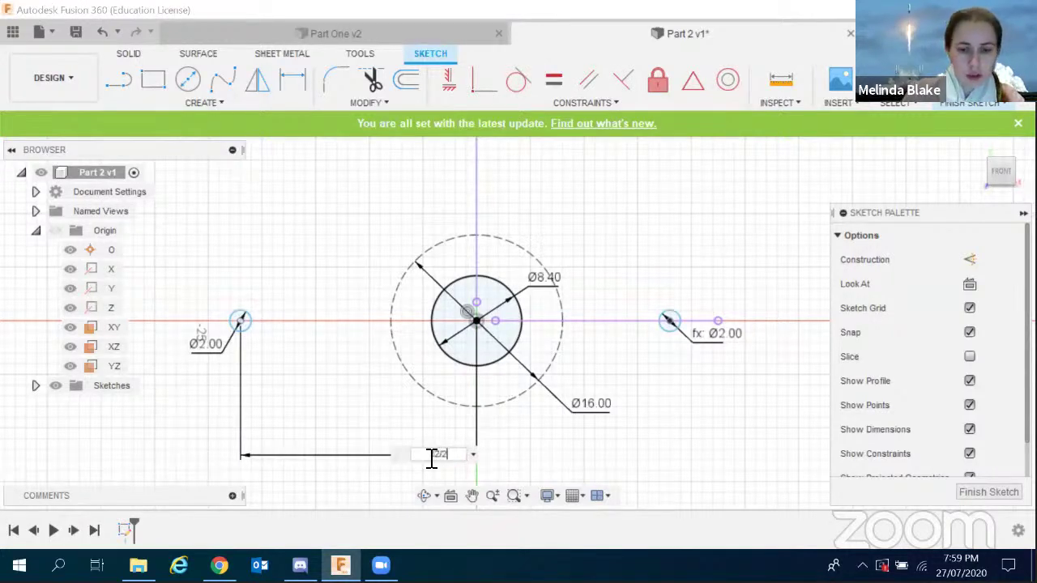
pyautogui.press('Return')
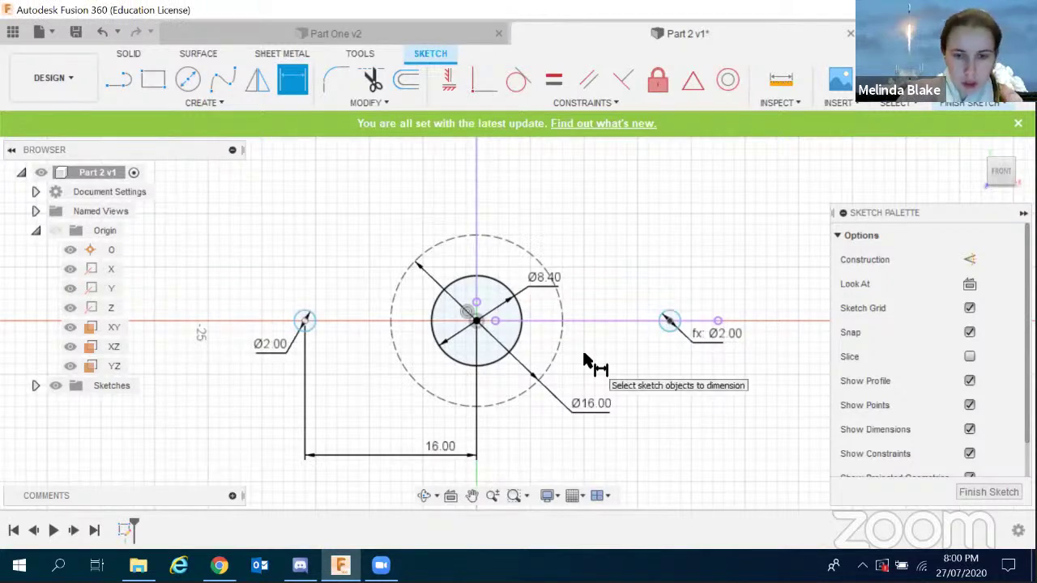
# Dimension the right small circle's centre from the origin, linking the distance to the left circle's distance dimension, d5.
pyautogui.click(475, 323)
pyautogui.click(671, 323)
pyautogui.click(639, 448)
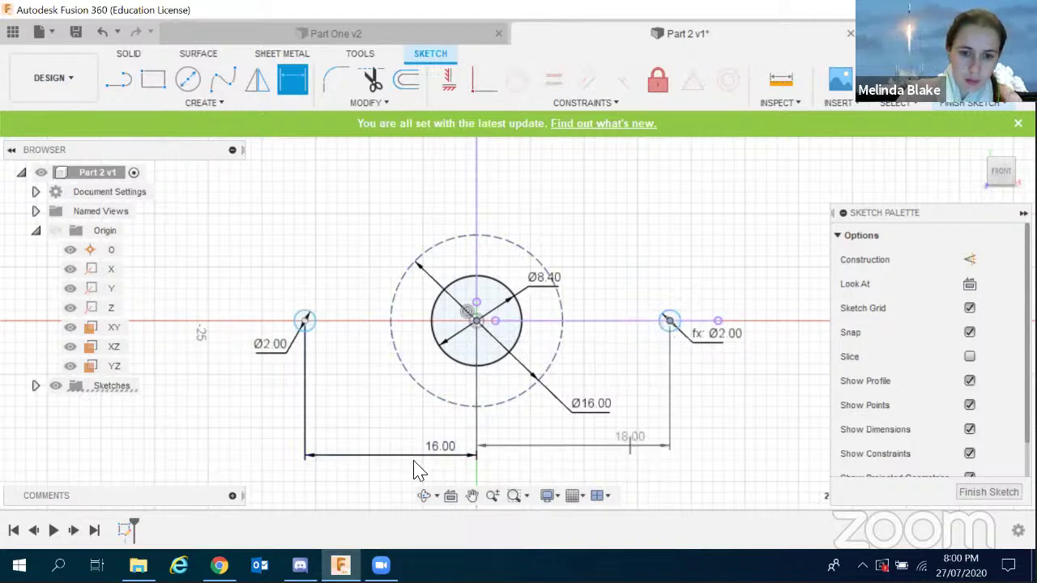
pyautogui.write('d5')
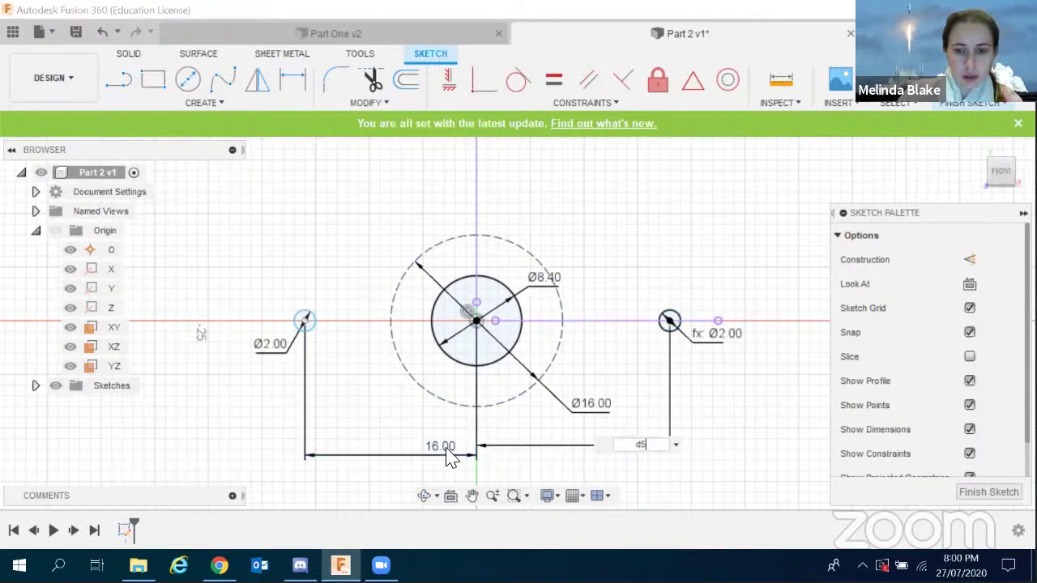
pyautogui.press('Return')
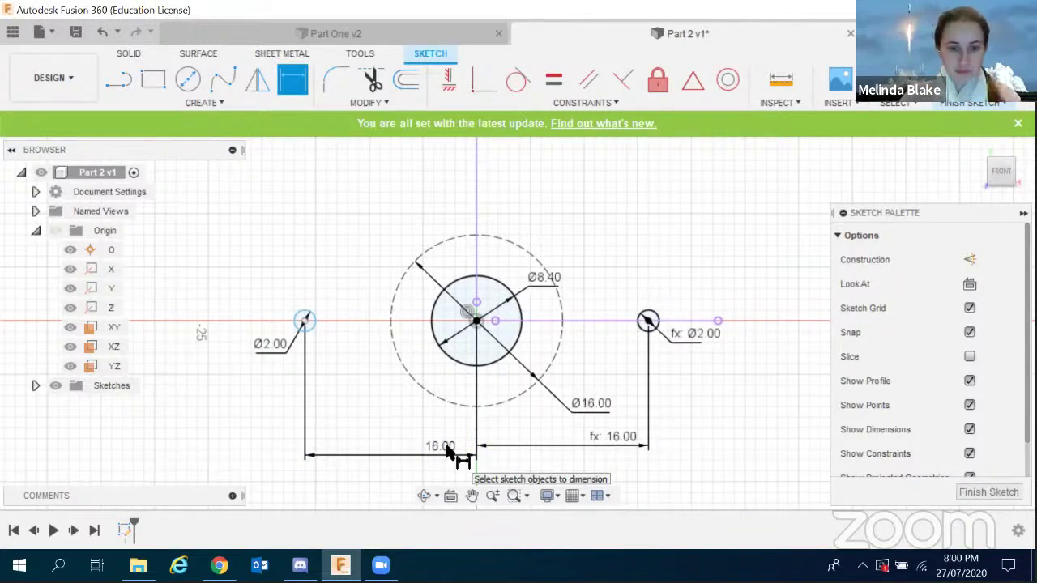
pyautogui.press('Escape')
# Move the left small circle off the horizontal axis to test whether its position is fully constrained.
pyautogui.click(306, 325)
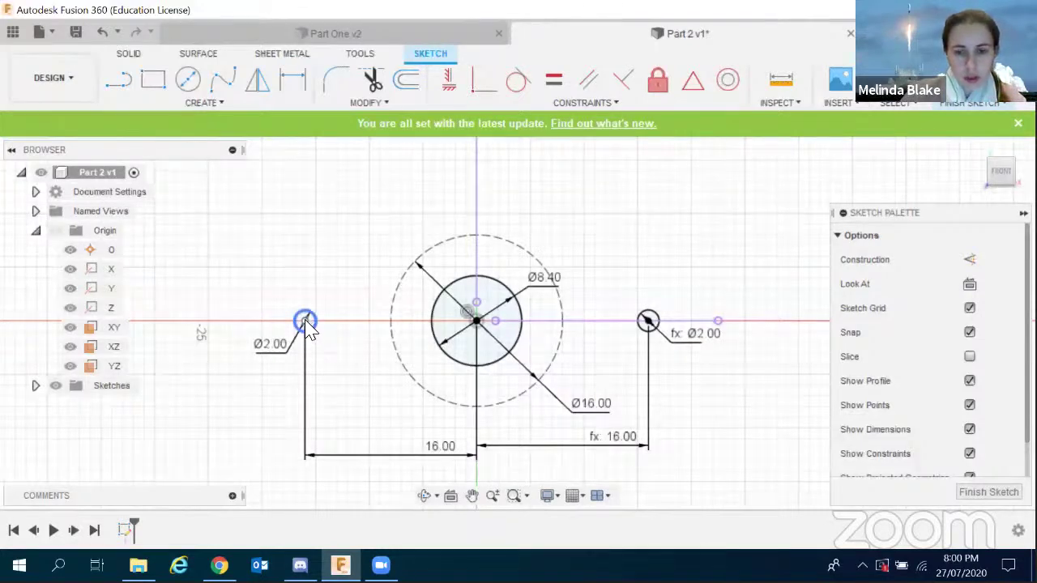
pyautogui.moveTo(307, 326); pyautogui.dragTo(328, 402)
pyautogui.click(295, 218)
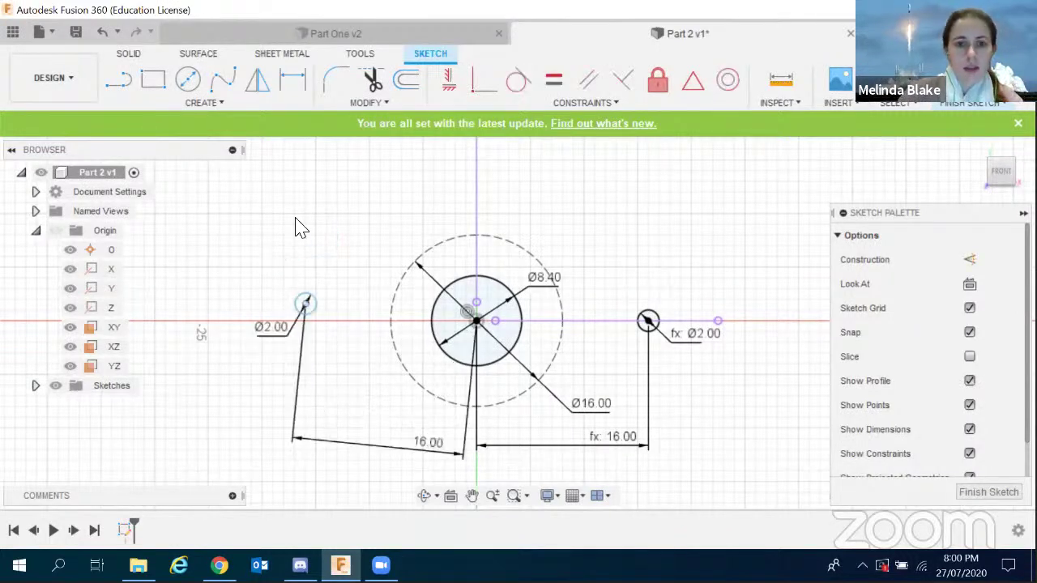
# Apply a Coincident constraint between the left small circle's centre and the horizontal line through the origin.
pyautogui.click(484, 81)
pyautogui.click(307, 305)
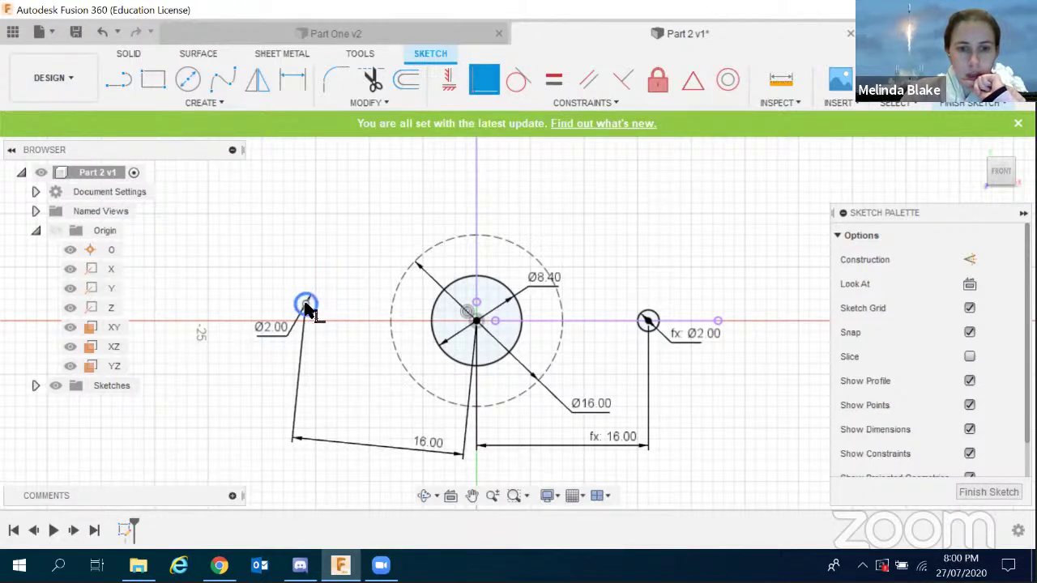
pyautogui.click(573, 322)
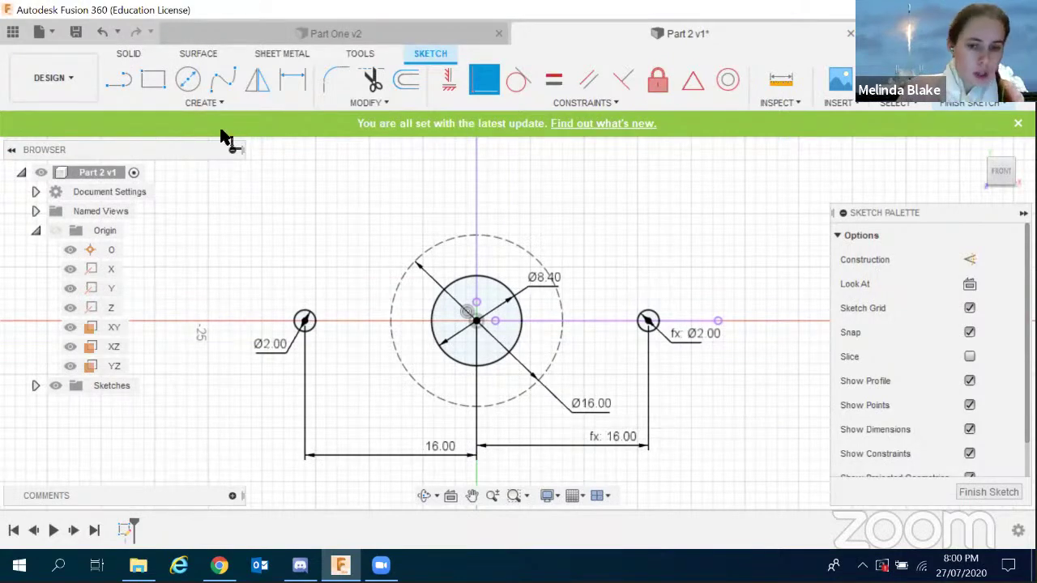
# Switch to the CAD Drawings presentation in Chrome to check the flange's end radii and slot dimensions.
pyautogui.moveTo(219, 565)
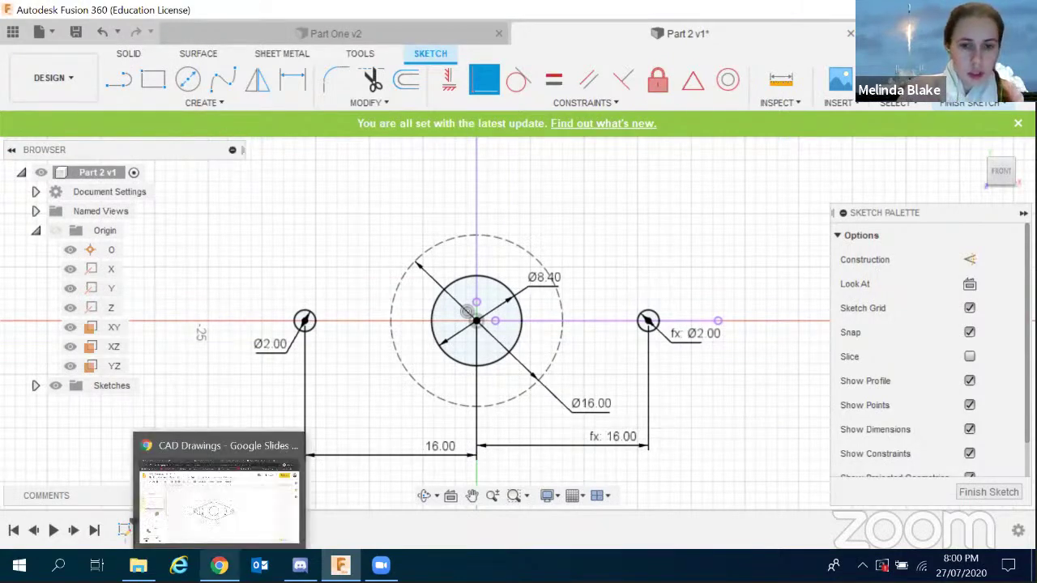
pyautogui.click(250, 548)
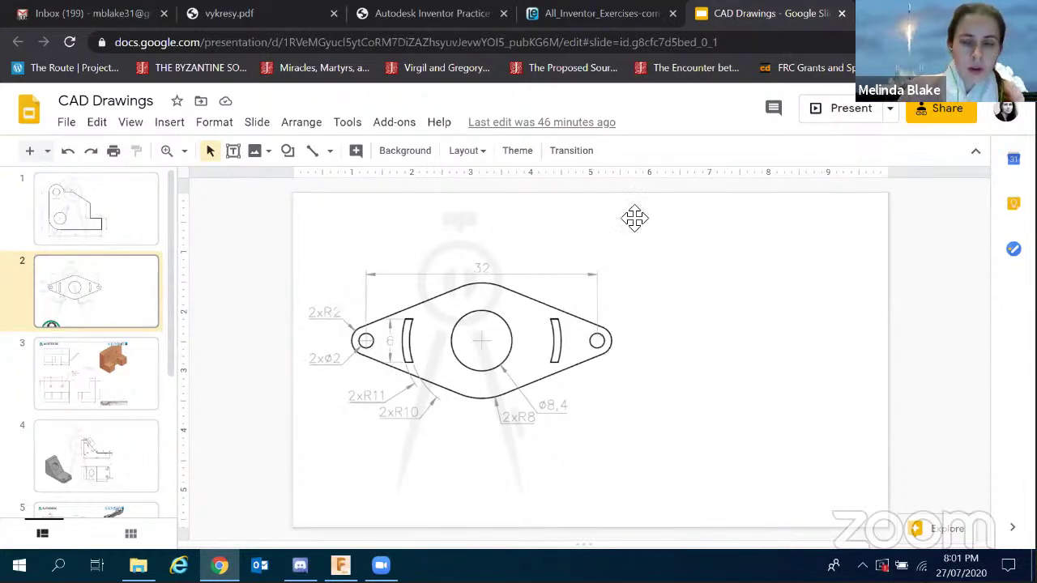
# Switch back to Fusion 360 and draw a construction circle about 4 mm in diameter concentric with the right small hole.
pyautogui.hotkey('alt', 'Tab')
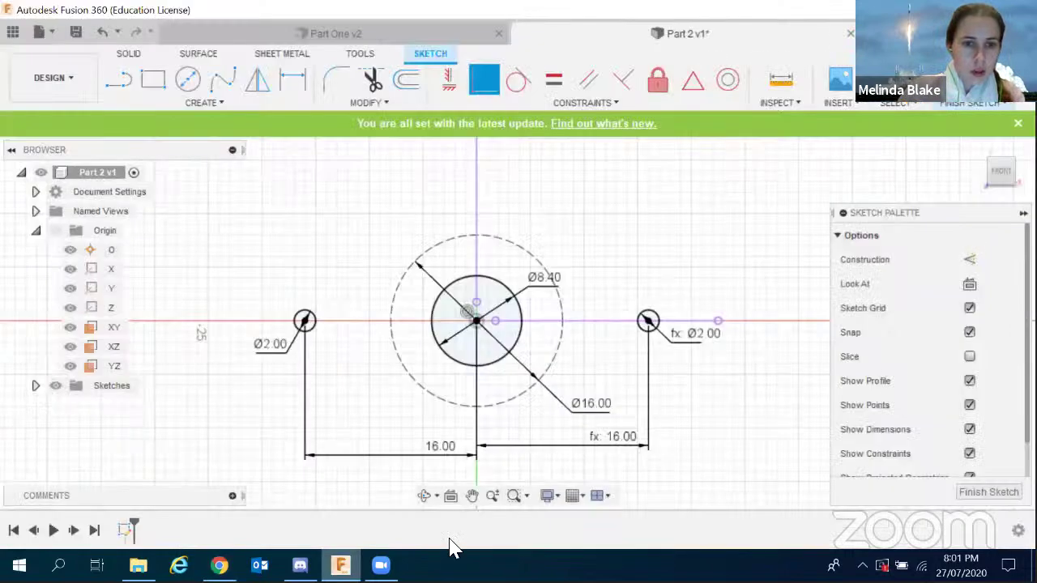
pyautogui.click(190, 83)
pyautogui.click(954, 335)
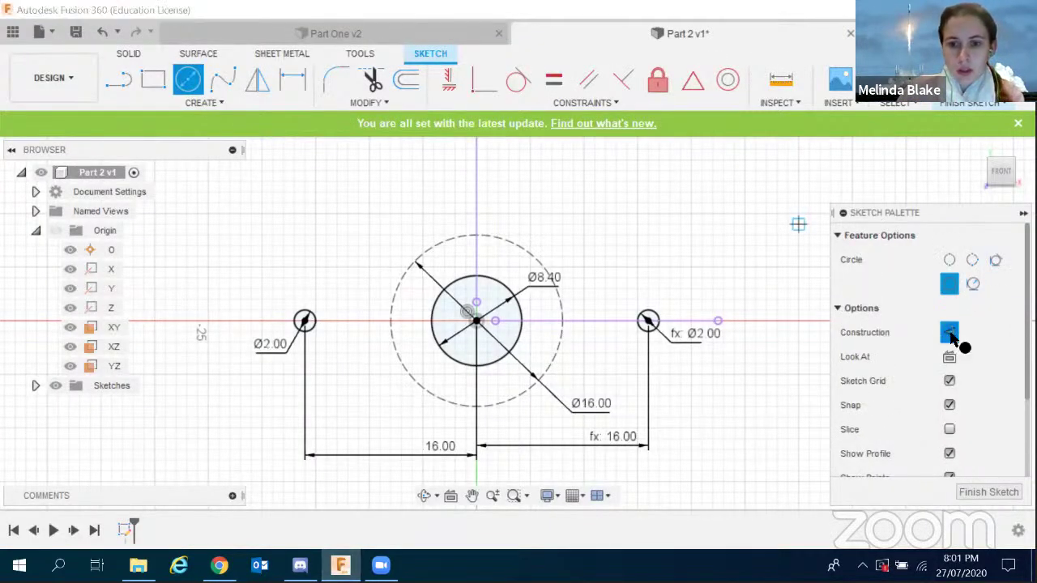
pyautogui.click(654, 322)
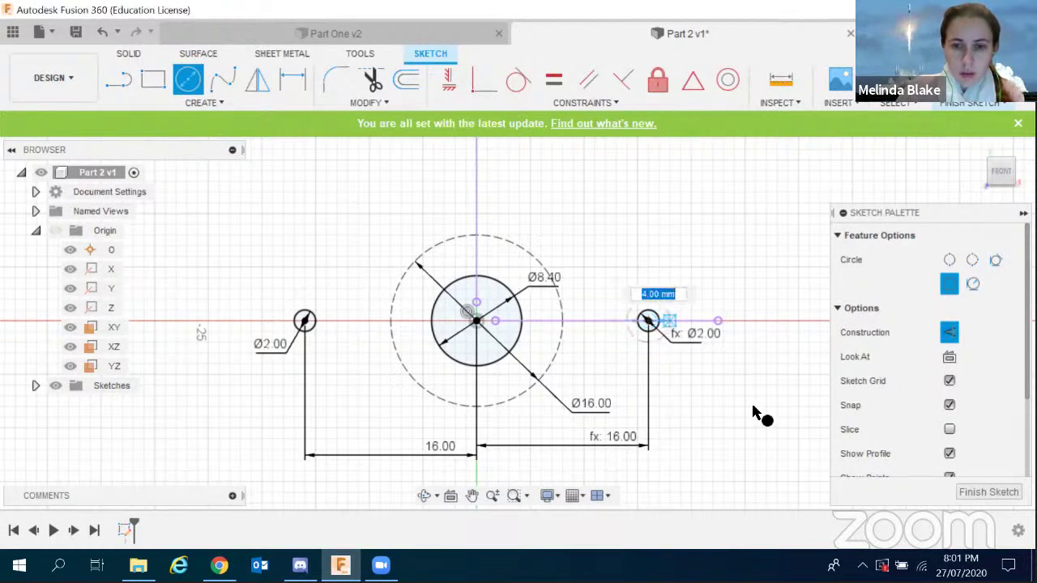
pyautogui.press('Escape')
pyautogui.press('Escape')
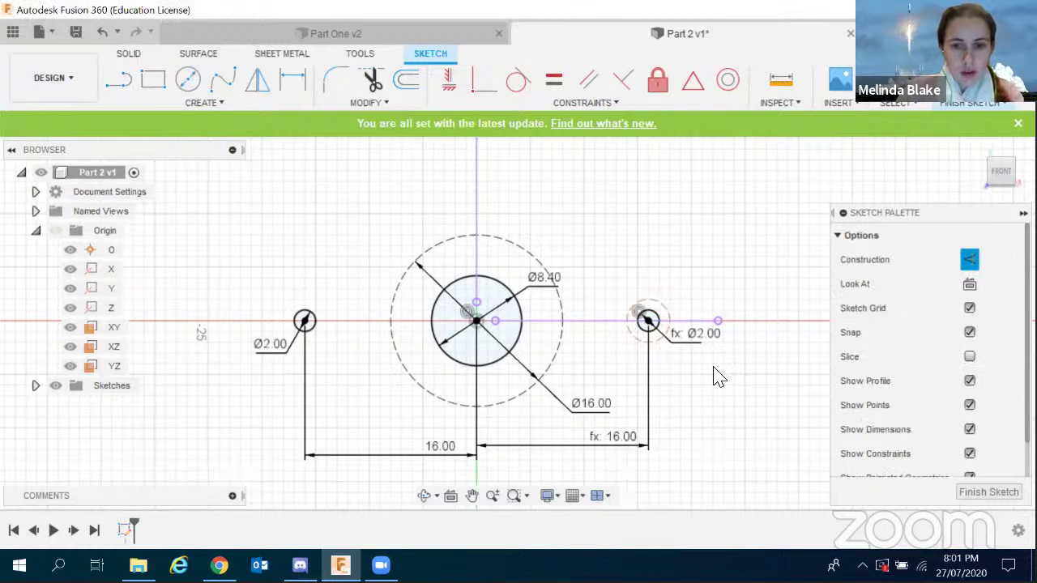
# Dimension the right construction circle's diameter as 2*2 mm.
pyautogui.press('d')
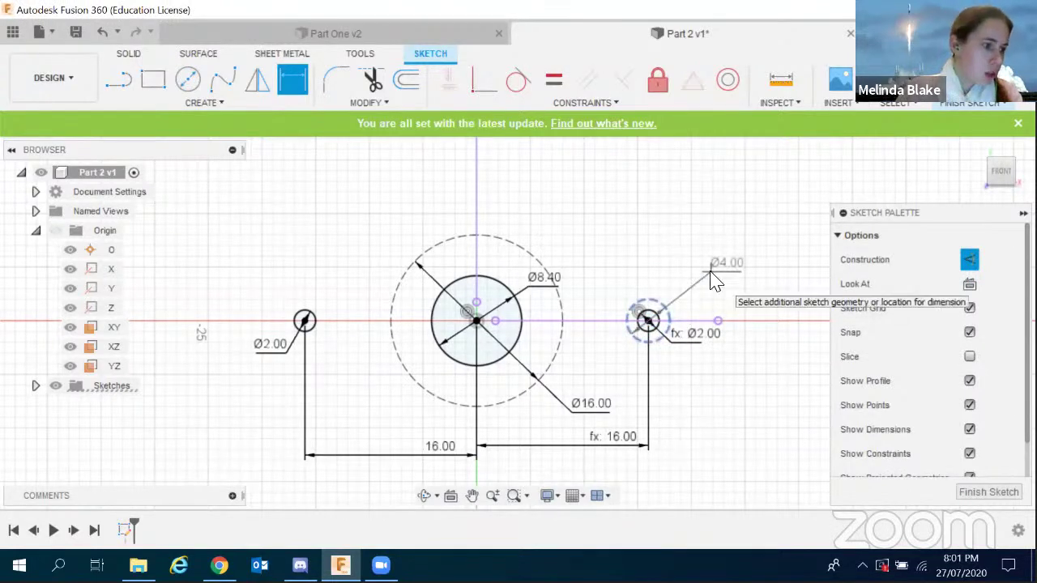
pyautogui.click(715, 275)
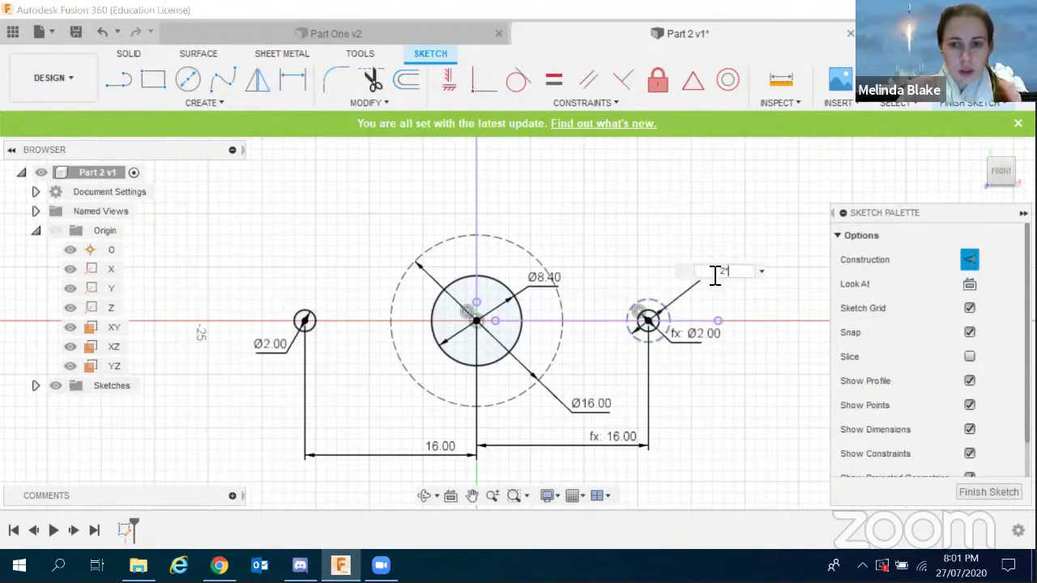
pyautogui.write('2*2')
pyautogui.press('Return')
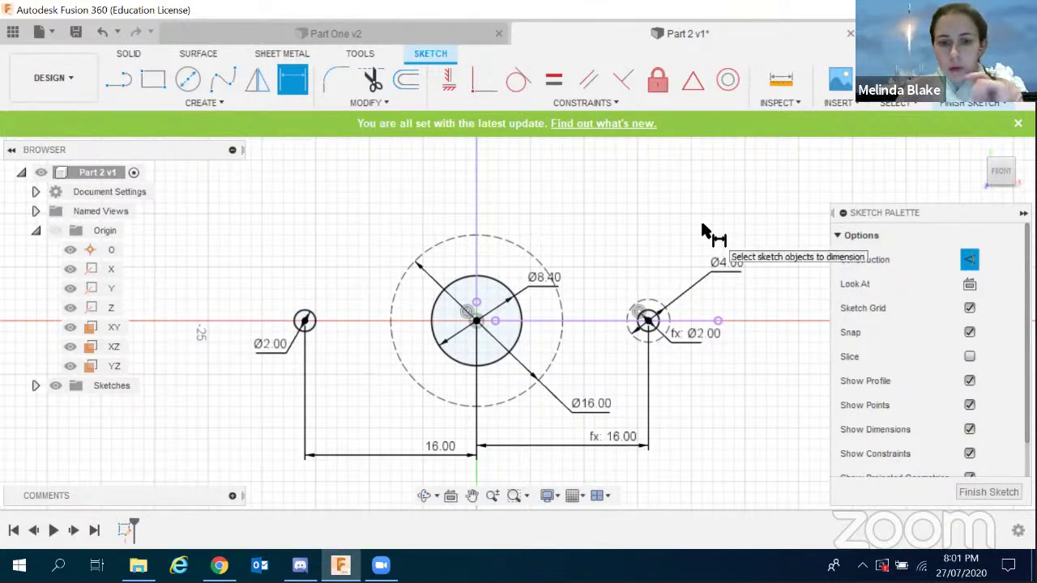
pyautogui.press('Escape')
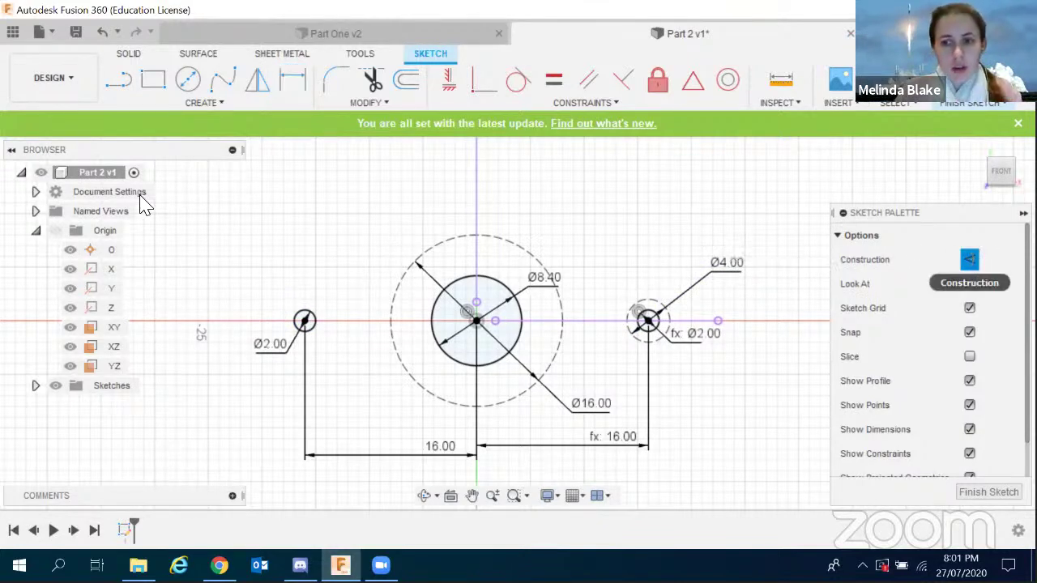
# Mirror the right 4 mm construction circle about the vertical line through the origin onto the left hole.
pyautogui.click(209, 104)
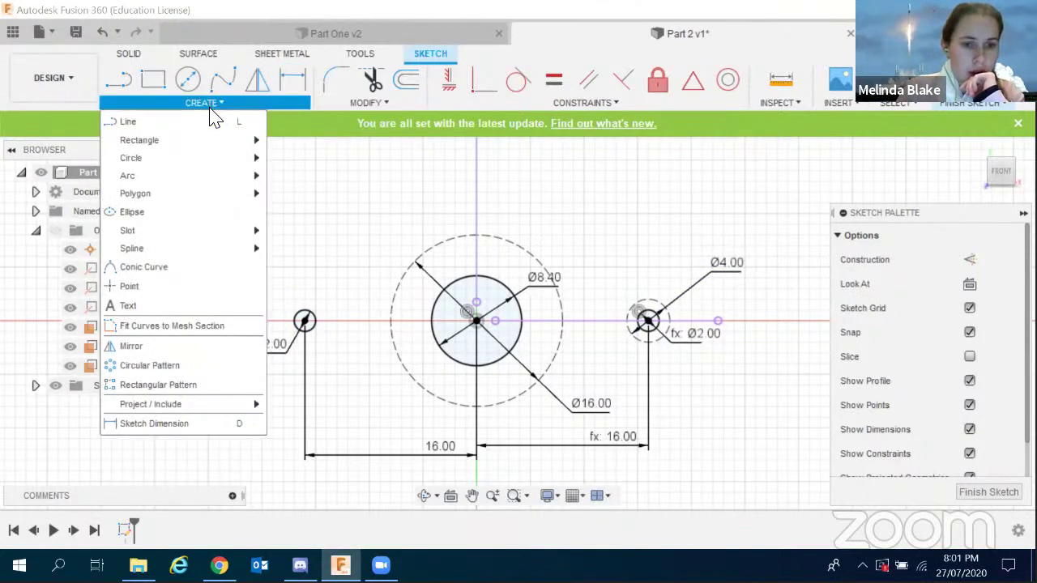
pyautogui.click(128, 348)
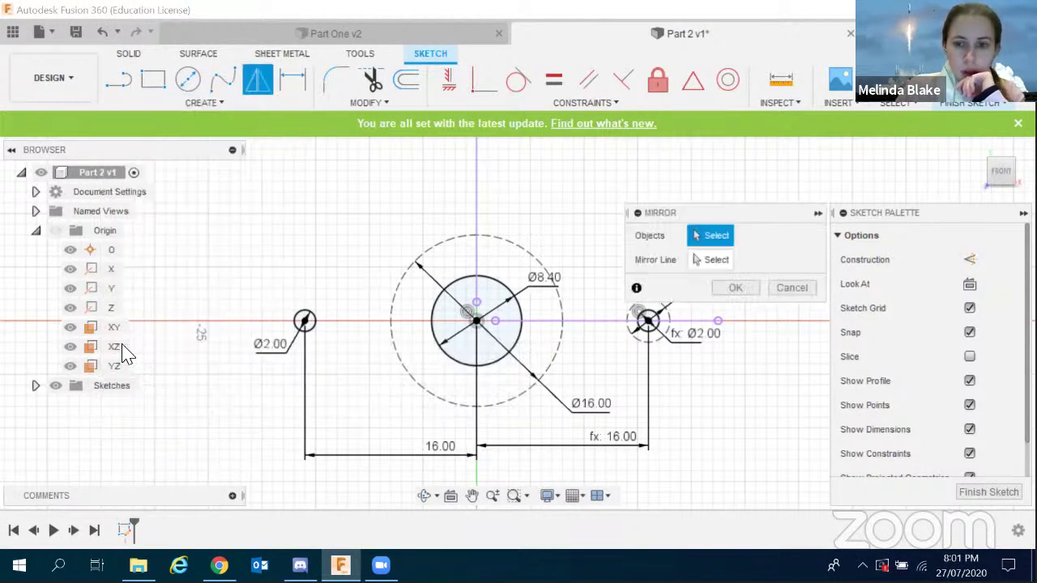
pyautogui.click(637, 346)
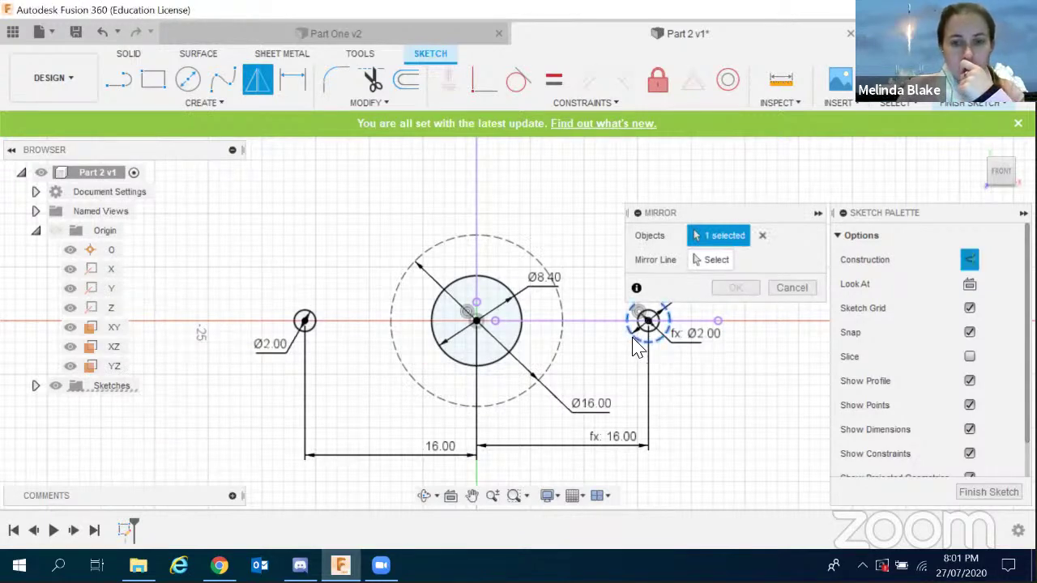
pyautogui.click(703, 267)
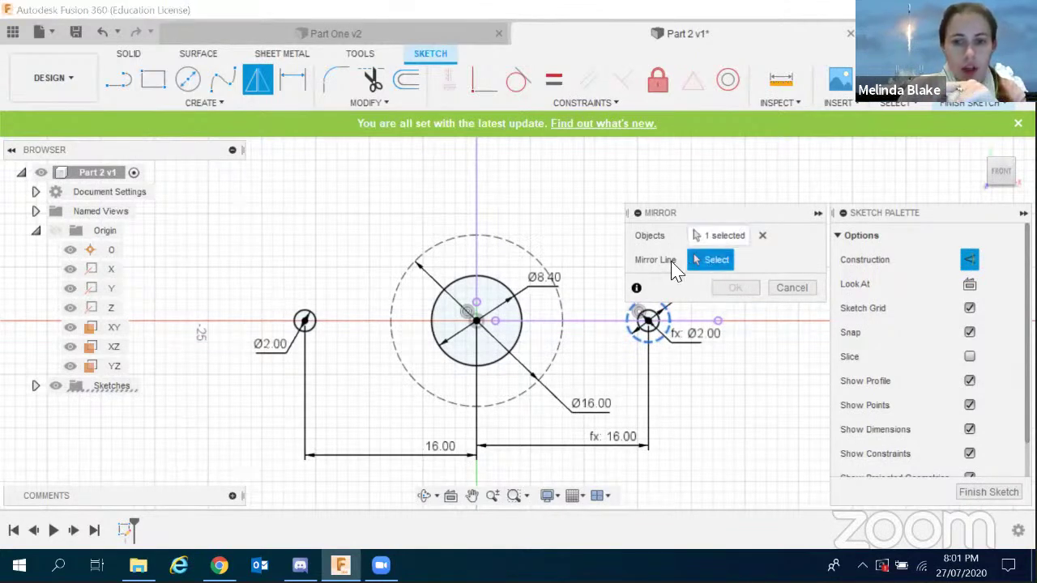
pyautogui.click(478, 205)
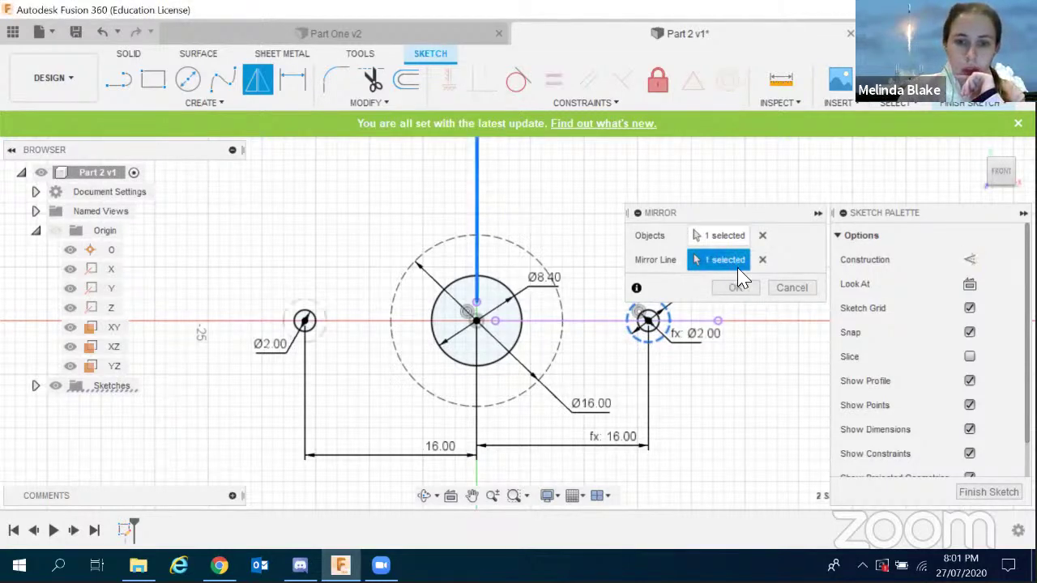
pyautogui.click(736, 289)
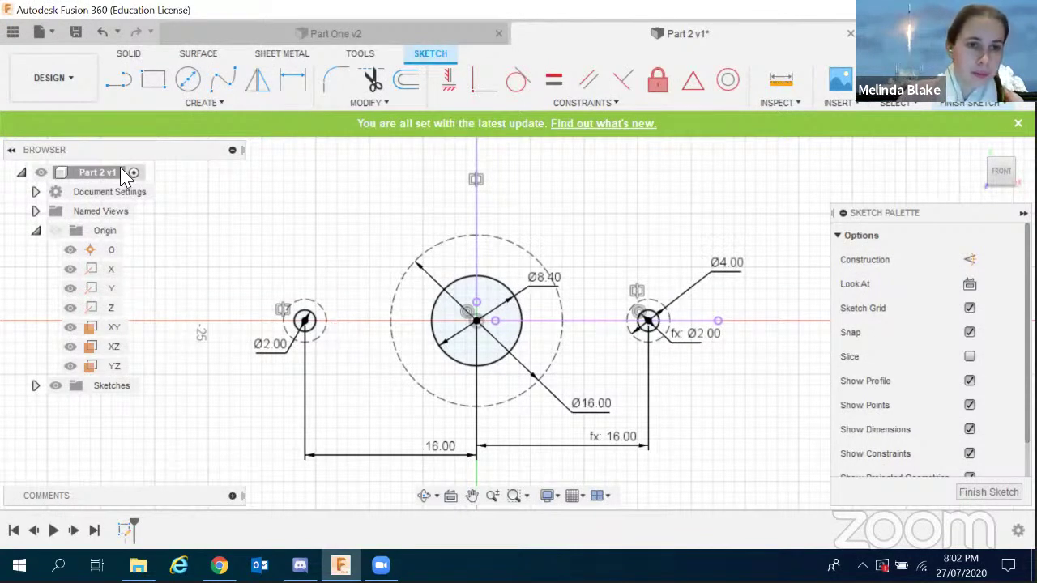
# Draw two slanted lines, about 13.3 mm above and 11.1 mm below the axis, joining the left construction circle to the 16 mm construction circle.
pyautogui.click(121, 81)
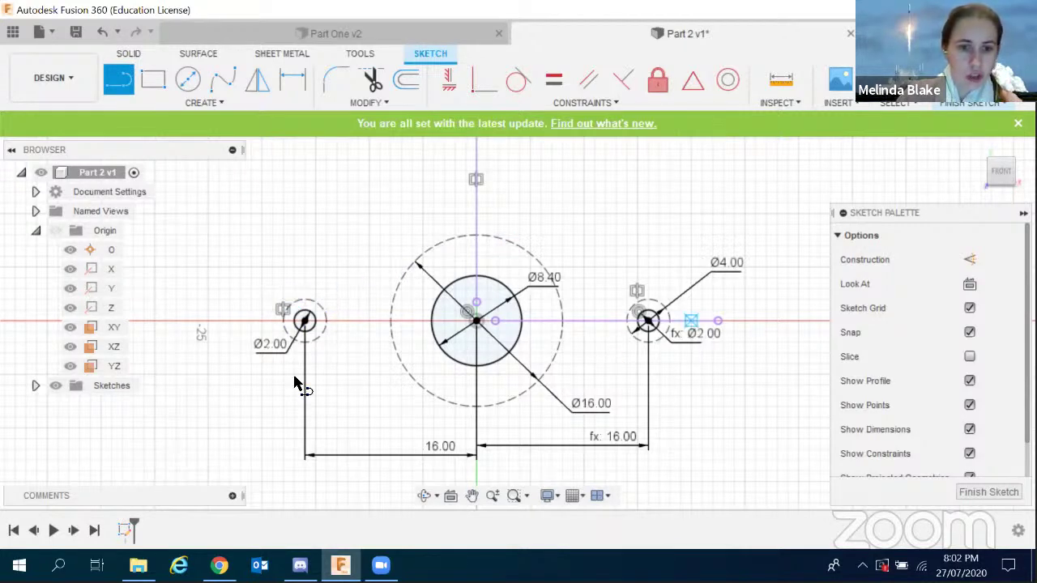
pyautogui.scroll(5, 337, 298)
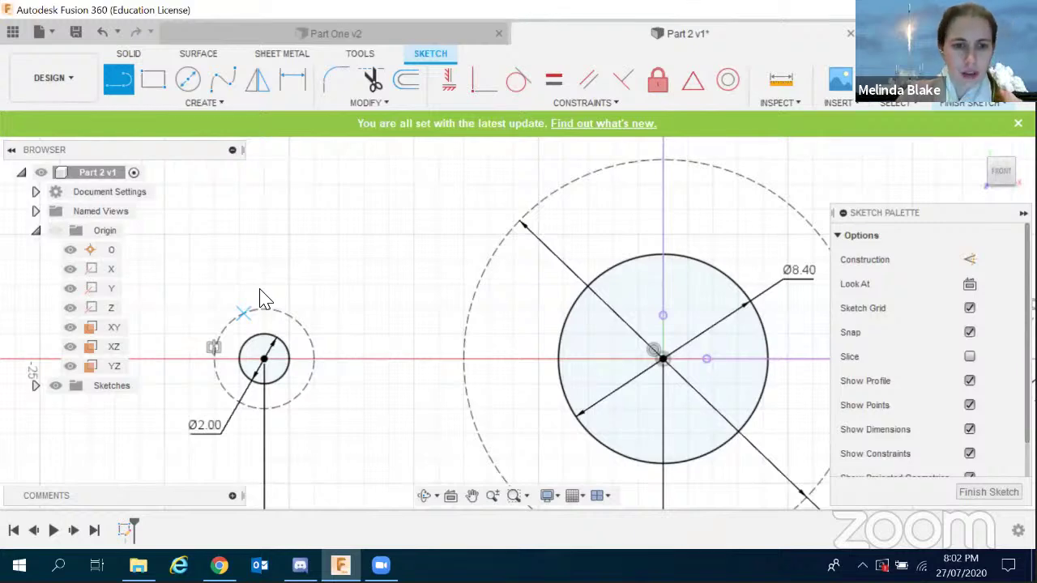
pyautogui.click(242, 312)
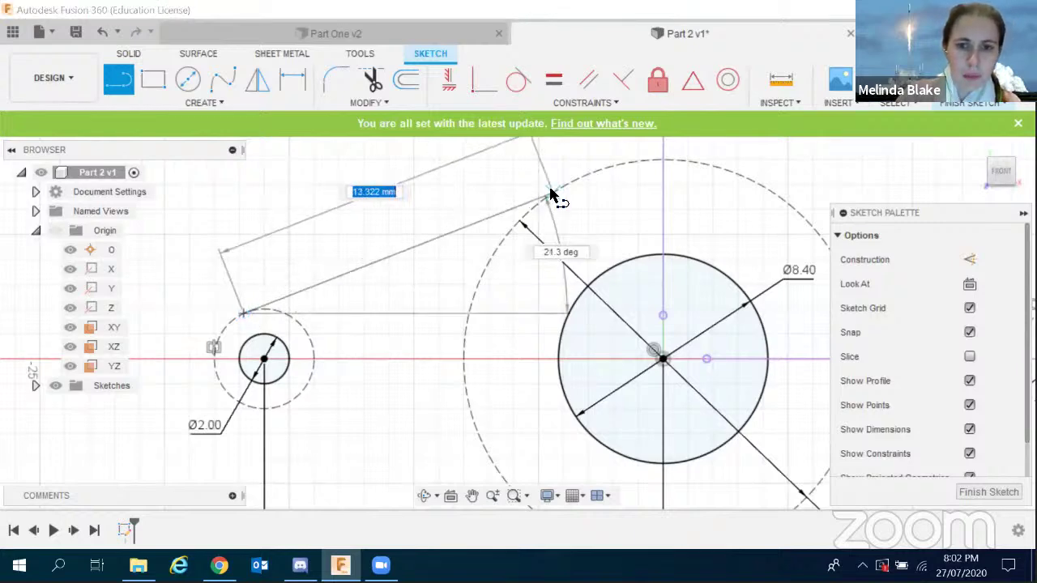
pyautogui.click(550, 188)
pyautogui.scroll(-3, 348, 379)
pyautogui.scroll(4, 292, 373)
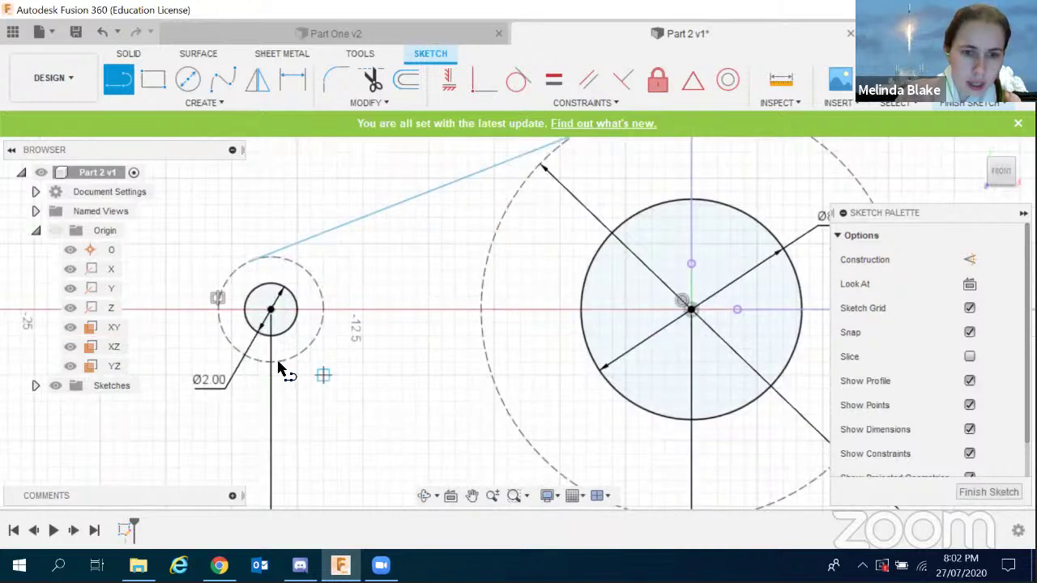
pyautogui.click(279, 363)
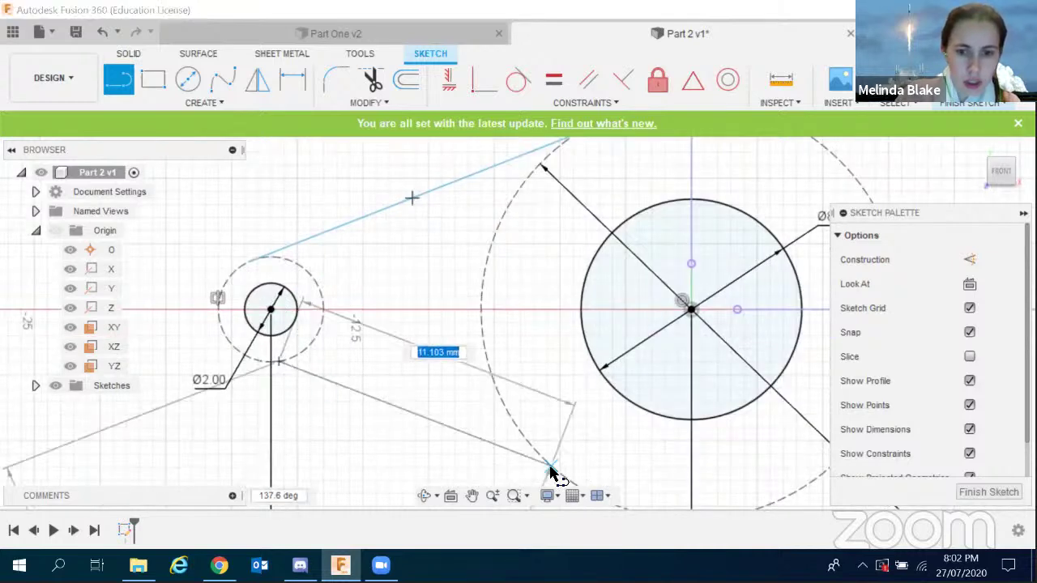
pyautogui.click(552, 470)
# Draw two slanted lines above and below the axis joining the 16 mm construction circle to the right construction circle.
pyautogui.scroll(-5, 405, 412)
pyautogui.scroll(4, 597, 378)
pyautogui.click(325, 277)
pyautogui.scroll(-2, 493, 261)
pyautogui.scroll(-3, 491, 258)
pyautogui.scroll(3, 510, 382)
pyautogui.click(378, 392)
pyautogui.doubleClick(533, 326)
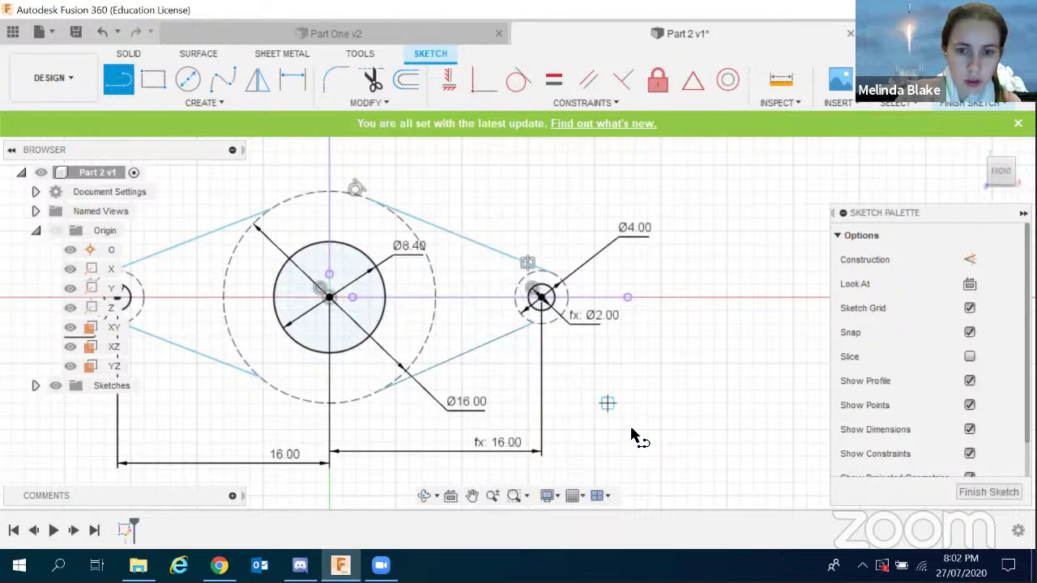
pyautogui.scroll(-2, 628, 426)
pyautogui.press('Escape')
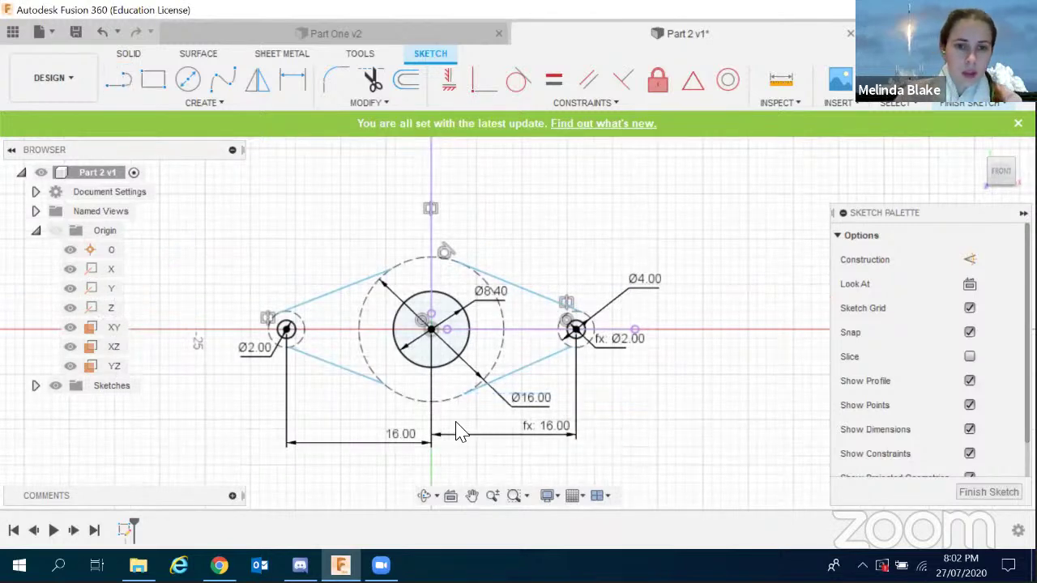
# Apply Tangent constraints between both left slanted lines and the left and central construction circles.
pyautogui.scroll(1, 455, 432)
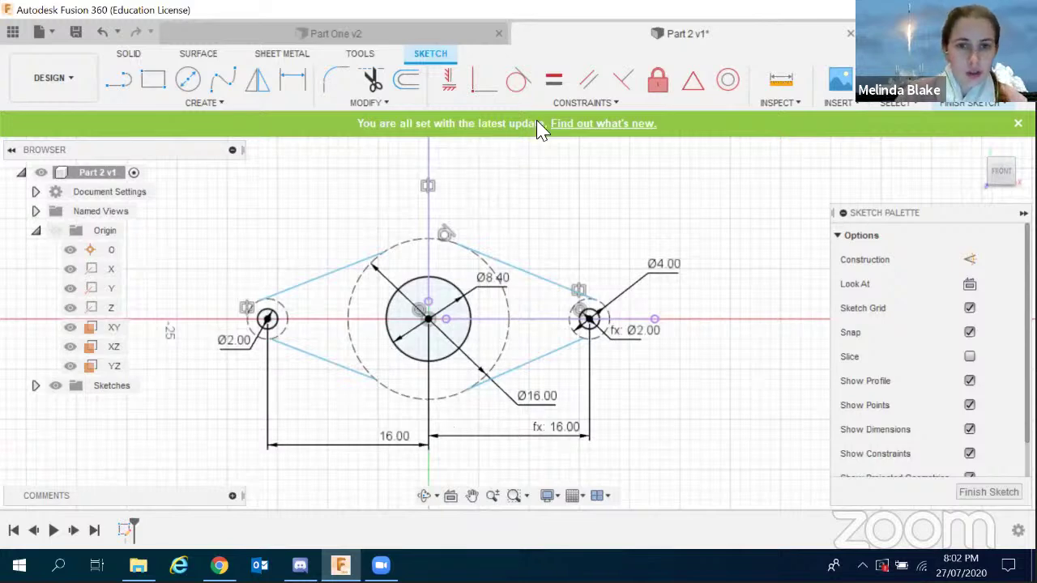
pyautogui.click(519, 80)
pyautogui.scroll(5, 378, 235)
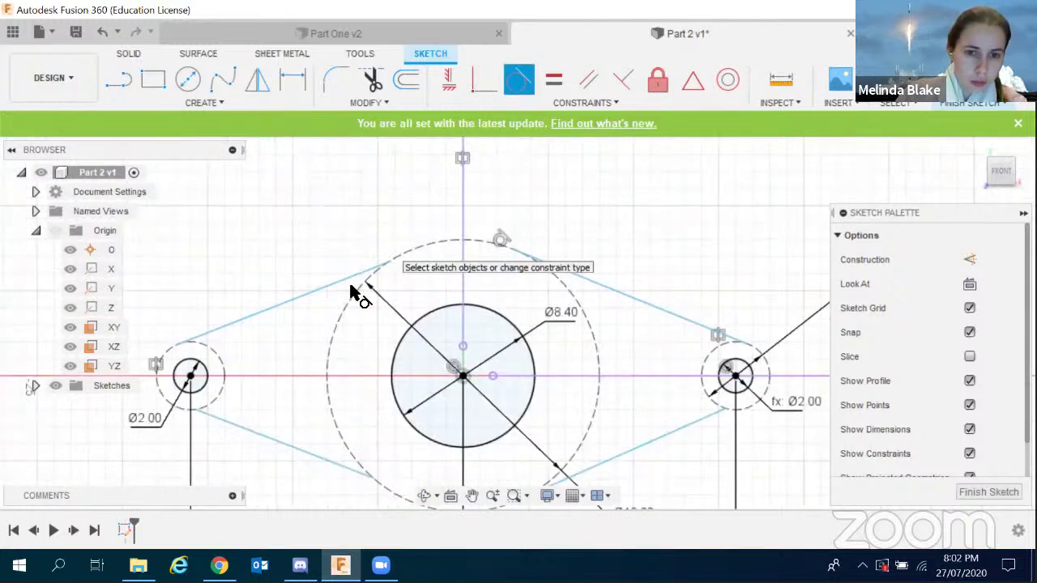
pyautogui.click(351, 285)
pyautogui.click(418, 258)
pyautogui.scroll(-3, 571, 256)
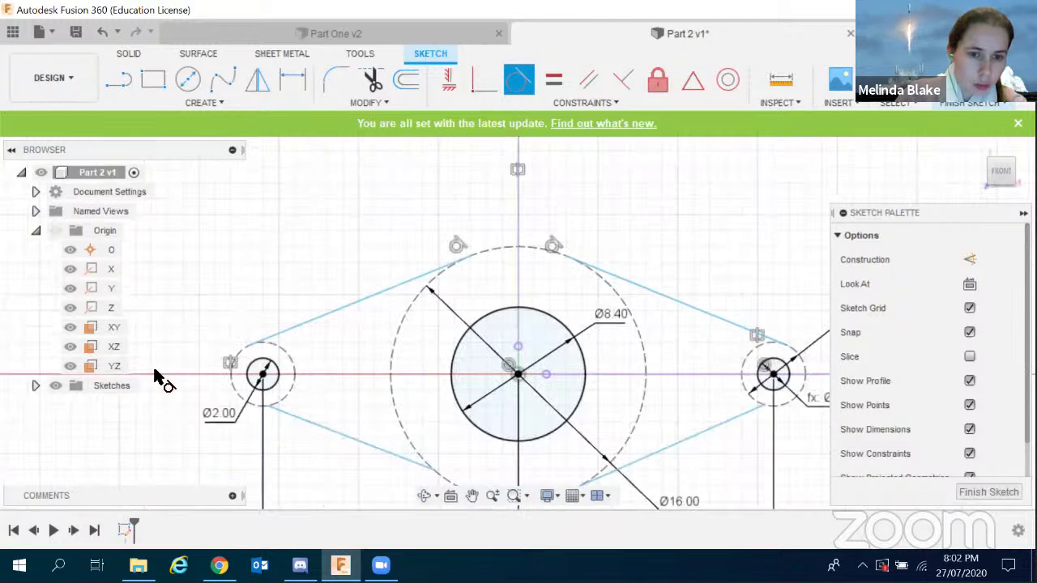
pyautogui.click(302, 327)
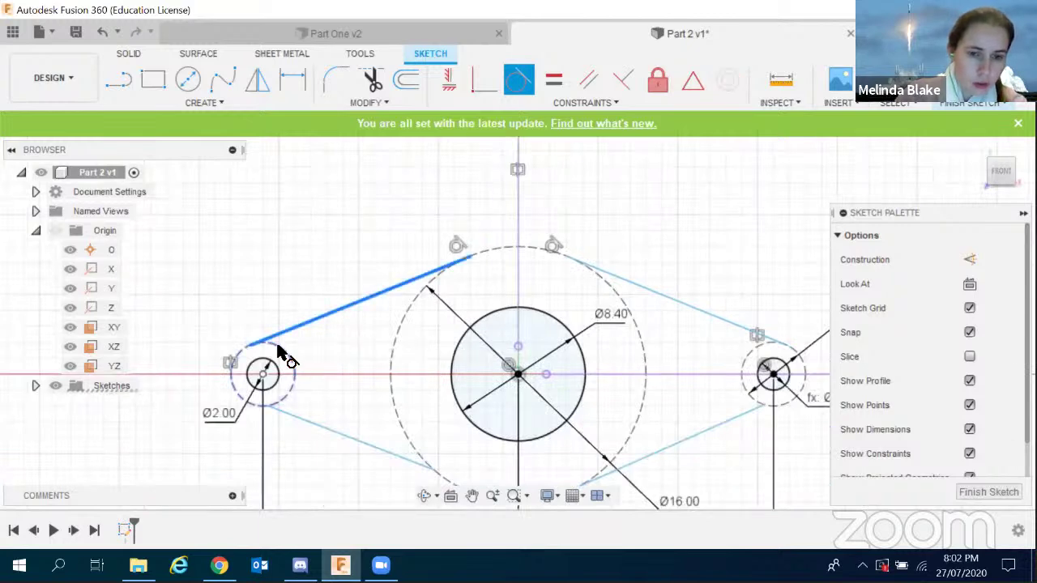
pyautogui.click(277, 346)
pyautogui.click(288, 414)
pyautogui.scroll(-2, 261, 409)
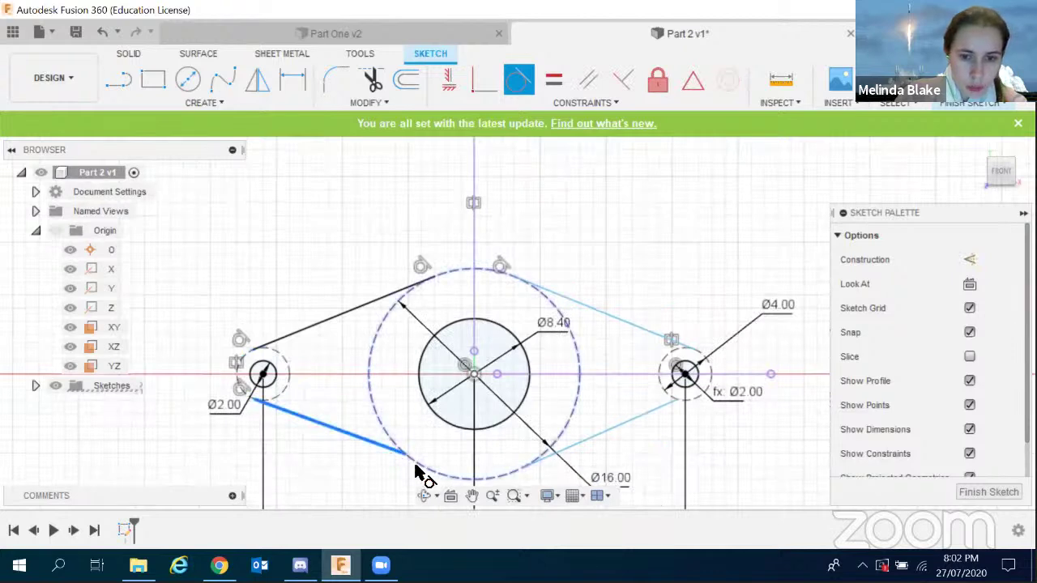
pyautogui.click(444, 474)
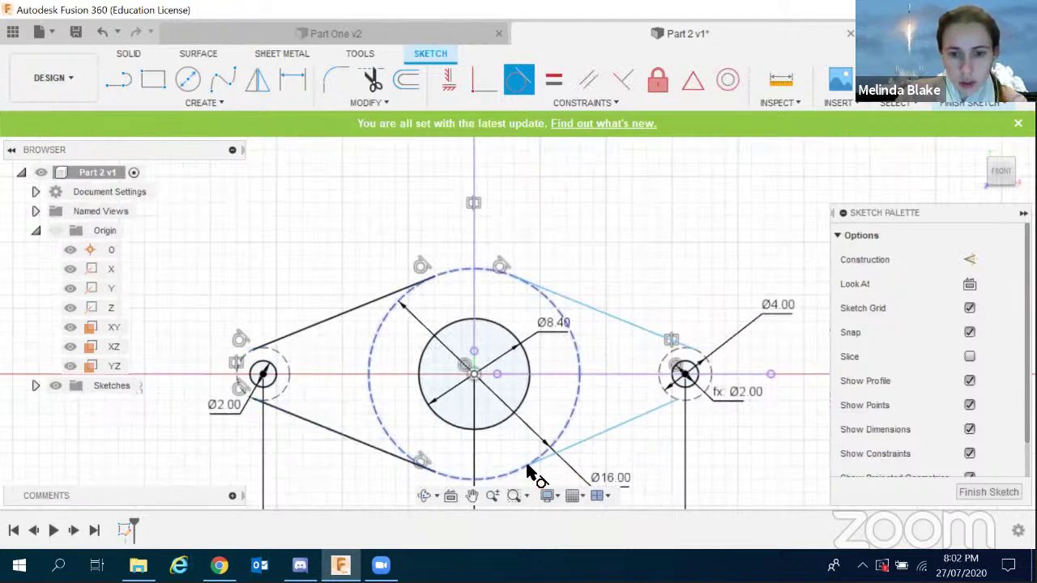
# Apply Tangent constraints between both right slanted lines and the right and central construction circles.
pyautogui.click(660, 406)
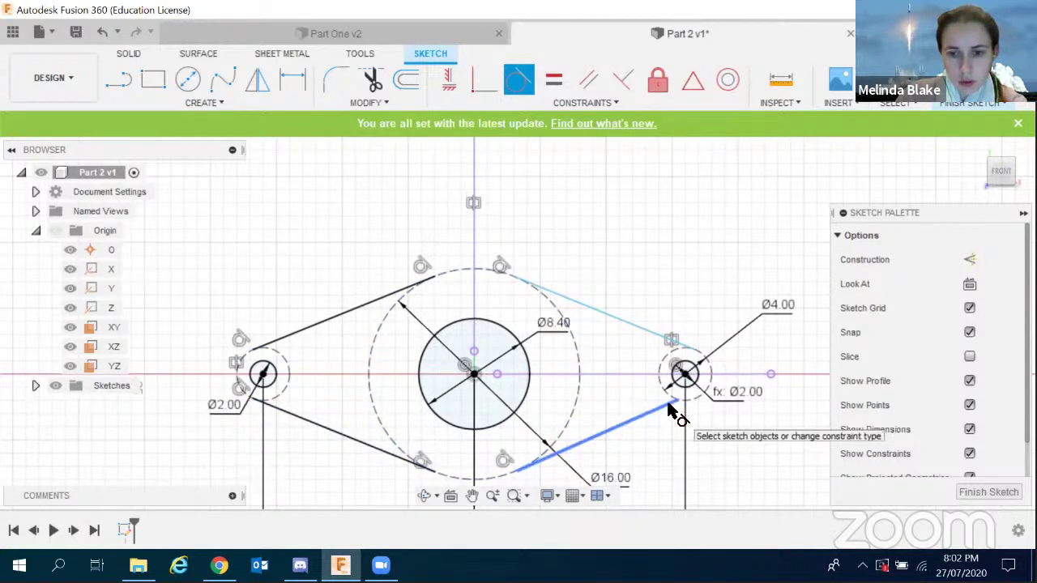
pyautogui.click(690, 401)
pyautogui.click(649, 335)
pyautogui.click(543, 296)
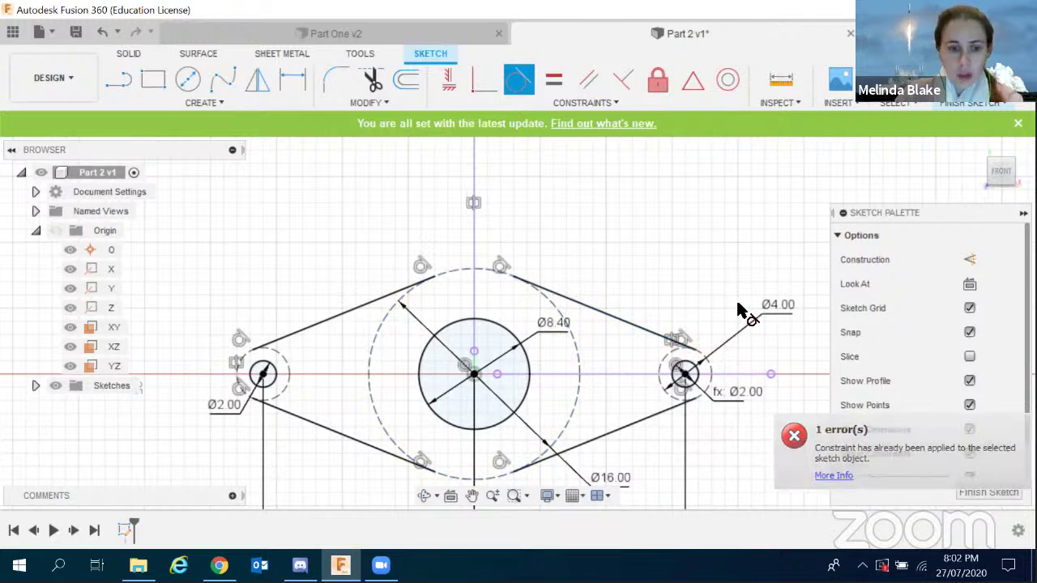
pyautogui.press('Escape')
# Draw a centre-point arc of about 136° around the left hole, joining the ends of both left slanted lines.
pyautogui.scroll(-3, 676, 234)
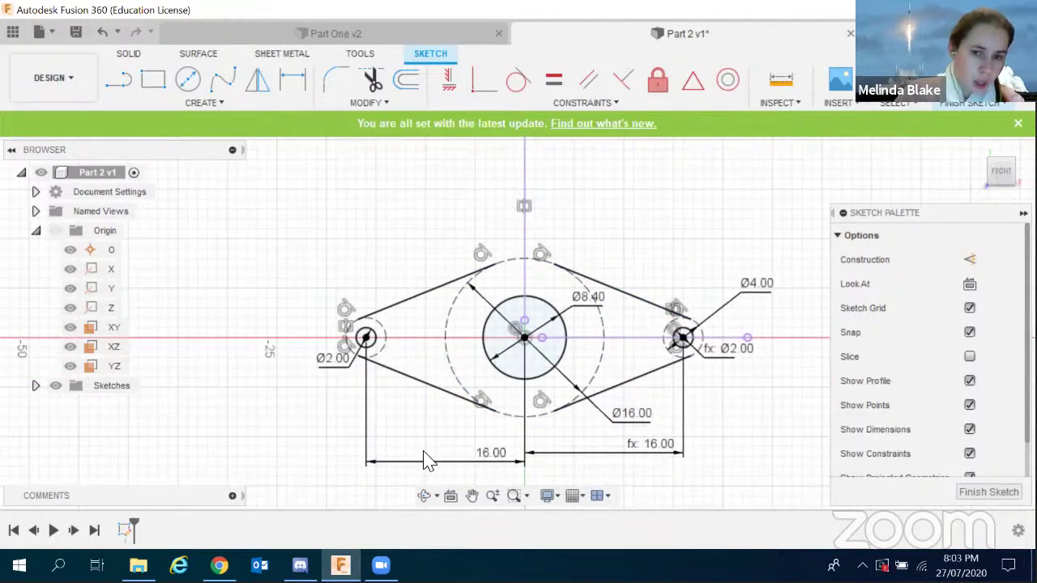
pyautogui.scroll(2, 428, 460)
pyautogui.scroll(-1, 592, 185)
pyautogui.scroll(2, 560, 211)
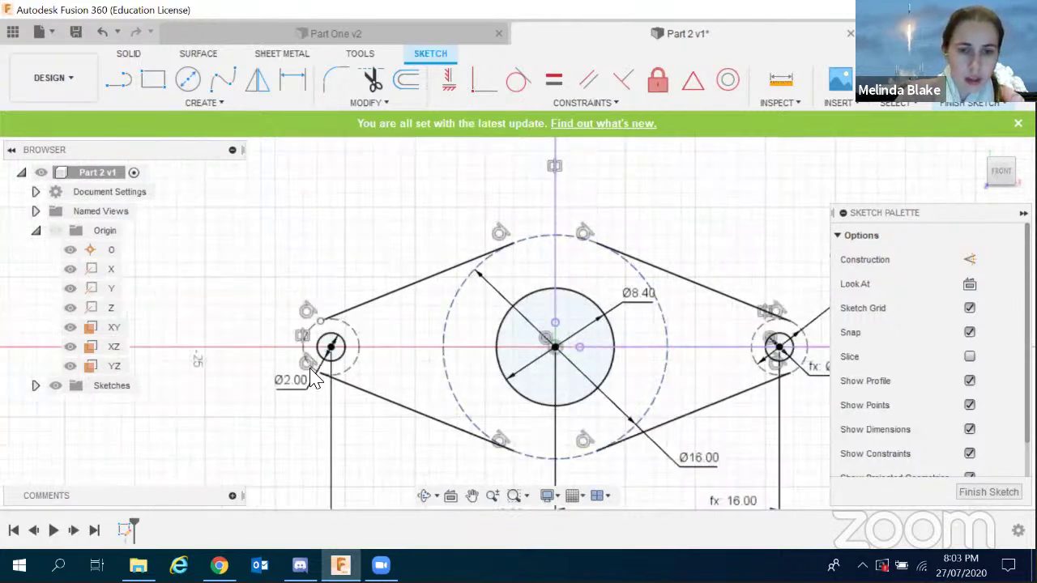
pyautogui.scroll(2, 314, 324)
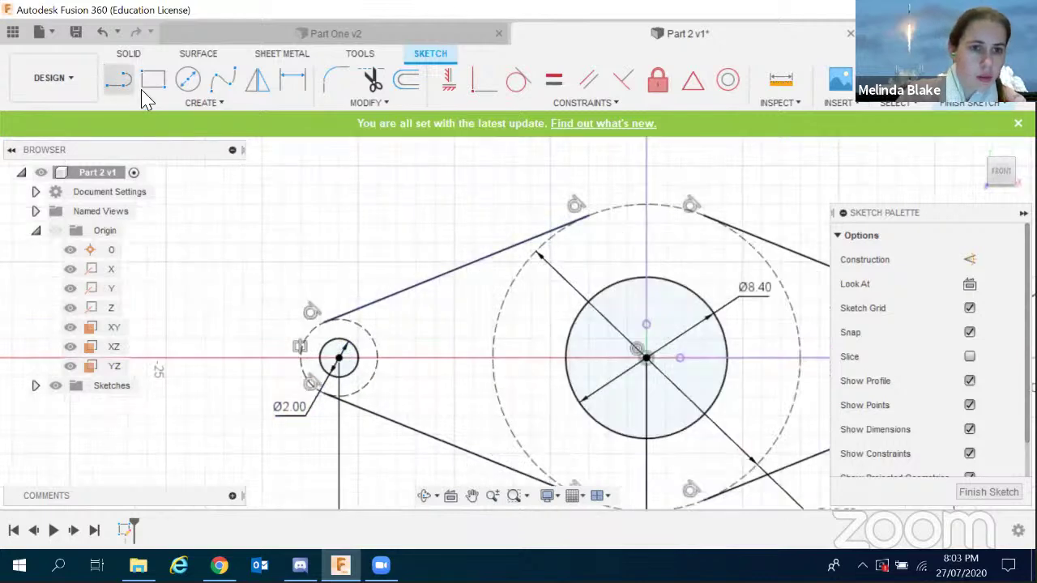
pyautogui.click(207, 102)
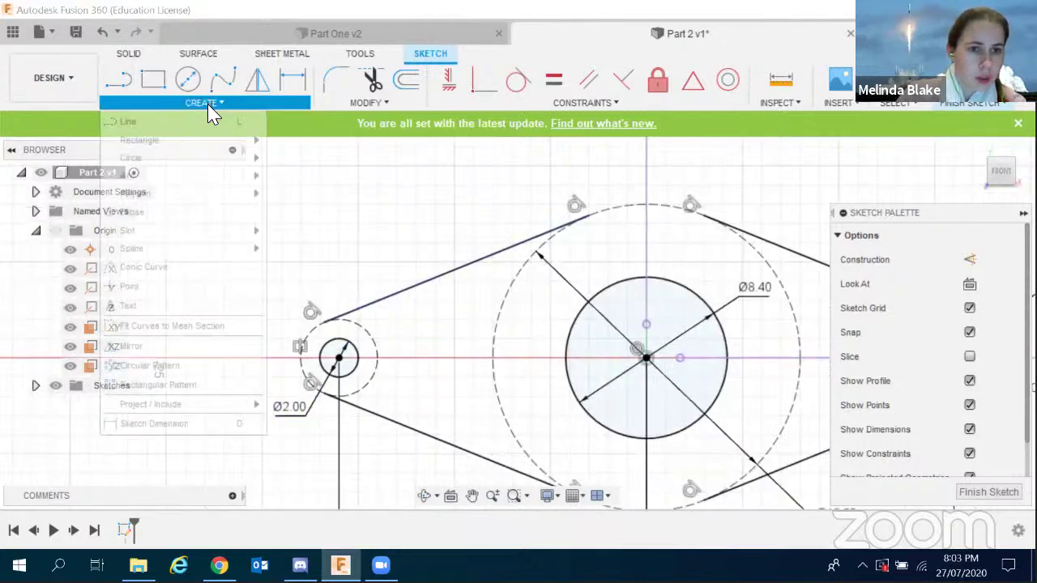
pyautogui.moveTo(255, 184)
pyautogui.click(301, 195)
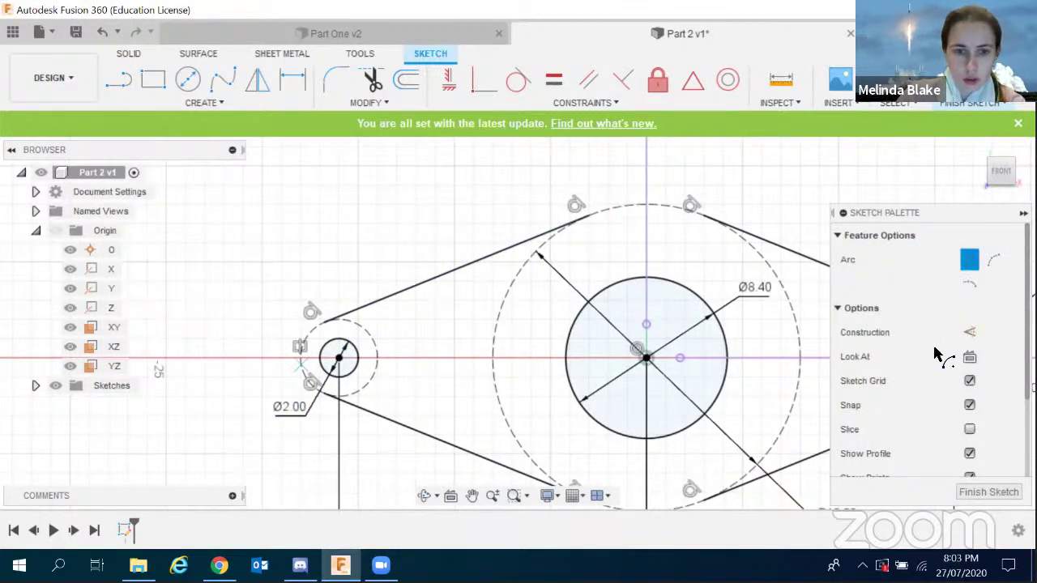
pyautogui.click(339, 357)
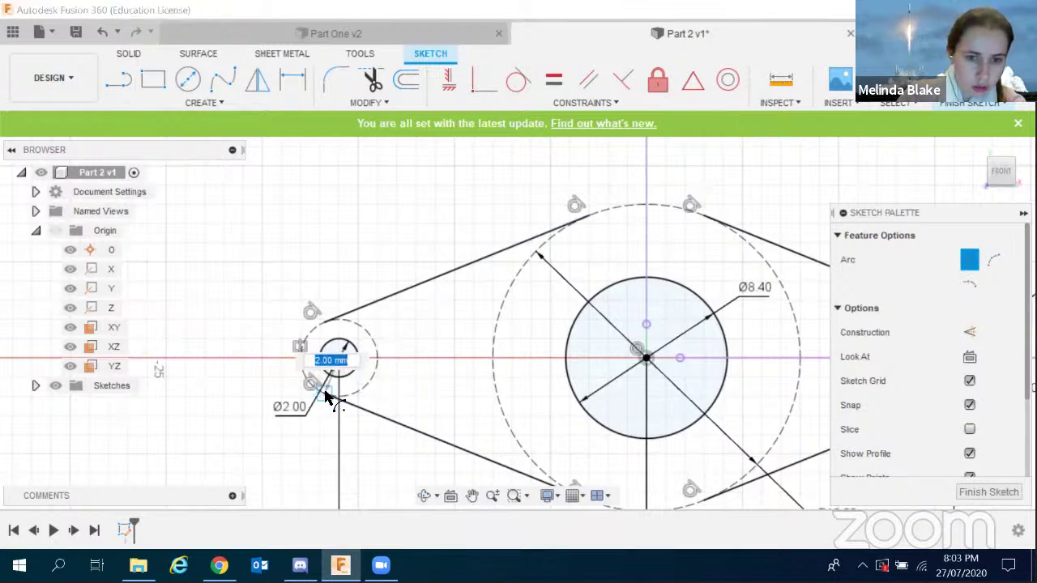
pyautogui.click(332, 397)
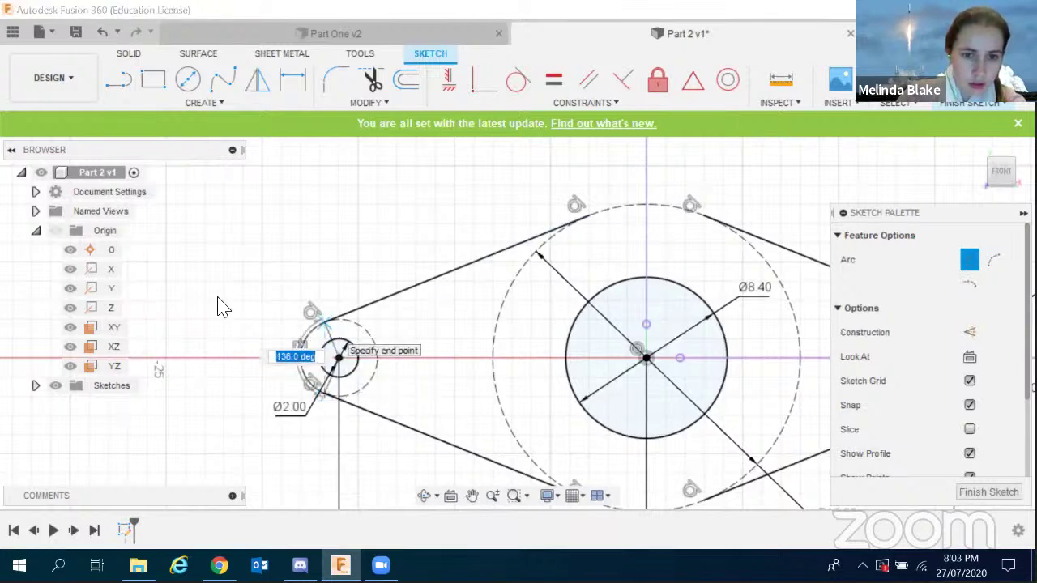
# Draw a centre-point arc around the right hole, joining the outer ends of both right slanted lines.
pyautogui.scroll(-3, 223, 307)
pyautogui.scroll(5, 630, 328)
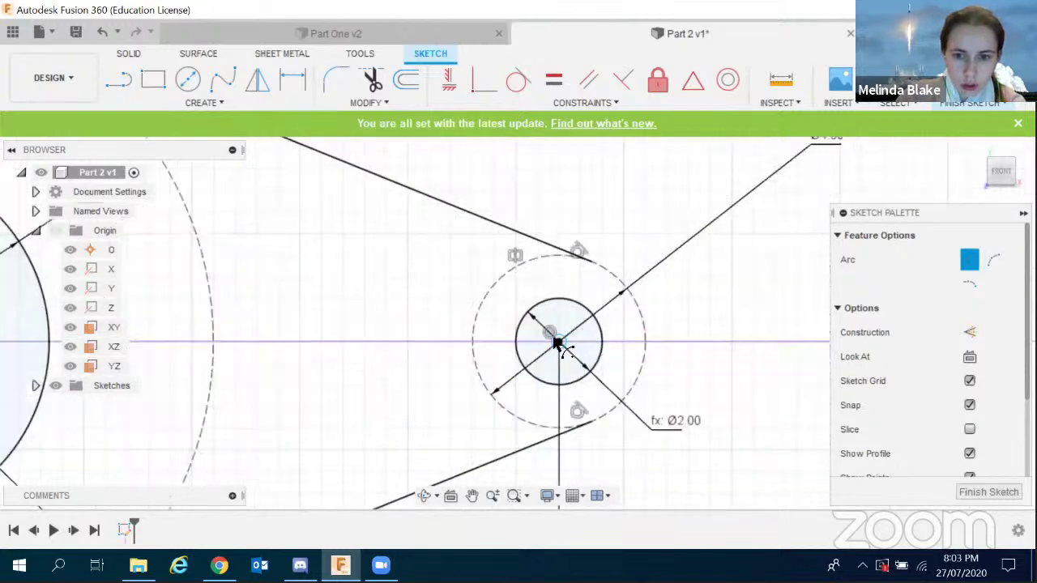
pyautogui.click(559, 342)
pyautogui.click(591, 420)
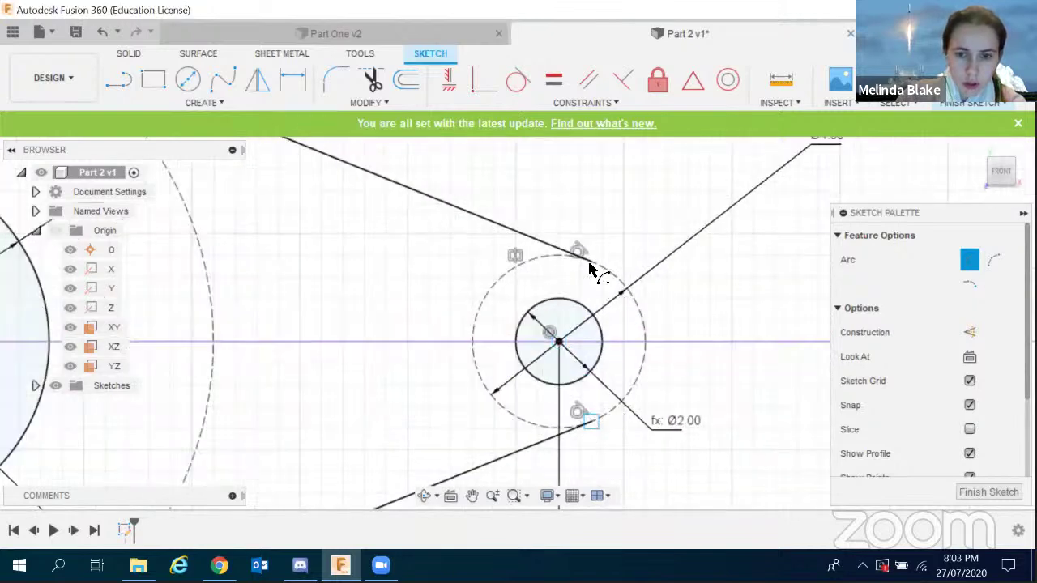
pyautogui.click(590, 270)
# Draw a 44° centre-point arc about the origin, joining the two upper slanted lines along the 16 mm construction circle.
pyautogui.scroll(-5, 770, 306)
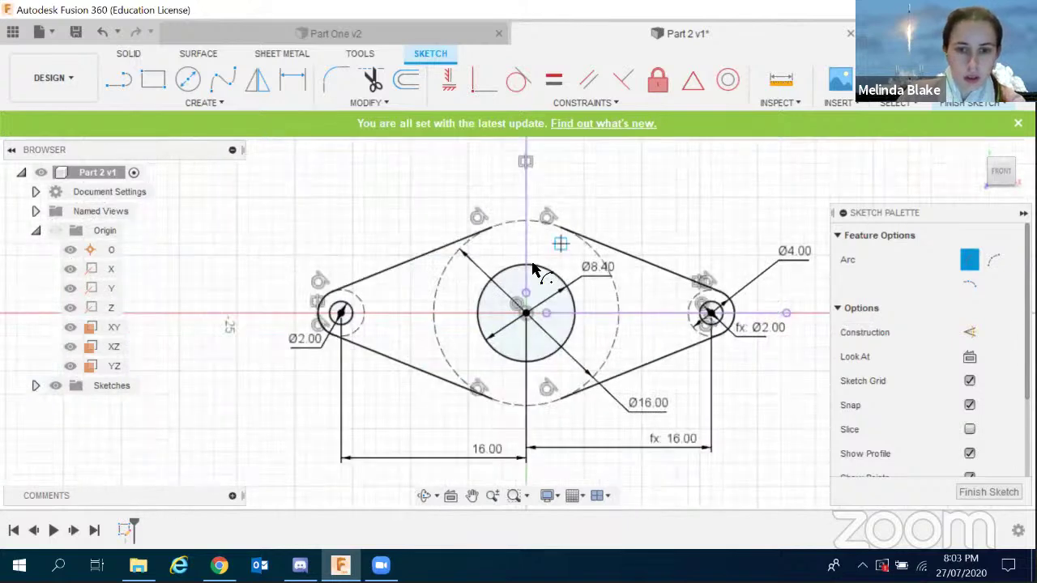
pyautogui.scroll(4, 534, 324)
pyautogui.click(526, 313)
pyautogui.click(463, 216)
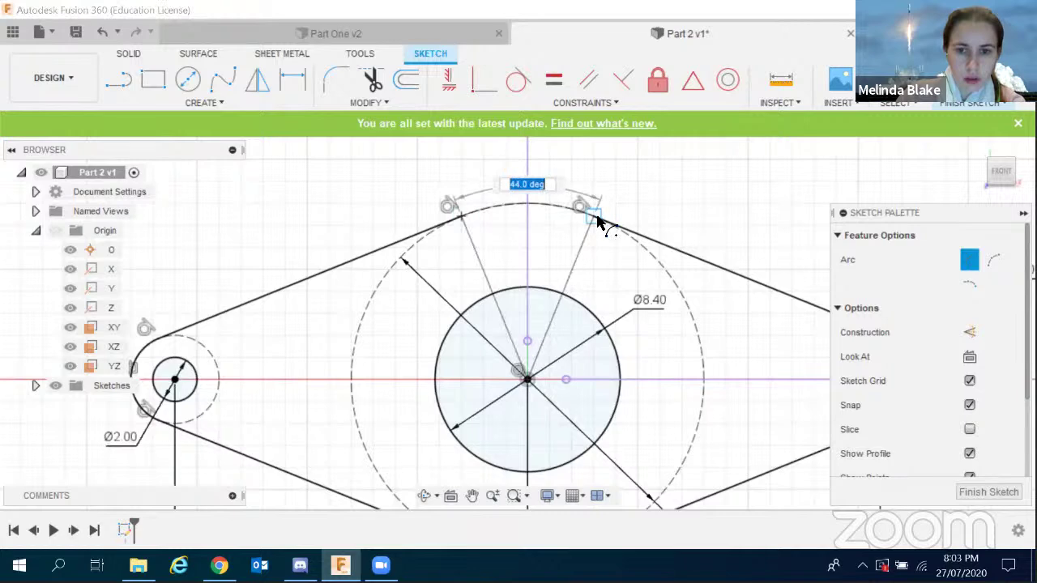
pyautogui.click(600, 208)
# Draw a 44° centre-point arc about the origin, joining the two lower slanted lines to close the flange outline.
pyautogui.scroll(-3, 620, 327)
pyautogui.scroll(4, 512, 230)
pyautogui.click(433, 398)
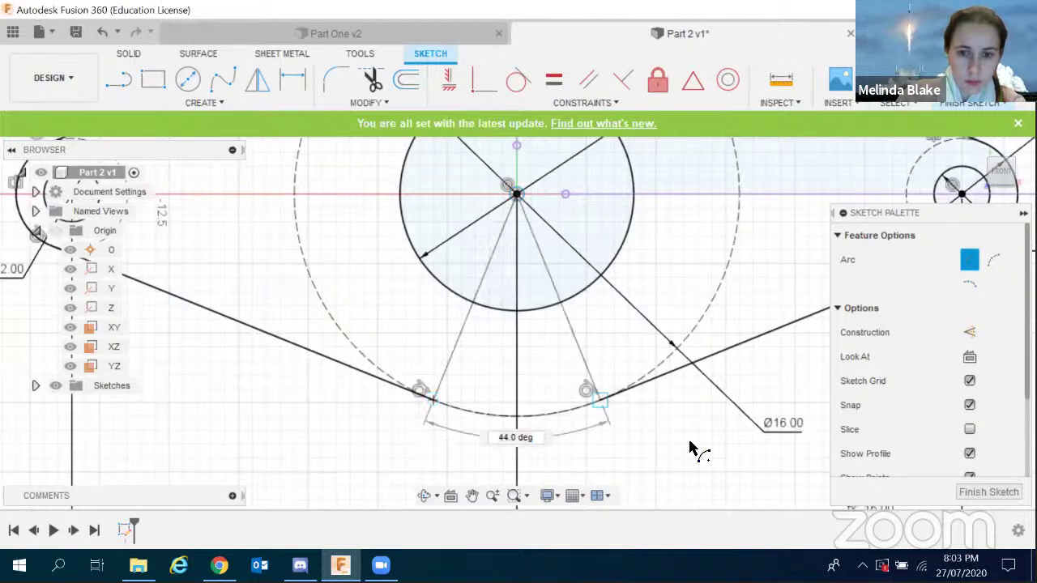
pyautogui.click(648, 408)
pyautogui.scroll(-4, 630, 403)
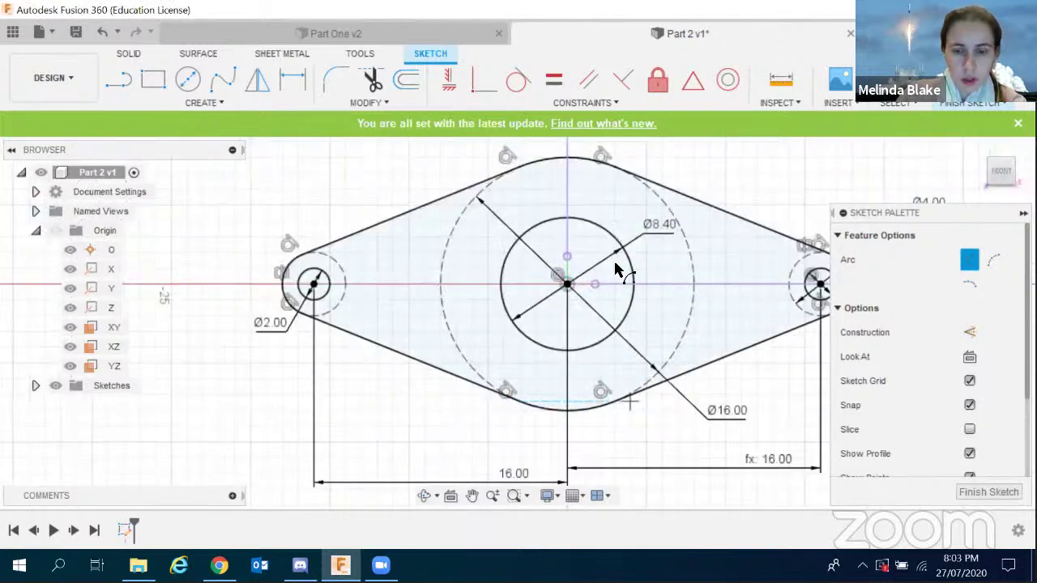
pyautogui.scroll(1, 741, 190)
pyautogui.scroll(-1, 571, 180)
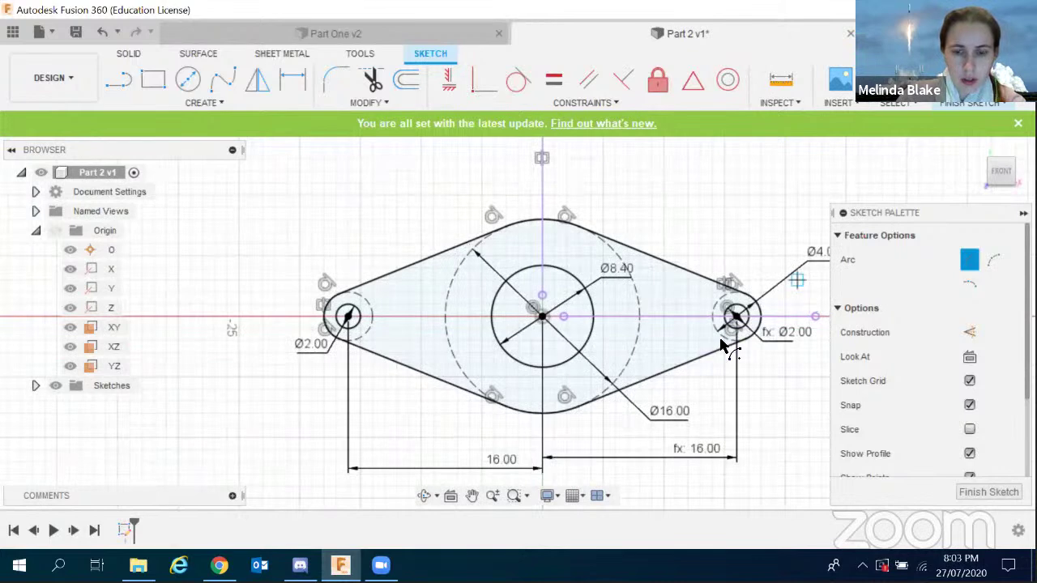
pyautogui.scroll(1, 676, 381)
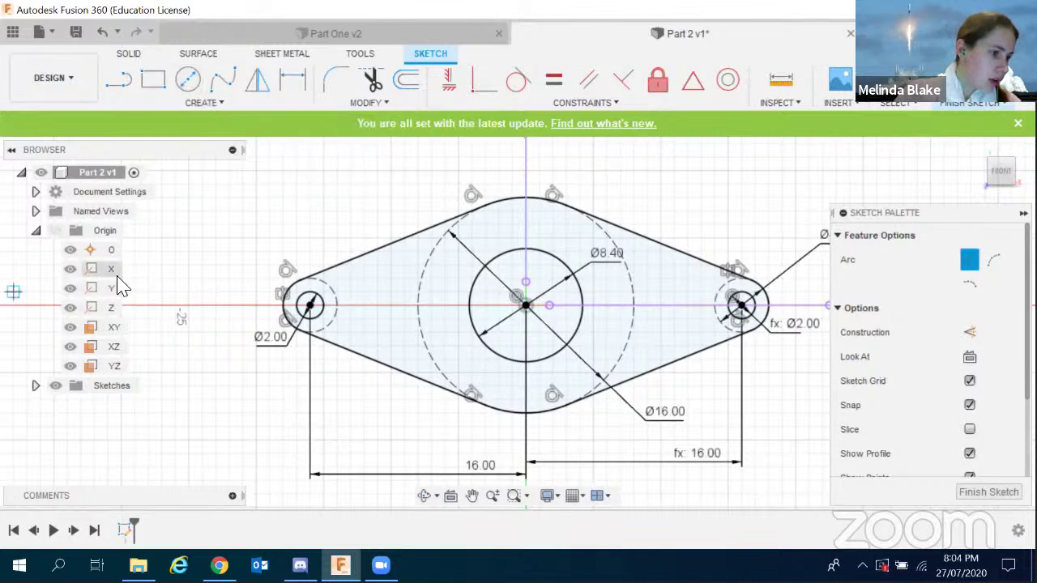
# Draw two concentric construction circles about 23.3 mm and 27.8 mm in diameter, centred on the origin.
pyautogui.click(192, 81)
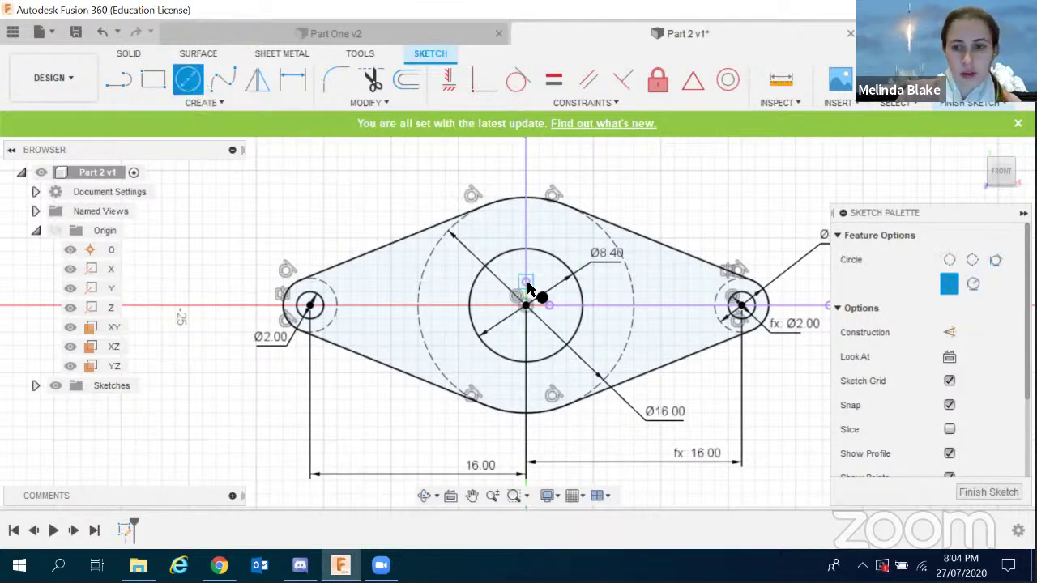
pyautogui.click(950, 333)
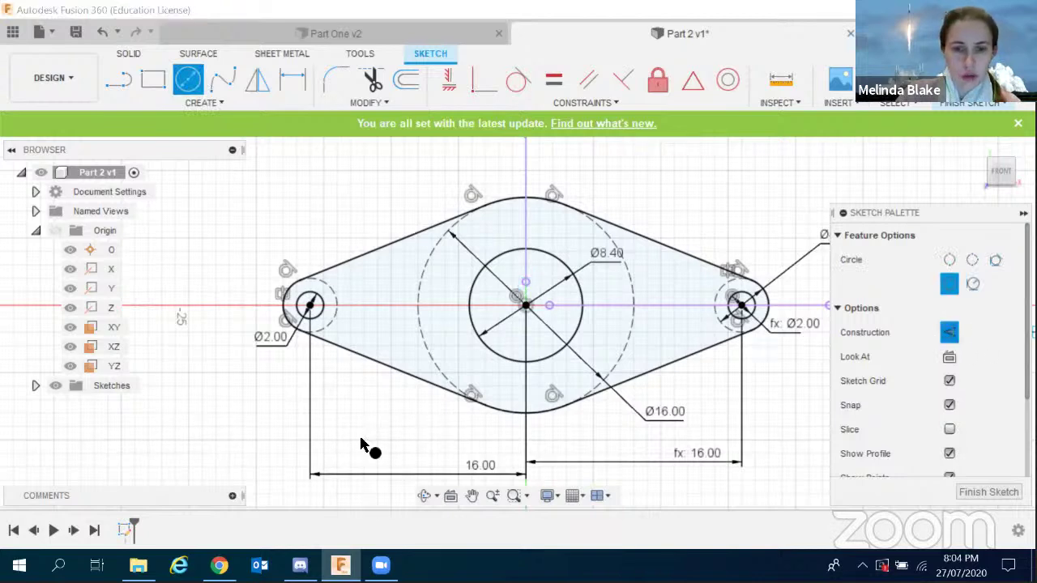
pyautogui.scroll(-2, 370, 447)
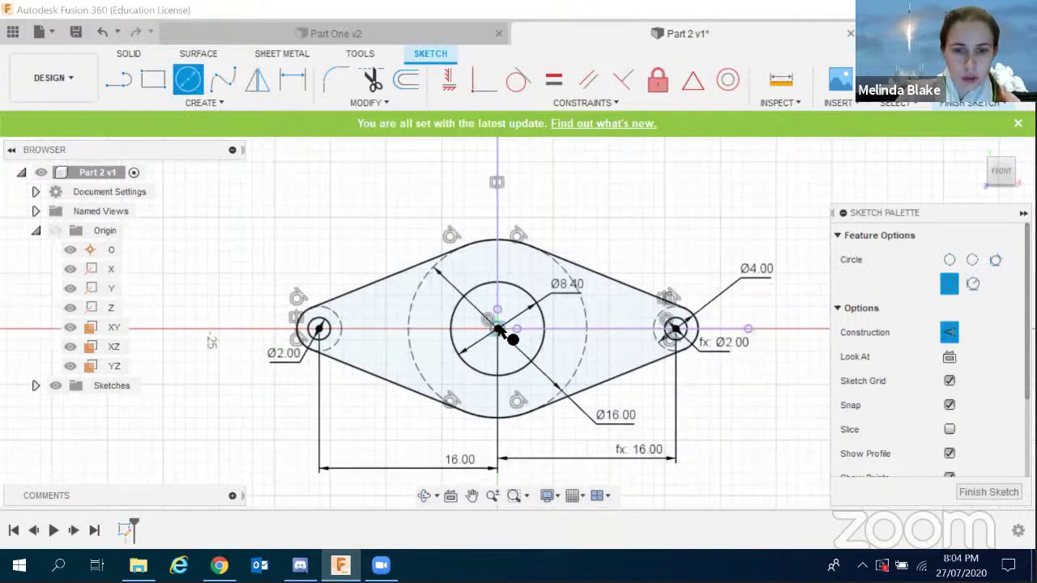
pyautogui.click(606, 262)
pyautogui.click(496, 328)
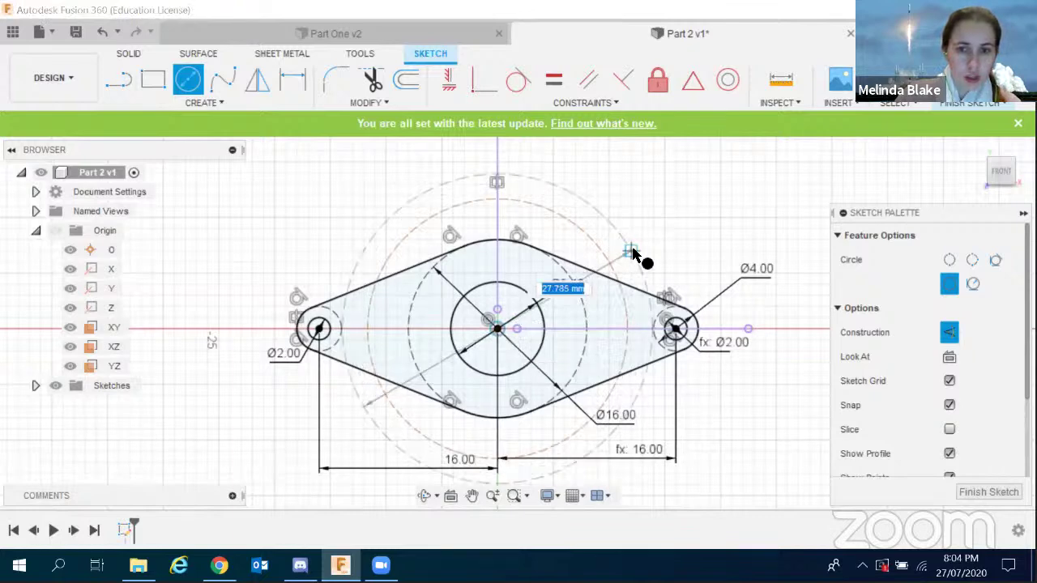
pyautogui.click(643, 259)
# Dimension the inner of the two new construction circles with a diameter of 10*2 mm.
pyautogui.press('d')
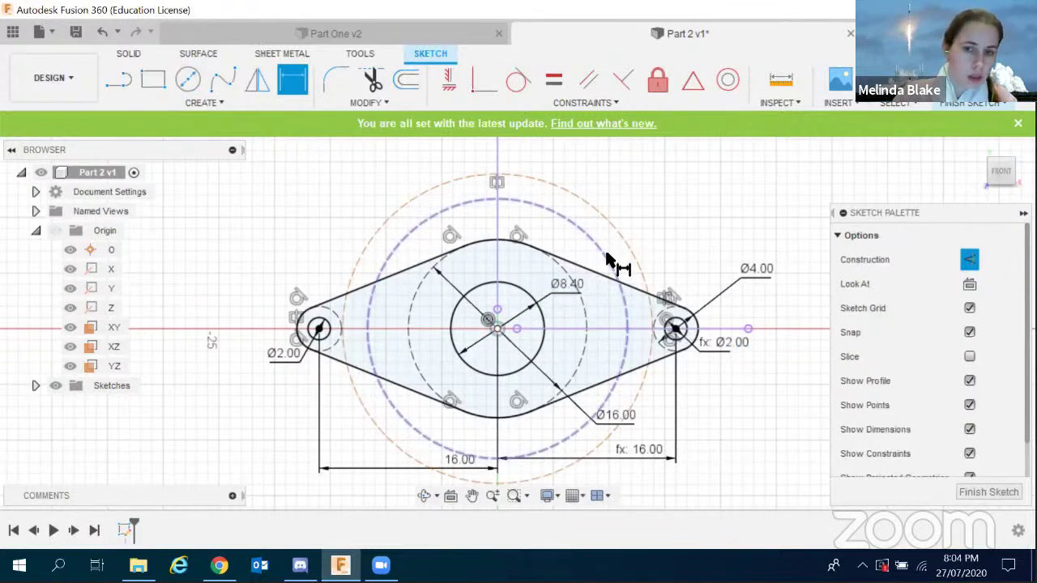
pyautogui.click(608, 261)
pyautogui.click(690, 227)
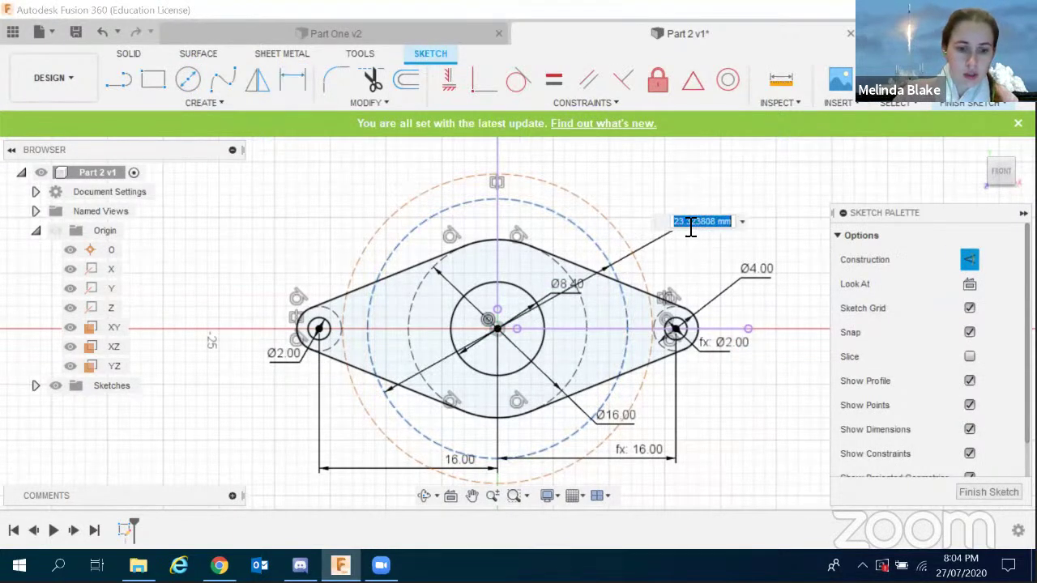
pyautogui.write('10*2')
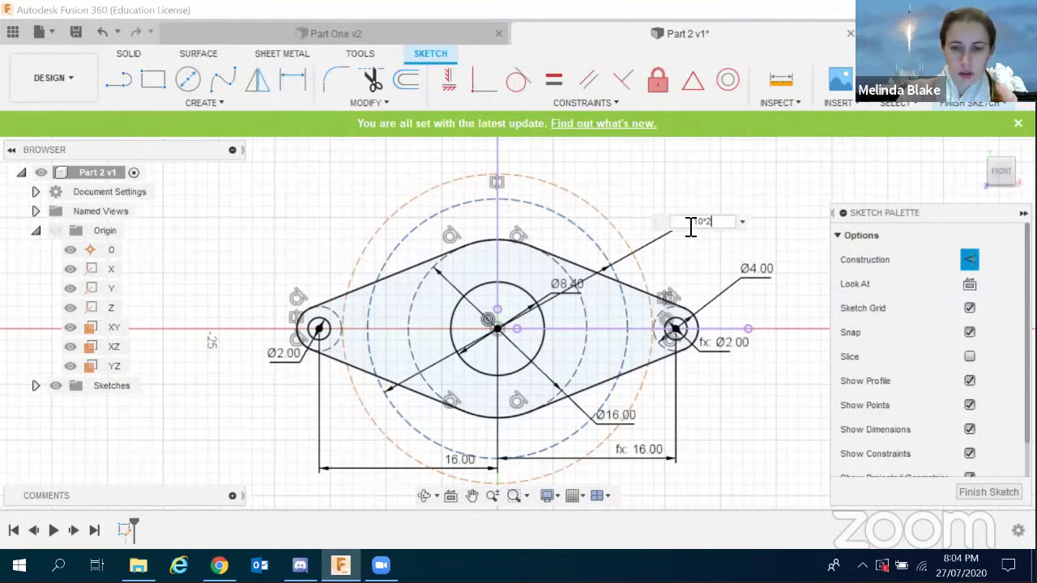
pyautogui.press('Return')
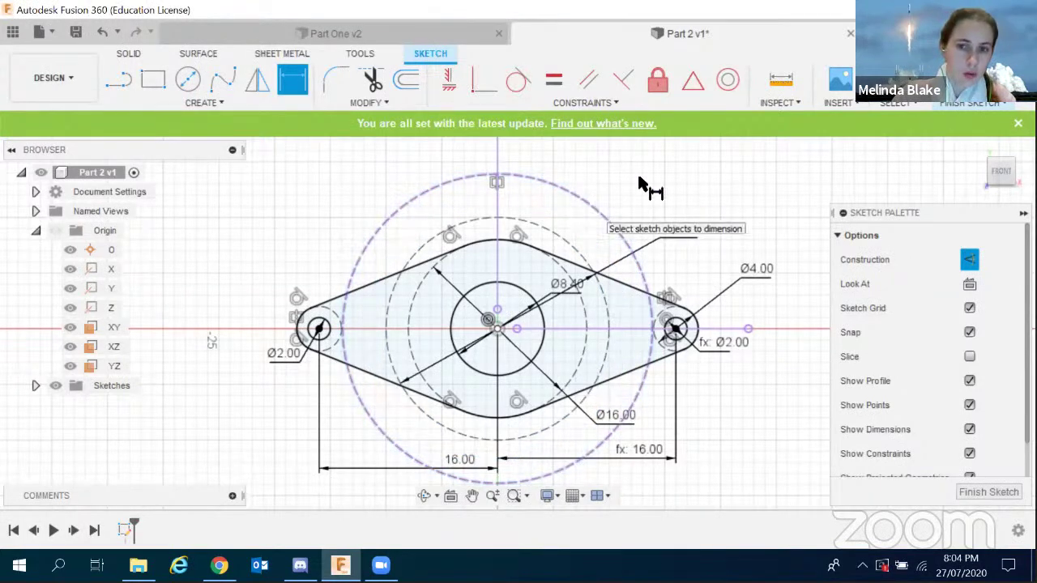
# Dimension the outermost construction circle with a diameter of 11*2 mm.
pyautogui.click(639, 186)
pyautogui.click(644, 180)
pyautogui.write('11')
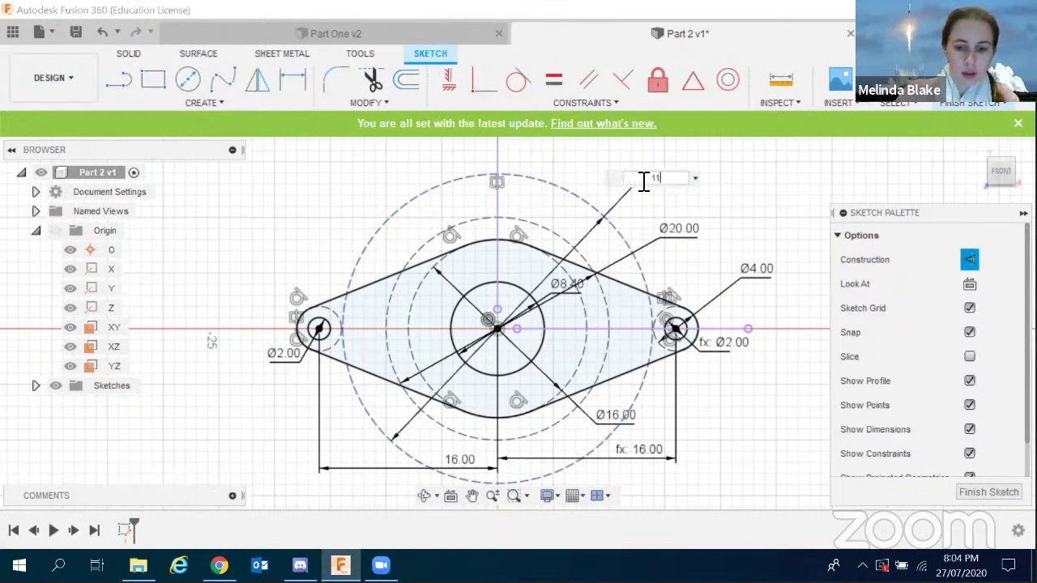
pyautogui.write('*2')
pyautogui.press('Return')
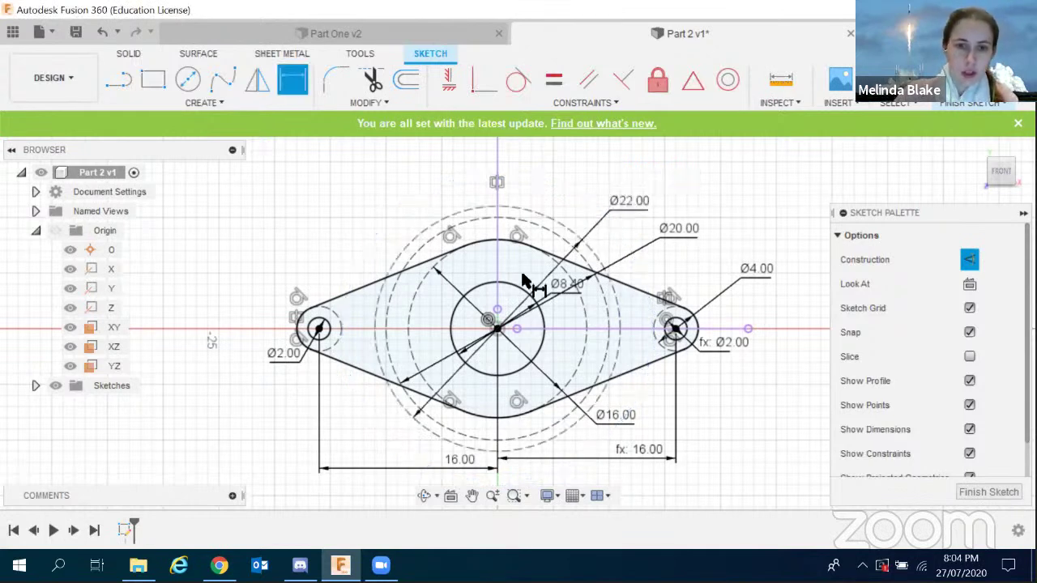
# Start a new line in the left half of the flange sketch, near the 20 mm and 22 mm construction circles.
pyautogui.scroll(2, 431, 292)
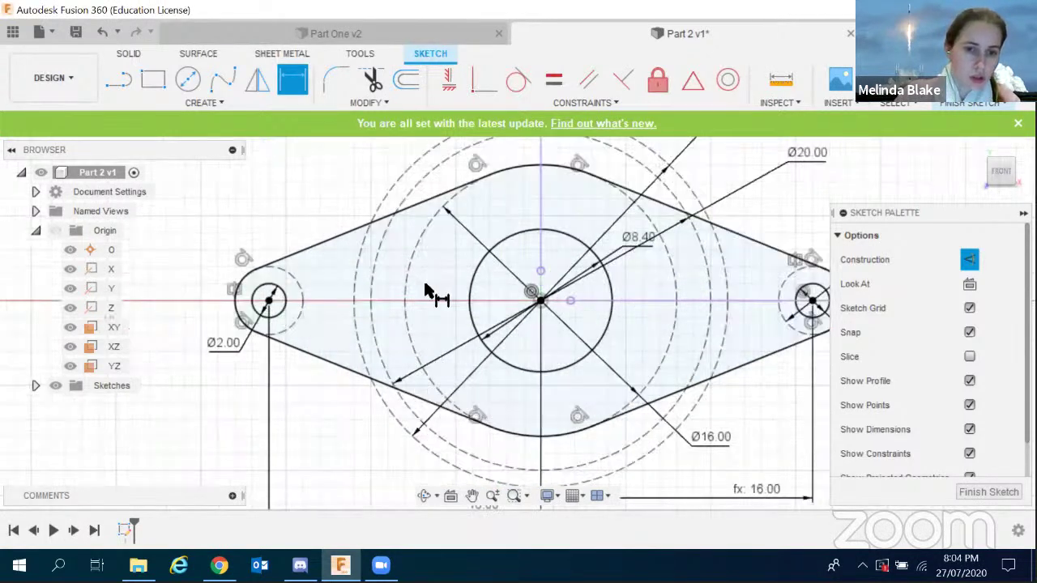
pyautogui.scroll(2, 351, 301)
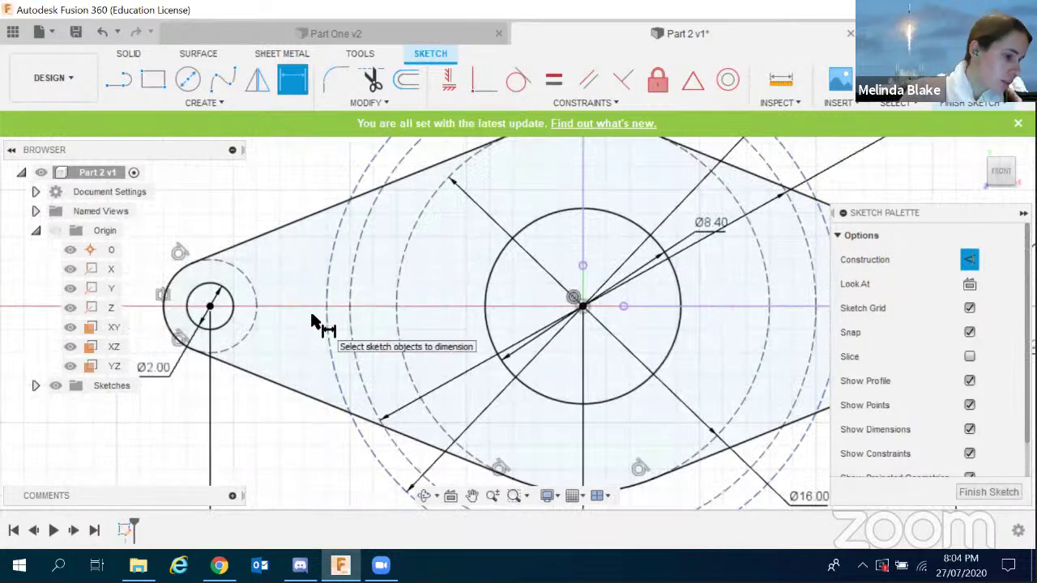
pyautogui.press('Escape')
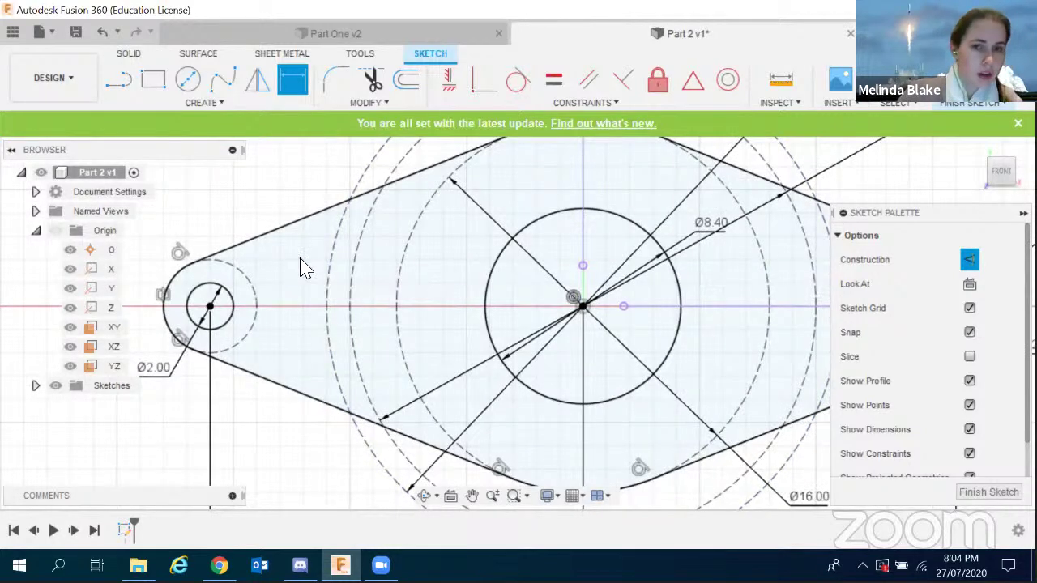
pyautogui.click(118, 81)
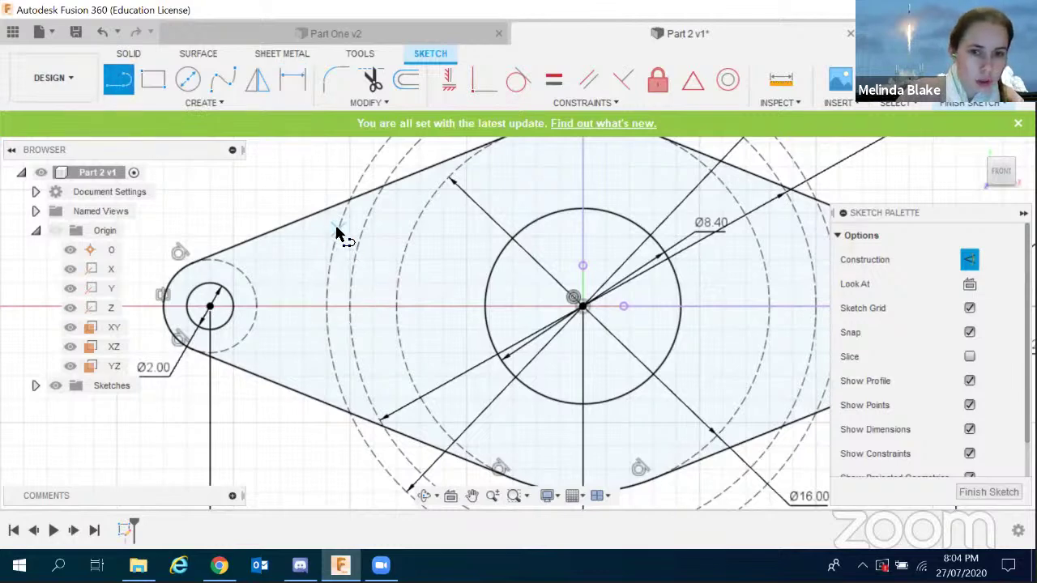
# Sketch a short horizontal line between the two outer dashed circles, above the axis in the plate's left half, and convert it from construction to regular.
pyautogui.moveTo(339, 229); pyautogui.dragTo(363, 229)
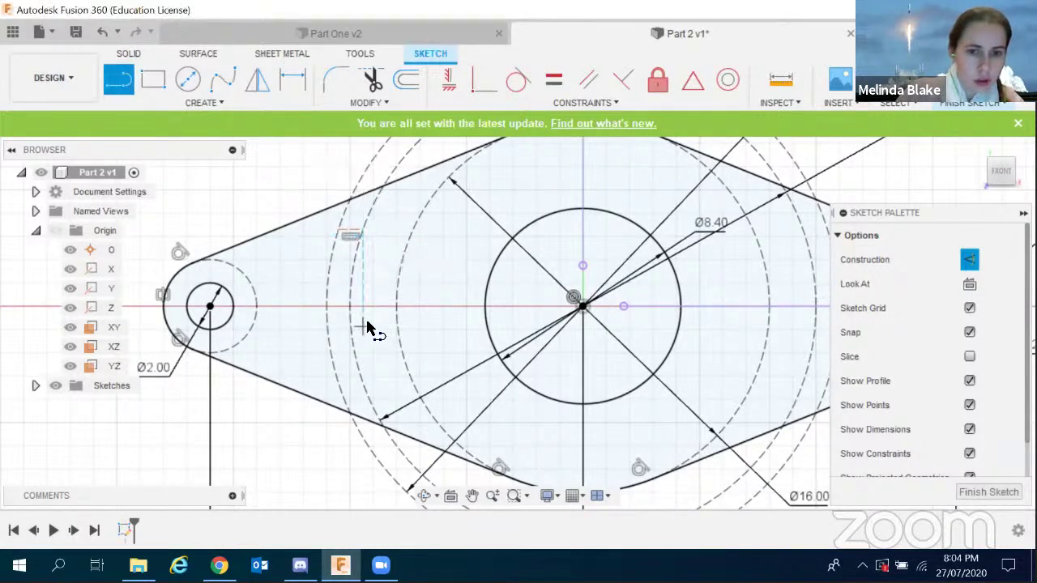
pyautogui.press('Escape')
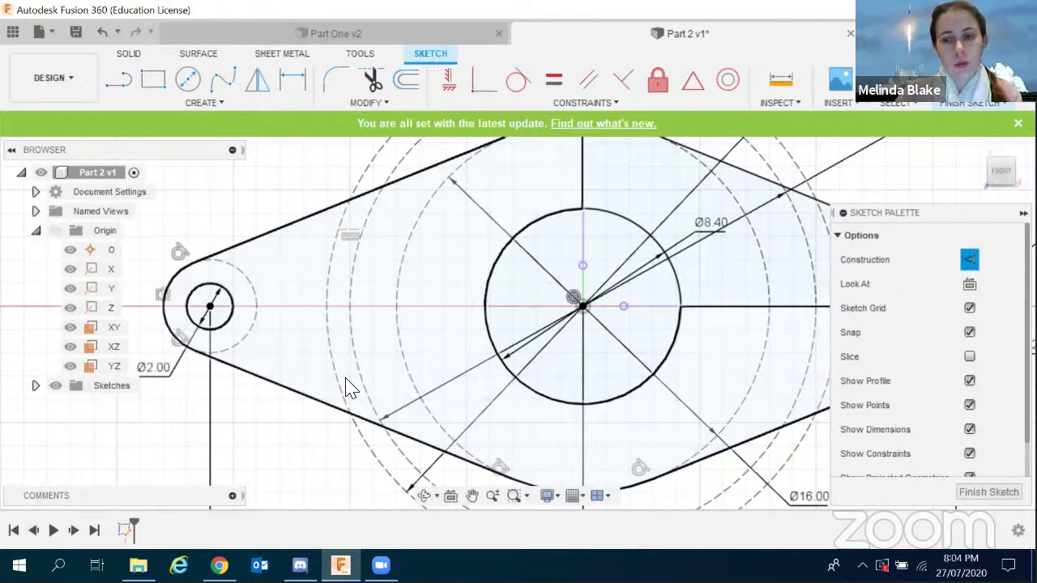
pyautogui.click(347, 231)
pyautogui.click(970, 259)
pyautogui.click(312, 292)
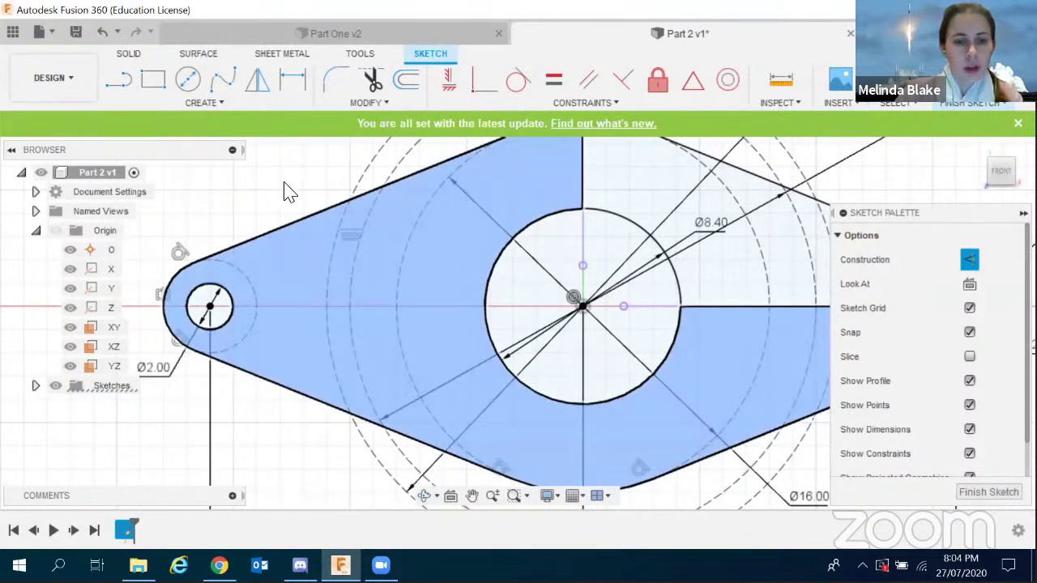
pyautogui.click(290, 192)
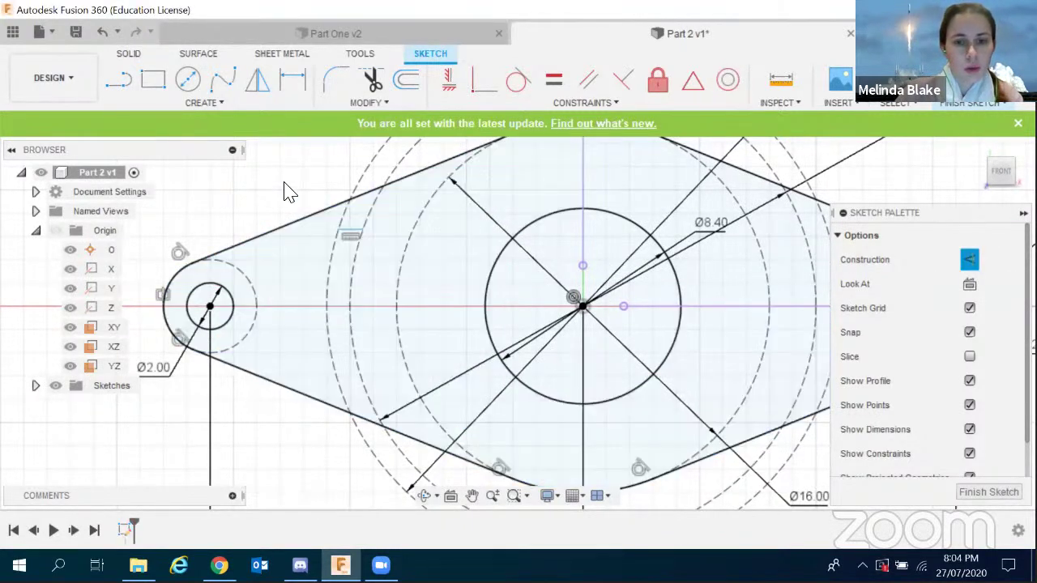
# With construction mode off, sketch a second horizontal line about 1 mm long between the same dashed circles, below the horizontal axis.
pyautogui.click(118, 79)
pyautogui.press('Escape')
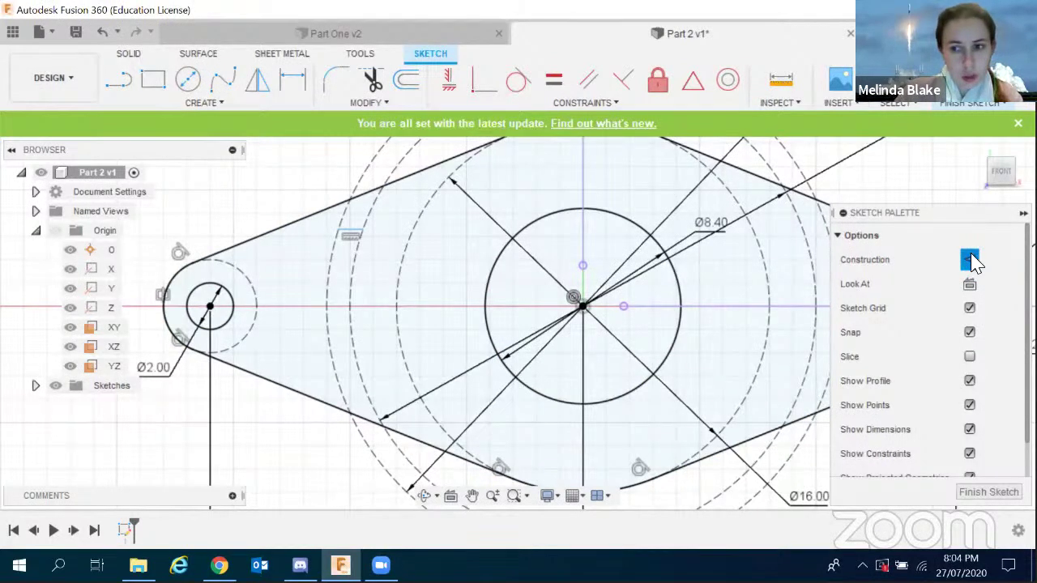
pyautogui.click(970, 259)
pyautogui.click(120, 81)
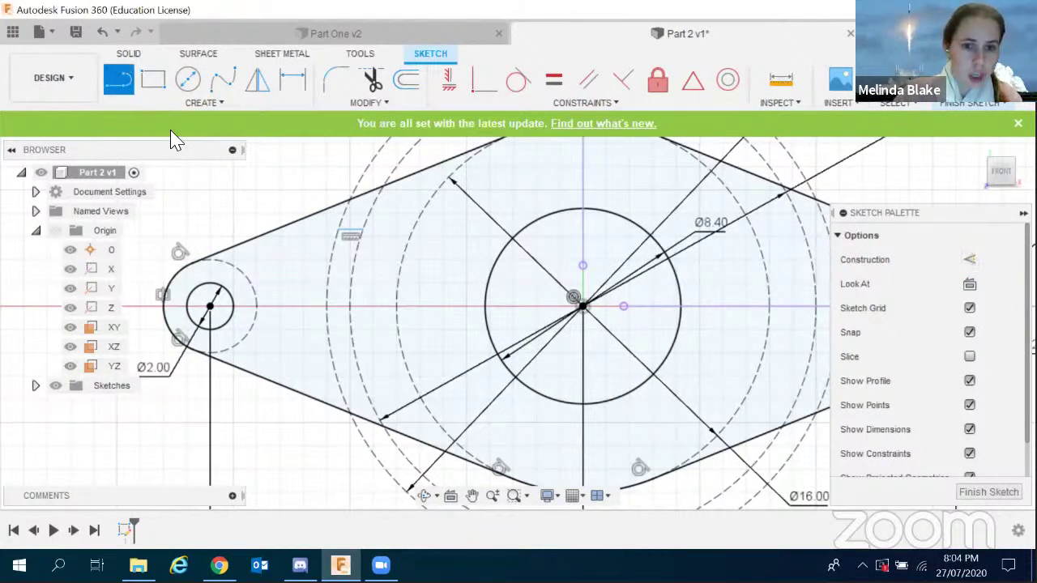
pyautogui.click(332, 352)
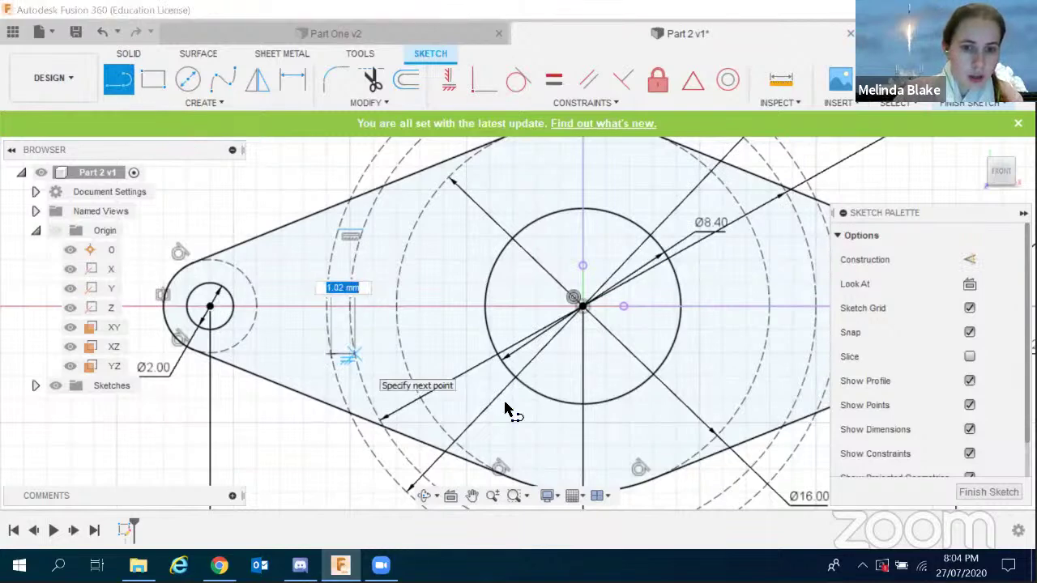
pyautogui.click(354, 354)
pyautogui.scroll(-1, 437, 348)
pyautogui.press('Escape')
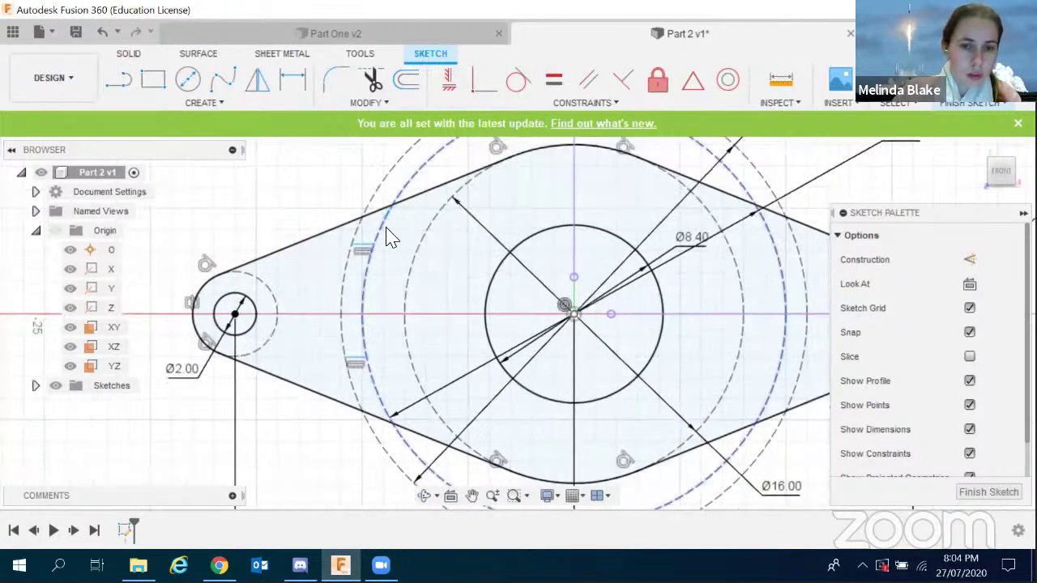
# Dimension the vertical distance between the two short horizontal lines as 6 mm.
pyautogui.scroll(3, 388, 231)
pyautogui.scroll(2, 357, 269)
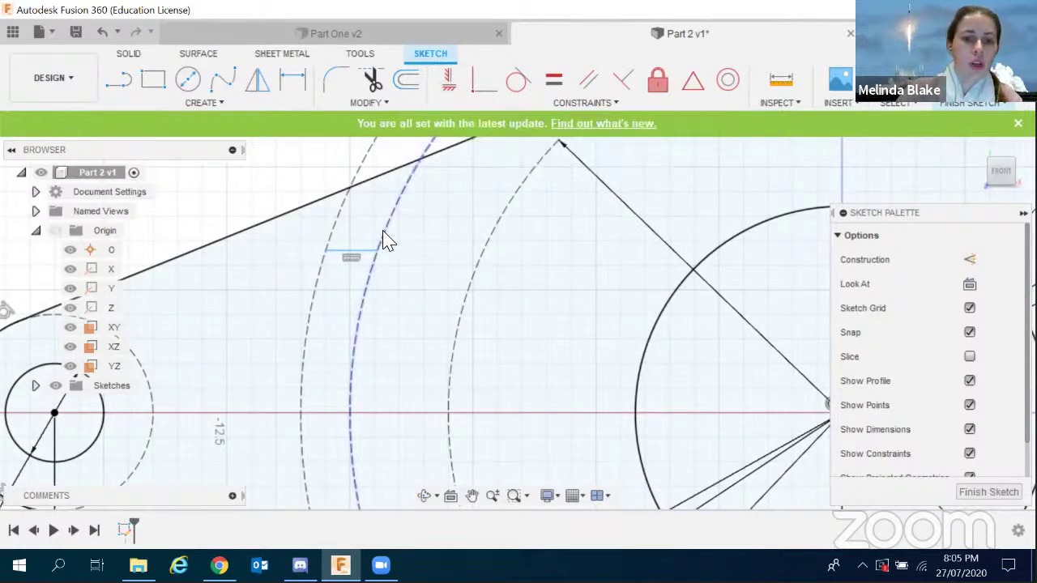
pyautogui.scroll(-5, 382, 238)
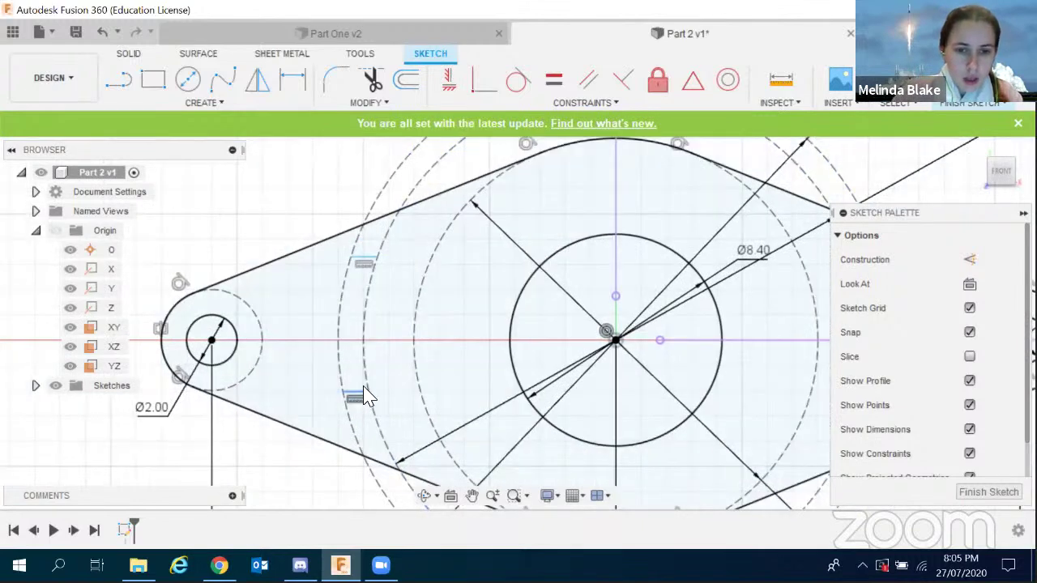
pyautogui.scroll(1, 364, 396)
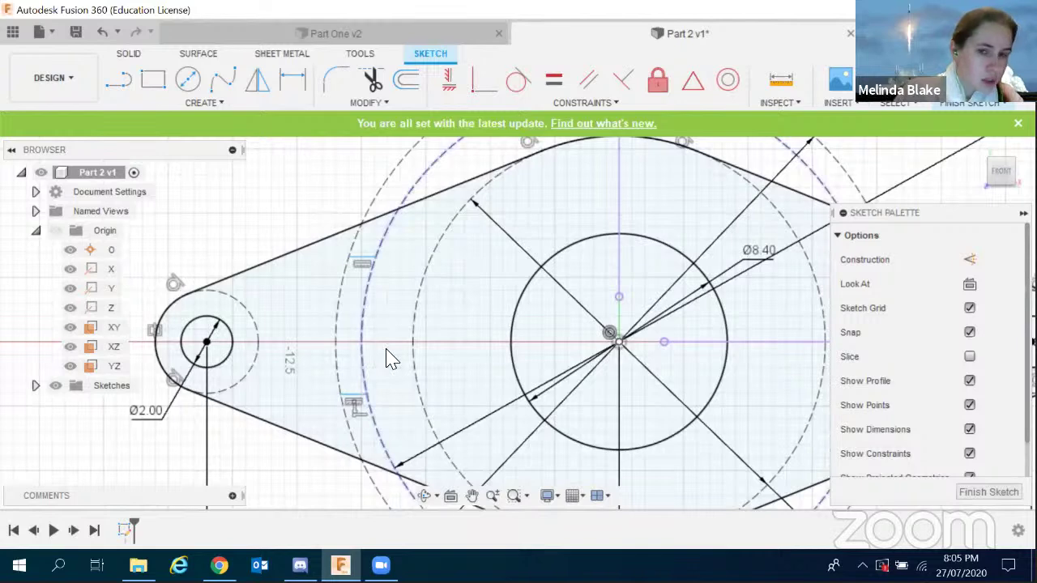
pyautogui.press('d')
pyautogui.click(352, 394)
pyautogui.click(362, 262)
pyautogui.click(324, 302)
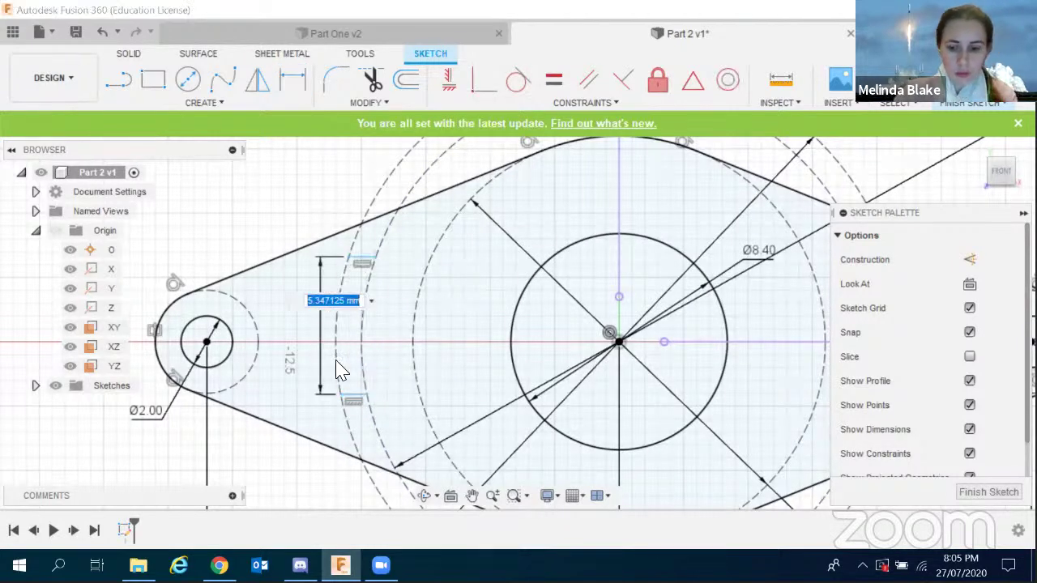
pyautogui.write('6')
pyautogui.press('Return')
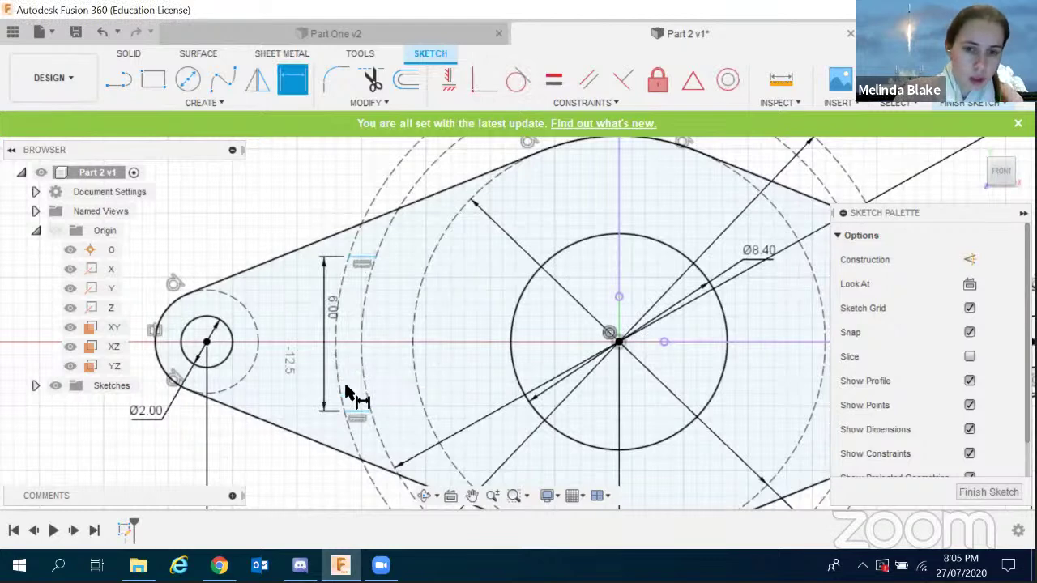
# Join the left ends of the two short lines with a construction line and constrain that line vertical.
pyautogui.scroll(2, 346, 387)
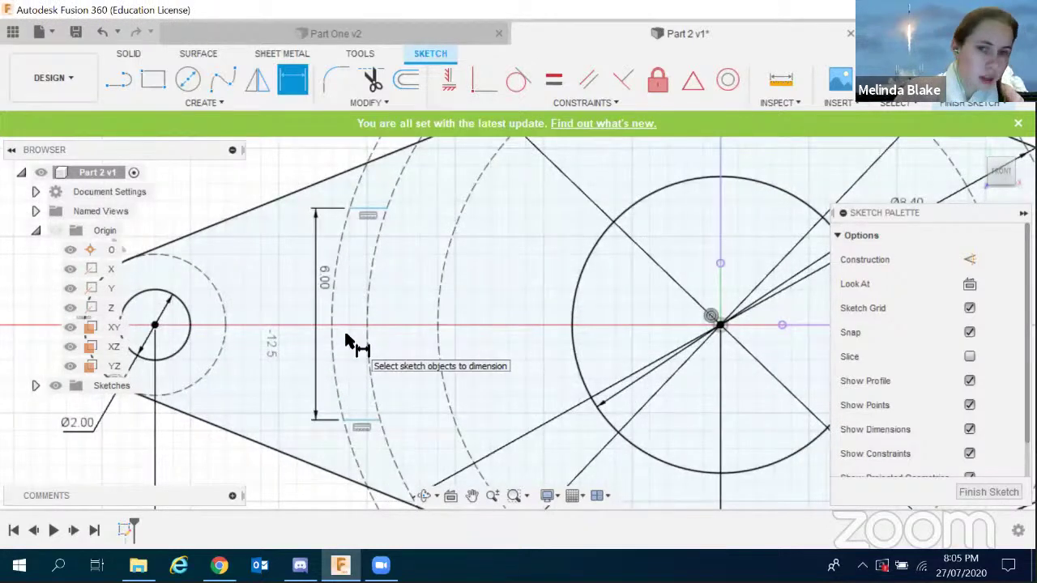
pyautogui.click(122, 82)
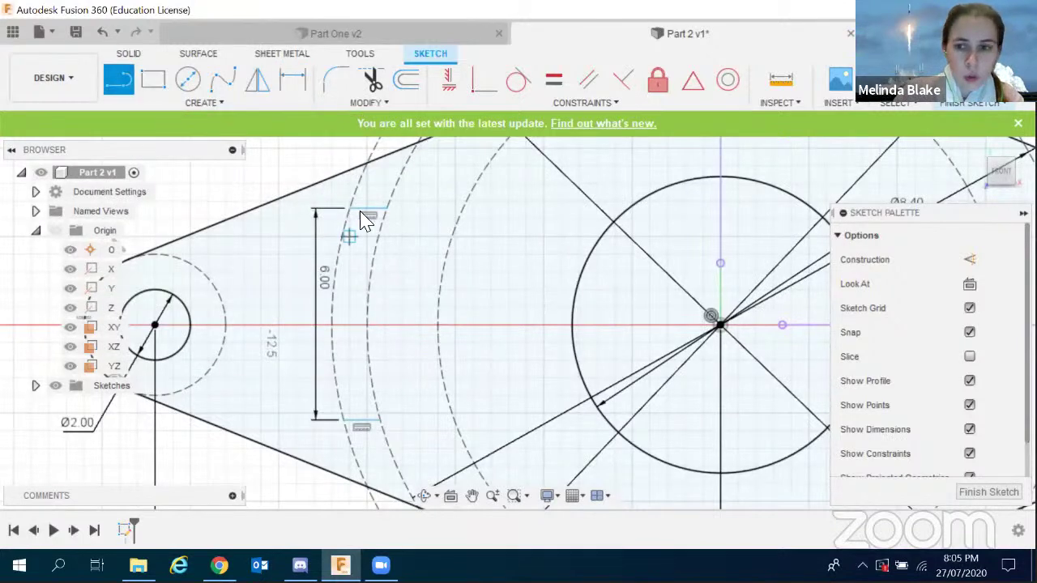
pyautogui.click(970, 259)
pyautogui.click(349, 209)
pyautogui.doubleClick(348, 422)
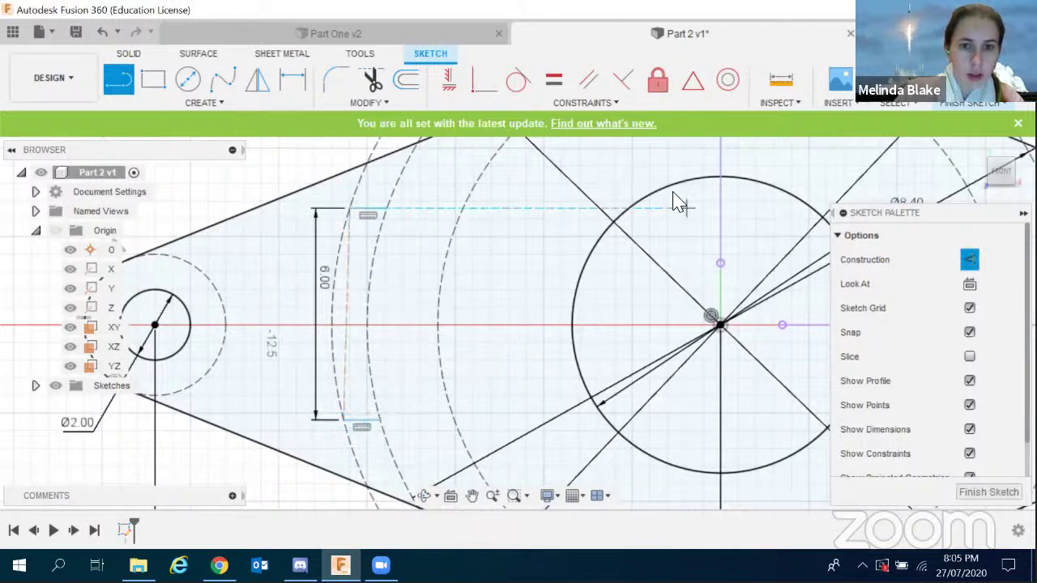
pyautogui.click(449, 80)
pyautogui.click(347, 316)
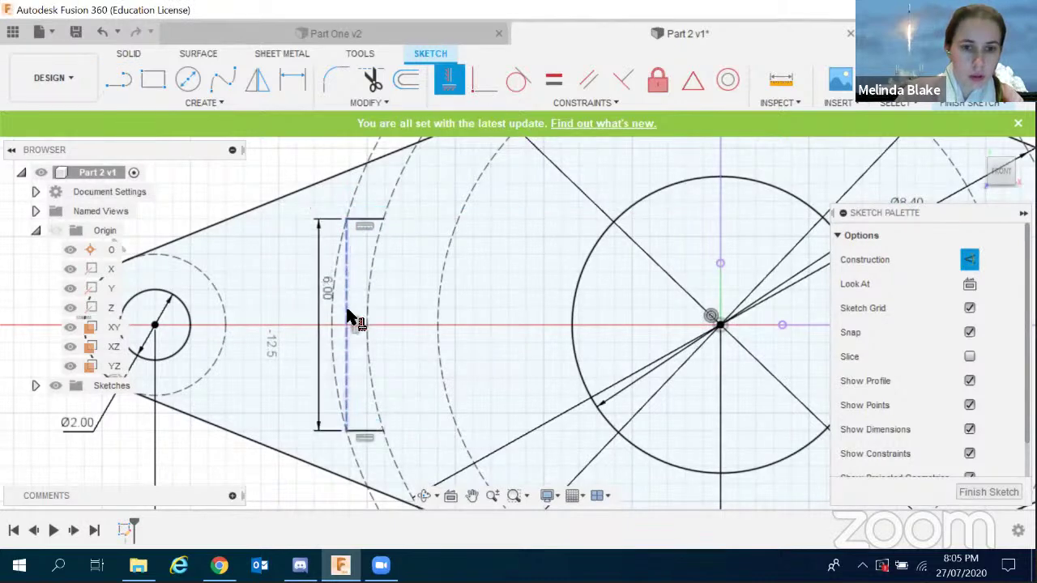
# Try to dimension the vertical distance from the upper short line to the sketch centre.
pyautogui.scroll(-1, 229, 273)
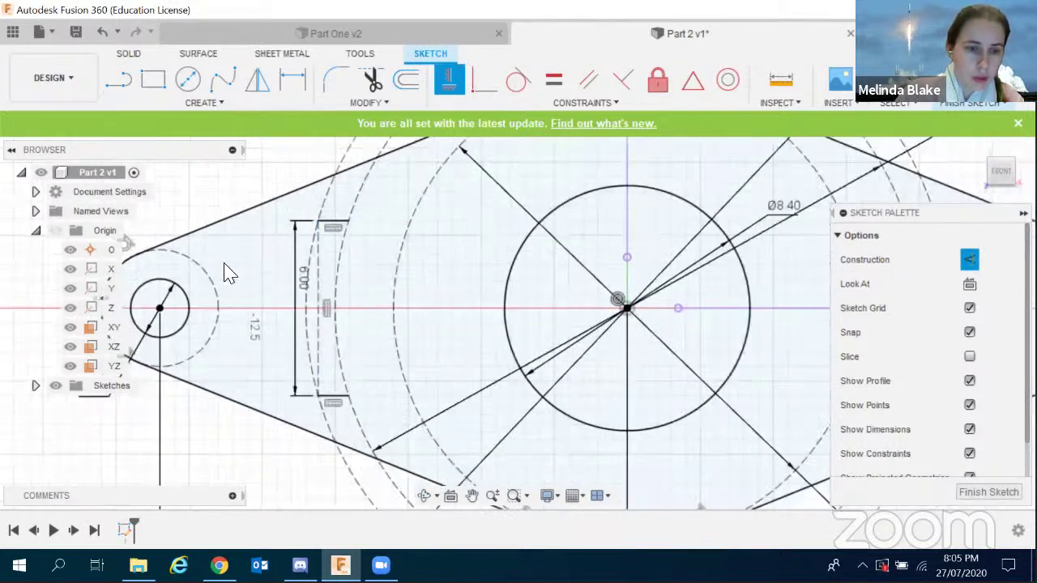
pyautogui.scroll(-1, 229, 272)
pyautogui.scroll(-2, 271, 279)
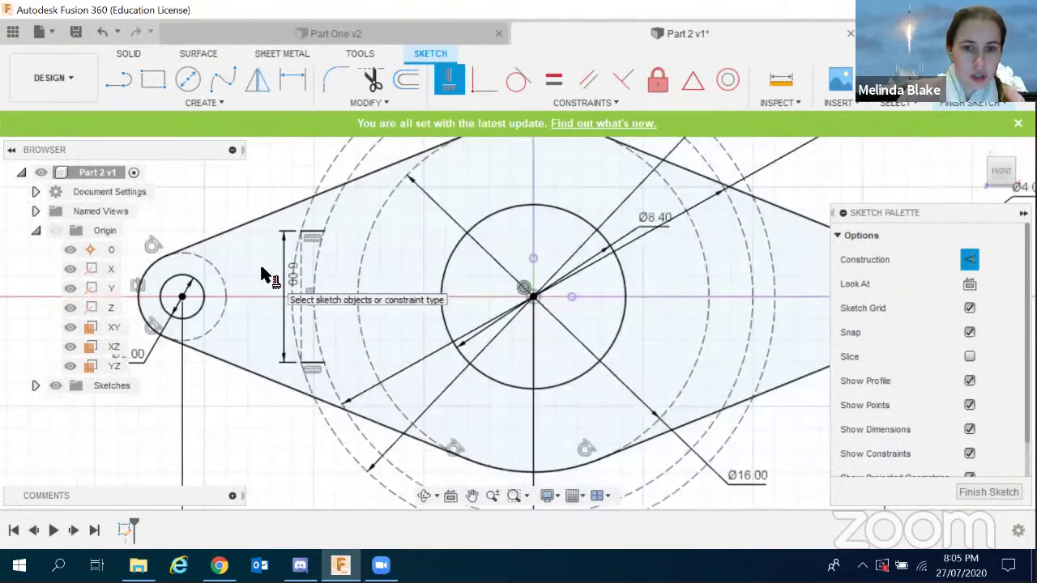
pyautogui.click(292, 79)
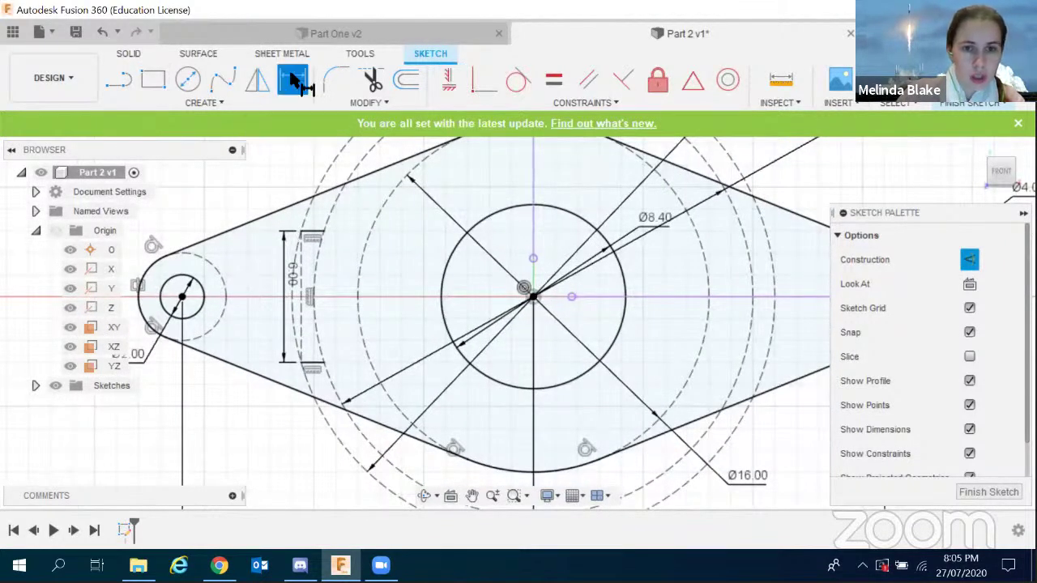
pyautogui.click(318, 236)
pyautogui.click(533, 299)
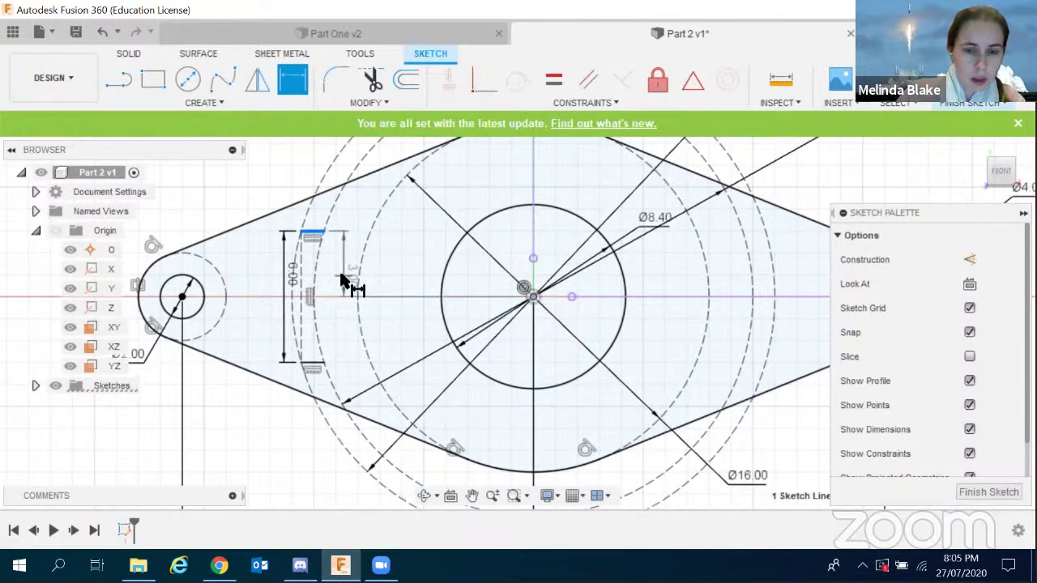
pyautogui.click(341, 276)
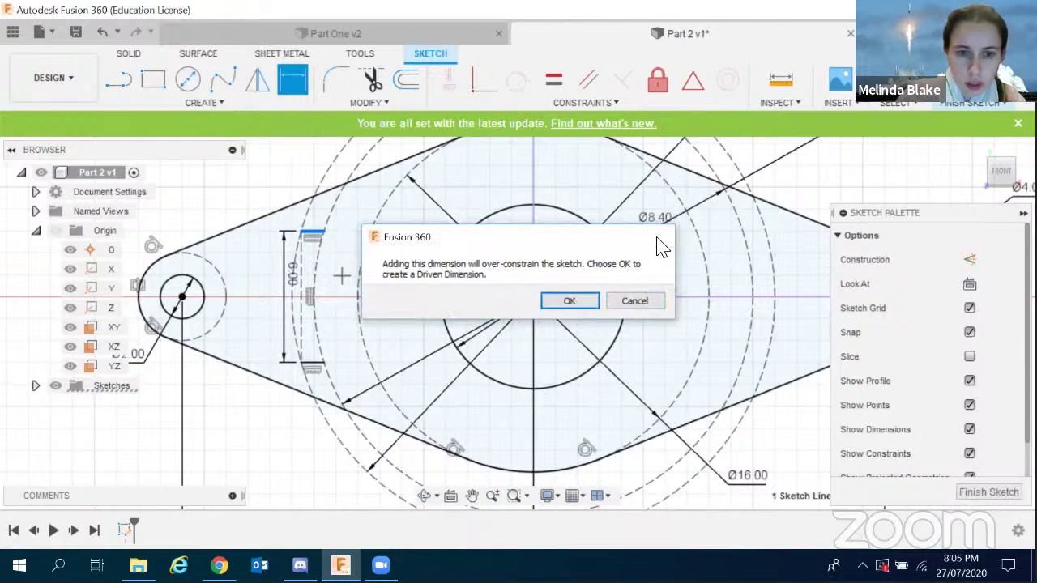
pyautogui.press('Escape')
pyautogui.scroll(-1, 309, 284)
pyautogui.scroll(4, 310, 280)
pyautogui.click(313, 278)
pyautogui.press('Escape')
pyautogui.scroll(-2, 364, 307)
pyautogui.scroll(1, 421, 337)
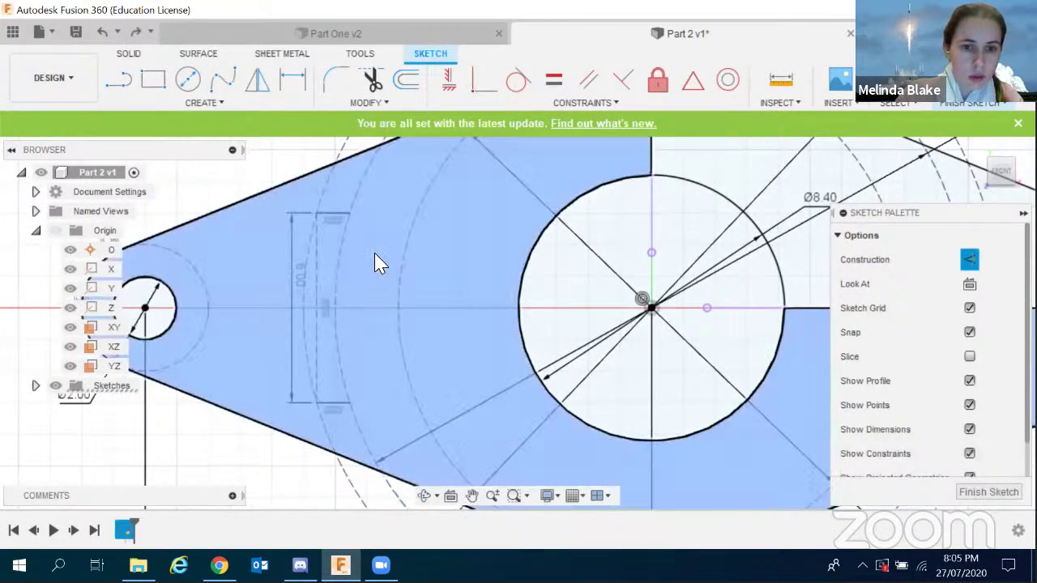
pyautogui.scroll(-2, 356, 345)
pyautogui.scroll(2, 356, 362)
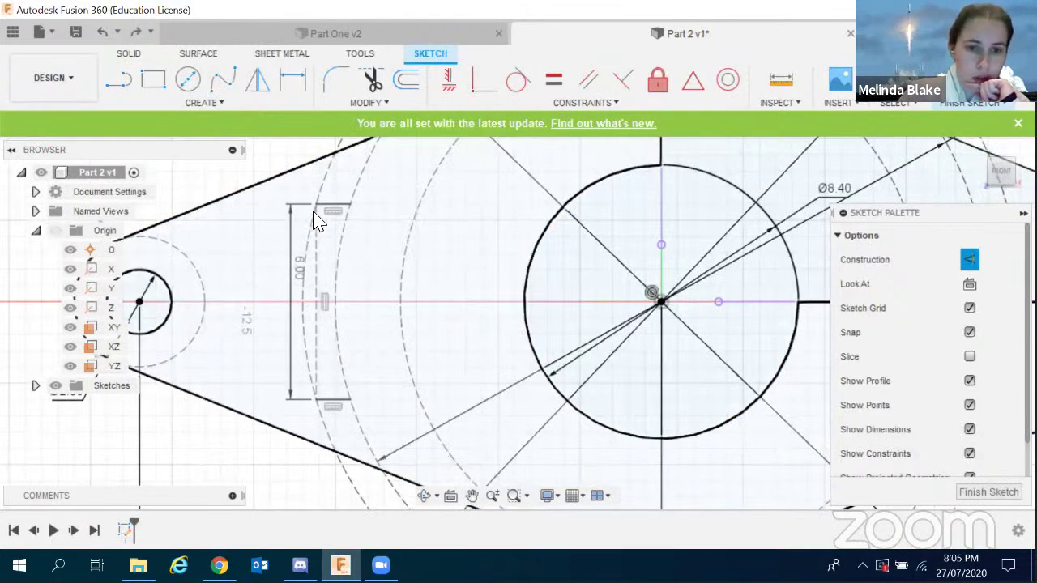
# Draw a center point arc in construction mode about the plate's centre, joining the outer ends of the two short lines.
pyautogui.scroll(-2, 328, 324)
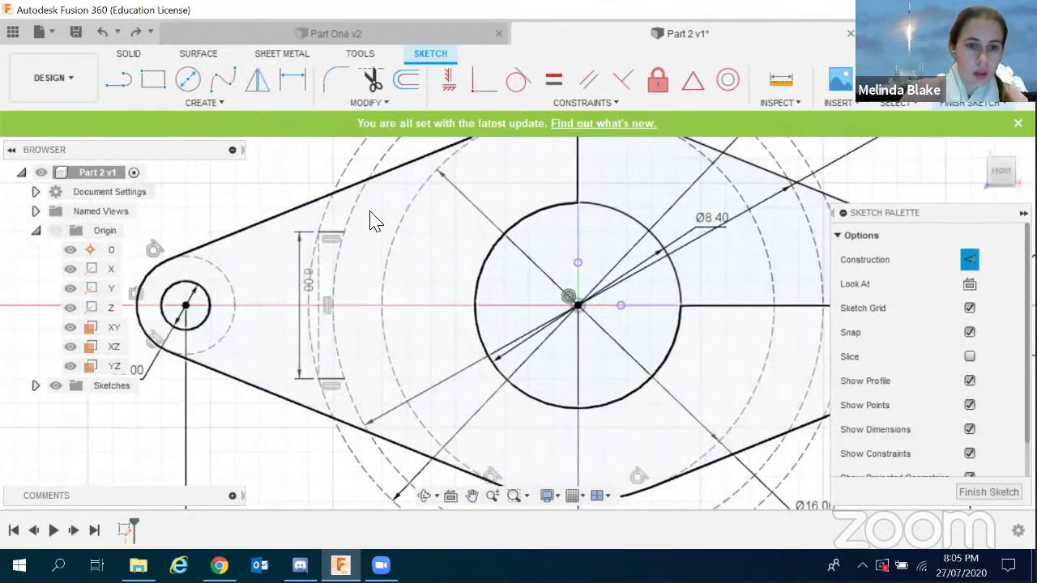
pyautogui.scroll(-2, 361, 264)
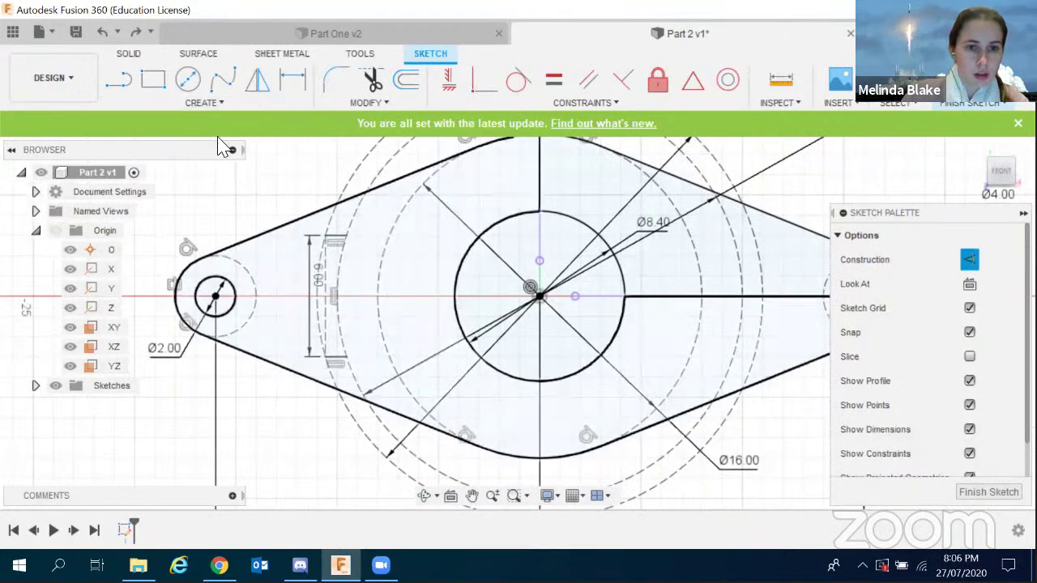
pyautogui.click(202, 105)
pyautogui.moveTo(224, 178)
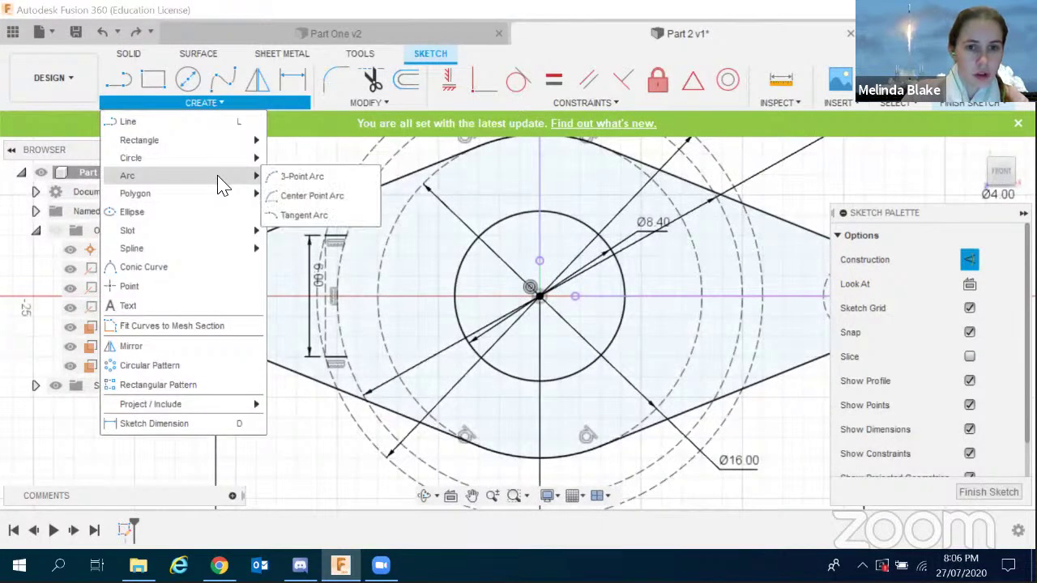
pyautogui.click(312, 196)
pyautogui.click(539, 296)
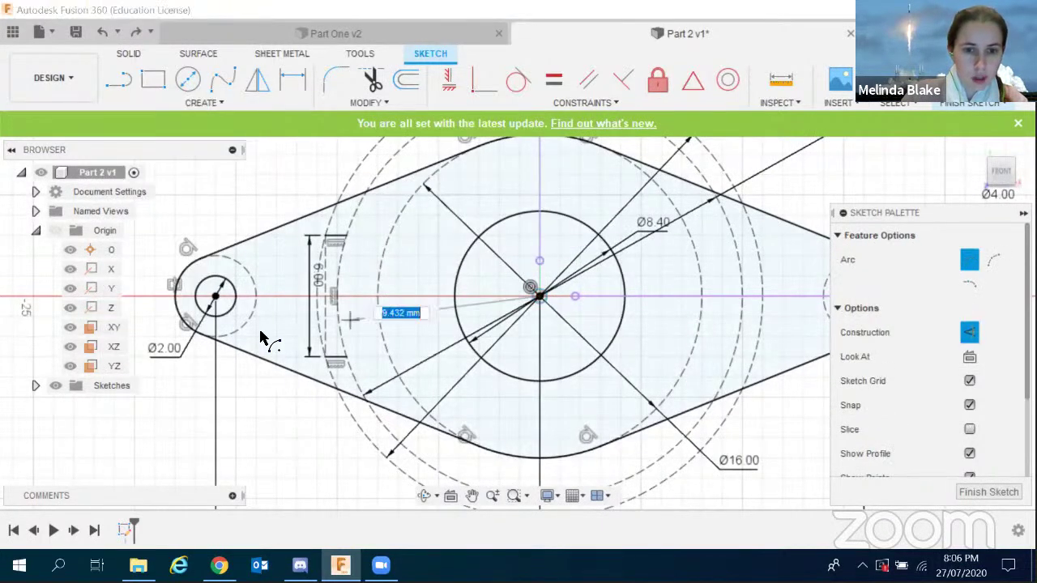
pyautogui.click(325, 357)
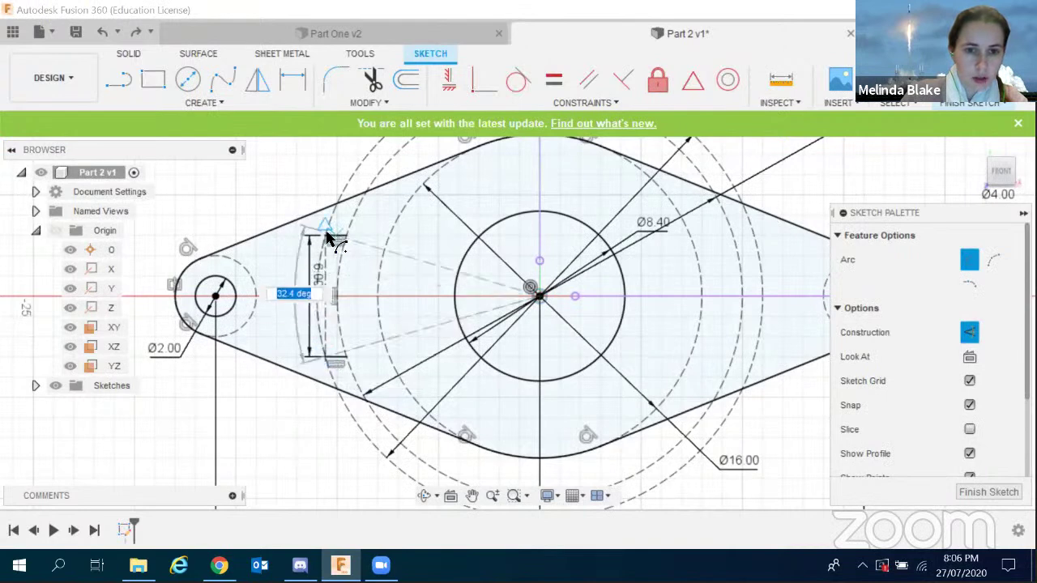
pyautogui.click(574, 308)
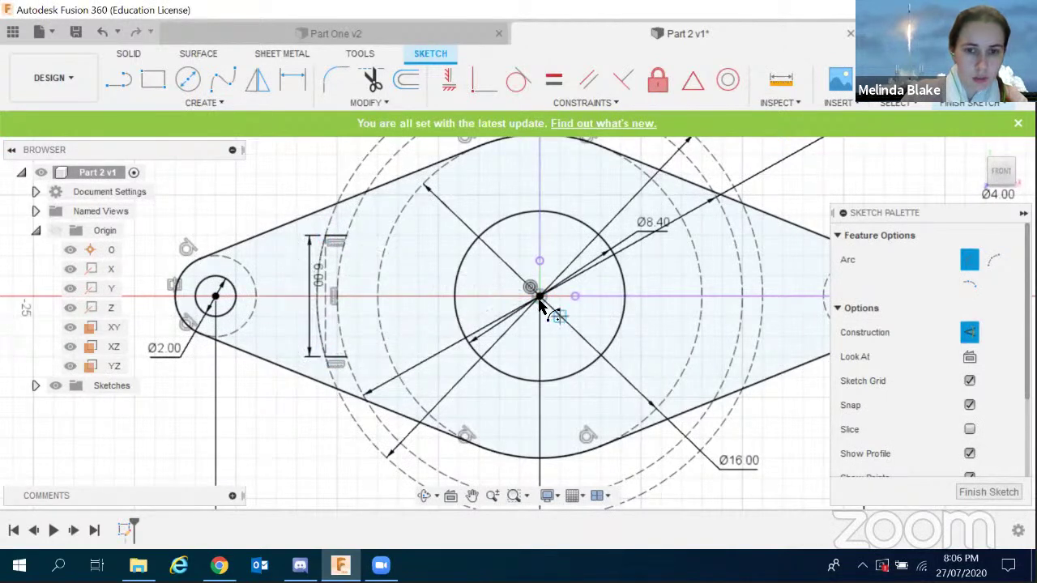
# Draw a second center point arc in construction mode about the plate's centre, joining the inner ends of the short lines.
pyautogui.click(539, 296)
pyautogui.click(328, 358)
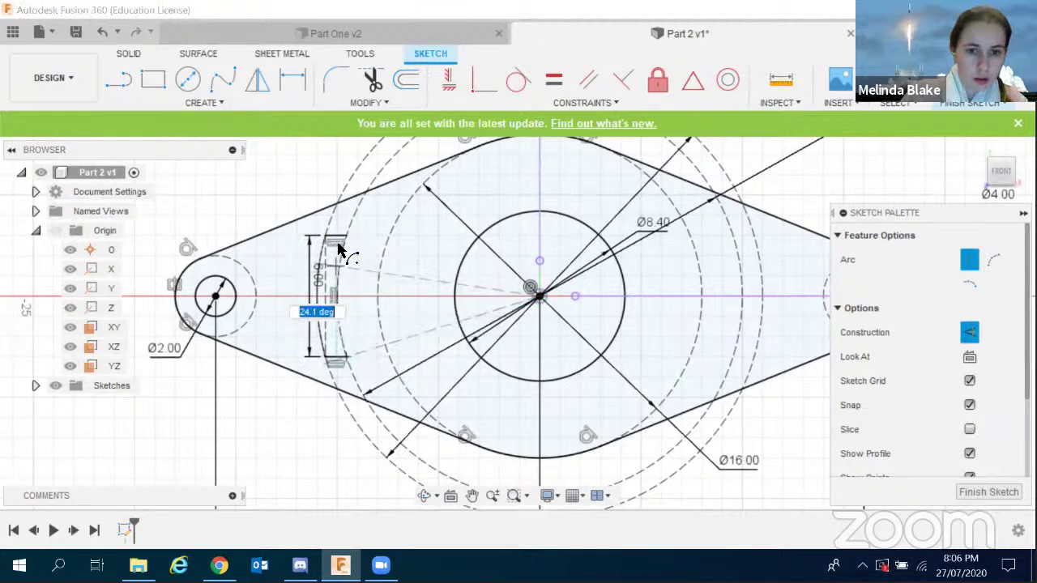
pyautogui.click(339, 247)
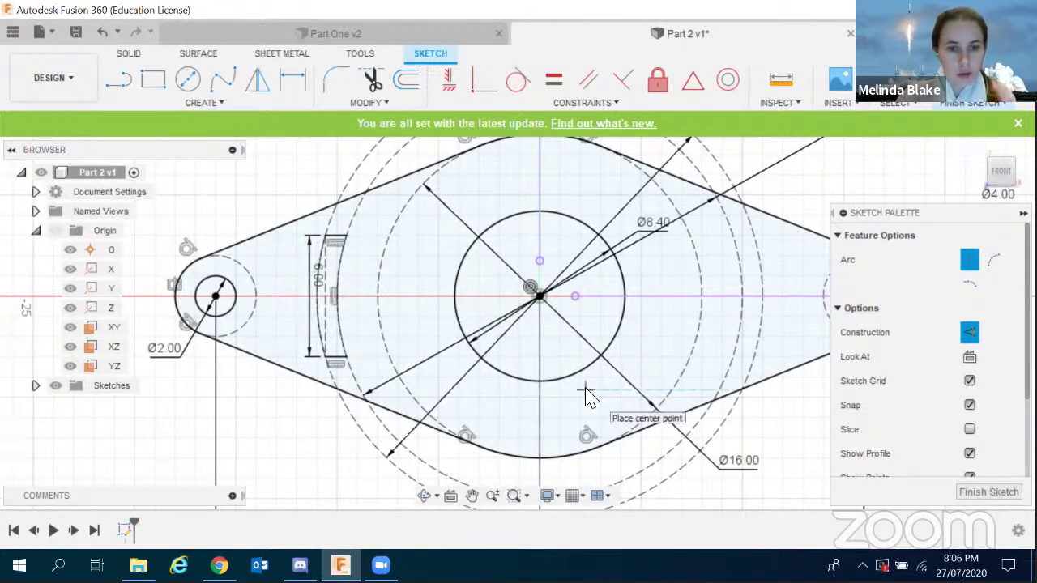
pyautogui.press('Escape')
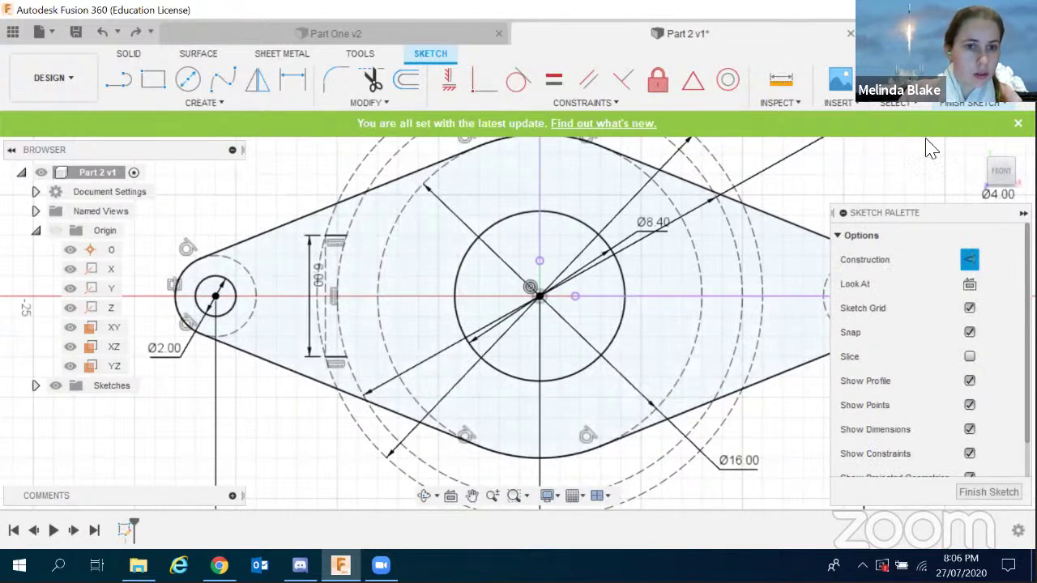
# Turn off construction mode and draw a center point arc about the plate's centre, joining the inner ends of the two short lines.
pyautogui.click(970, 259)
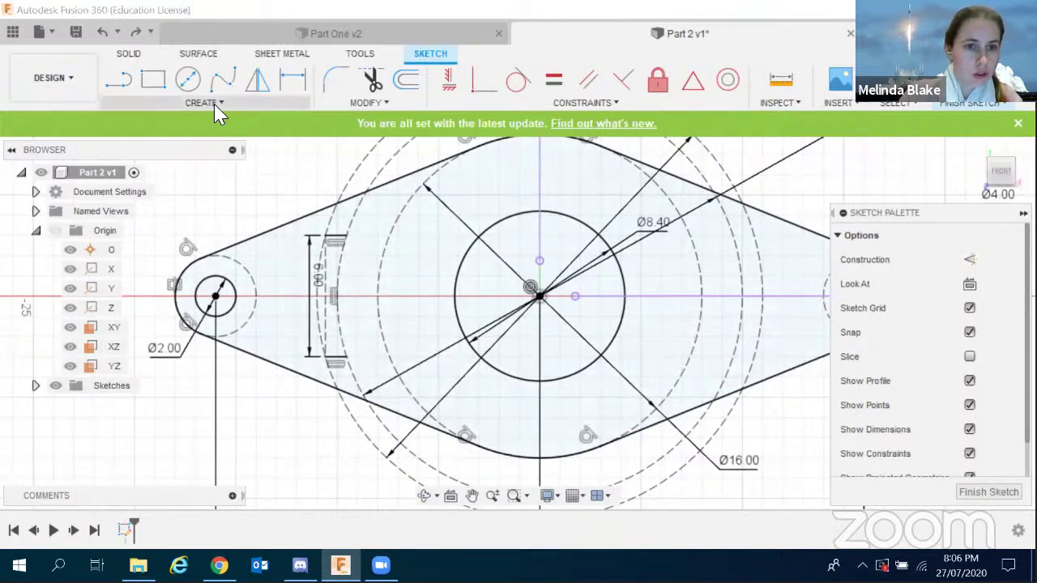
pyautogui.click(217, 104)
pyautogui.moveTo(238, 177)
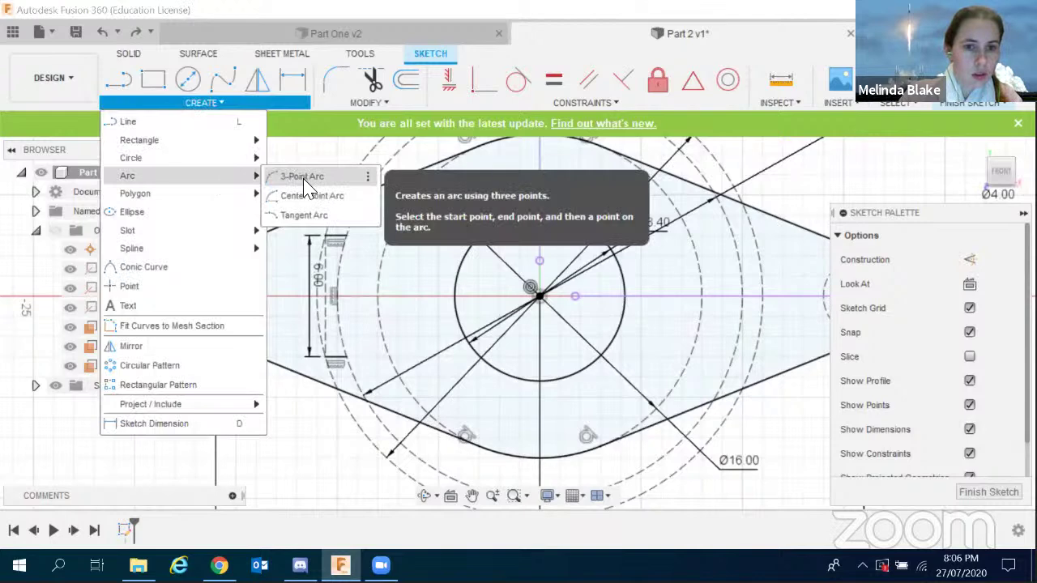
pyautogui.click(315, 197)
pyautogui.click(540, 295)
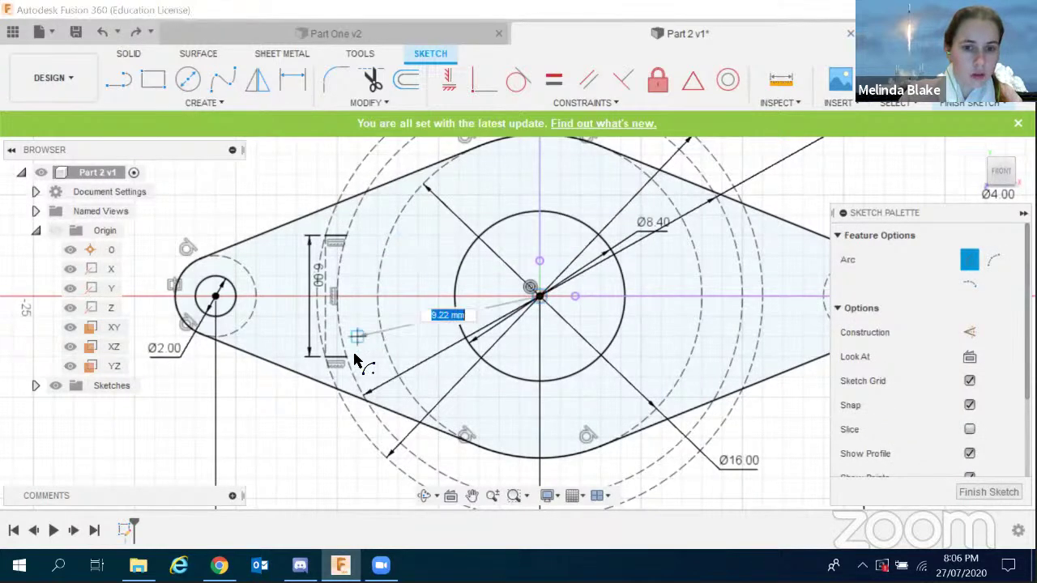
pyautogui.click(341, 358)
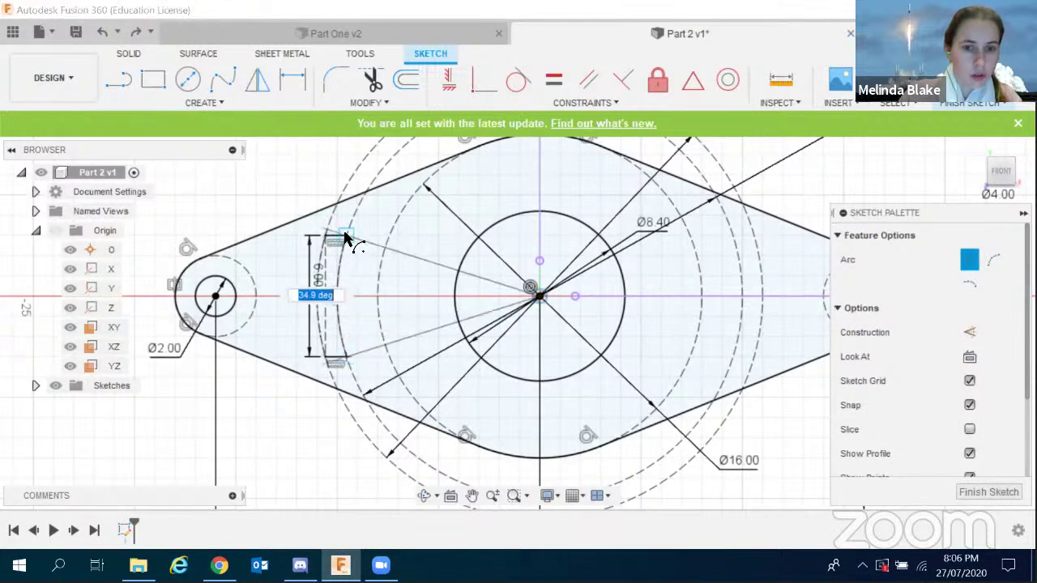
pyautogui.click(345, 235)
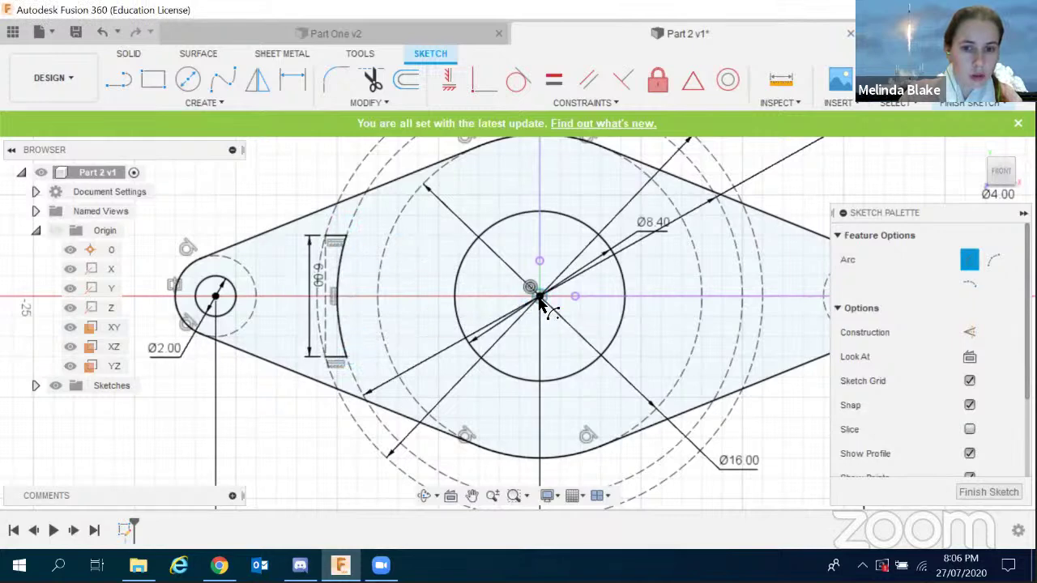
# Draw a solid center point arc about the plate's centre, joining the outer ends of the two short lines to close the slot.
pyautogui.click(325, 237)
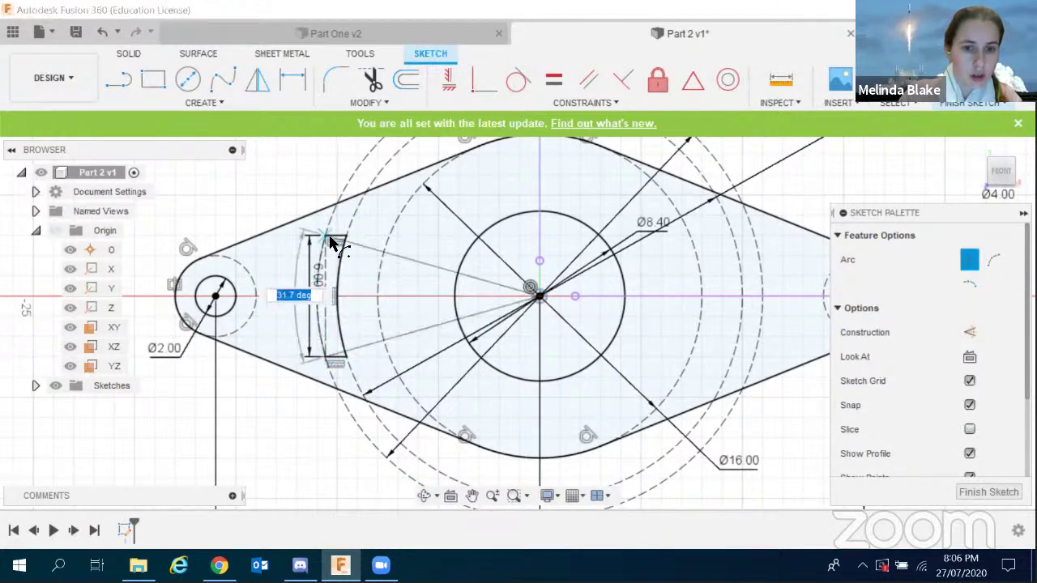
pyautogui.click(397, 219)
pyautogui.scroll(-2, 398, 220)
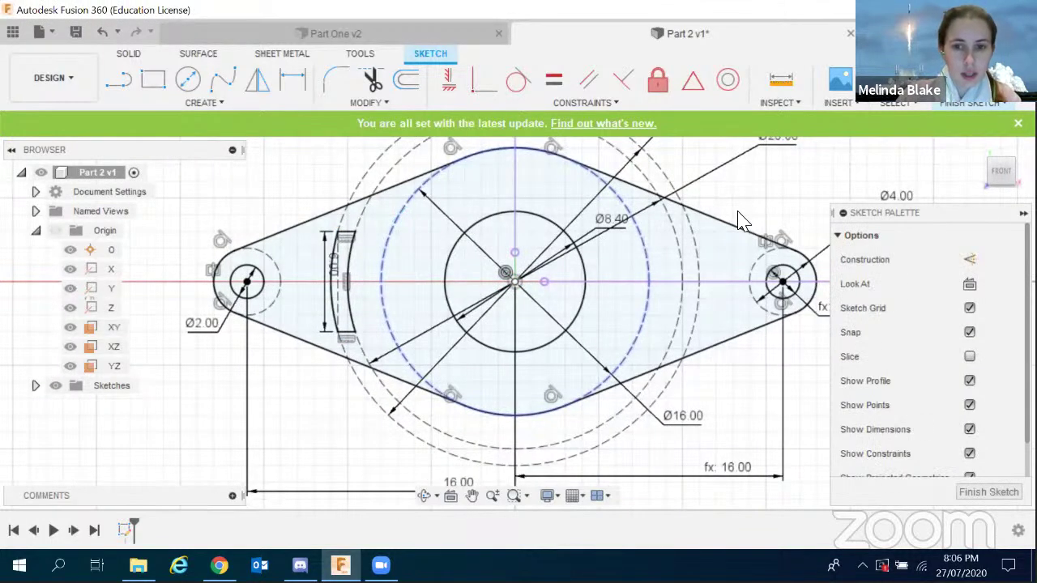
pyautogui.scroll(1, 738, 217)
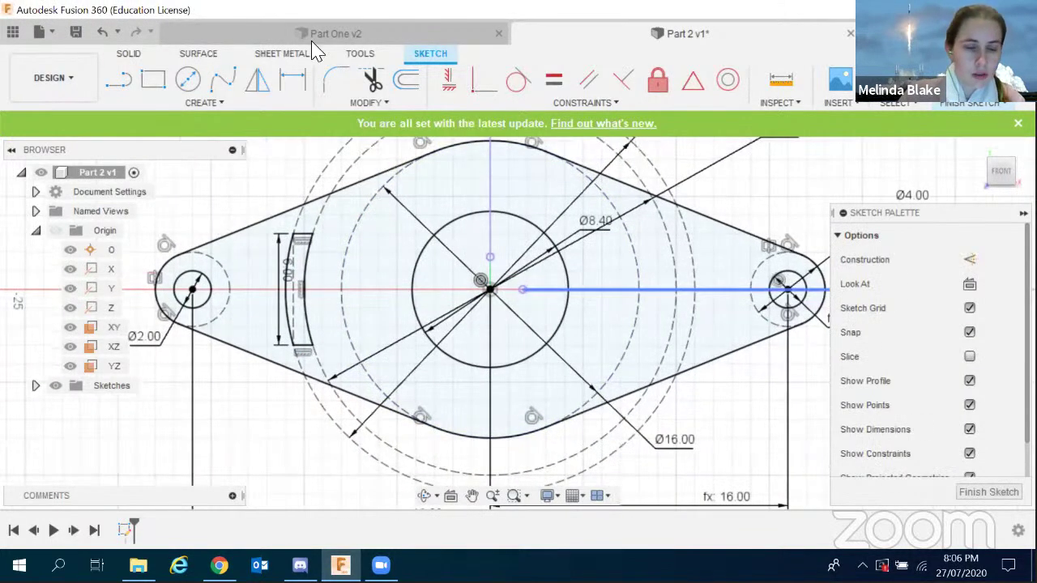
# Mirror the slot's outer arc and its two short end lines across the vertical centre line.
pyautogui.click(199, 103)
pyautogui.click(178, 346)
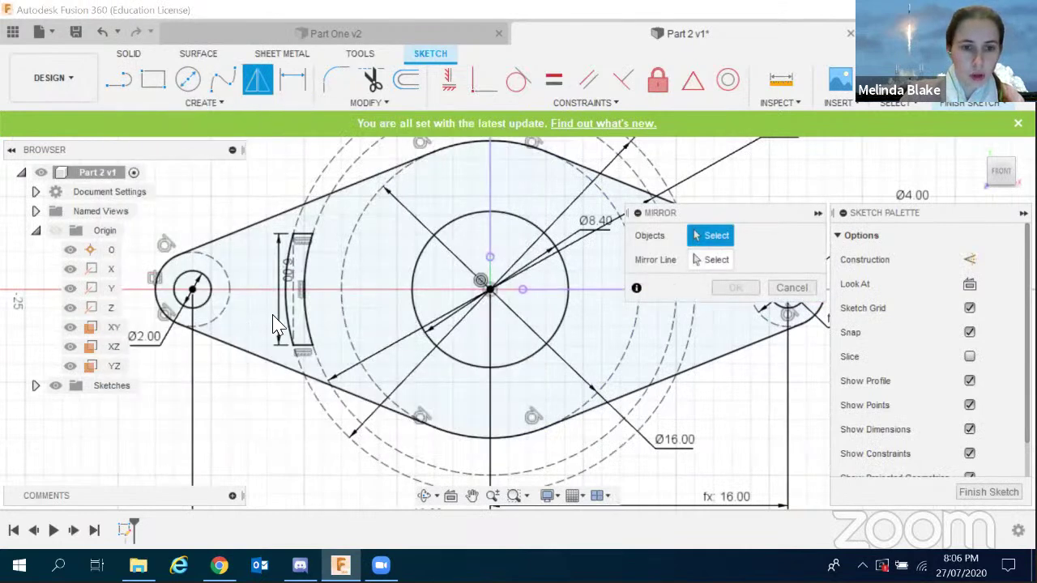
pyautogui.click(299, 341)
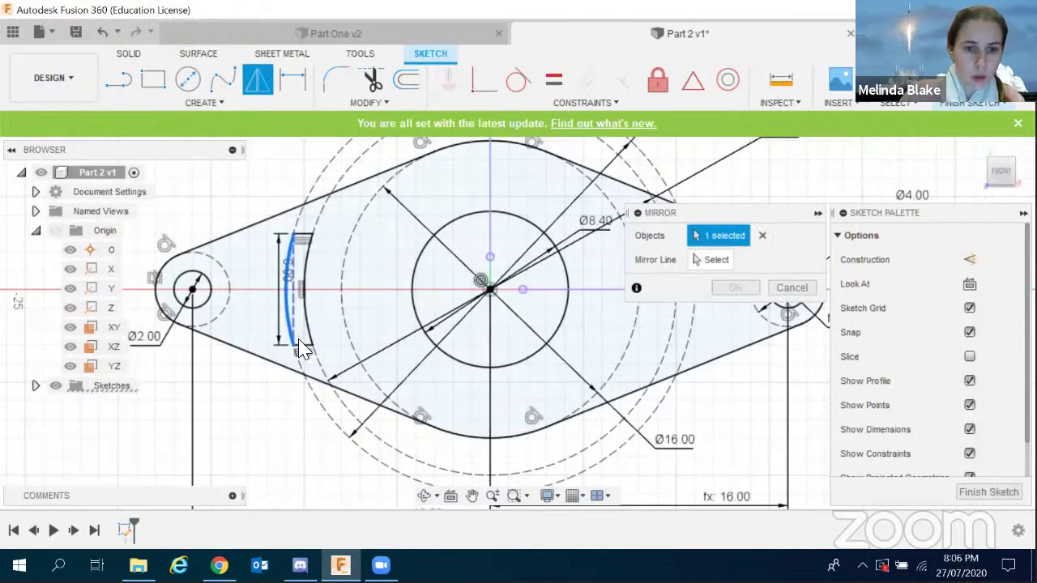
pyautogui.click(308, 329)
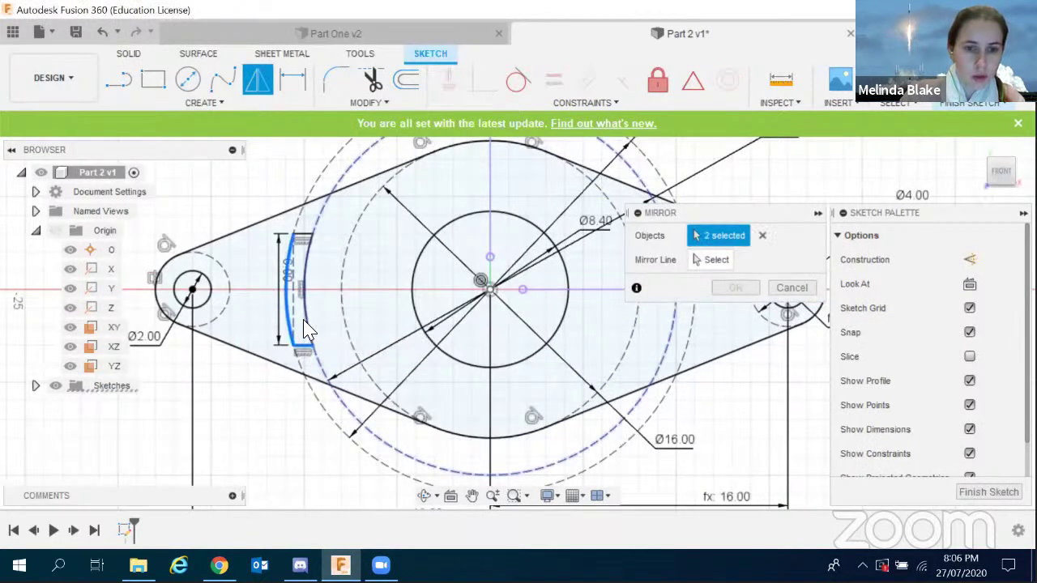
pyautogui.scroll(3, 308, 329)
pyautogui.click(309, 206)
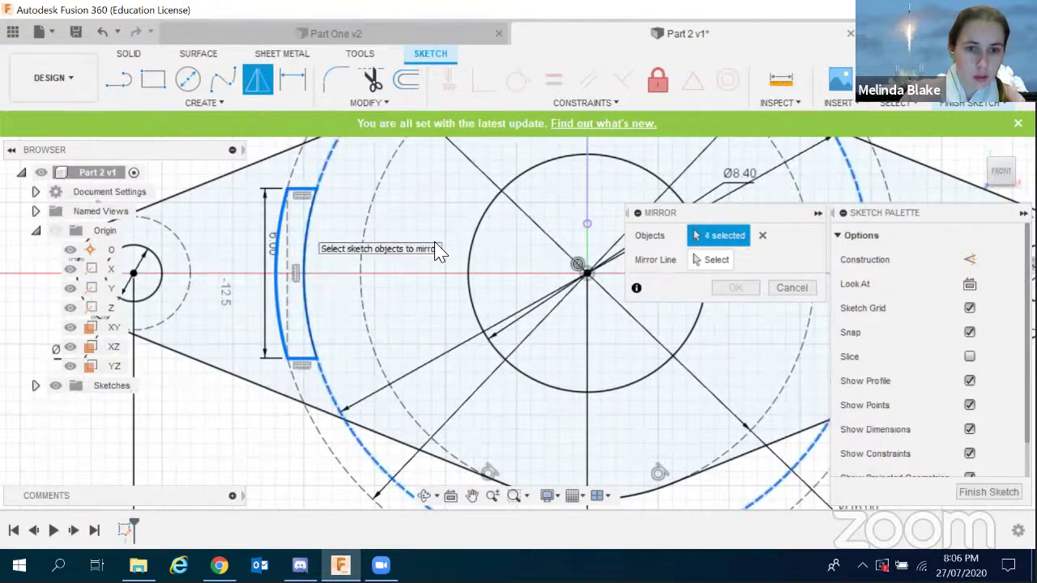
pyautogui.click(311, 253)
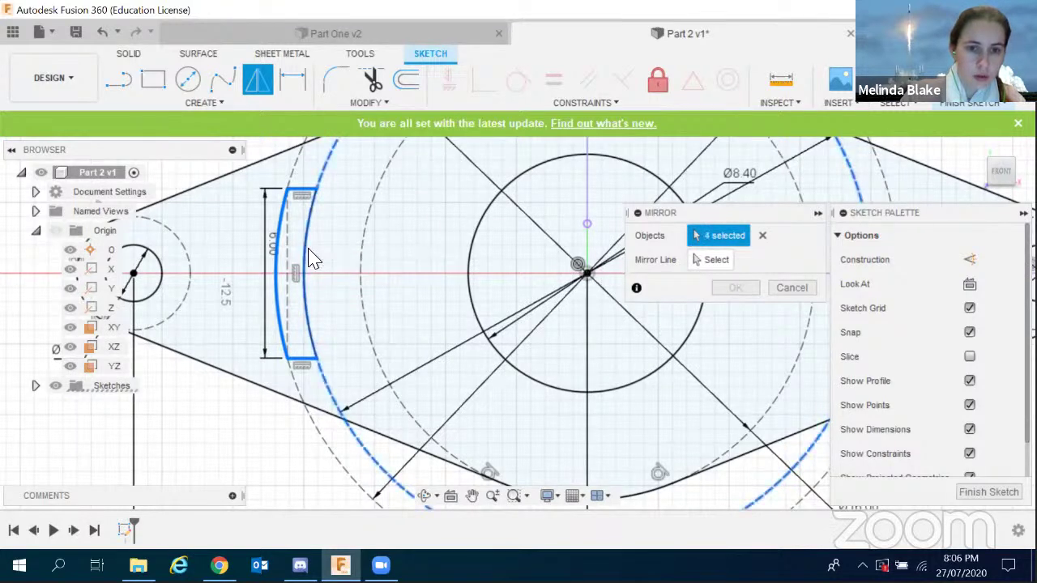
pyautogui.click(717, 260)
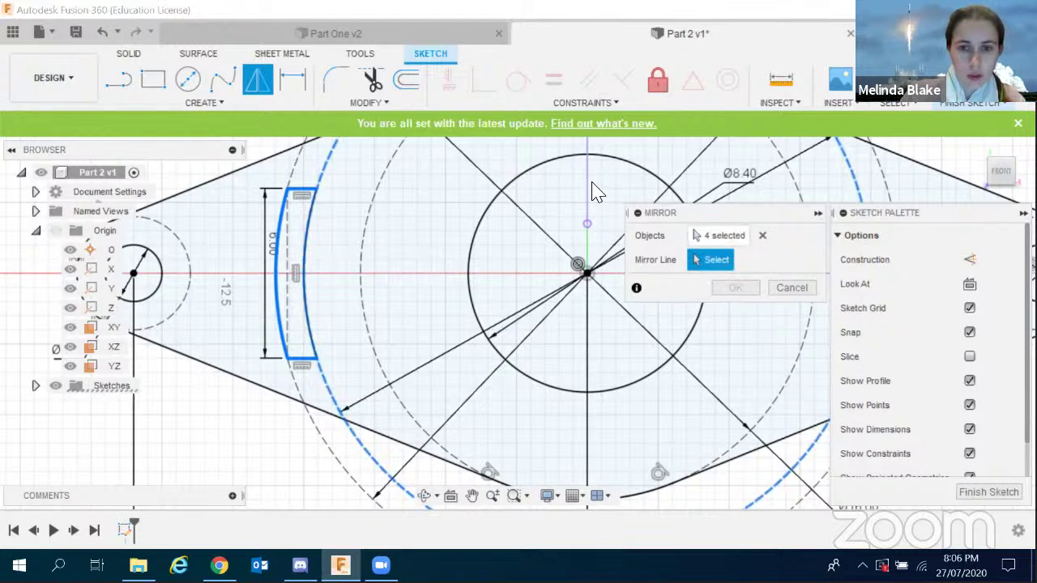
pyautogui.click(588, 194)
pyautogui.scroll(-3, 300, 308)
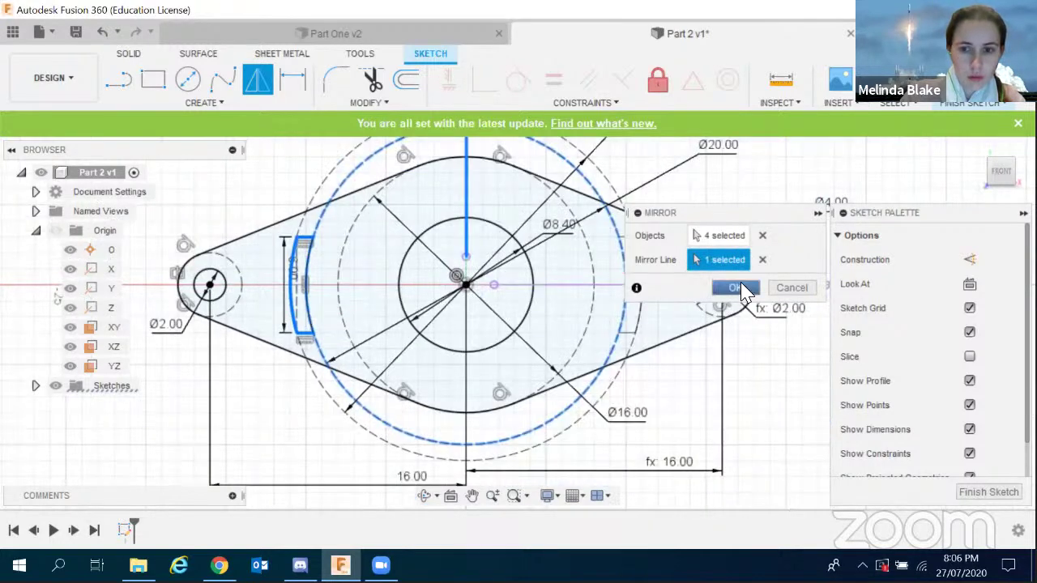
pyautogui.click(735, 288)
pyautogui.scroll(5, 713, 287)
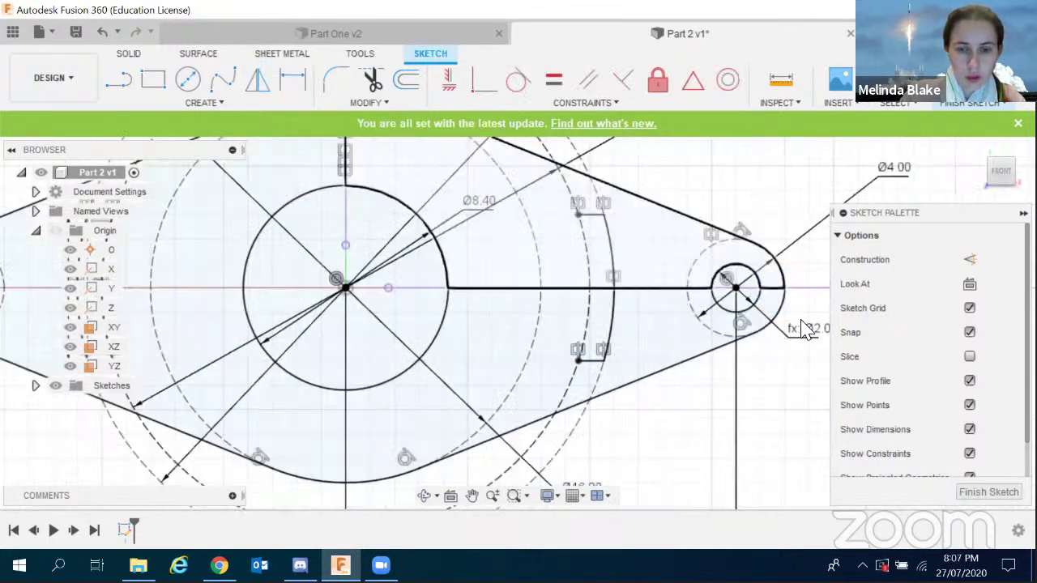
pyautogui.scroll(-4, 732, 287)
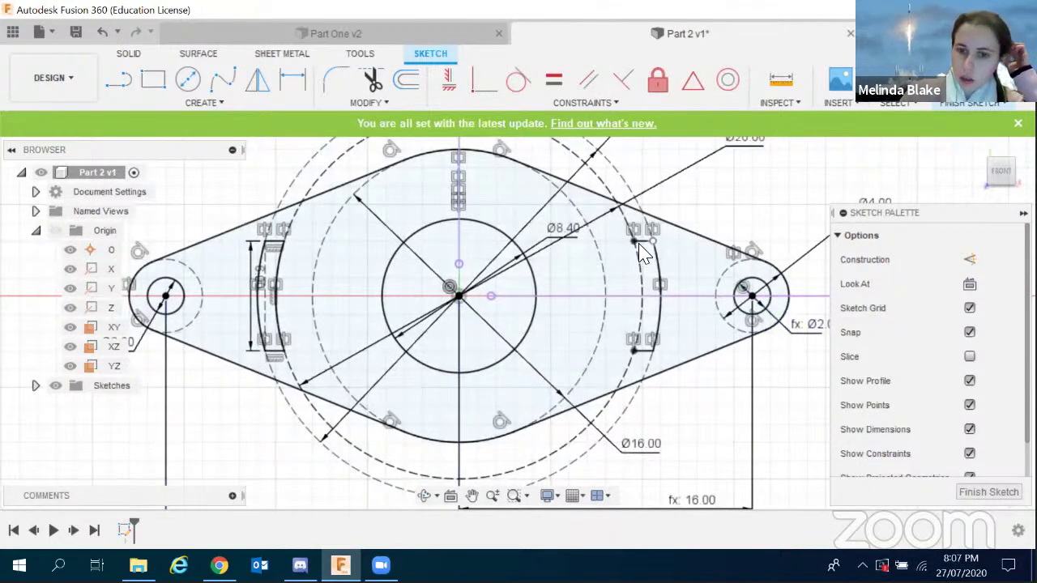
pyautogui.click(209, 104)
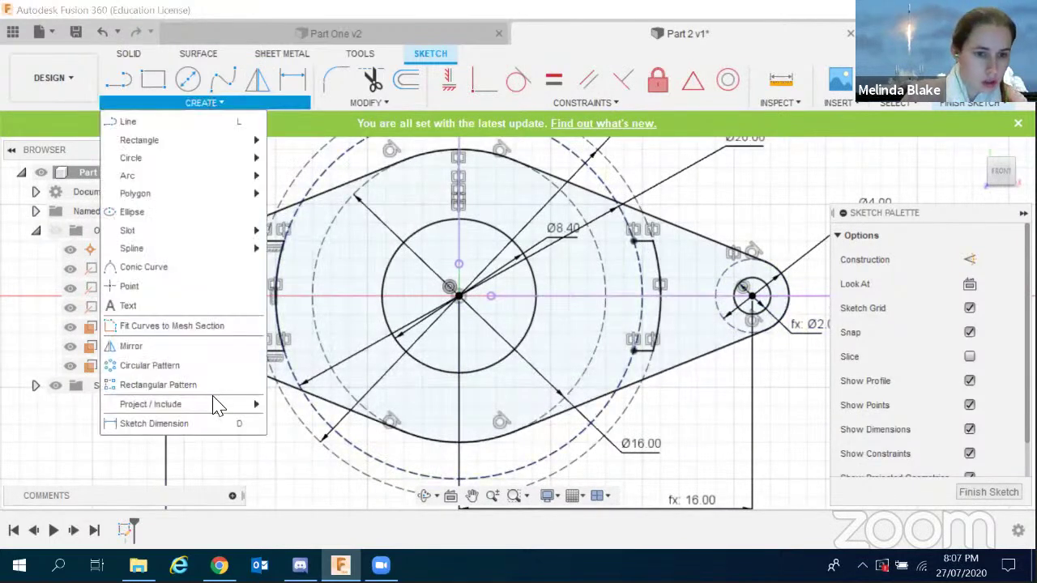
pyautogui.click(195, 343)
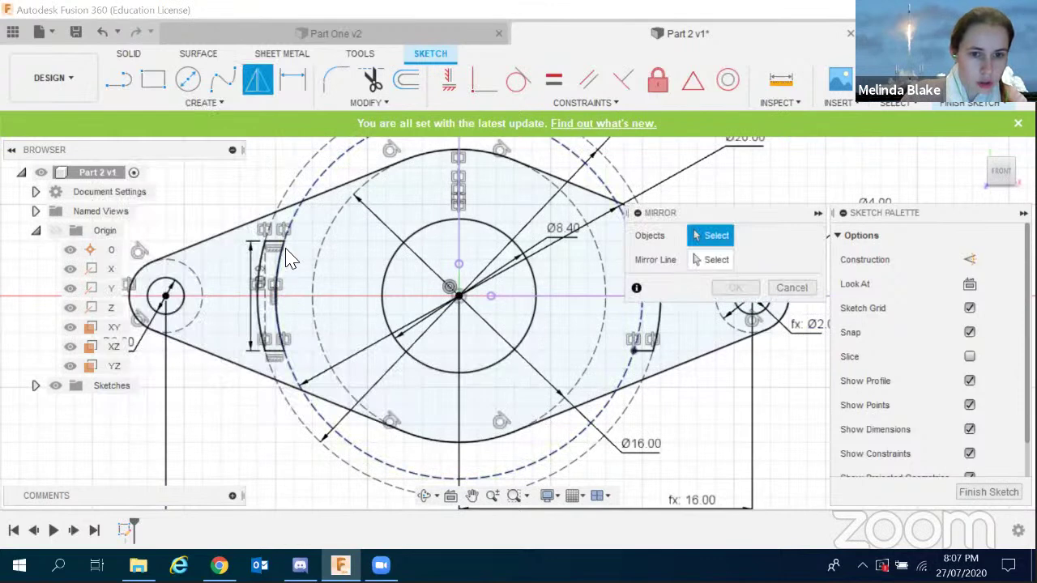
pyautogui.click(791, 288)
# Close the mirrored slot with a center point arc about the plate's centre, joining the inner ends of its short lines.
pyautogui.scroll(3, 694, 262)
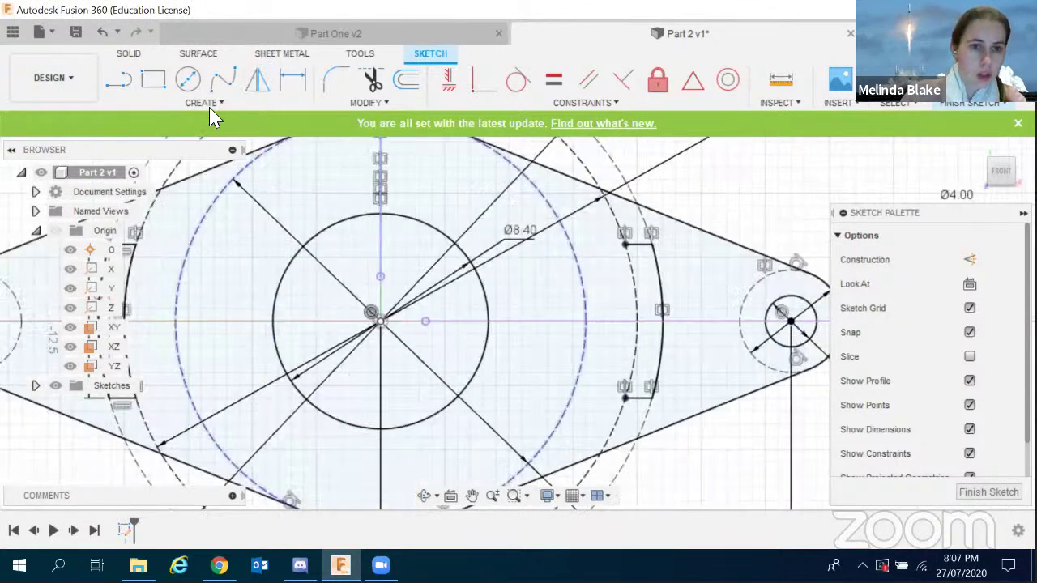
pyautogui.click(206, 106)
pyautogui.moveTo(204, 175)
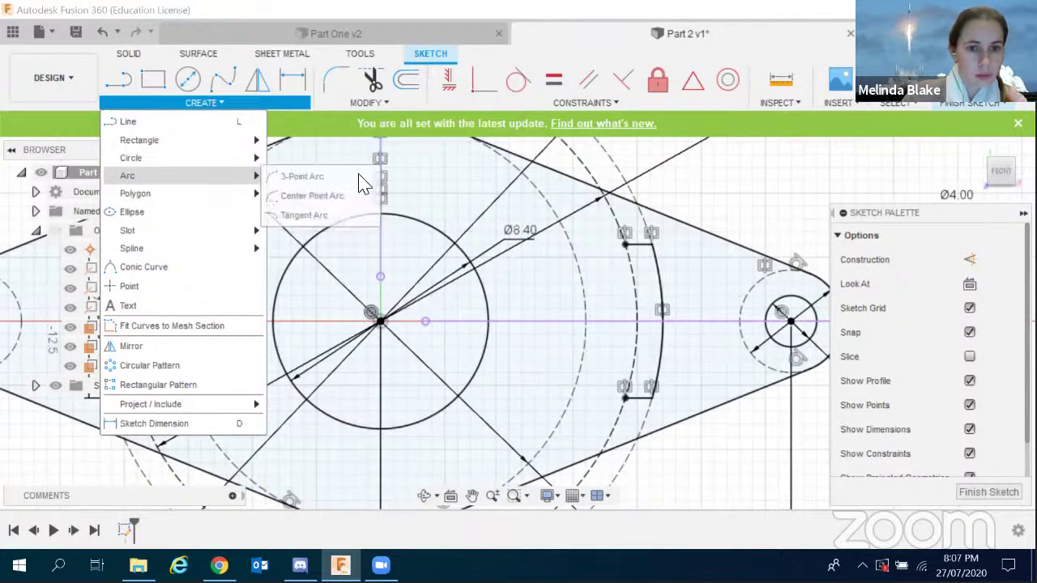
pyautogui.click(354, 198)
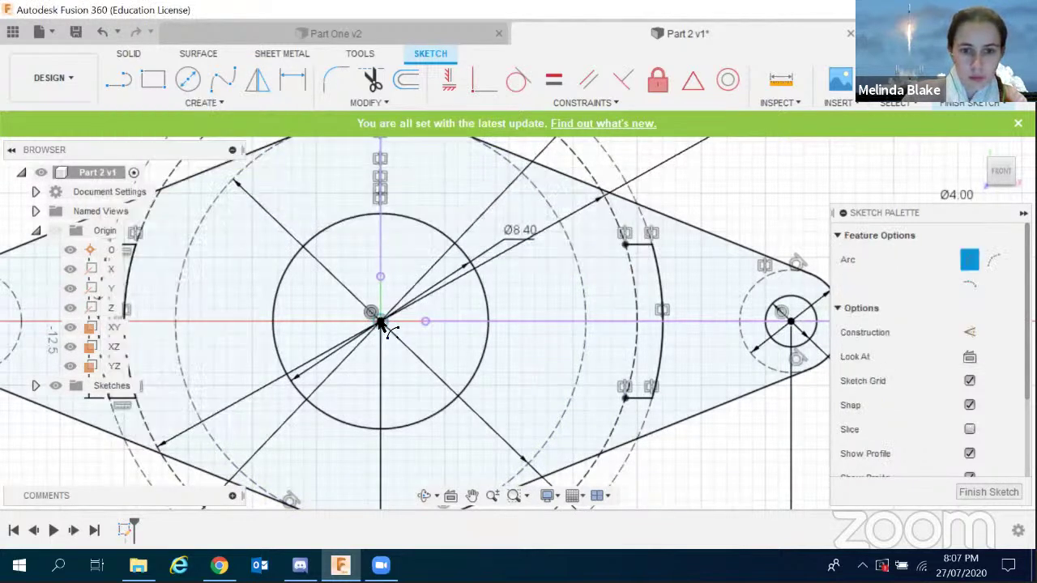
pyautogui.click(380, 321)
pyautogui.click(625, 397)
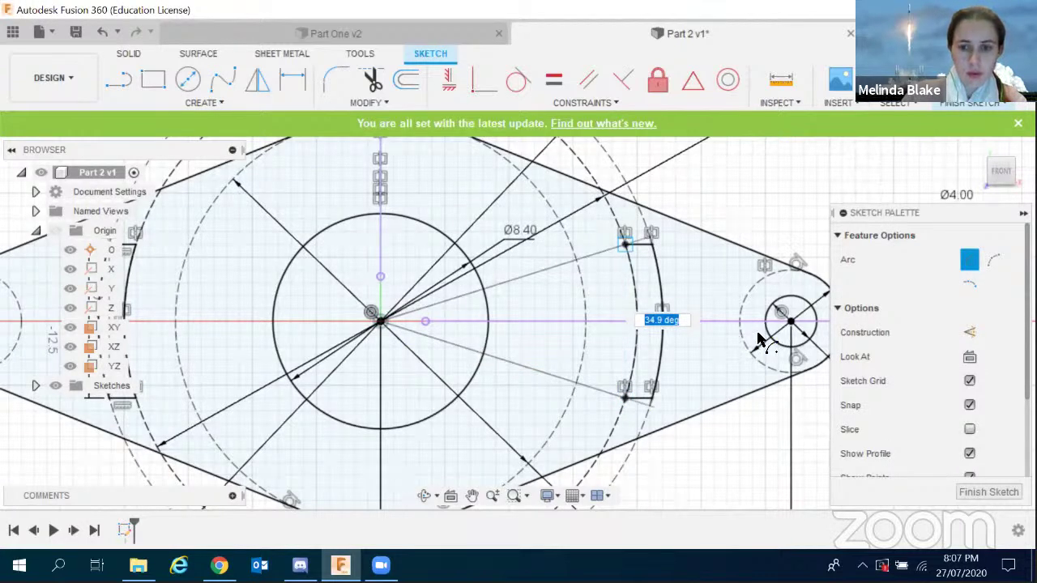
pyautogui.click(704, 290)
pyautogui.scroll(-3, 704, 290)
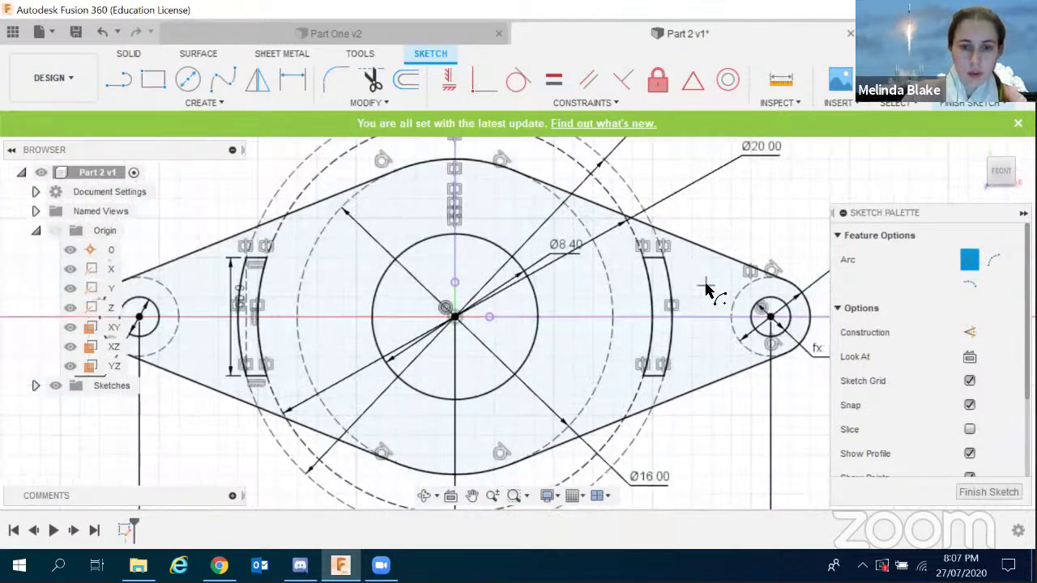
pyautogui.press('Escape')
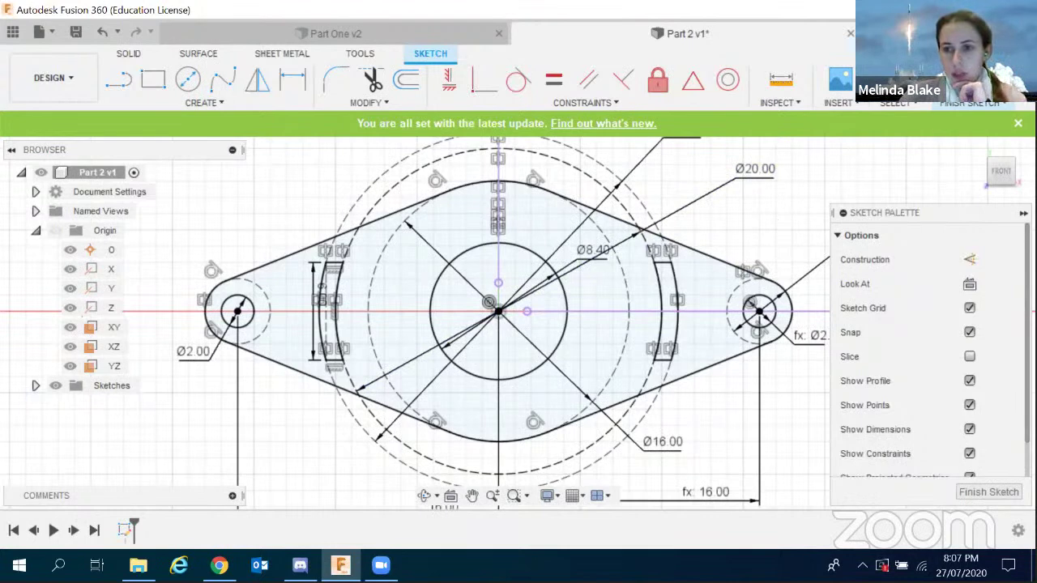
# Finish the sketch and extrude the two plate profiles 2 mm as a new body, leaving the holes and slots open.
pyautogui.click(970, 81)
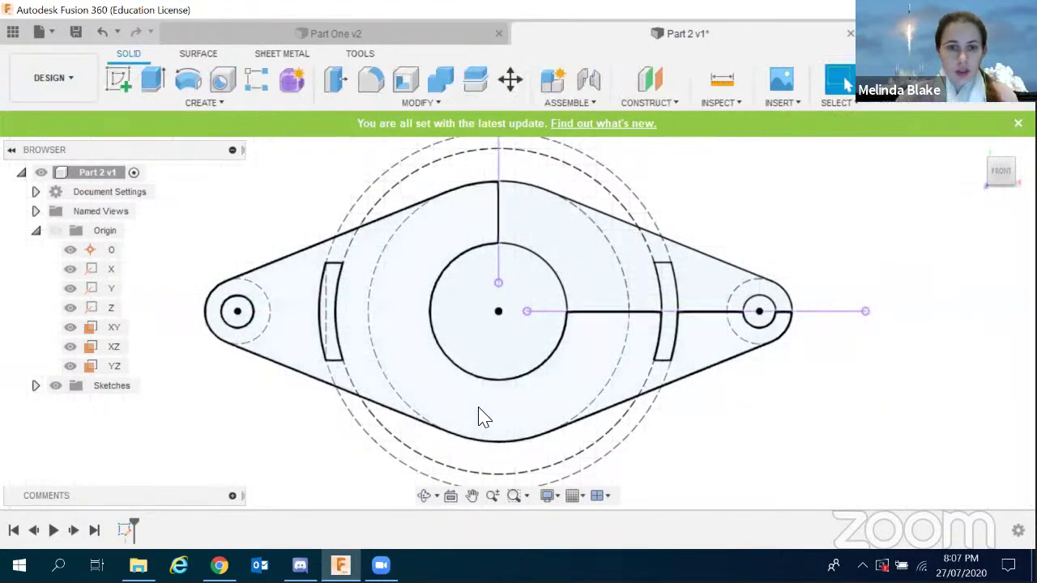
pyautogui.click(154, 80)
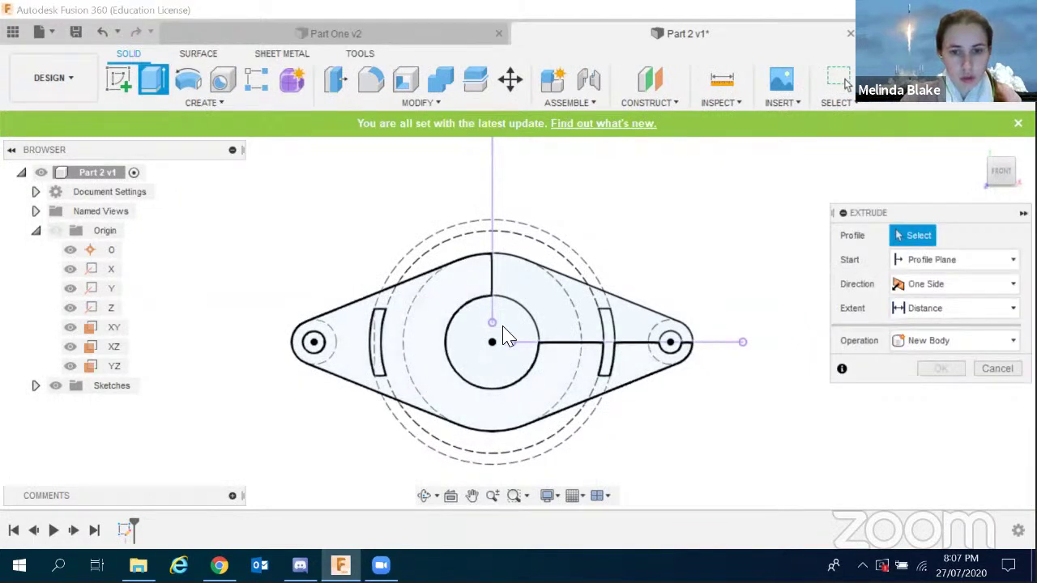
pyautogui.click(464, 390)
pyautogui.click(530, 286)
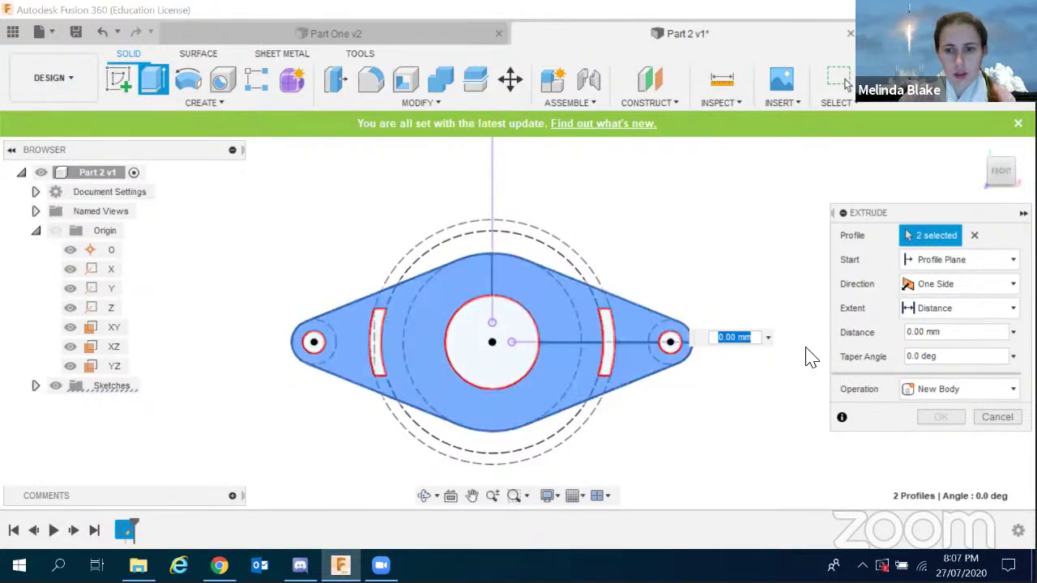
pyautogui.write('2')
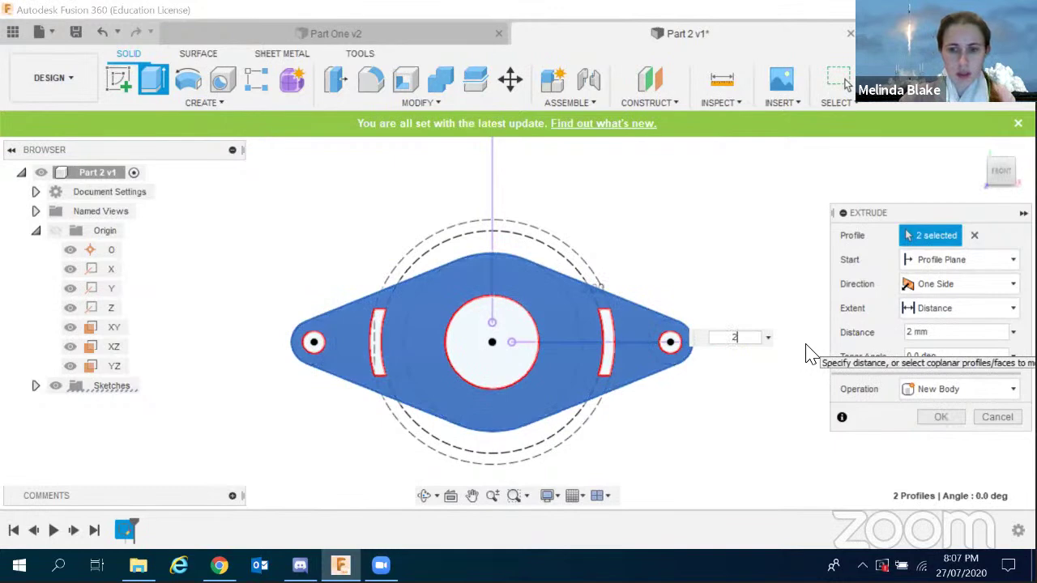
pyautogui.press('Return')
# Save the Part 2 design with the version description User Saved.
pyautogui.scroll(-1, 778, 338)
pyautogui.keyDown('shift'); pyautogui.moveTo(782, 338); pyautogui.dragTo(748, 398, button='middle'); pyautogui.keyUp('shift')
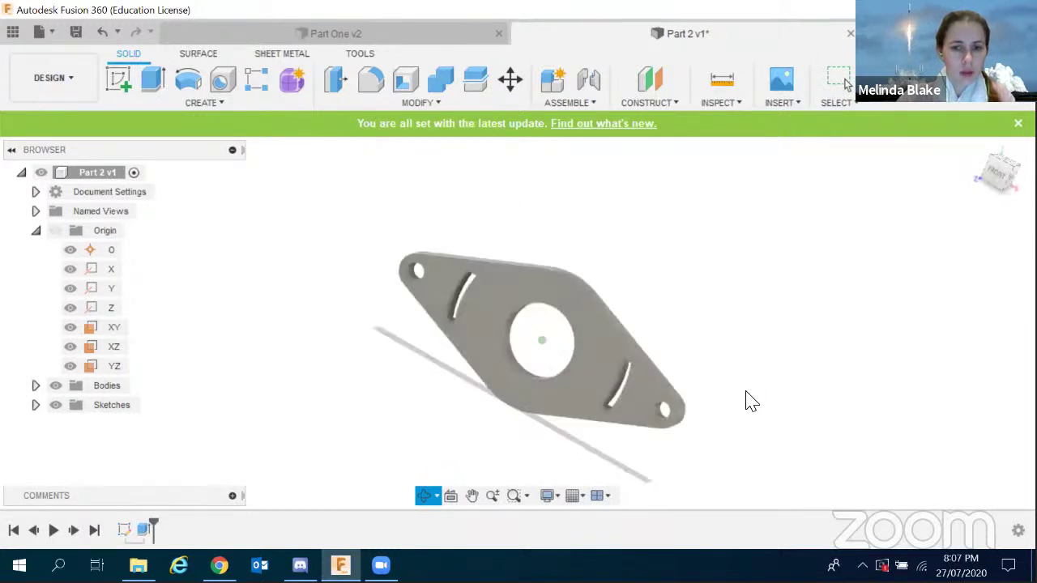
pyautogui.keyDown('shift'); pyautogui.moveTo(826, 422); pyautogui.dragTo(773, 482, button='middle'); pyautogui.keyUp('shift')
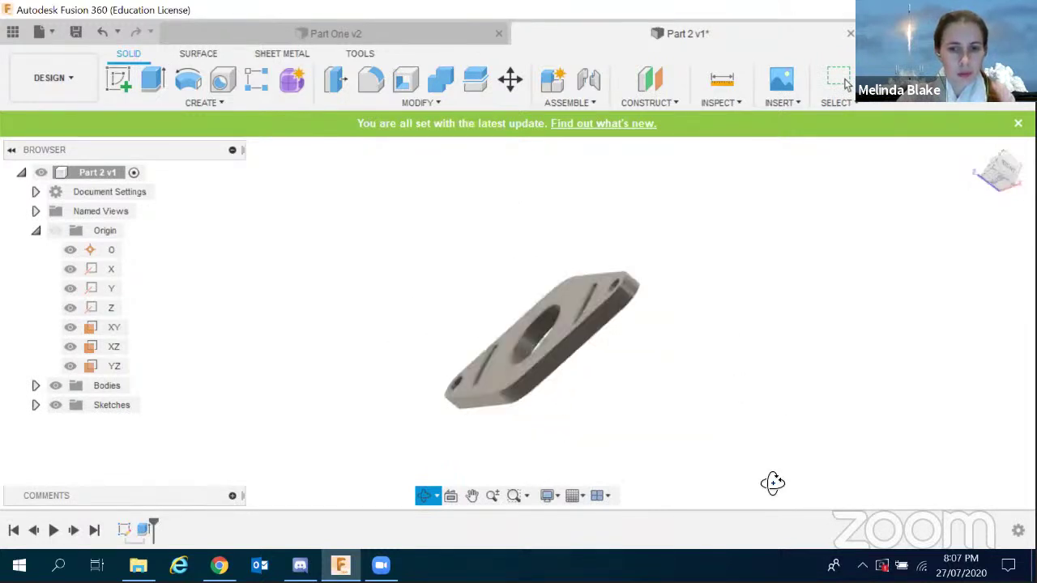
pyautogui.click(75, 39)
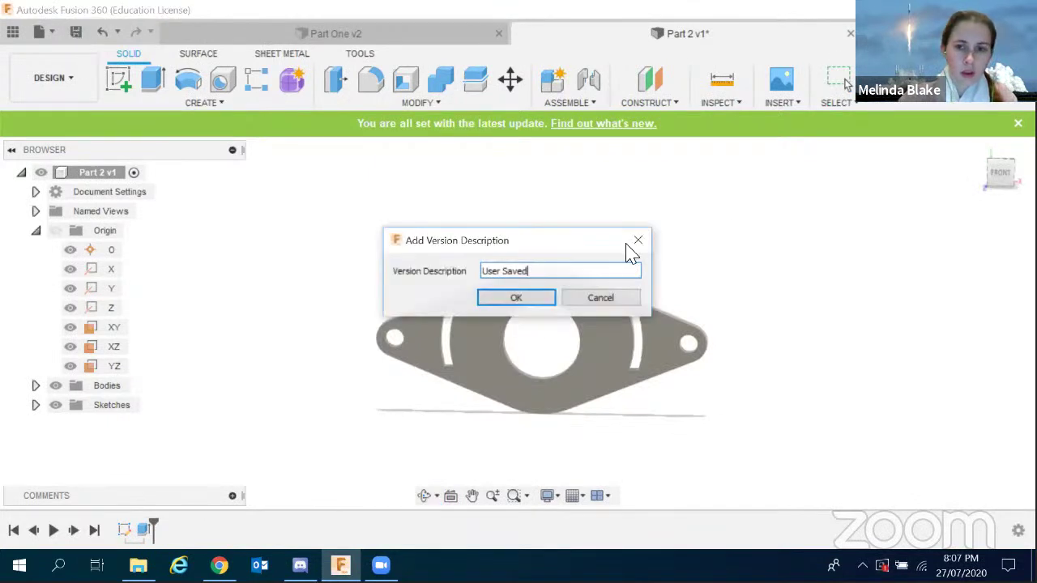
pyautogui.click(527, 300)
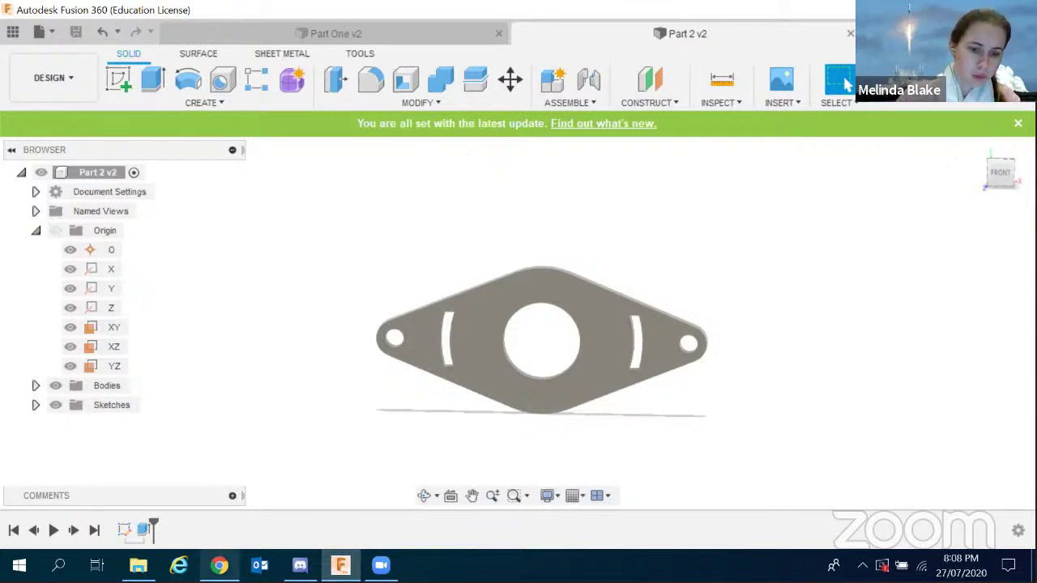
# Switch to Chrome, examine the bracket drawing on slide 3 of CAD Drawings, and return to Fusion 360.
pyautogui.click(219, 565)
pyautogui.click(134, 382)
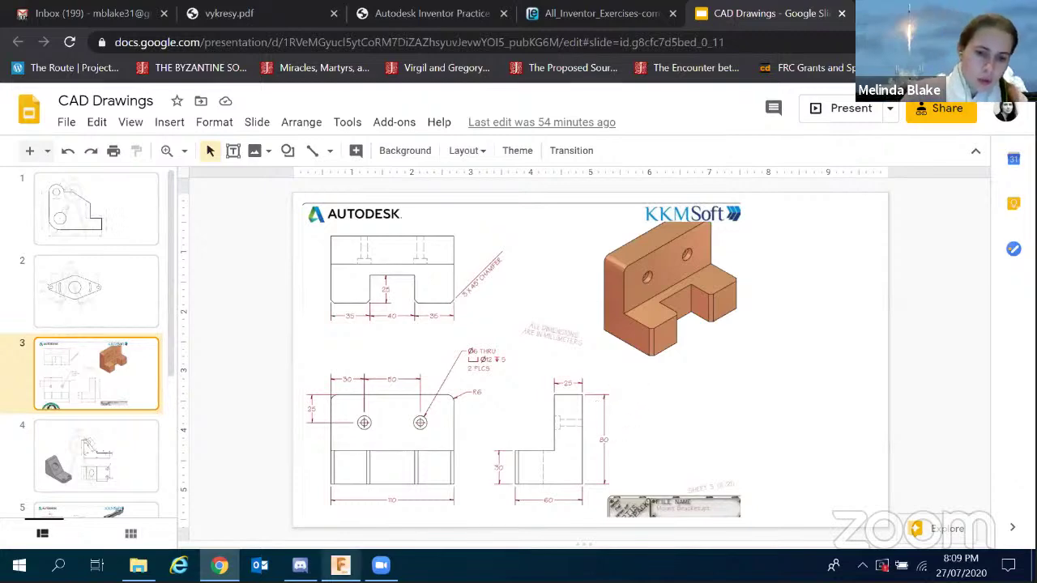
pyautogui.click(340, 565)
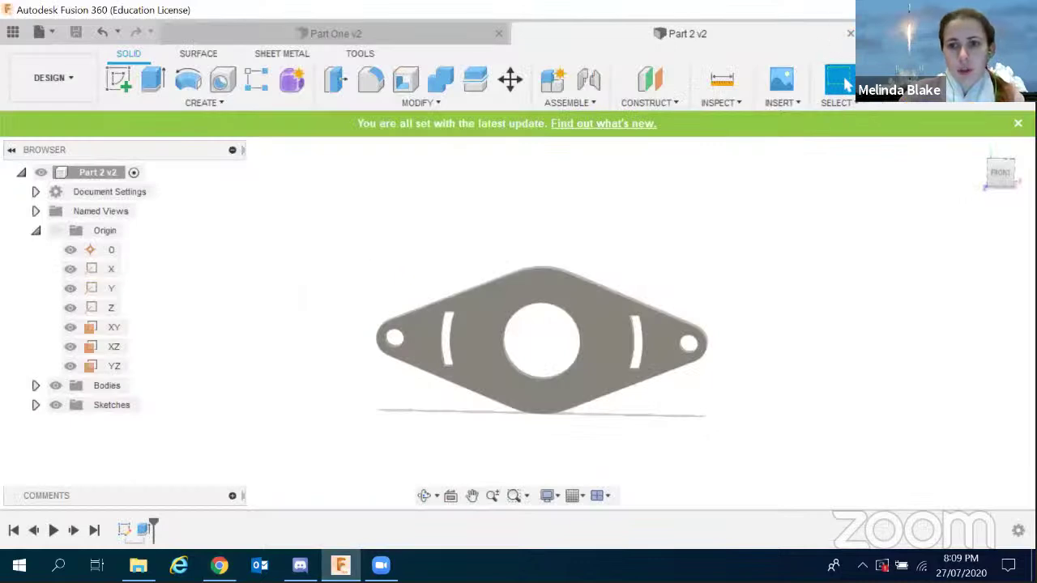
# Create a new design and save it as Part 3 in the 27022020 folder of My First Project.
pyautogui.click(872, 33)
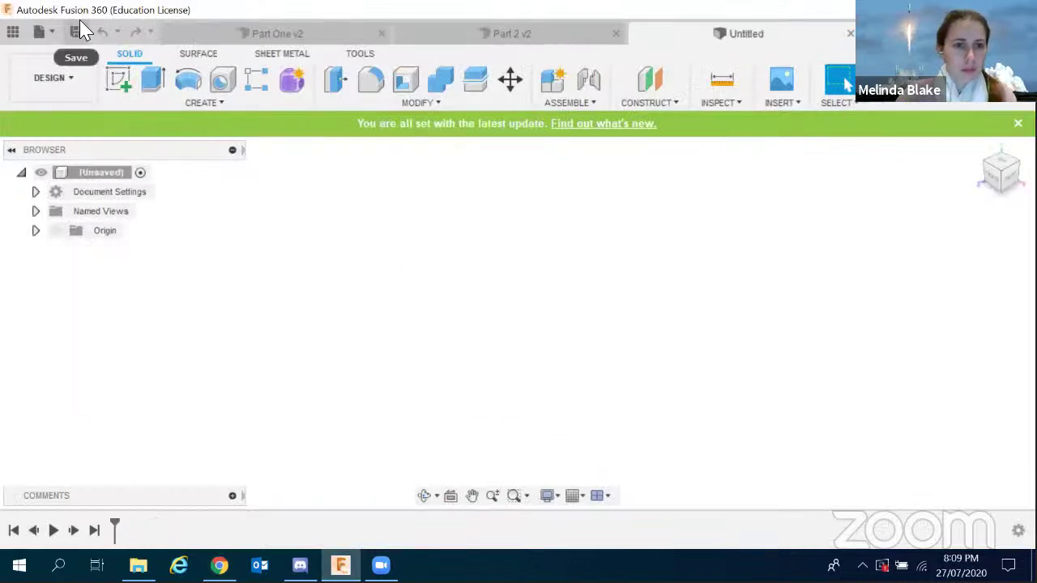
pyautogui.click(79, 25)
pyautogui.write('Part 3')
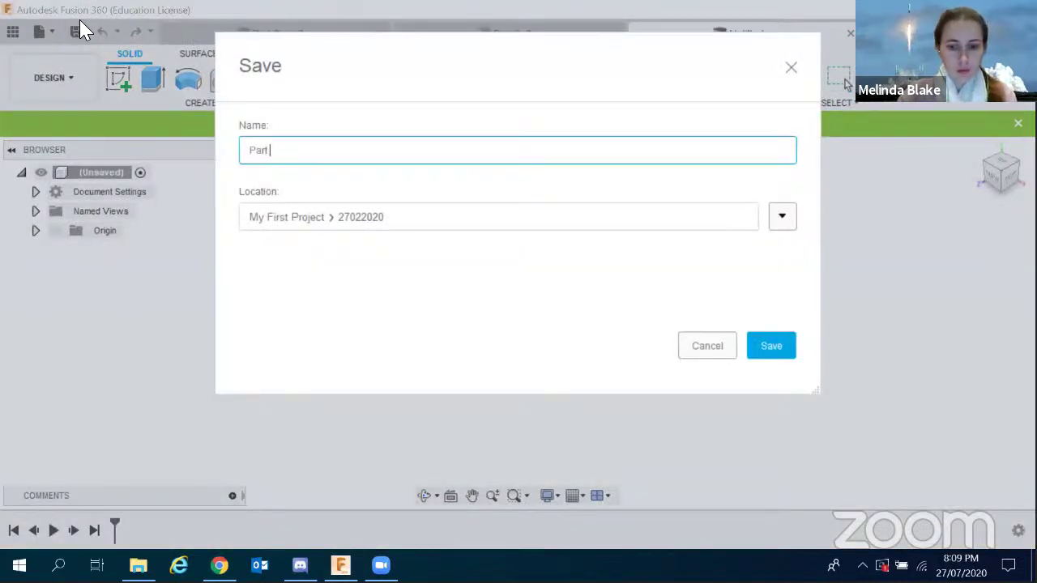
pyautogui.press('Return')
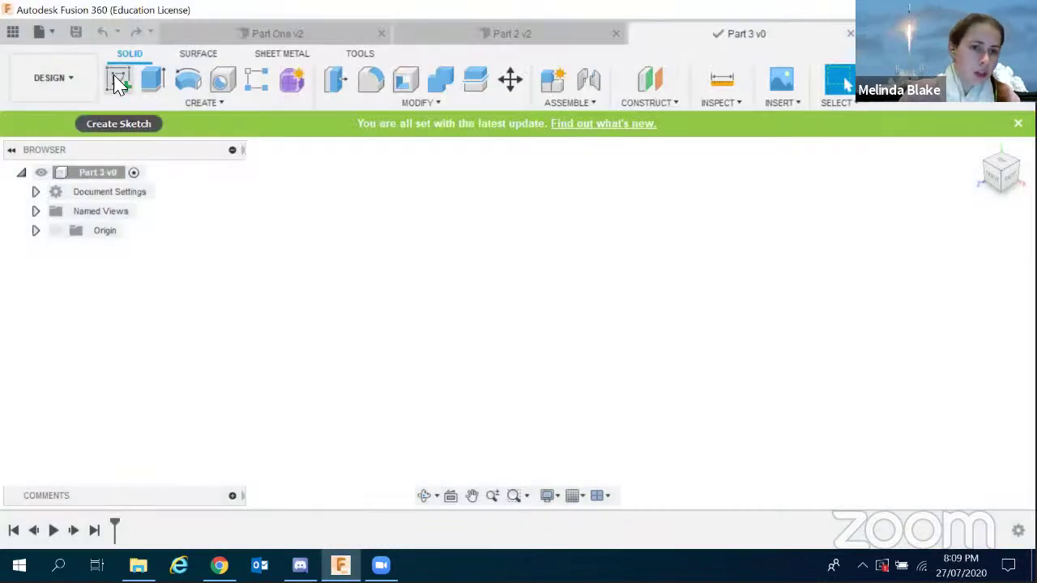
# Start a sketch on the front plane and draw a closed L-shaped outline from the origin, with a base about 75 mm long.
pyautogui.click(118, 81)
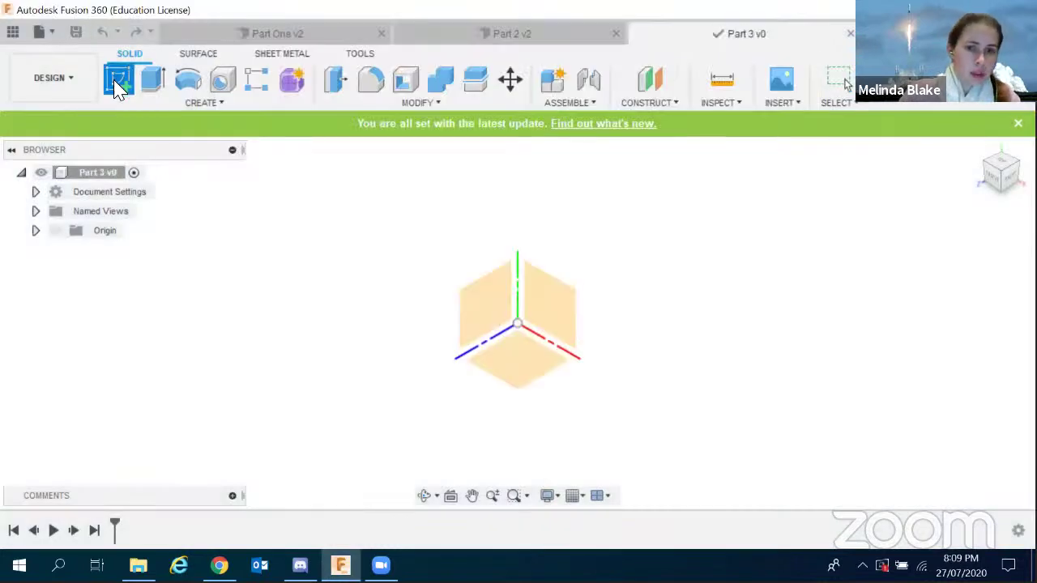
pyautogui.click(554, 316)
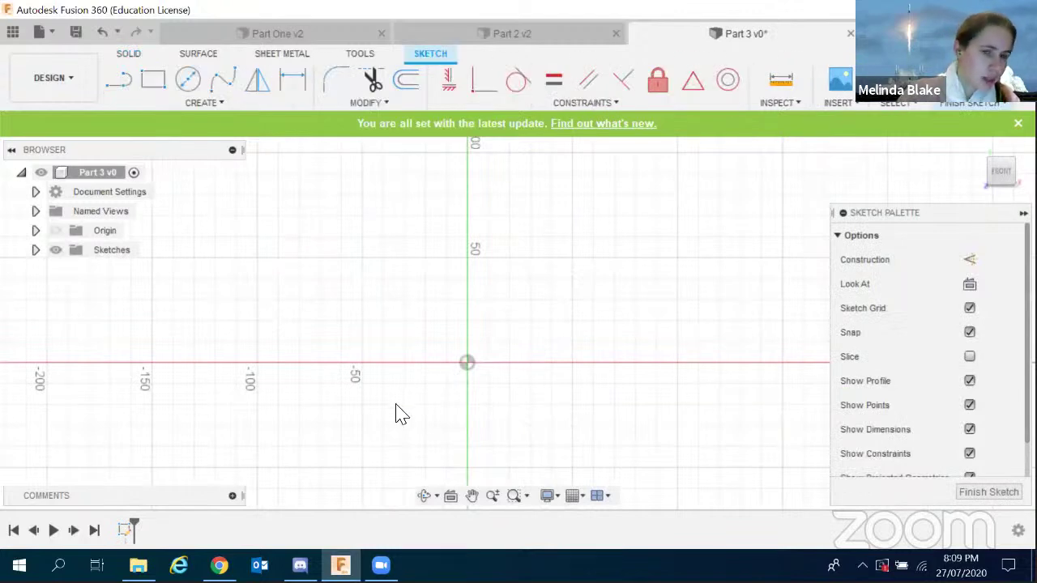
pyautogui.click(118, 80)
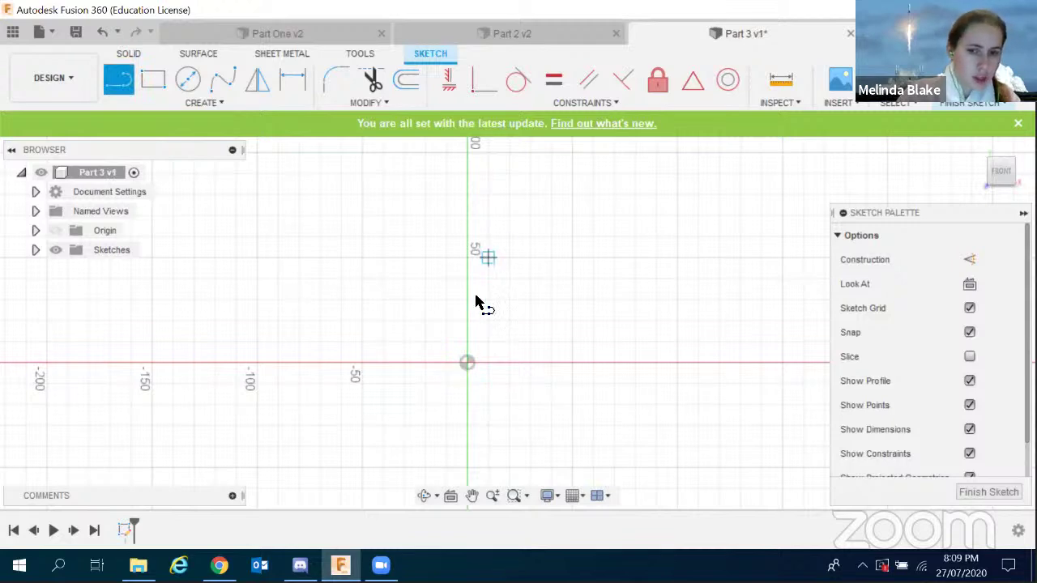
pyautogui.click(468, 366)
pyautogui.click(308, 364)
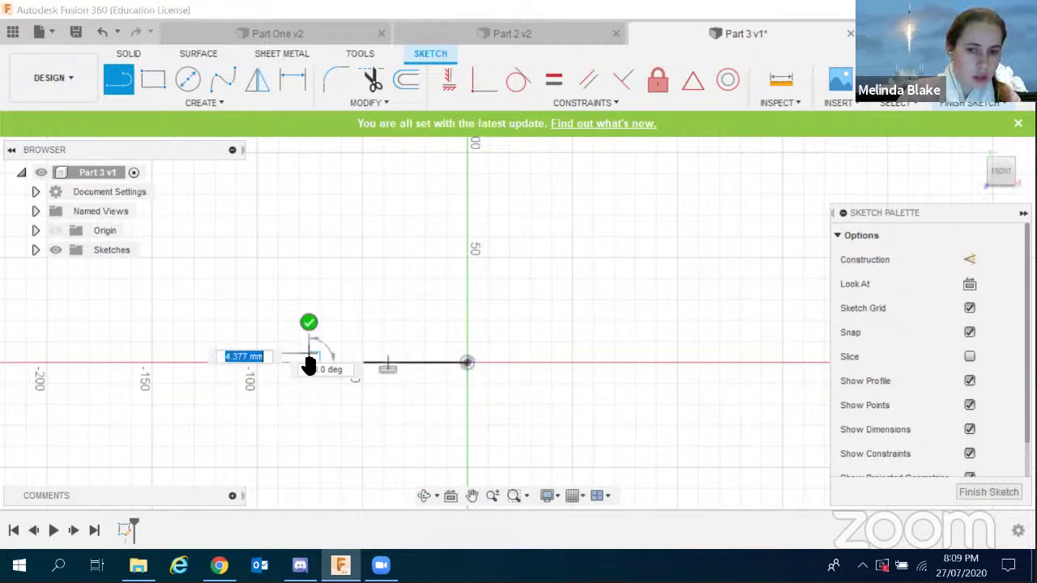
pyautogui.click(308, 299)
pyautogui.click(404, 300)
pyautogui.click(405, 155)
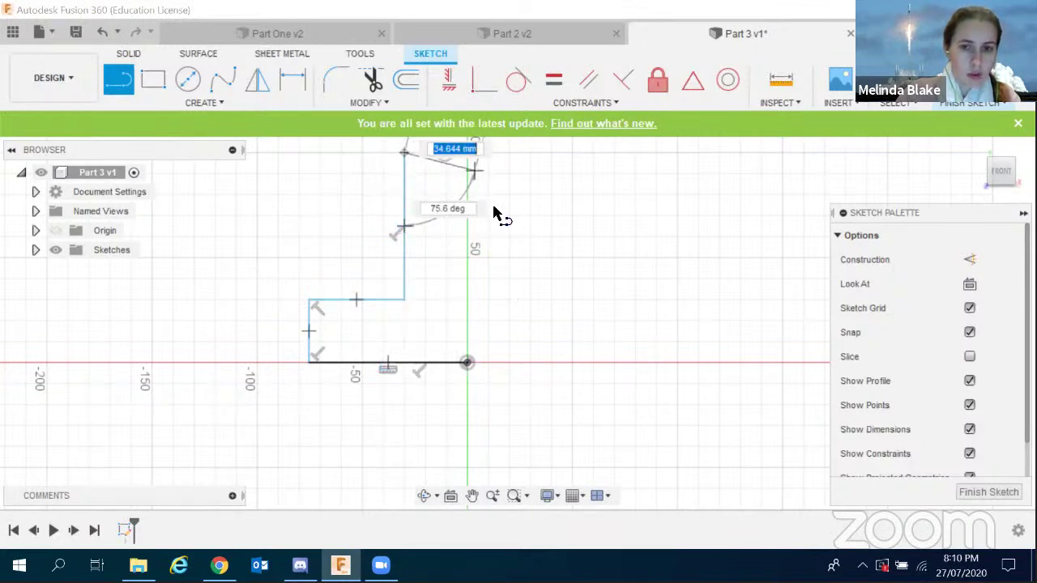
pyautogui.scroll(-2, 490, 206)
pyautogui.click(473, 173)
pyautogui.moveTo(473, 173); pyautogui.dragTo(474, 344)
pyautogui.click(474, 344)
pyautogui.scroll(2, 625, 289)
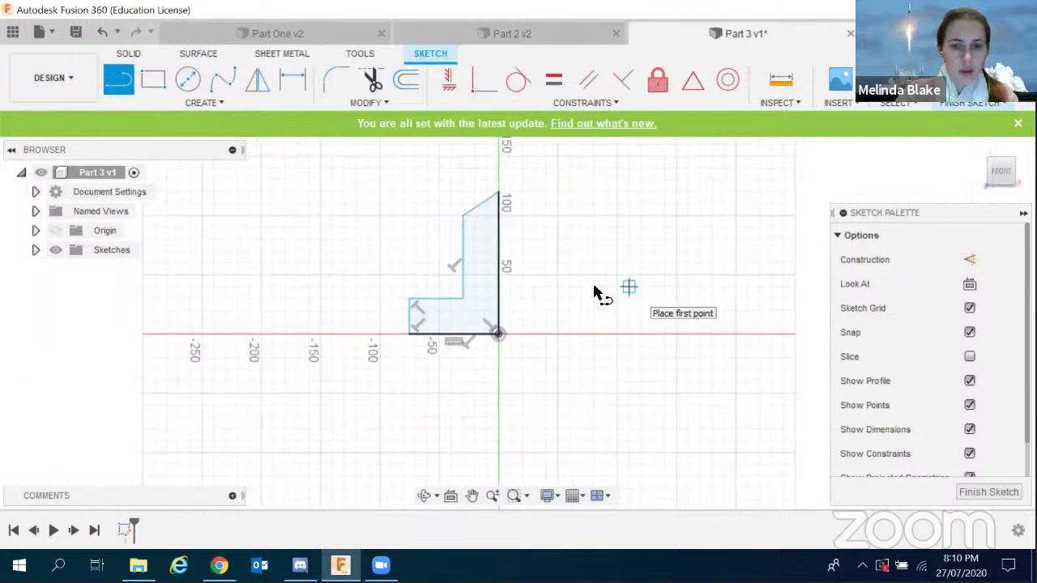
# Constrain the slanted top line of the L-shaped outline to be horizontal.
pyautogui.scroll(-2, 576, 310)
pyautogui.scroll(2, 486, 205)
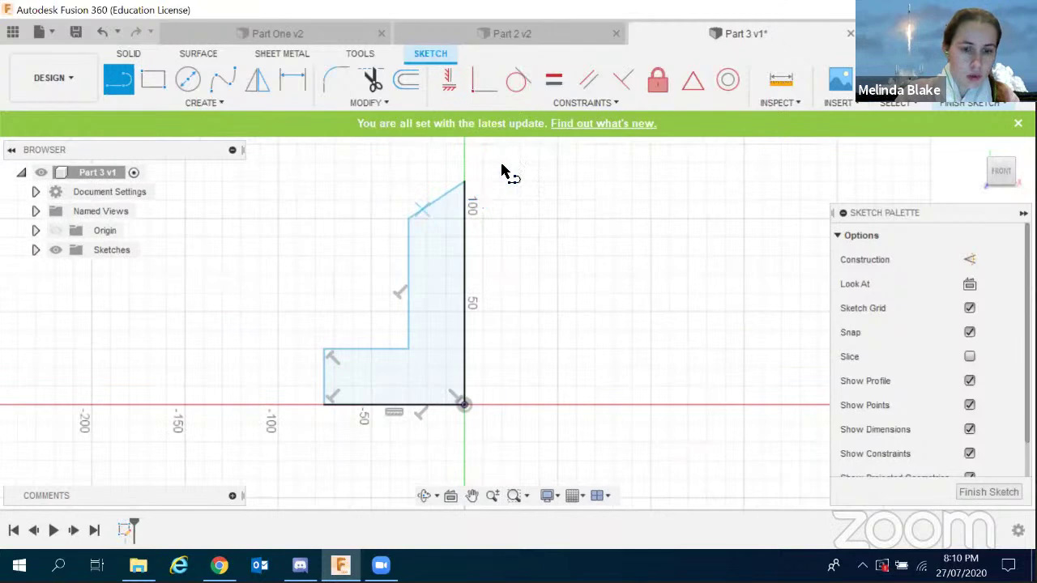
pyautogui.press('Escape')
pyautogui.click(465, 200)
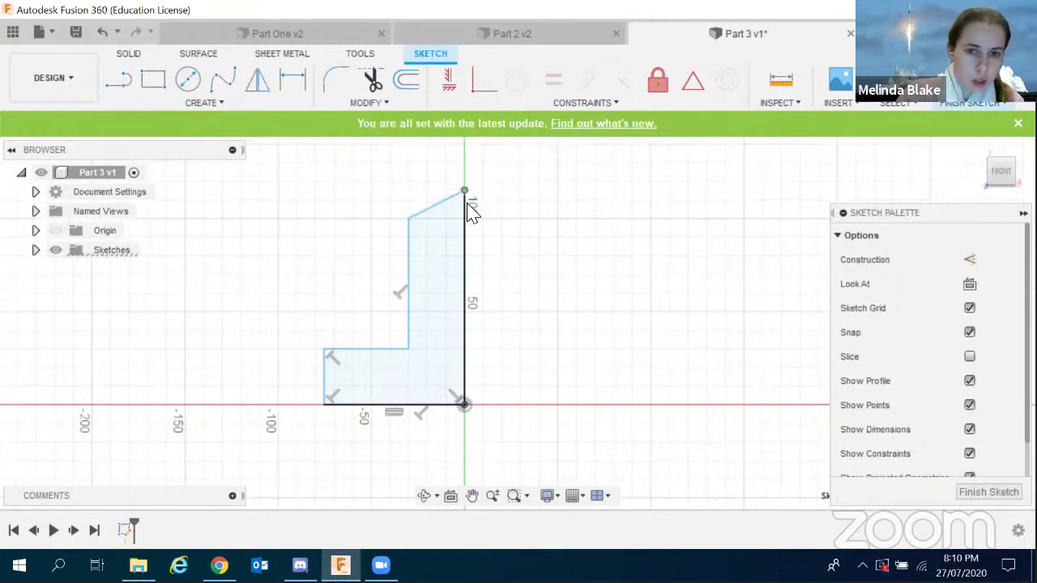
pyautogui.press('Escape')
pyautogui.click(450, 81)
pyautogui.click(444, 218)
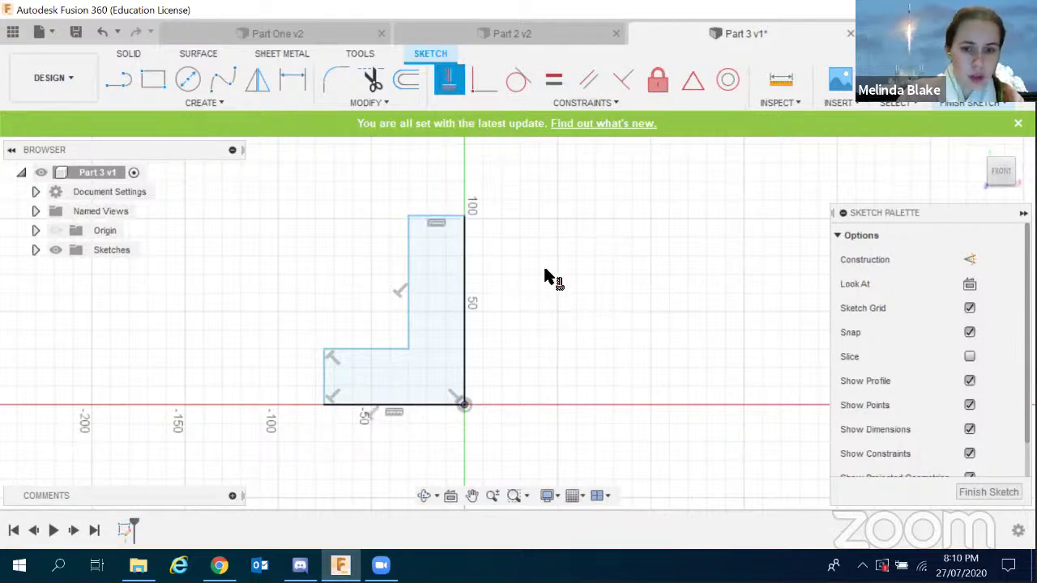
pyautogui.scroll(-1, 551, 278)
pyautogui.scroll(1, 354, 288)
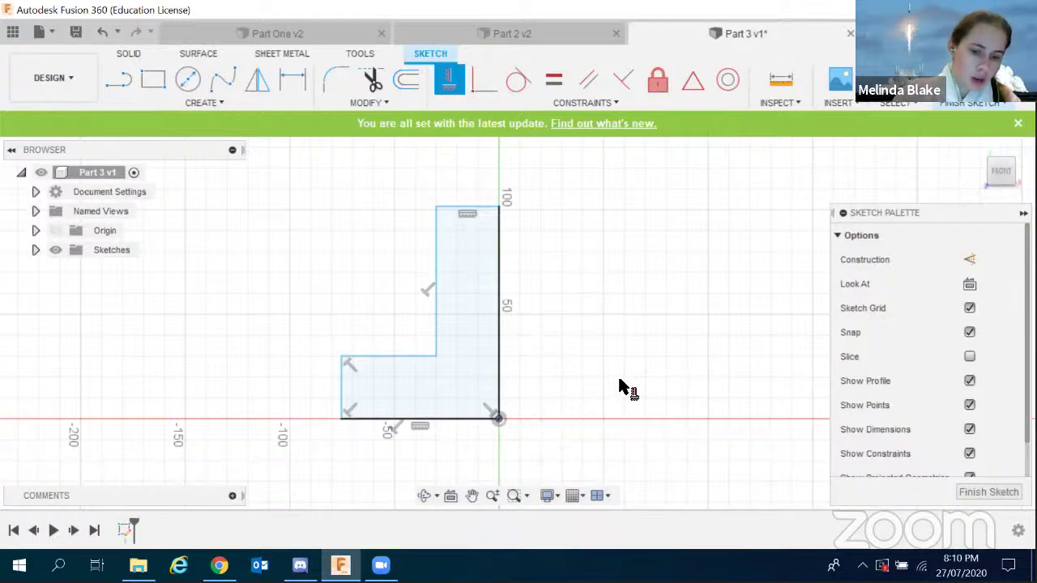
# Dimension the L outline's base at 60 mm and the short outer edge of its foot at 30 mm.
pyautogui.press('d')
pyautogui.click(419, 420)
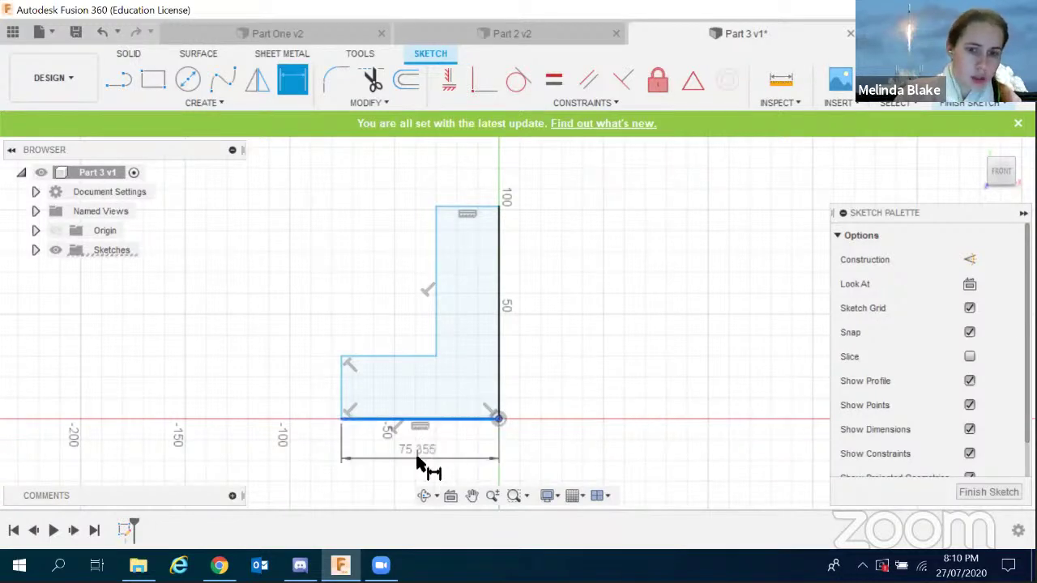
pyautogui.click(416, 459)
pyautogui.write('60')
pyautogui.press('Return')
pyautogui.click(374, 395)
pyautogui.click(347, 389)
pyautogui.press('Return')
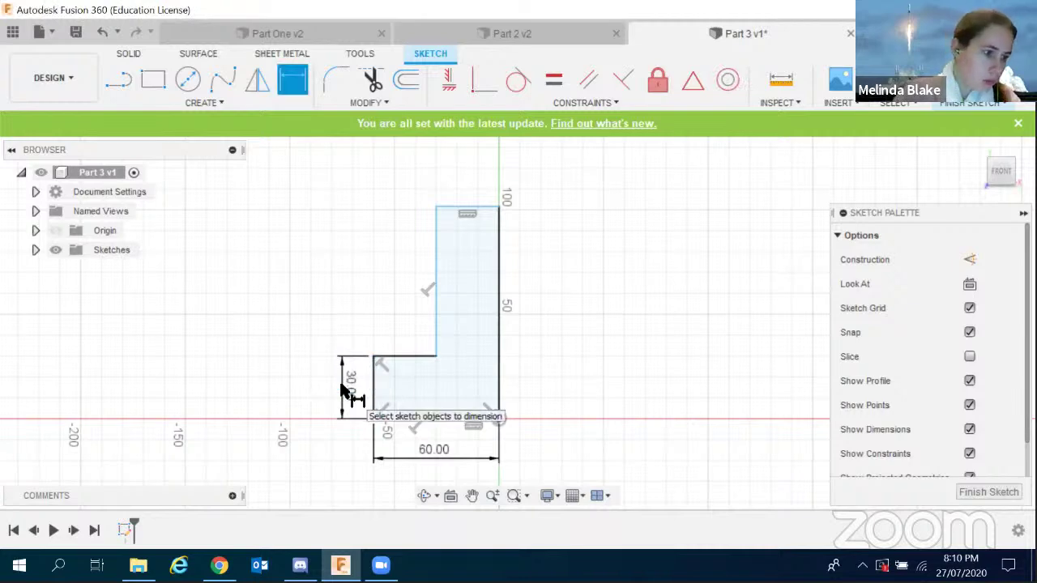
# Dimension the L outline's overall height at 80 mm and the width of its upright leg at 25 mm.
pyautogui.click(498, 290)
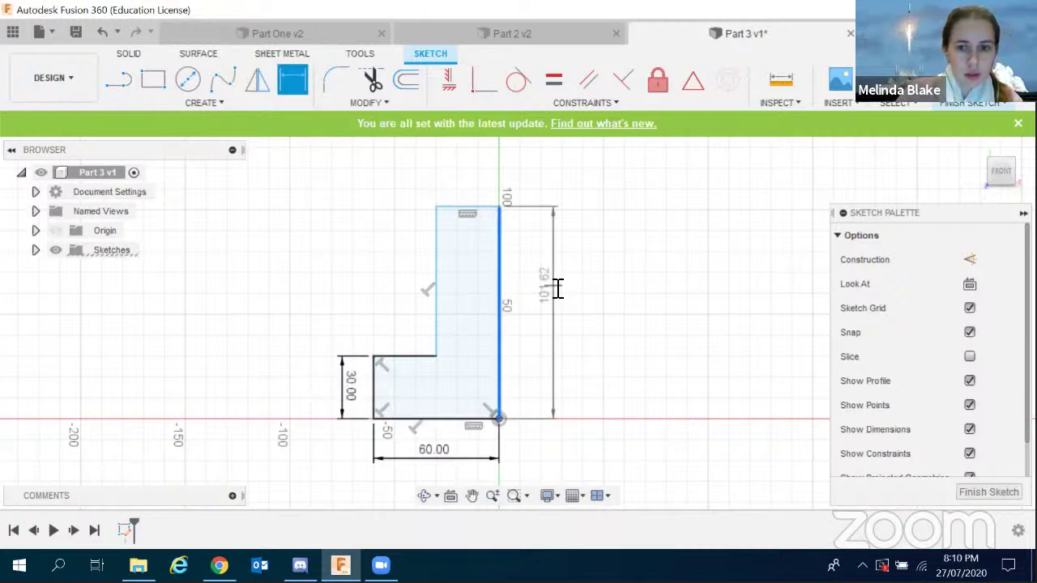
pyautogui.click(557, 292)
pyautogui.write('80')
pyautogui.press('Return')
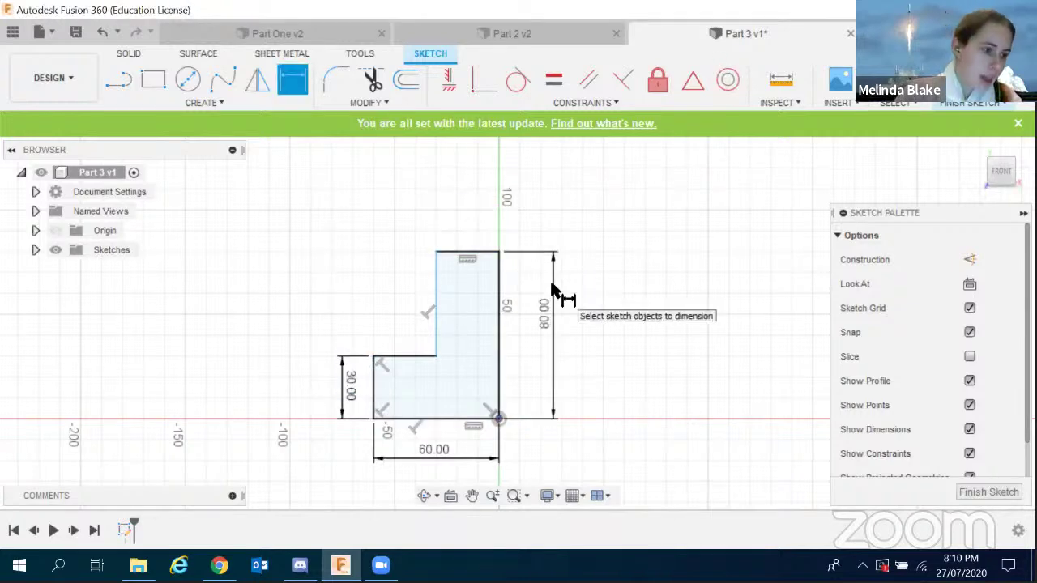
pyautogui.click(470, 253)
pyautogui.click(477, 246)
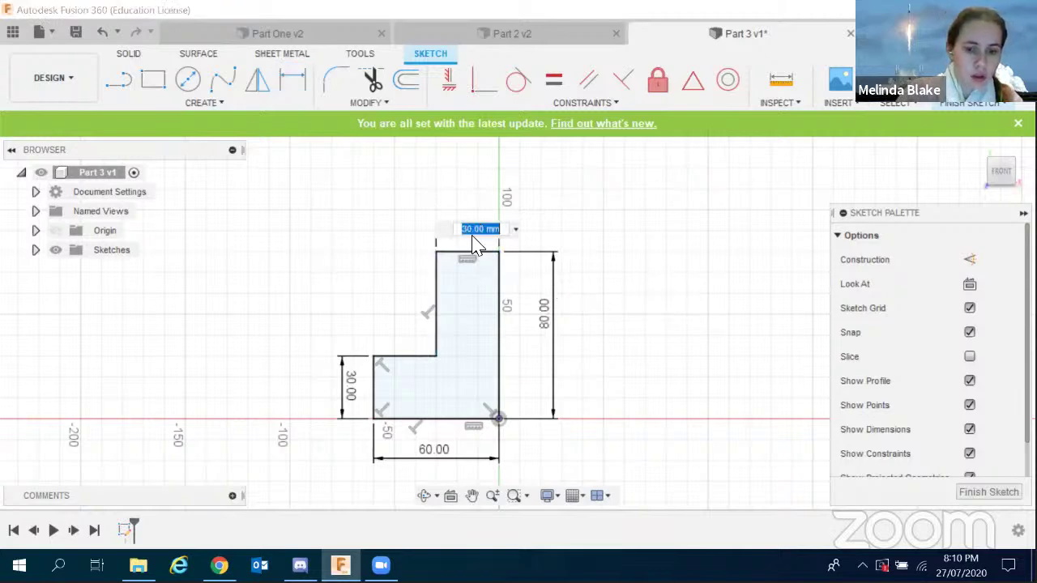
pyautogui.write('25')
pyautogui.press('Return')
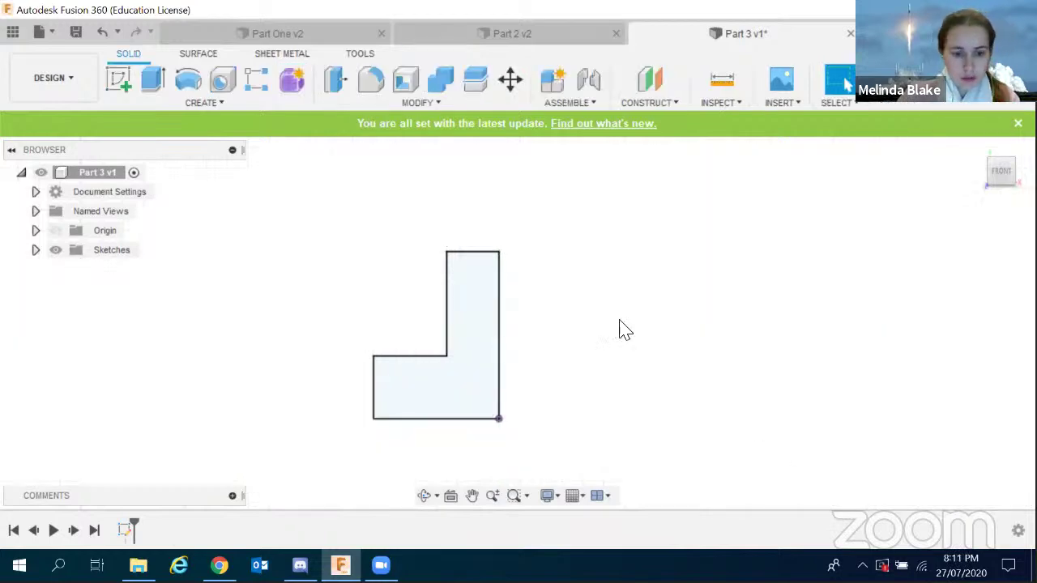
# Extrude the L profile symmetrically as a new body with a whole length of 110 mm, checking slide 3 in Chrome and returning to Fusion 360.
pyautogui.moveTo(559, 275)
pyautogui.keyDown('shift'); pyautogui.mouseDown(button='middle')
pyautogui.moveTo(611, 354)
pyautogui.moveTo(581, 324)
pyautogui.mouseUp(button='middle'); pyautogui.keyUp('shift')
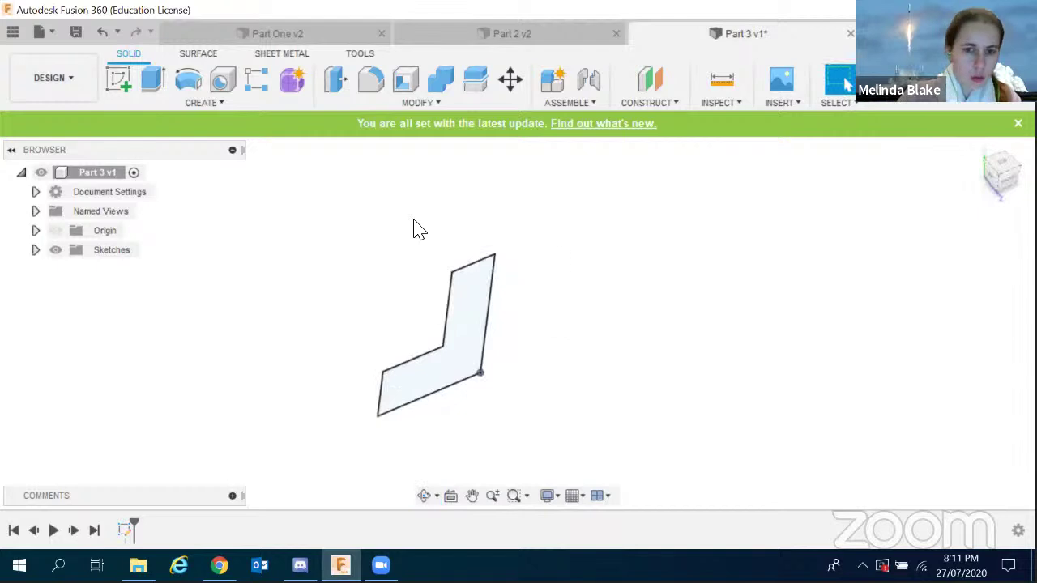
pyautogui.click(151, 91)
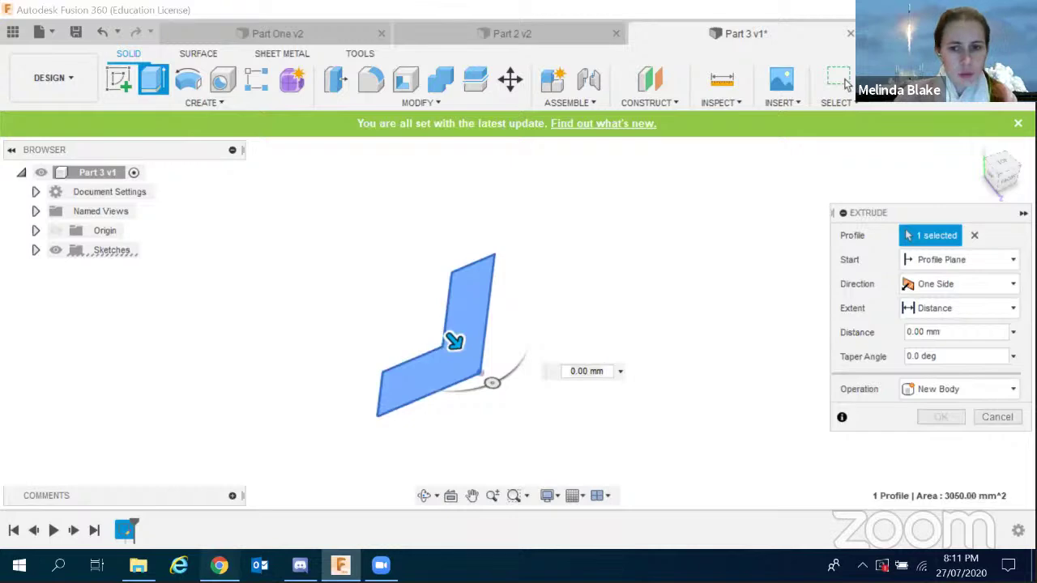
pyautogui.click(219, 565)
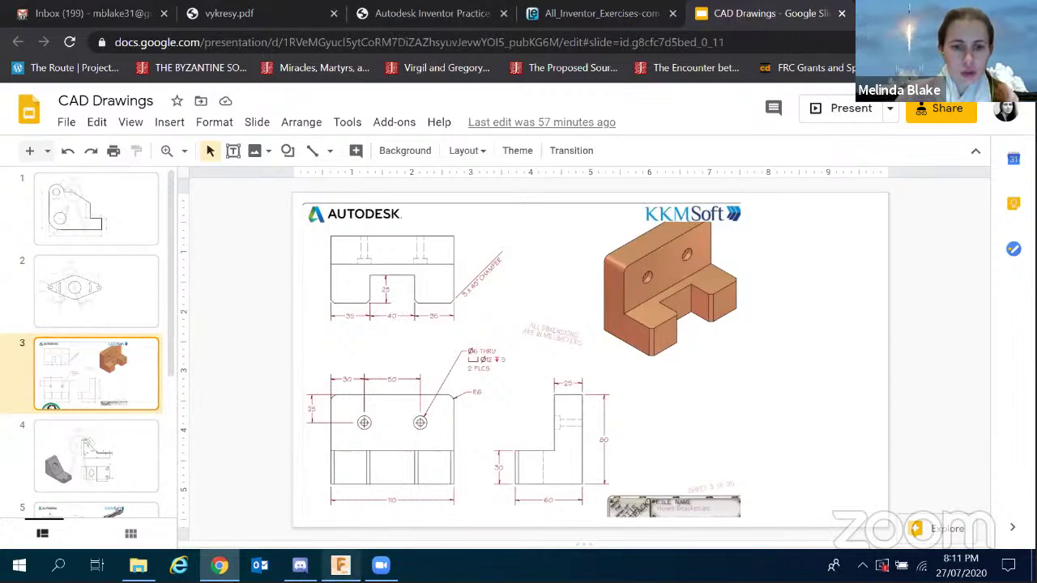
pyautogui.click(340, 565)
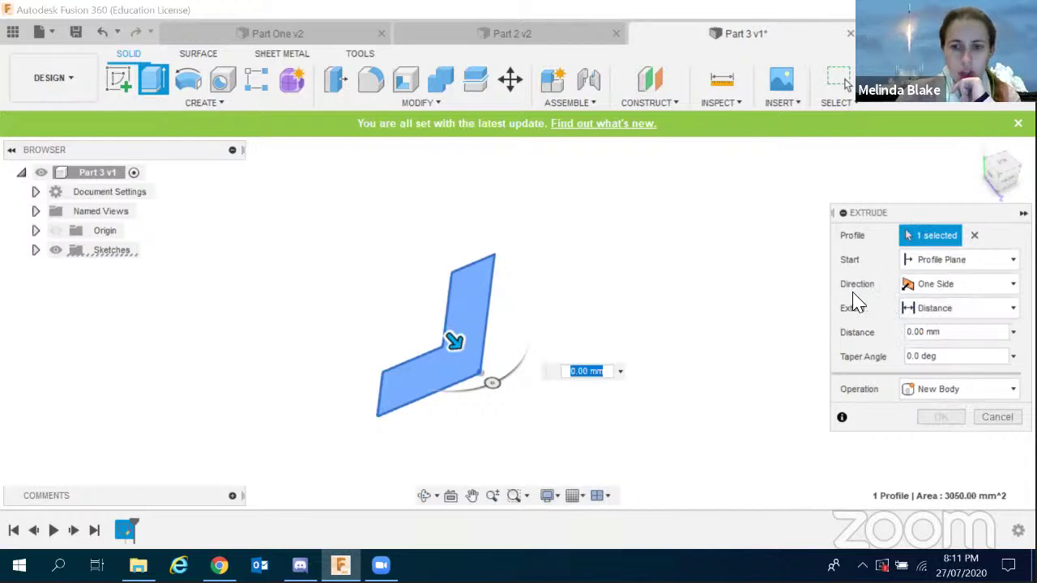
pyautogui.click(931, 283)
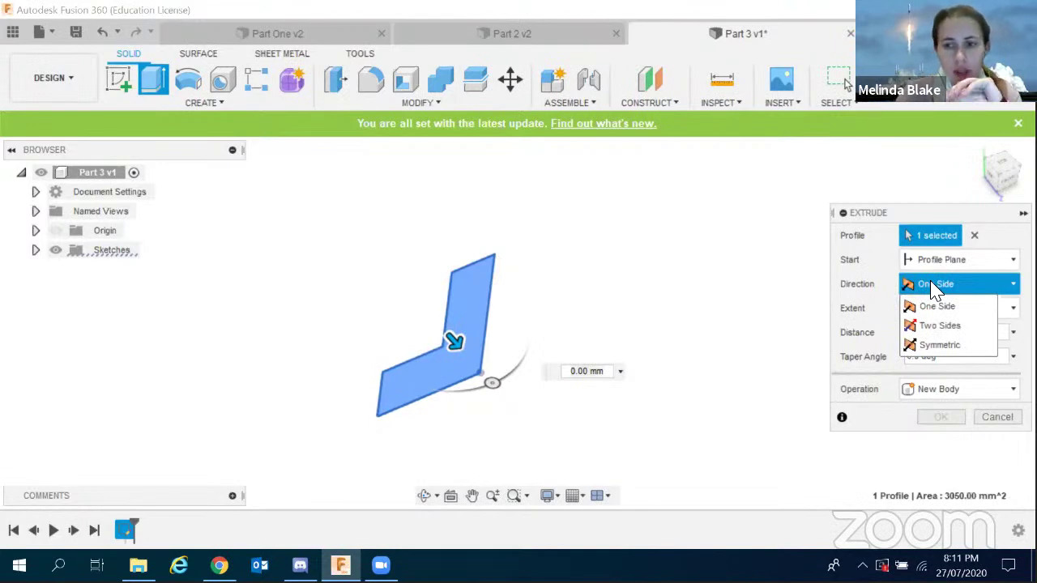
pyautogui.click(942, 345)
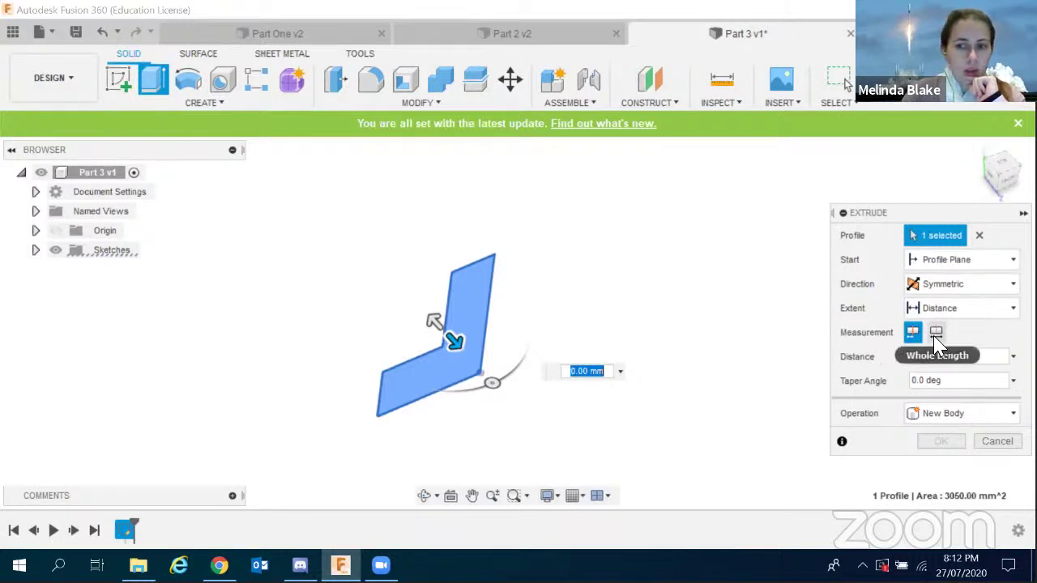
pyautogui.click(937, 336)
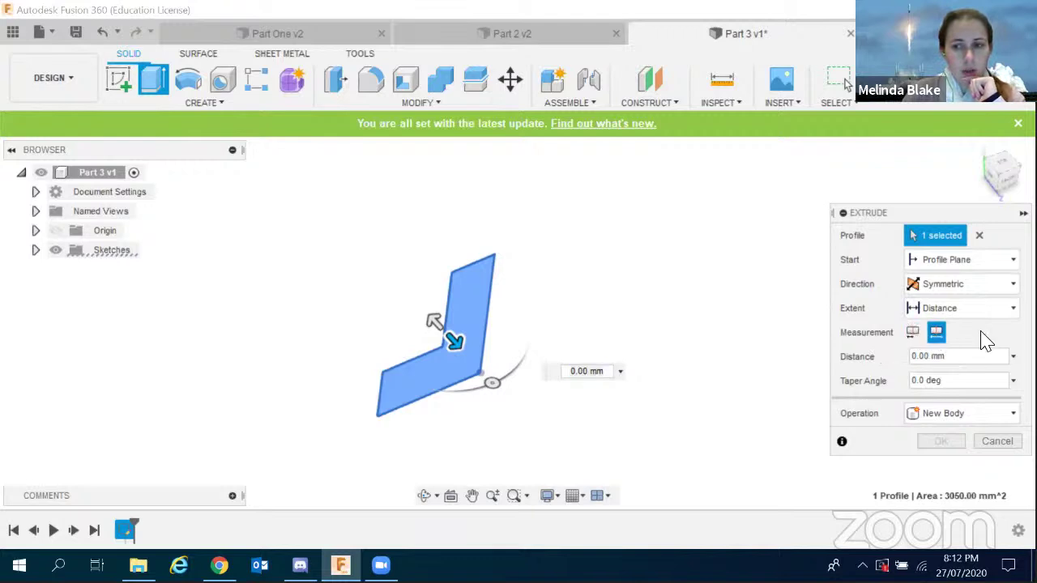
pyautogui.click(915, 355)
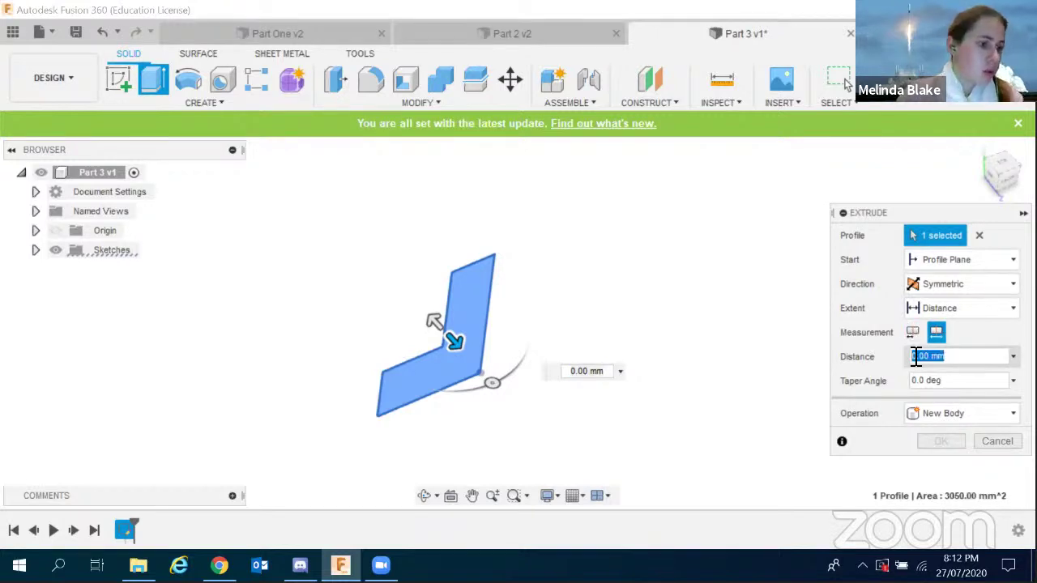
pyautogui.write('110')
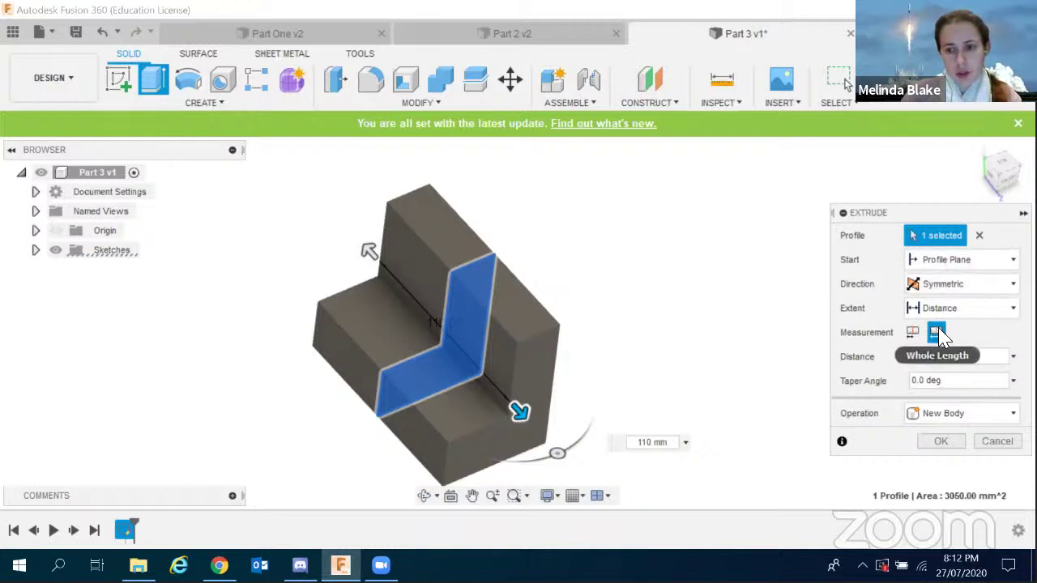
pyautogui.click(940, 442)
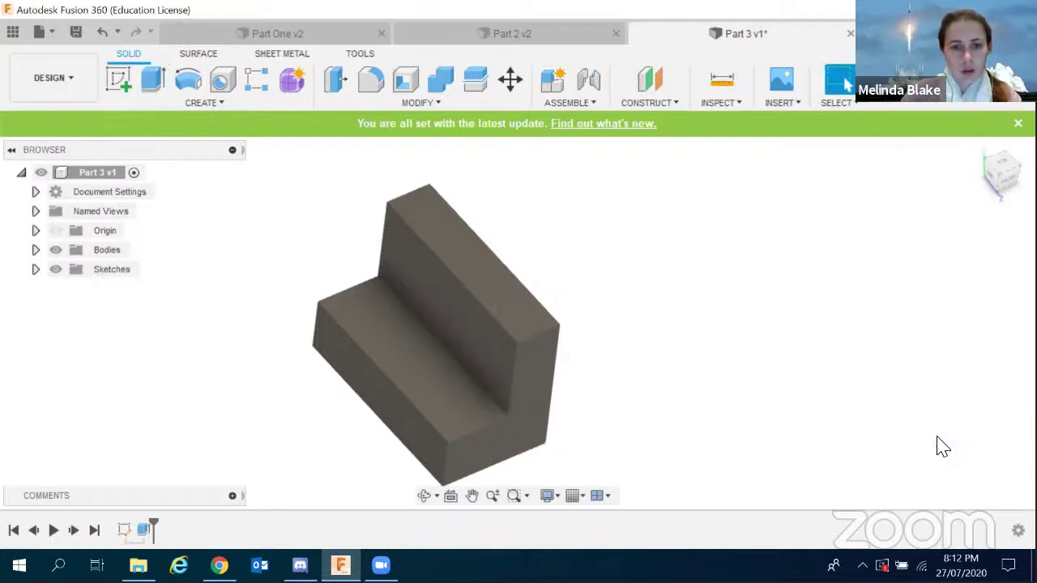
# Examine where the origin lies on the body, check the bracket drawing on slide 3 in Chrome, and return to Fusion 360.
pyautogui.keyDown('shift'); pyautogui.moveTo(707, 357); pyautogui.dragTo(718, 312, button='middle'); pyautogui.keyUp('shift')
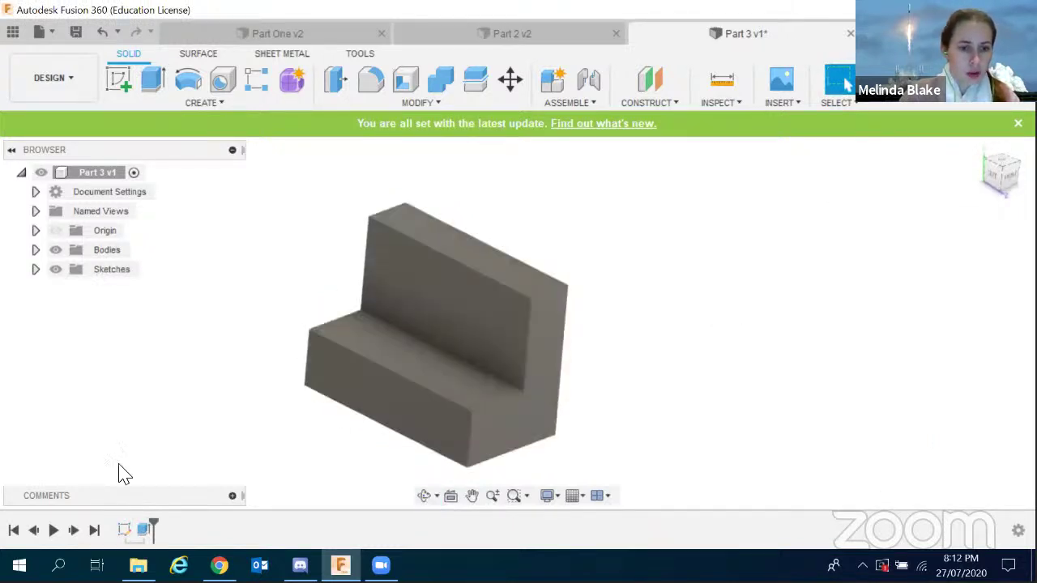
pyautogui.click(36, 231)
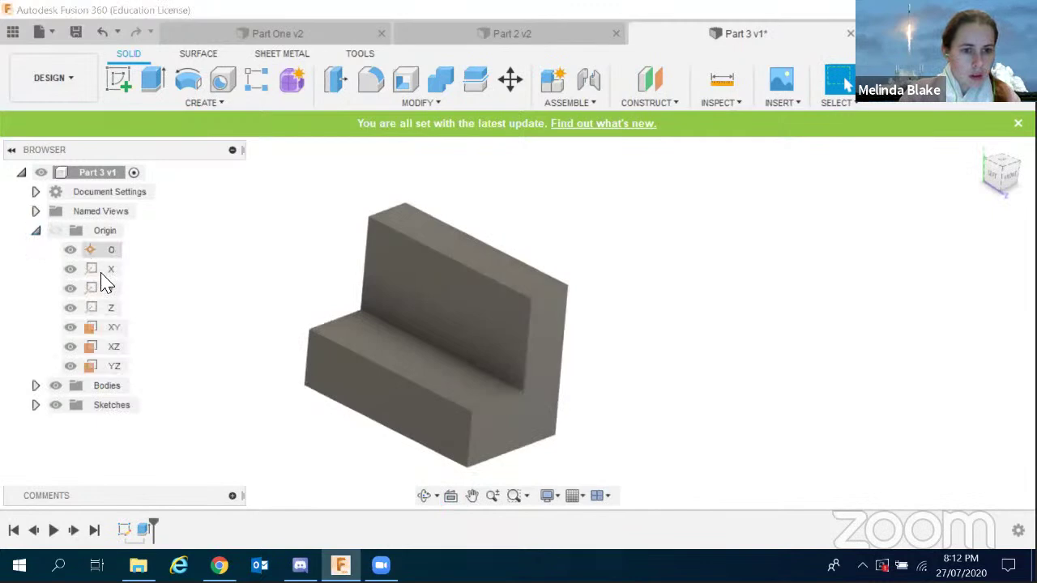
pyautogui.keyDown('shift'); pyautogui.moveTo(783, 368); pyautogui.dragTo(569, 395, button='middle'); pyautogui.keyUp('shift')
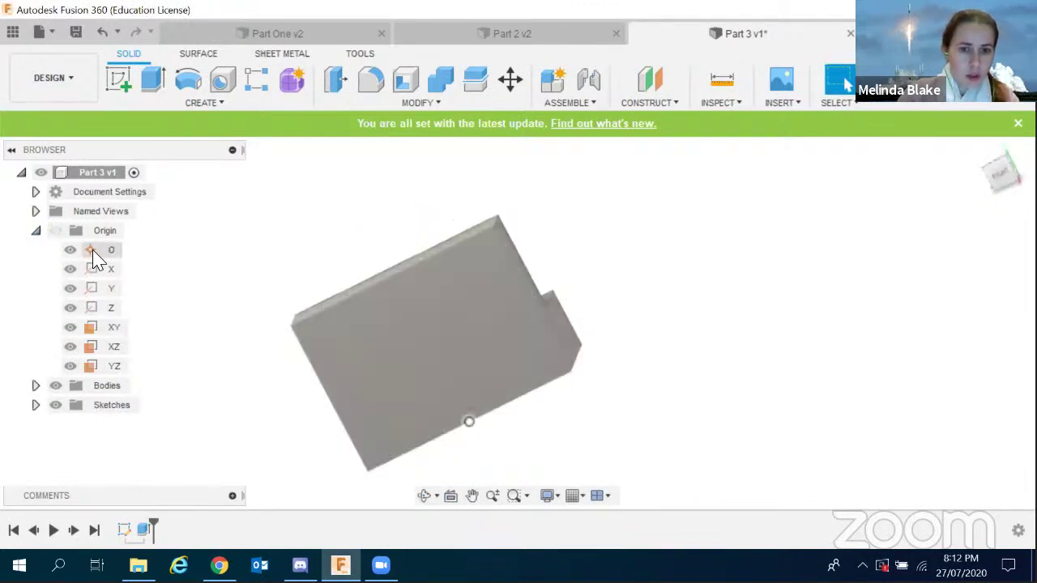
pyautogui.keyDown('shift'); pyautogui.moveTo(694, 316); pyautogui.dragTo(903, 322, button='middle'); pyautogui.keyUp('shift')
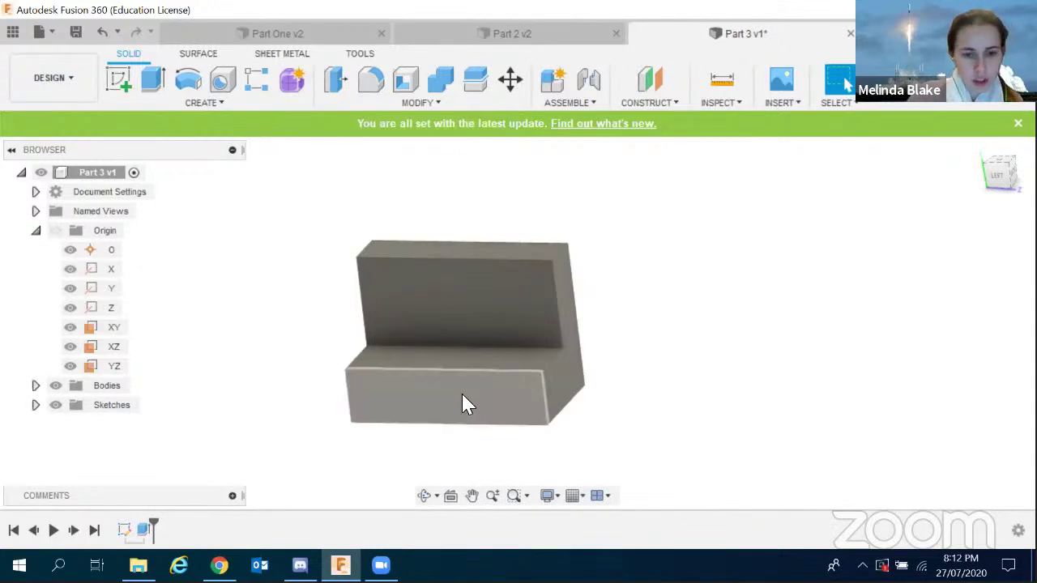
pyautogui.click(218, 566)
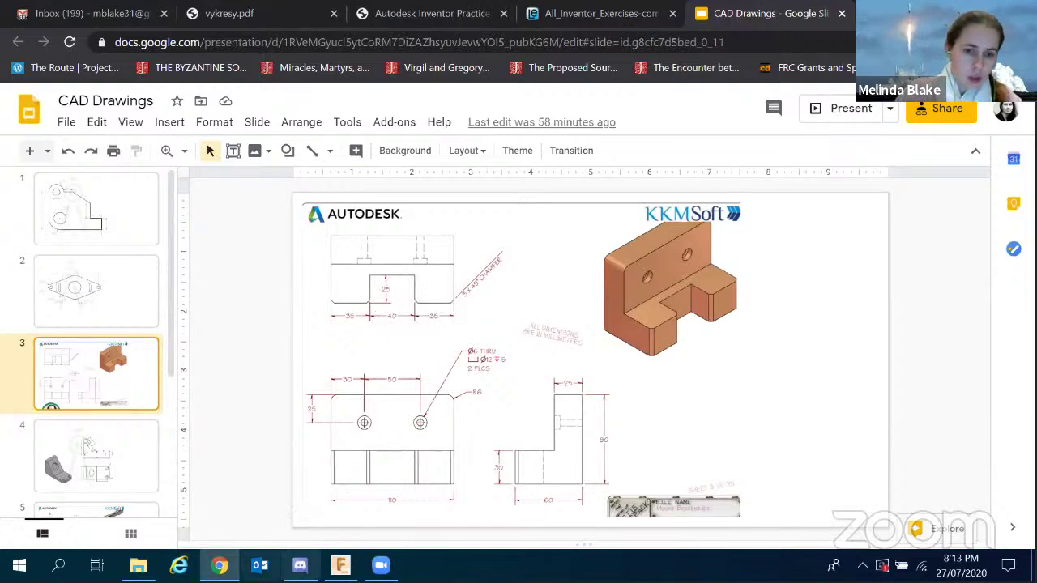
pyautogui.click(340, 565)
pyautogui.keyDown('shift'); pyautogui.moveTo(622, 343); pyautogui.dragTo(624, 381, button='middle'); pyautogui.keyUp('shift')
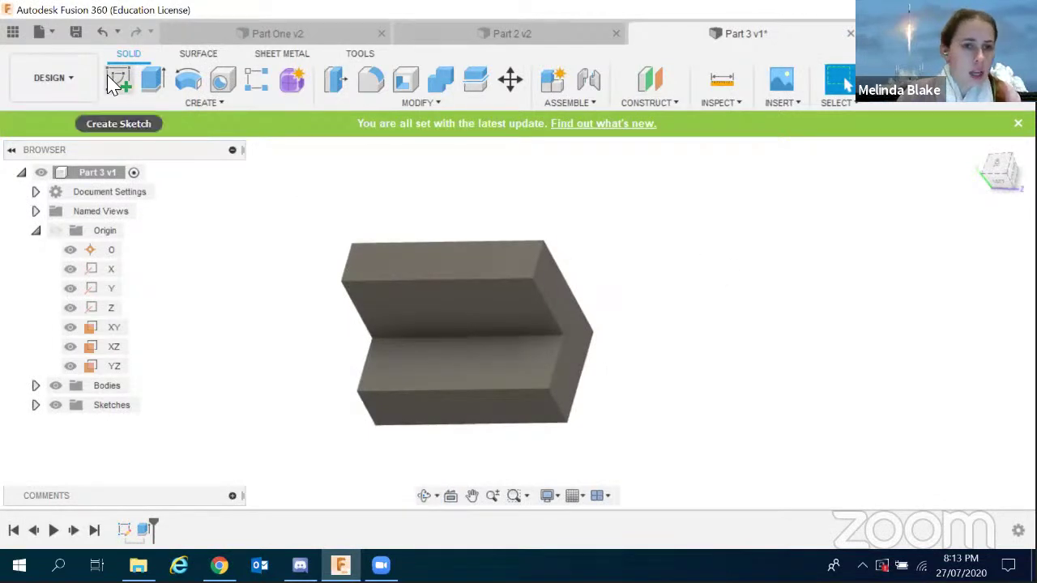
# Sketch a center rectangle on the top face of the foot, centered on the vertical red axis.
pyautogui.click(122, 88)
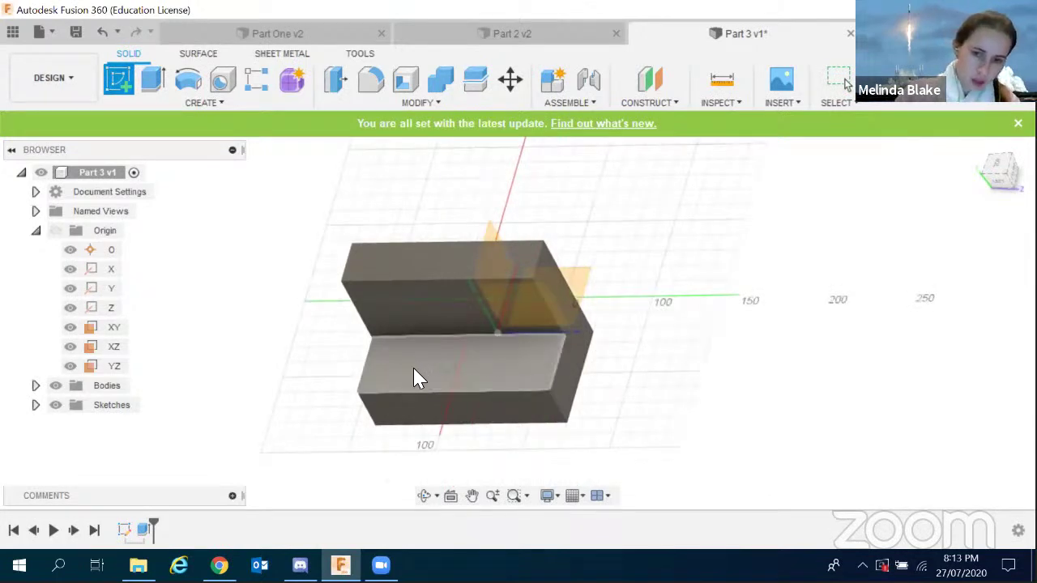
pyautogui.click(511, 372)
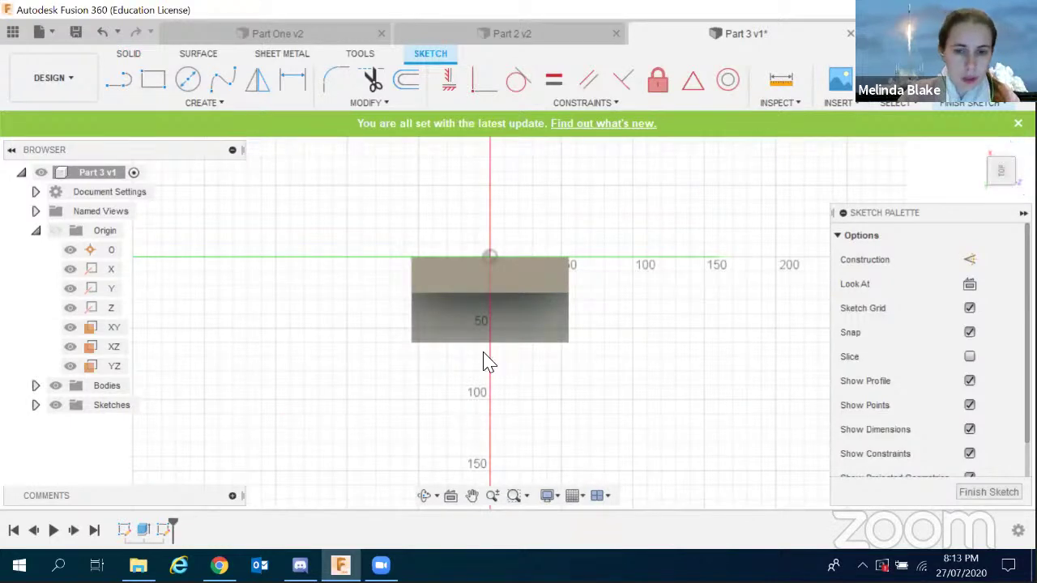
pyautogui.scroll(5, 484, 359)
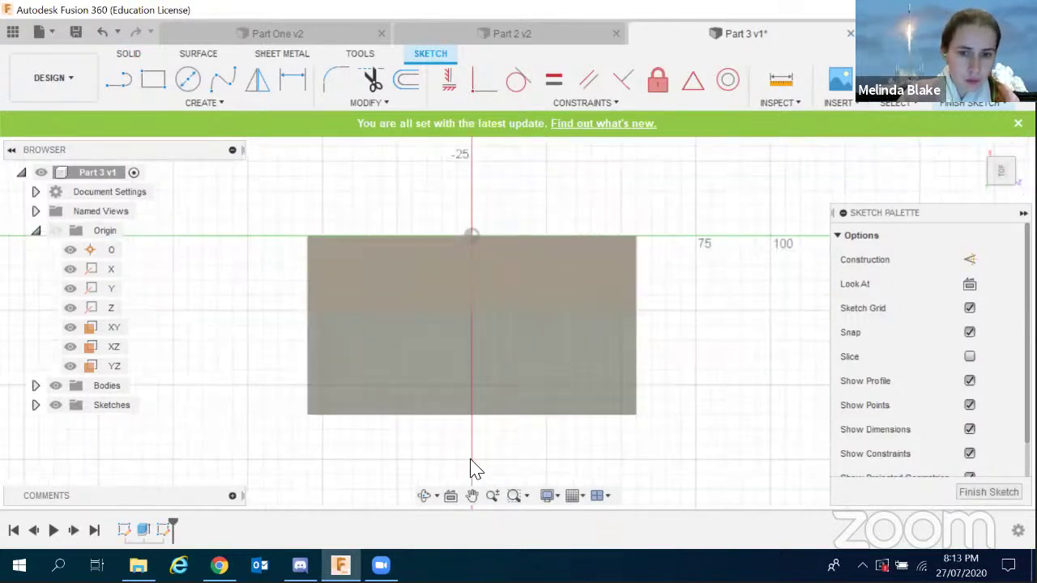
pyautogui.scroll(1, 472, 463)
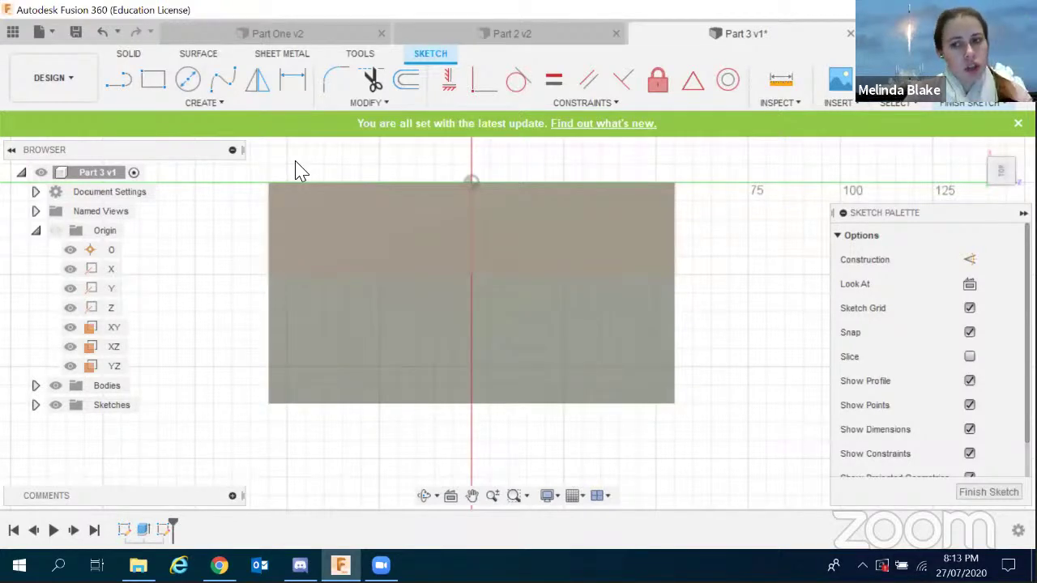
pyautogui.click(217, 105)
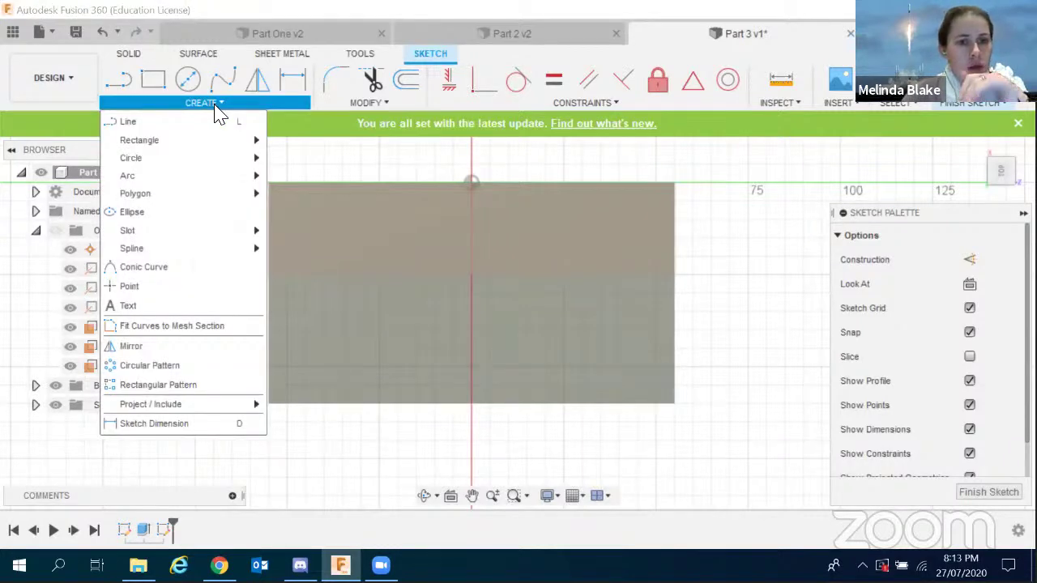
pyautogui.moveTo(205, 151)
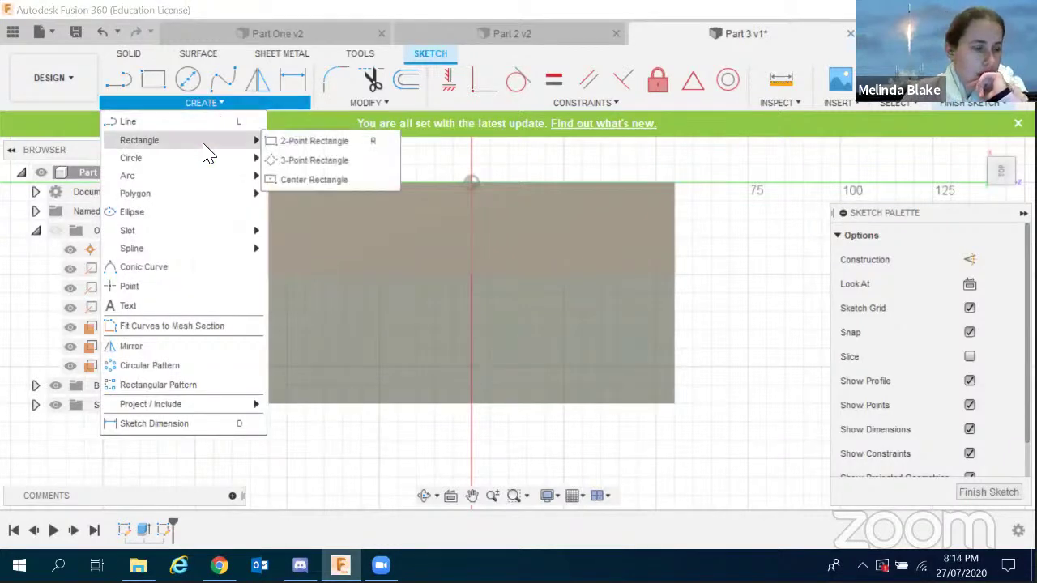
pyautogui.click(301, 182)
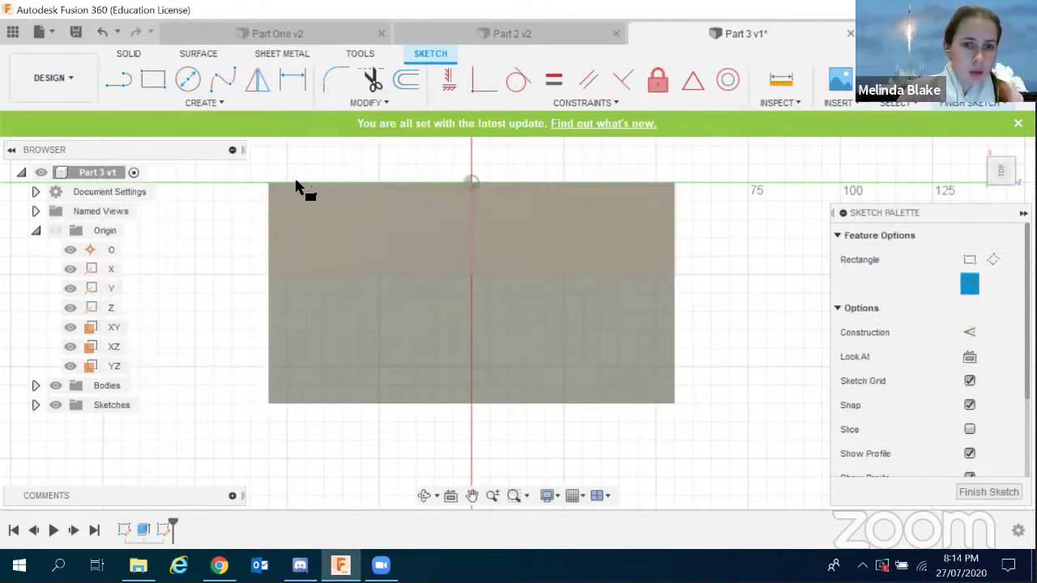
pyautogui.click(470, 330)
pyautogui.click(483, 310)
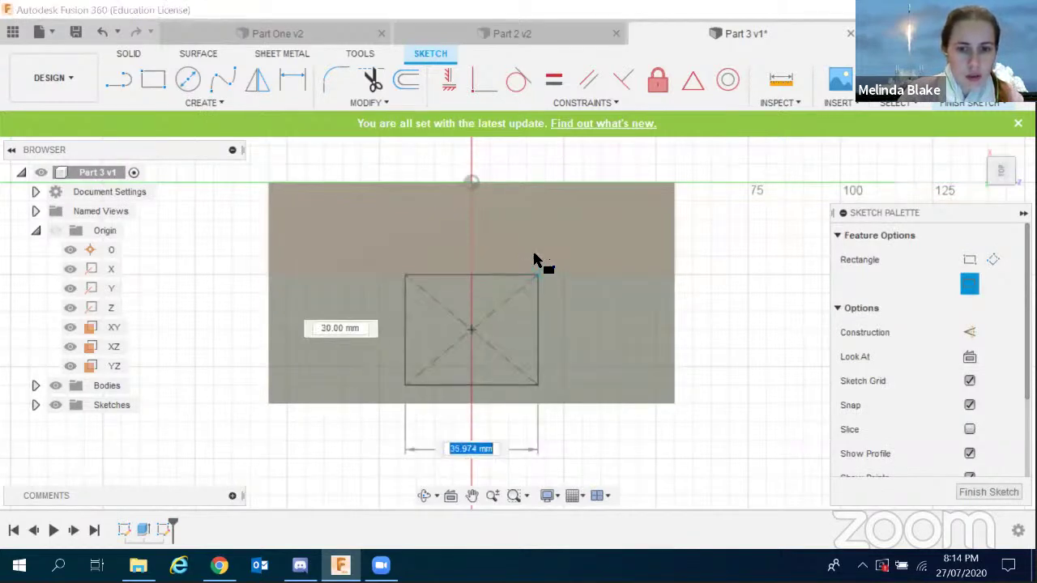
pyautogui.click(531, 289)
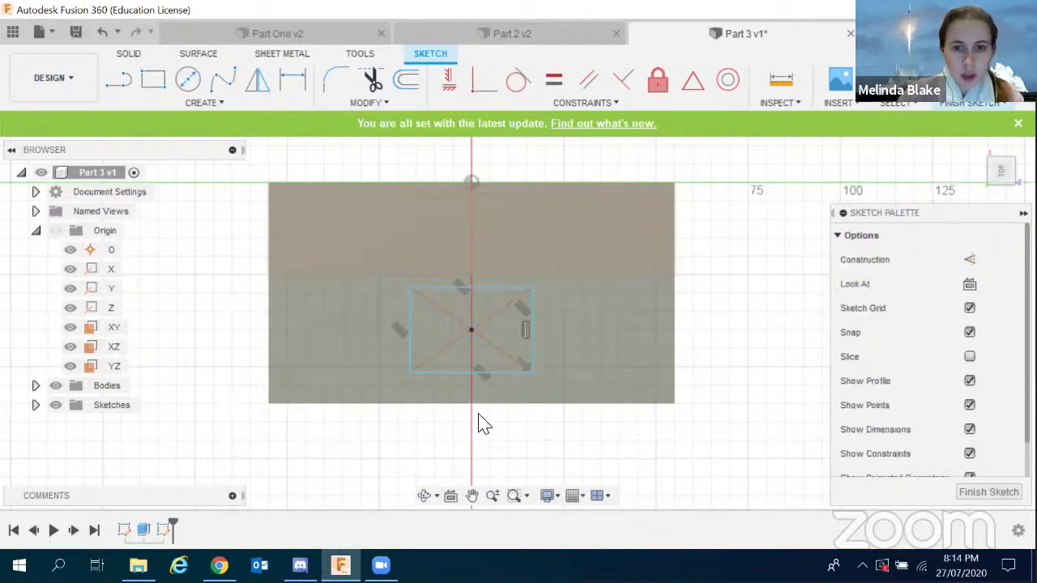
# Project the origin's X axis into the sketch with the projection link kept on.
pyautogui.scroll(-1, 480, 423)
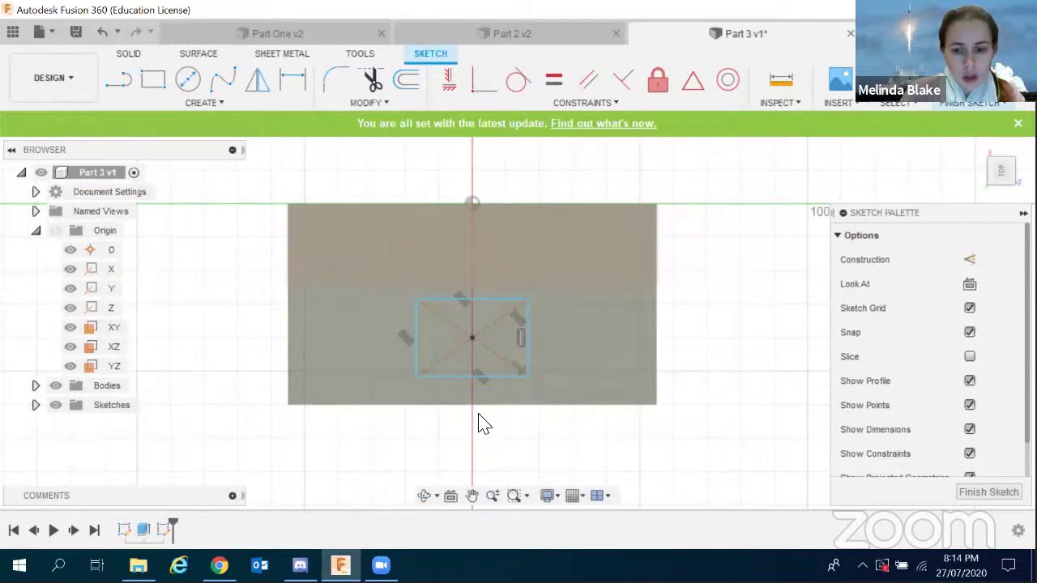
pyautogui.press('p')
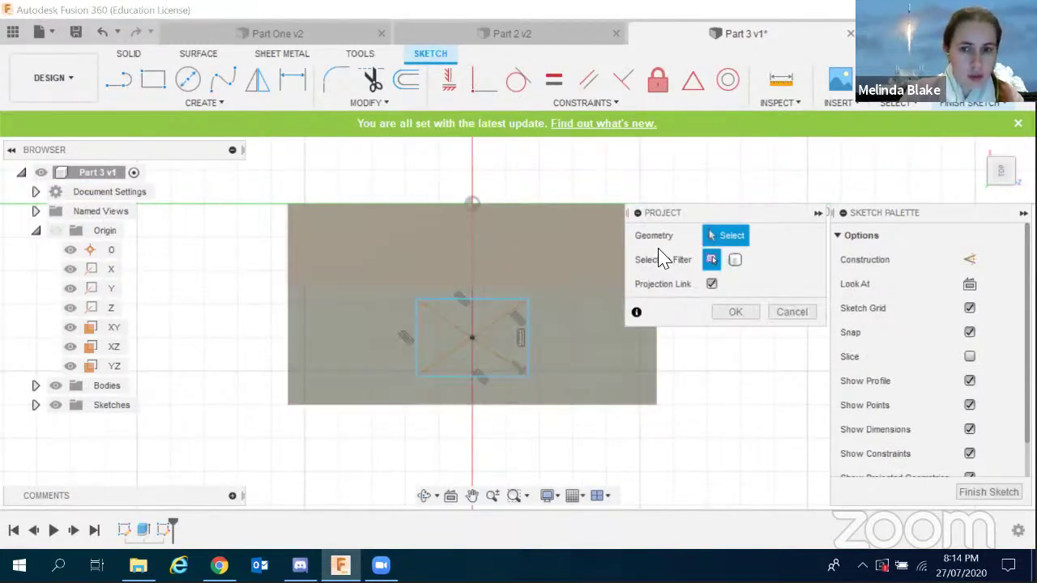
pyautogui.click(106, 273)
pyautogui.click(738, 312)
pyautogui.scroll(-3, 588, 246)
pyautogui.scroll(2, 581, 207)
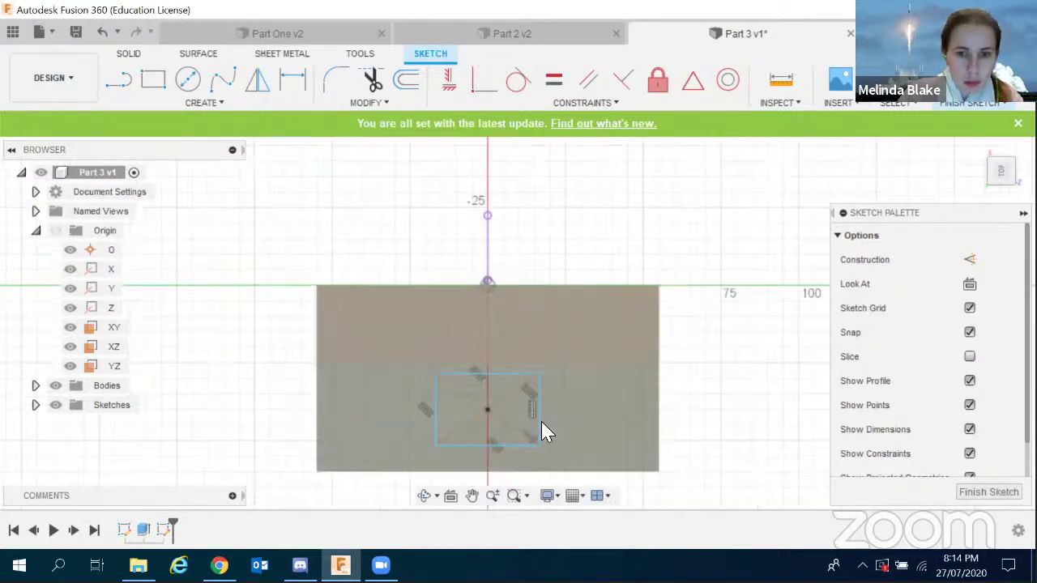
# Constrain the rectangle's center point to the projected X axis with a Coincident constraint.
pyautogui.scroll(-1, 541, 421)
pyautogui.click(484, 80)
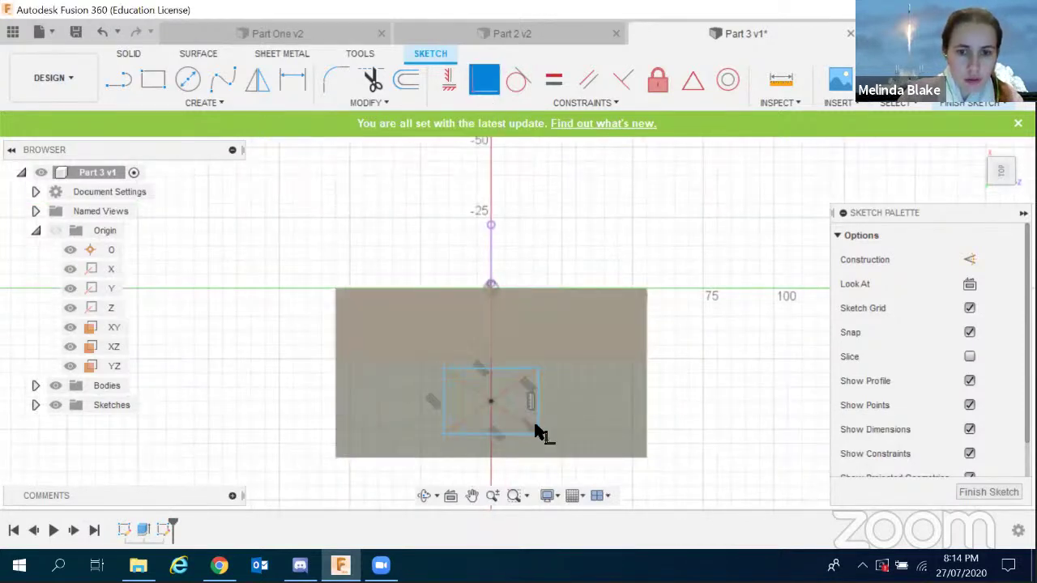
pyautogui.click(492, 246)
pyautogui.scroll(2, 528, 486)
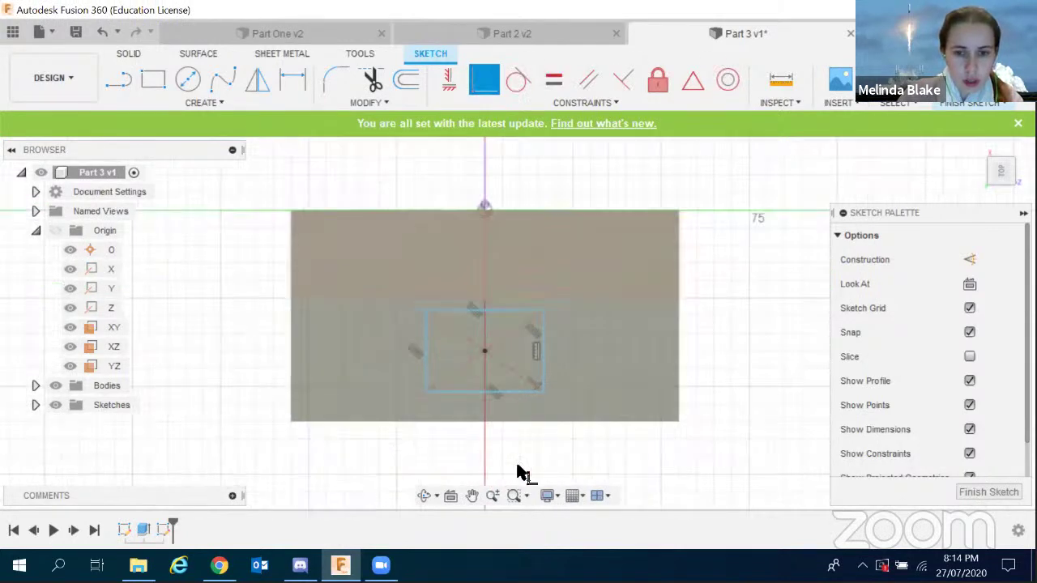
pyautogui.press('Escape')
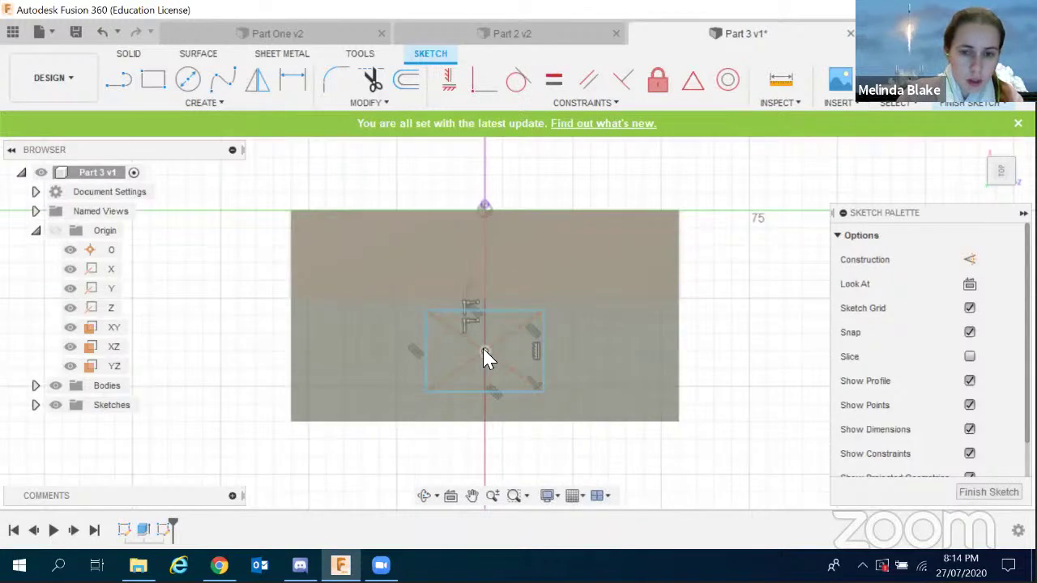
# Make the rectangle's lower corner coincident with the front edge of the foot.
pyautogui.click(478, 89)
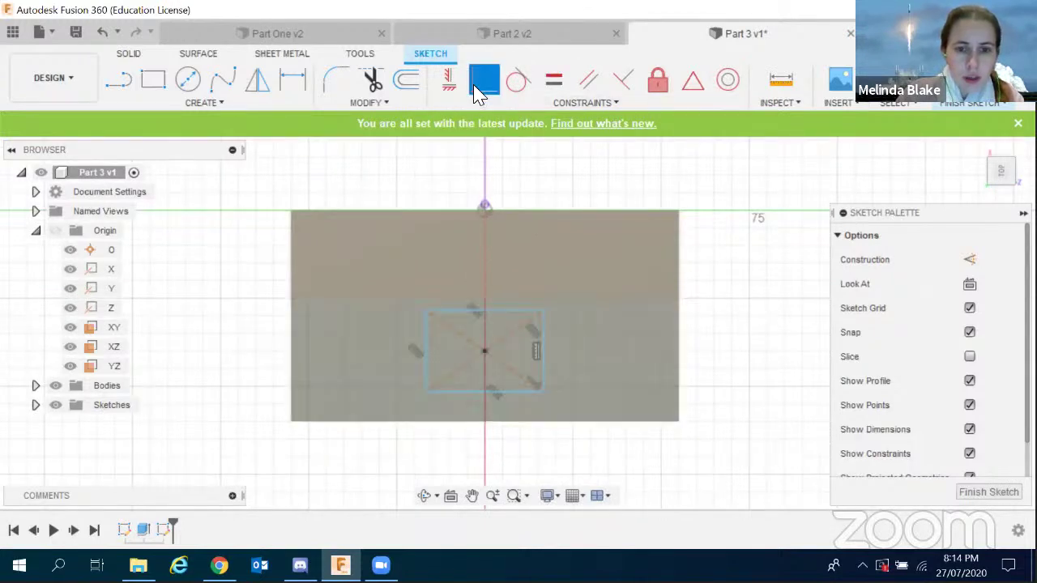
pyautogui.click(426, 392)
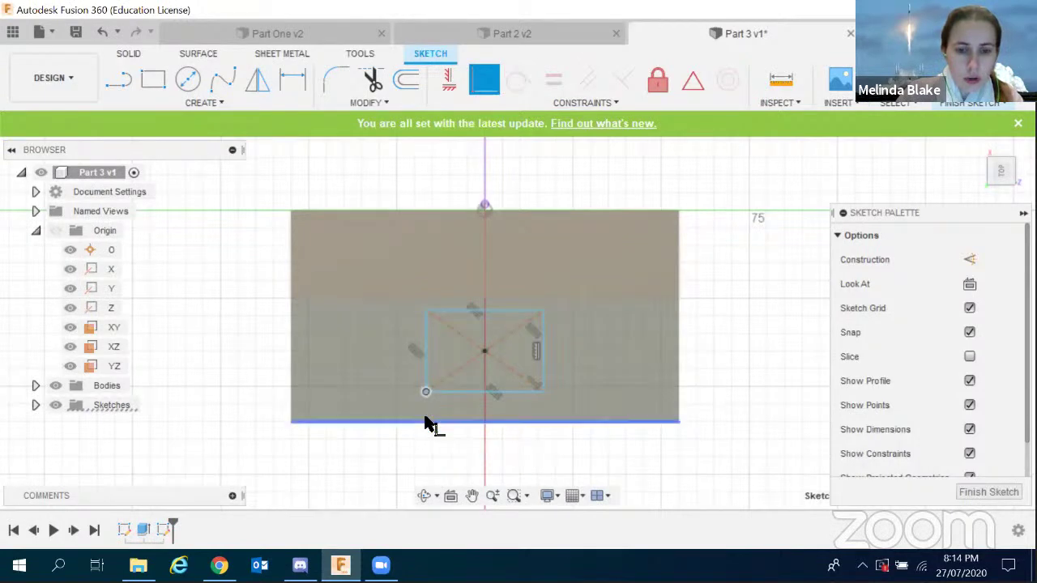
pyautogui.click(426, 421)
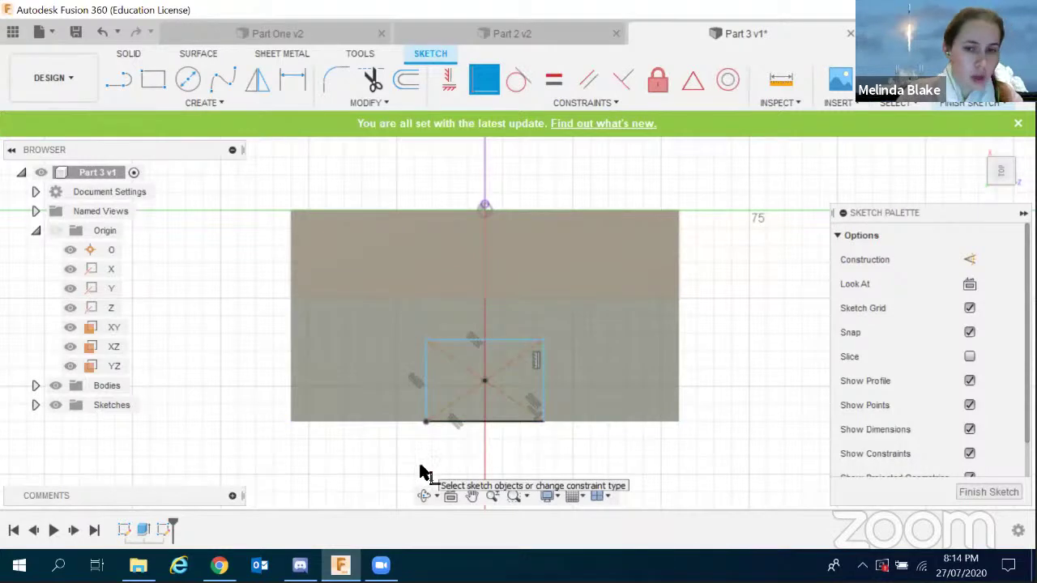
pyautogui.scroll(3, 455, 461)
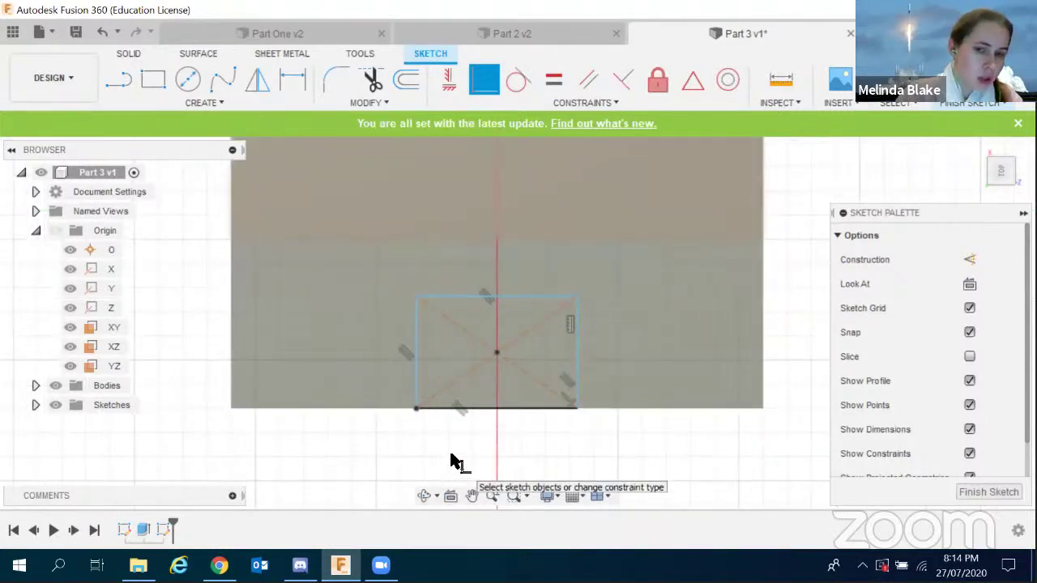
pyautogui.press('Escape')
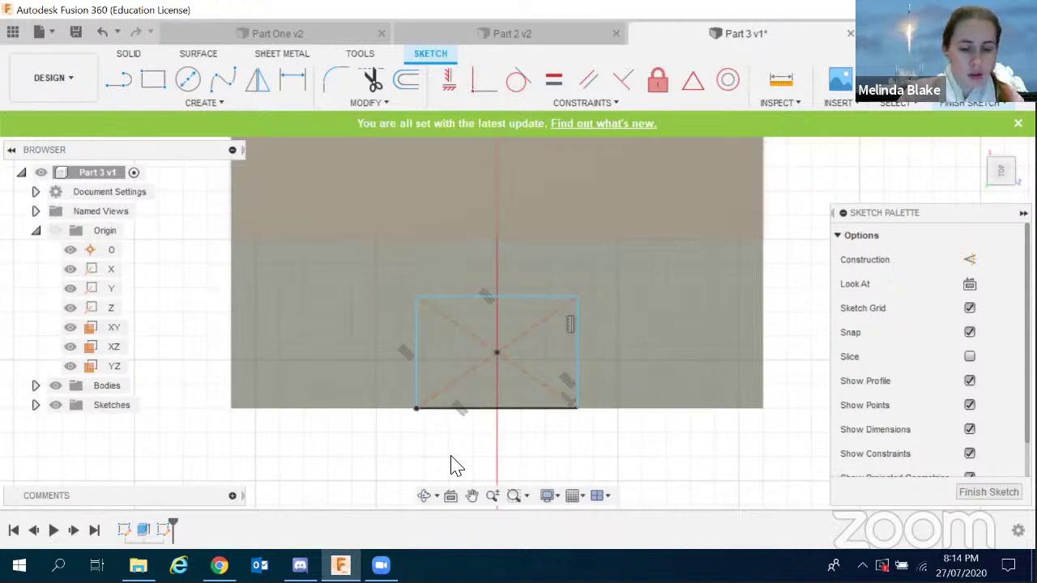
# Dimension the rectangle at 40 mm along the foot's front edge and 25 mm deep, and finish the sketch.
pyautogui.press('d')
pyautogui.click(483, 409)
pyautogui.click(484, 448)
pyautogui.write('40')
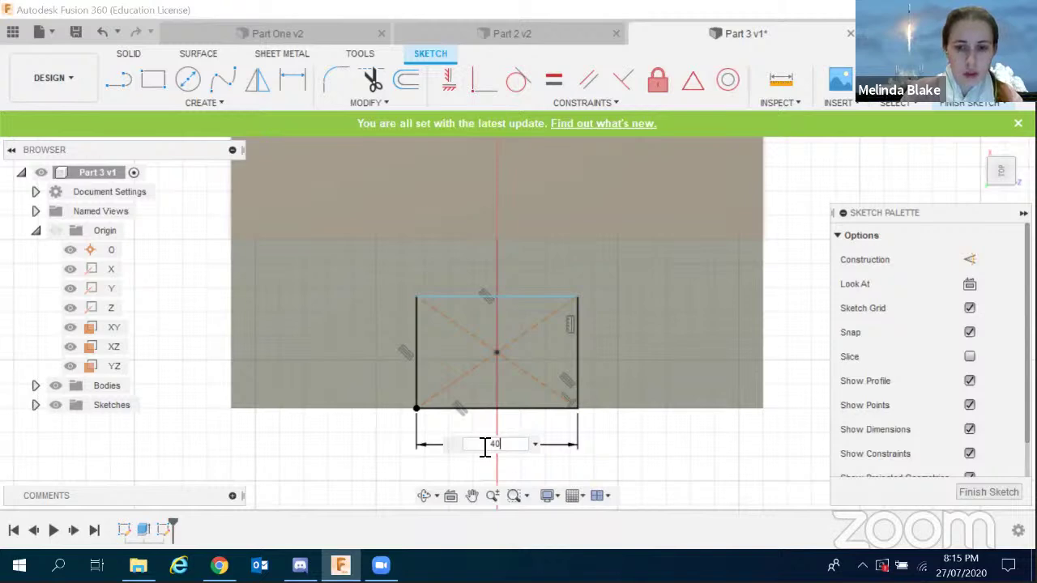
pyautogui.press('Return')
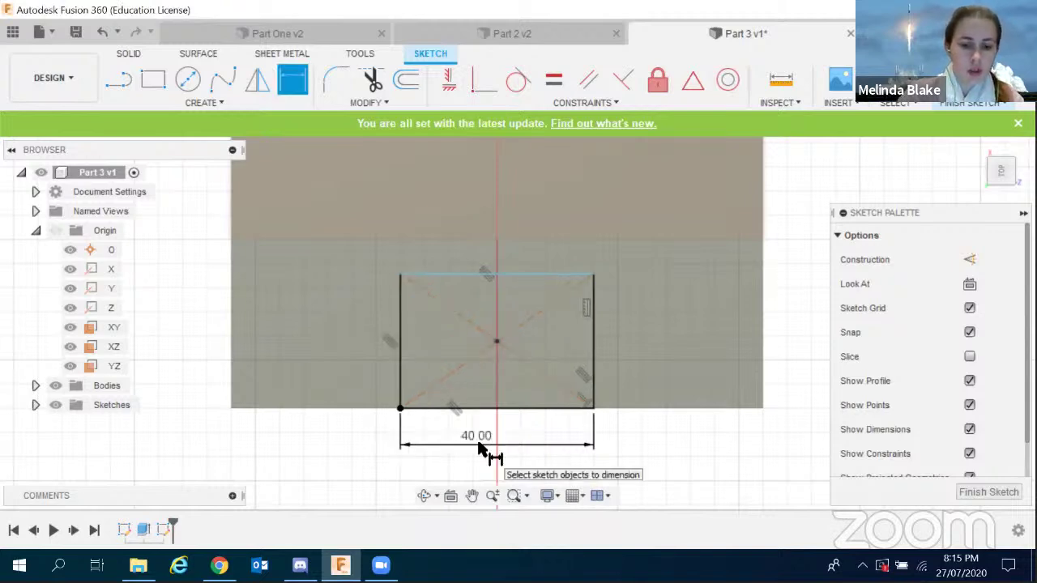
pyautogui.click(596, 339)
pyautogui.click(626, 335)
pyautogui.write('25')
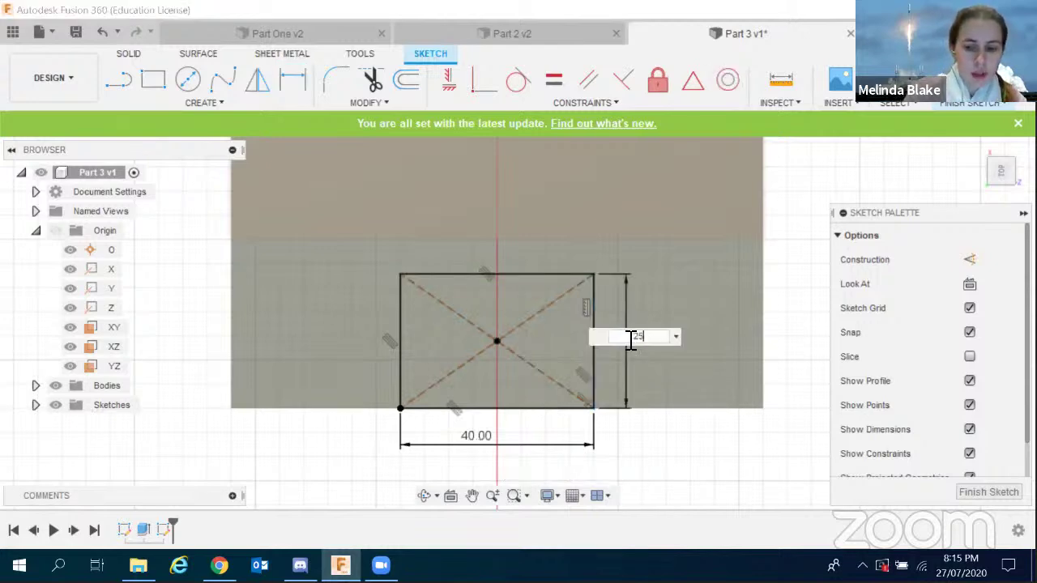
pyautogui.press('Return')
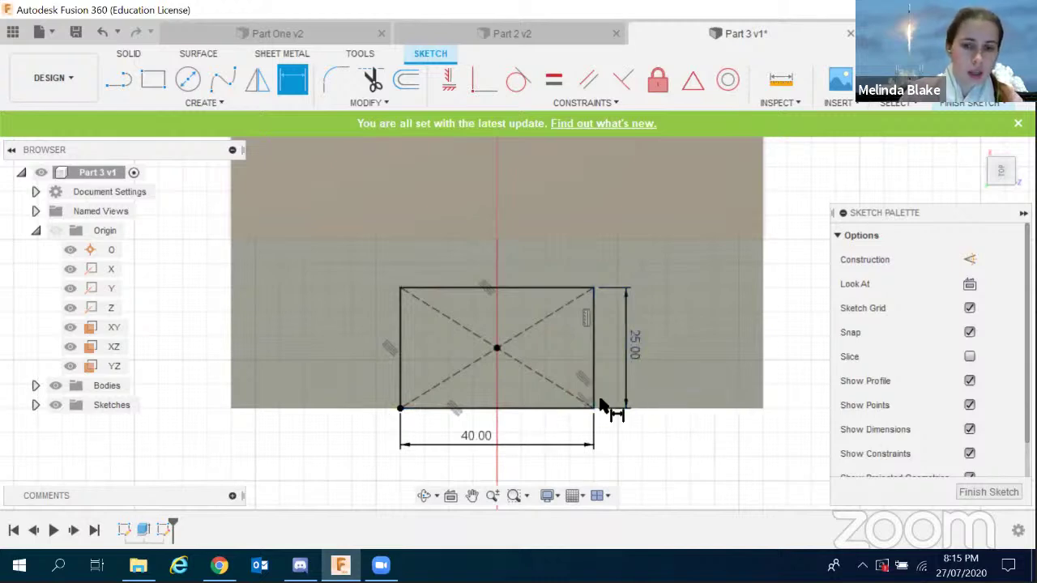
pyautogui.scroll(-2, 599, 405)
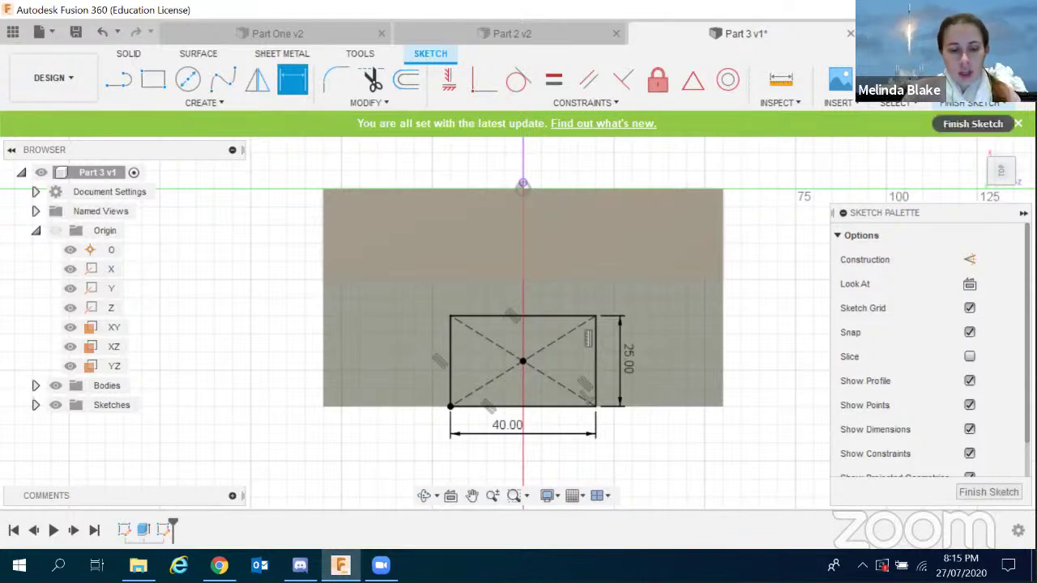
pyautogui.click(970, 103)
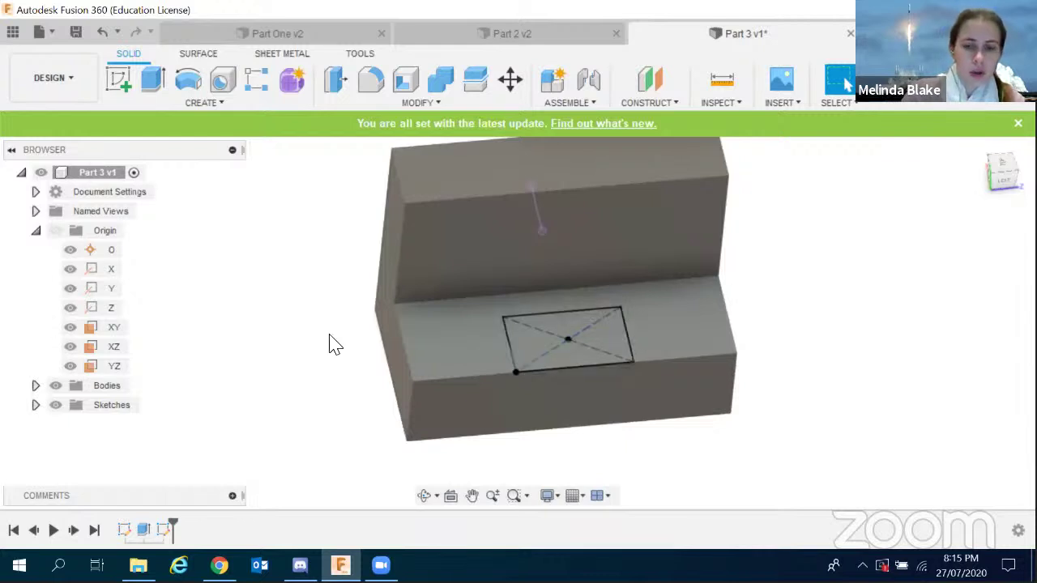
# Extrude the rectangle as a cut through the foot, using the To Object extent with the body's underside as the end face.
pyautogui.click(155, 80)
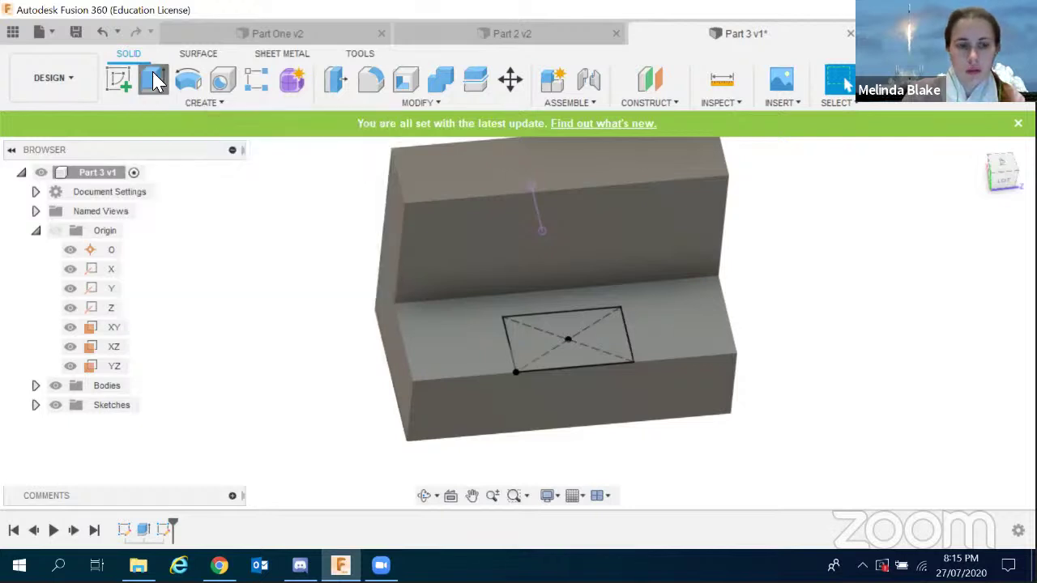
pyautogui.click(589, 361)
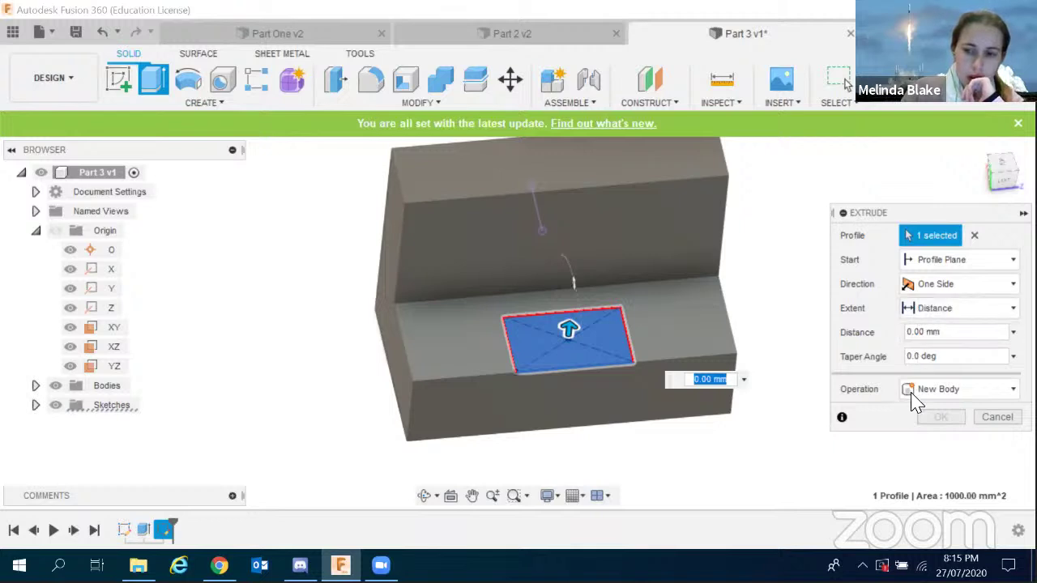
pyautogui.click(937, 393)
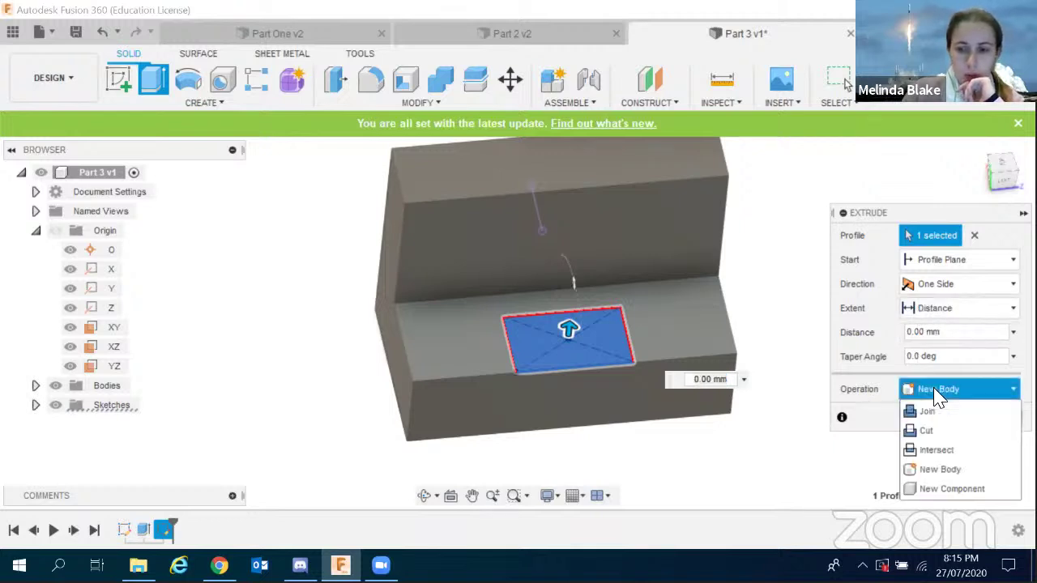
pyautogui.click(940, 430)
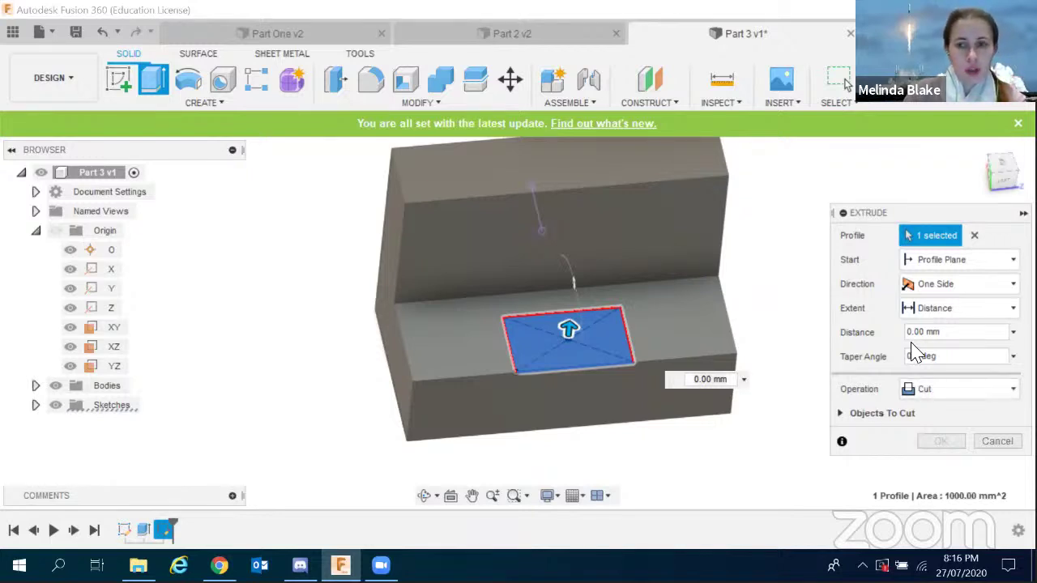
pyautogui.click(948, 309)
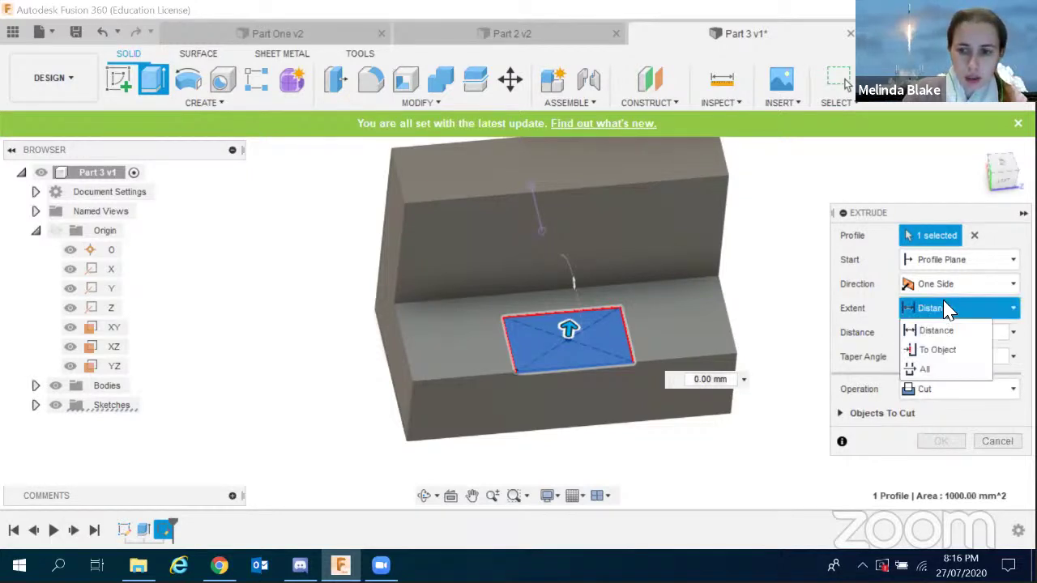
pyautogui.click(939, 351)
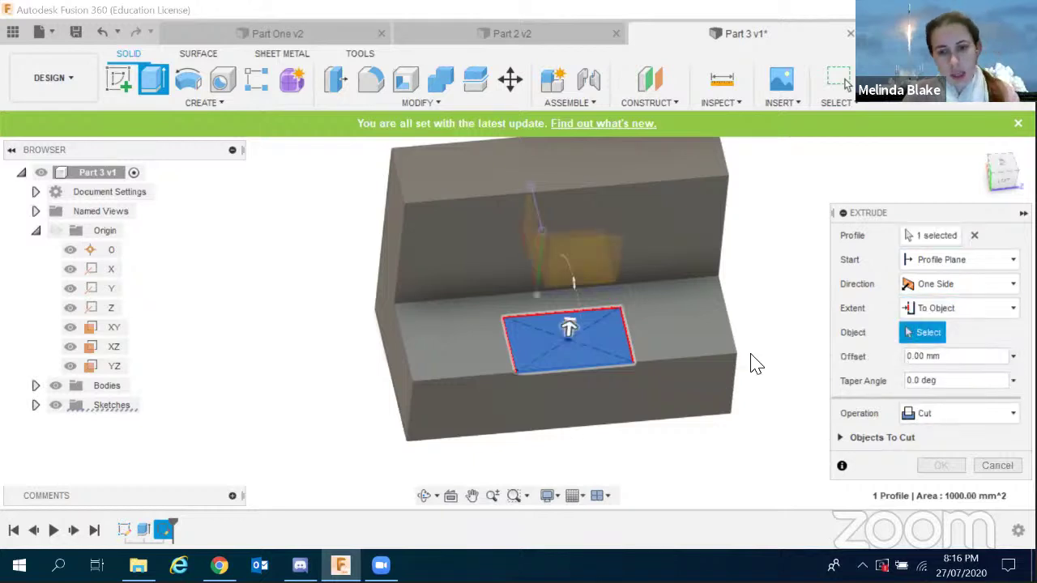
pyautogui.keyDown('shift'); pyautogui.moveTo(794, 396); pyautogui.dragTo(698, 399, button='middle'); pyautogui.keyUp('shift')
pyautogui.click(699, 399)
pyautogui.keyDown('shift'); pyautogui.moveTo(771, 259); pyautogui.dragTo(759, 285, button='middle'); pyautogui.keyUp('shift')
pyautogui.keyDown('shift'); pyautogui.moveTo(685, 339); pyautogui.dragTo(523, 452, button='middle'); pyautogui.keyUp('shift')
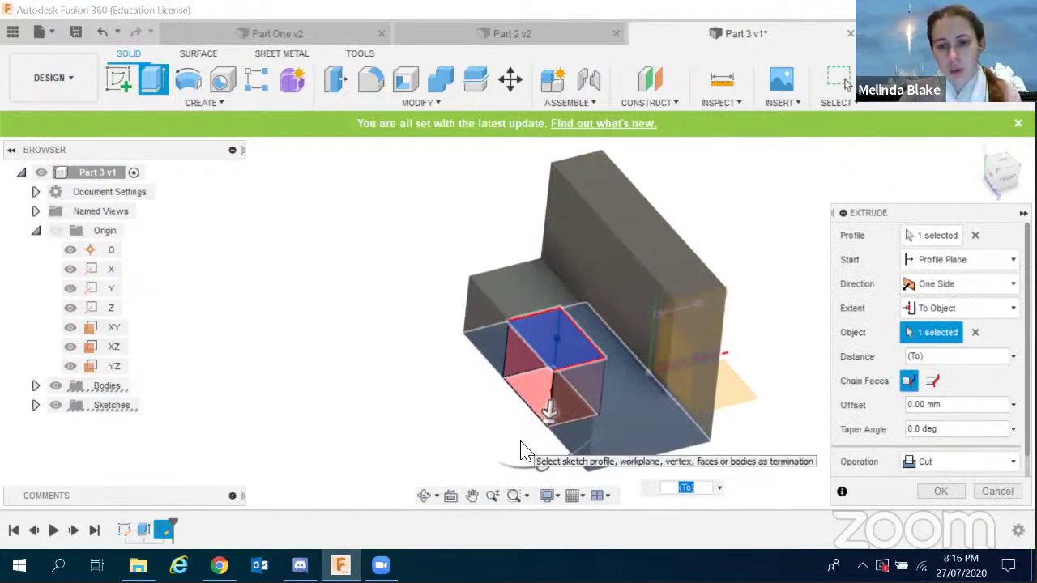
pyautogui.click(935, 492)
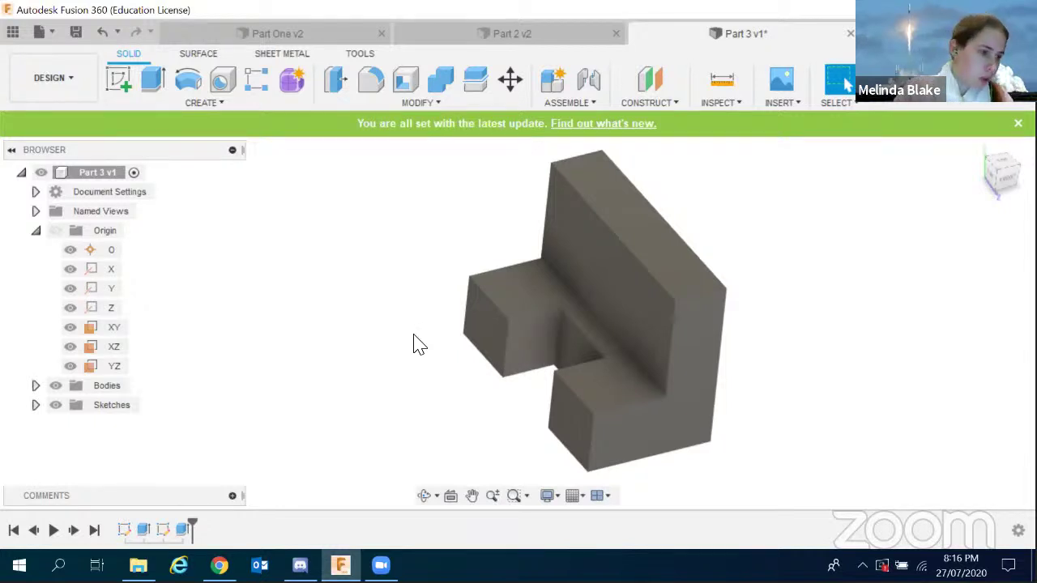
pyautogui.keyDown('shift'); pyautogui.moveTo(413, 344); pyautogui.dragTo(458, 369, button='middle'); pyautogui.keyUp('shift')
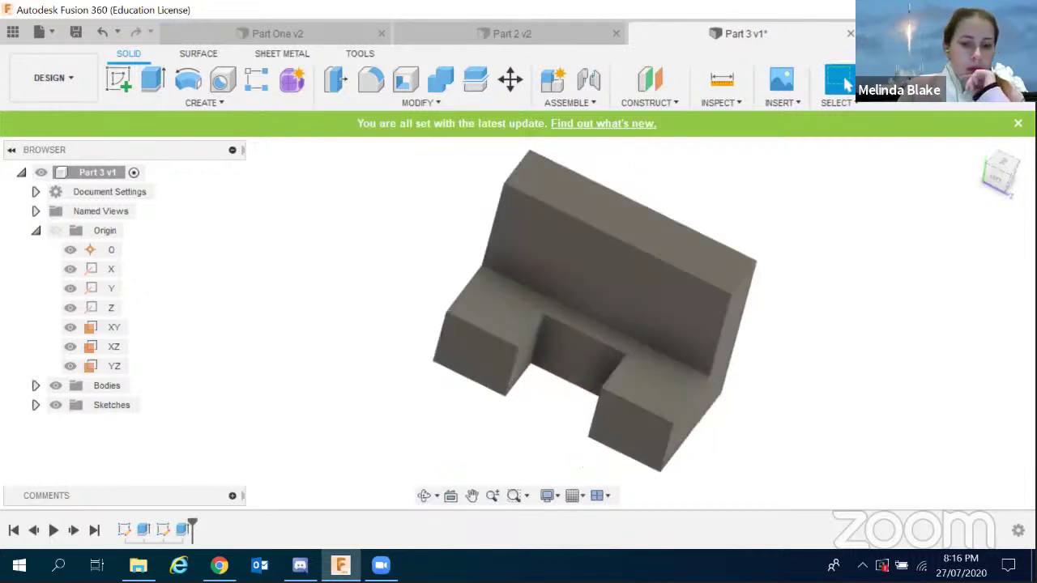
# Following the slide 3 drawing, chamfer the four vertical front edges of the bracket's foot with an equal distance of 3 mm.
pyautogui.click(220, 565)
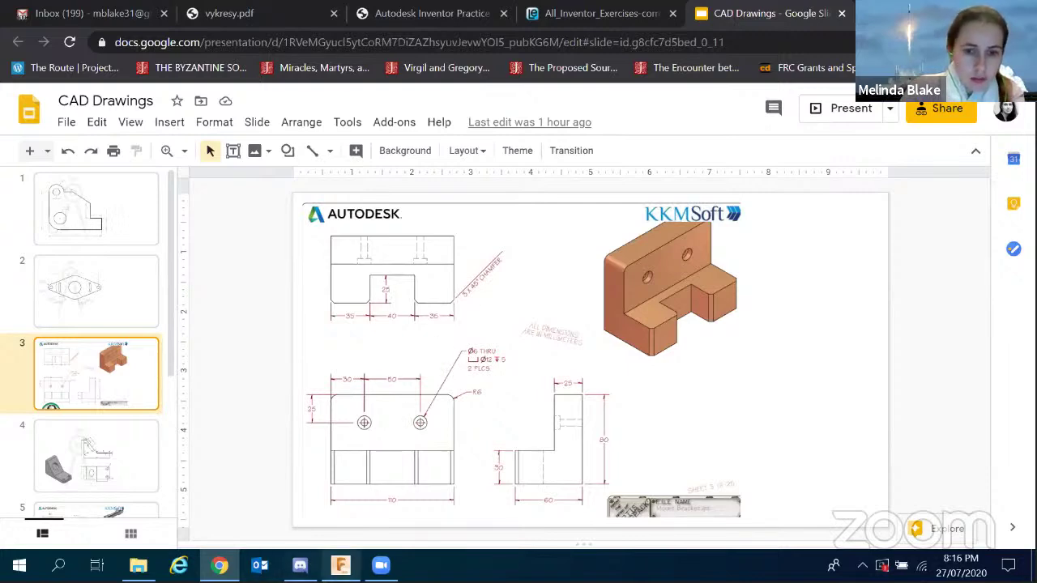
pyautogui.click(340, 564)
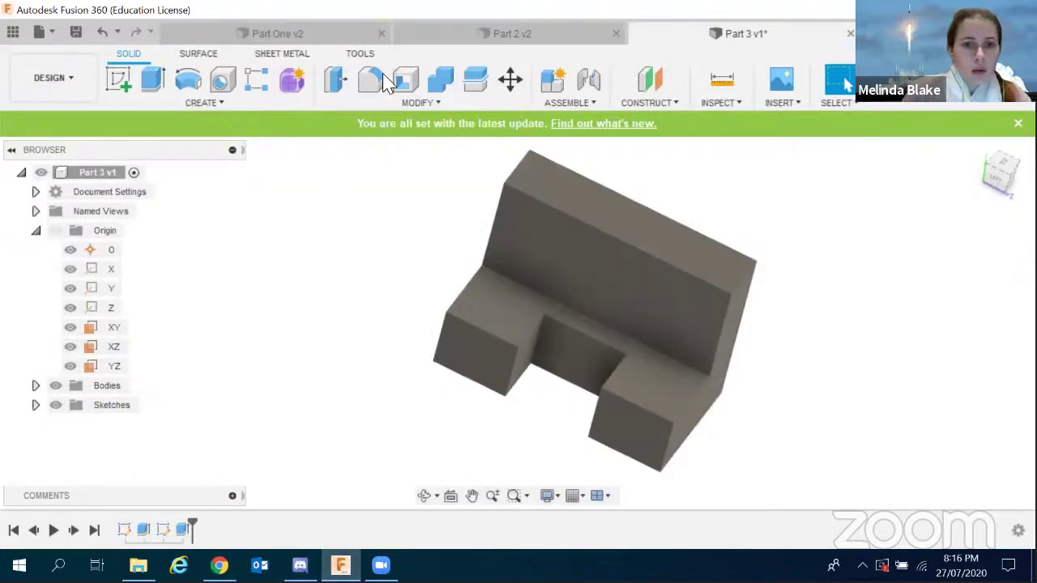
pyautogui.click(419, 104)
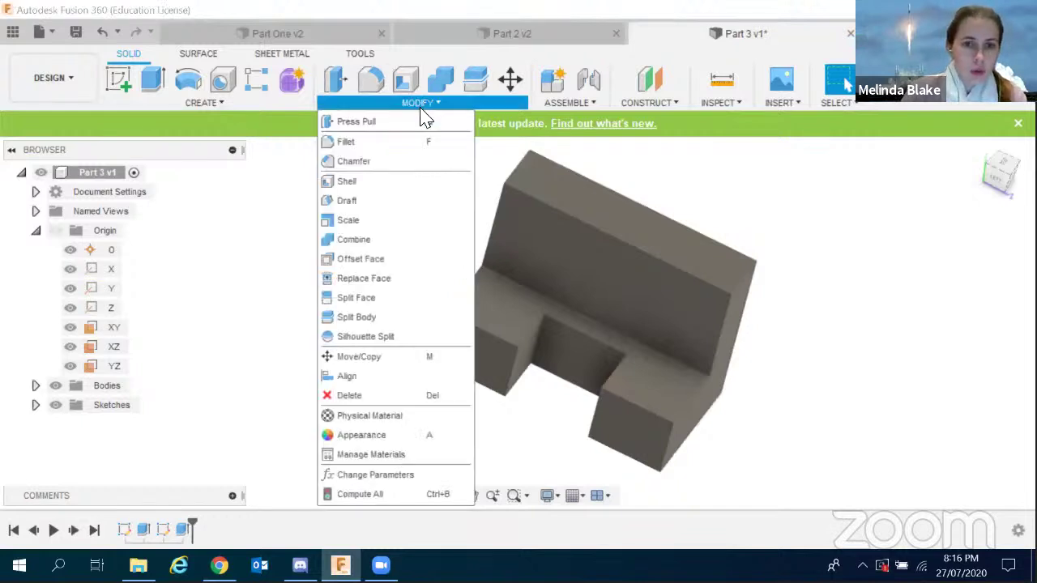
pyautogui.click(380, 164)
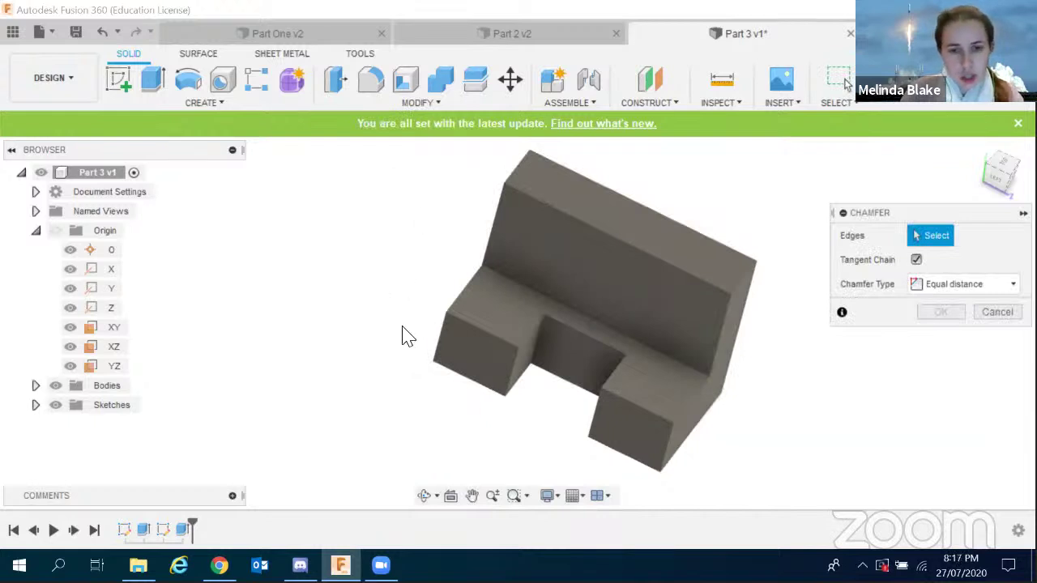
pyautogui.click(440, 336)
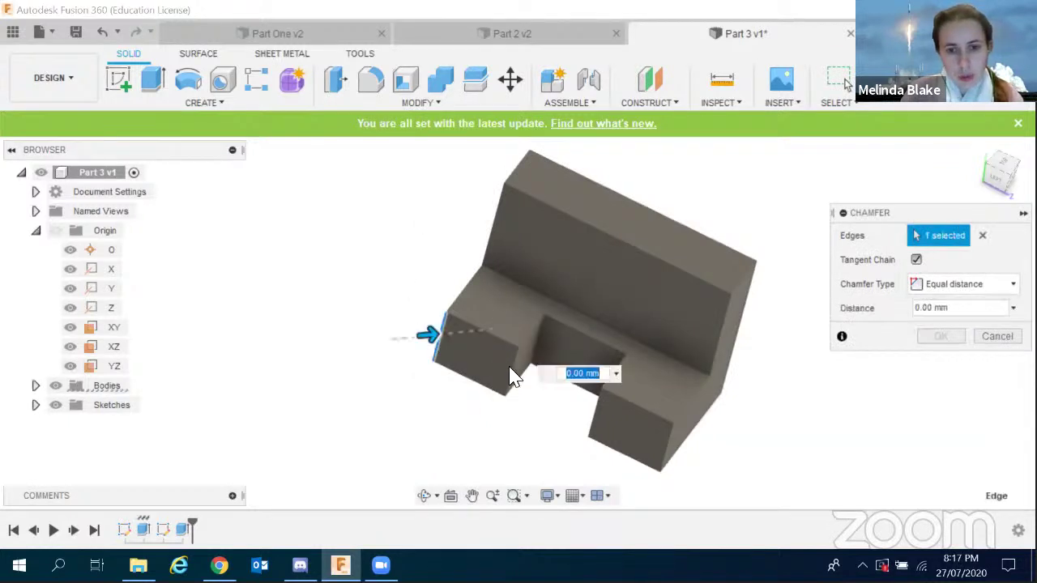
pyautogui.click(513, 372)
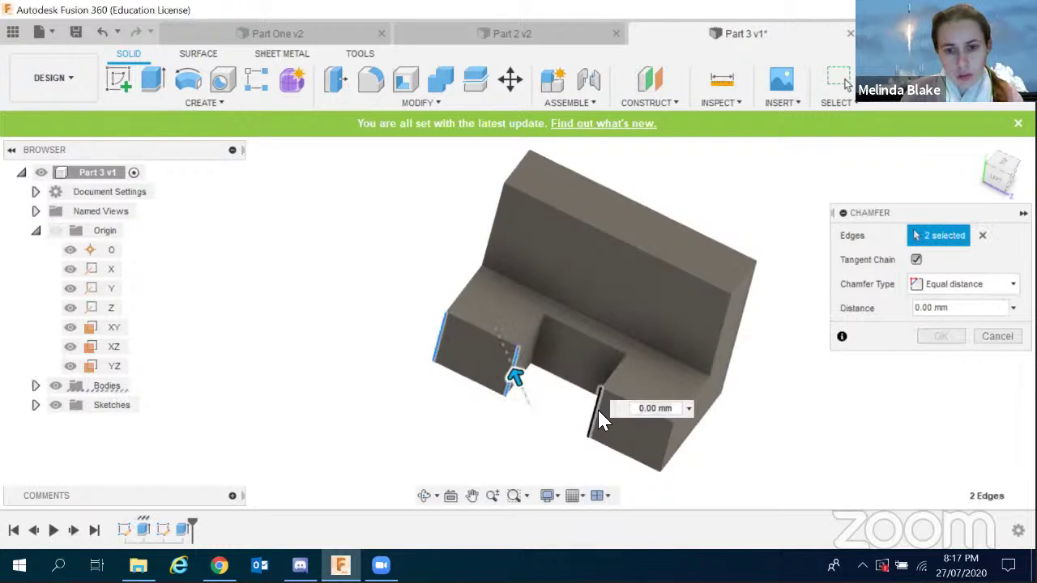
pyautogui.click(598, 417)
pyautogui.click(671, 445)
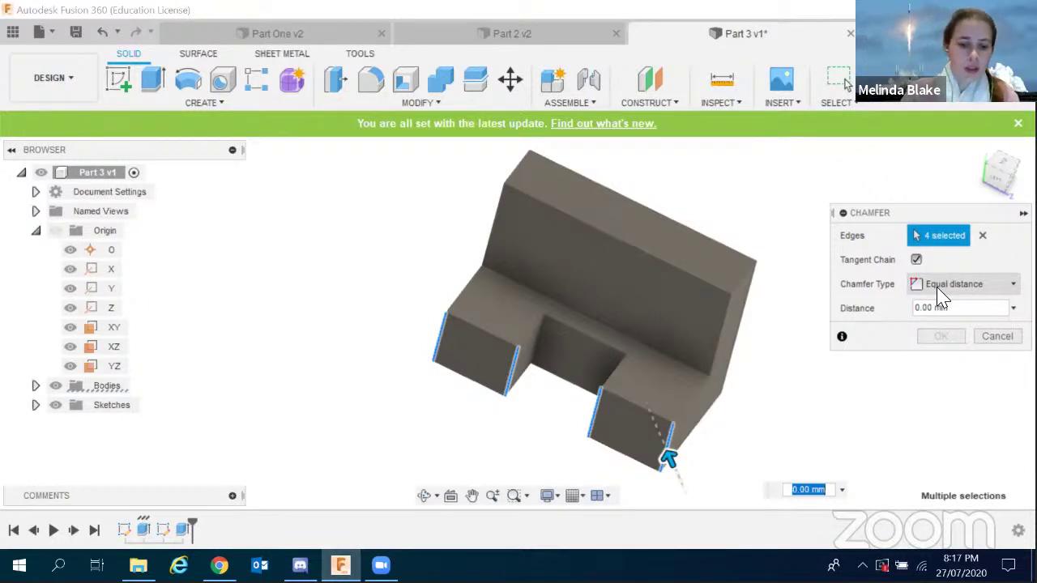
pyautogui.write('3')
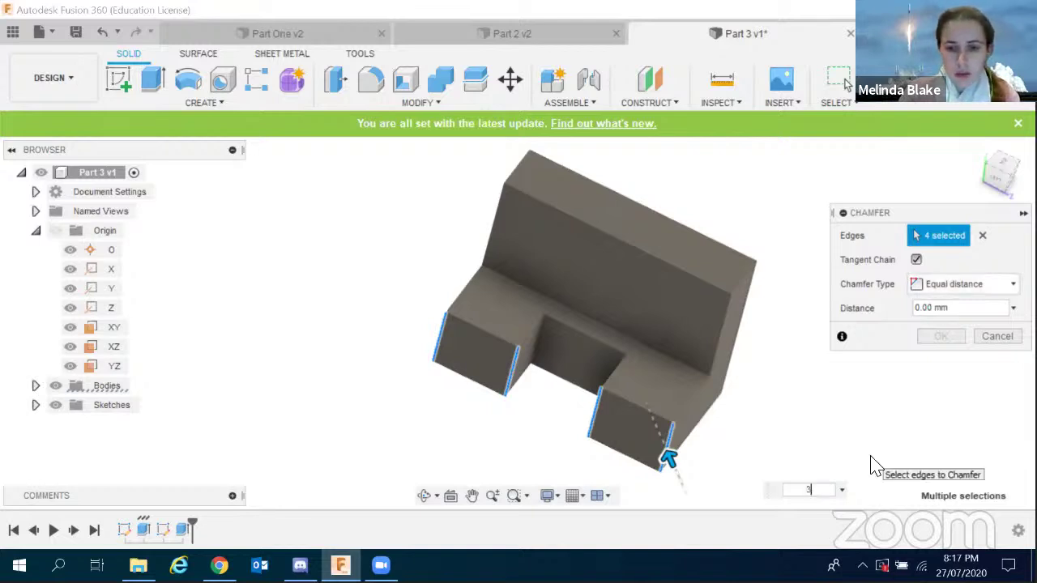
pyautogui.press('Return')
# Examine the chamfered corners of the foot and the corner radius given in the slide 3 drawing.
pyautogui.press('F4')
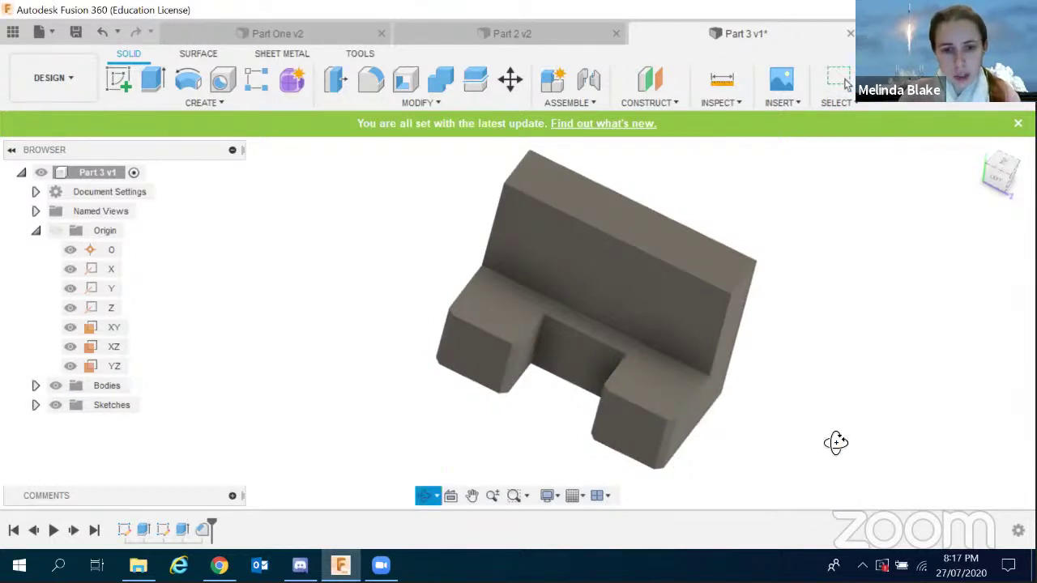
pyautogui.keyDown('shift'); pyautogui.moveTo(812, 430); pyautogui.dragTo(754, 452, button='middle'); pyautogui.keyUp('shift')
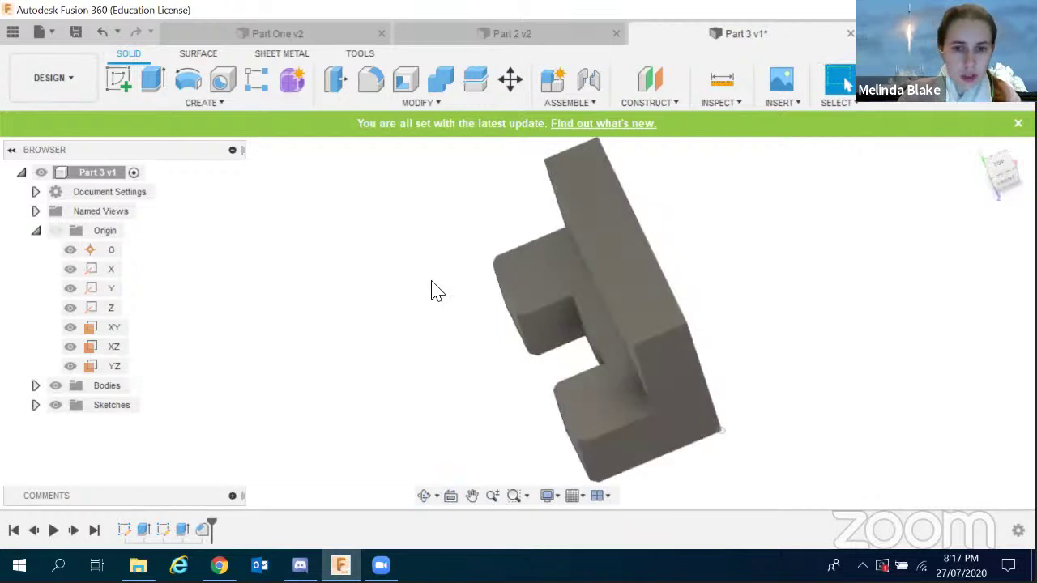
pyautogui.scroll(5, 548, 320)
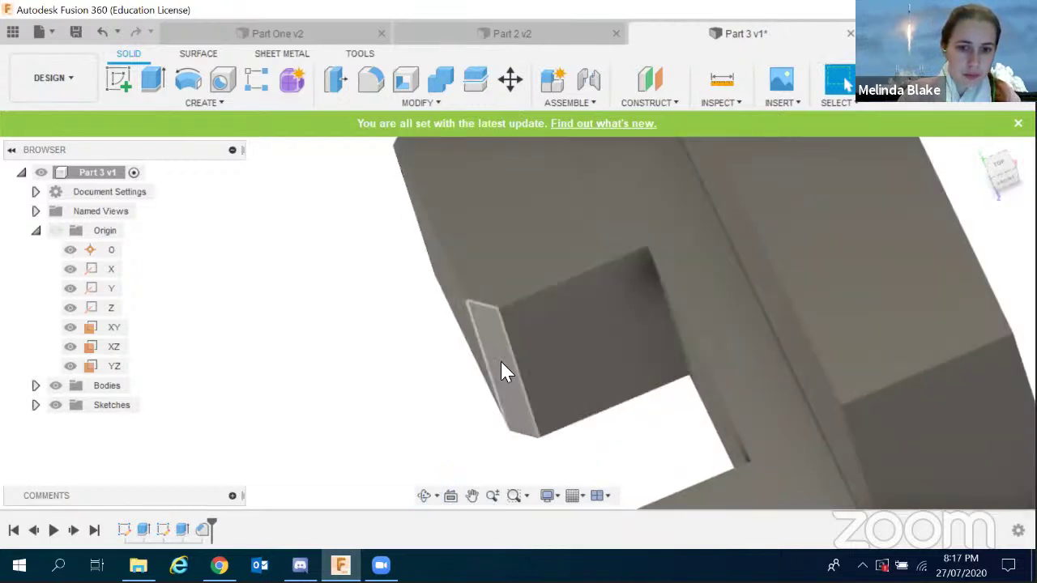
pyautogui.scroll(-5, 476, 356)
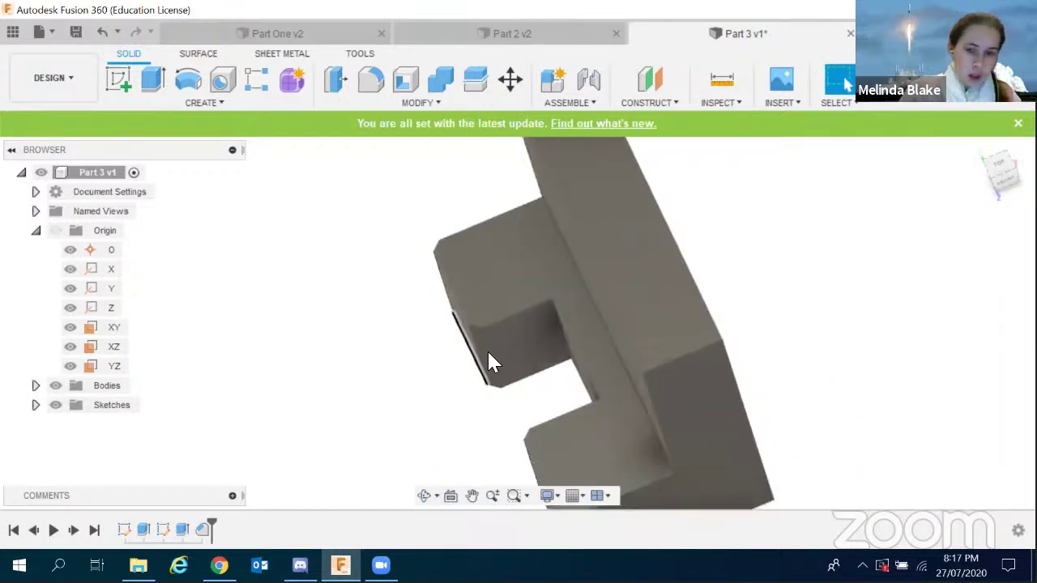
pyautogui.keyDown('shift'); pyautogui.moveTo(810, 419); pyautogui.dragTo(869, 394, button='middle'); pyautogui.keyUp('shift')
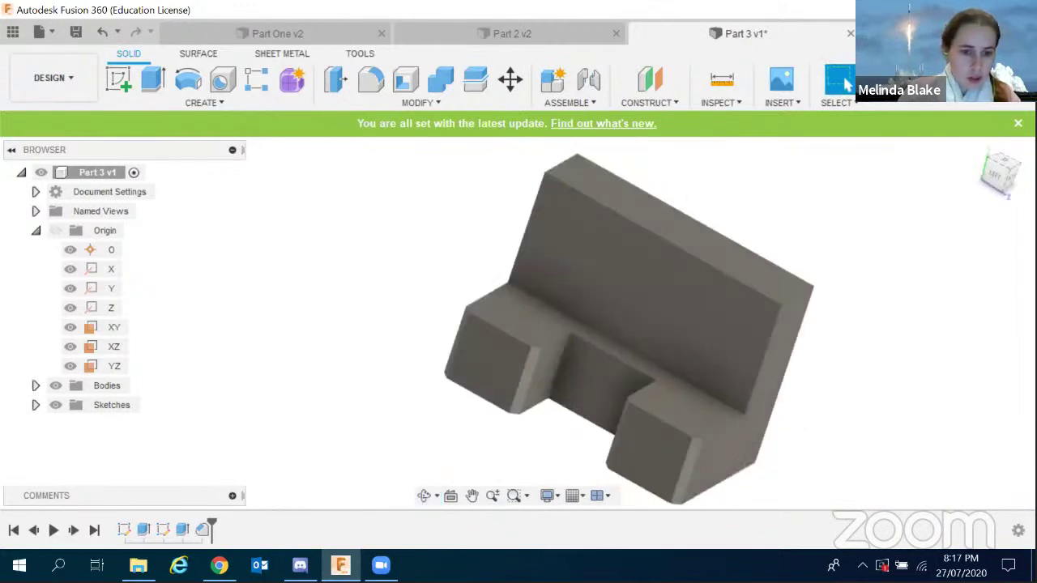
pyautogui.moveTo(220, 564)
pyautogui.click(218, 499)
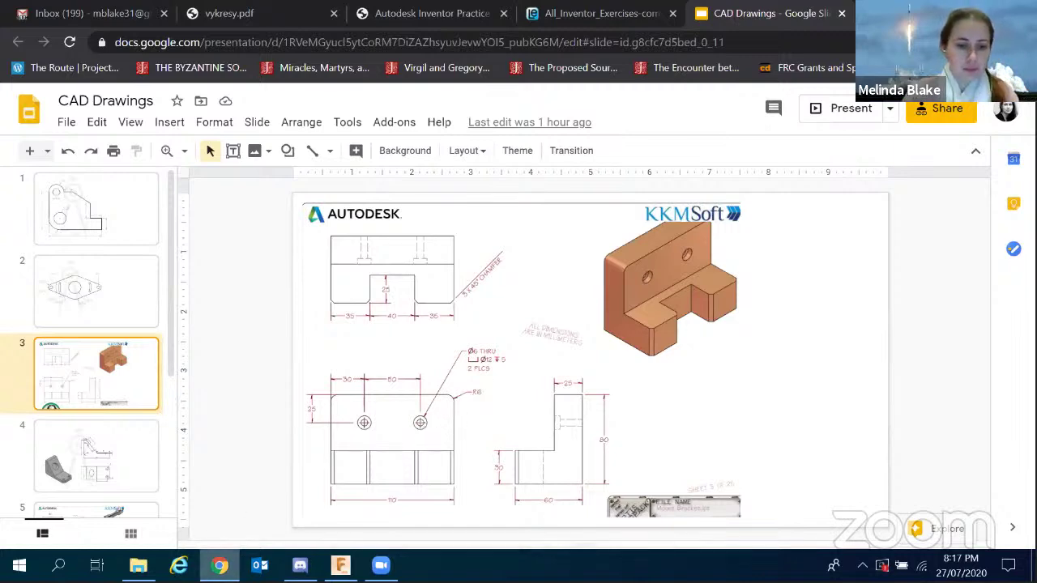
pyautogui.click(341, 565)
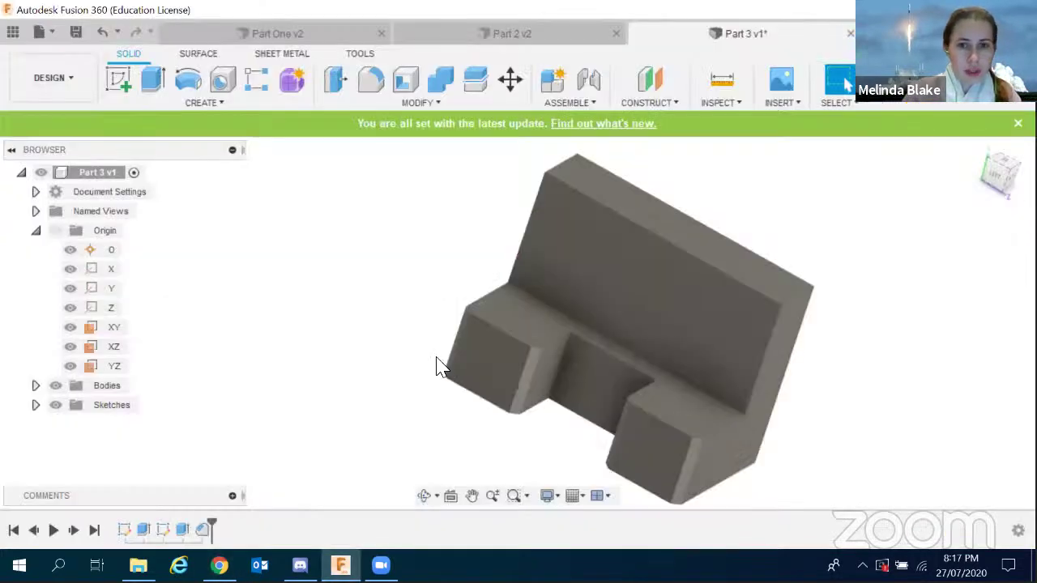
# Fillet the two upper corner edges of the upright wall with a 6 mm constant radius.
pyautogui.click(377, 84)
pyautogui.keyDown('shift'); pyautogui.moveTo(349, 243); pyautogui.dragTo(474, 221, button='middle'); pyautogui.keyUp('shift')
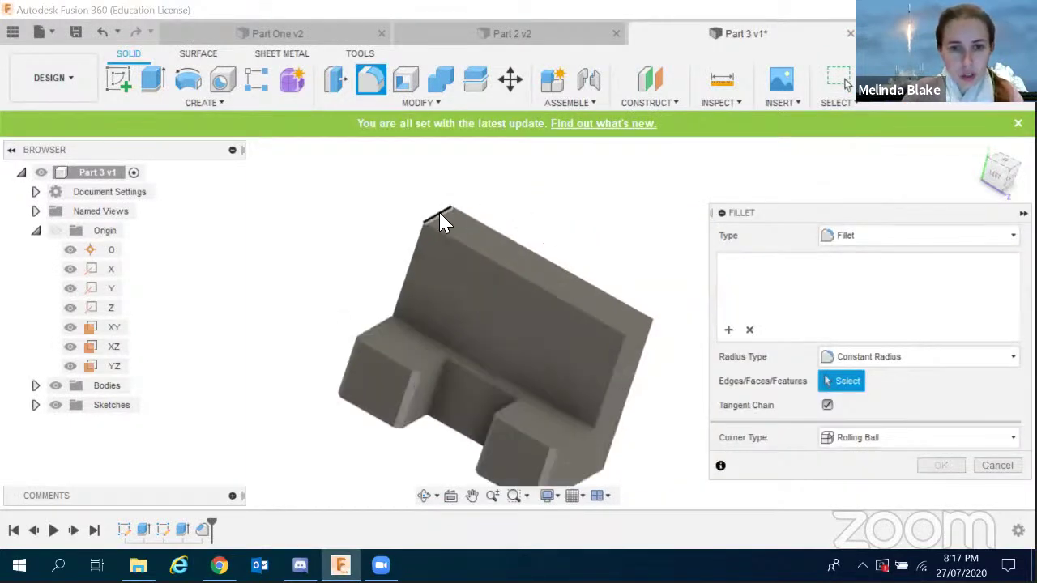
pyautogui.click(440, 219)
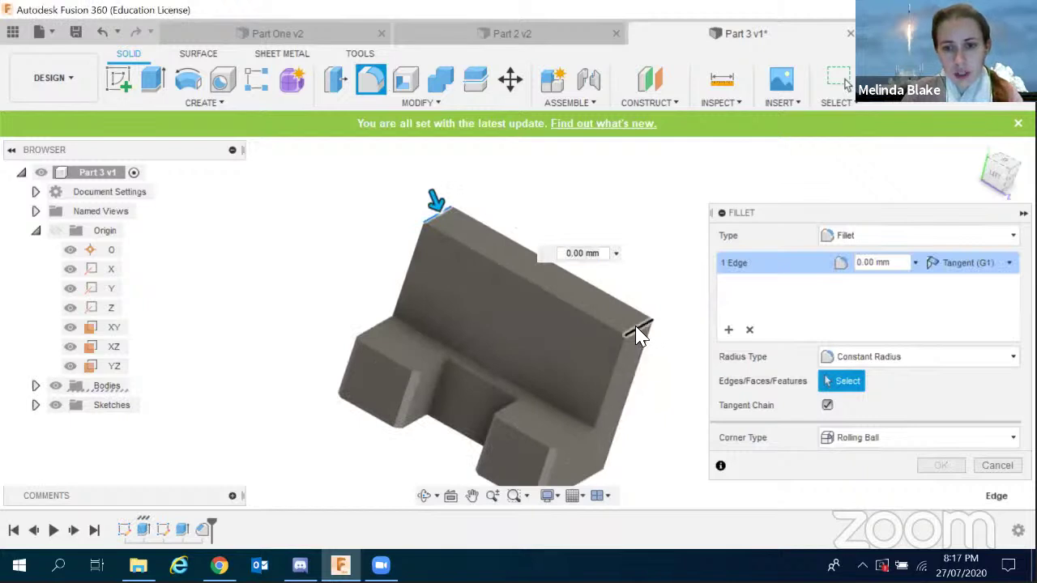
pyautogui.click(638, 335)
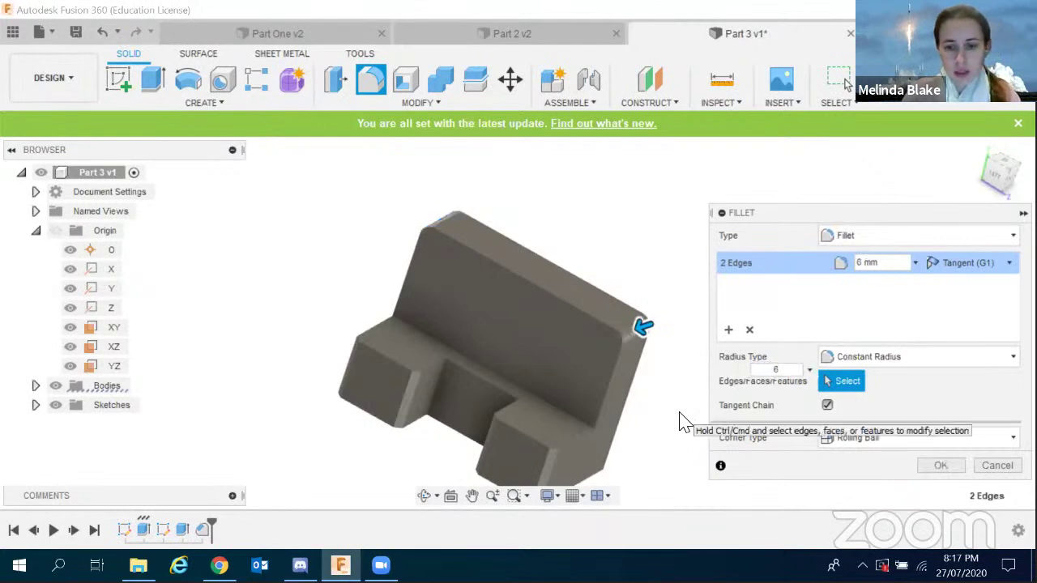
pyautogui.press('Escape')
pyautogui.scroll(4, 438, 227)
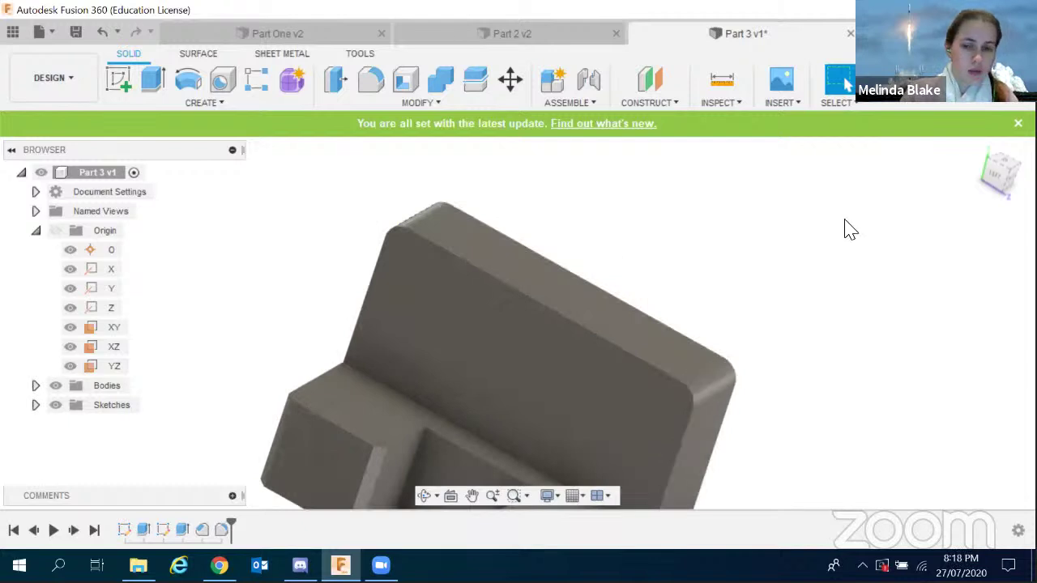
pyautogui.scroll(-3, 847, 230)
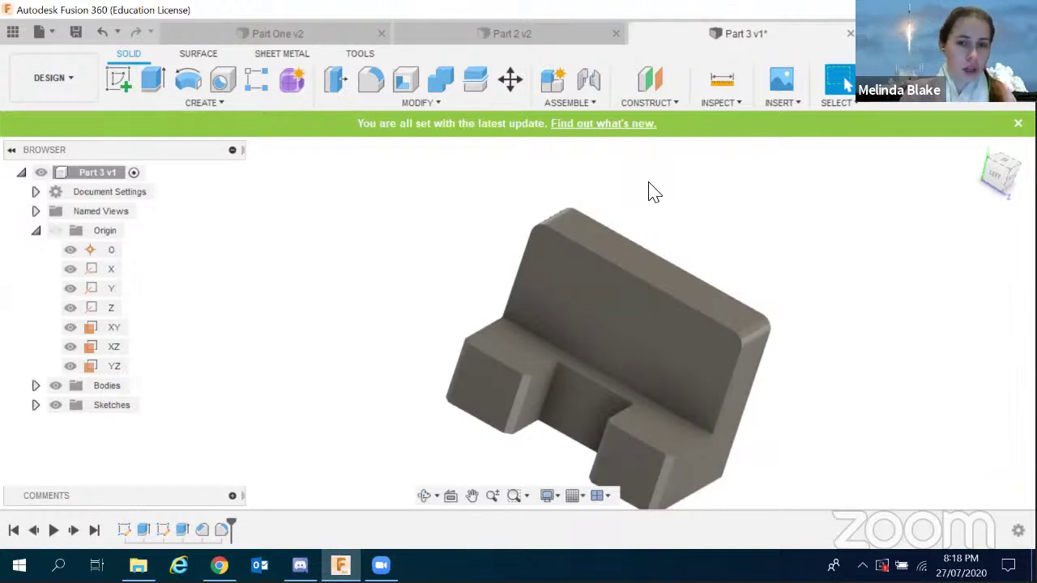
# Start a sketch on the upright wall's front face and project the Y axis into it.
pyautogui.click(118, 86)
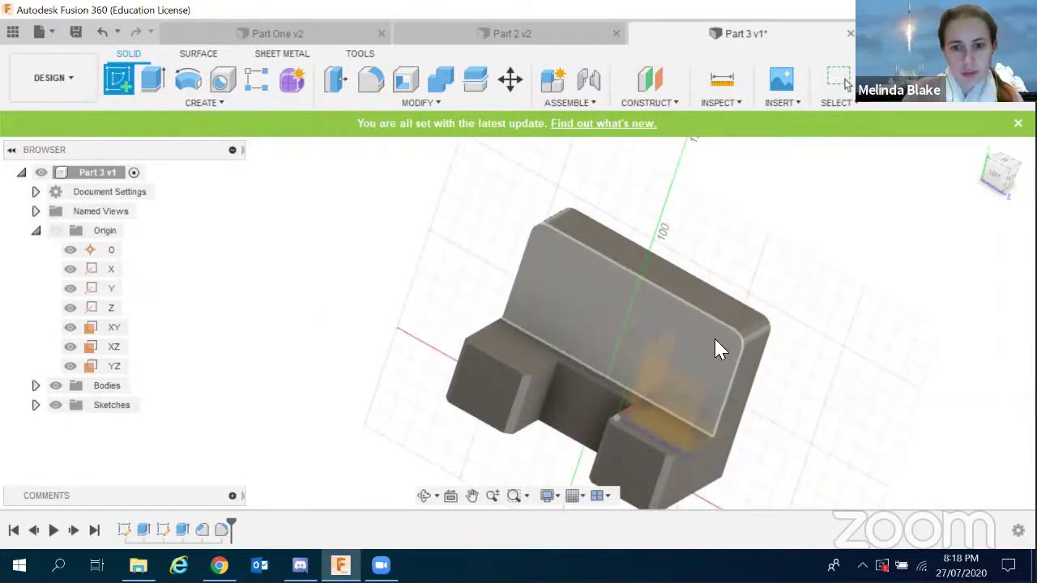
pyautogui.click(700, 362)
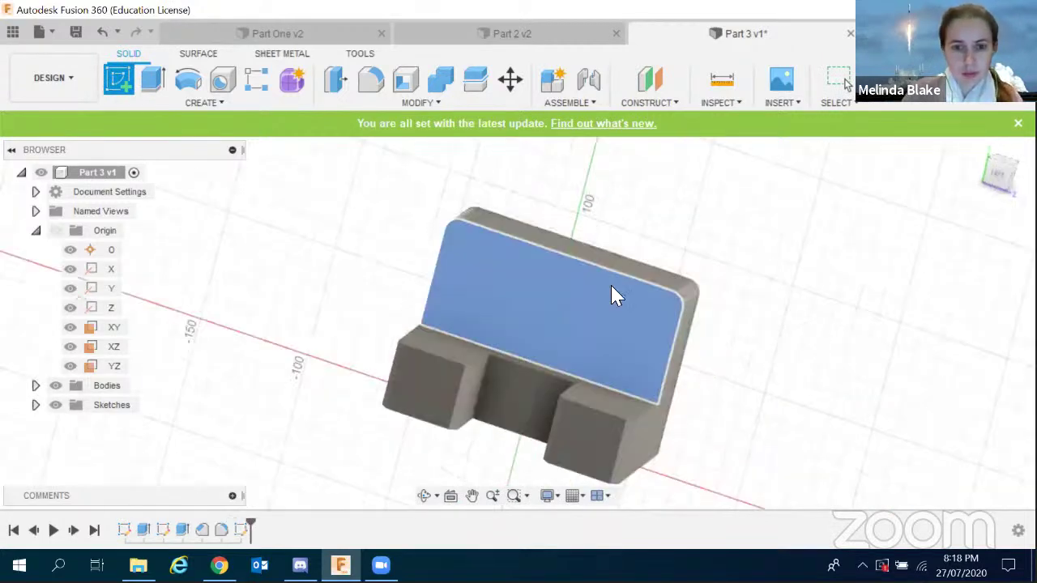
pyautogui.scroll(5, 492, 306)
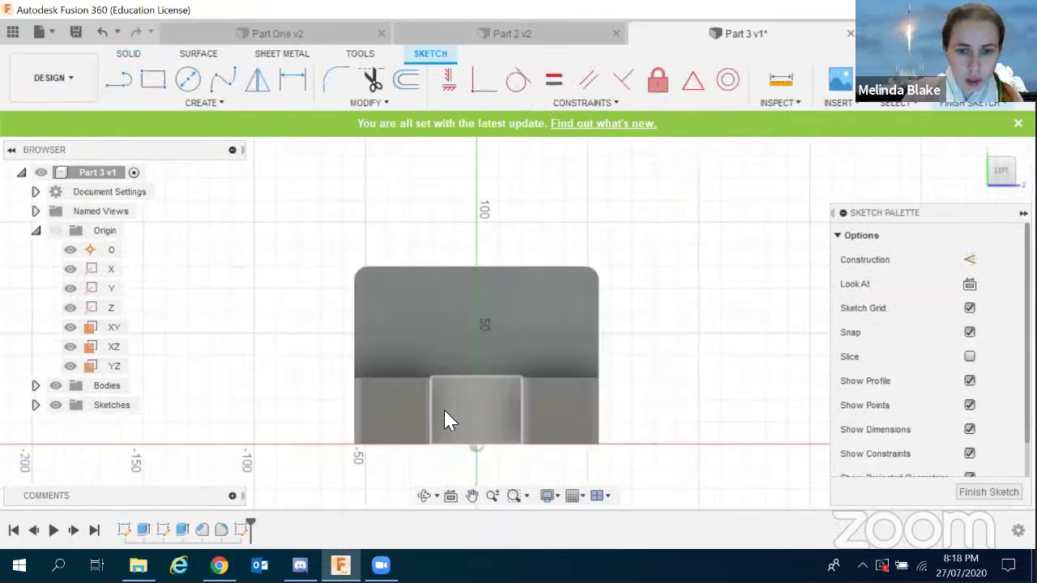
pyautogui.press('p')
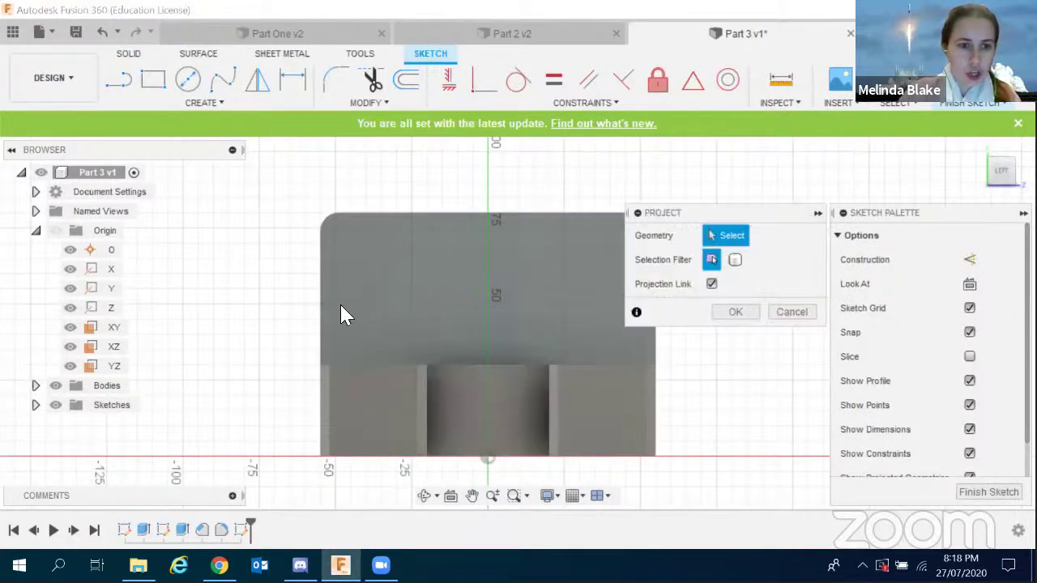
pyautogui.click(111, 289)
pyautogui.click(737, 313)
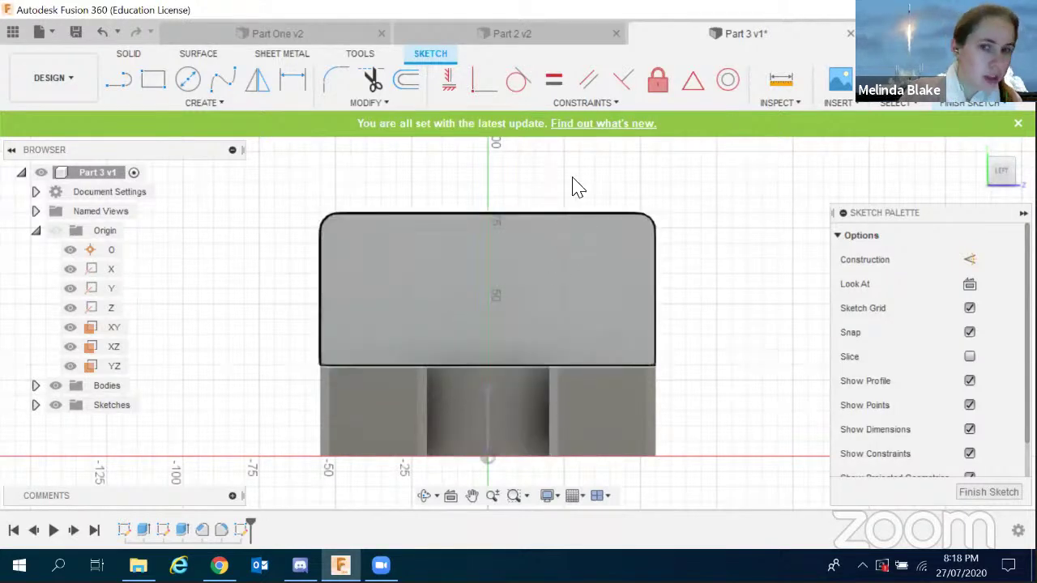
# Place two sketch points for the holes on either side of the Y axis, about 23 mm below the wall's top edge.
pyautogui.click(191, 109)
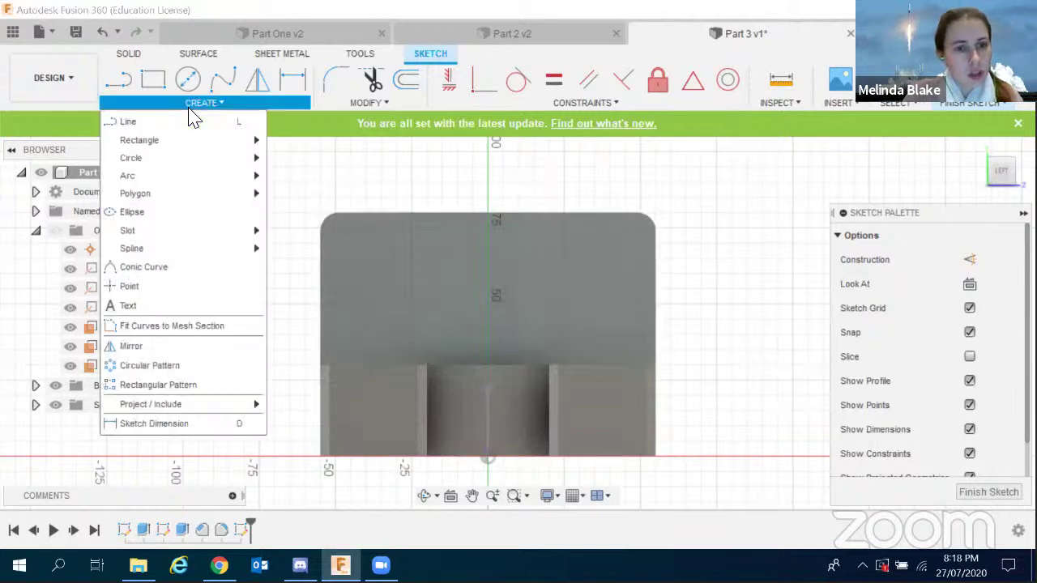
pyautogui.click(156, 288)
pyautogui.click(401, 282)
pyautogui.click(577, 283)
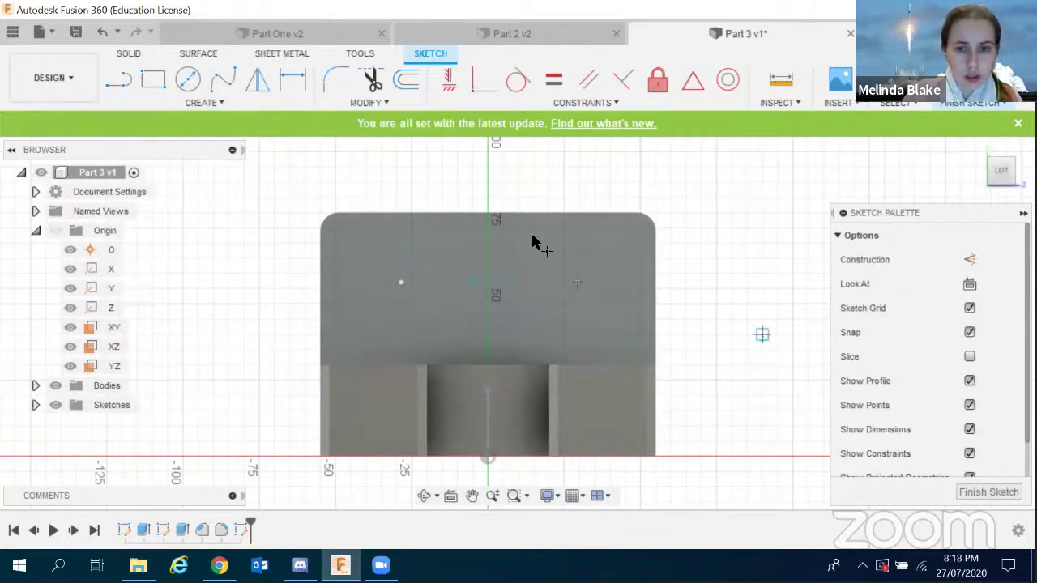
pyautogui.scroll(-2, 526, 231)
pyautogui.scroll(3, 495, 378)
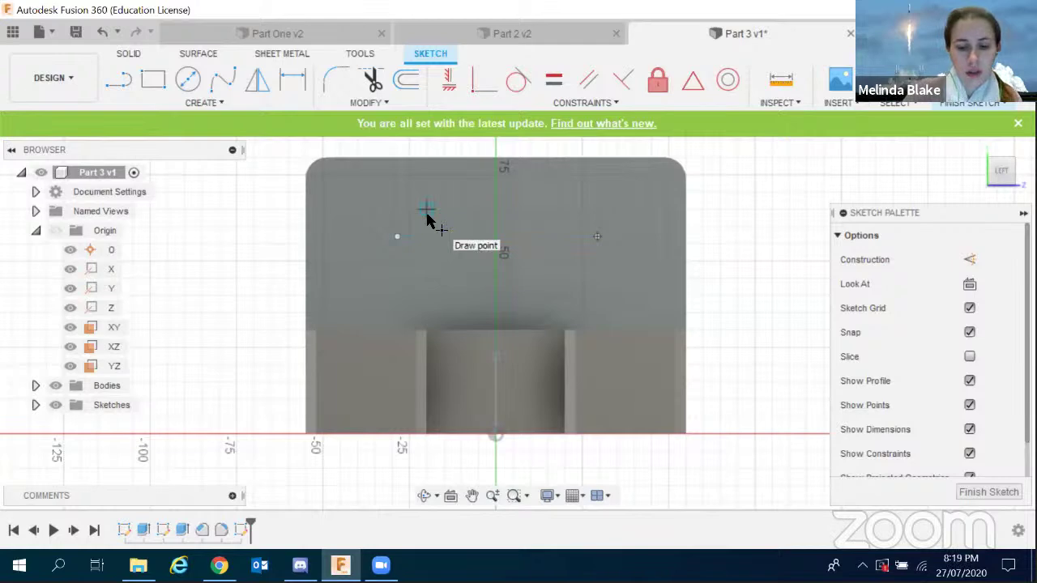
# Connect the two hole points with a horizontal construction line.
pyautogui.press('l')
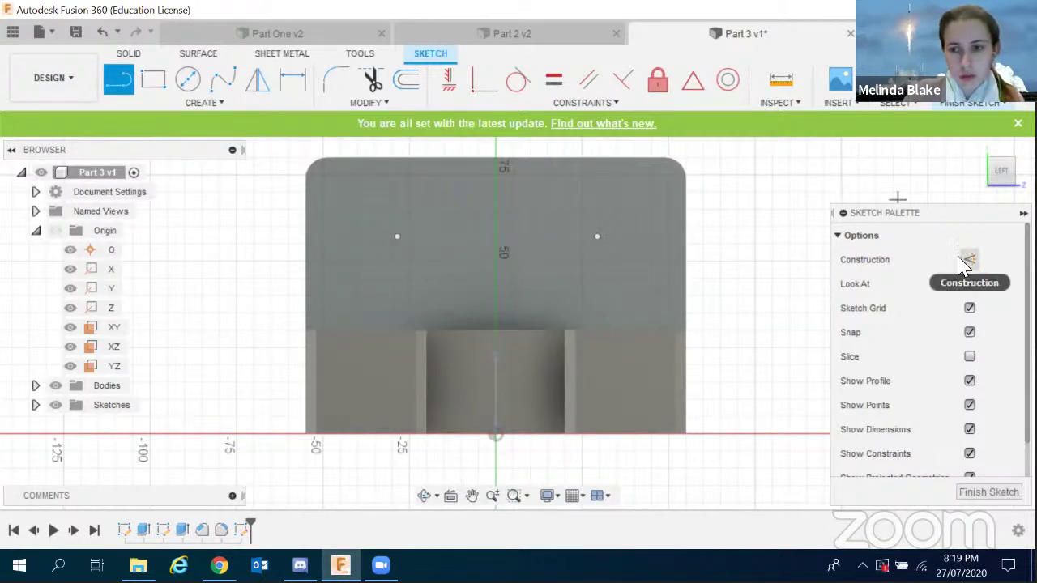
pyautogui.click(968, 261)
pyautogui.click(397, 236)
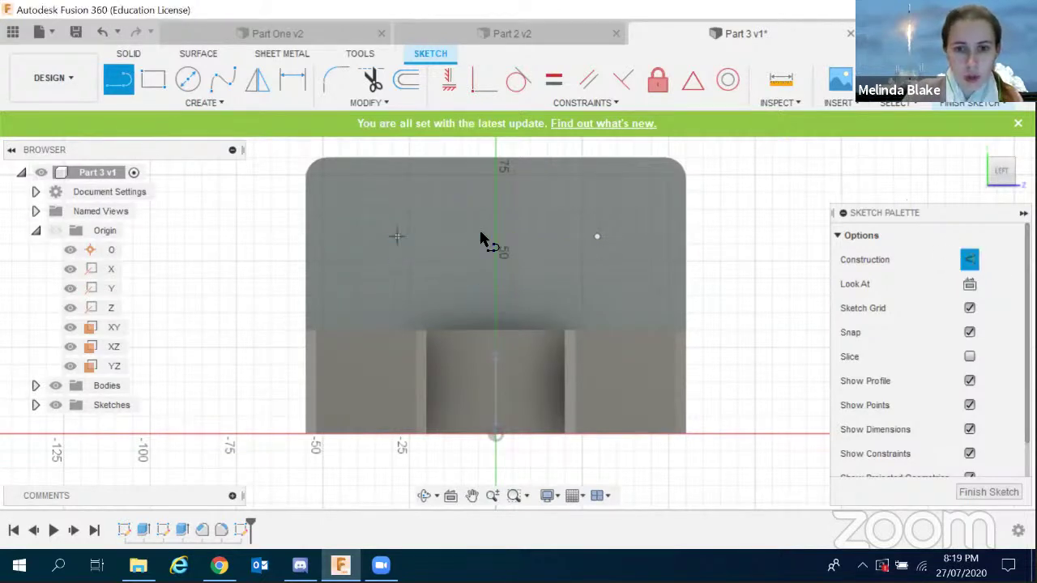
pyautogui.click(598, 237)
pyautogui.press('Escape')
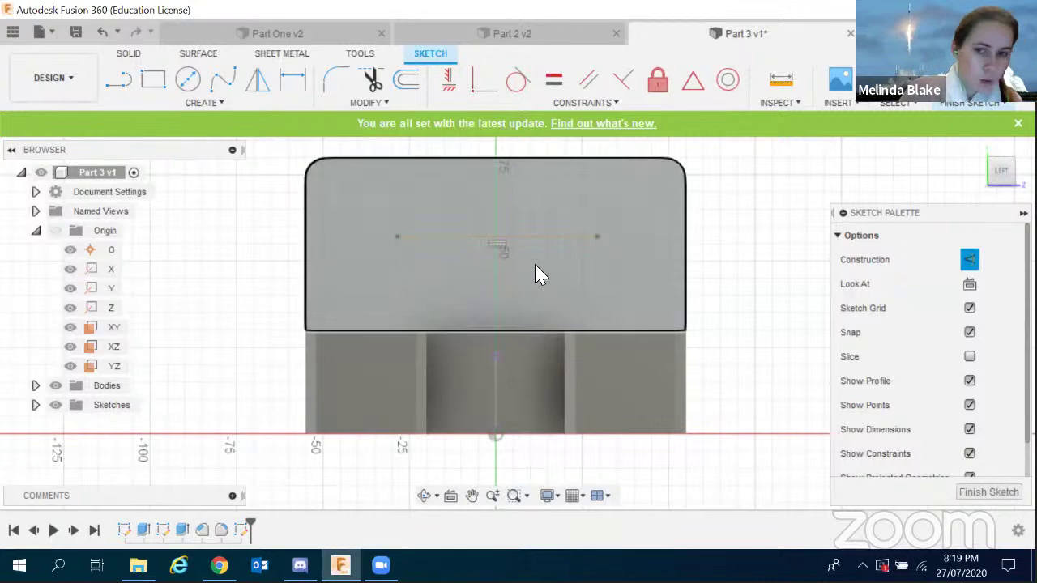
# Dimension the construction line 25 mm below the wall's top edge.
pyautogui.scroll(-1, 527, 312)
pyautogui.press('d')
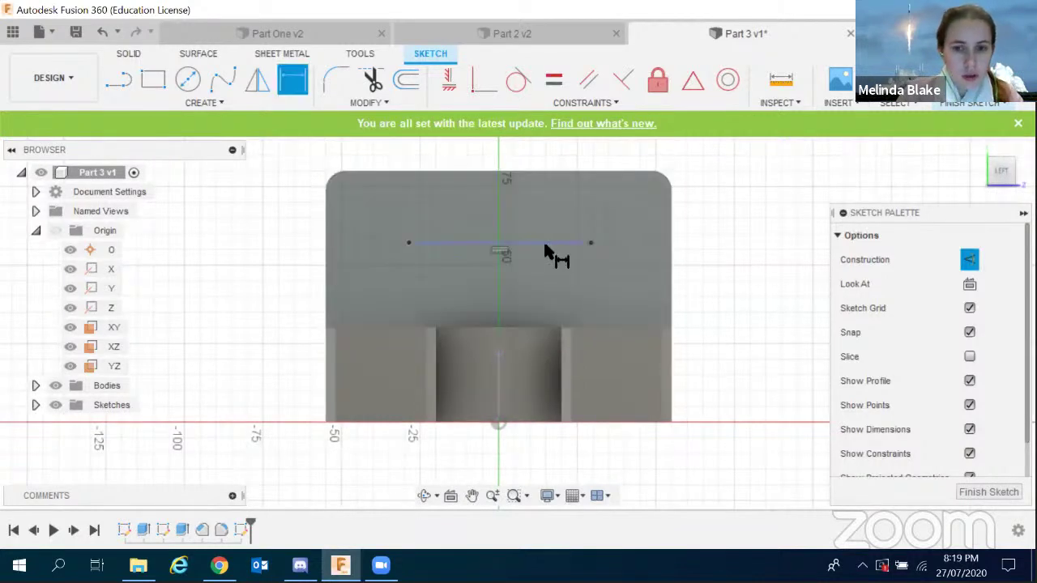
pyautogui.click(551, 243)
pyautogui.click(574, 172)
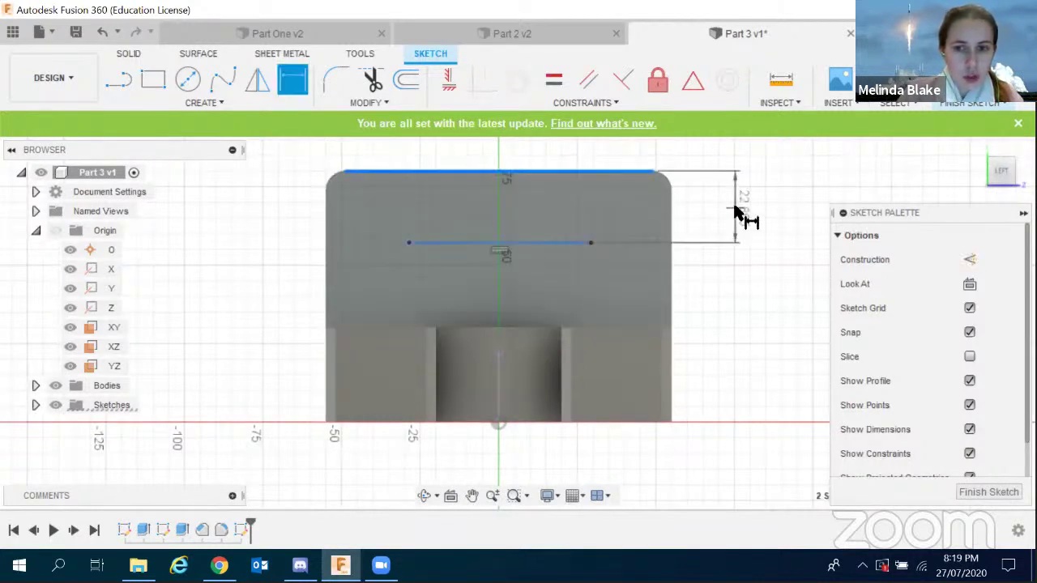
pyautogui.click(739, 212)
pyautogui.write('25')
pyautogui.press('Return')
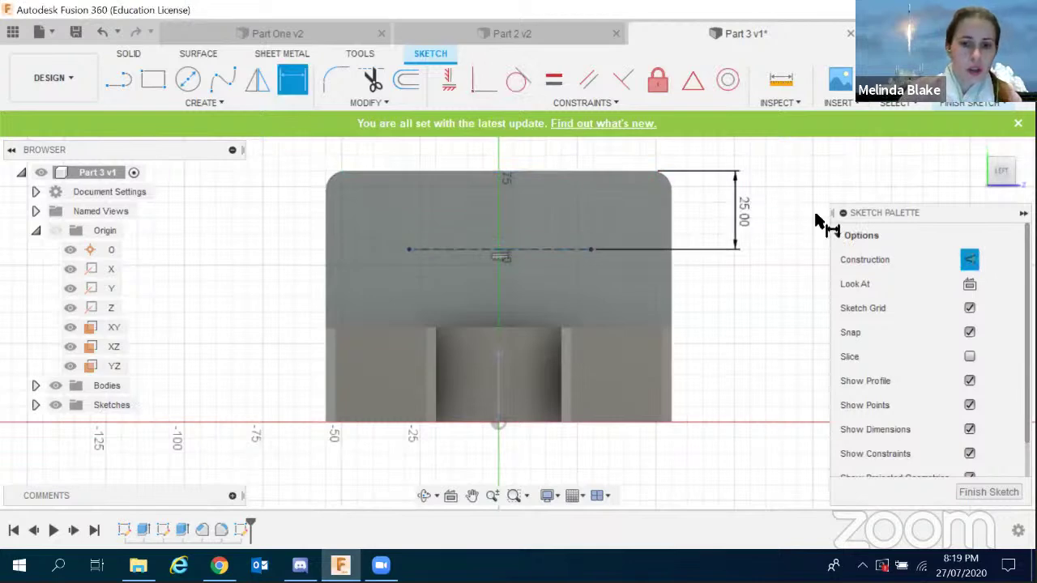
pyautogui.scroll(-2, 651, 308)
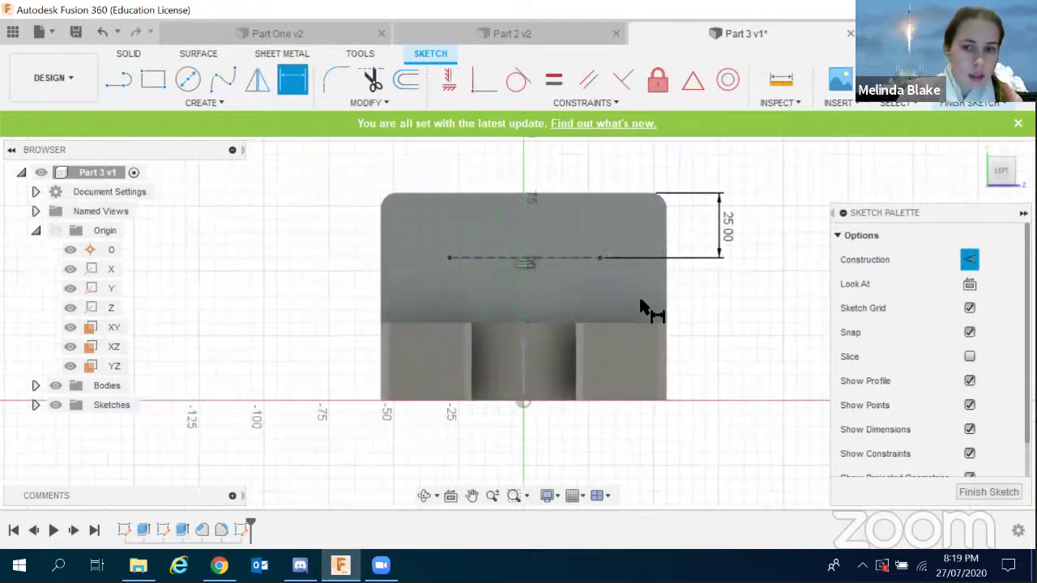
# Dimension the hole point nearest the wall's left side edge 30 mm from that edge.
pyautogui.scroll(2, 641, 179)
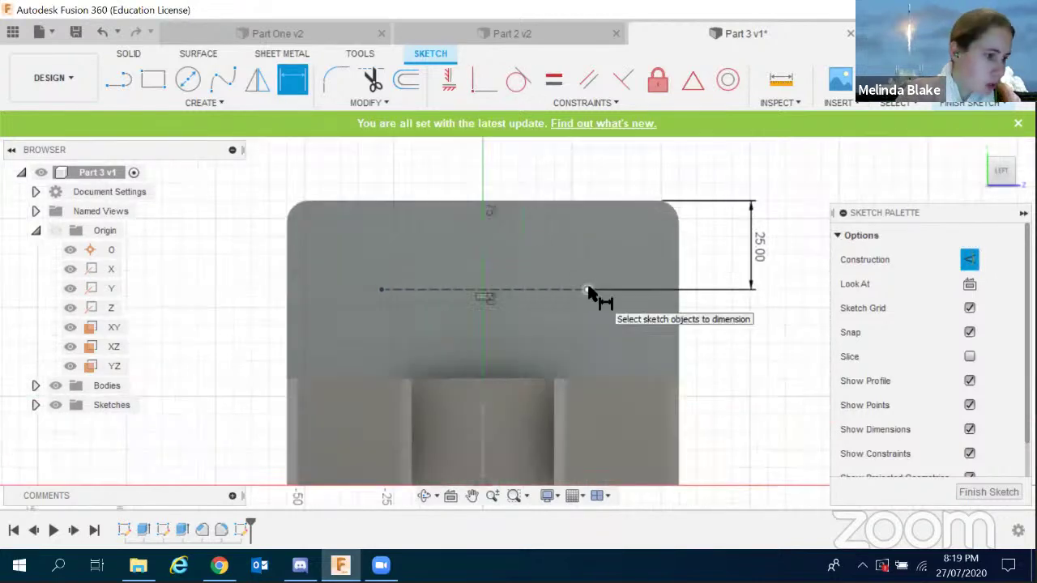
pyautogui.click(381, 289)
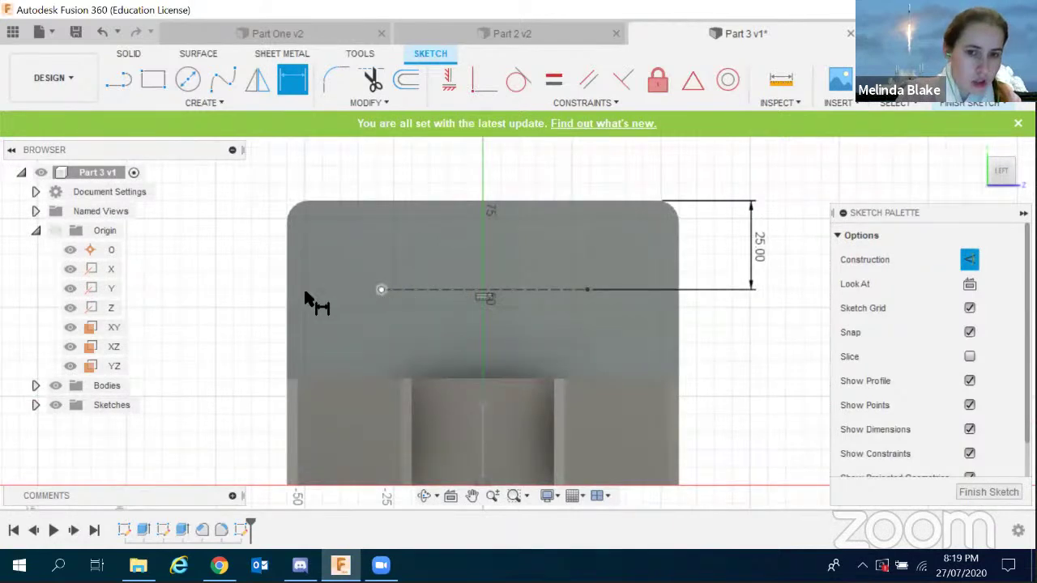
pyautogui.click(289, 302)
pyautogui.click(348, 189)
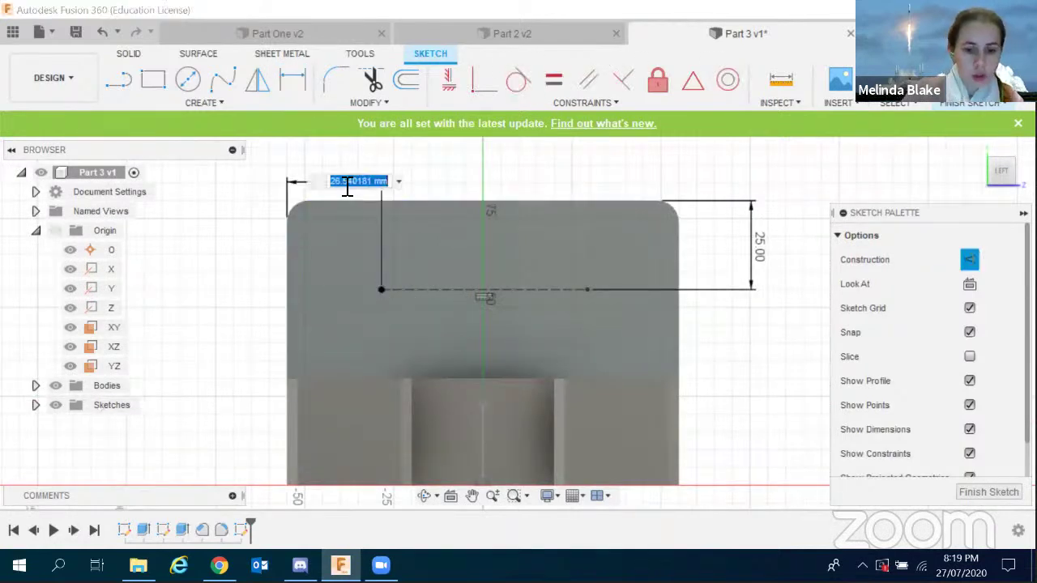
pyautogui.write('30')
pyautogui.press('Return')
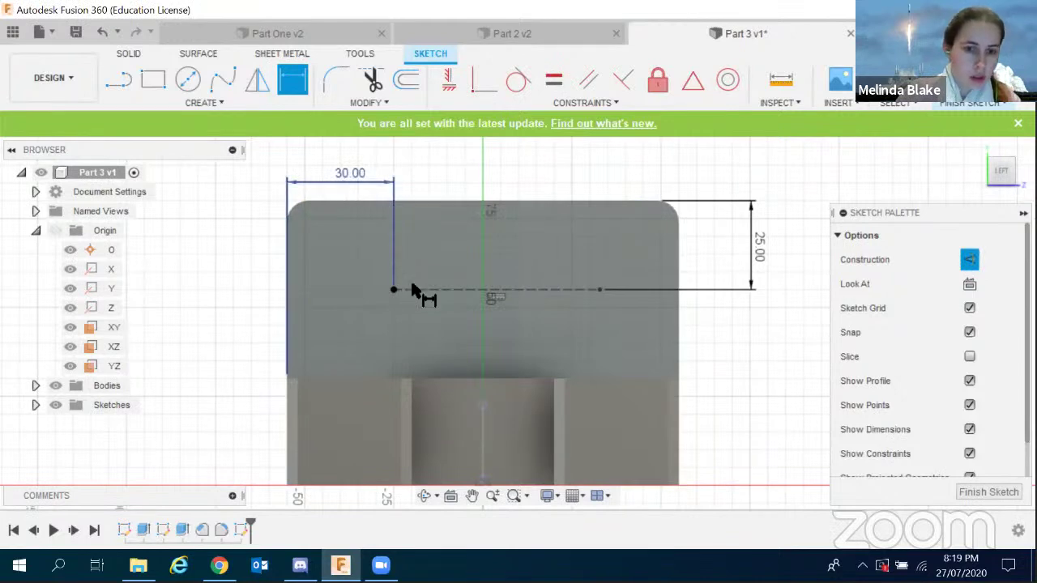
# Dimension the construction line between the two hole points to 50 mm.
pyautogui.click(421, 291)
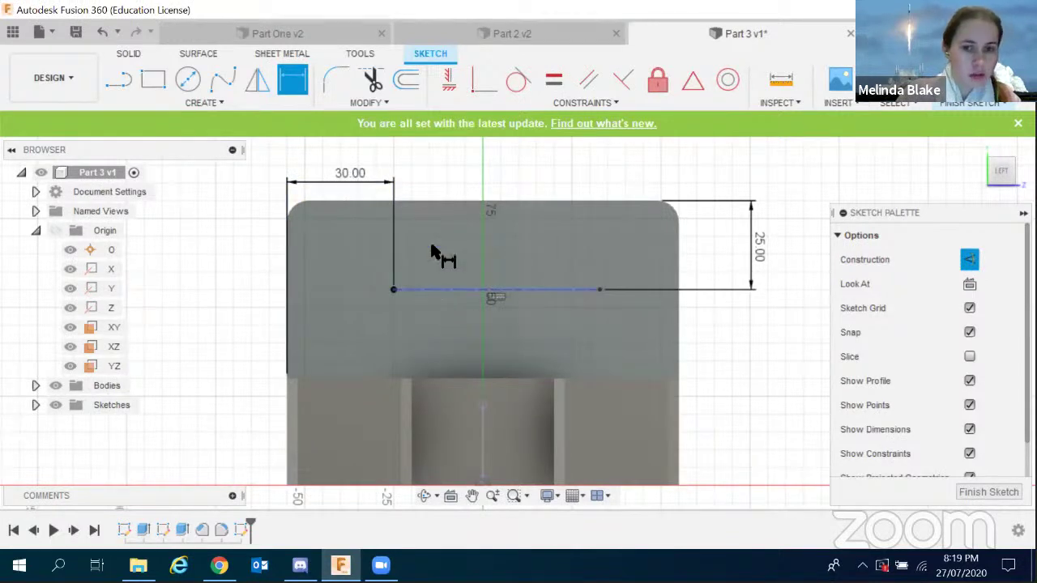
pyautogui.click(455, 184)
pyautogui.write('50')
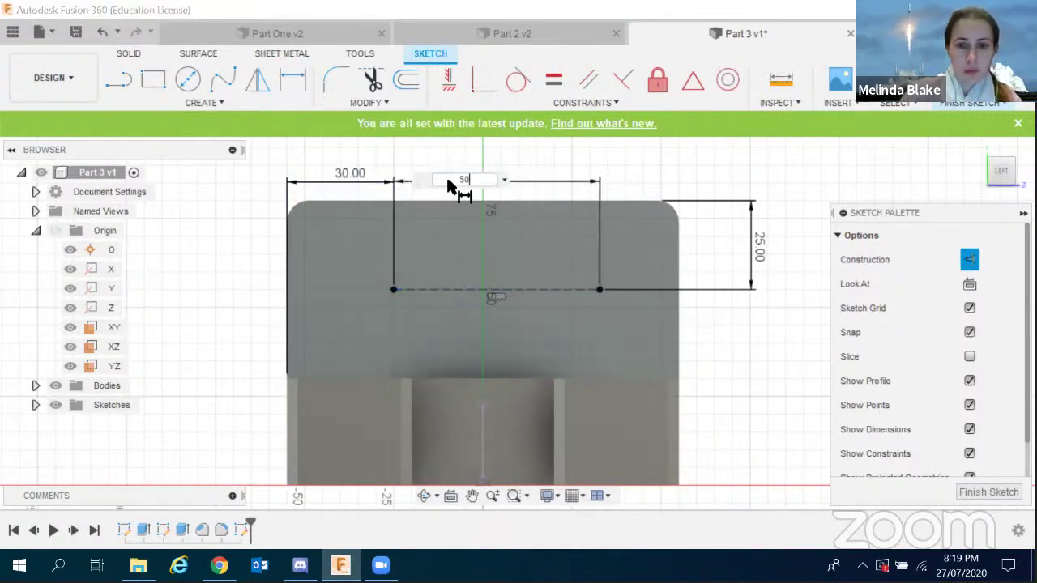
pyautogui.press('Return')
pyautogui.scroll(-2, 450, 186)
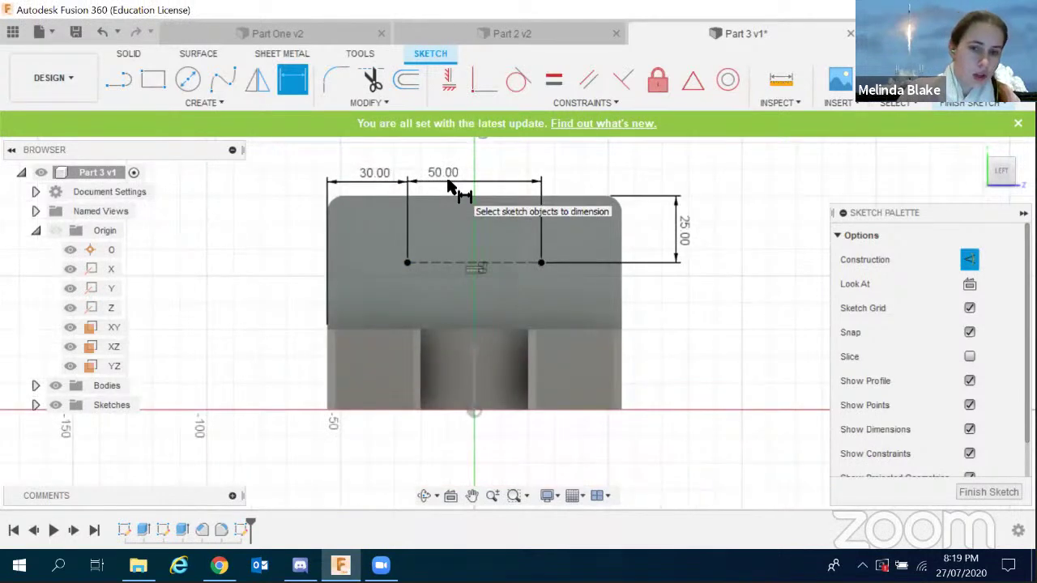
pyautogui.press('Escape')
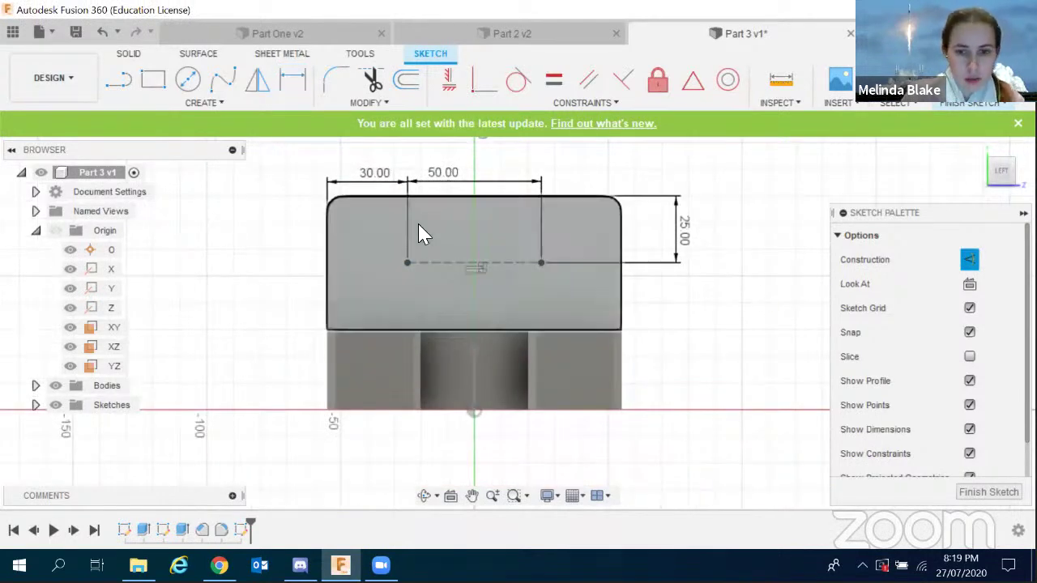
pyautogui.click(406, 262)
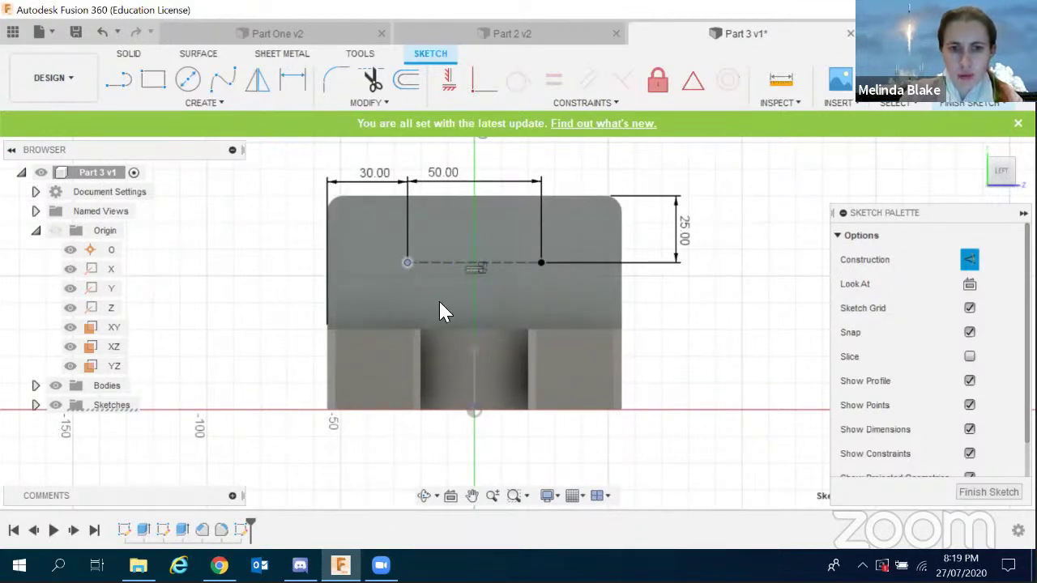
pyautogui.press('Escape')
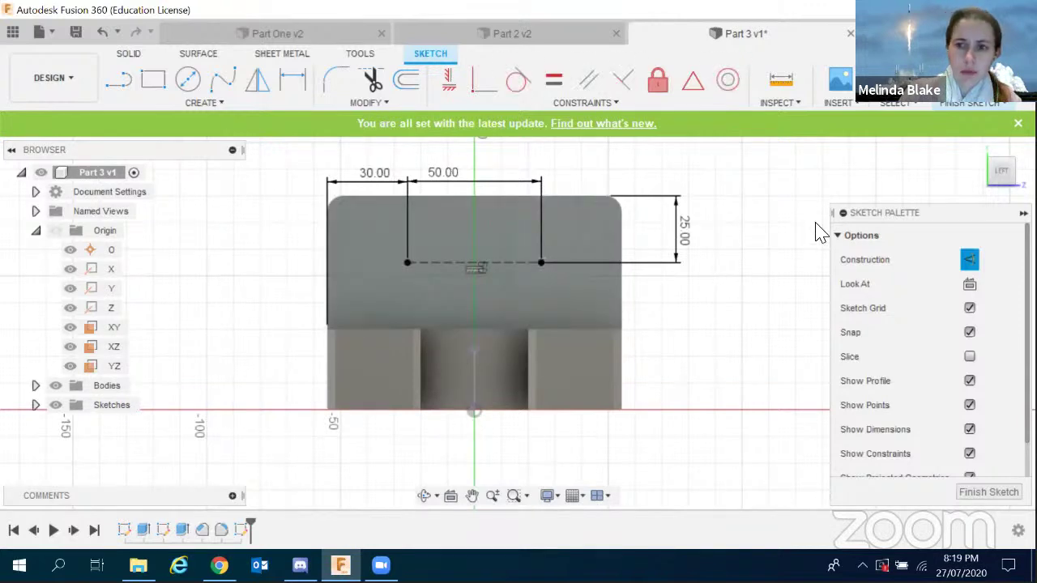
# Finish the sketch and start a Hole feature on both sketch points of the upright wall.
pyautogui.click(970, 84)
pyautogui.keyDown('shift'); pyautogui.moveTo(677, 391); pyautogui.dragTo(646, 419, button='middle'); pyautogui.keyUp('shift')
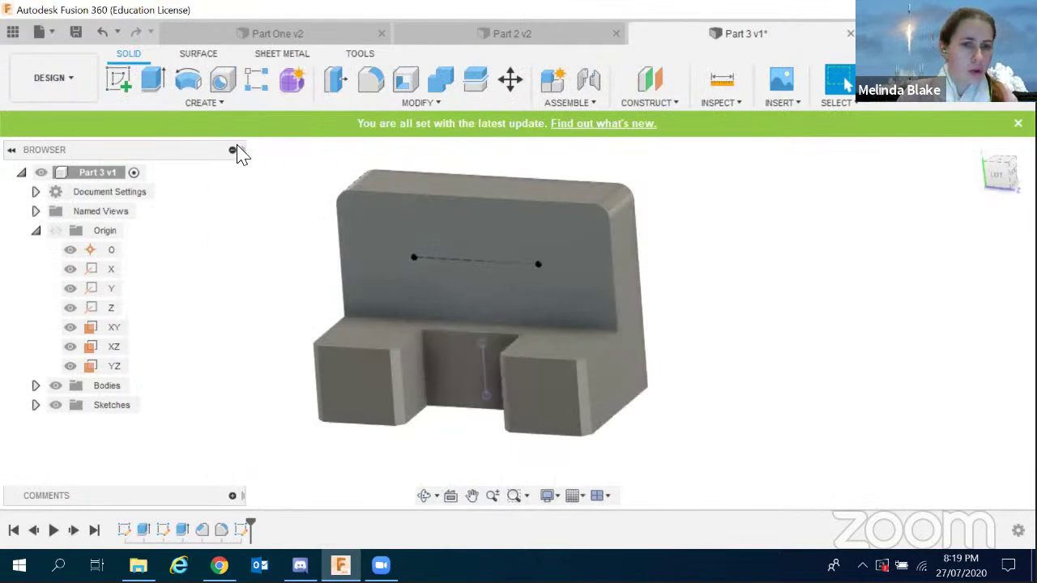
pyautogui.click(223, 81)
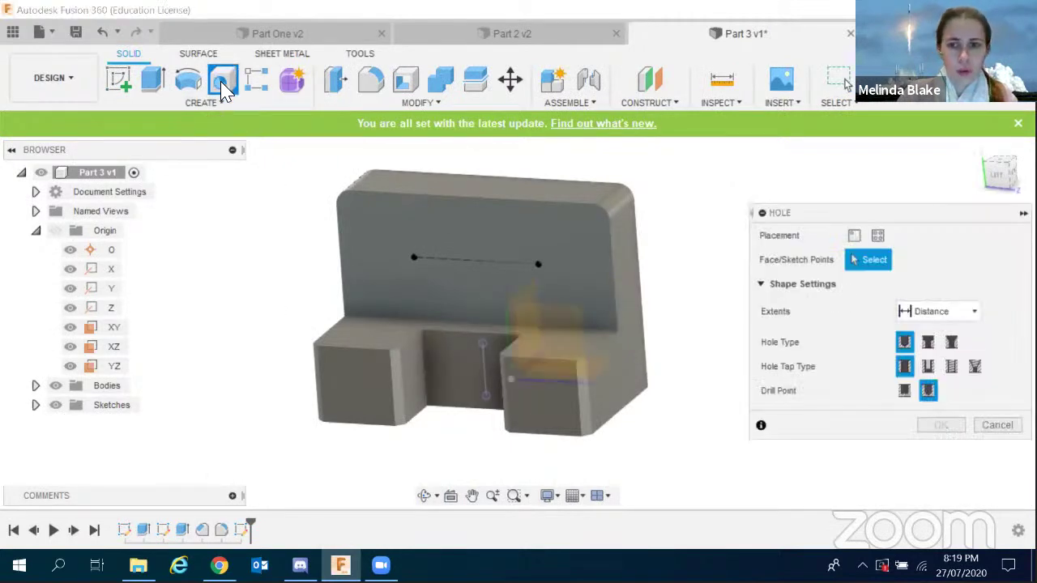
pyautogui.click(413, 258)
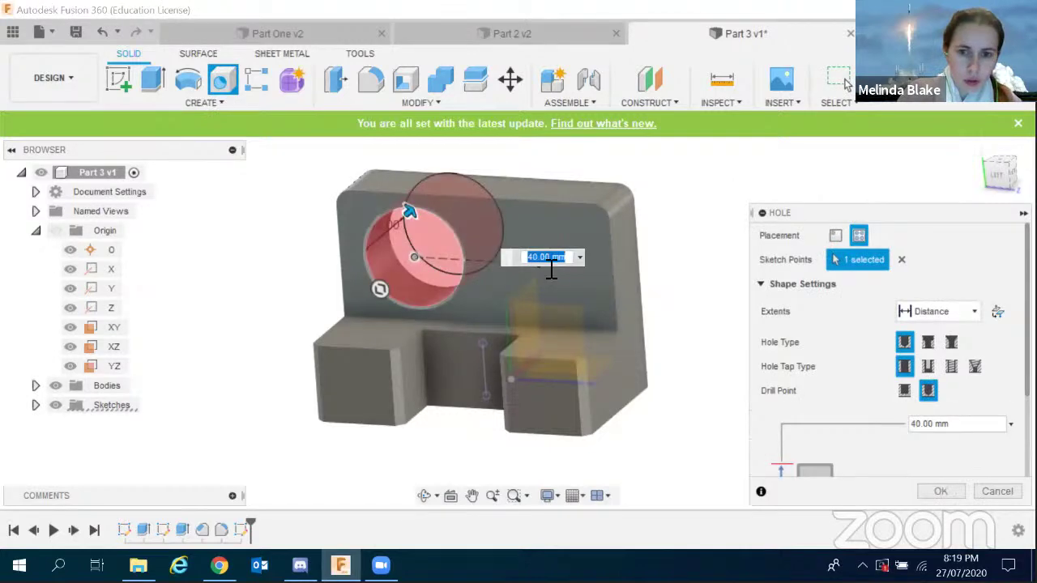
pyautogui.scroll(-3, 486, 283)
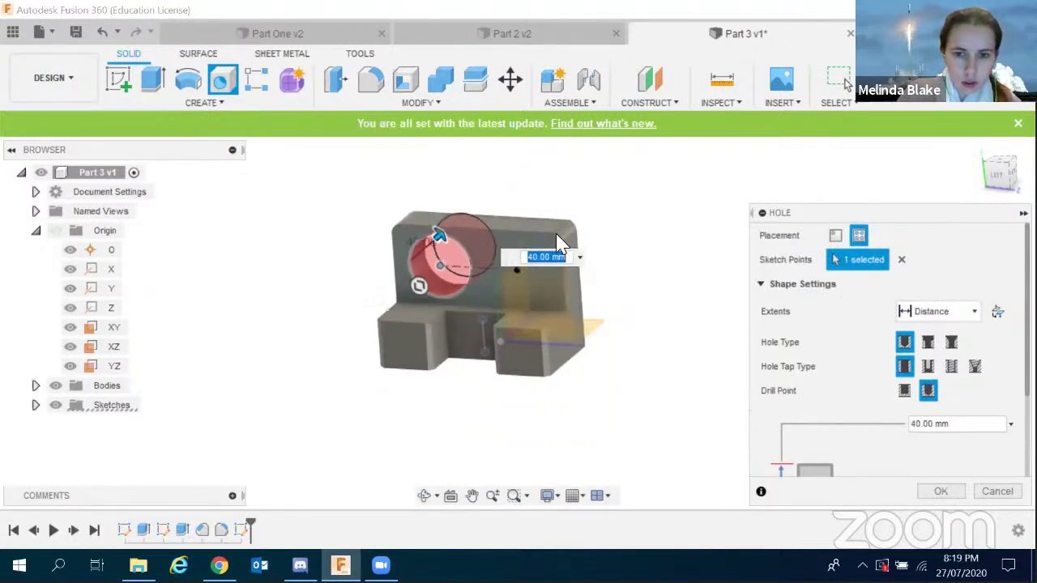
pyautogui.scroll(-1, 478, 300)
pyautogui.scroll(4, 442, 353)
pyautogui.click(440, 348)
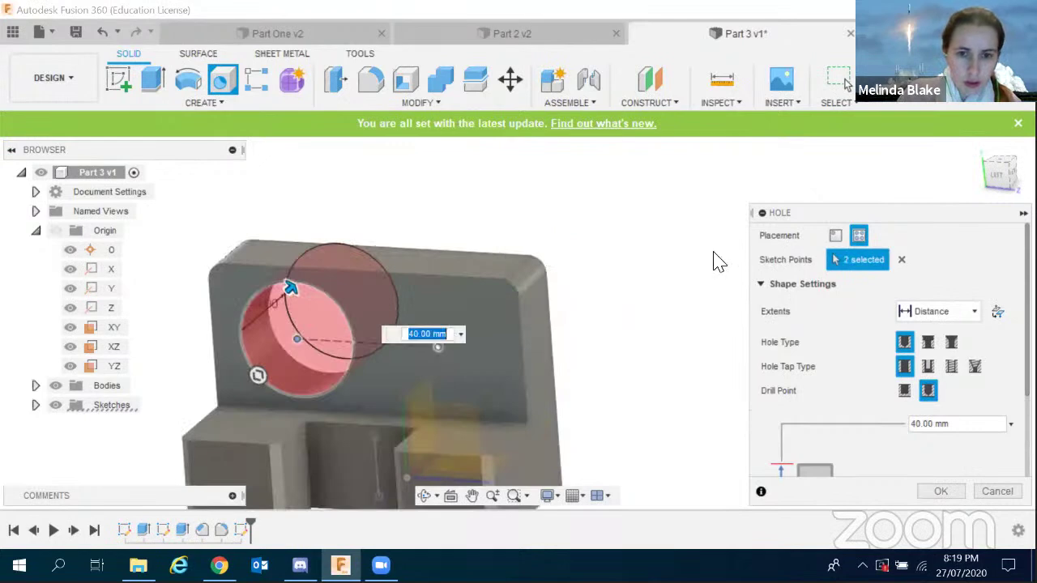
pyautogui.scroll(-4, 704, 258)
pyautogui.scroll(-2, 701, 255)
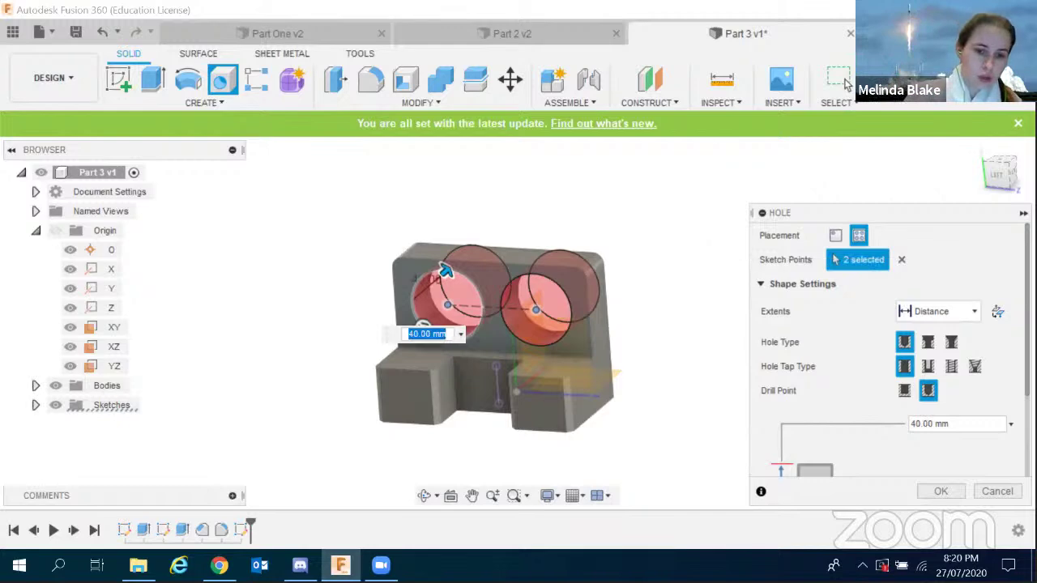
# Check the hole callout on the slide 3 drawing and set both holes to All extents, counterbore type and simple tap.
pyautogui.hotkey('alt', 'Tab')
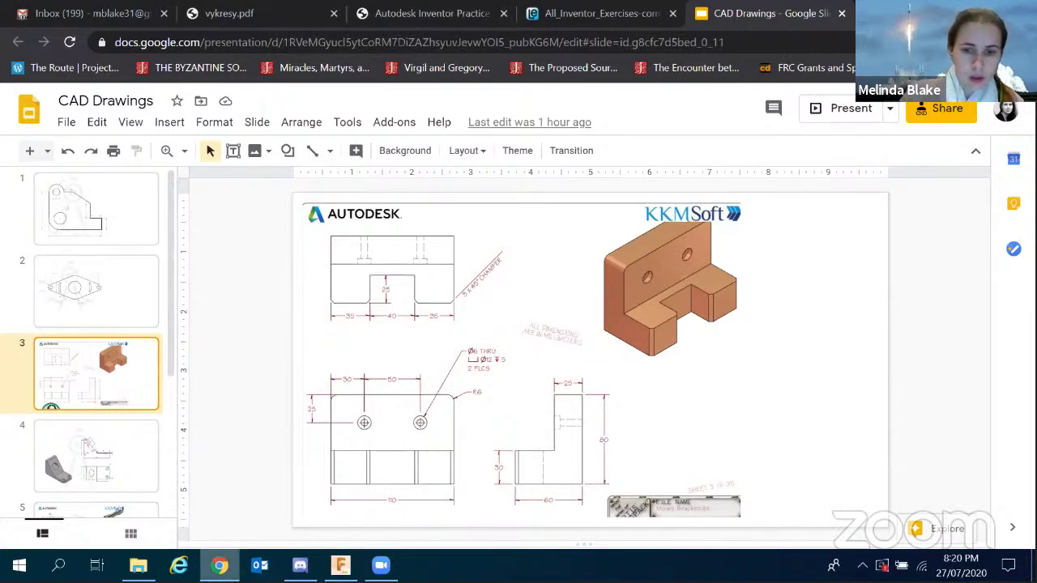
pyautogui.click(340, 566)
pyautogui.scroll(-1, 924, 220)
pyautogui.scroll(2, 898, 307)
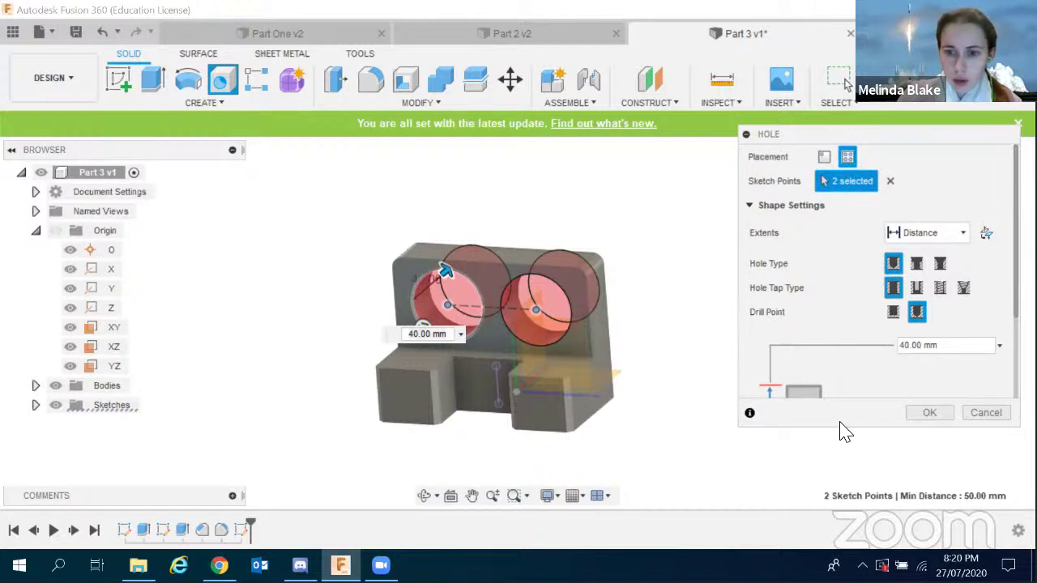
pyautogui.click(939, 246)
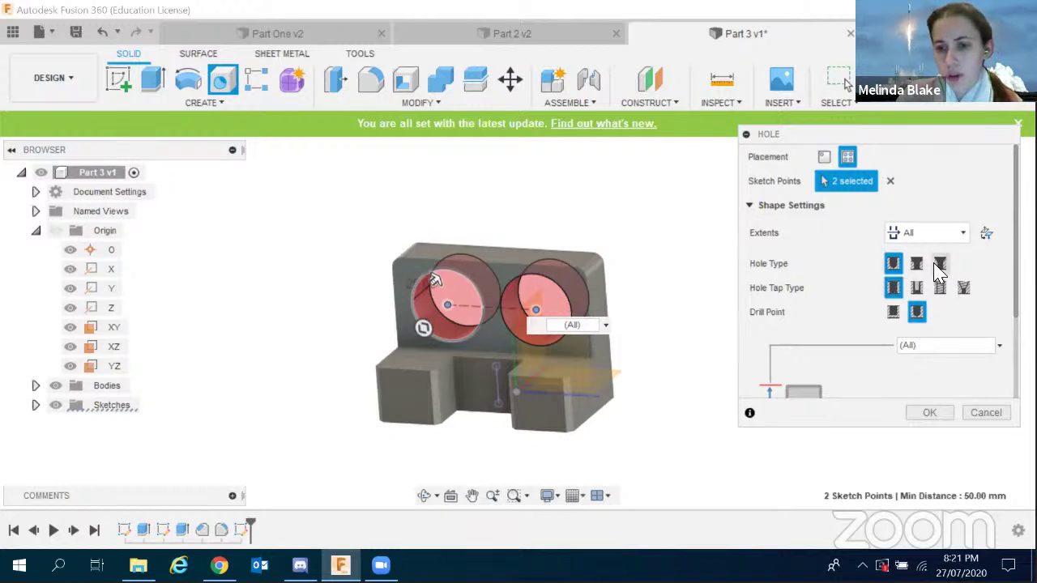
pyautogui.click(918, 265)
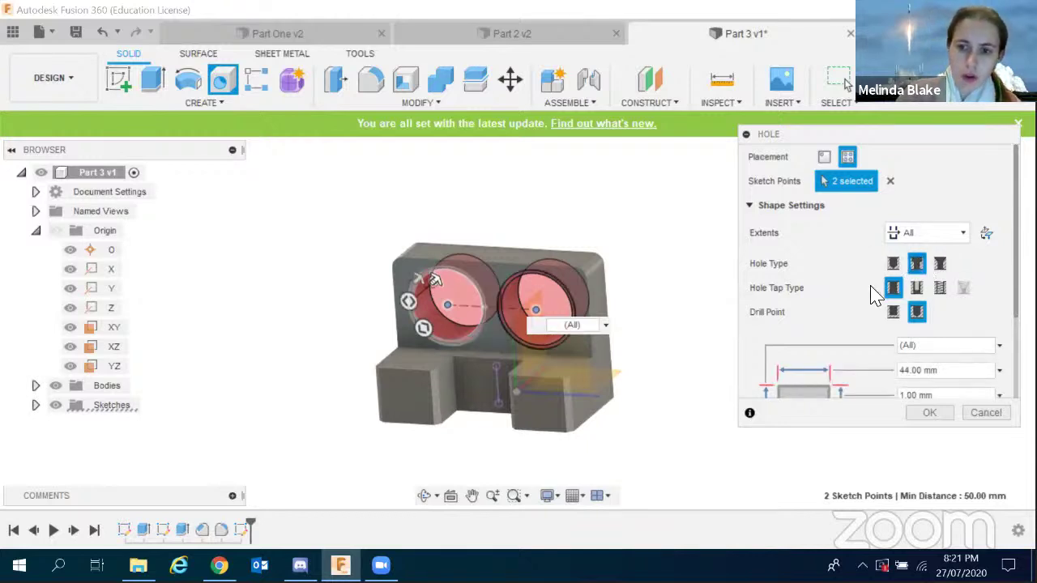
pyautogui.click(893, 288)
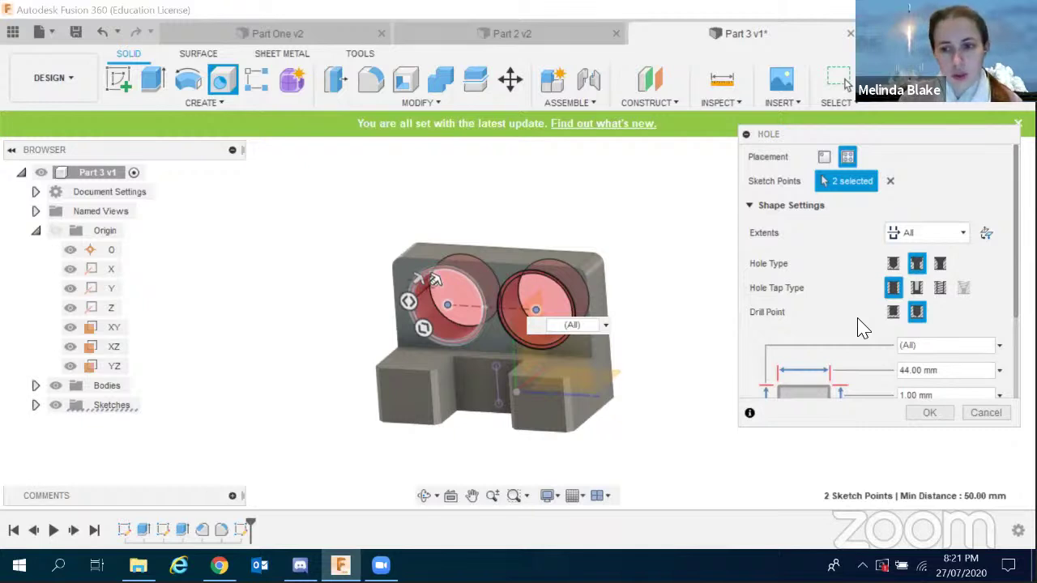
# Set the counterbore diameter to 12 mm and its depth to 5 mm.
pyautogui.scroll(-1, 863, 328)
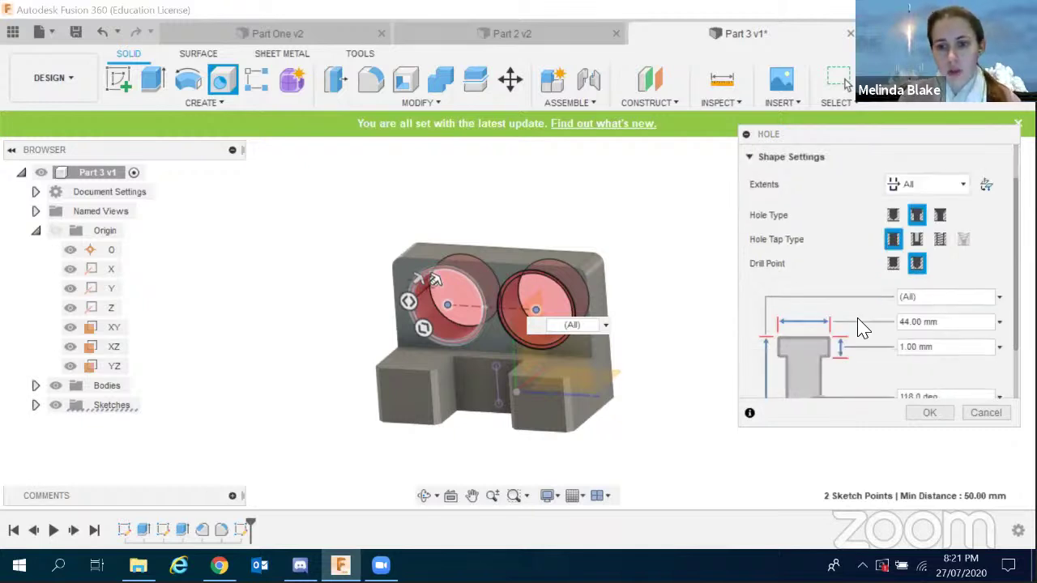
pyautogui.scroll(-1, 863, 328)
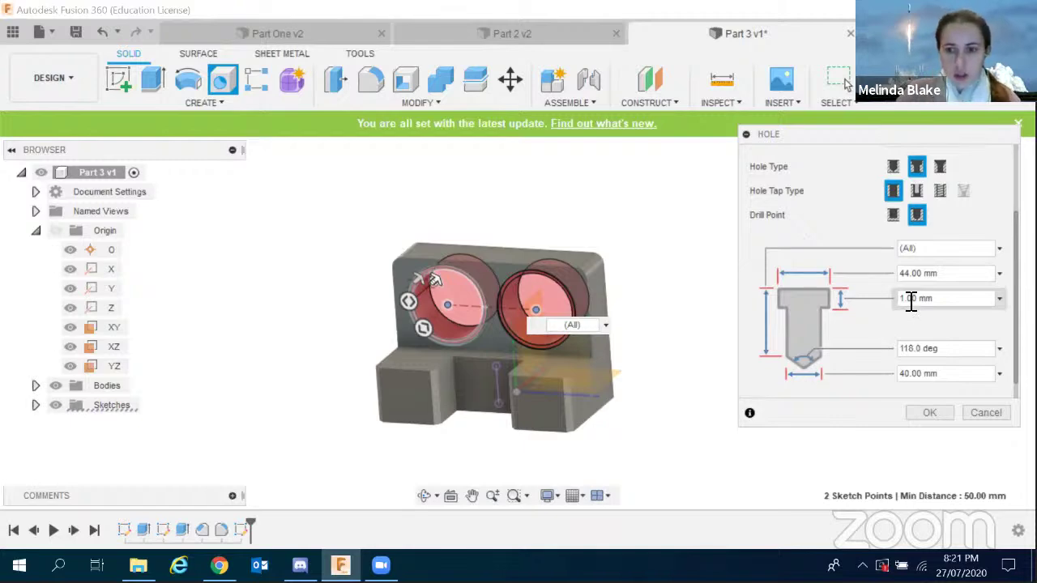
pyautogui.click(953, 275)
pyautogui.moveTo(953, 275); pyautogui.dragTo(884, 275)
pyautogui.write('12')
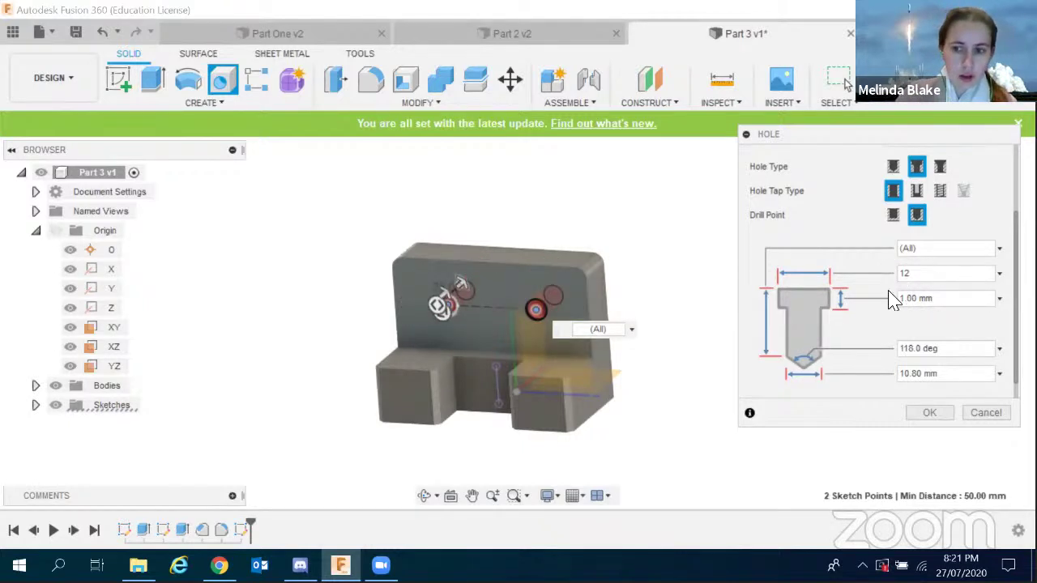
pyautogui.moveTo(948, 299); pyautogui.dragTo(892, 299)
pyautogui.write('5')
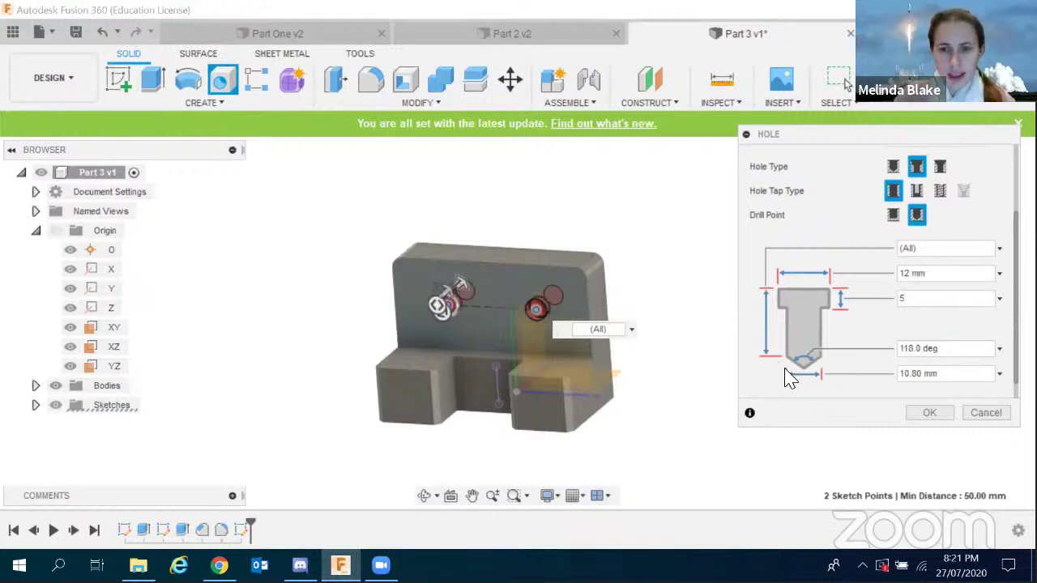
# Choose a flat drill point, set the through-hole diameter to 6 mm and create both holes.
pyautogui.click(894, 216)
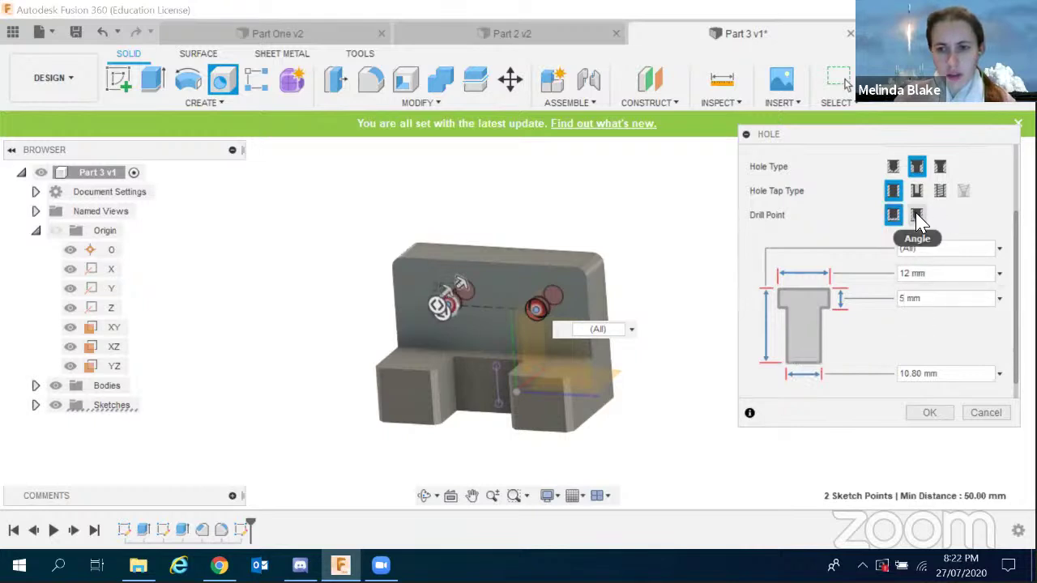
pyautogui.click(919, 219)
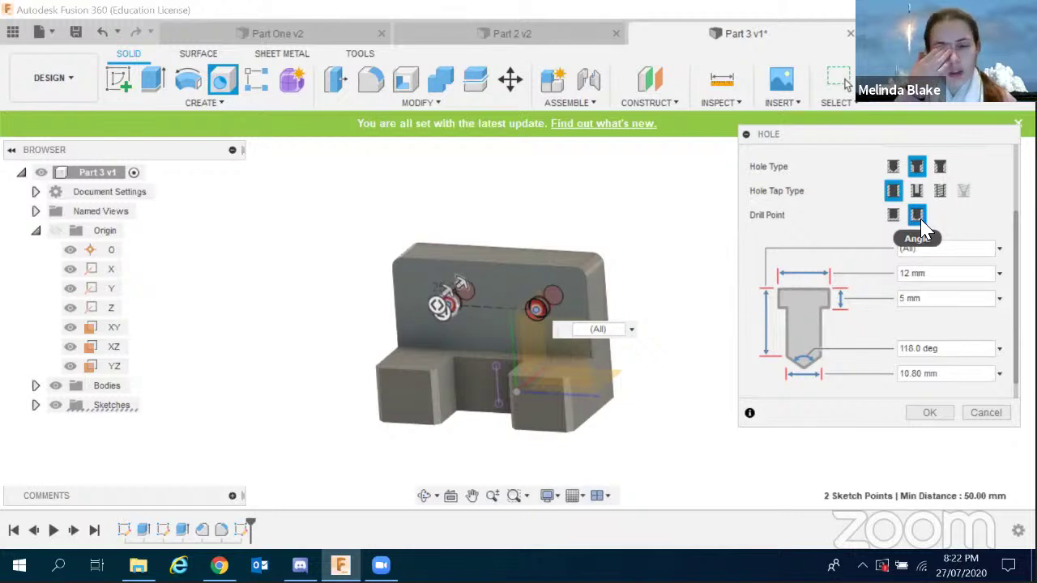
pyautogui.click(893, 216)
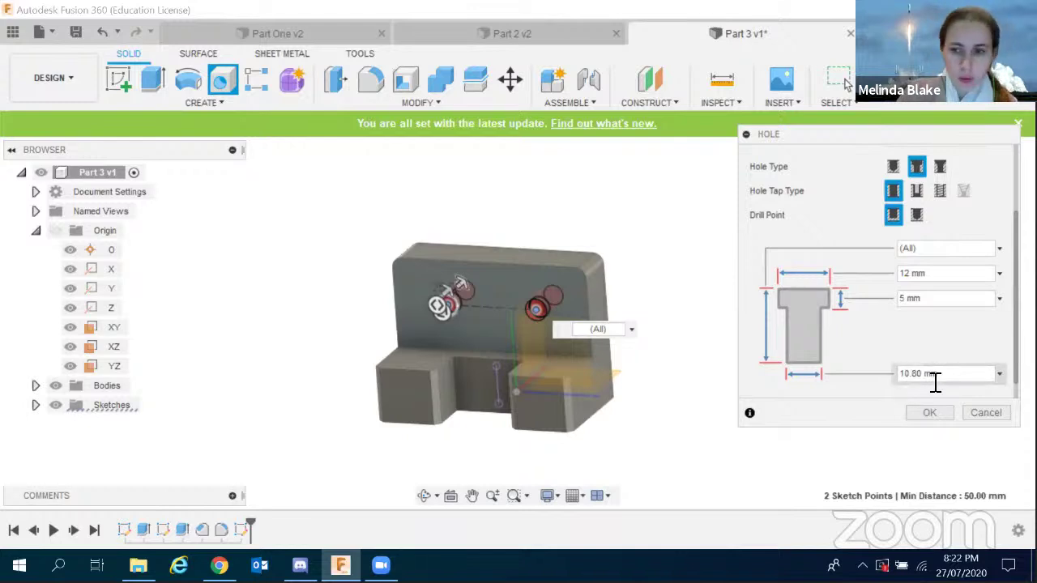
pyautogui.doubleClick(898, 364)
pyautogui.write('8')
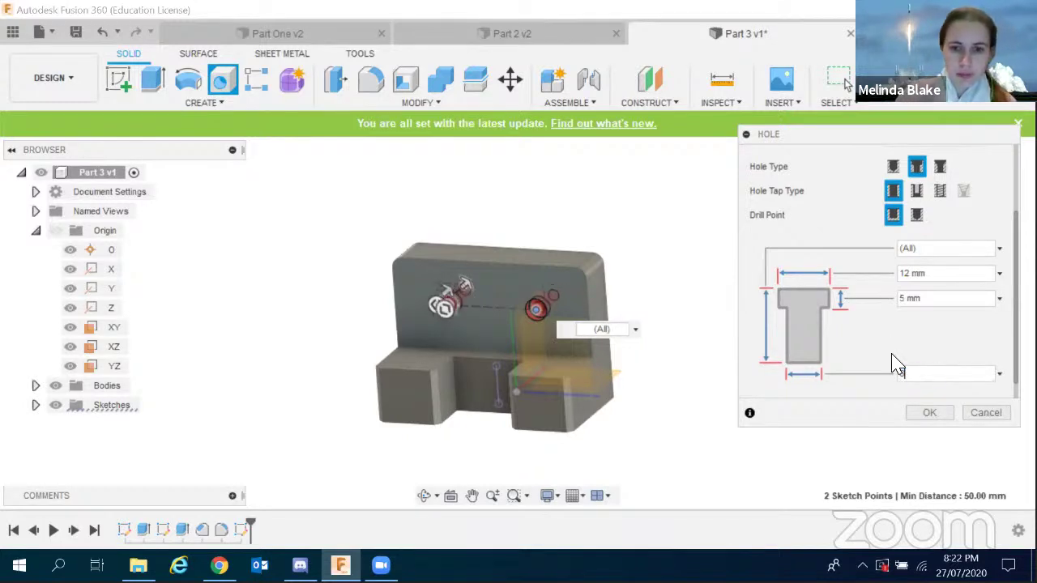
pyautogui.click(928, 414)
# Save the Part 3 design with the two counterbored holes.
pyautogui.scroll(2, 454, 415)
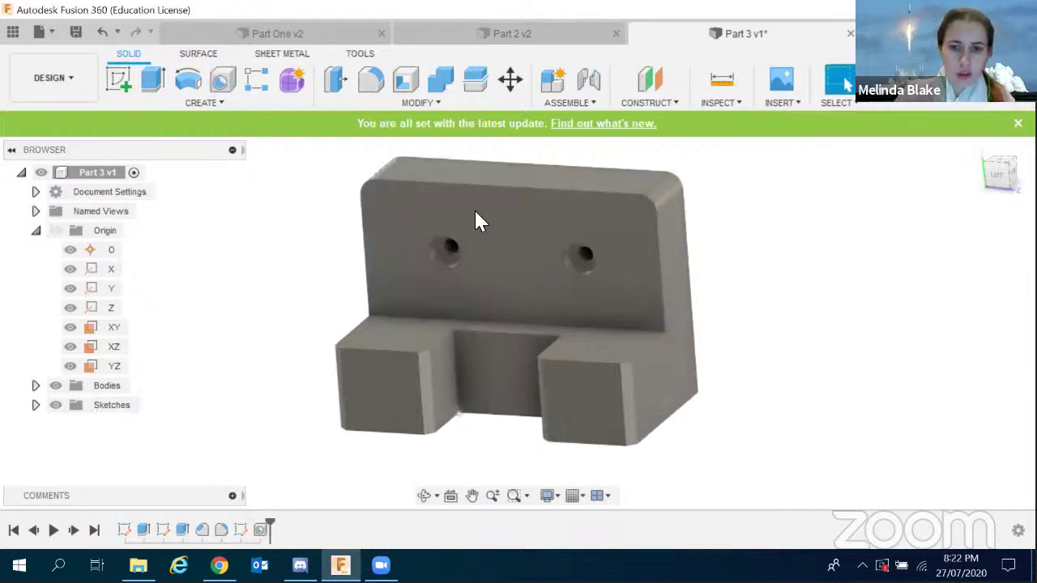
pyautogui.scroll(3, 478, 235)
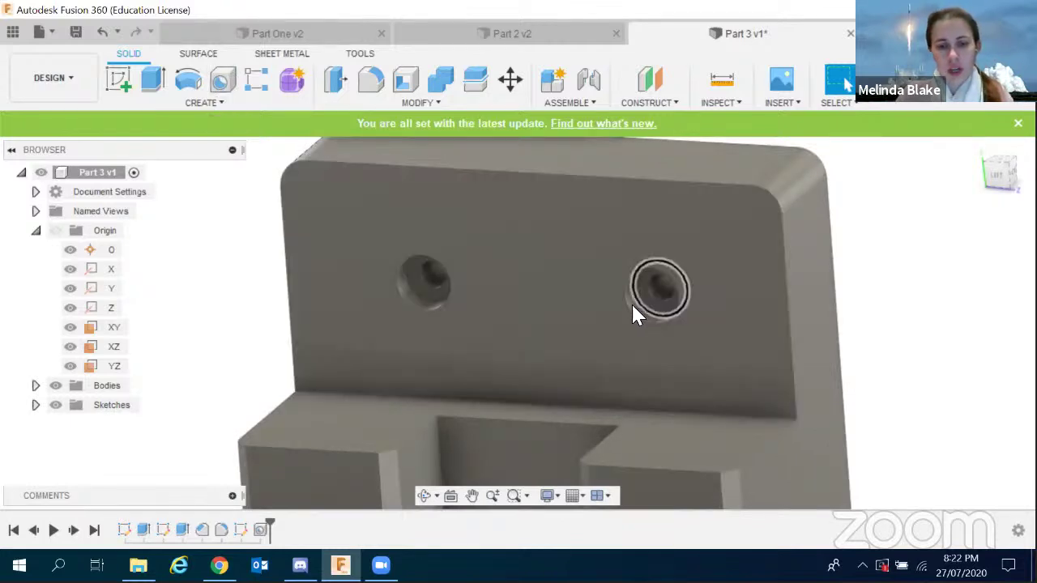
pyautogui.click(74, 35)
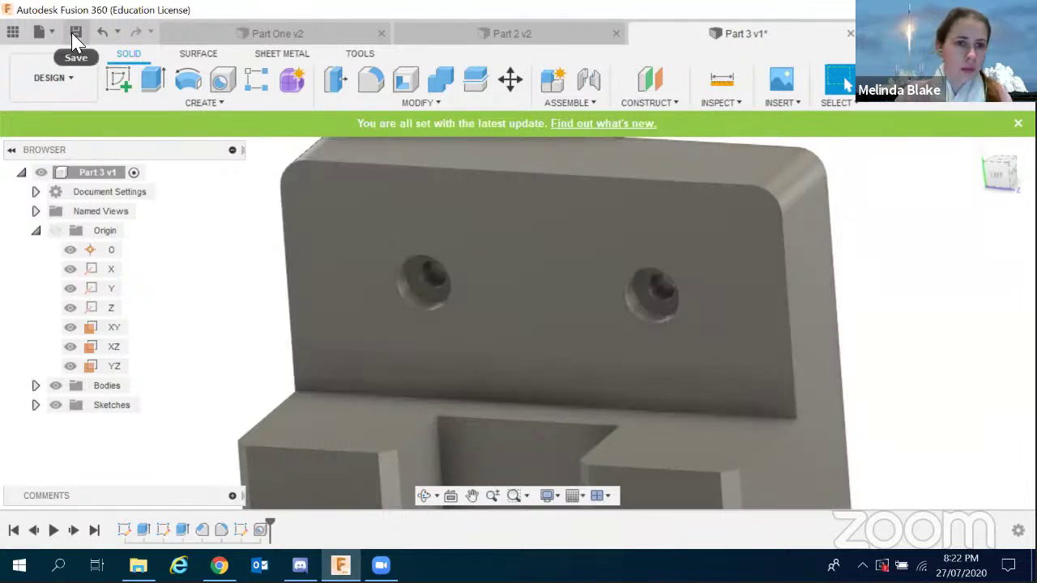
pyautogui.click(532, 301)
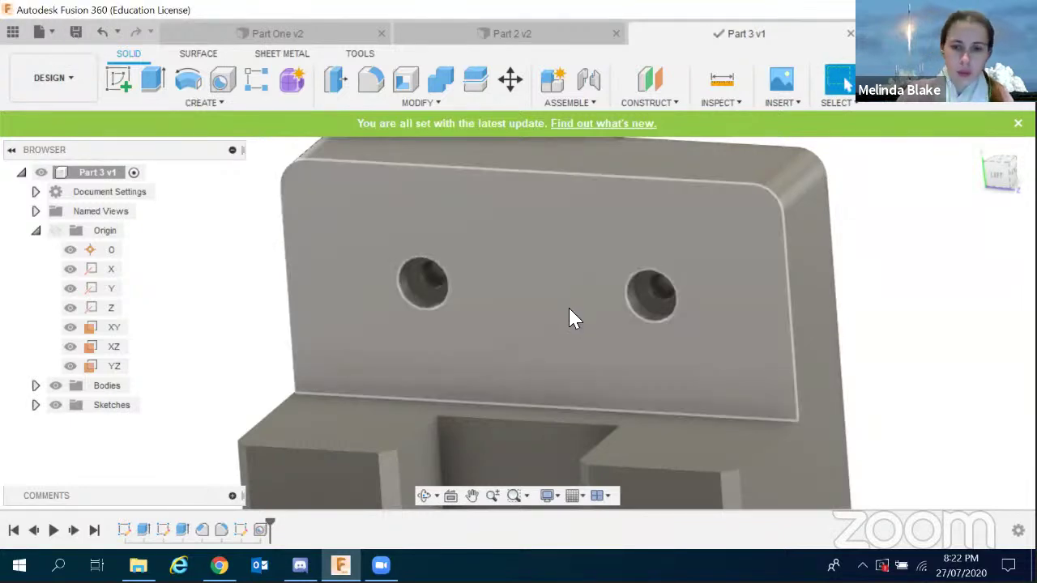
# Select the whole bracket body and open its appearance settings.
pyautogui.scroll(-5, 569, 317)
pyautogui.keyDown('shift'); pyautogui.moveTo(681, 333); pyautogui.dragTo(664, 349, button='middle'); pyautogui.keyUp('shift')
pyautogui.click(976, 154)
pyautogui.keyDown('shift'); pyautogui.moveTo(700, 382); pyautogui.dragTo(734, 479, button='middle'); pyautogui.keyUp('shift')
pyautogui.scroll(2, 705, 417)
pyautogui.moveTo(435, 179); pyautogui.dragTo(746, 463)
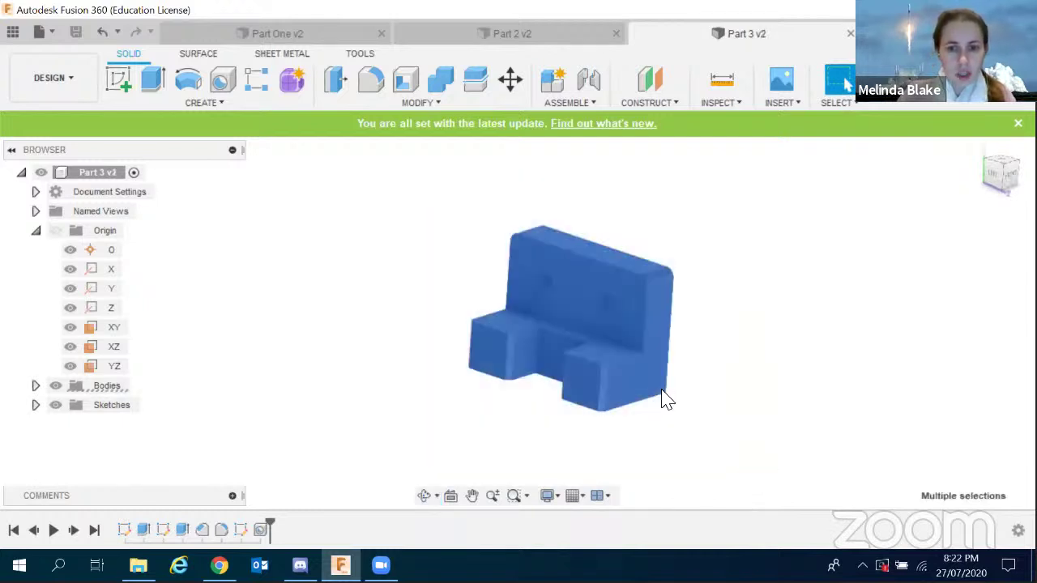
pyautogui.rightClick(592, 285)
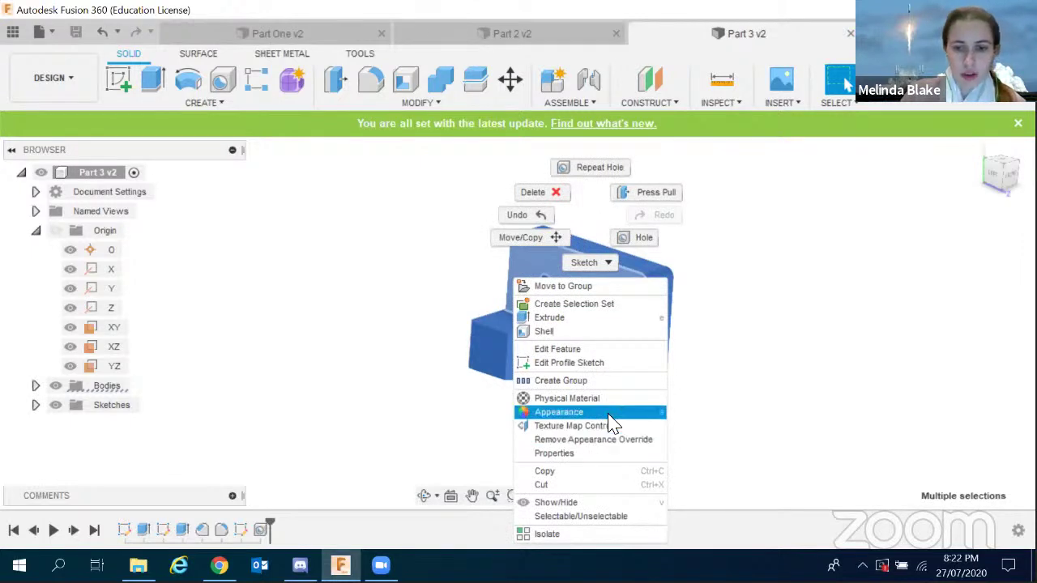
pyautogui.click(551, 412)
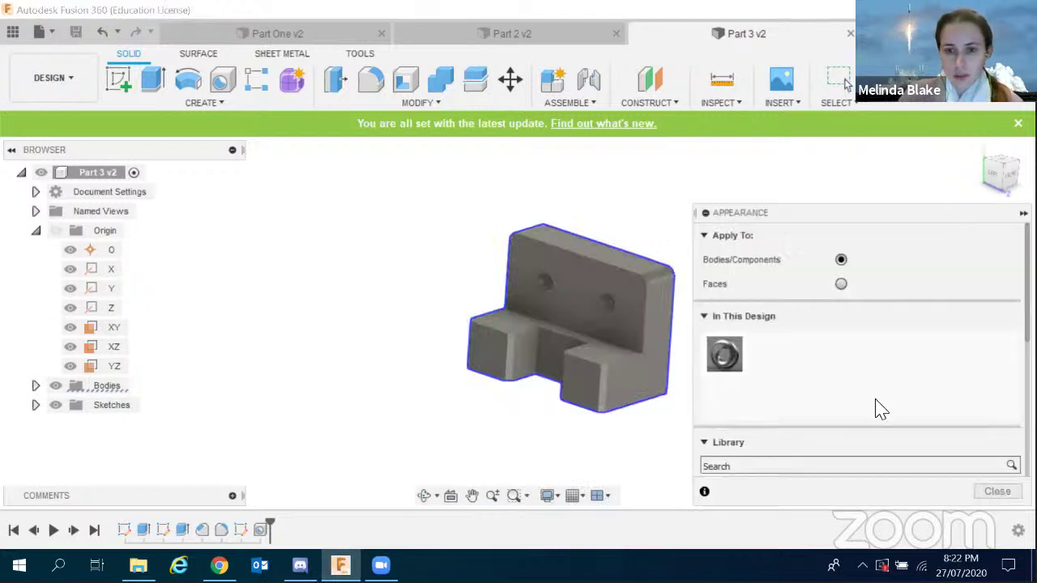
# Apply the Brass - Polished metal appearance to the bracket body and put the appearance settings away.
pyautogui.scroll(-5, 879, 409)
pyautogui.scroll(-2, 879, 410)
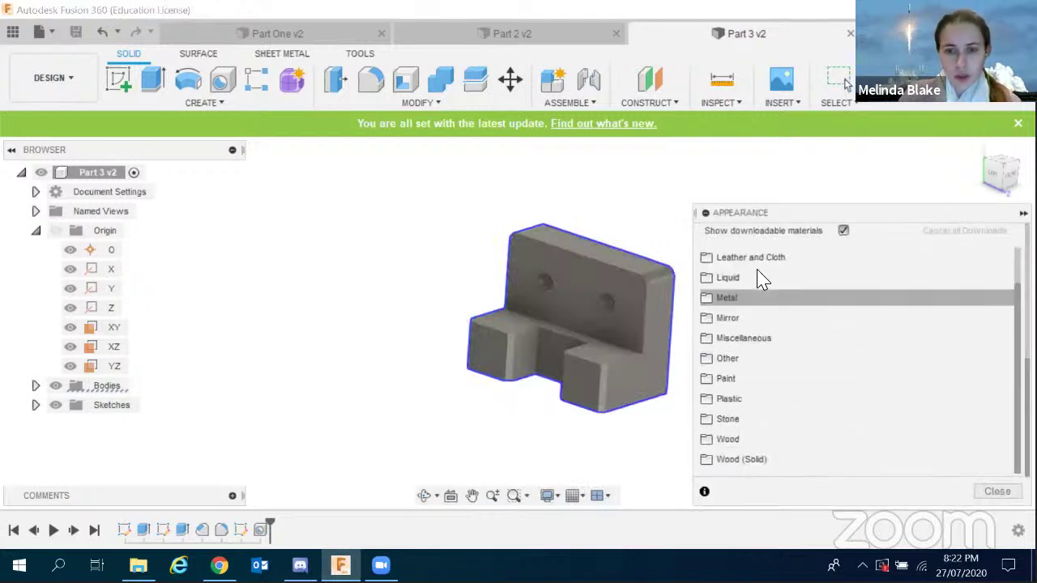
pyautogui.click(730, 300)
pyautogui.click(741, 339)
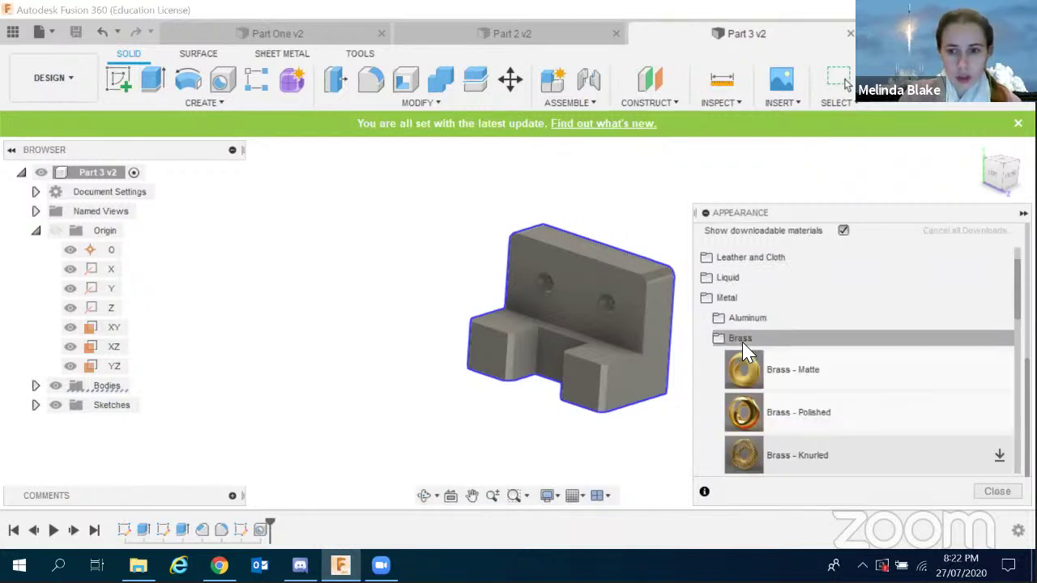
pyautogui.scroll(-1, 796, 366)
pyautogui.moveTo(824, 354); pyautogui.dragTo(579, 320)
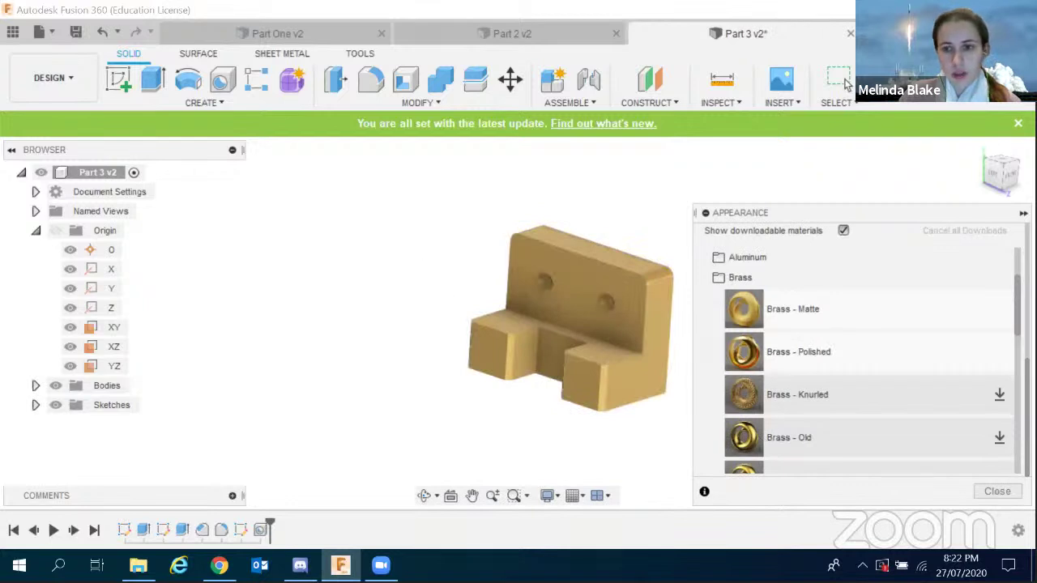
pyautogui.click(1023, 212)
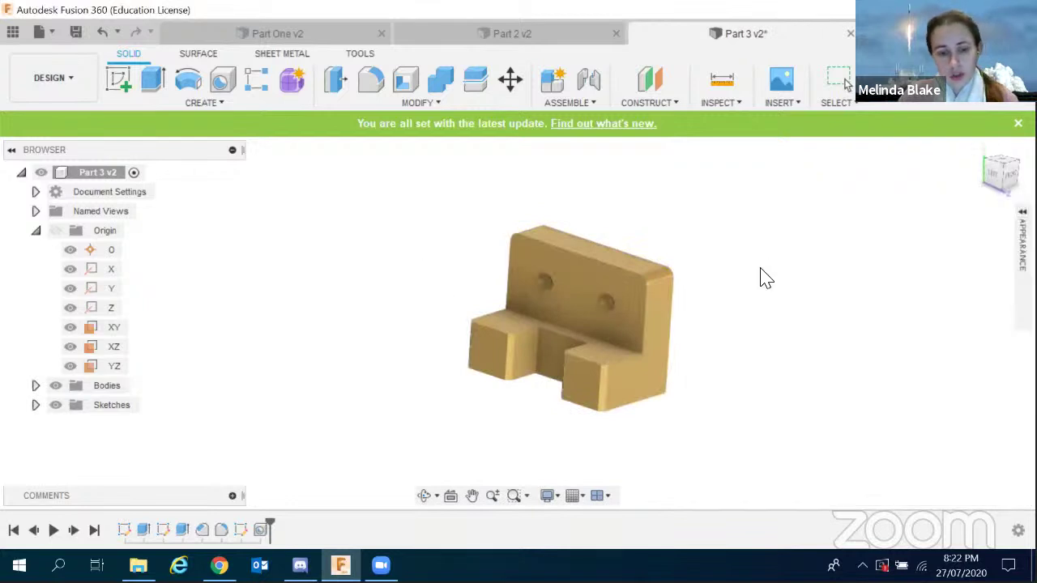
# Save the Part 3 design with its brass appearance and view the finished bracket from several sides.
pyautogui.keyDown('shift'); pyautogui.moveTo(739, 300); pyautogui.dragTo(786, 378, button='middle'); pyautogui.keyUp('shift')
pyautogui.click(75, 31)
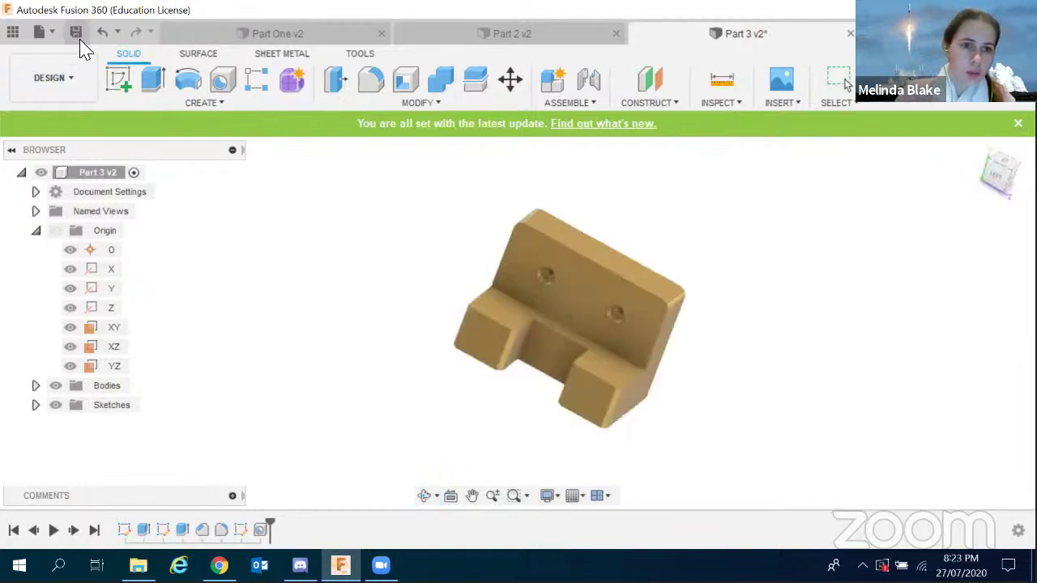
pyautogui.click(536, 300)
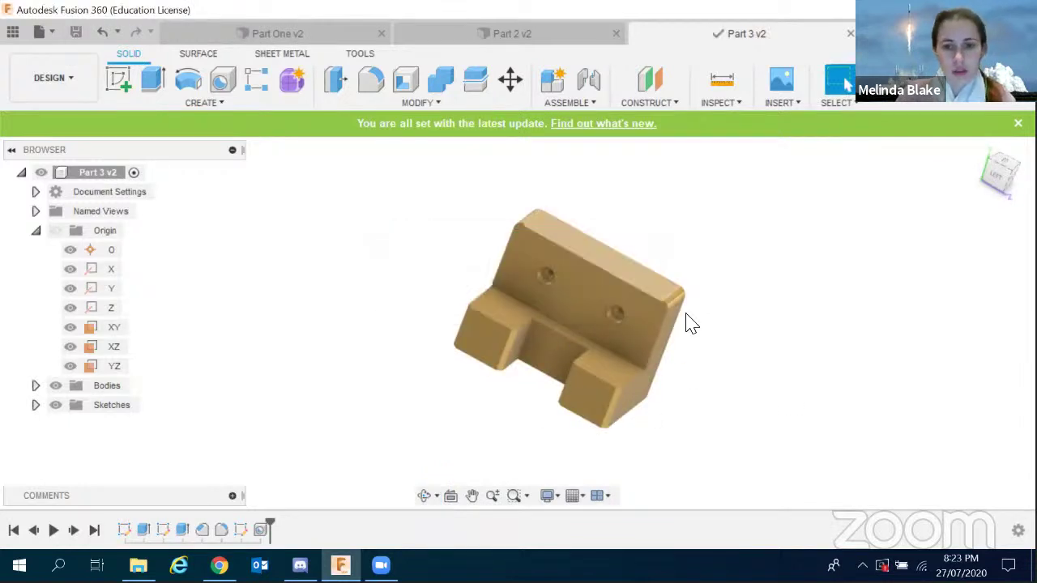
pyautogui.keyDown('shift'); pyautogui.moveTo(716, 362); pyautogui.dragTo(562, 343, button='middle'); pyautogui.keyUp('shift')
pyautogui.keyDown('shift'); pyautogui.moveTo(481, 340); pyautogui.dragTo(764, 303, button='middle'); pyautogui.keyUp('shift')
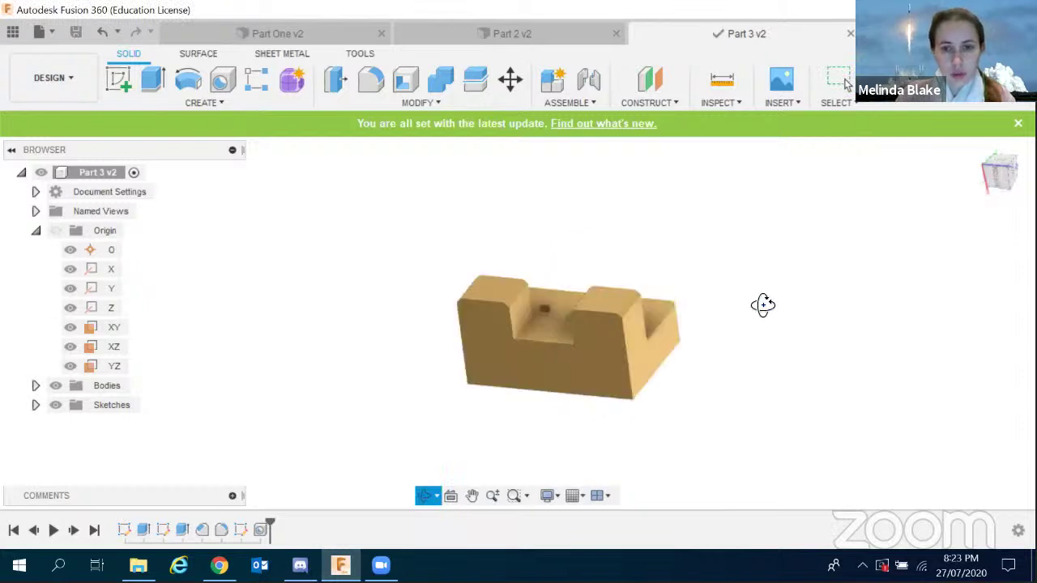
pyautogui.keyDown('shift'); pyautogui.moveTo(729, 433); pyautogui.dragTo(690, 419, button='middle'); pyautogui.keyUp('shift')
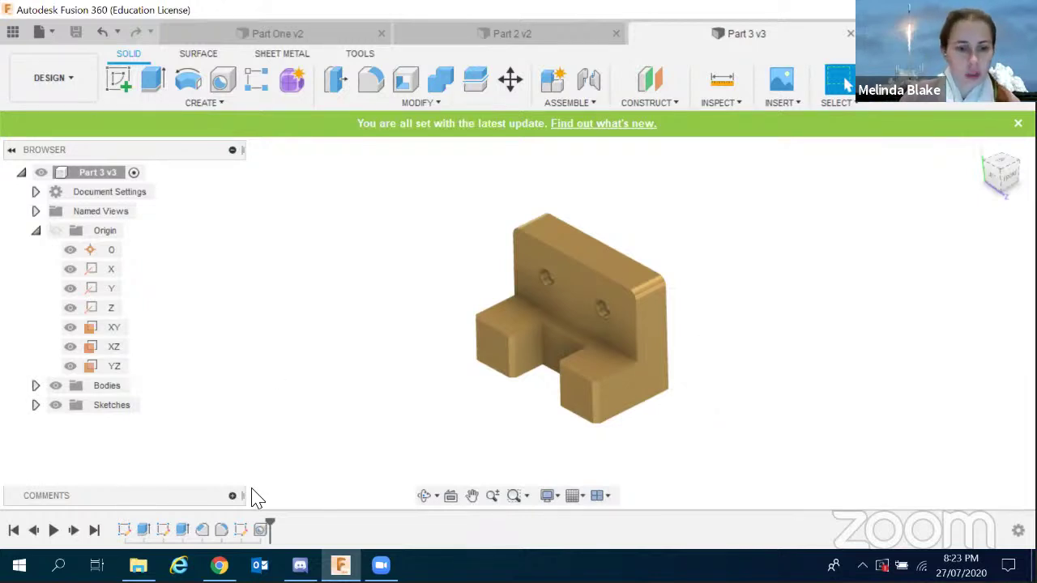
# Switch to the CAD Drawings presentation in Chrome and check the drawings on slides 4 and 5.
pyautogui.moveTo(219, 564)
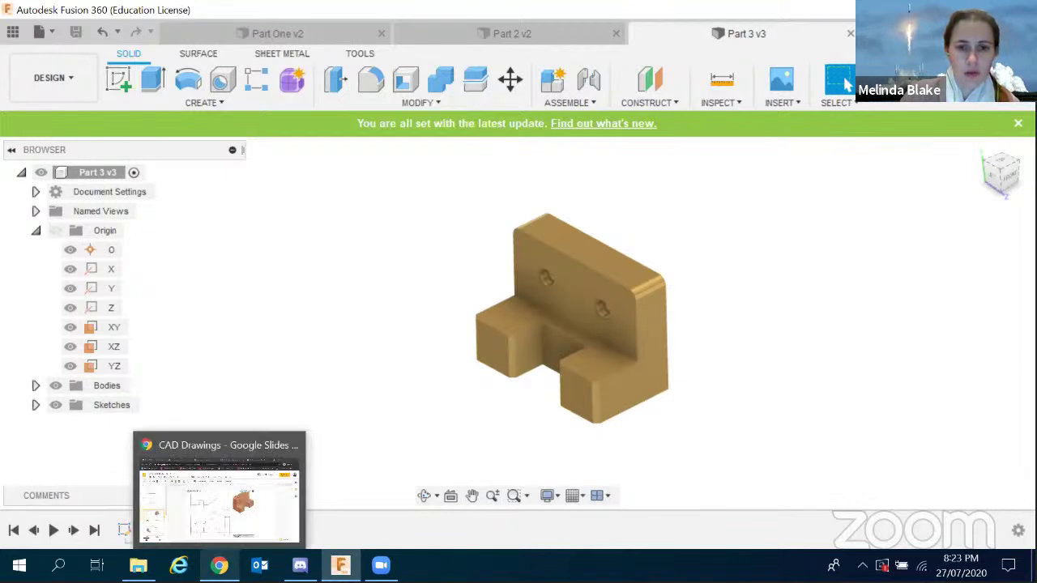
pyautogui.click(219, 494)
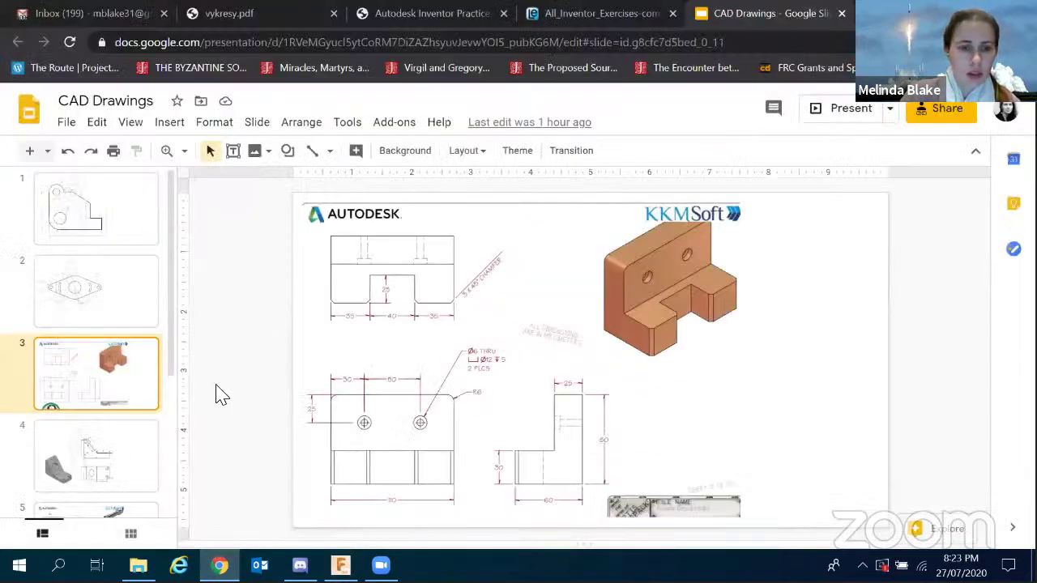
pyautogui.scroll(-2, 130, 381)
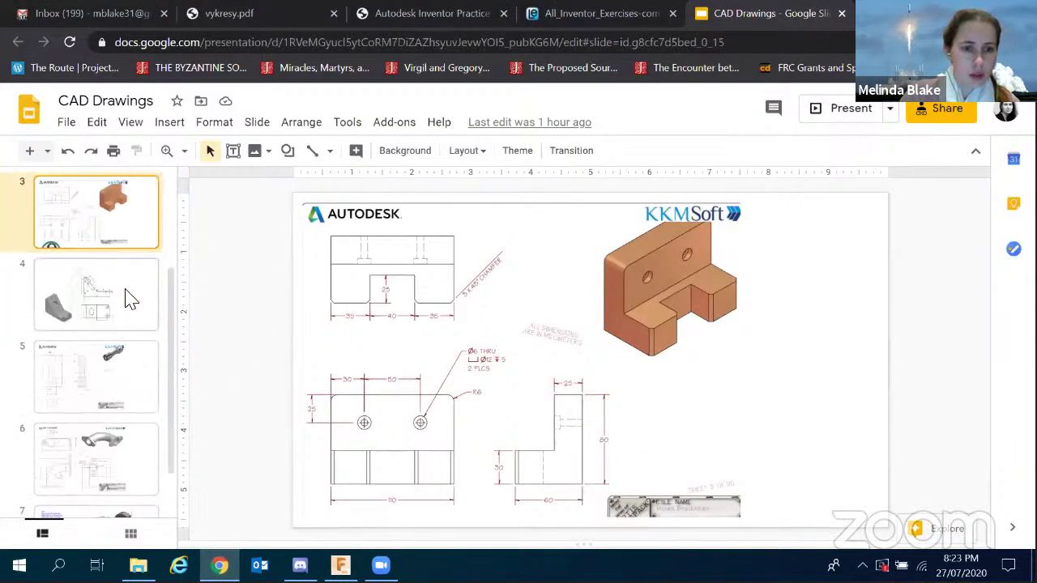
pyautogui.click(129, 298)
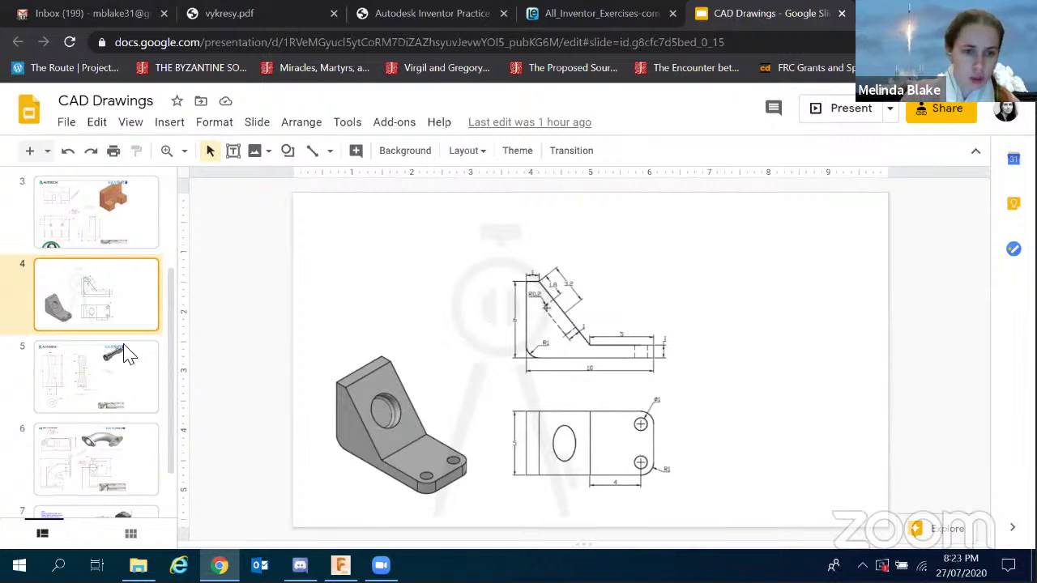
pyautogui.click(114, 389)
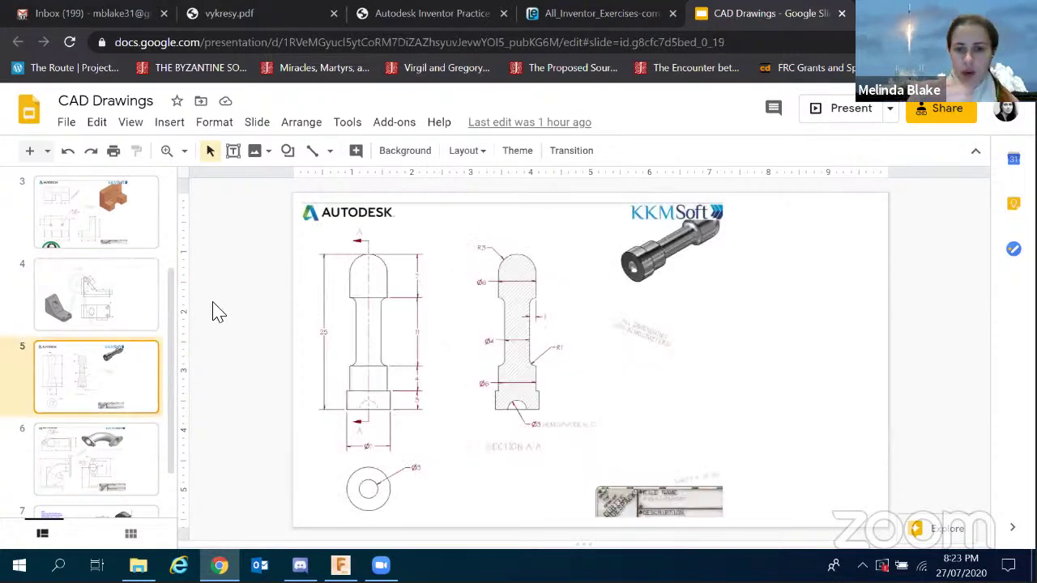
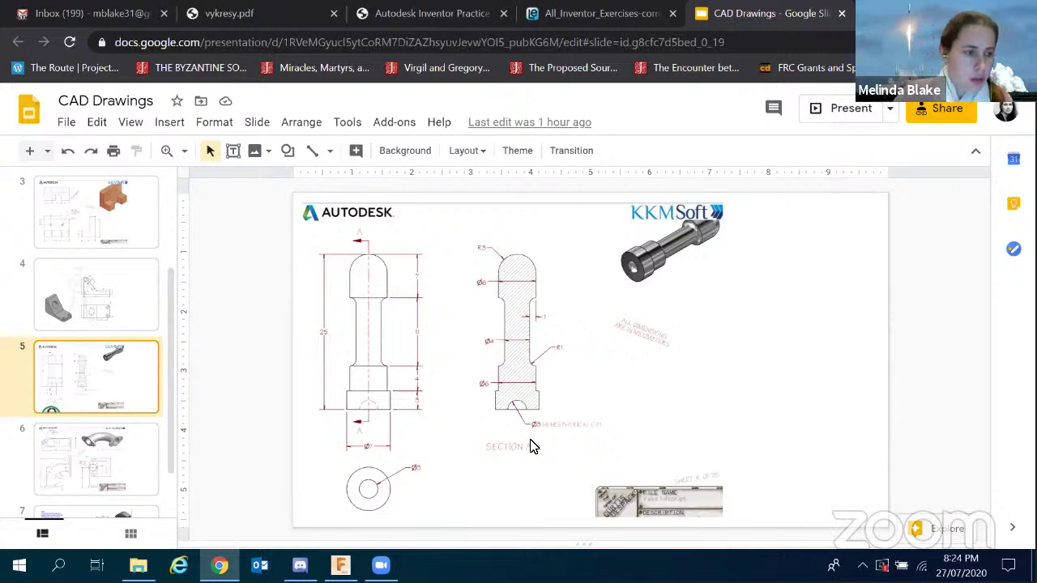
# Switch back to Fusion 360, create a new design and save it as Part 4.
pyautogui.click(340, 566)
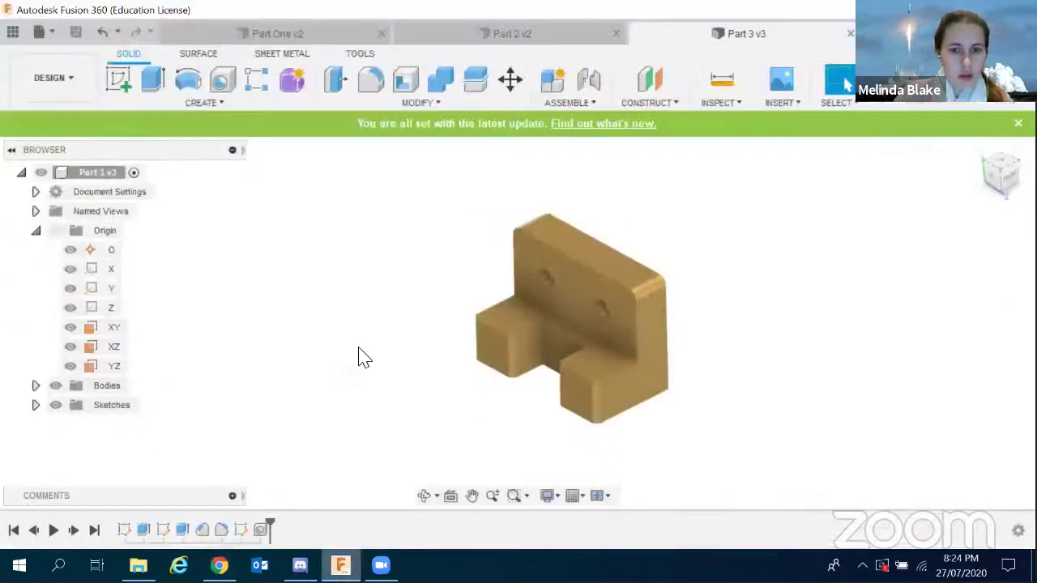
pyautogui.hotkey('ctrl', 'n')
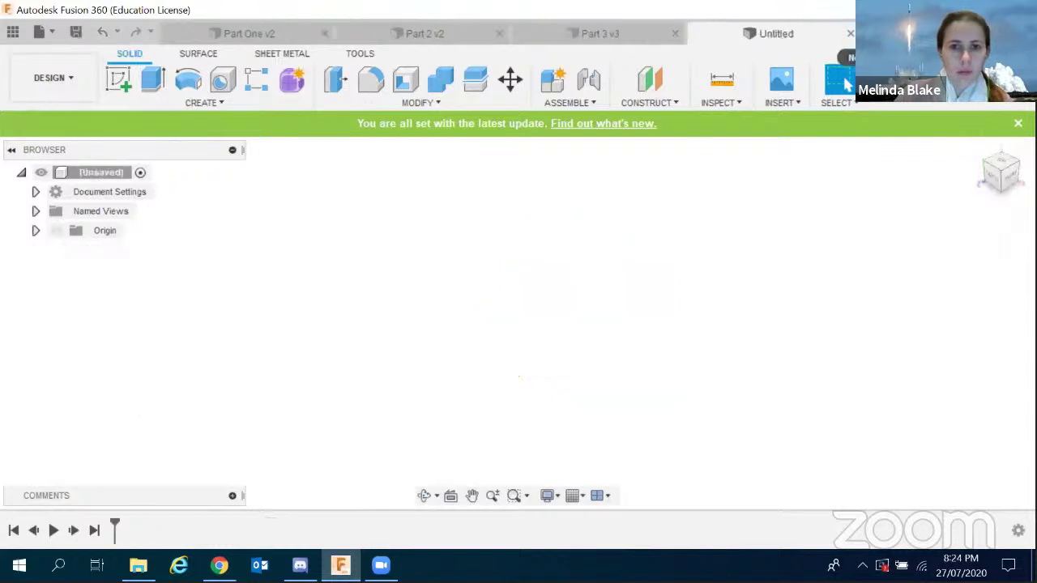
pyautogui.click(76, 34)
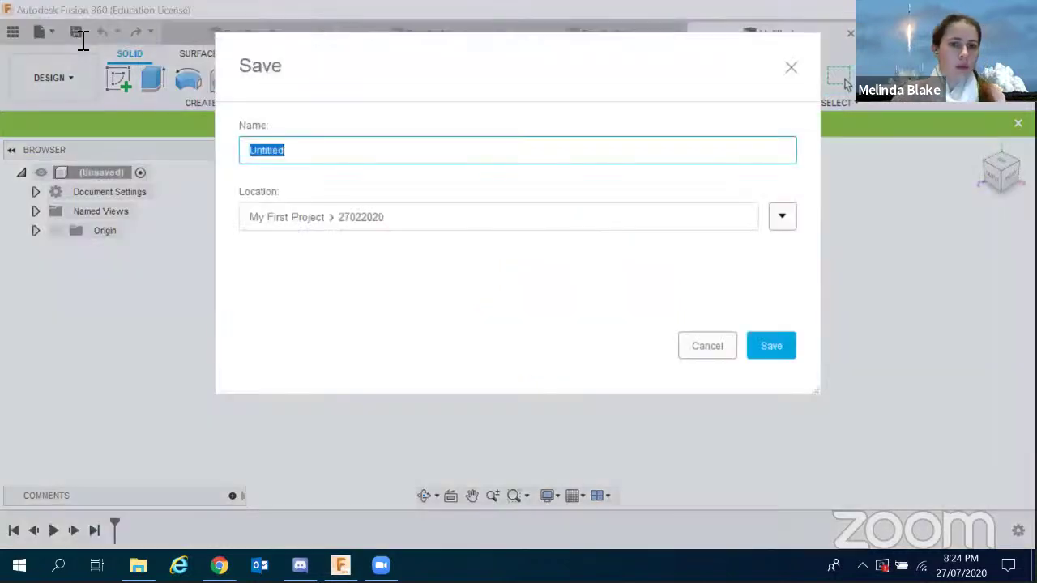
pyautogui.write('Part 4')
pyautogui.press('Return')
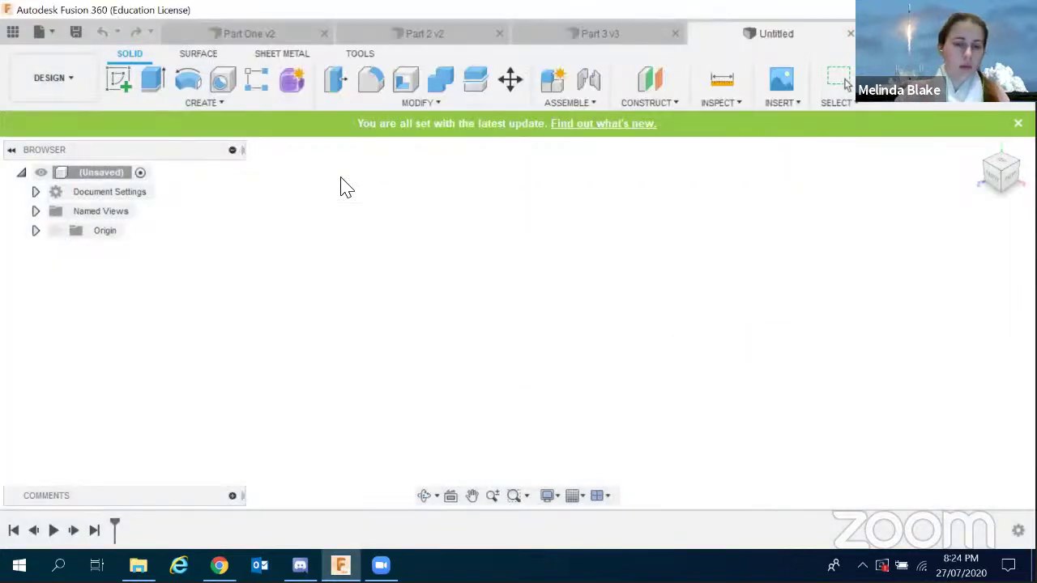
# Start a sketch on the front origin plane of Part 4.
pyautogui.click(119, 81)
pyautogui.click(577, 310)
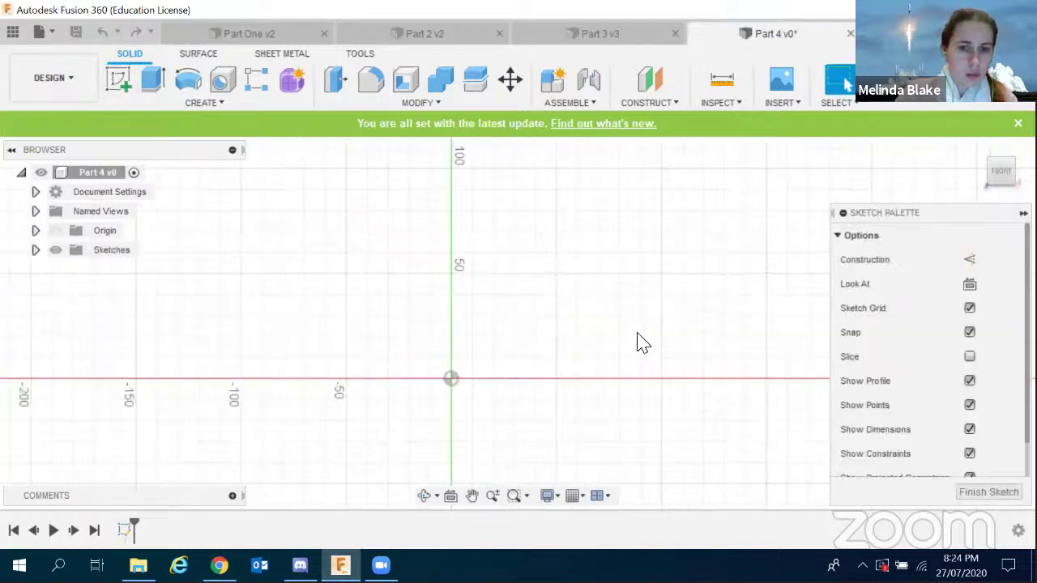
pyautogui.scroll(1, 546, 306)
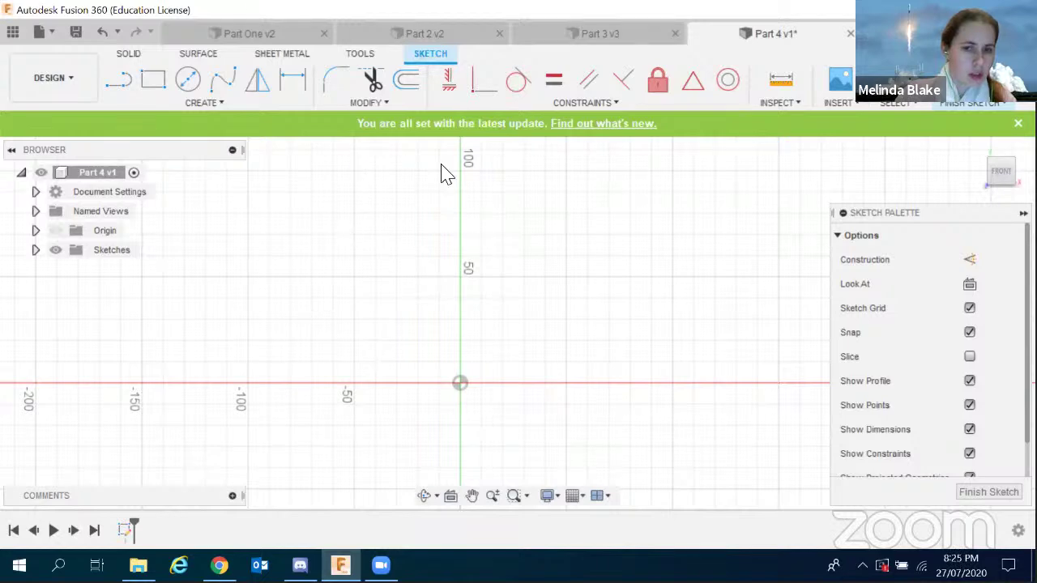
# Project the X and Y origin axes into the sketch.
pyautogui.press('p')
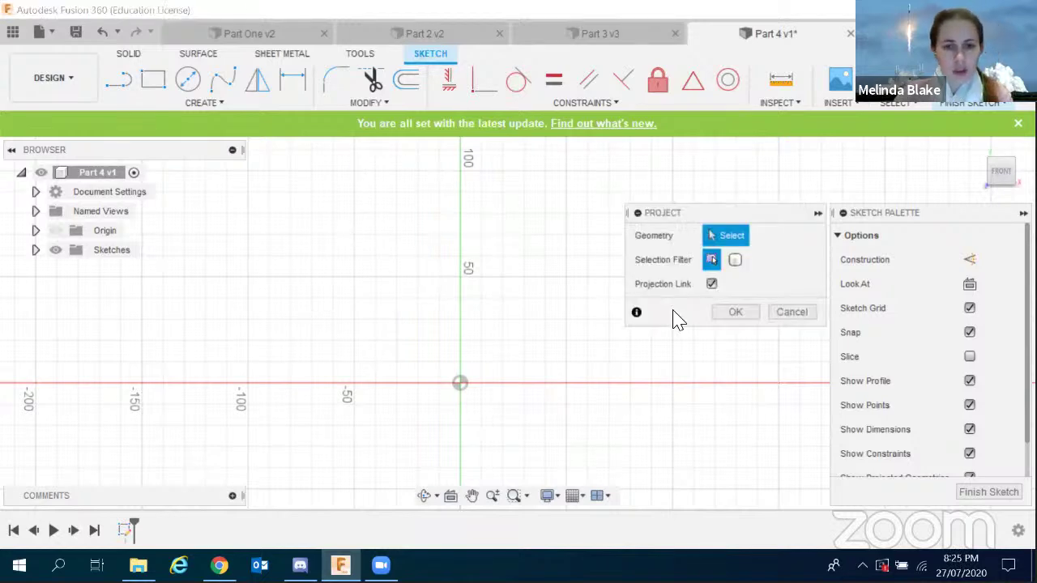
pyautogui.click(36, 231)
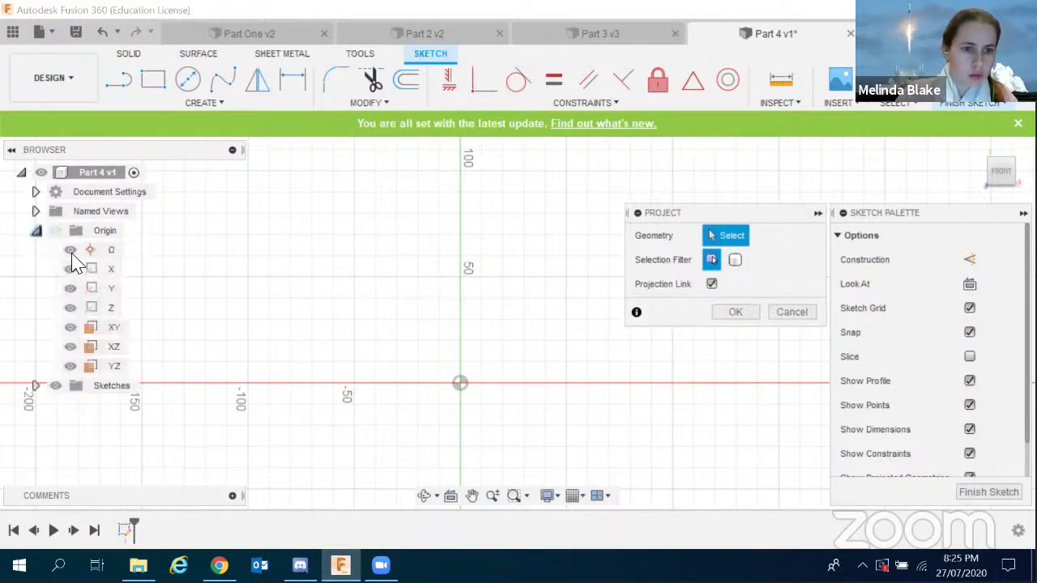
pyautogui.click(105, 269)
pyautogui.click(111, 288)
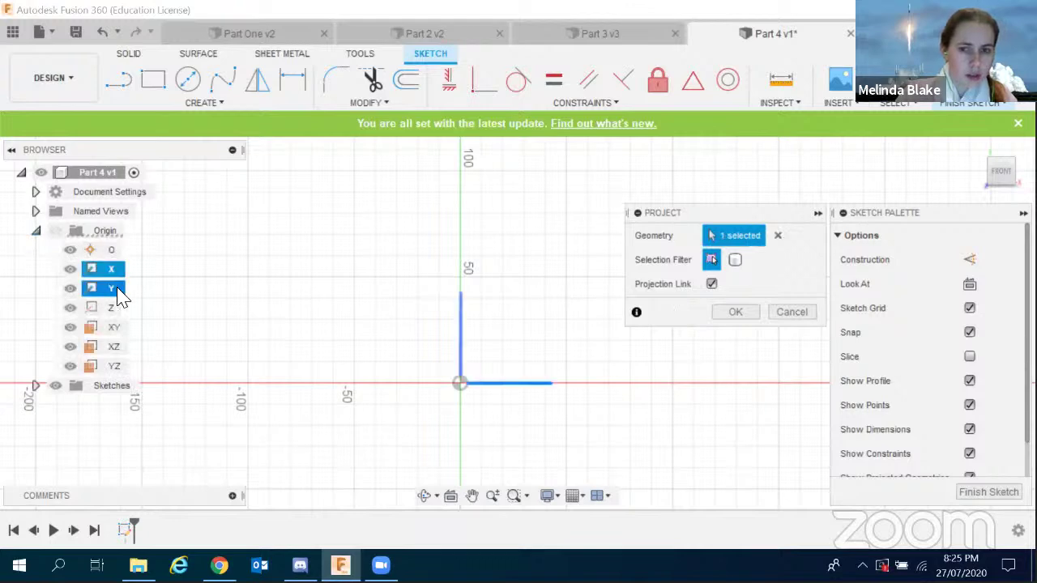
pyautogui.click(731, 311)
pyautogui.scroll(-1, 773, 312)
pyautogui.scroll(-1, 771, 302)
pyautogui.scroll(2, 515, 302)
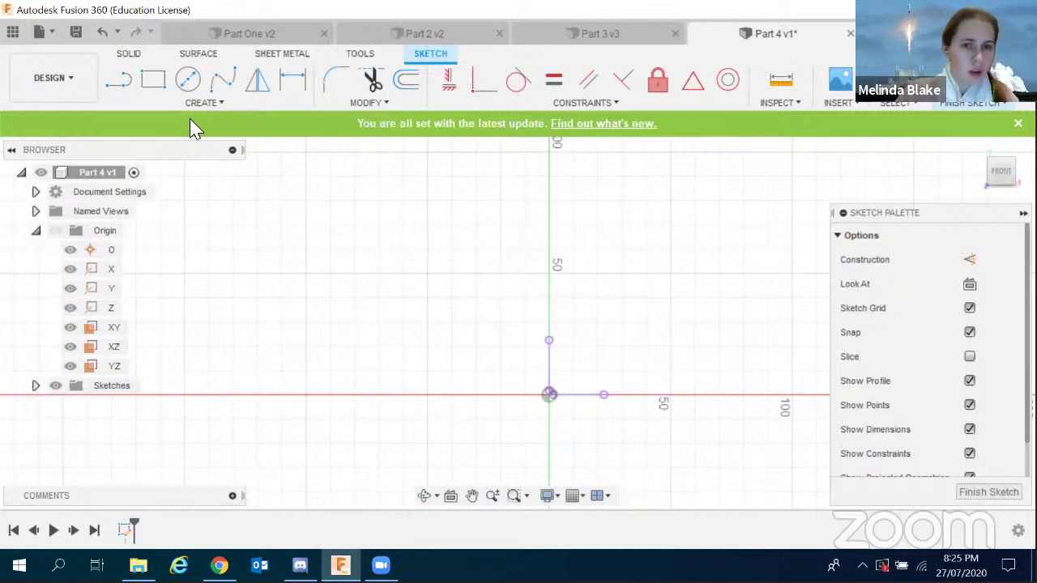
# Draw a vertical line about 36 mm long upward from the origin along the Y axis.
pyautogui.click(123, 82)
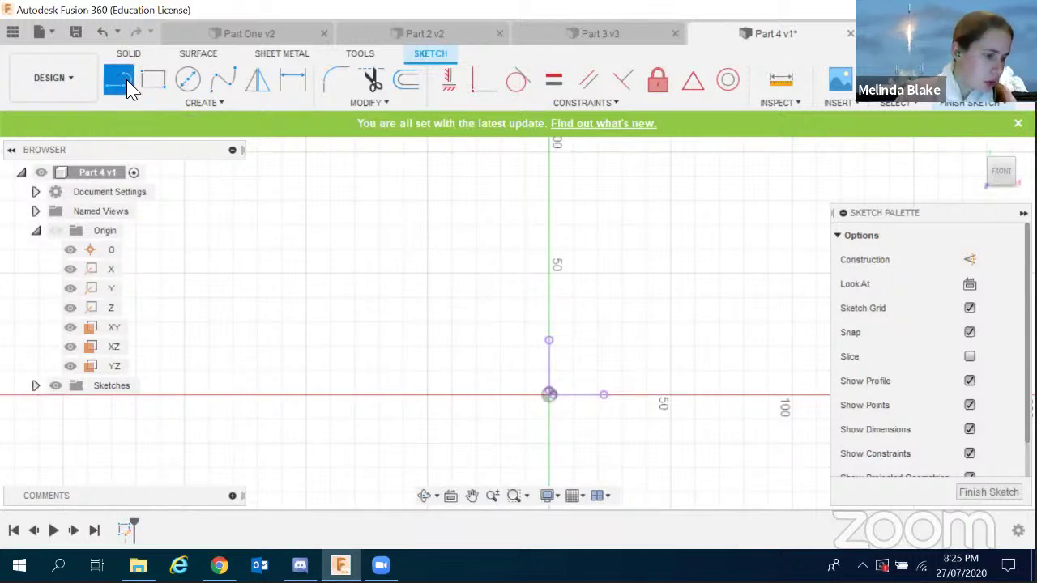
pyautogui.scroll(3, 554, 405)
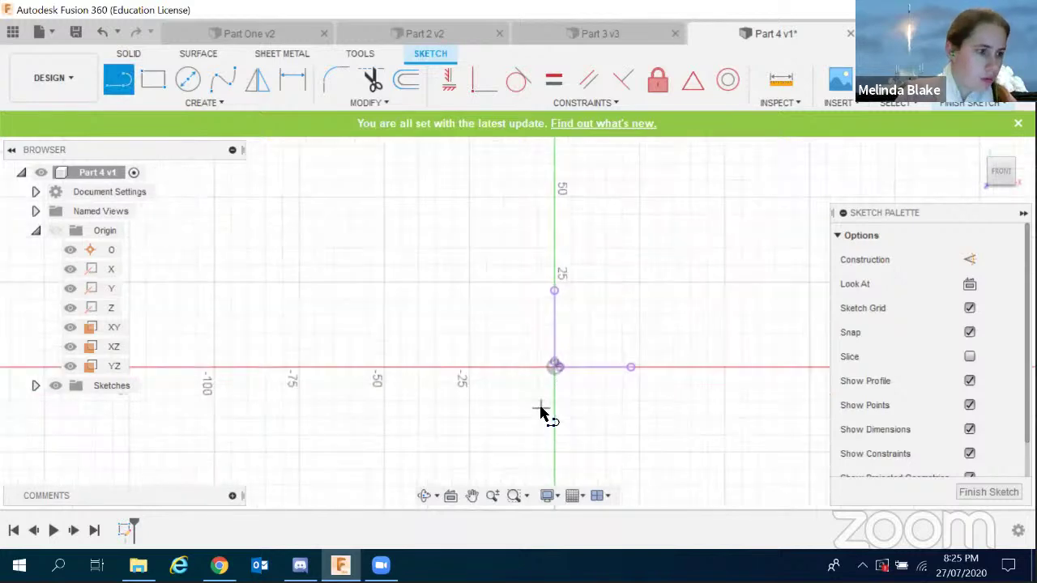
pyautogui.scroll(-4, 540, 421)
pyautogui.scroll(5, 541, 393)
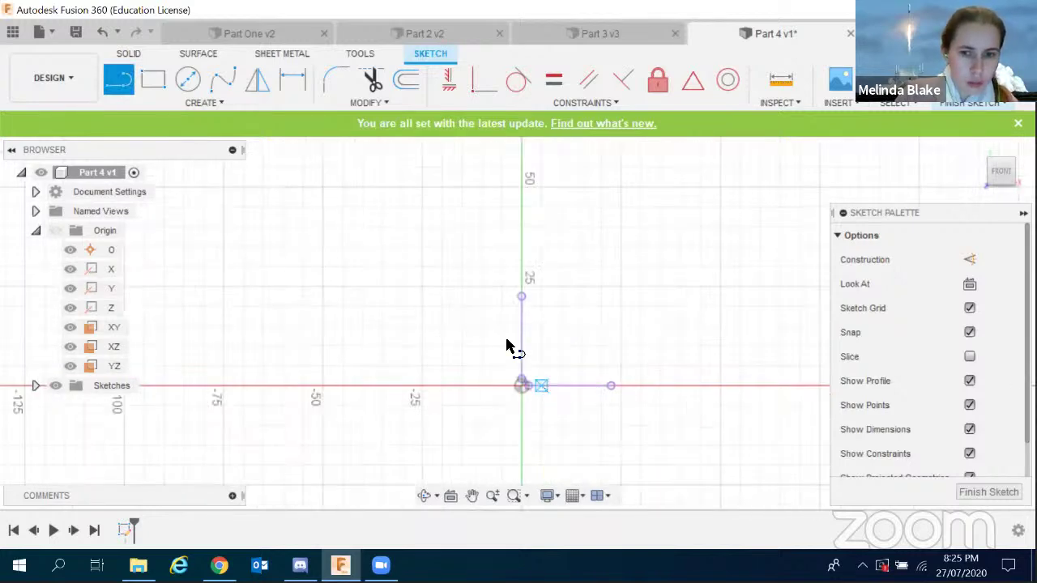
pyautogui.click(516, 396)
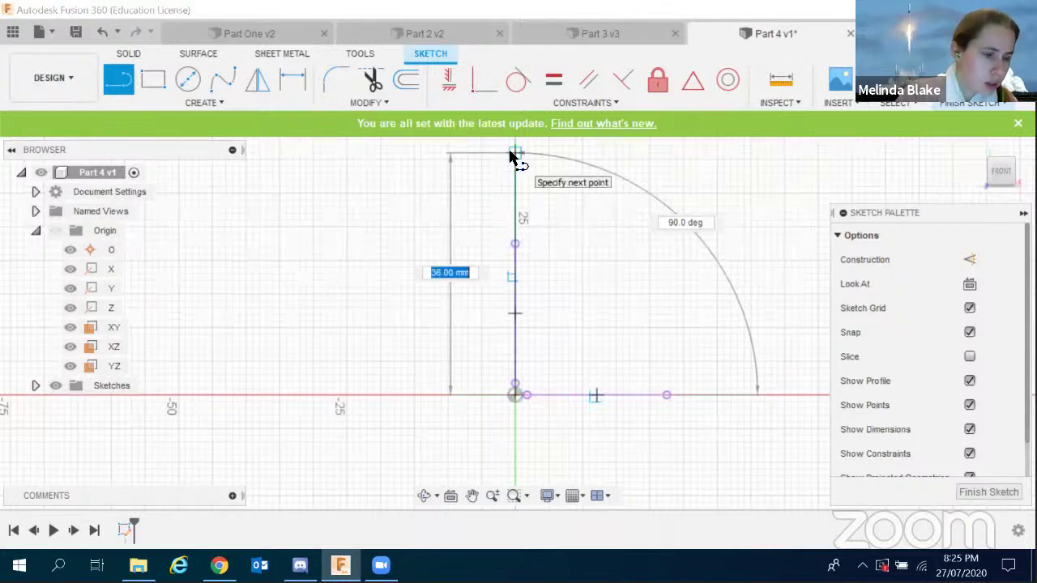
pyautogui.click(511, 154)
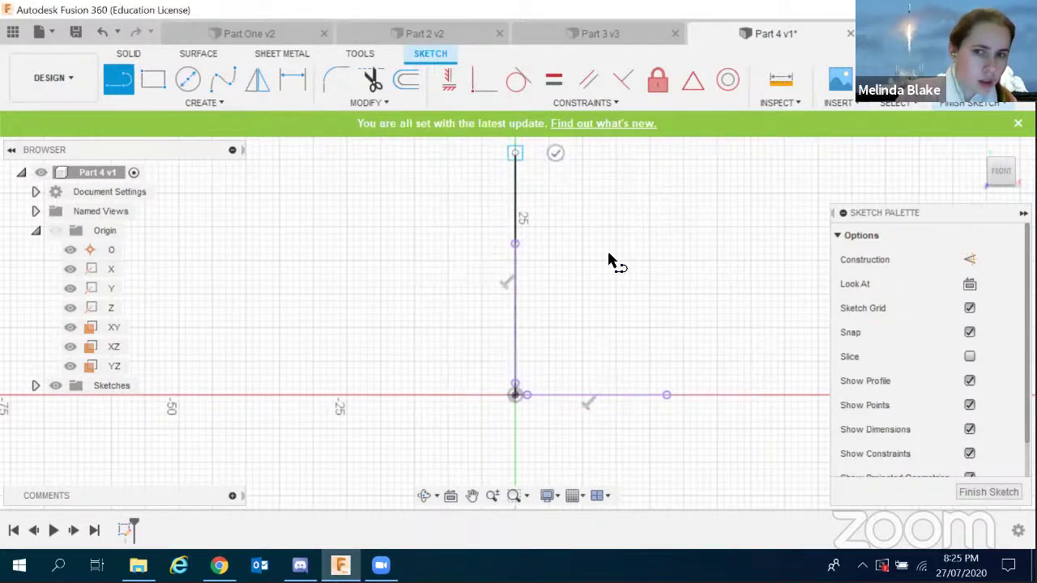
pyautogui.scroll(-3, 616, 275)
pyautogui.press('Escape')
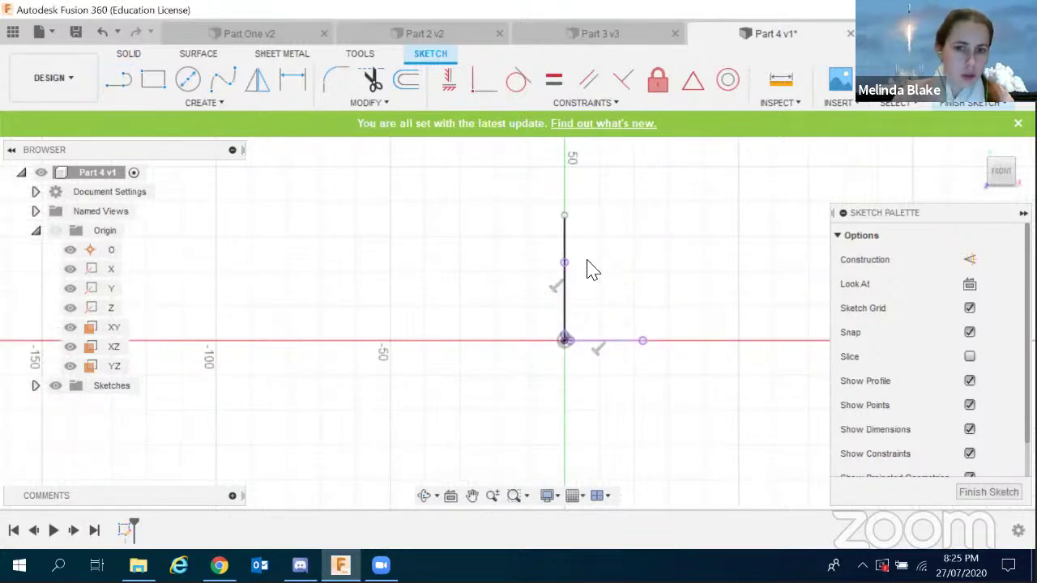
# Dimension the vertical line rising from the origin and set its length to 25 mm.
pyautogui.scroll(4, 586, 268)
pyautogui.press('d')
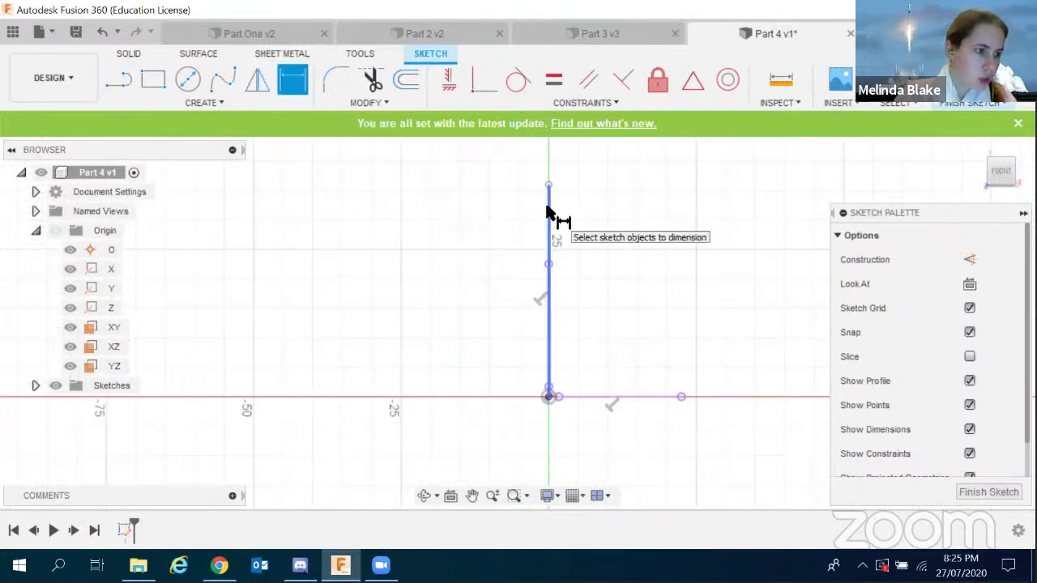
pyautogui.click(550, 214)
pyautogui.click(599, 243)
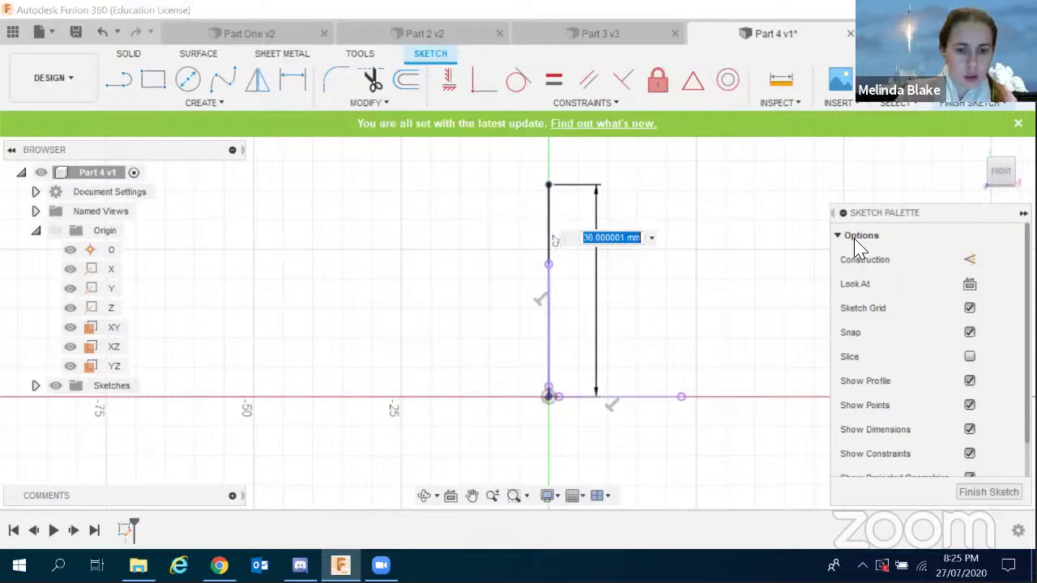
pyautogui.write('25')
pyautogui.press('Return')
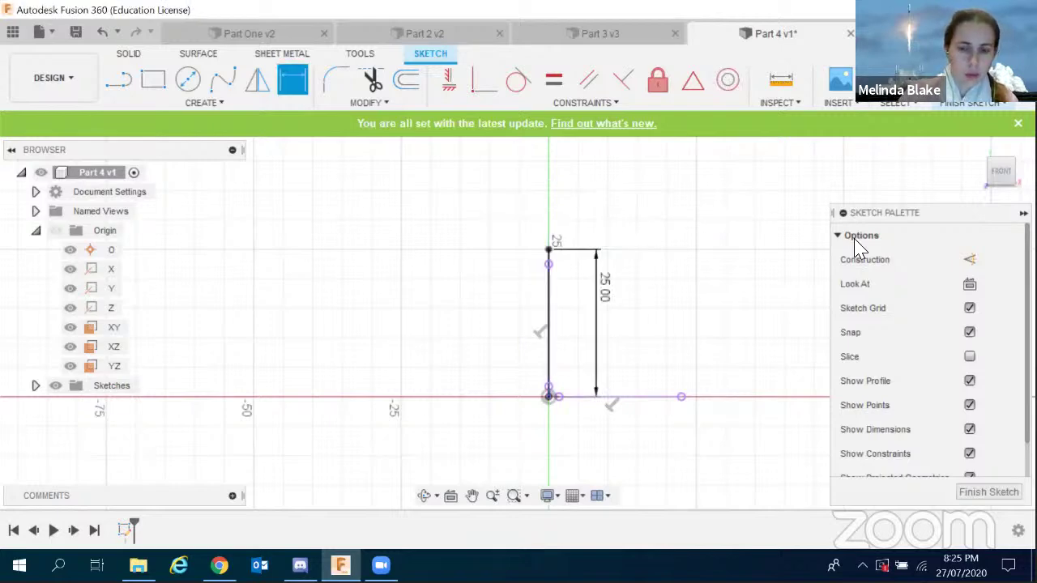
# Draw a quarter-circle centre-point arc centred on the vertical line, from the line's upper end round to its left side.
pyautogui.scroll(2, 541, 389)
pyautogui.scroll(1, 541, 389)
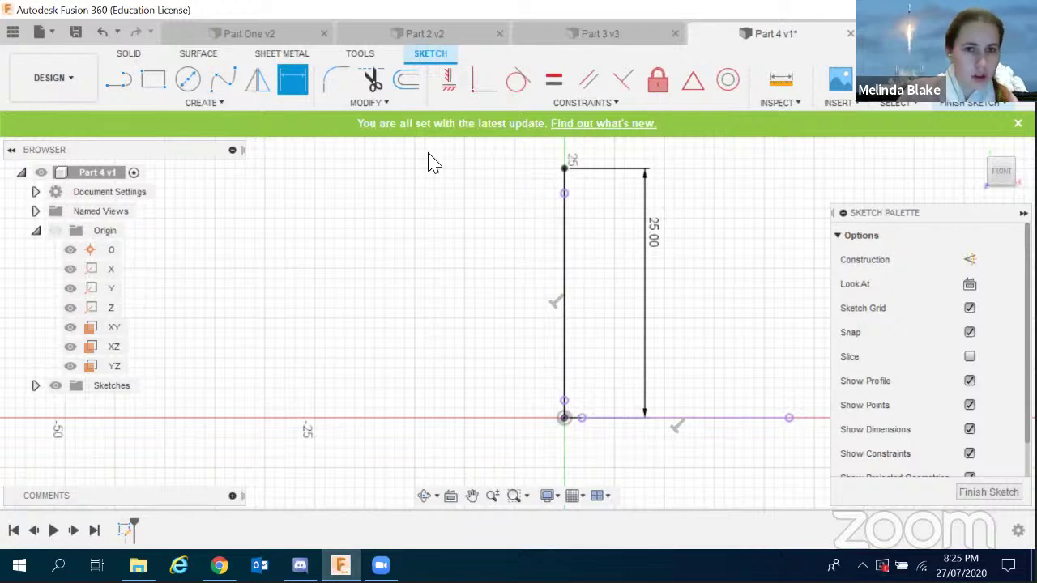
pyautogui.click(203, 105)
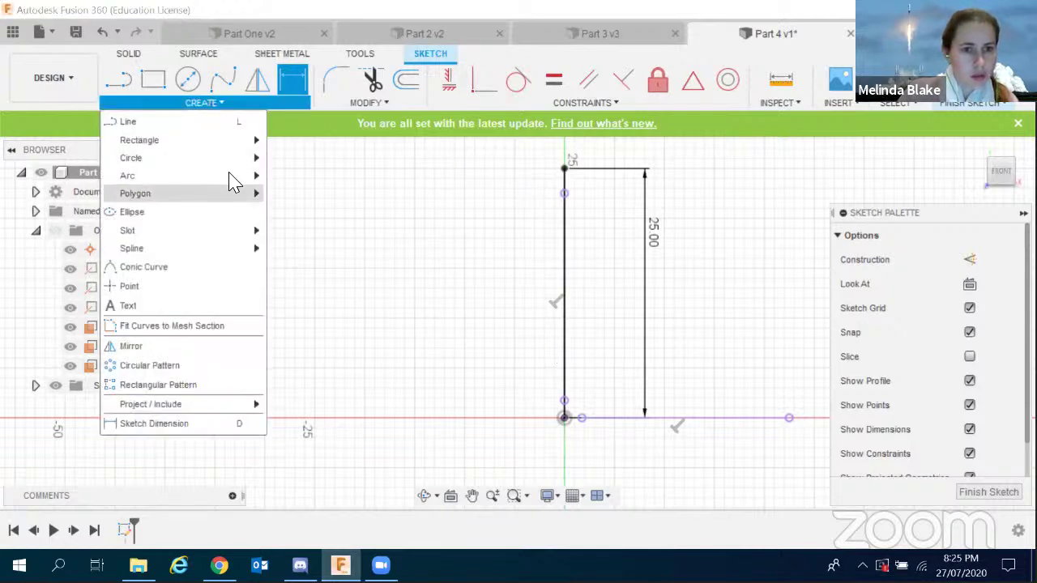
pyautogui.moveTo(231, 180)
pyautogui.click(301, 198)
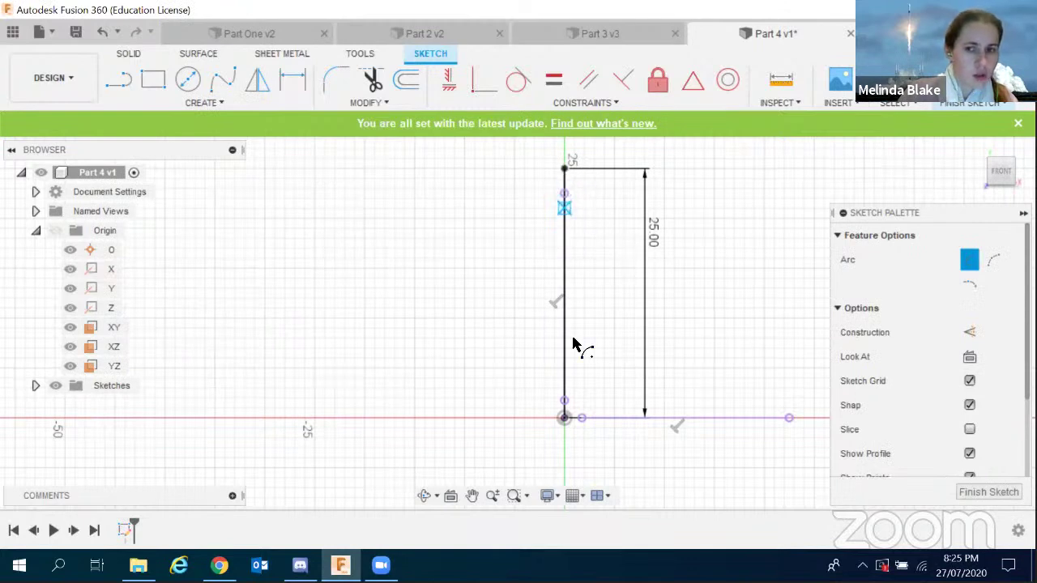
pyautogui.click(565, 210)
pyautogui.click(565, 170)
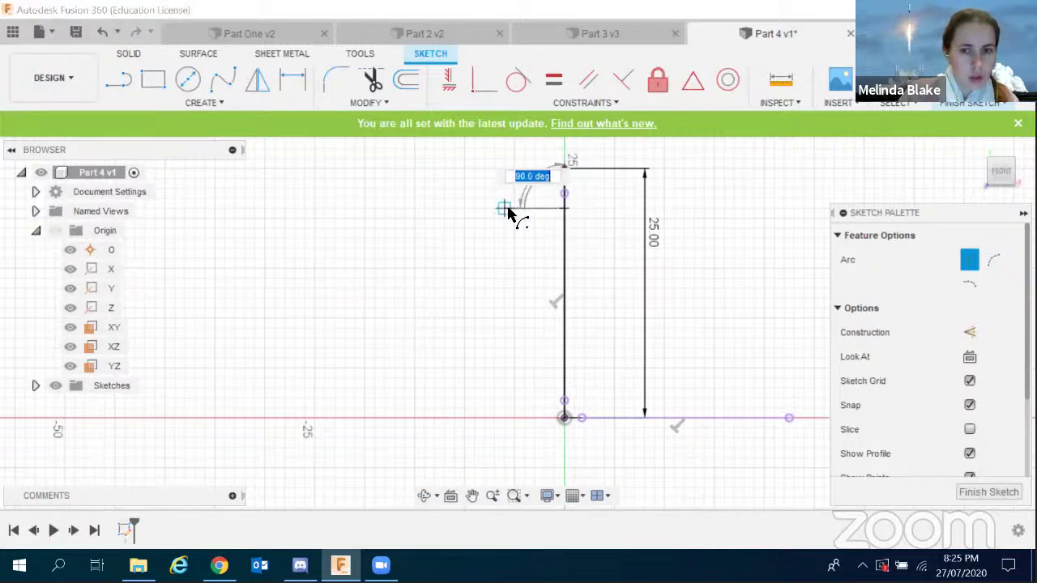
pyautogui.click(512, 212)
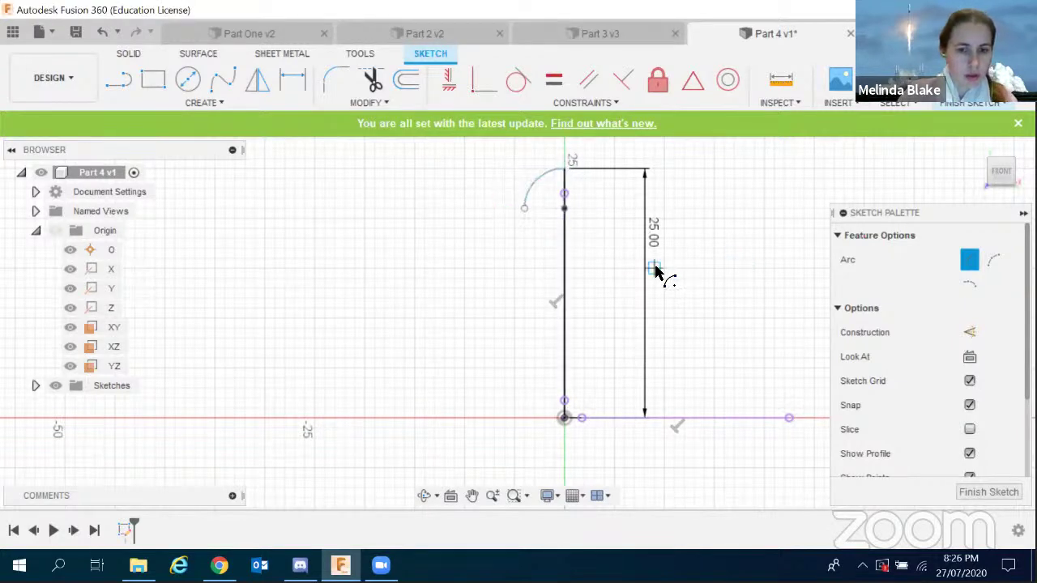
pyautogui.press('Escape')
# Draw a short vertical line down from the arc's free end, followed by a horizontal shoulder about 2 mm inward.
pyautogui.click(118, 80)
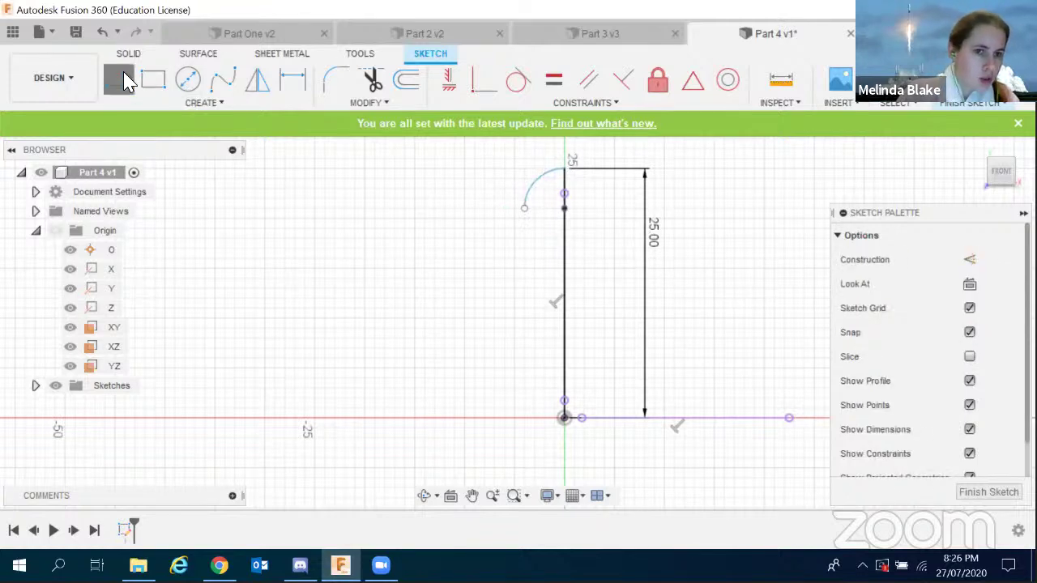
pyautogui.click(525, 209)
pyautogui.click(525, 238)
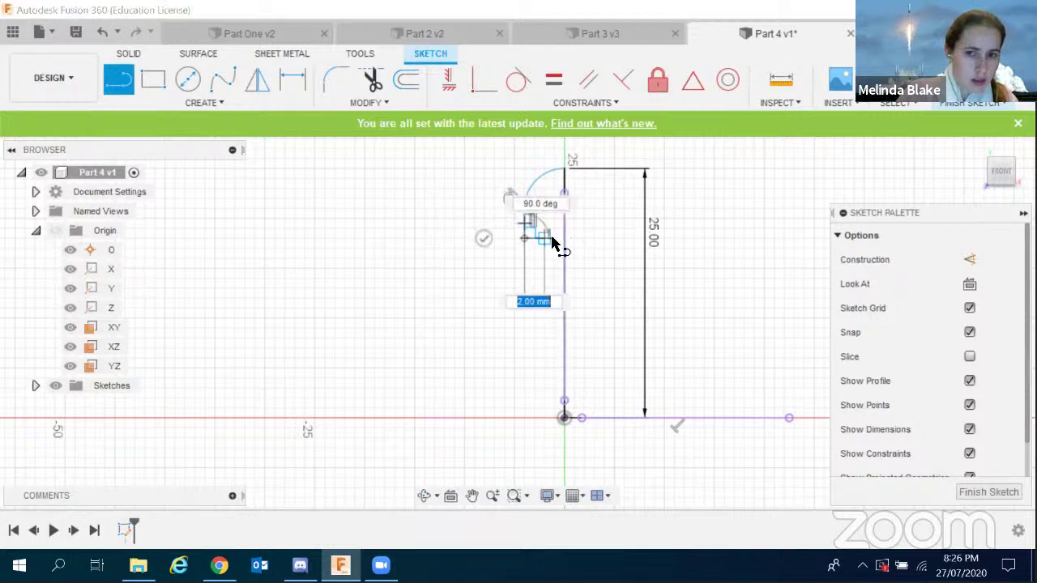
pyautogui.scroll(3, 554, 243)
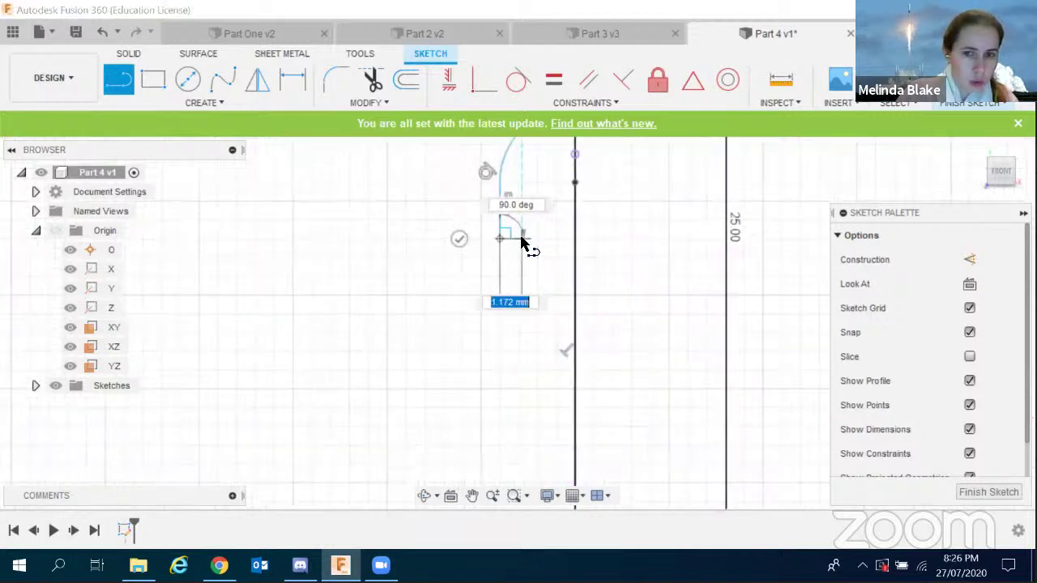
pyautogui.click(535, 240)
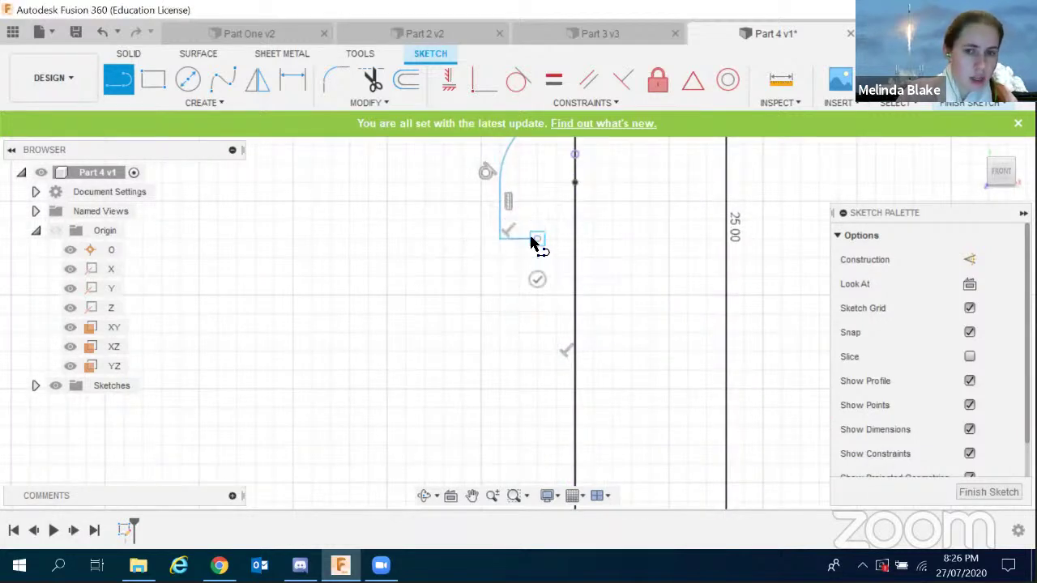
# Continue the outline with a straight neck and two outward steps down to the X axis, closing the profile at the origin.
pyautogui.scroll(-2, 531, 243)
pyautogui.moveTo(538, 238); pyautogui.dragTo(543, 388)
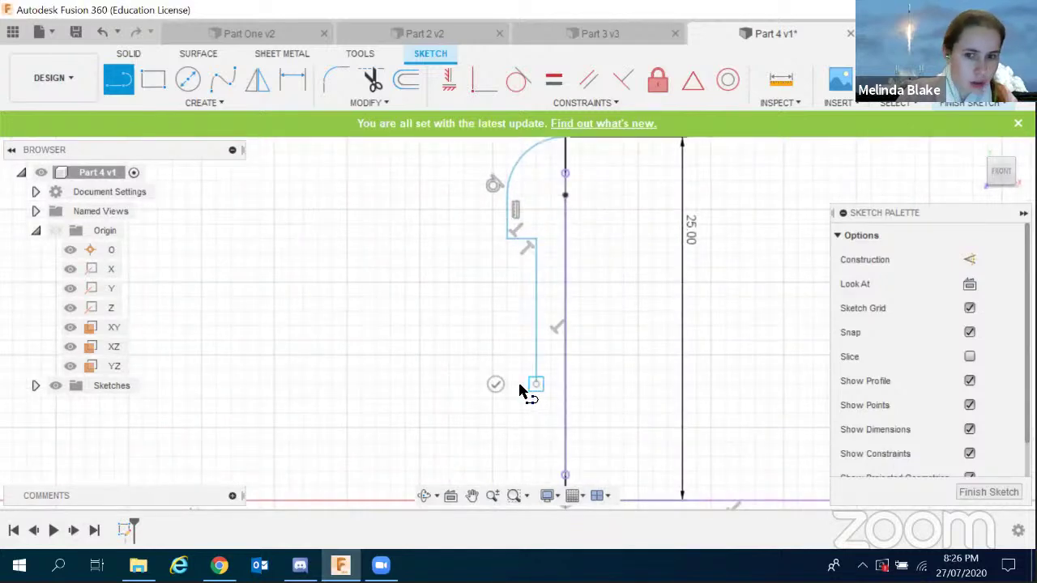
pyautogui.click(512, 386)
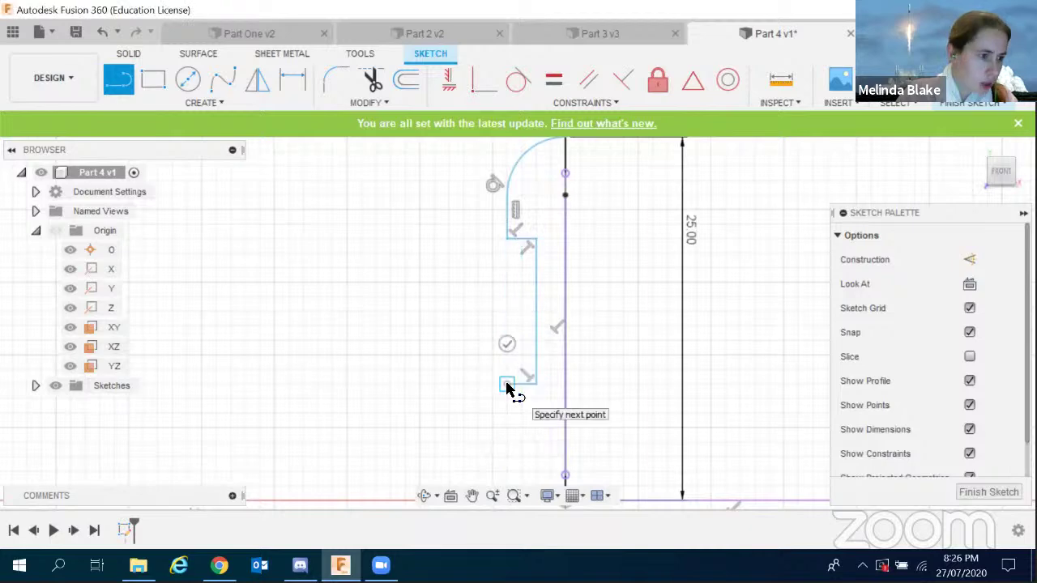
pyautogui.scroll(-2, 509, 391)
pyautogui.click(512, 423)
pyautogui.scroll(2, 511, 426)
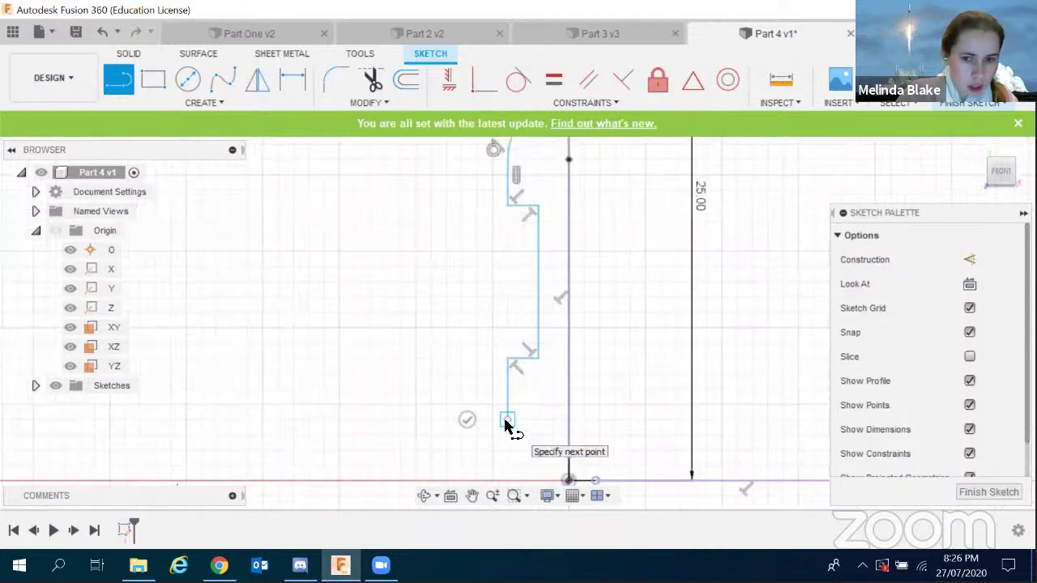
pyautogui.click(492, 480)
pyautogui.click(569, 480)
pyautogui.scroll(-2, 589, 392)
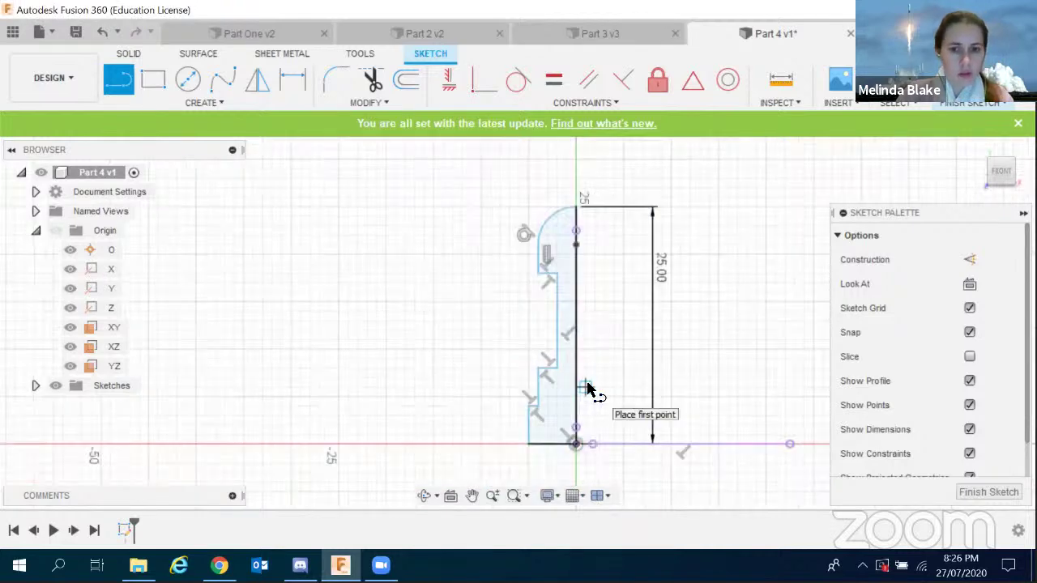
pyautogui.press('Escape')
# Dimension the arc at the pin's head and set its radius to 3 mm.
pyautogui.scroll(2, 659, 371)
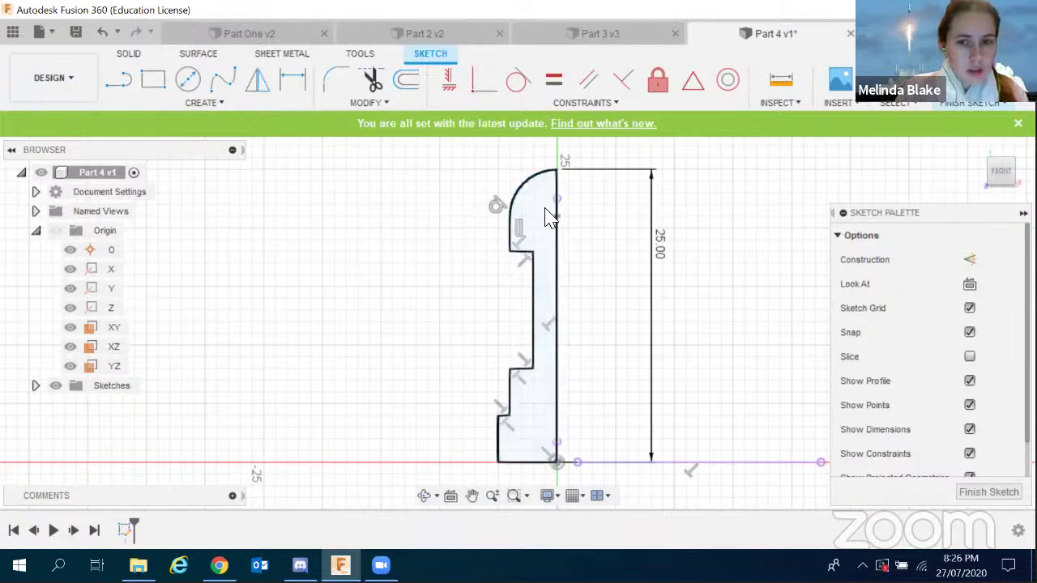
pyautogui.press('d')
pyautogui.click(525, 182)
pyautogui.click(510, 167)
pyautogui.write('3')
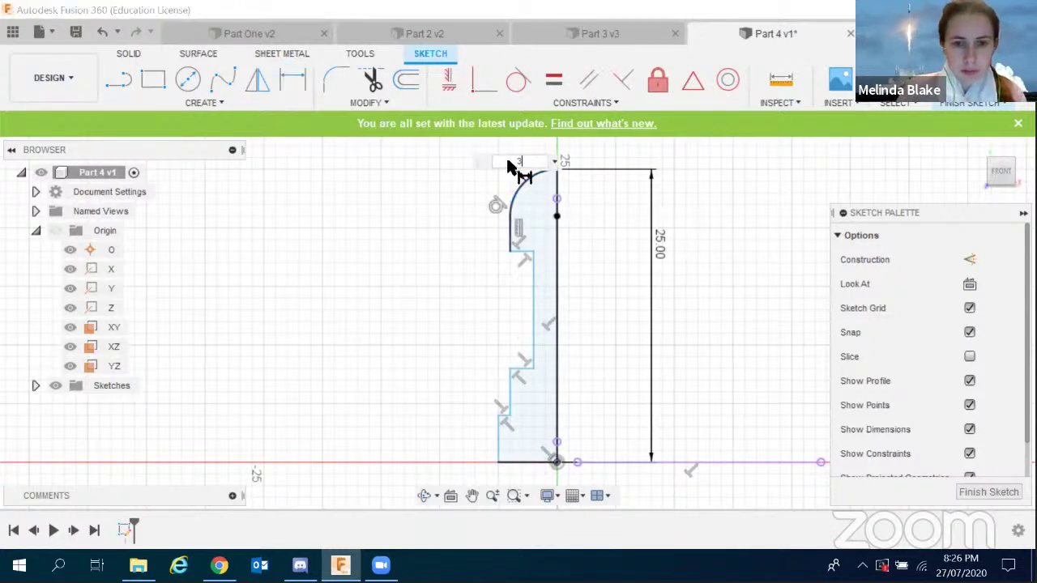
pyautogui.press('Return')
# Dimension the horizontal shoulder below the rounded head at 1 mm.
pyautogui.scroll(-2, 437, 241)
pyautogui.scroll(3, 508, 305)
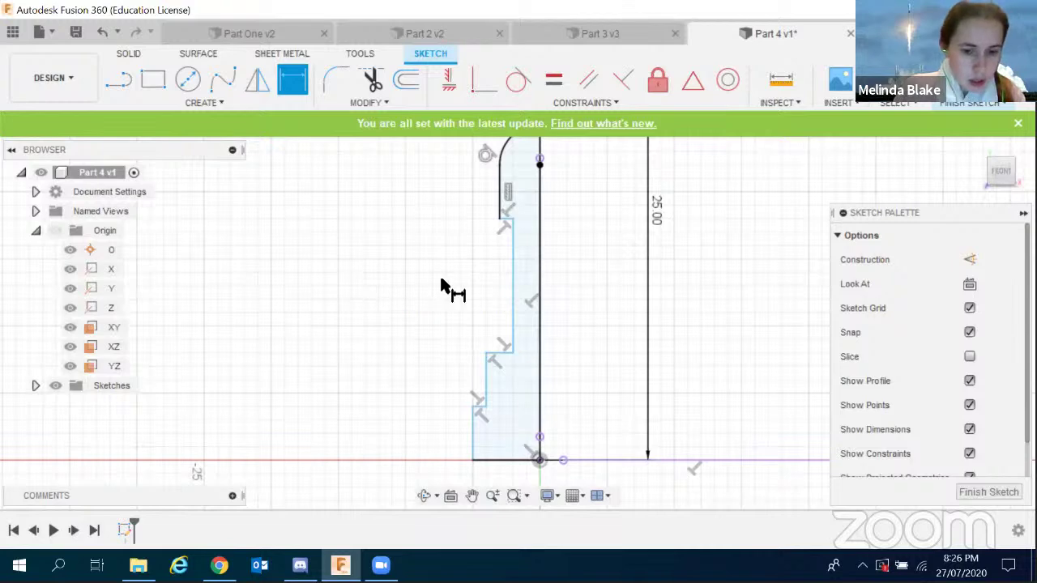
pyautogui.scroll(3, 503, 217)
pyautogui.click(498, 202)
pyautogui.click(508, 175)
pyautogui.press('Return')
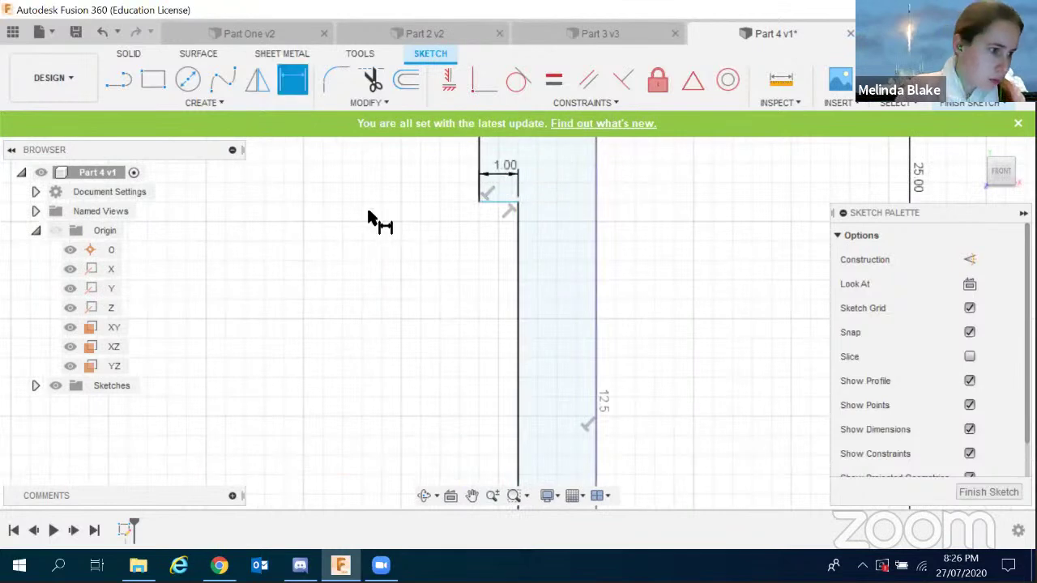
# Draw a line across the neck recess, joining the outer corner of the head's shoulder to the outer corner of the step below.
pyautogui.scroll(-3, 442, 240)
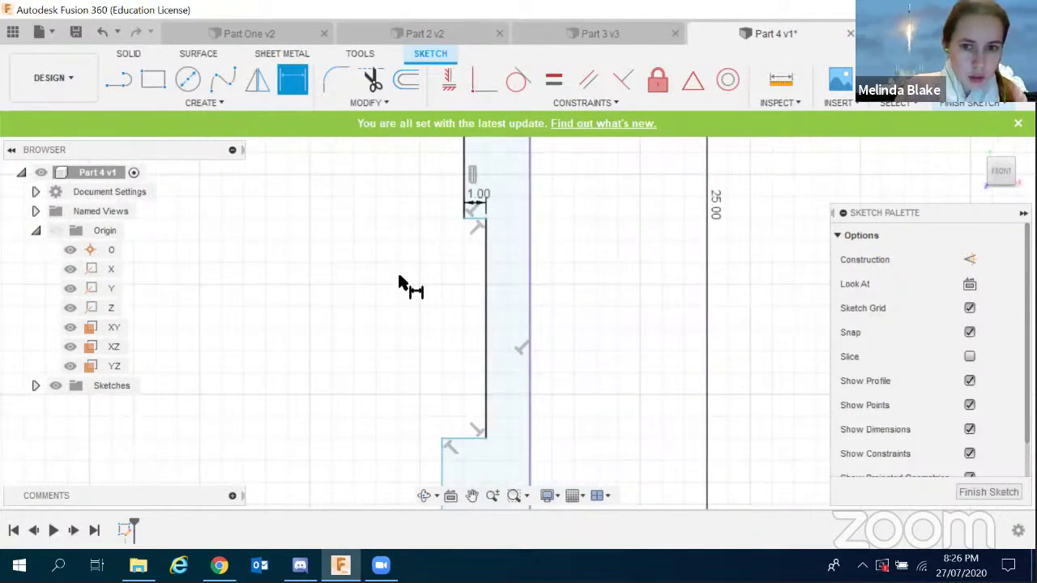
pyautogui.scroll(-2, 362, 215)
pyautogui.scroll(-1, 467, 390)
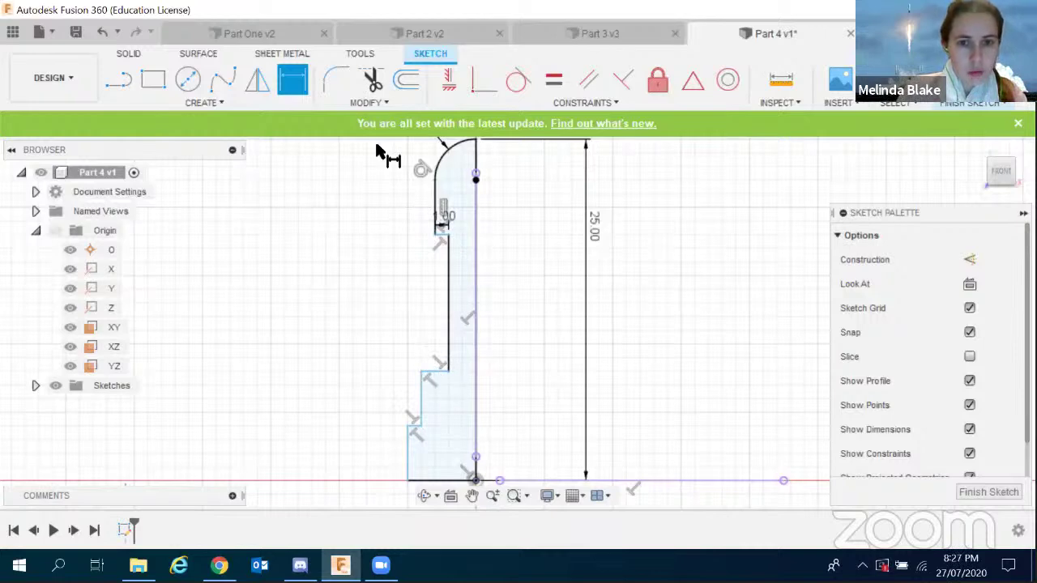
pyautogui.click(125, 81)
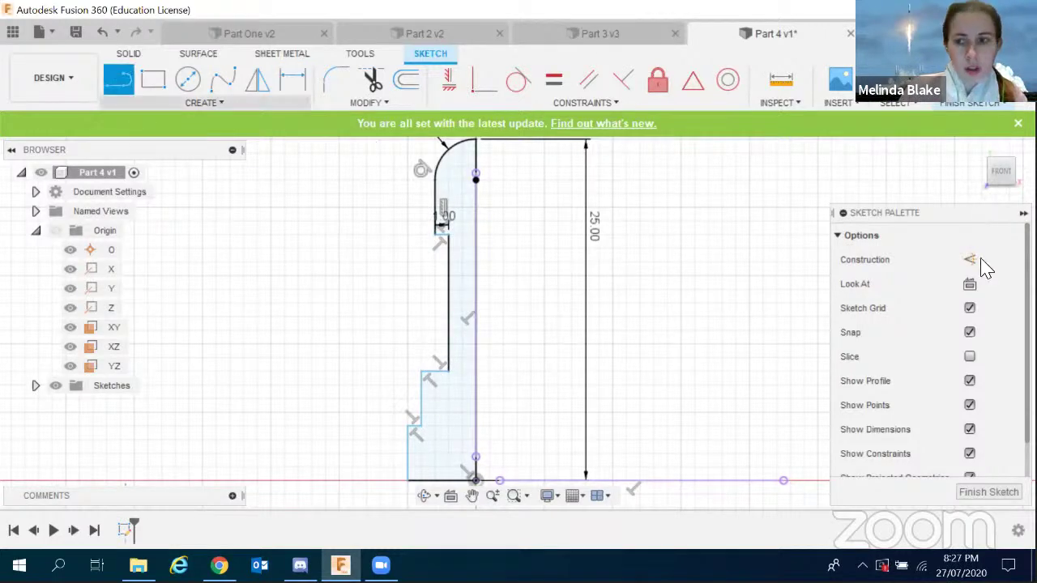
pyautogui.click(961, 259)
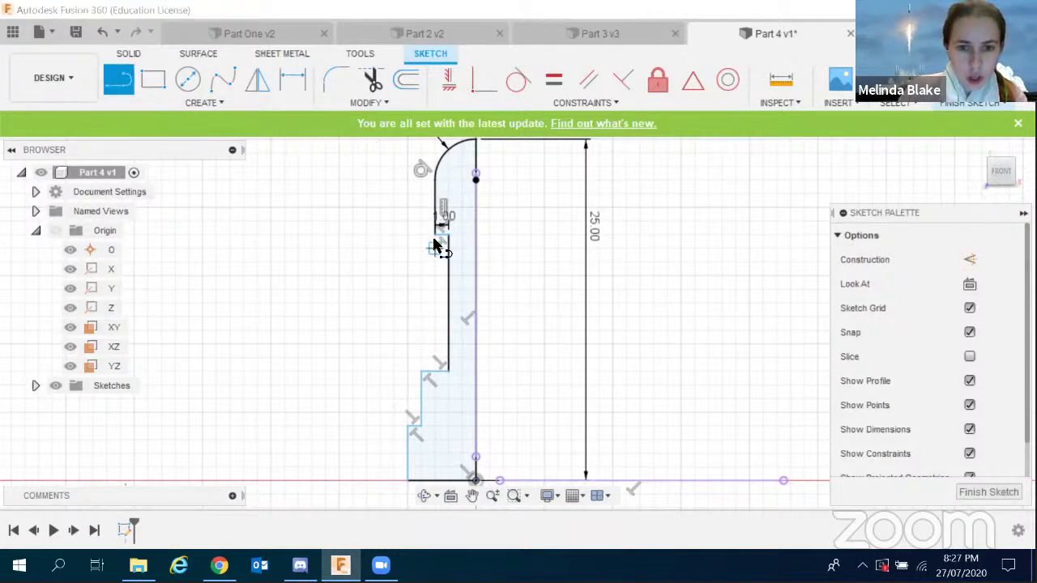
pyautogui.click(422, 371)
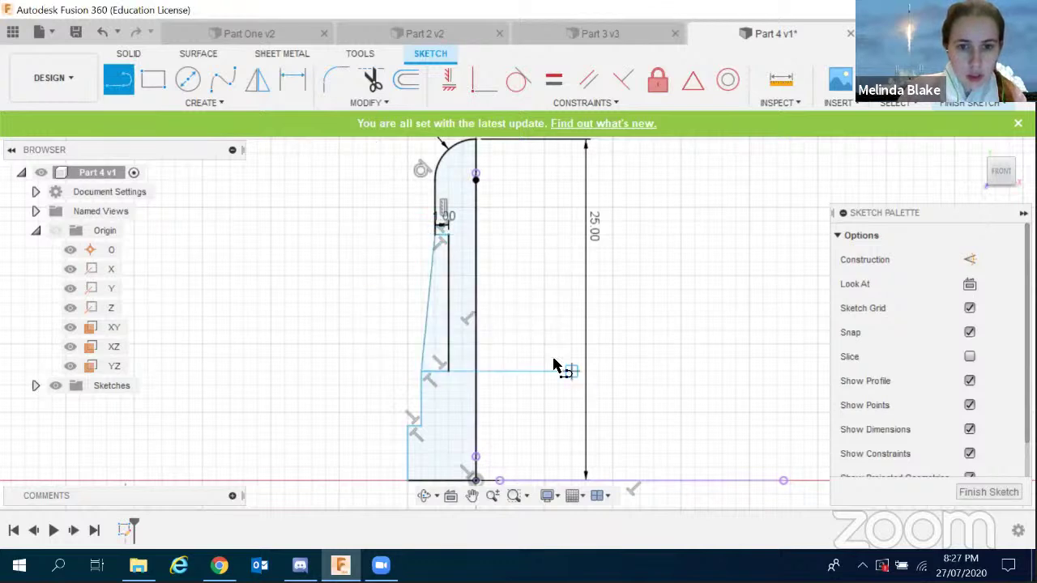
pyautogui.press('Escape')
# Convert the line across the neck recess to construction geometry and constrain it vertical.
pyautogui.click(429, 319)
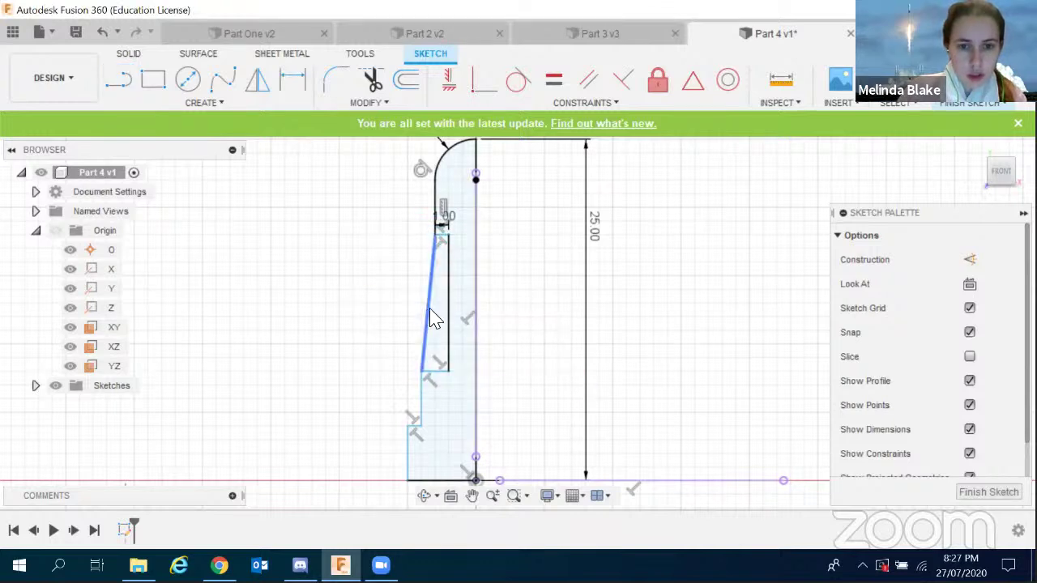
pyautogui.click(970, 259)
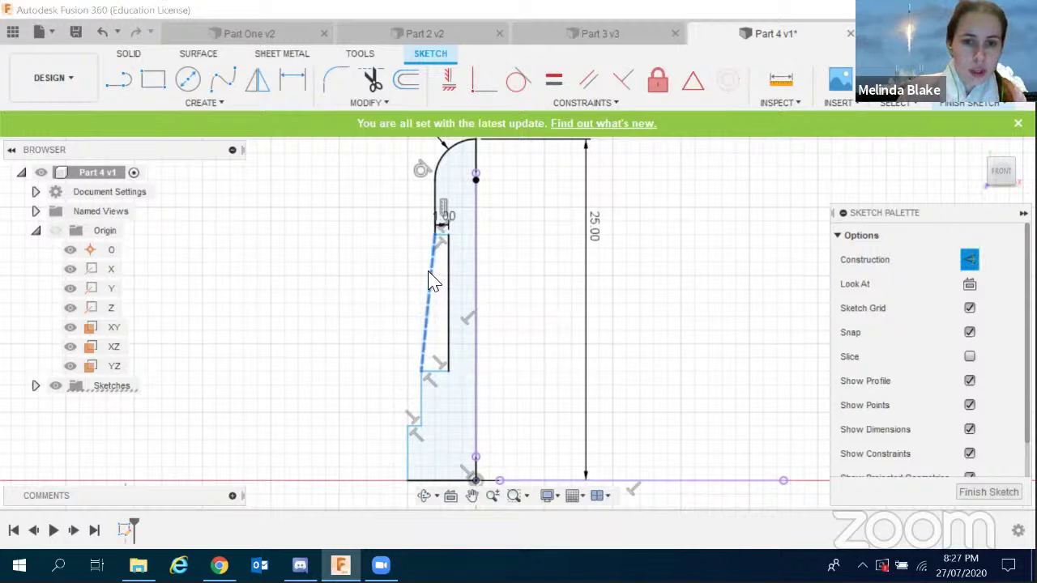
pyautogui.click(449, 79)
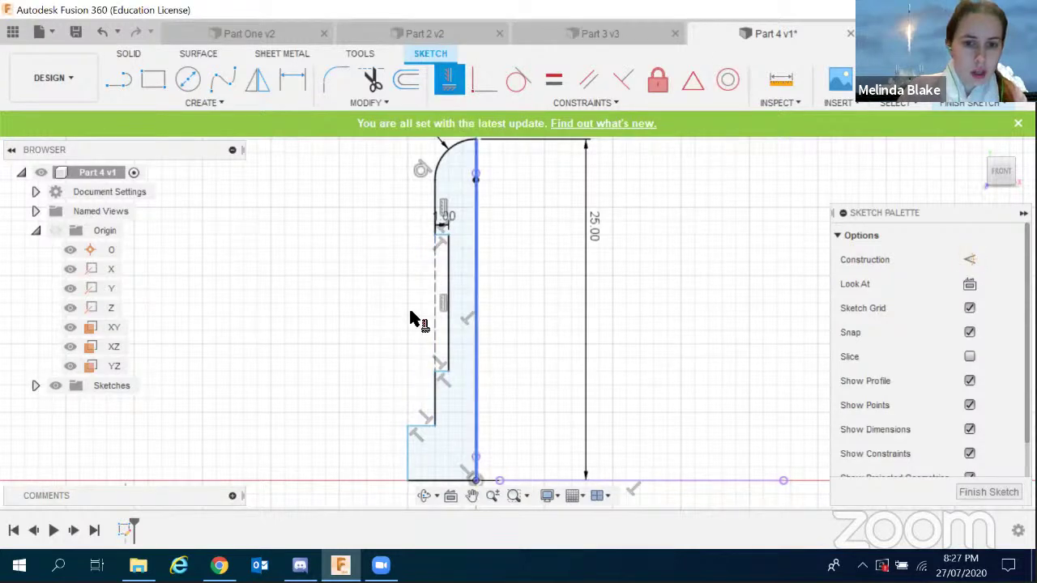
# Dimension the vertical distance from the top of the head to the shoulder at 7 mm.
pyautogui.scroll(-2, 399, 281)
pyautogui.scroll(1, 459, 420)
pyautogui.scroll(-1, 459, 406)
pyautogui.scroll(1, 462, 289)
pyautogui.scroll(1, 464, 296)
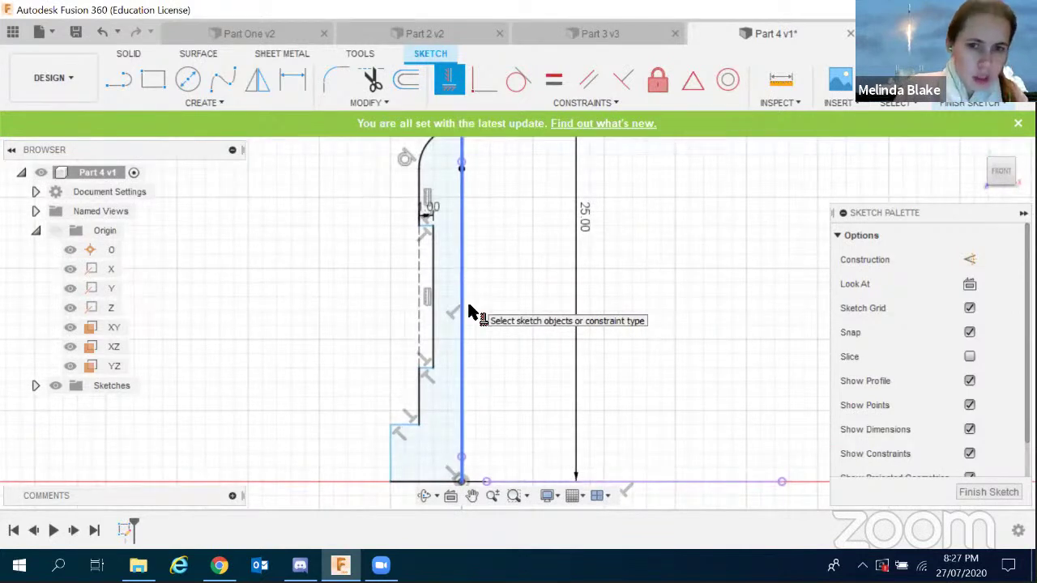
pyautogui.scroll(-2, 468, 293)
pyautogui.scroll(-1, 489, 232)
pyautogui.scroll(2, 485, 160)
pyautogui.press('d')
pyautogui.click(458, 166)
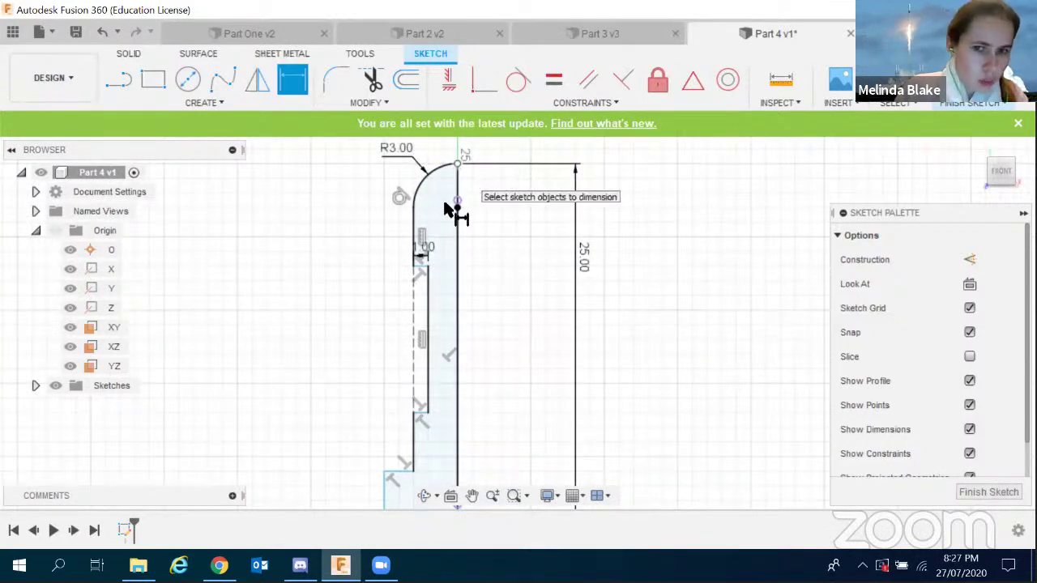
pyautogui.click(428, 267)
pyautogui.click(539, 275)
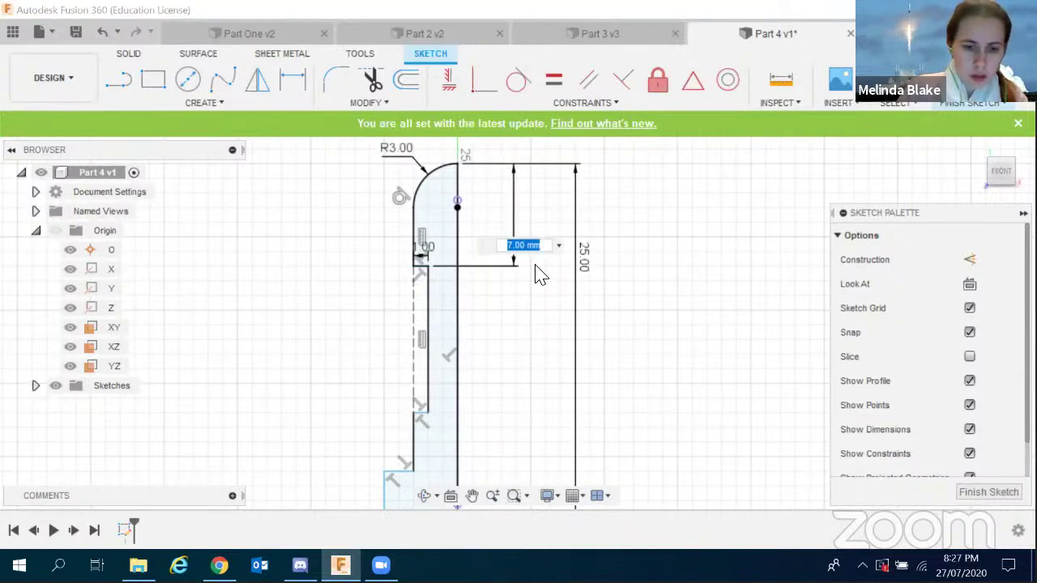
pyautogui.press('Return')
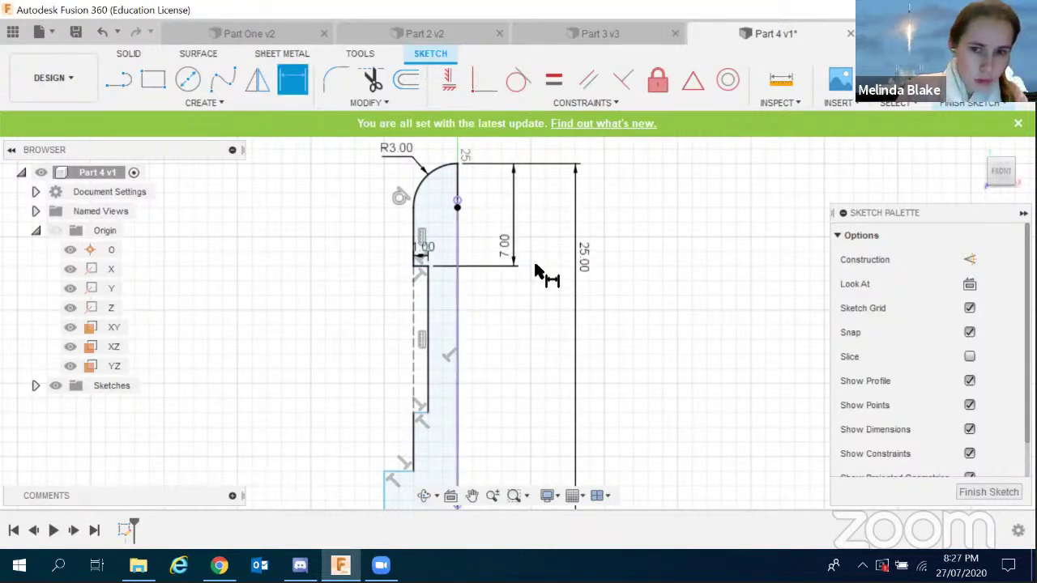
# Dimension the vertical neck line and set its length to 11 mm.
pyautogui.scroll(-2, 454, 294)
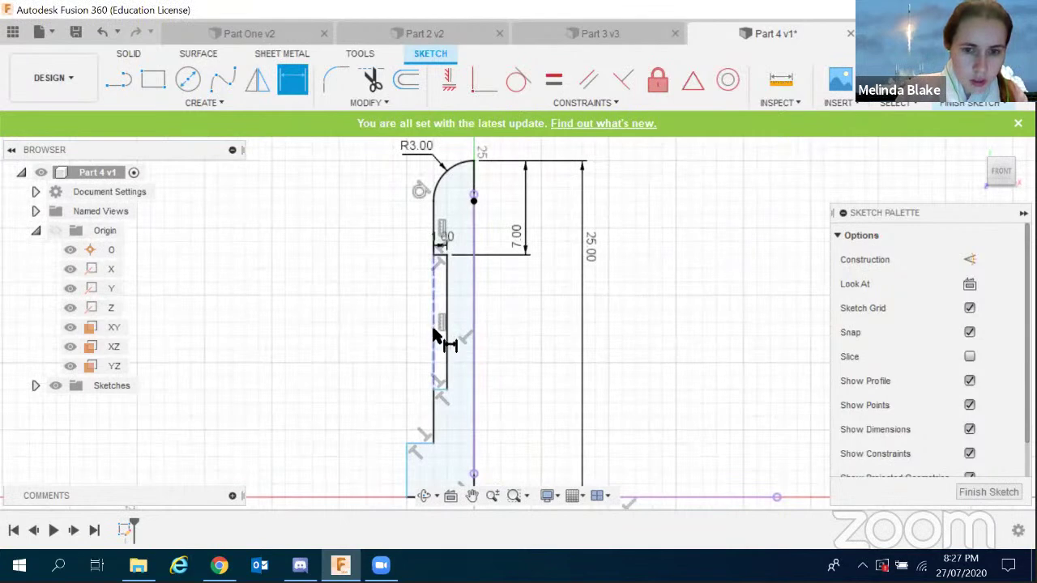
pyautogui.click(446, 342)
pyautogui.click(515, 336)
pyautogui.write('11')
pyautogui.press('Return')
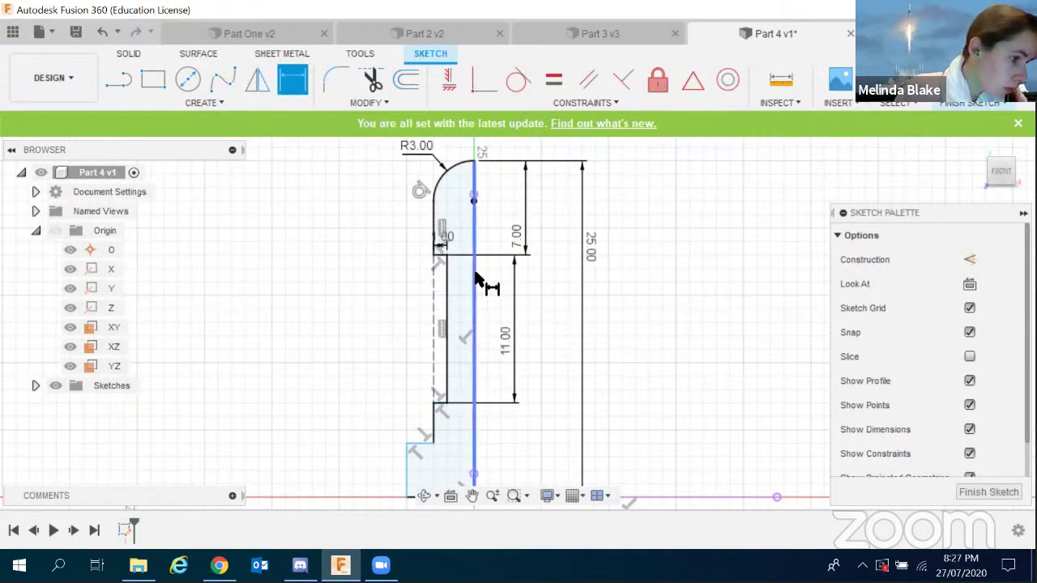
pyautogui.scroll(-2, 491, 417)
pyautogui.scroll(3, 429, 359)
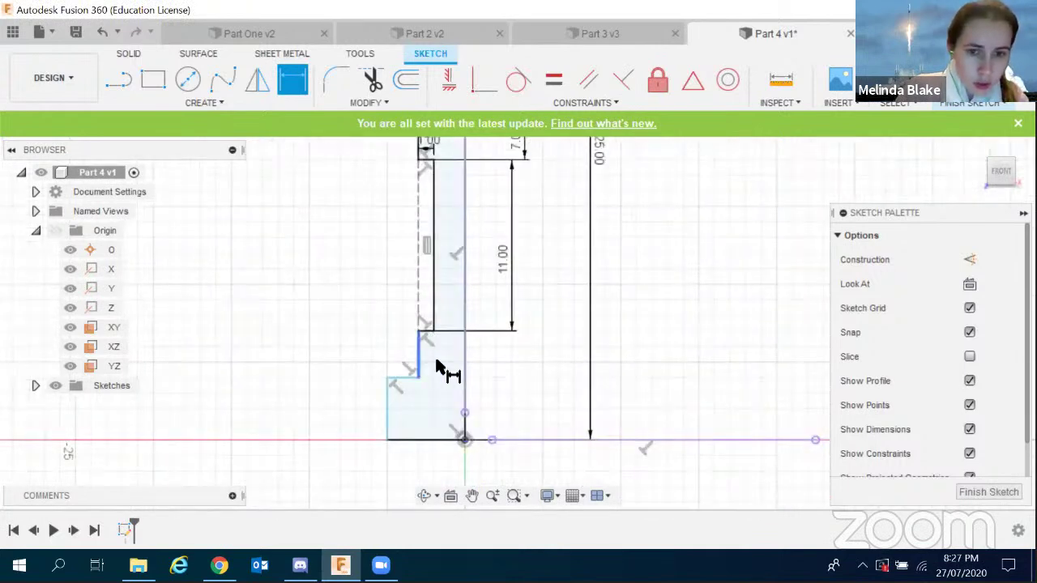
# Dimension the vertical edge of the step just below the neck and set its length to 4 mm.
pyautogui.click(436, 367)
pyautogui.click(497, 369)
pyautogui.write('4')
pyautogui.press('Return')
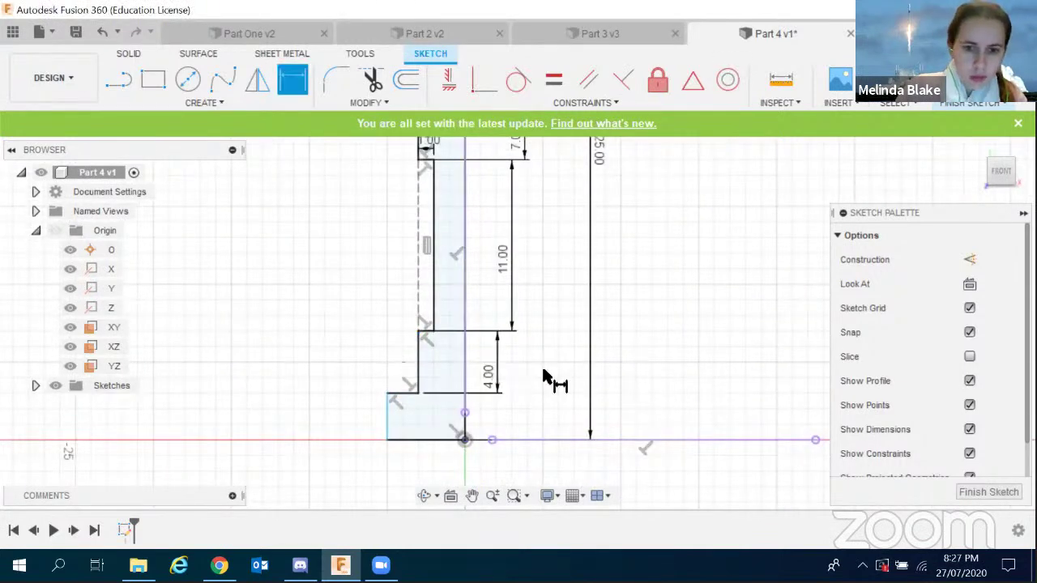
# Try to dimension the height of the base flange's outer vertical edge.
pyautogui.click(389, 433)
pyautogui.click(354, 426)
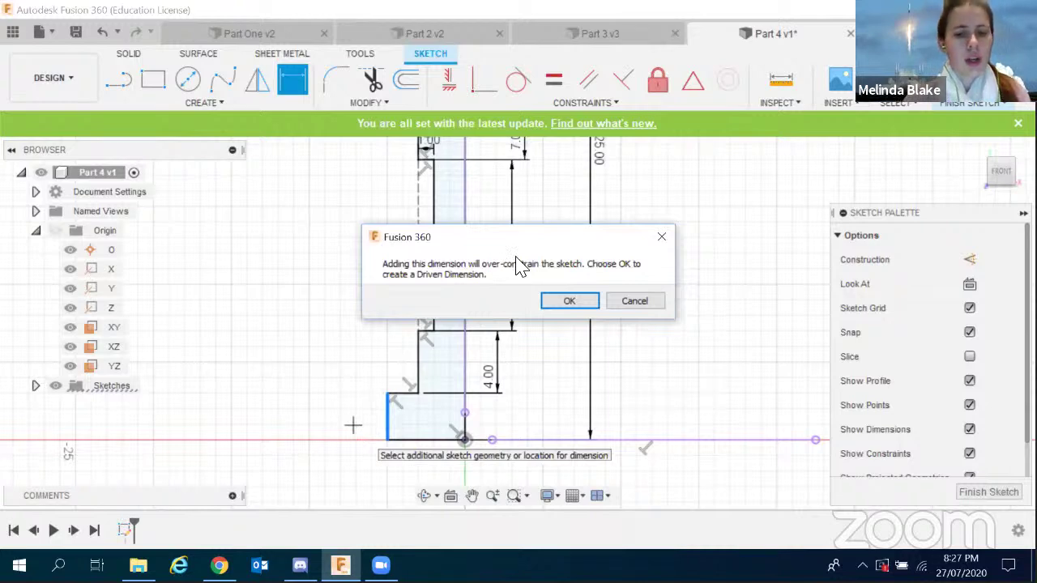
pyautogui.click(647, 303)
# Check the base diameter on the pin drawing in Google Slides, and dimension the profile's bottom edge in Fusion 360 at 7/2 (3.5 mm).
pyautogui.scroll(-1, 616, 364)
pyautogui.scroll(-3, 453, 421)
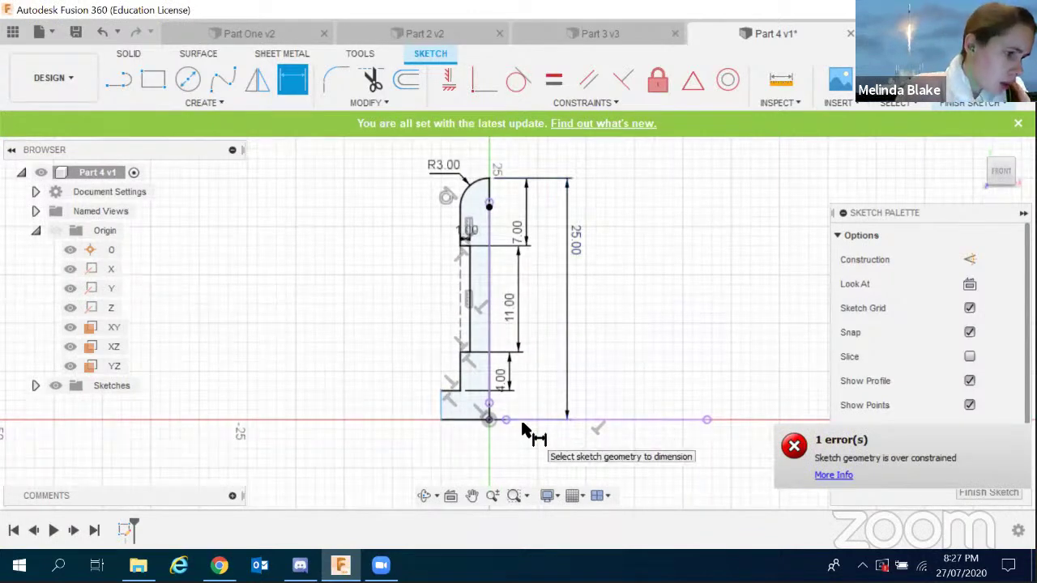
pyautogui.scroll(1, 377, 322)
pyautogui.scroll(-1, 376, 322)
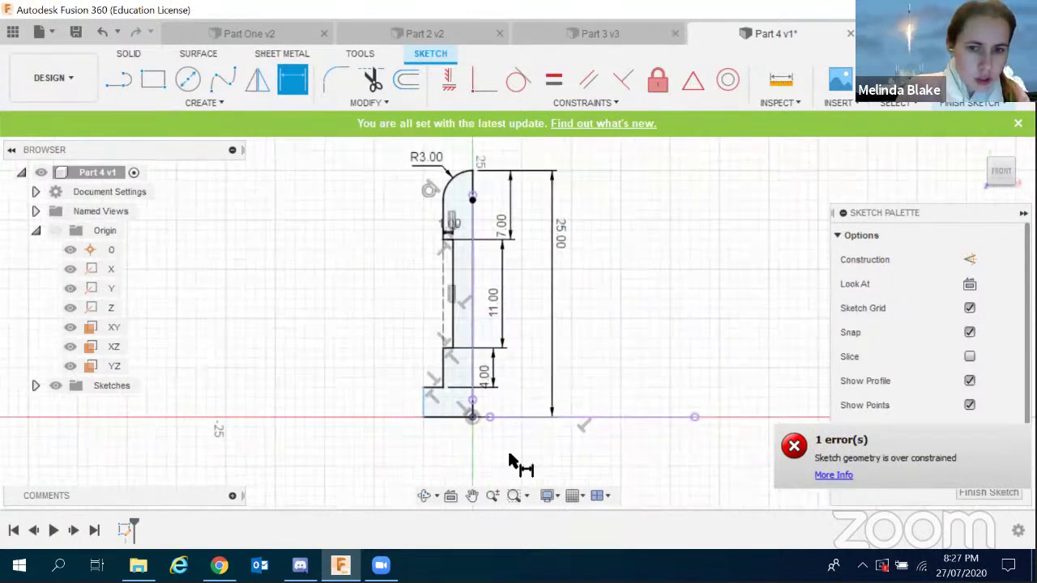
pyautogui.scroll(2, 475, 433)
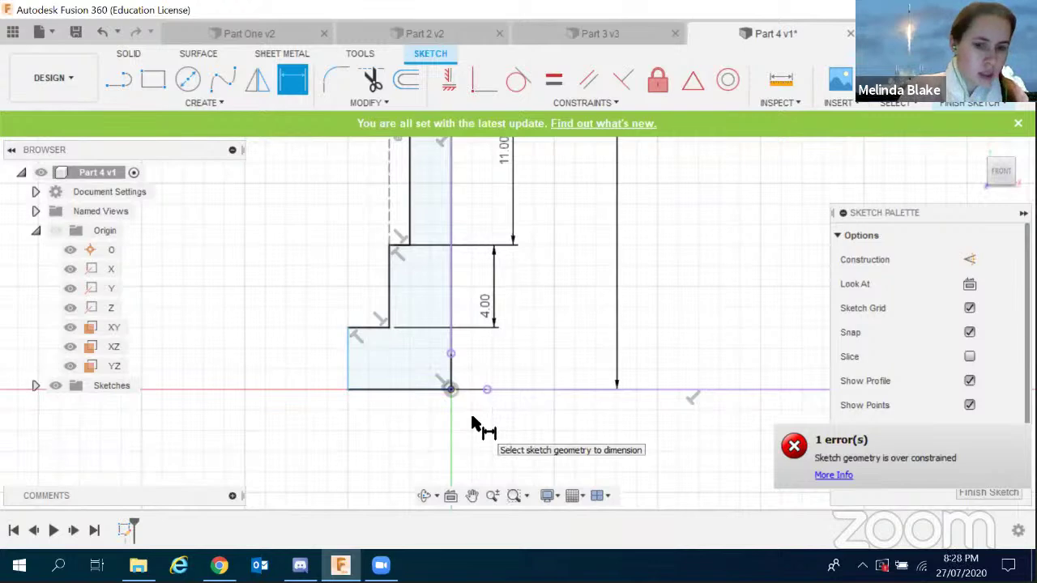
pyautogui.click(219, 566)
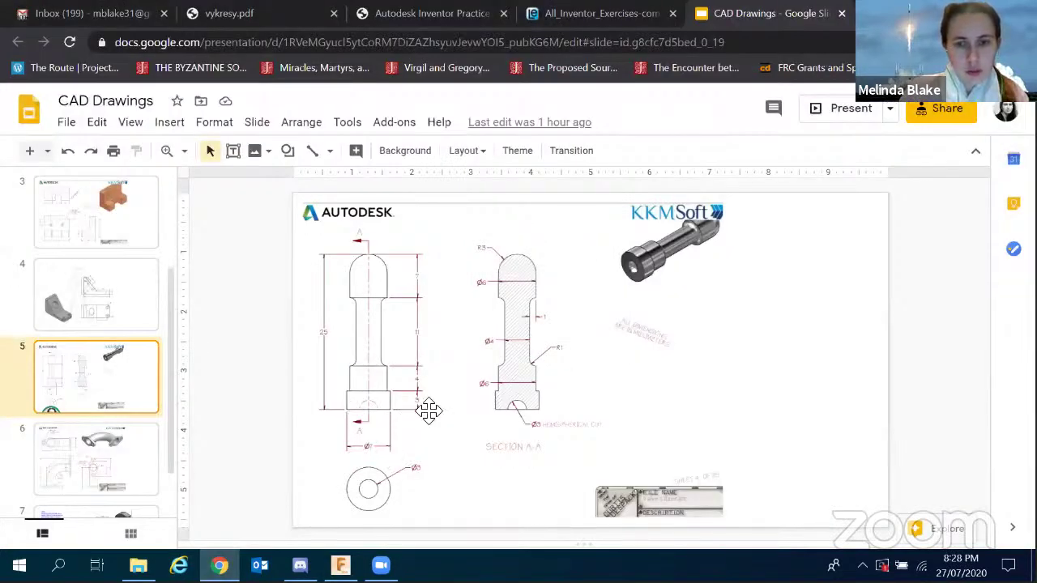
pyautogui.click(219, 565)
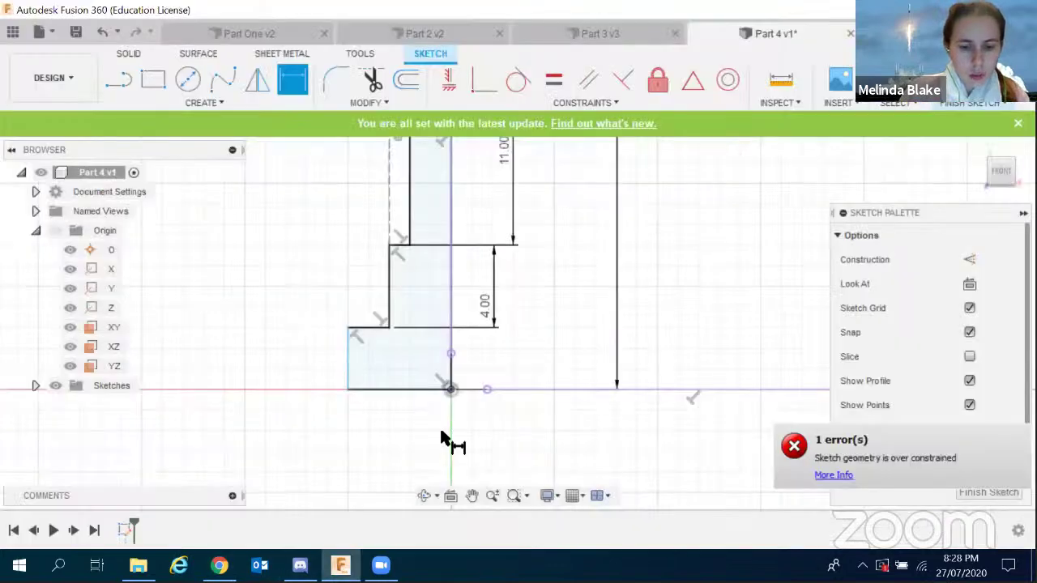
pyautogui.click(424, 390)
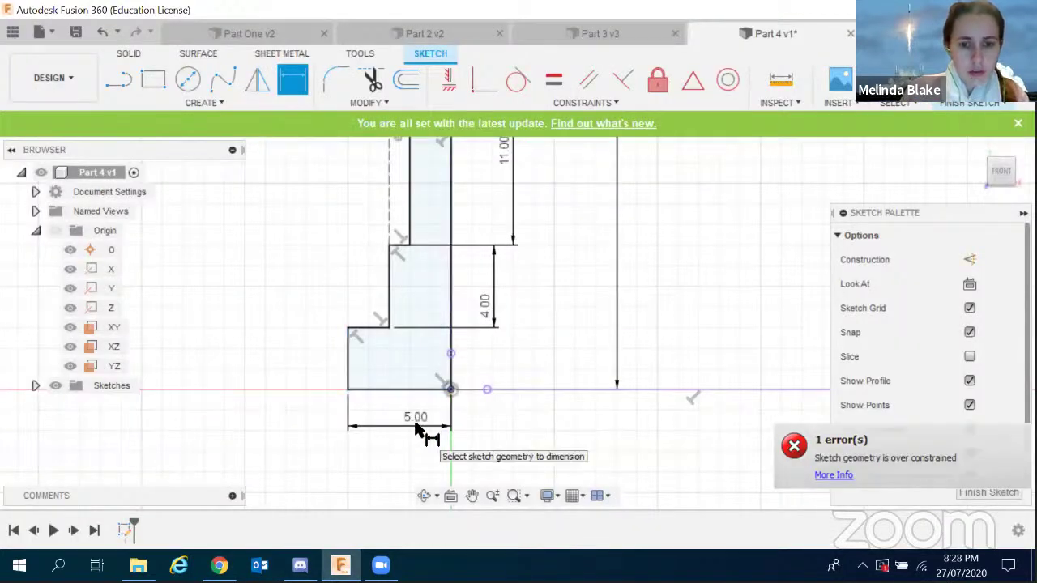
pyautogui.click(410, 426)
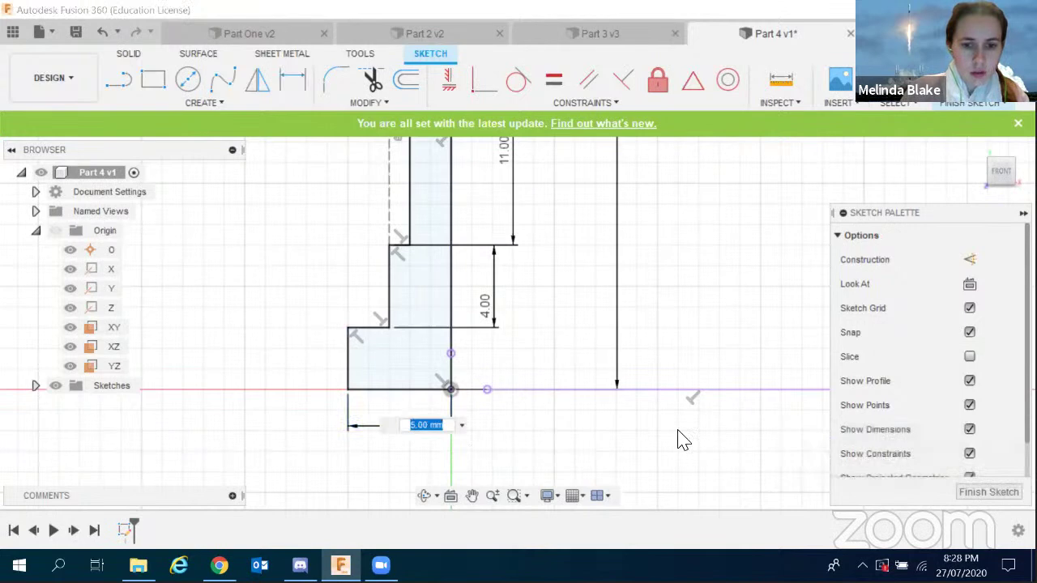
pyautogui.write('72')
pyautogui.press('Return')
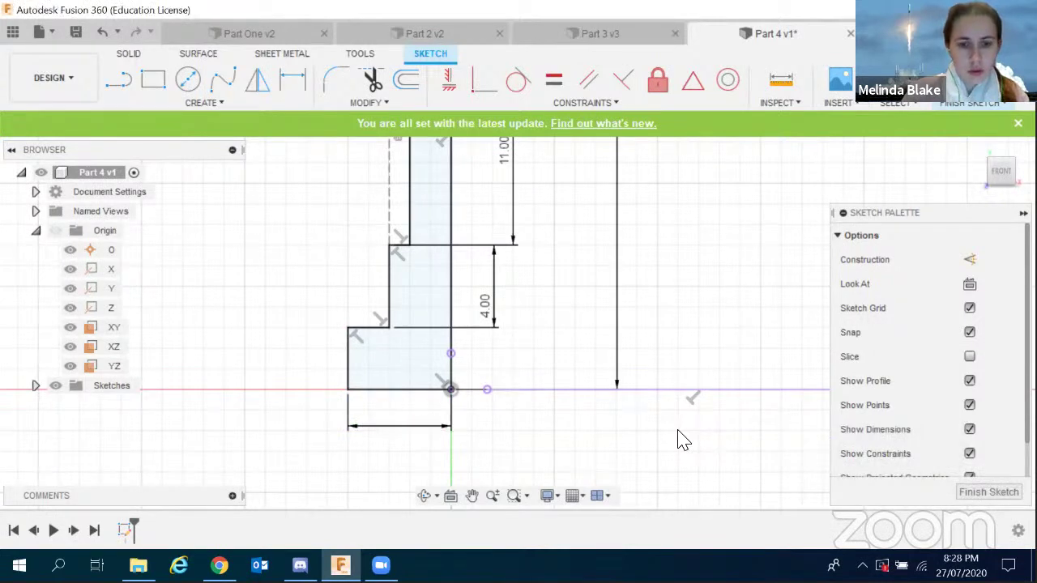
# Draw a center point arc about 2.5 mm in radius around the origin, from the vertical axis line to the bottom edge.
pyautogui.scroll(-2, 595, 442)
pyautogui.scroll(-1, 595, 442)
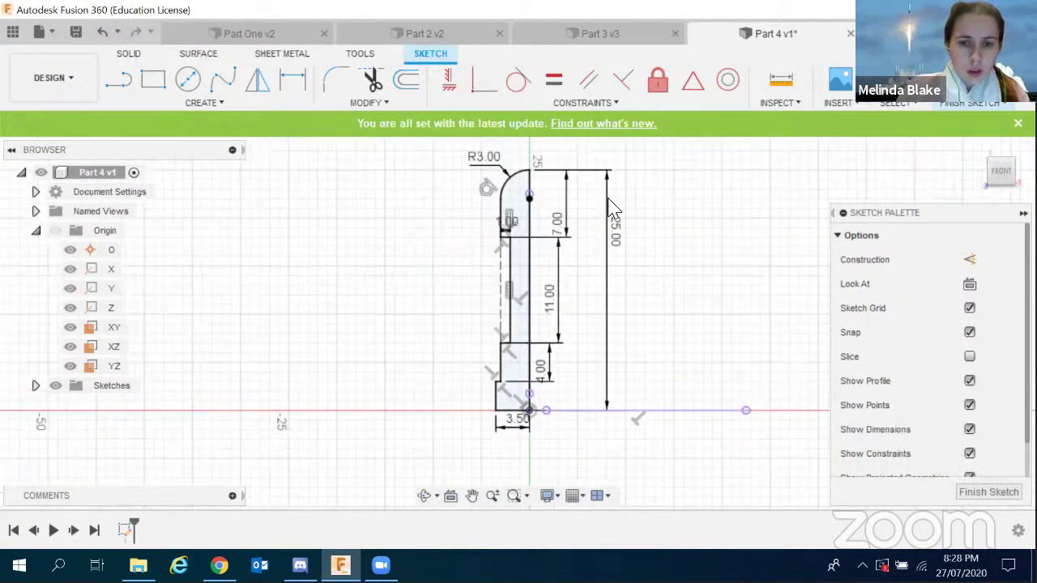
pyautogui.scroll(1, 611, 207)
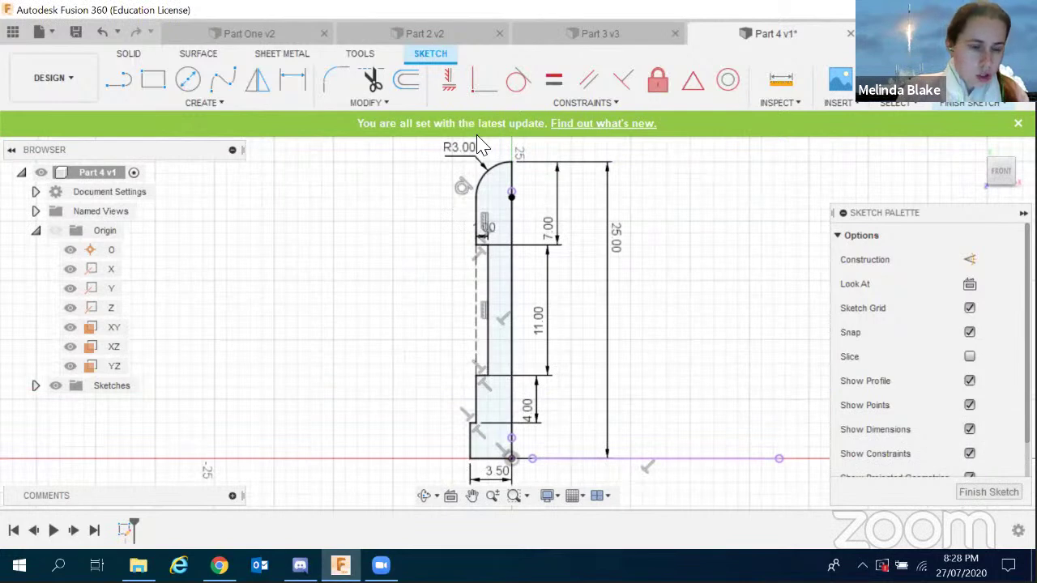
pyautogui.scroll(-1, 453, 289)
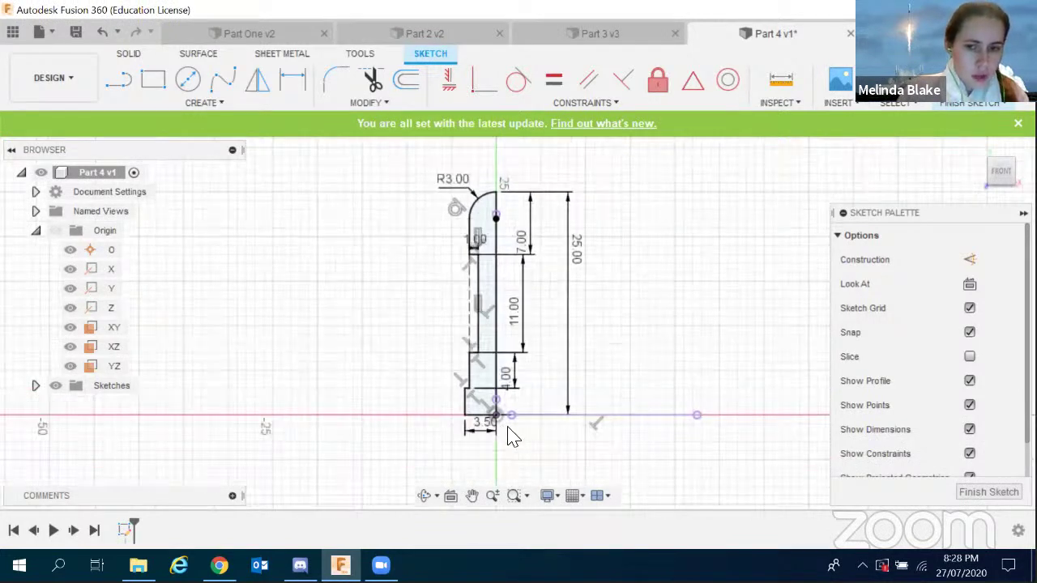
pyautogui.scroll(3, 505, 423)
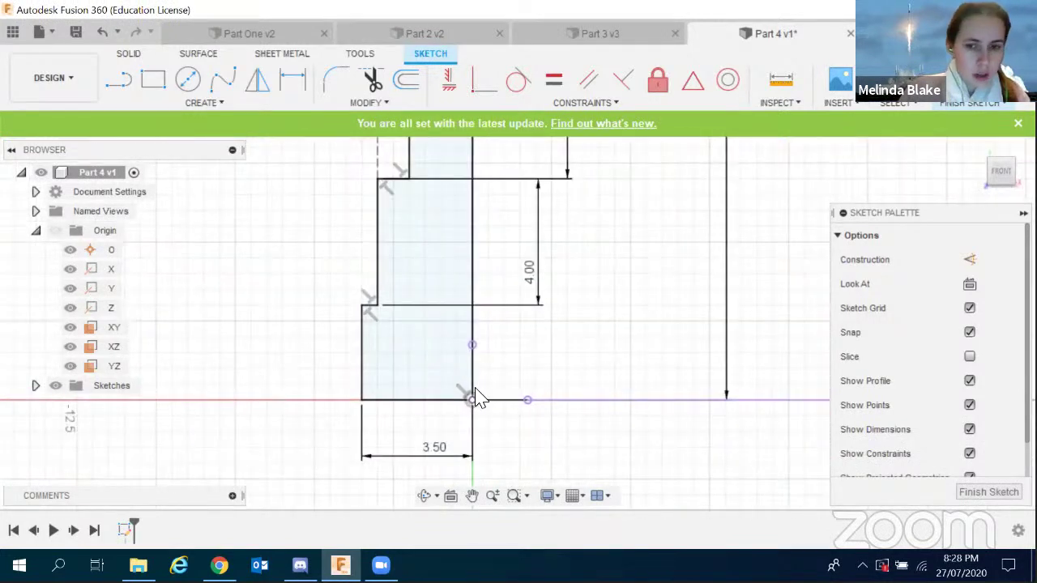
pyautogui.click(213, 103)
pyautogui.moveTo(199, 177)
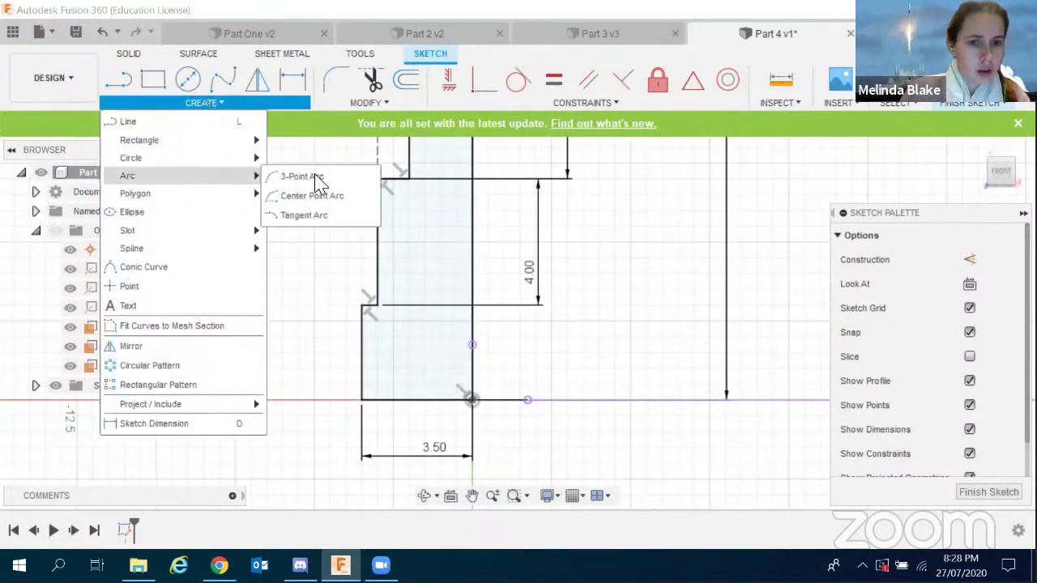
pyautogui.click(317, 197)
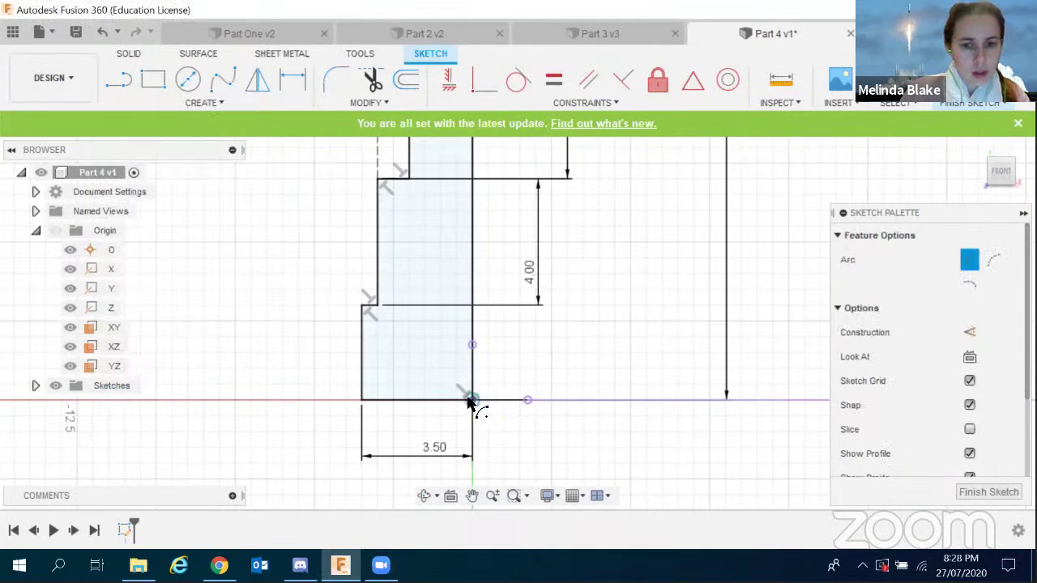
pyautogui.click(472, 399)
pyautogui.click(474, 321)
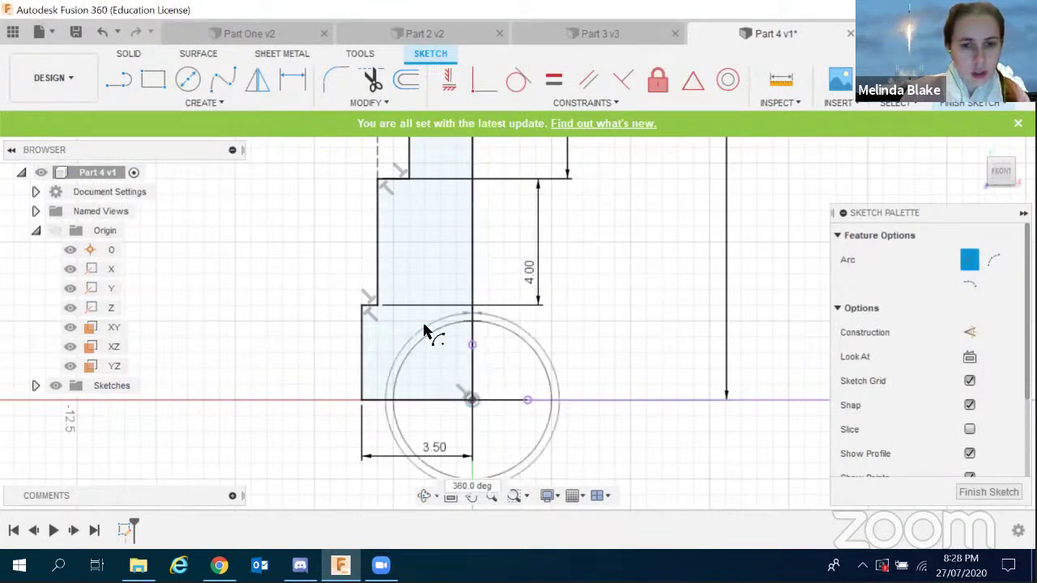
pyautogui.click(395, 400)
pyautogui.press('Escape')
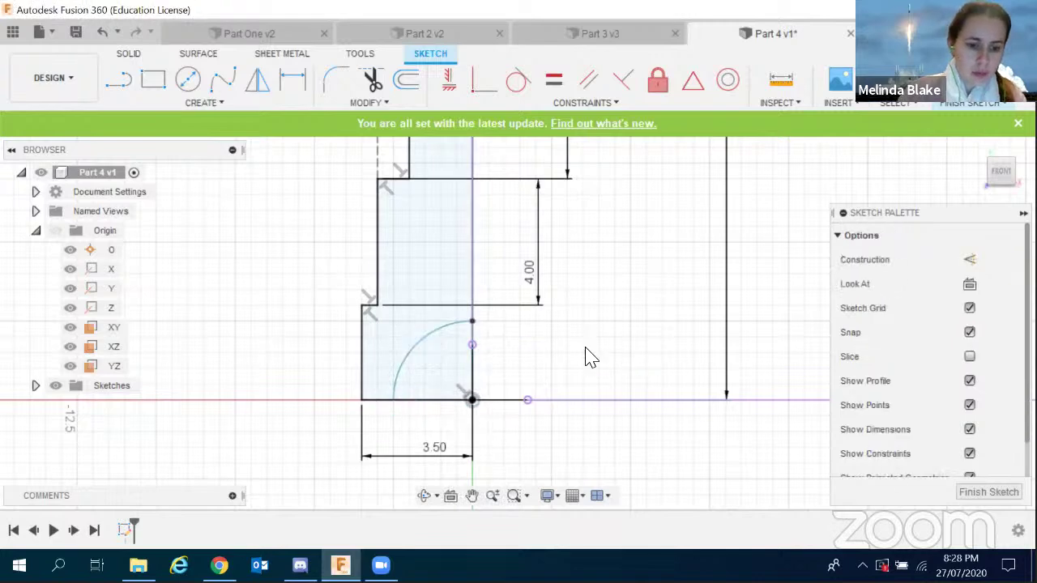
# Dimension the quarter arc at the base and set its radius to 3/2 (1.5 mm).
pyautogui.press('d')
pyautogui.click(431, 336)
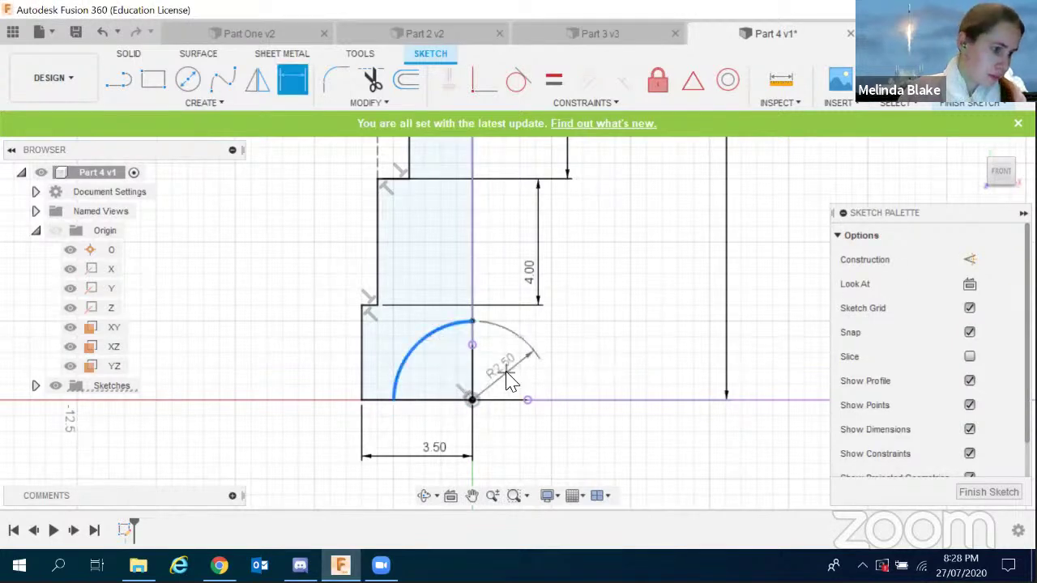
pyautogui.click(507, 379)
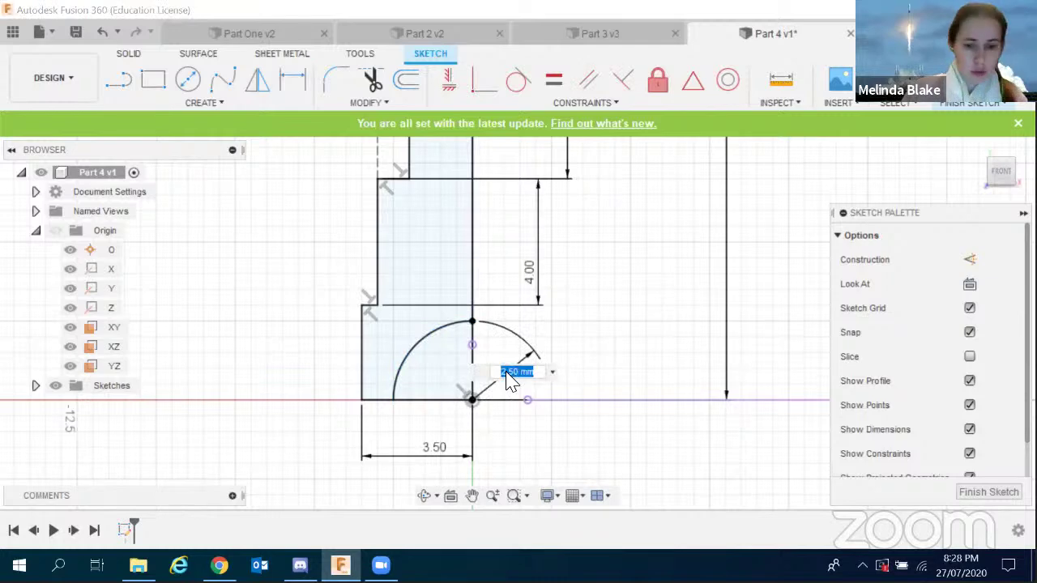
pyautogui.write('3/2')
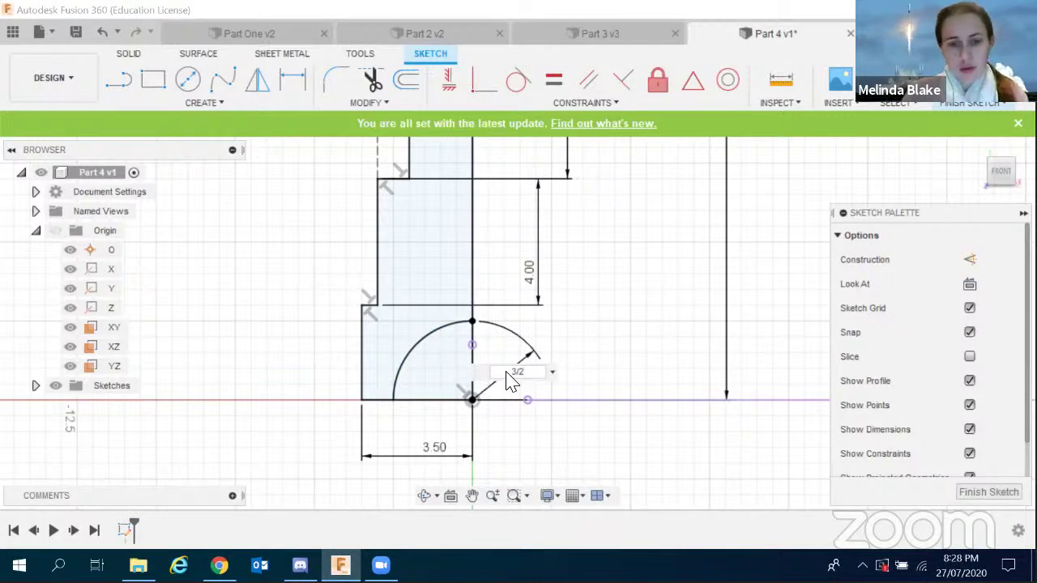
pyautogui.press('Return')
pyautogui.scroll(-2, 504, 377)
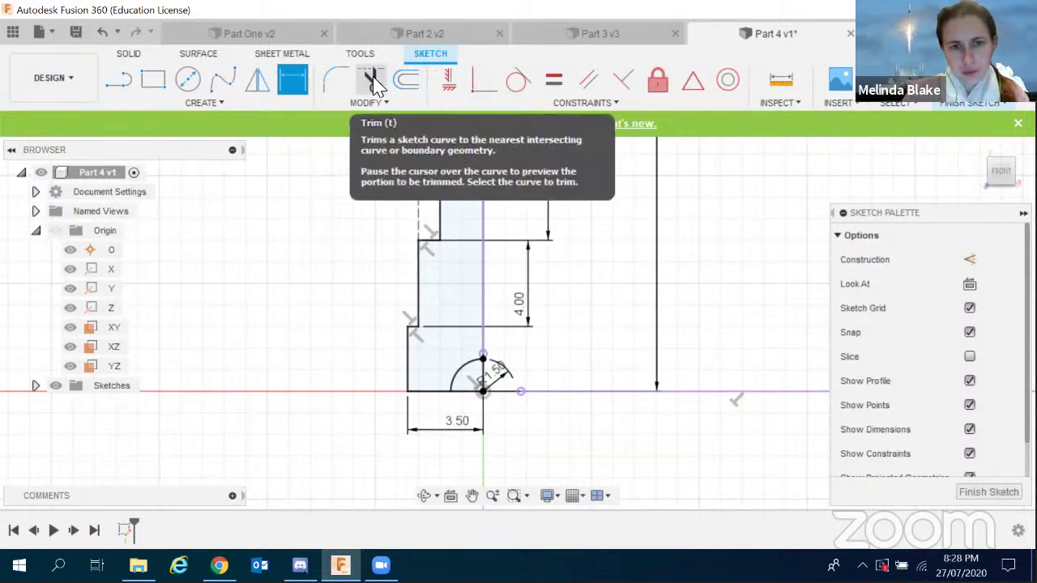
pyautogui.click(375, 83)
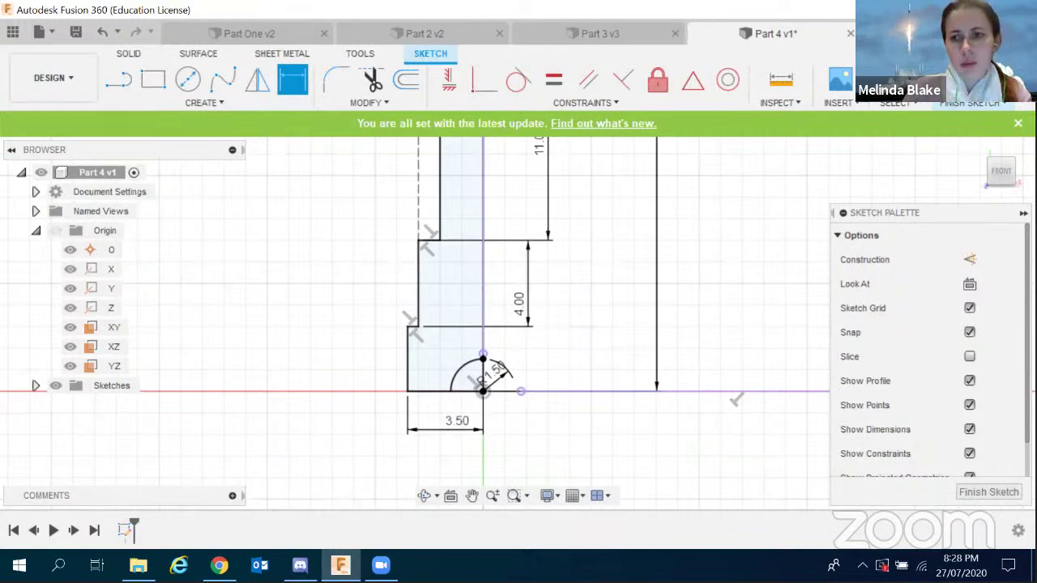
# Finish the sketch and revolve the pin profile, without the quarter-circle area, 360 degrees about the vertical axis line as a new body.
pyautogui.click(969, 89)
pyautogui.scroll(-4, 519, 411)
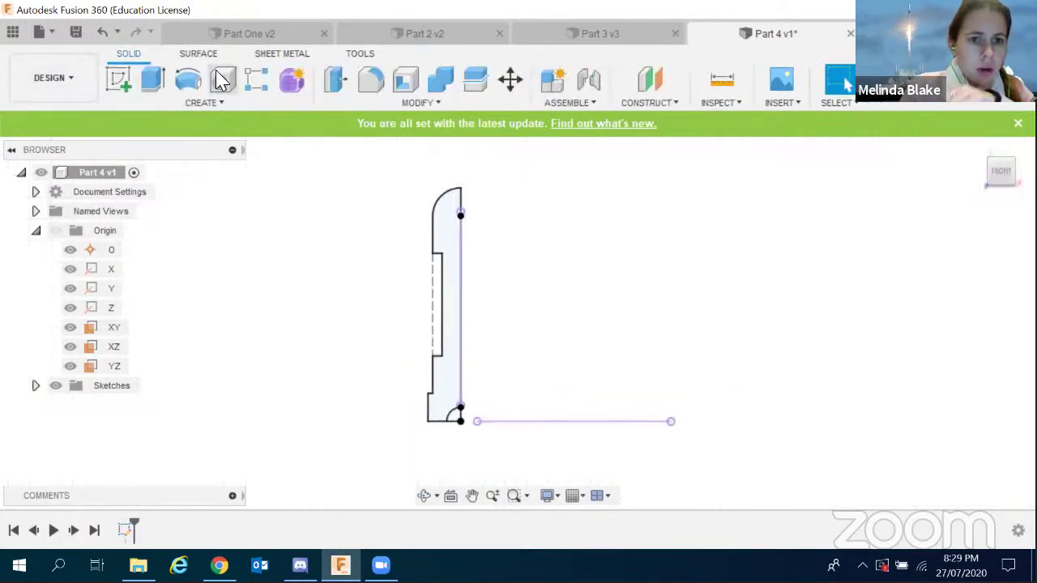
pyautogui.click(189, 79)
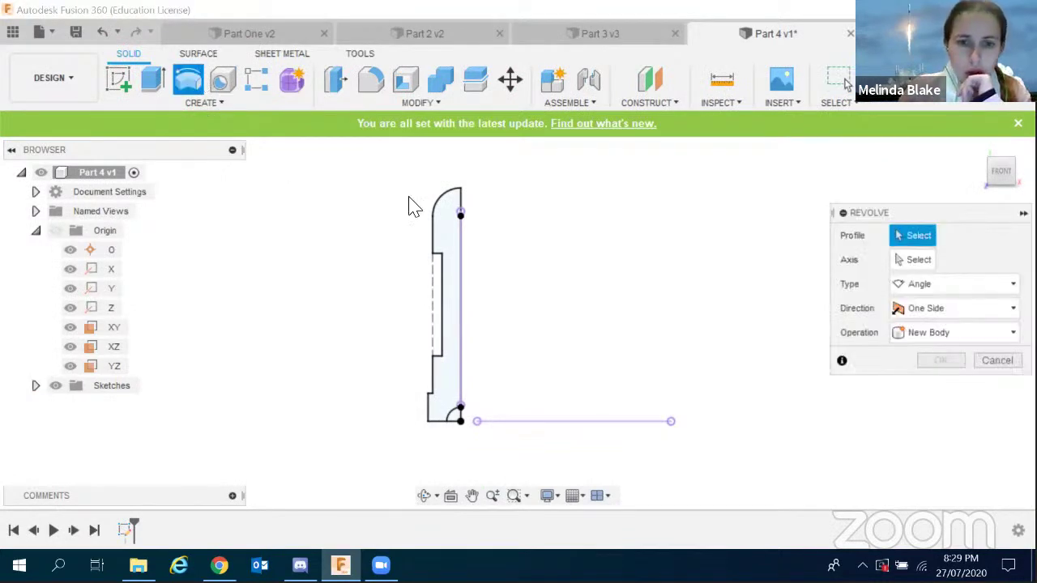
pyautogui.click(444, 235)
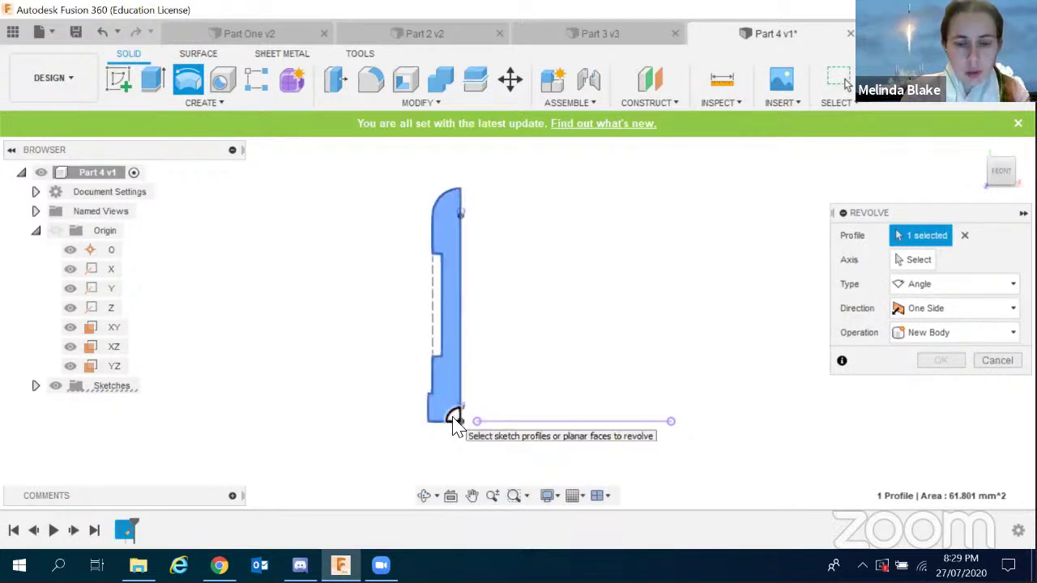
pyautogui.click(924, 263)
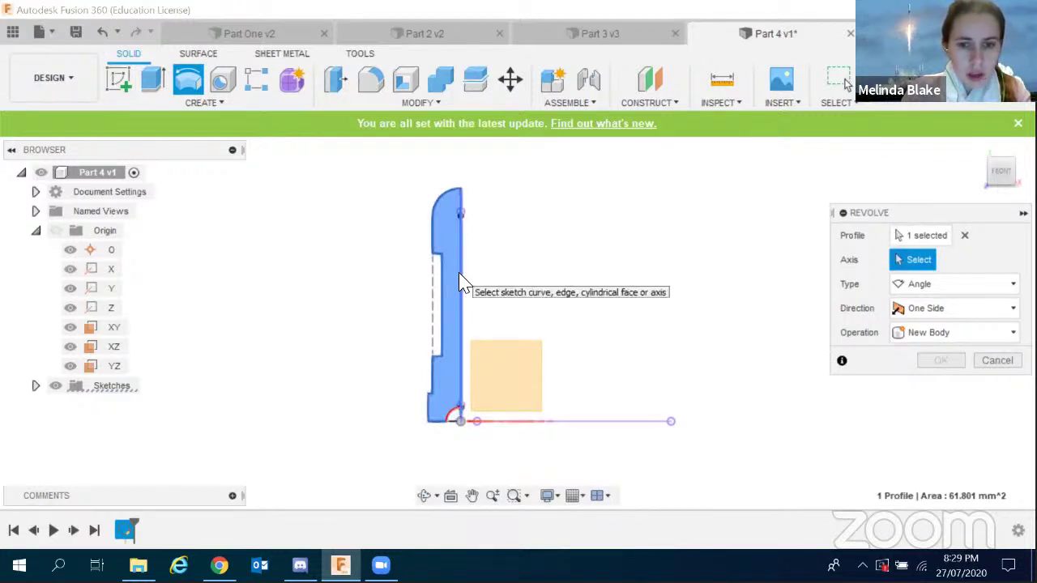
pyautogui.click(462, 283)
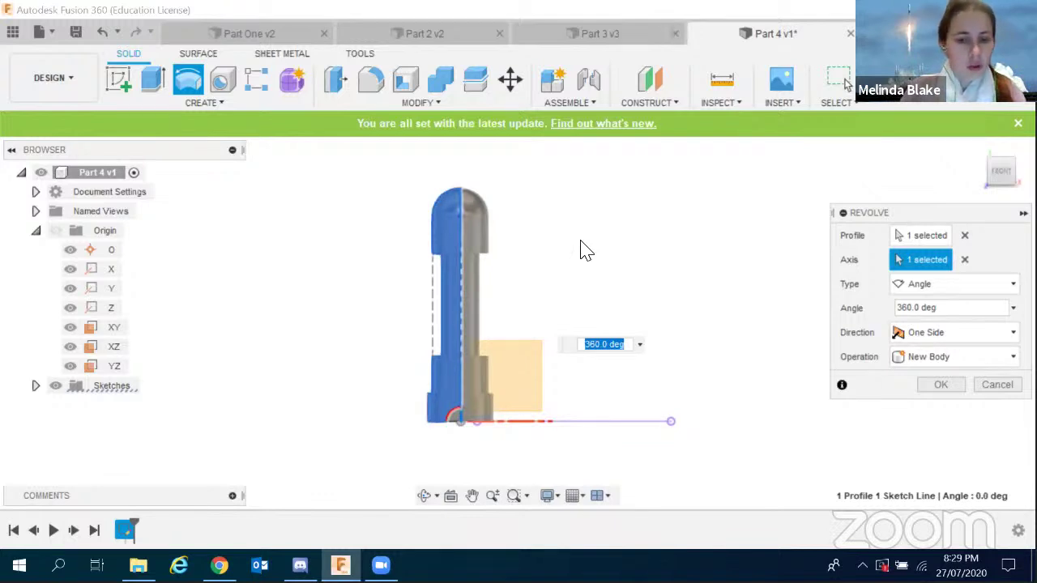
pyautogui.write('180')
pyautogui.keyDown('shift'); pyautogui.moveTo(625, 232); pyautogui.dragTo(394, 431, button='middle'); pyautogui.keyUp('shift')
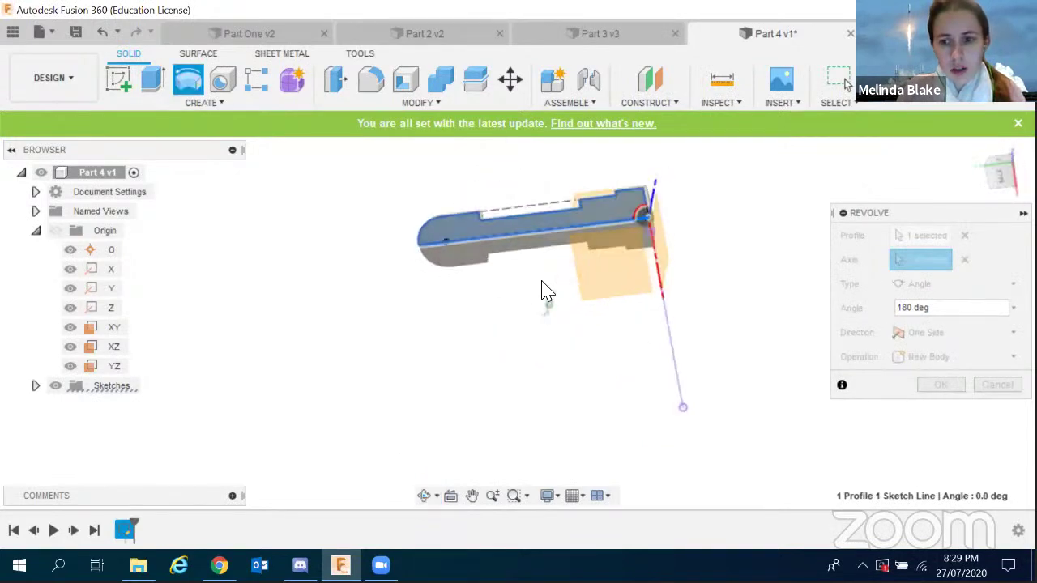
pyautogui.keyDown('shift'); pyautogui.moveTo(586, 330); pyautogui.dragTo(431, 495, button='middle'); pyautogui.keyUp('shift')
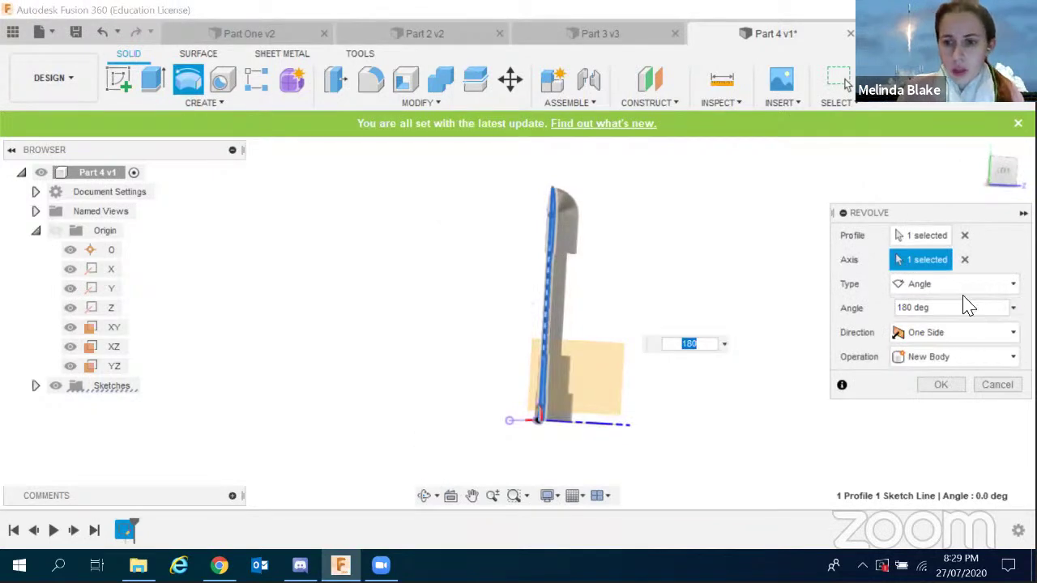
pyautogui.moveTo(924, 309); pyautogui.dragTo(865, 318)
pyautogui.write('360')
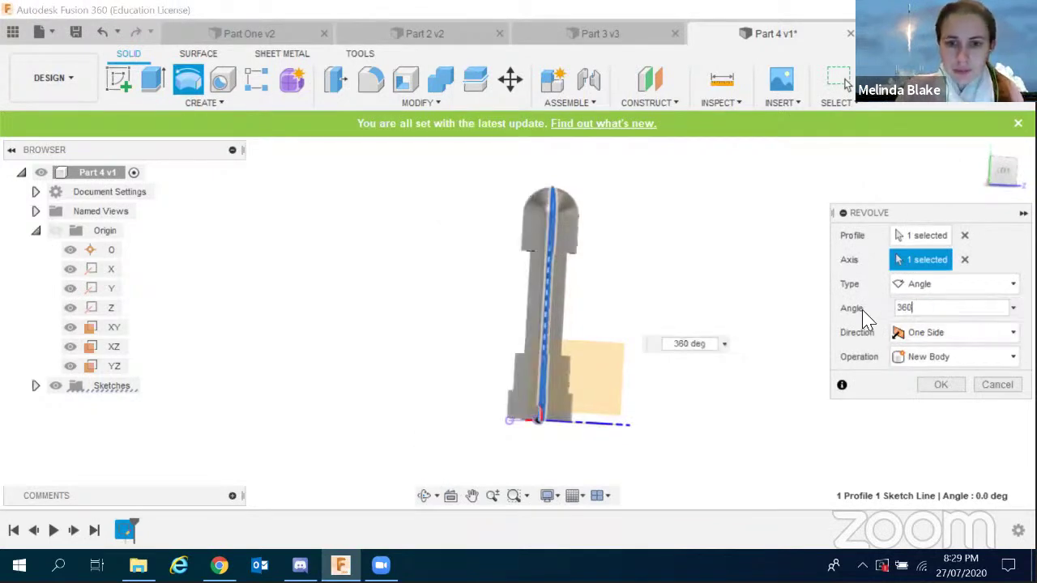
pyautogui.click(950, 388)
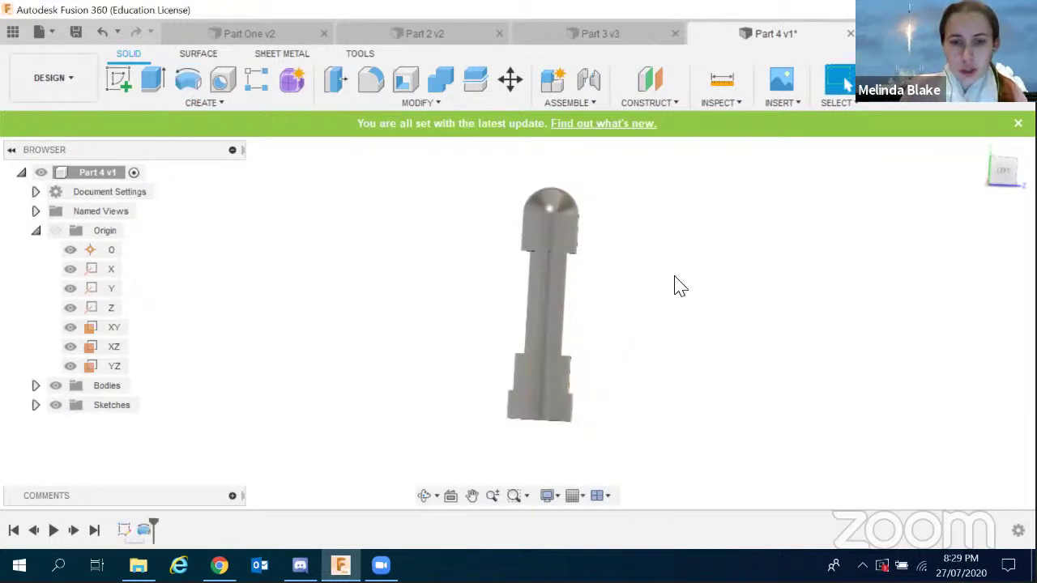
# Inspect the revolved pin from several angles, including the hemispherical recess in its base and the neck shoulders.
pyautogui.keyDown('shift'); pyautogui.moveTo(705, 285); pyautogui.dragTo(645, 243, button='middle'); pyautogui.keyUp('shift')
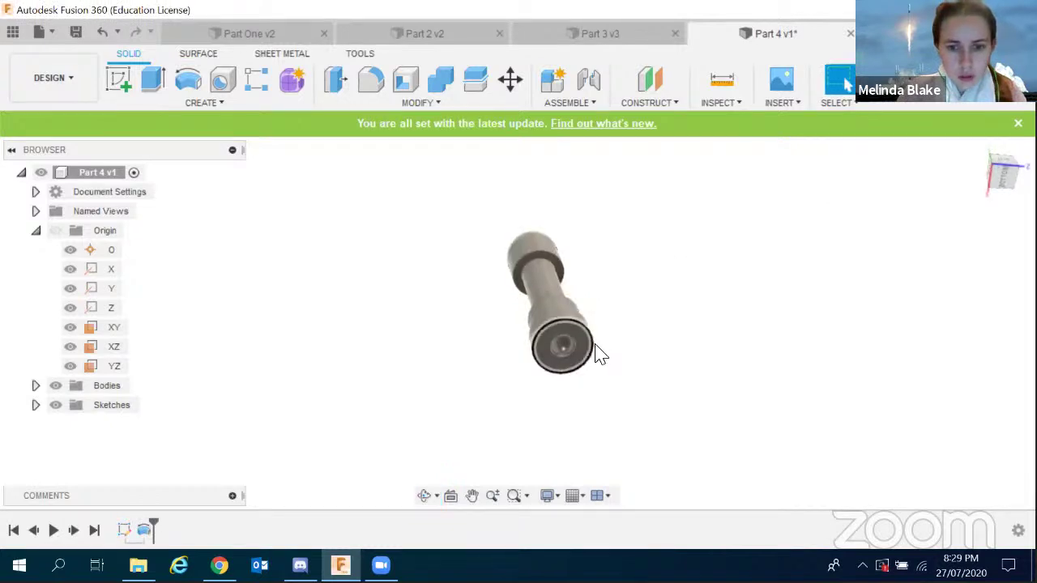
pyautogui.scroll(5, 514, 347)
pyautogui.scroll(-5, 527, 370)
pyautogui.keyDown('shift'); pyautogui.moveTo(653, 234); pyautogui.dragTo(591, 324, button='middle'); pyautogui.keyUp('shift')
pyautogui.moveTo(500, 348)
pyautogui.keyDown('shift'); pyautogui.mouseDown(button='middle')
pyautogui.moveTo(486, 354)
pyautogui.moveTo(498, 357)
pyautogui.mouseUp(button='middle'); pyautogui.keyUp('shift')
pyautogui.scroll(2, 576, 282)
pyautogui.scroll(-2, 576, 324)
pyautogui.scroll(3, 579, 356)
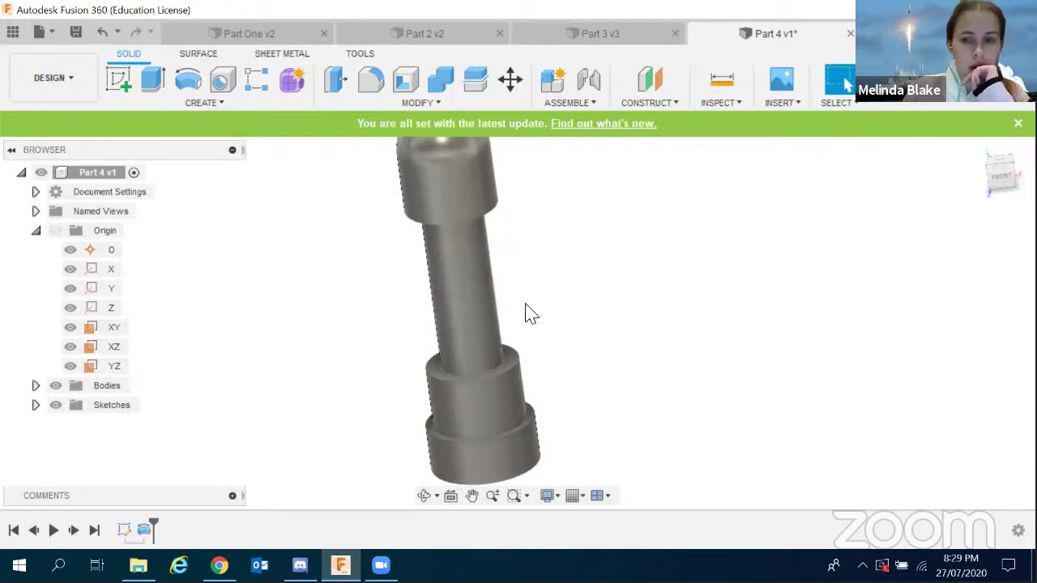
# Fillet the two circular edges where the narrow neck meets the upper and lower shoulders with a 1 mm radius.
pyautogui.click(374, 91)
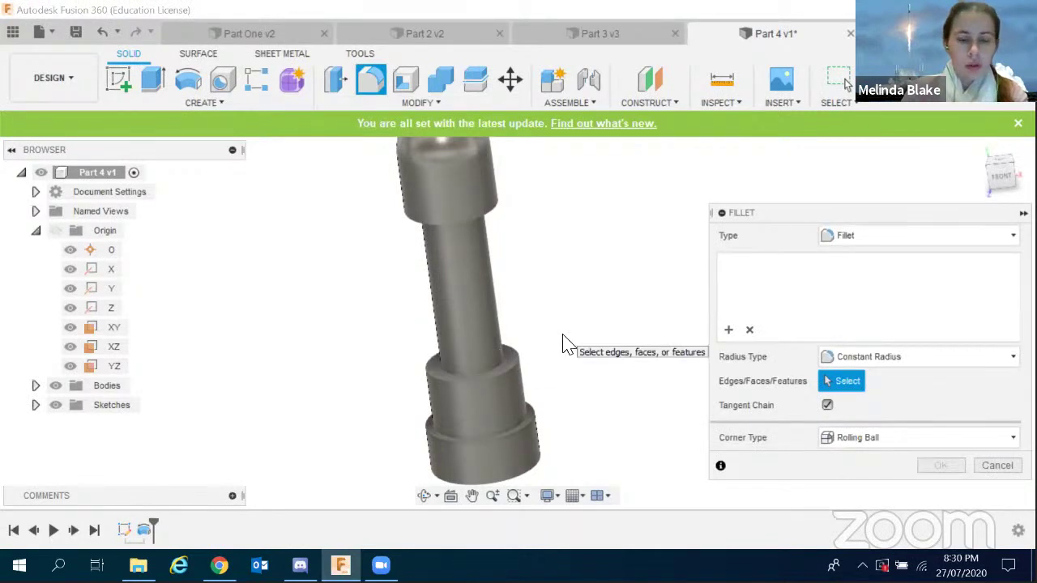
pyautogui.scroll(5, 558, 363)
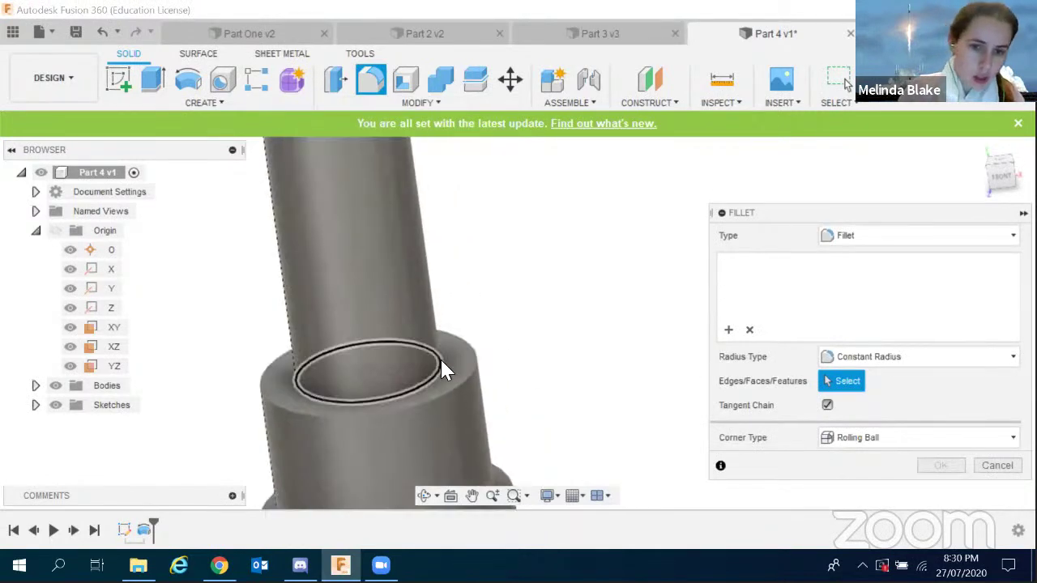
pyautogui.click(442, 371)
pyautogui.scroll(-5, 466, 356)
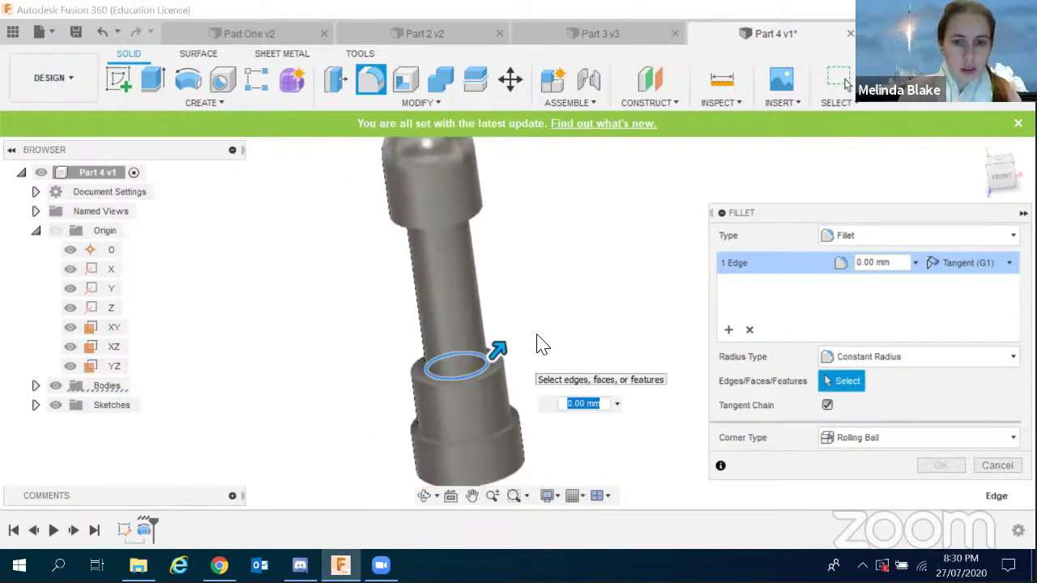
pyautogui.scroll(5, 466, 199)
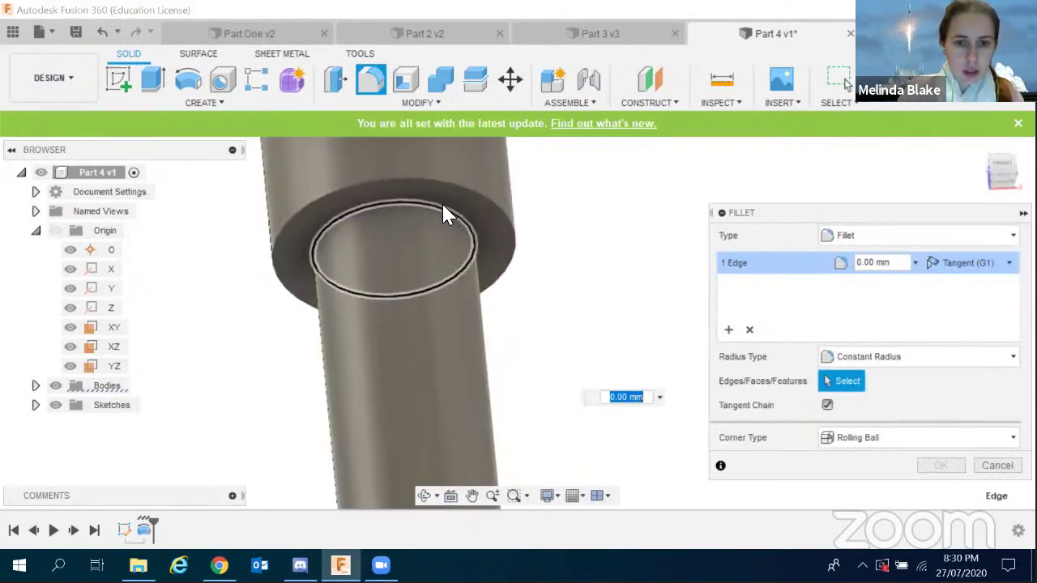
pyautogui.scroll(-3, 583, 248)
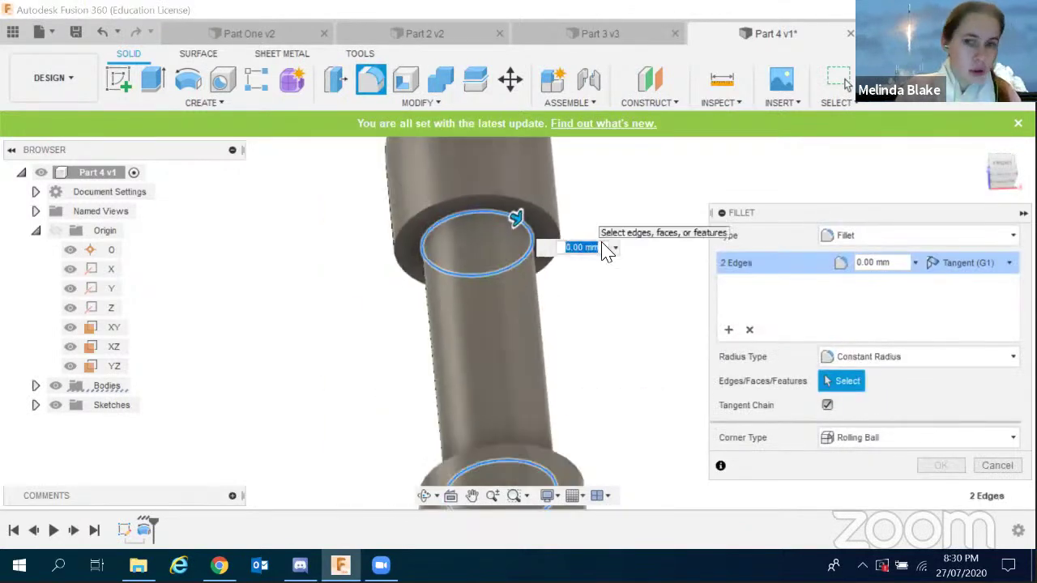
pyautogui.write('1')
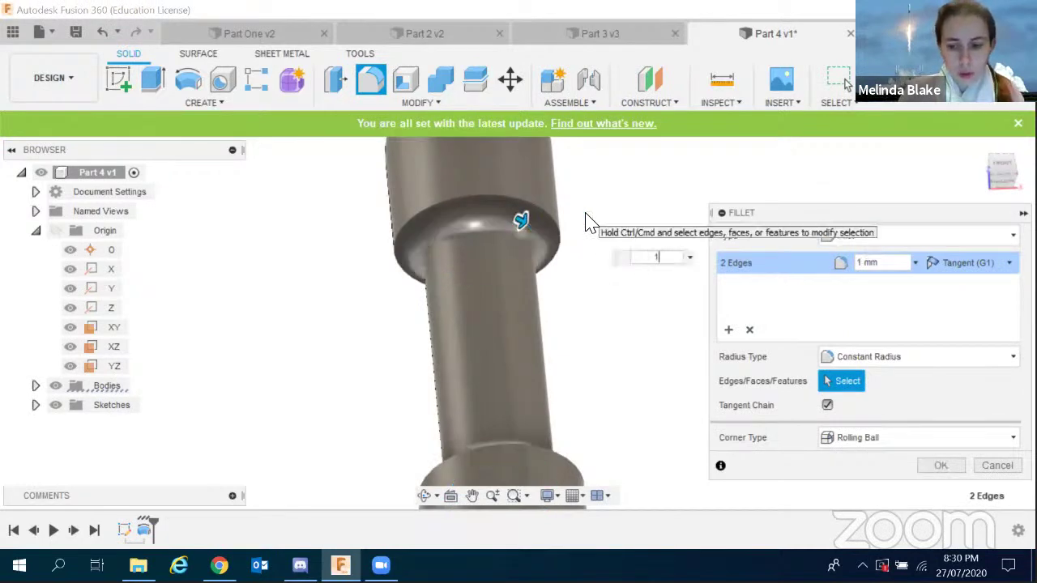
pyautogui.press('Return')
# Save the filleted pin as a new version with the description "User Saved".
pyautogui.scroll(-5, 600, 243)
pyautogui.keyDown('shift'); pyautogui.moveTo(611, 261); pyautogui.dragTo(590, 343, button='middle'); pyautogui.keyUp('shift')
pyautogui.scroll(-3, 588, 347)
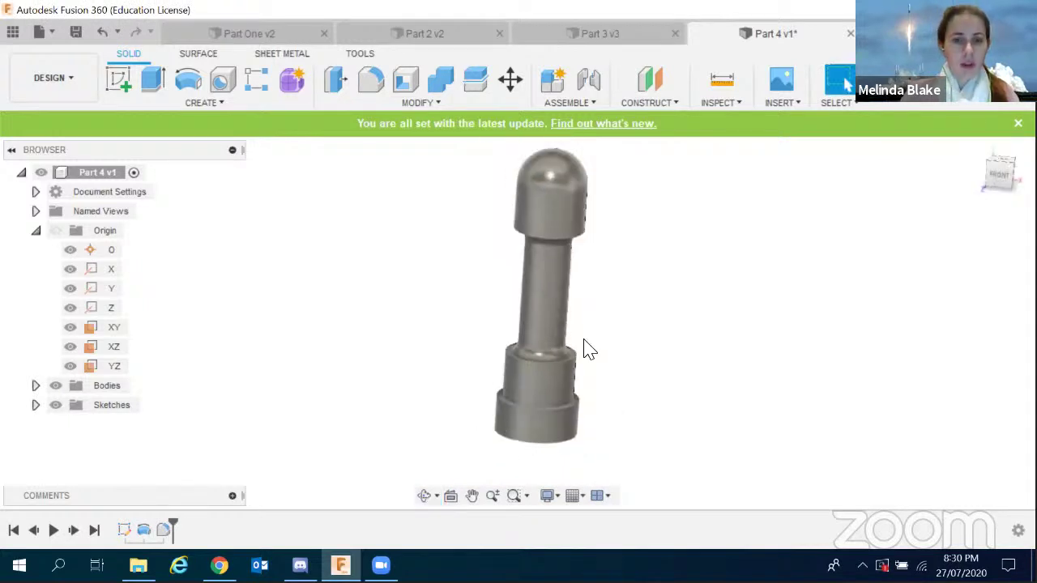
pyautogui.click(81, 27)
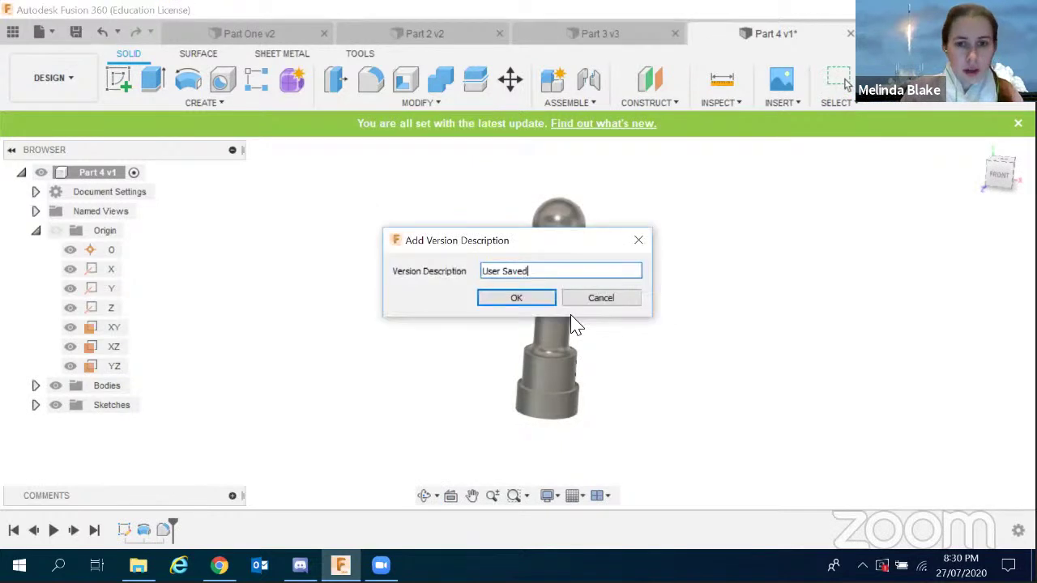
pyautogui.click(530, 300)
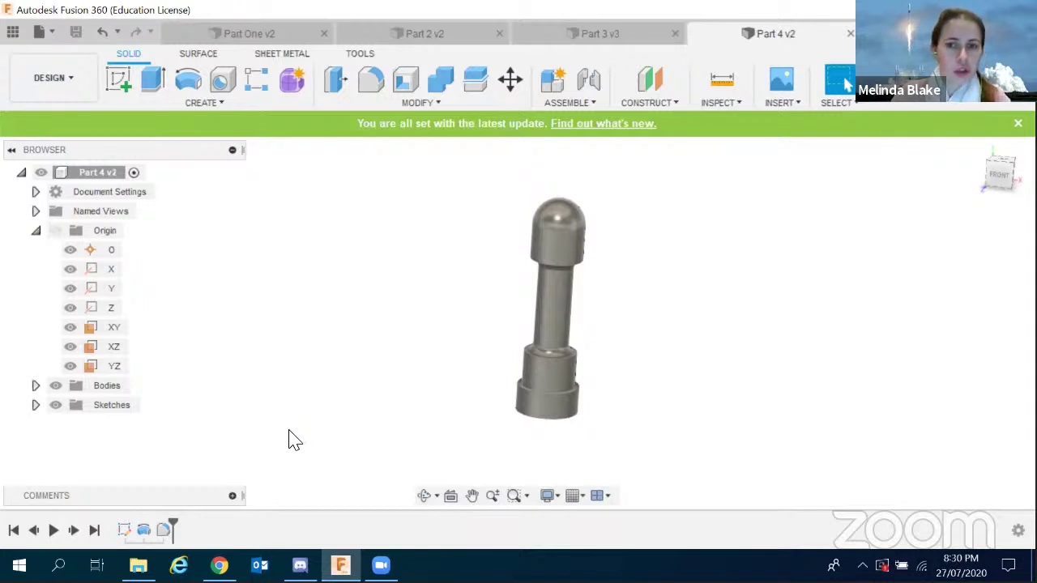
# Switch to the CAD Drawings presentation in Google Slides and examine the flanged pipe elbow drawing on slide 6.
pyautogui.moveTo(220, 566)
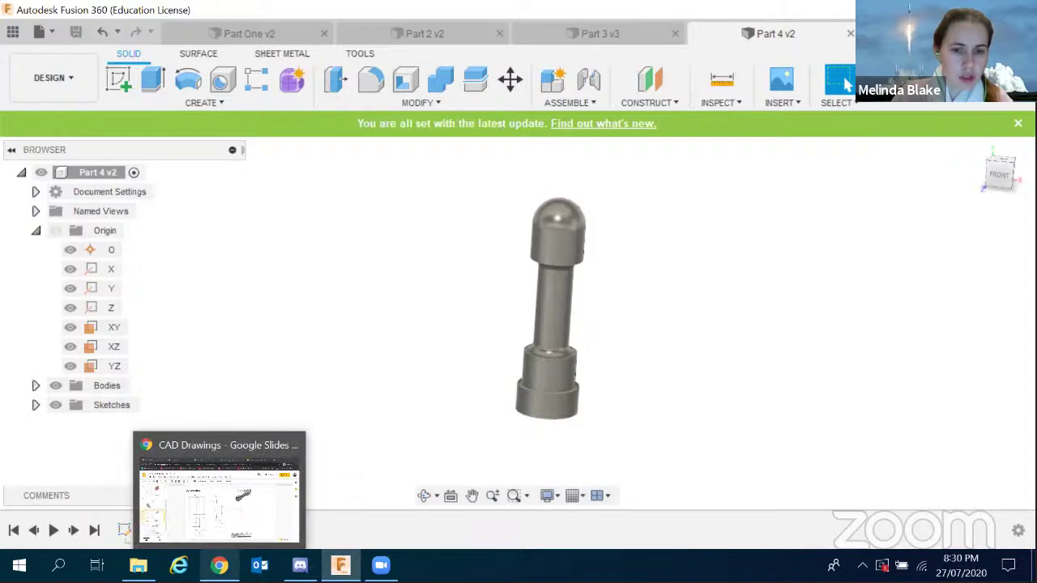
pyautogui.click(180, 462)
pyautogui.scroll(-2, 93, 405)
pyautogui.click(101, 396)
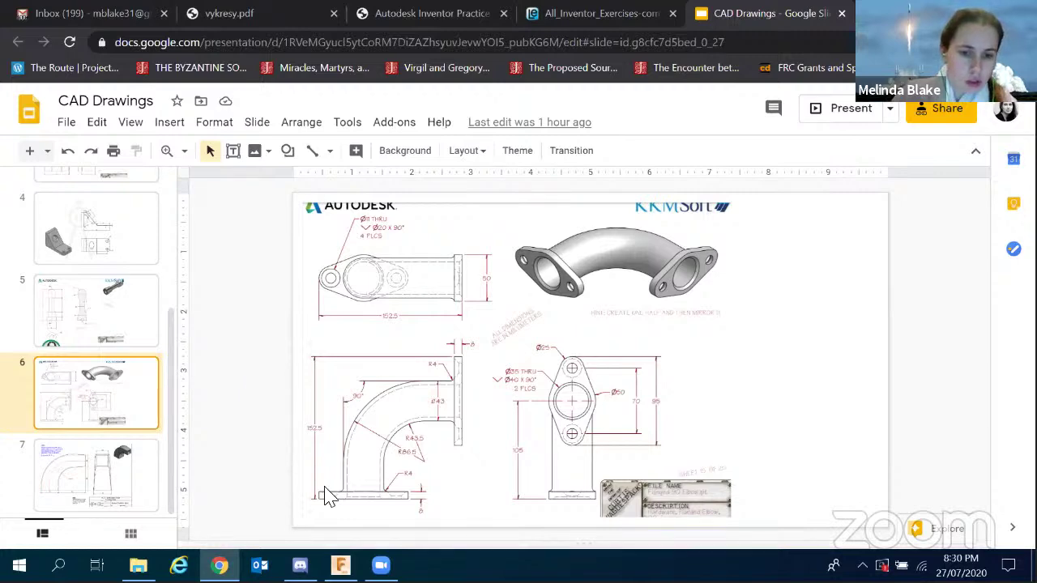
# Switch to Fusion 360 and look up the description of the Sweep command without starting it.
pyautogui.click(341, 565)
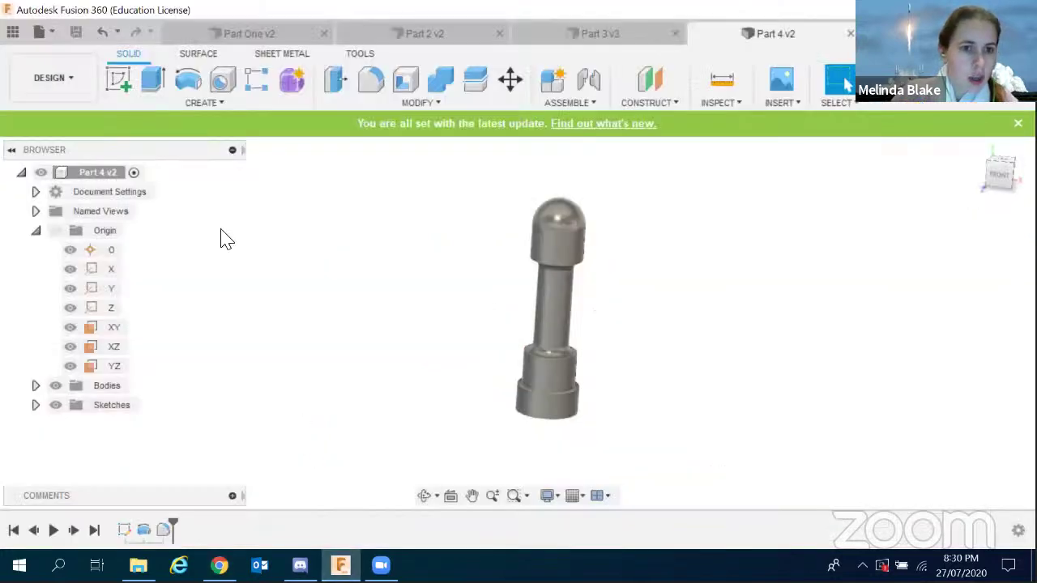
pyautogui.click(209, 102)
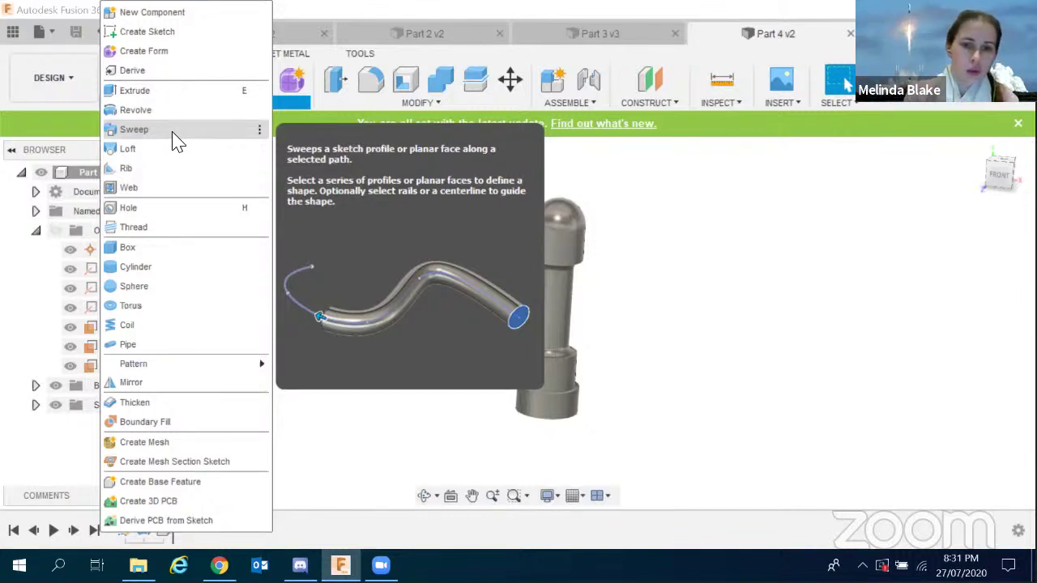
pyautogui.click(797, 283)
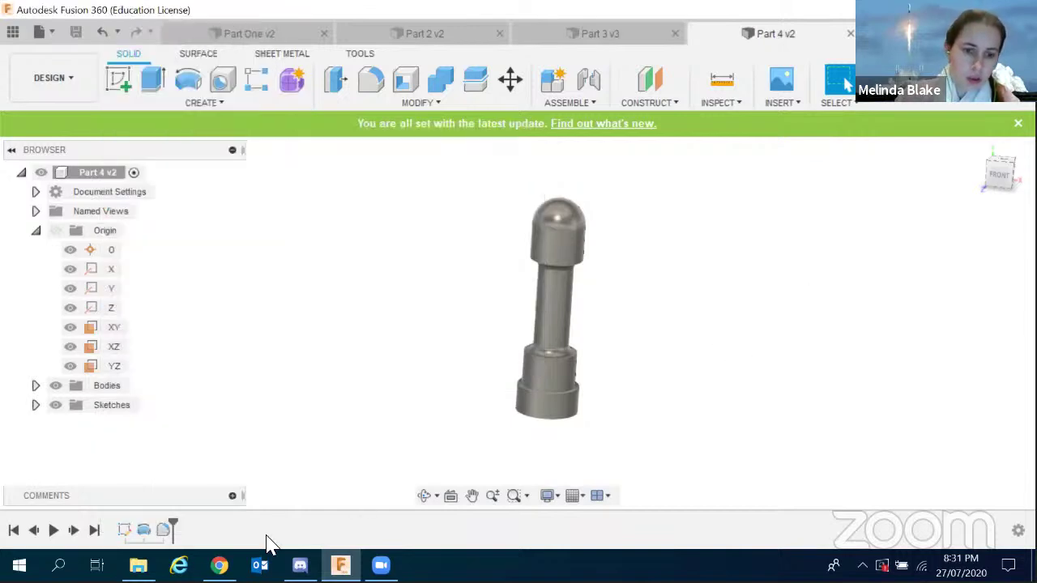
# Switch back to Google Slides and examine the Square Transition Bend drawing and its hint on slide 7.
pyautogui.click(219, 565)
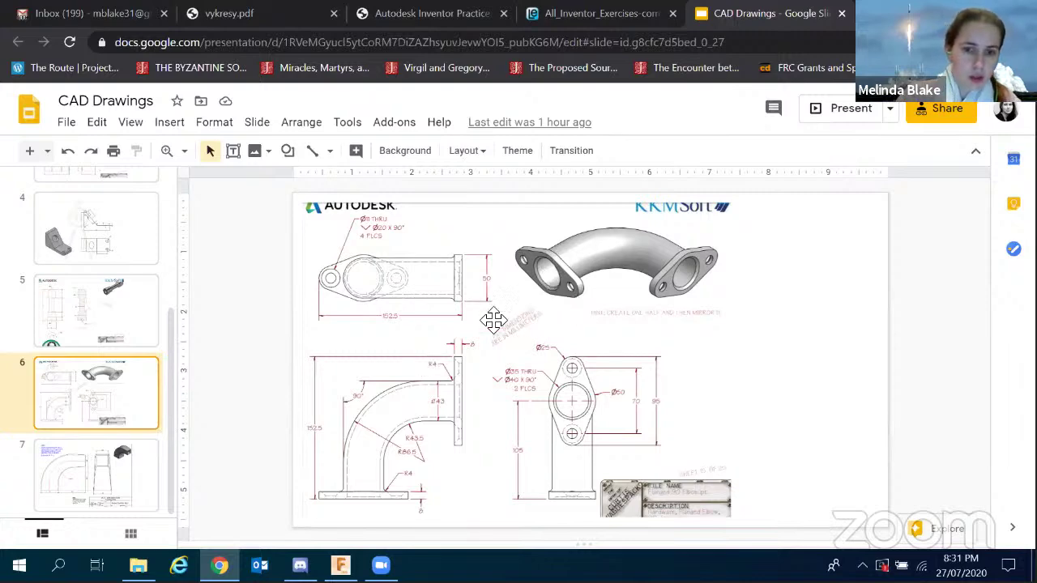
pyautogui.click(81, 479)
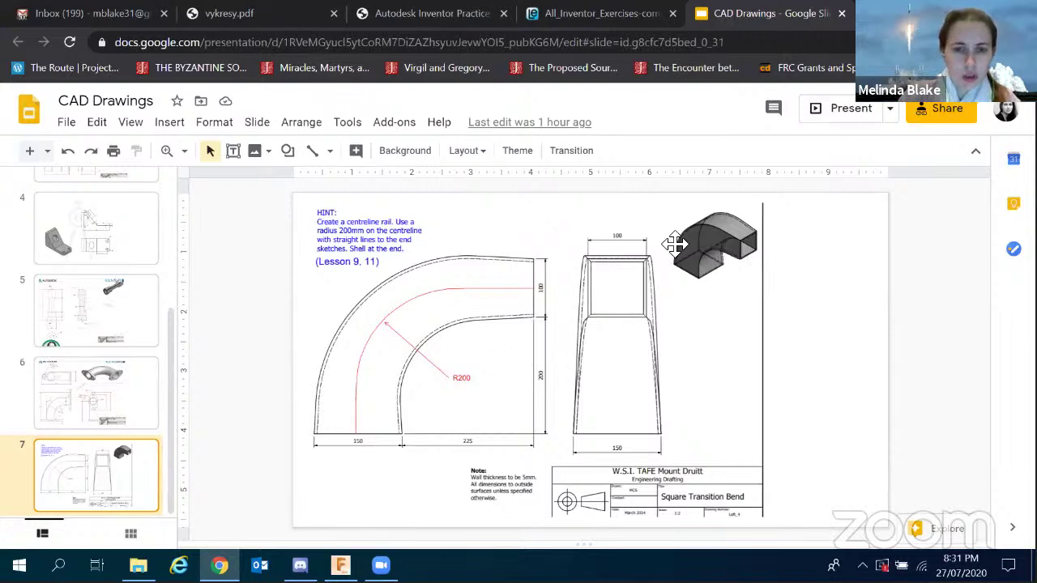
# Switch to Fusion 360 and review the Loft command's description and the available construction plane, axis and point commands.
pyautogui.click(341, 566)
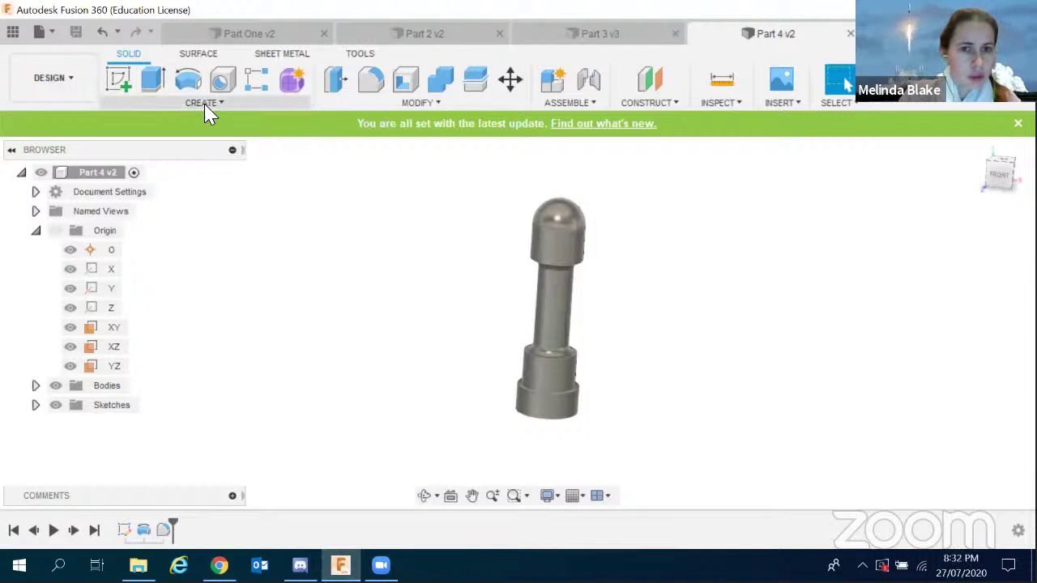
pyautogui.click(204, 104)
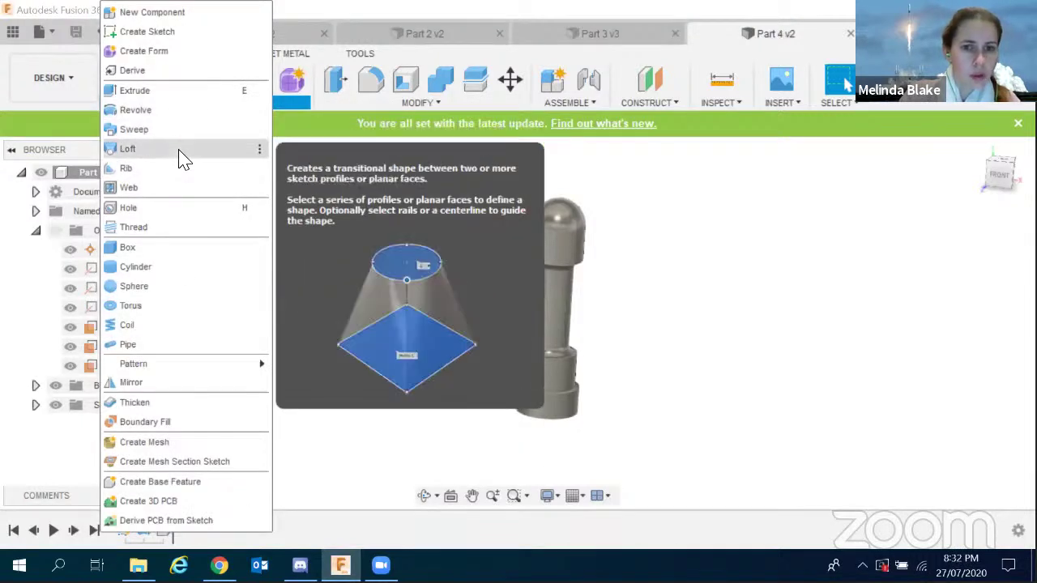
pyautogui.click(419, 105)
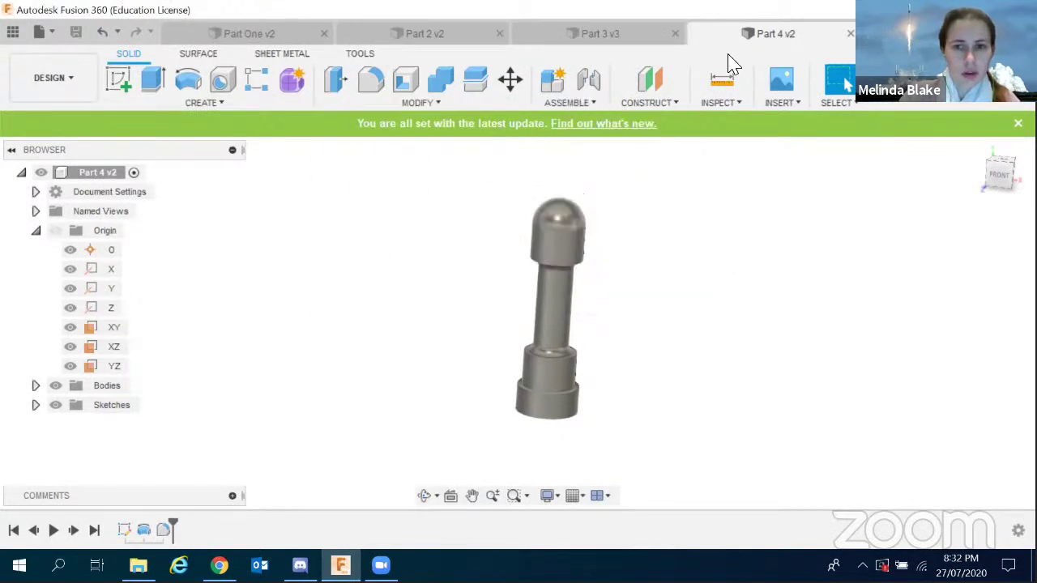
pyautogui.click(647, 105)
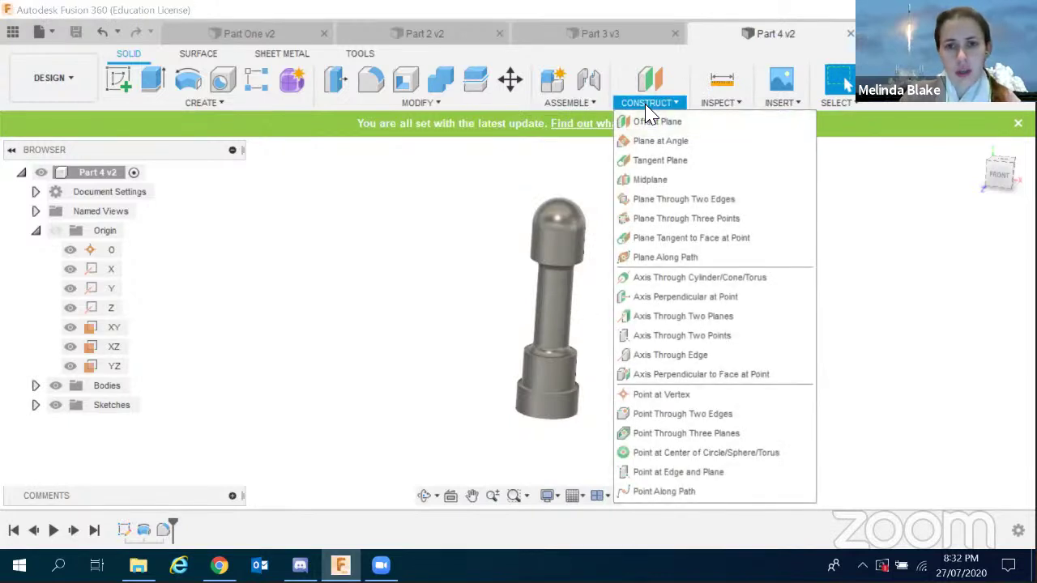
pyautogui.click(408, 269)
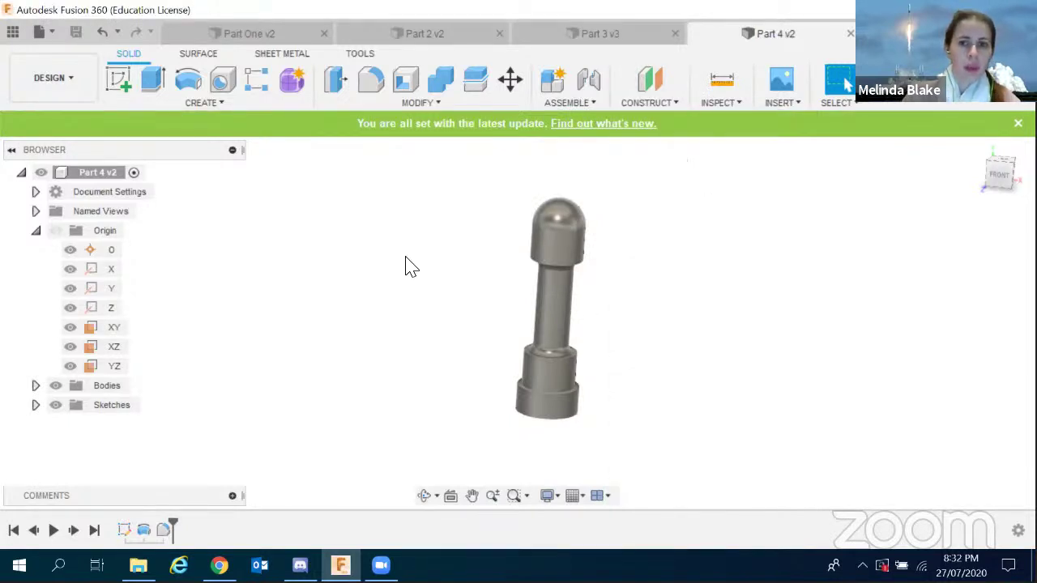